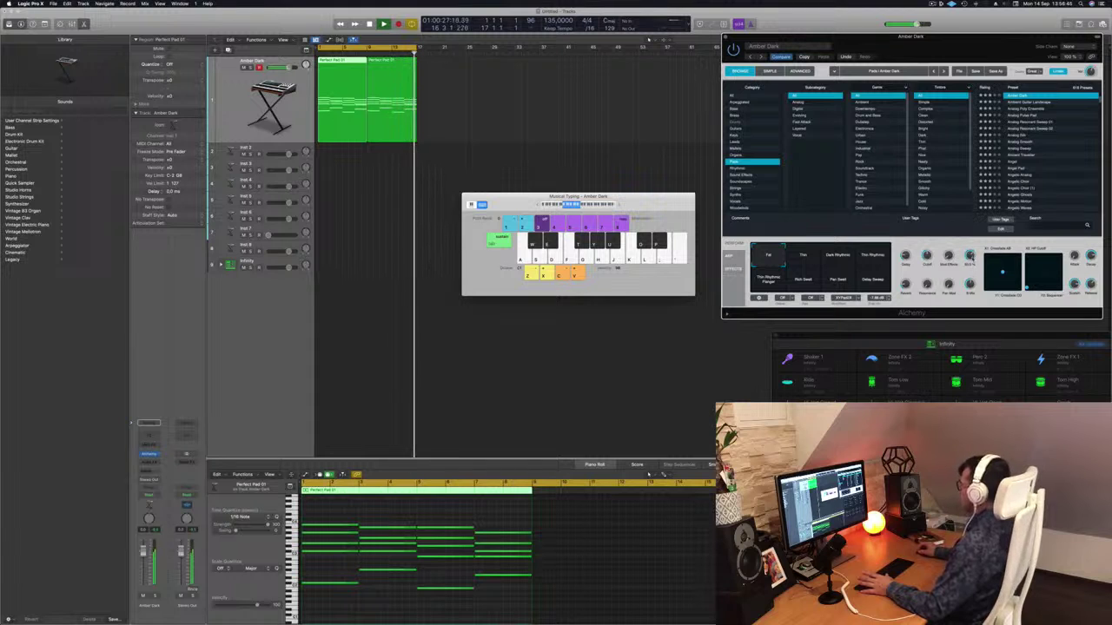
# Step: Stop playback, move the Musical Typing keyboard clear of the arrangement area and select all regions
pyautogui.press('space')
pyautogui.click(572, 124)
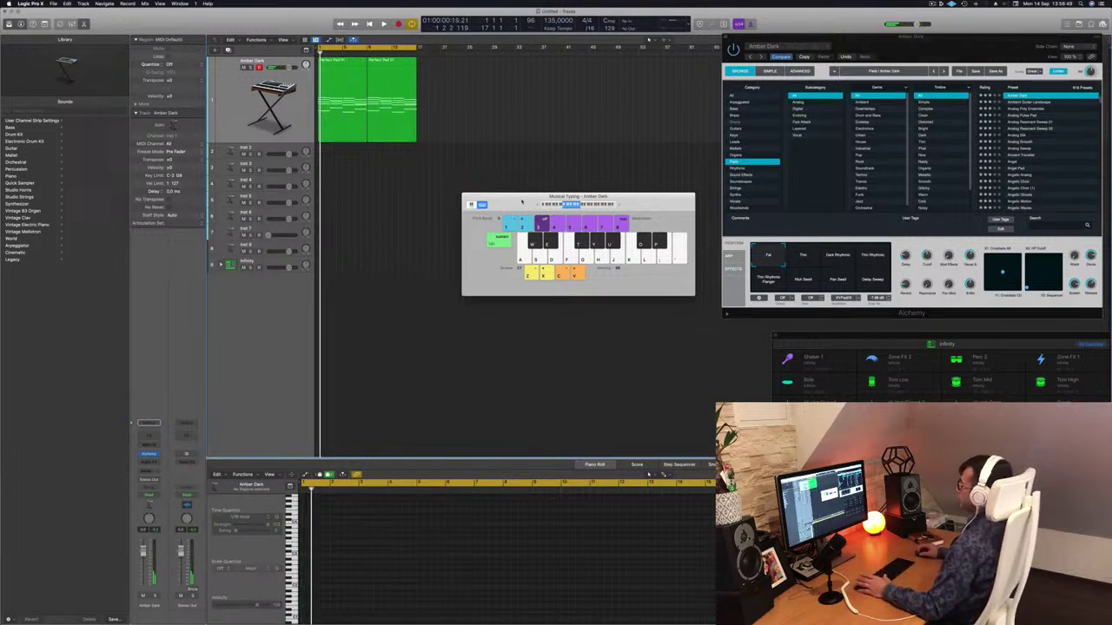
pyautogui.moveTo(522, 201); pyautogui.dragTo(674, 222)
pyautogui.press('super+a')
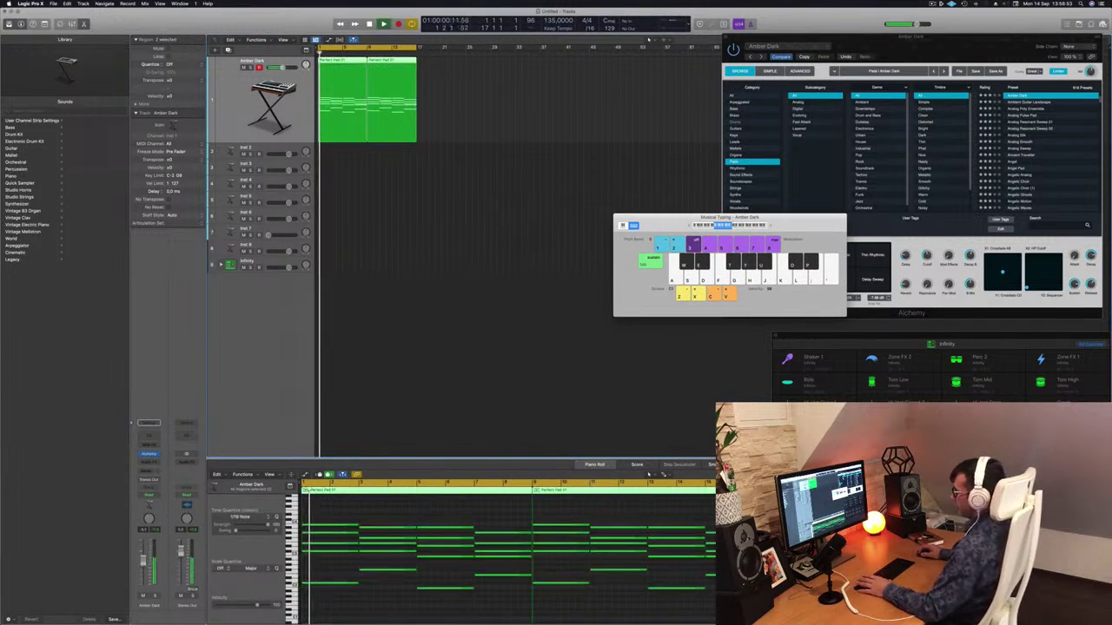
# Step: Expand the Infinity drum kit into its individual drum tracks and leave the main Infinity track selected
pyautogui.click(276, 262)
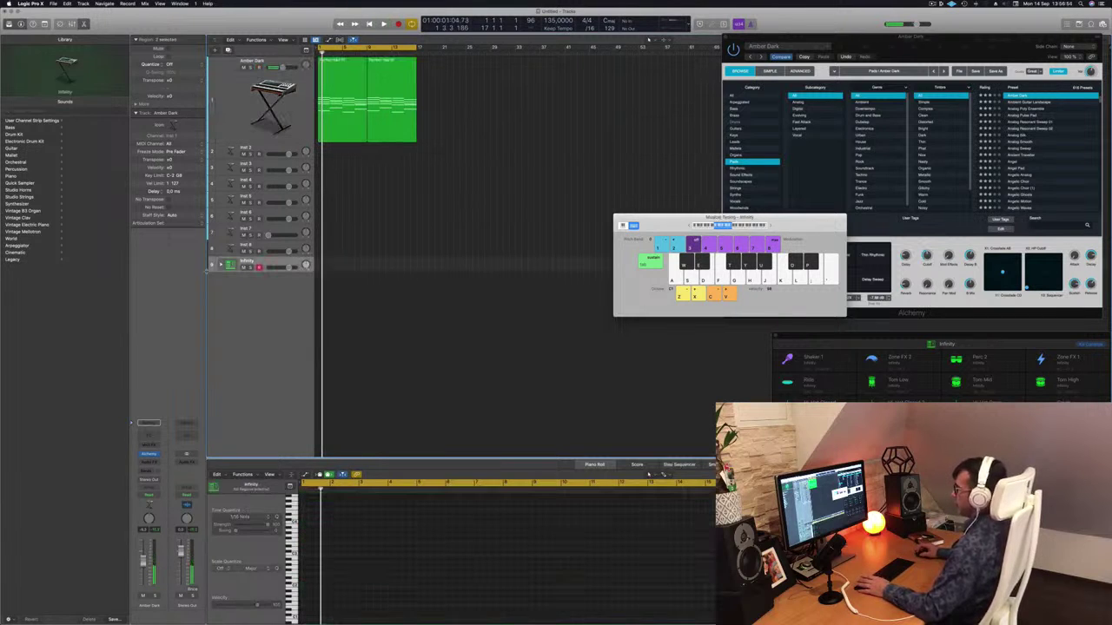
pyautogui.click(220, 265)
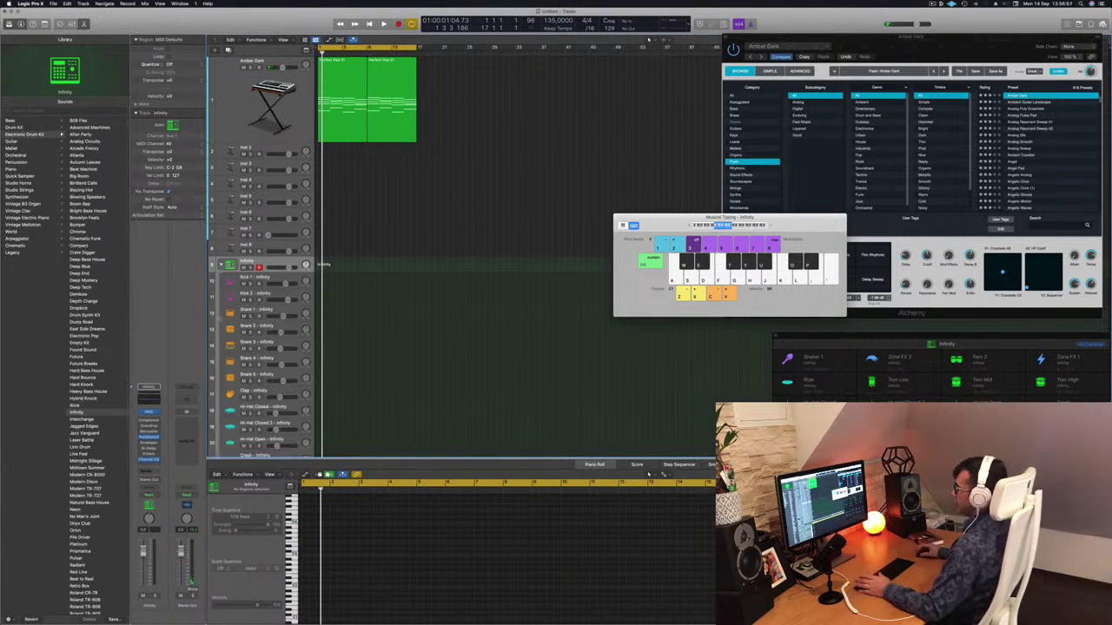
pyautogui.click(293, 280)
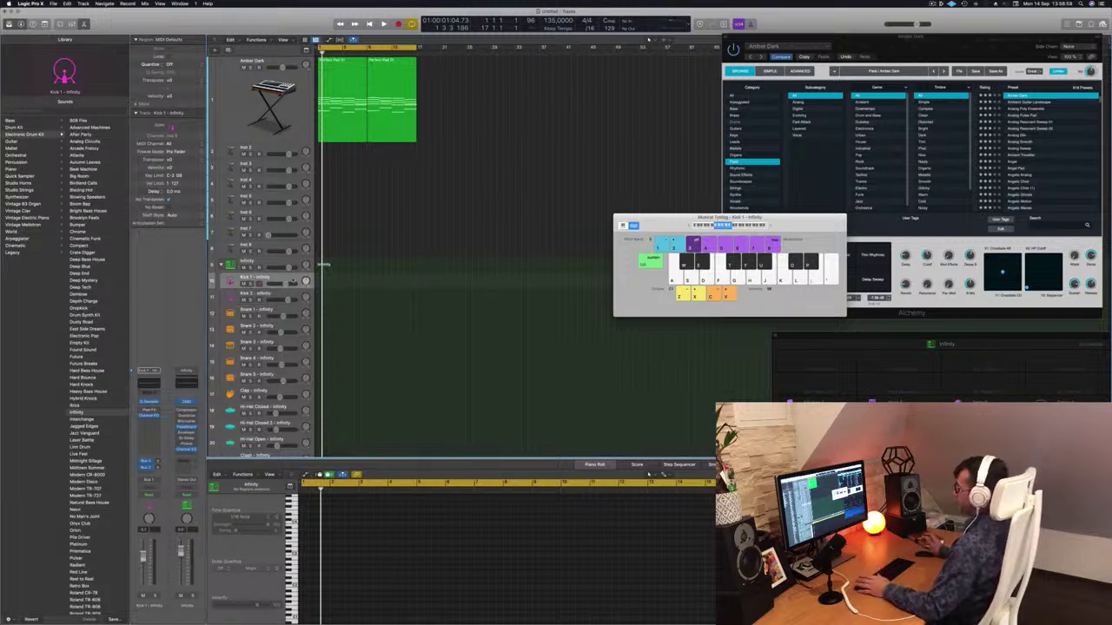
pyautogui.click(292, 263)
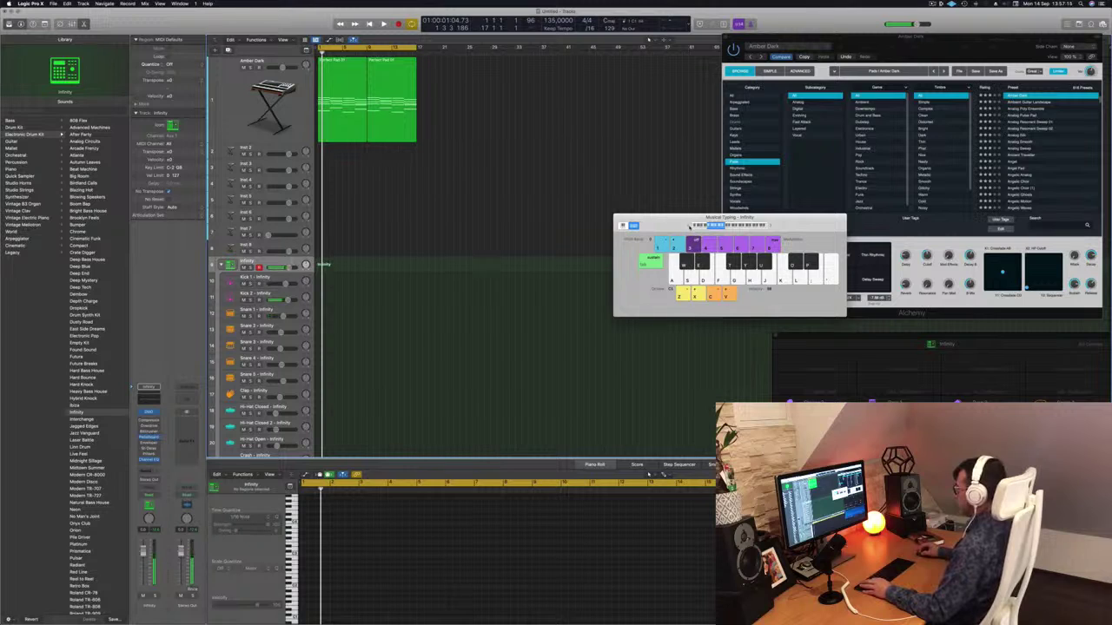
# Step: Audition kit sounds with Musical Typing and record a one-bar pattern of four kick hits on the Infinity track
pyautogui.press('a')
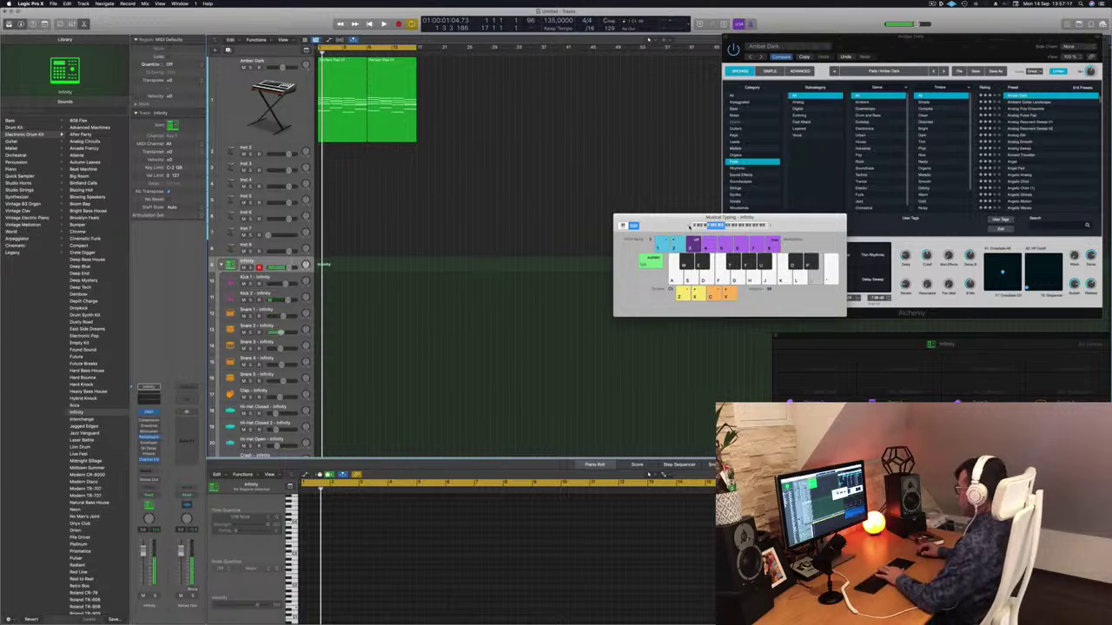
pyautogui.press("'")
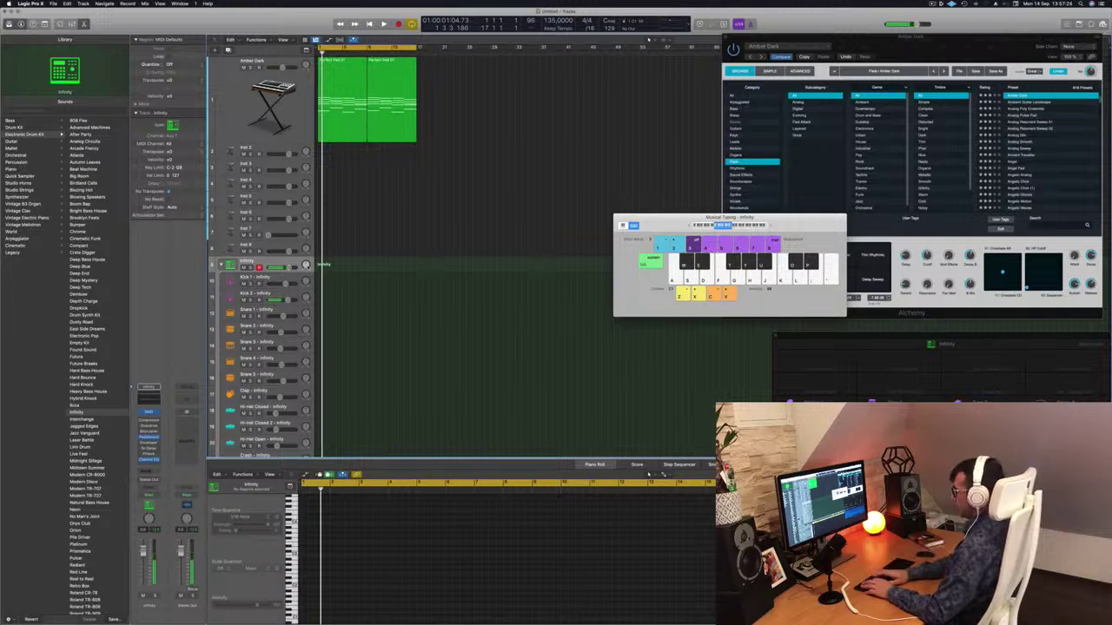
pyautogui.press('r')
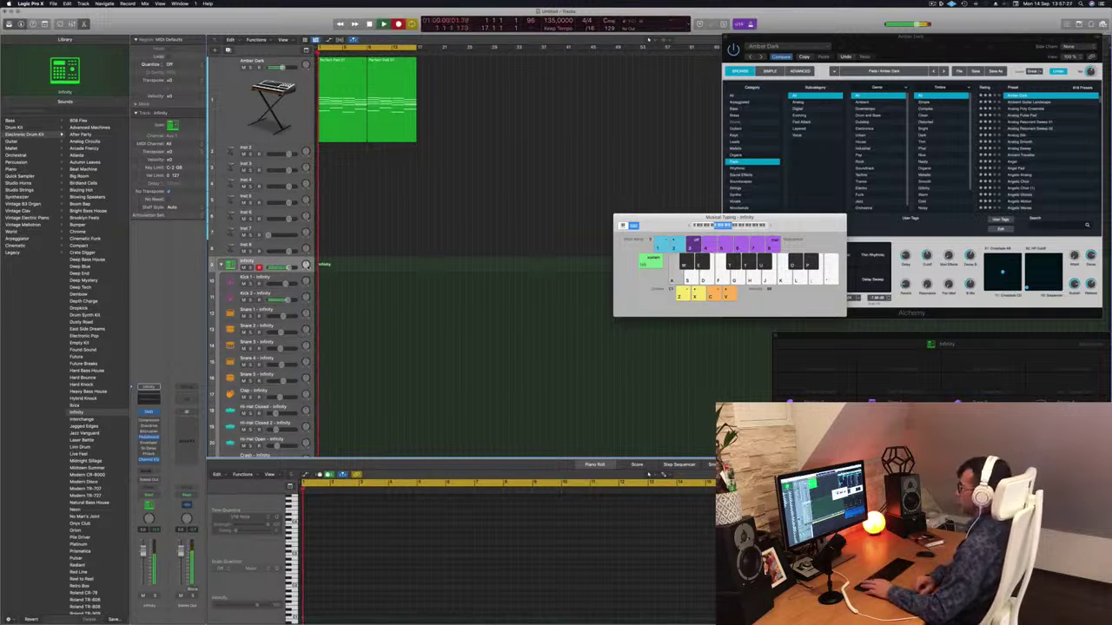
pyautogui.press('a')
pyautogui.press('space')
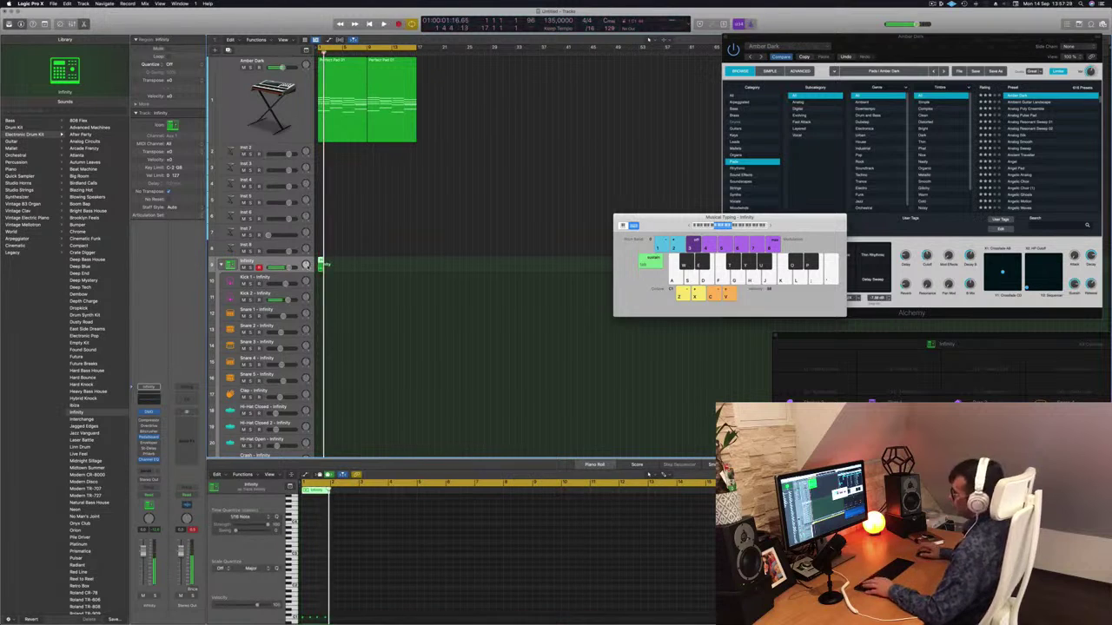
# Step: Open the recorded kick region in the Piano Roll, quantize all its notes to 1/16 Note and play it back
pyautogui.doubleClick(320, 261)
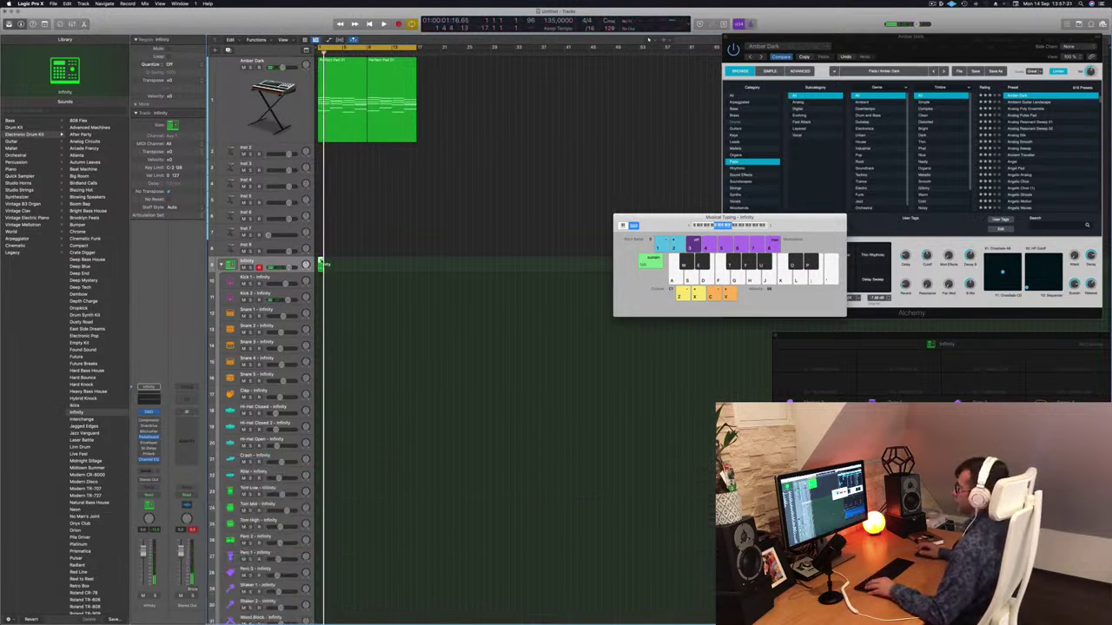
pyautogui.doubleClick(320, 263)
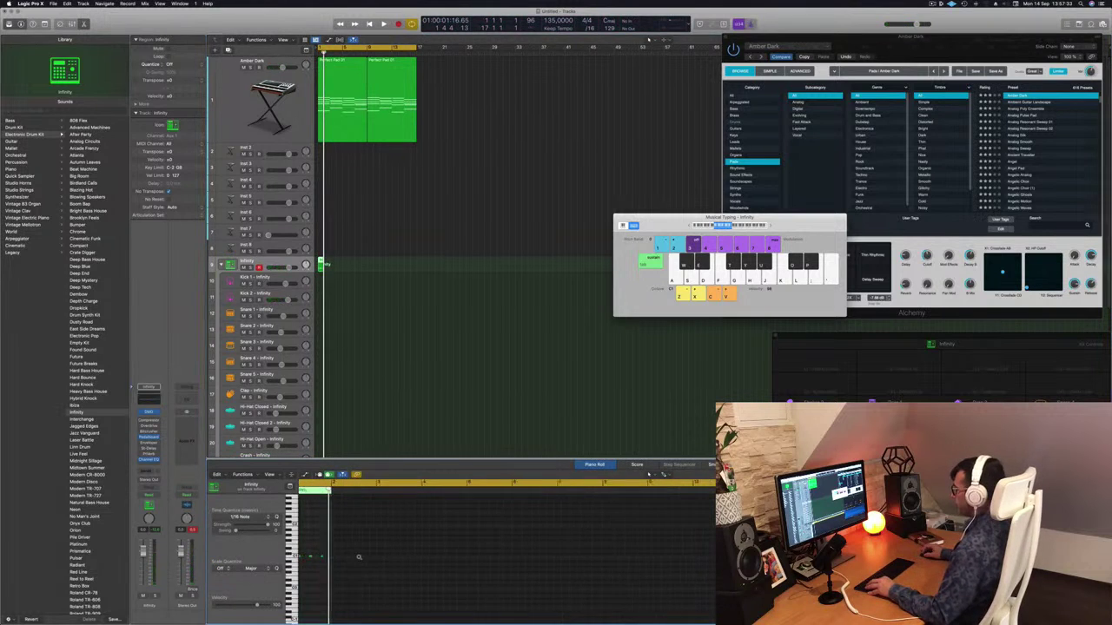
pyautogui.hscroll(-5, 313, 584)
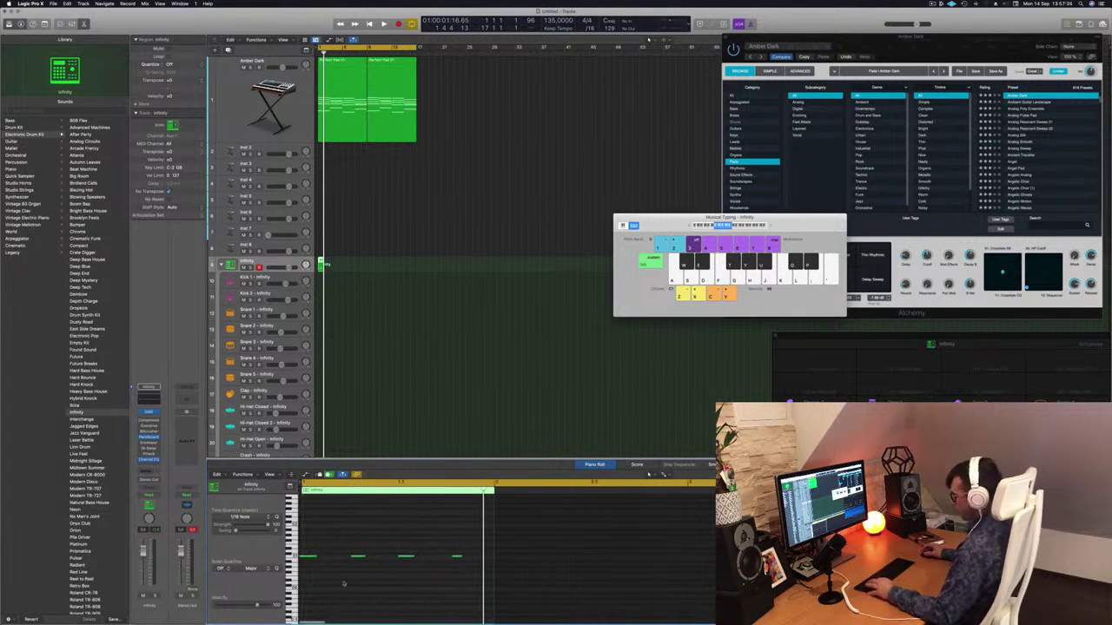
pyautogui.press('super+a')
pyautogui.press('space')
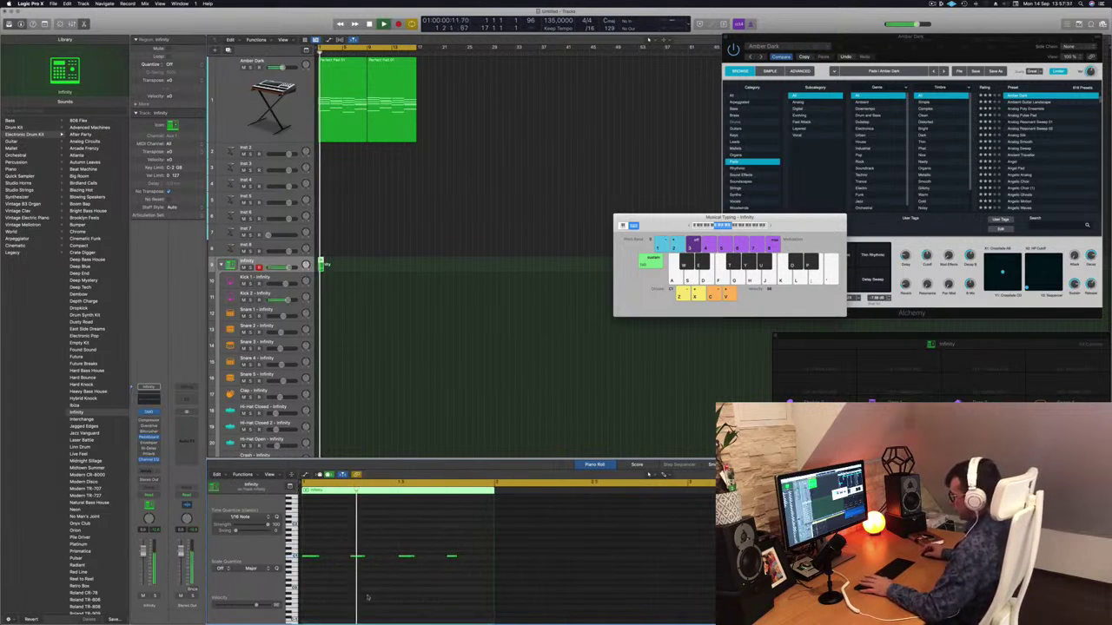
pyautogui.press('space')
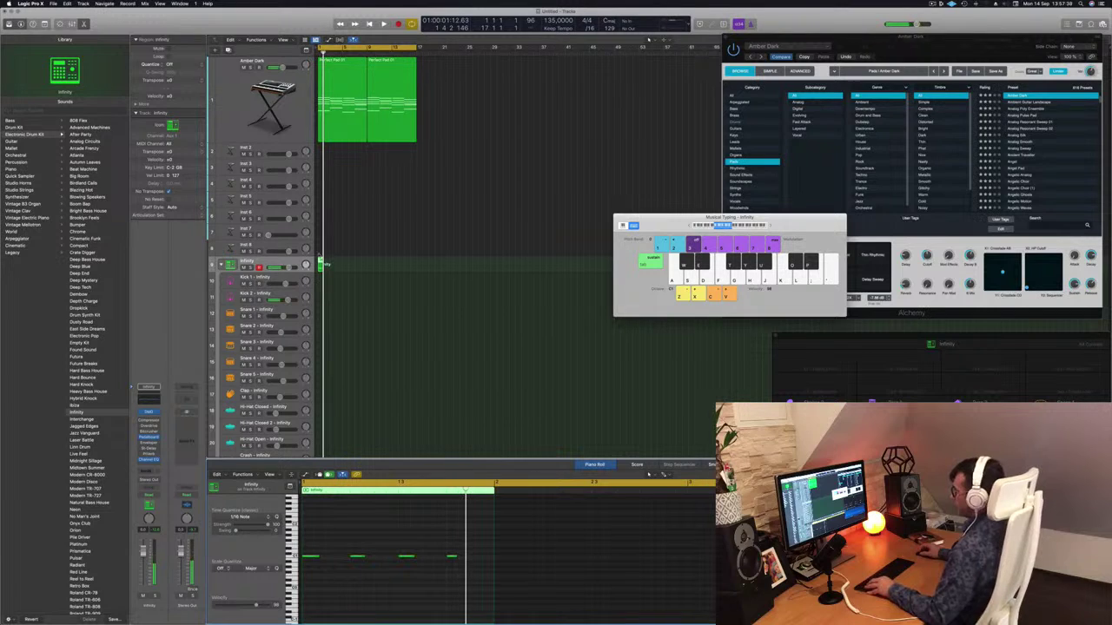
# Step: Move the kick region from the Infinity track to the Kick 1 track, inspect its notes in the Piano Roll and play it
pyautogui.moveTo(320, 262); pyautogui.dragTo(321, 280)
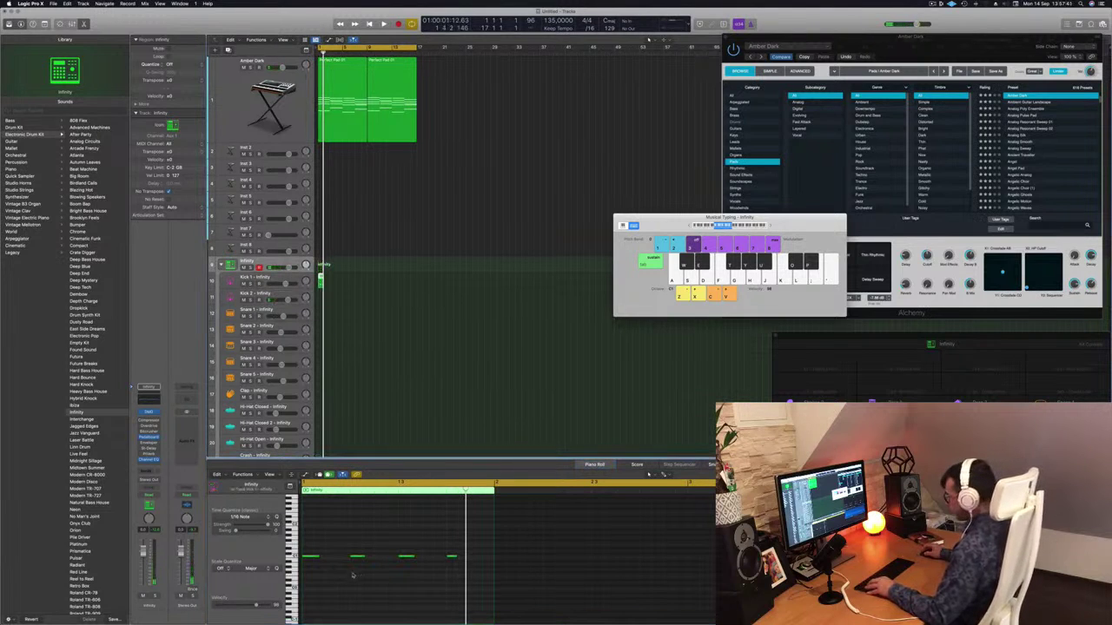
pyautogui.hscroll(-1, 330, 571)
pyautogui.hscroll(1, 331, 572)
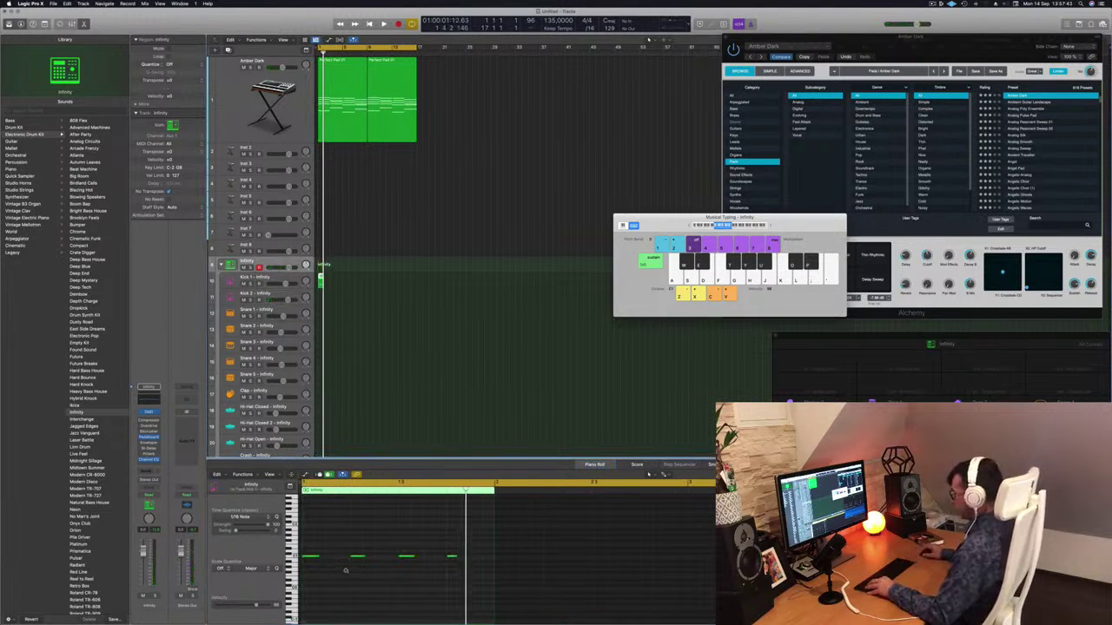
pyautogui.scroll(5, 345, 570)
pyautogui.hscroll(-10, 347, 571)
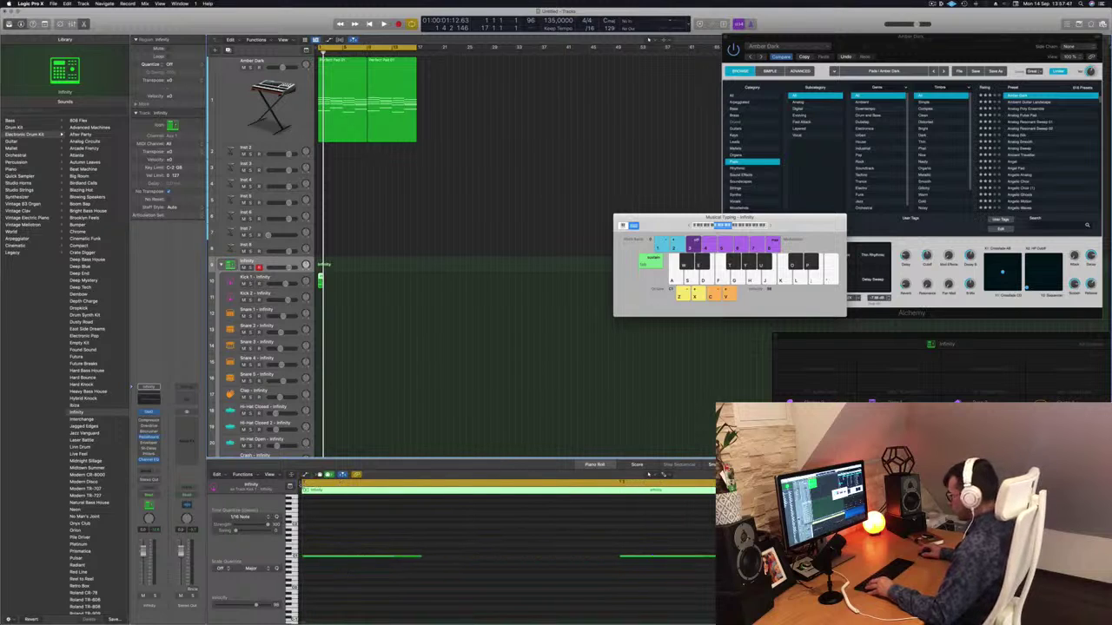
pyautogui.click(342, 487)
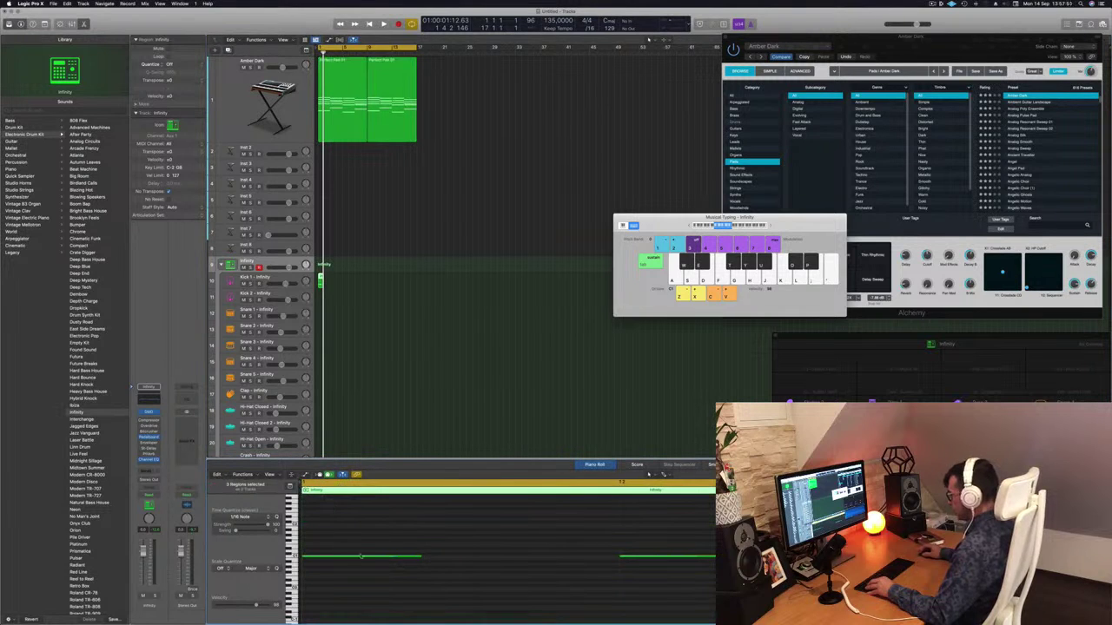
pyautogui.hscroll(5, 353, 545)
pyautogui.hscroll(10, 353, 547)
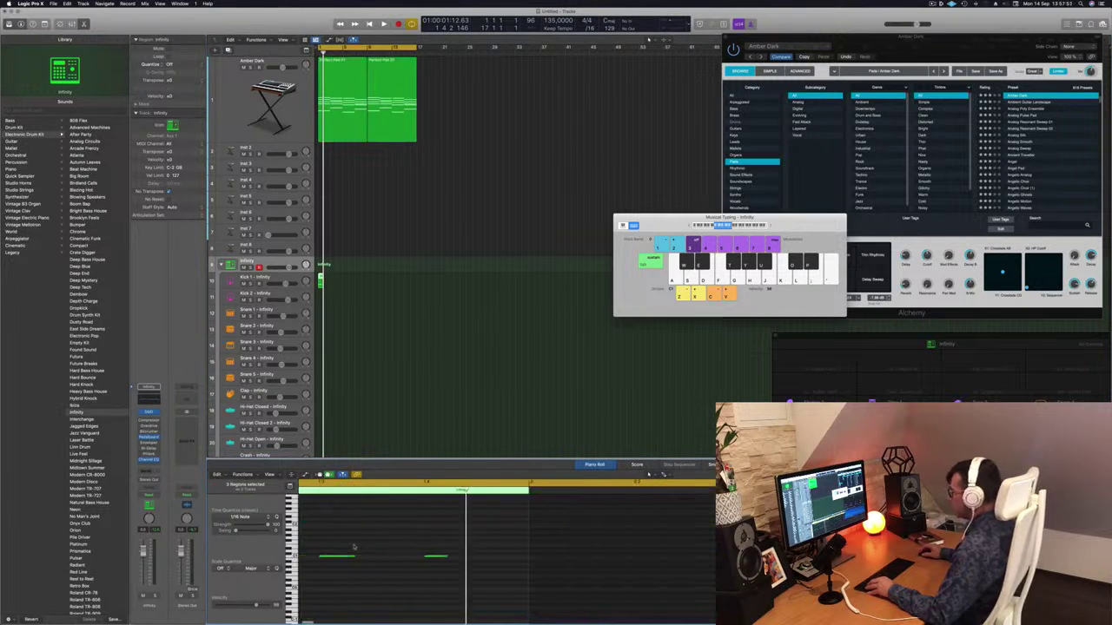
pyautogui.click(407, 249)
pyautogui.click(320, 279)
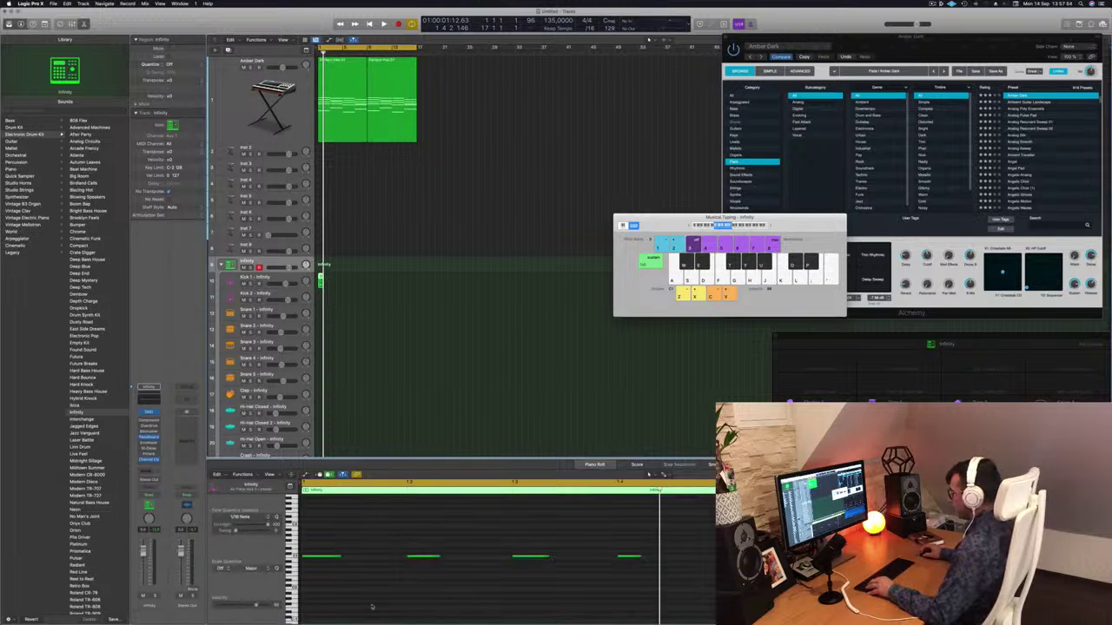
pyautogui.press('space')
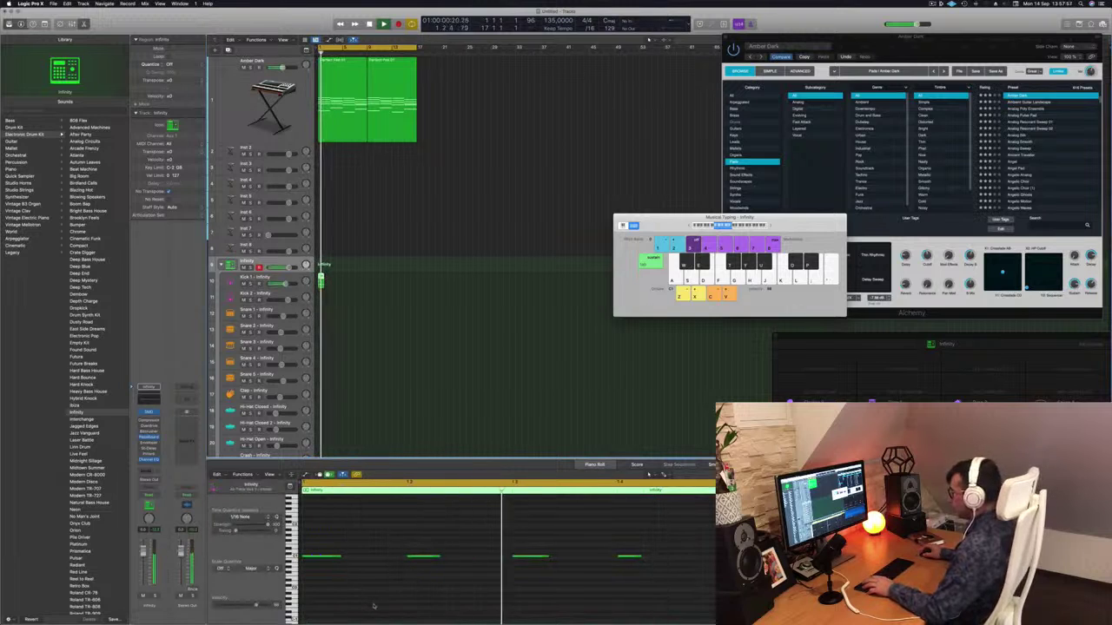
# Step: Select the four kick notes, try them at a higher pitch and return them to their original pitch
pyautogui.moveTo(667, 544); pyautogui.dragTo(321, 587)
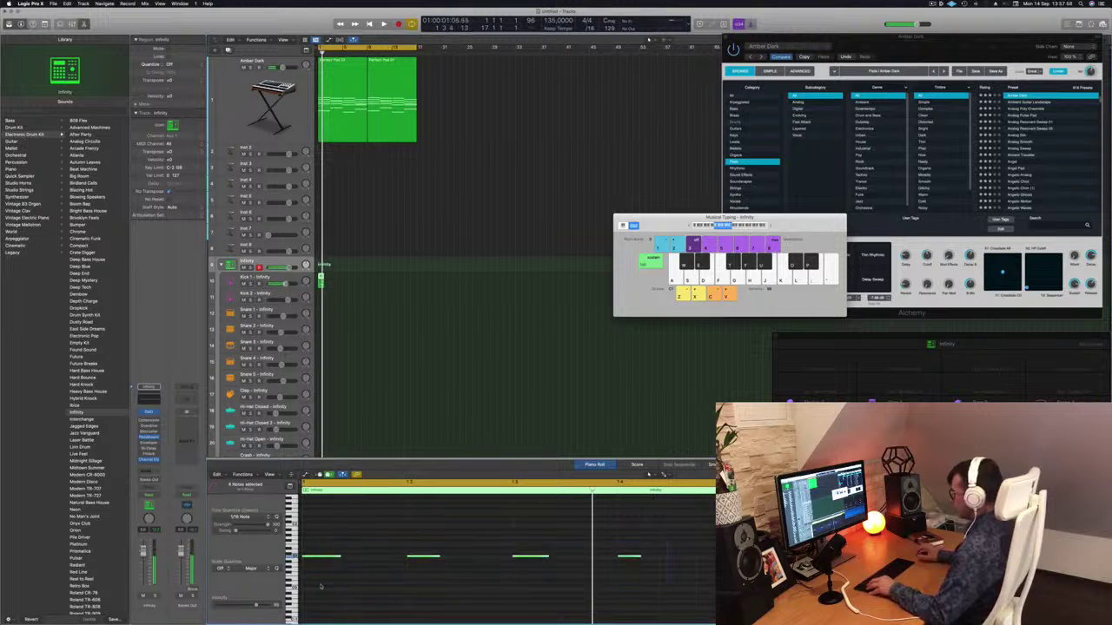
pyautogui.hotkey('alt', 'Up')
pyautogui.hotkey('alt', 'Up')
pyautogui.hotkey('alt', 'Up')
pyautogui.hotkey('alt', 'Up')
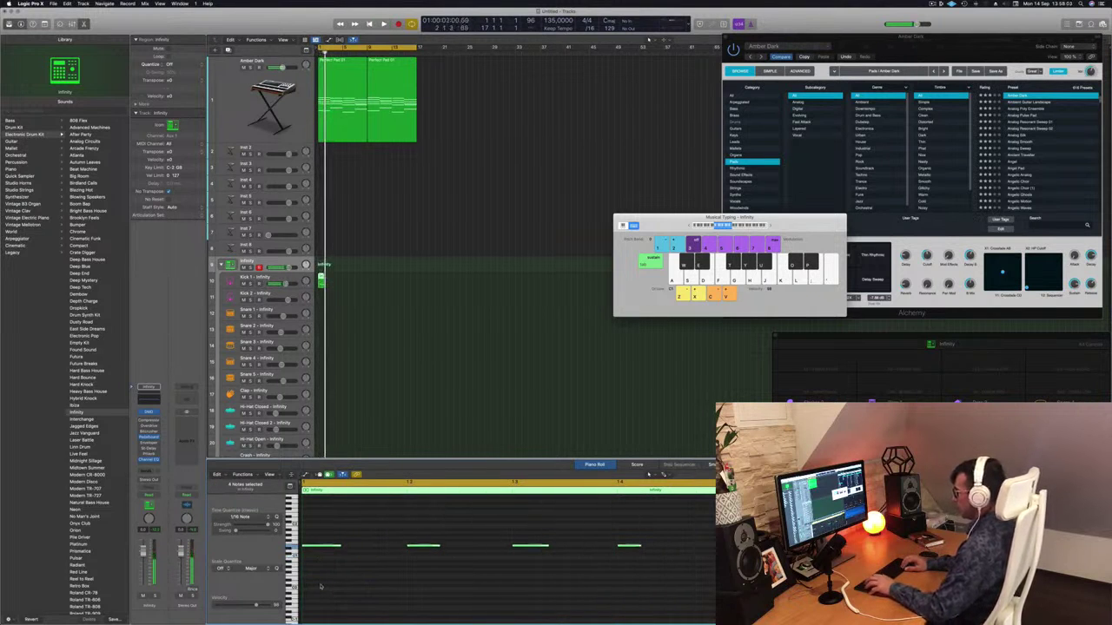
pyautogui.hotkey('alt', 'Down')
pyautogui.hotkey('alt', 'Down')
pyautogui.hotkey('alt', 'Down')
pyautogui.hotkey('alt', 'Down')
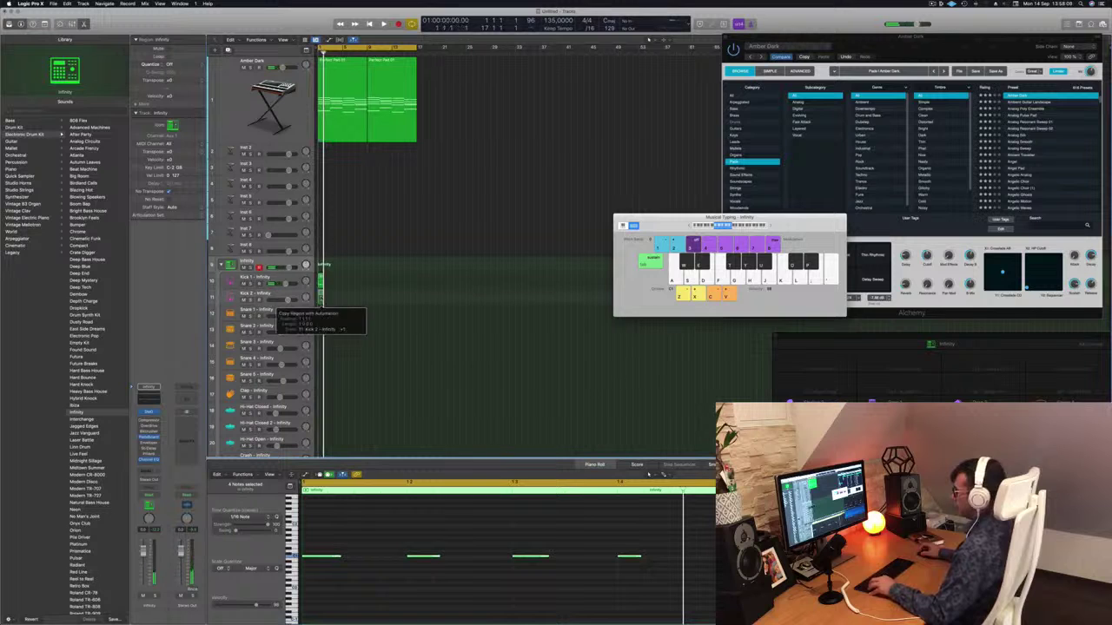
# Step: Copy the kick region to the Kick 2 track, mute that track and repeat the Kick 1 region to bar 17
pyautogui.moveTo(320, 297); pyautogui.dragTo(320, 299)
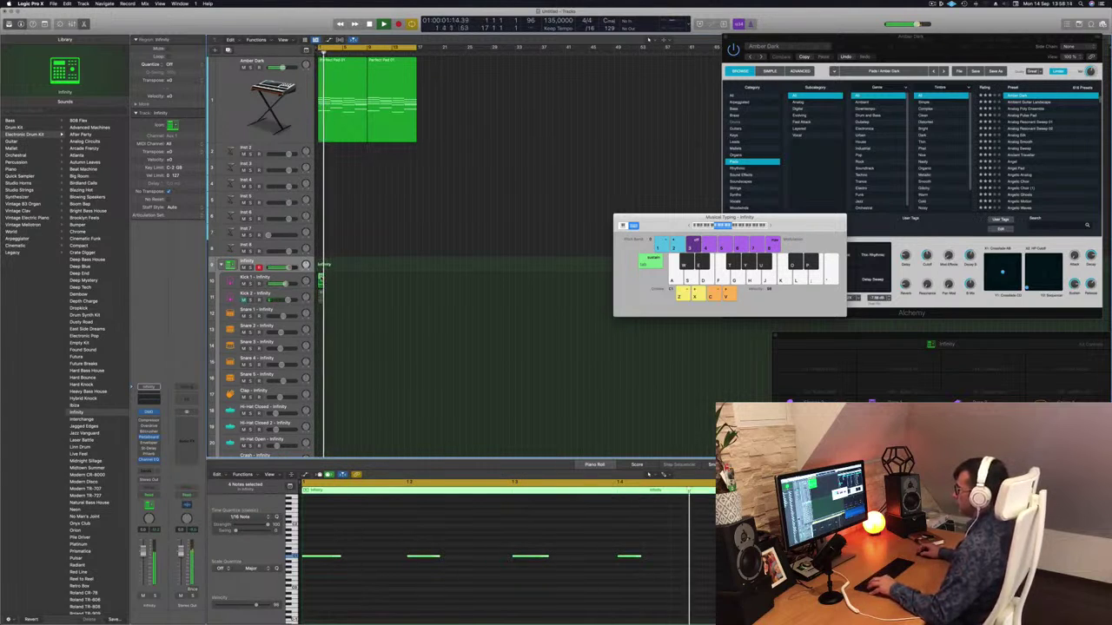
pyautogui.moveTo(321, 278); pyautogui.dragTo(392, 282)
pyautogui.keyDown('shift'); pyautogui.click(321, 278); pyautogui.keyUp('shift')
pyautogui.press('space')
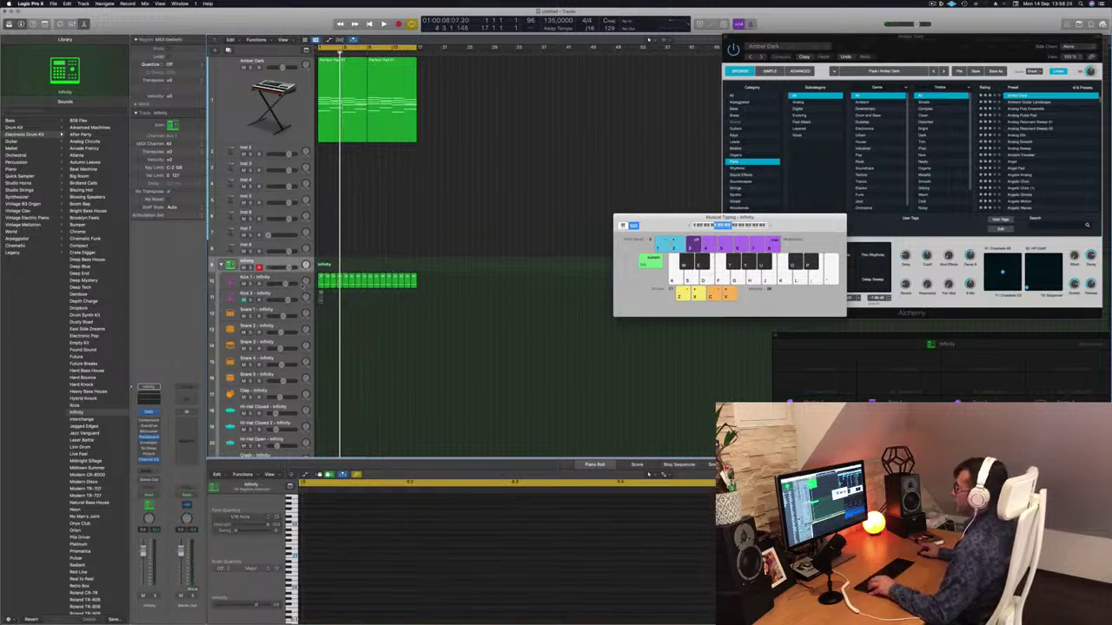
# Step: Increase the Kick 1 track's height, play the pattern and leave Kick 1 selected with all its regions
pyautogui.click(284, 276)
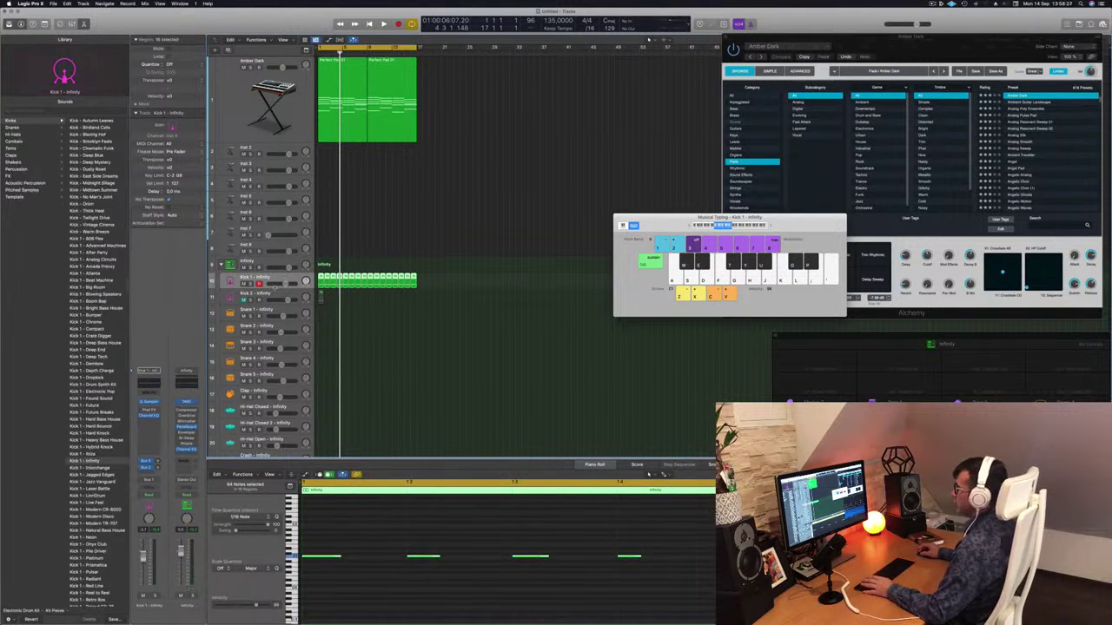
pyautogui.moveTo(275, 287); pyautogui.dragTo(274, 318)
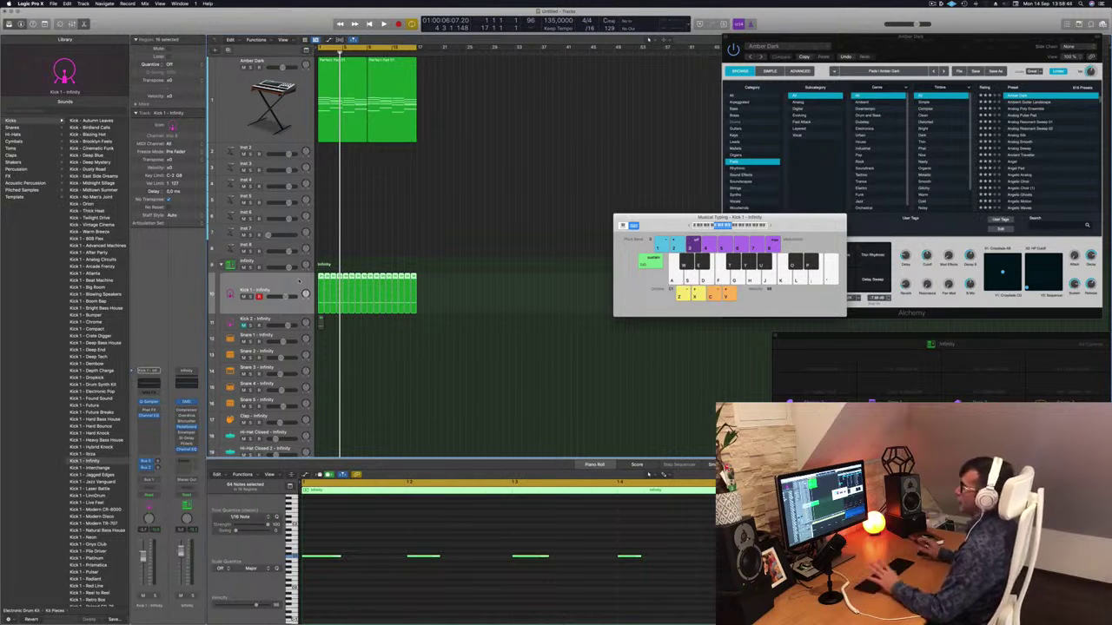
pyautogui.press('space')
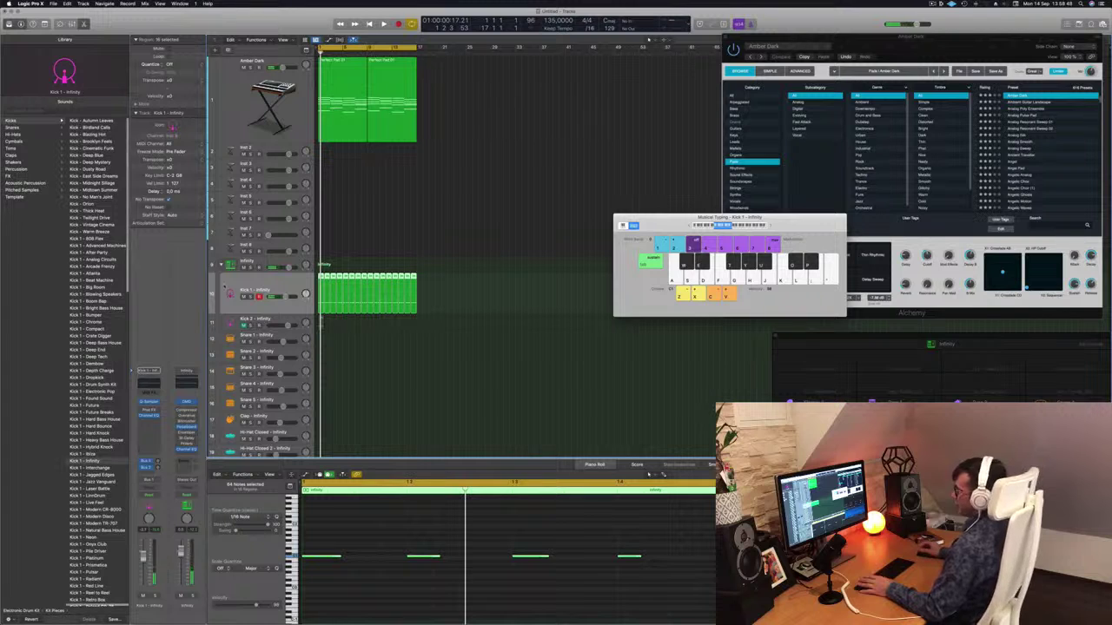
pyautogui.click(279, 262)
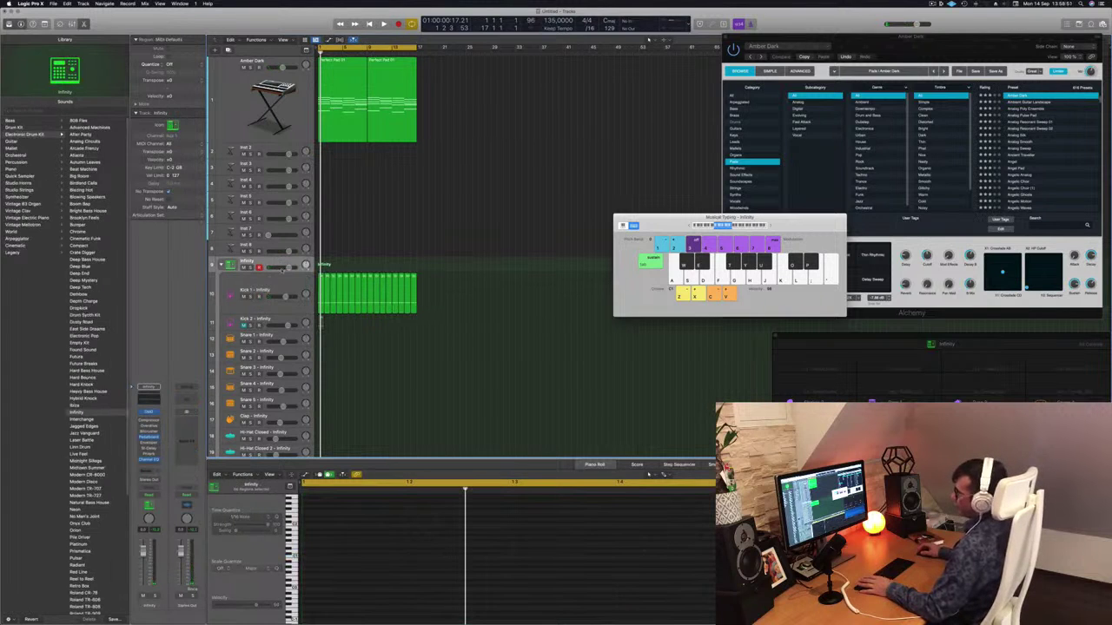
pyautogui.click(276, 286)
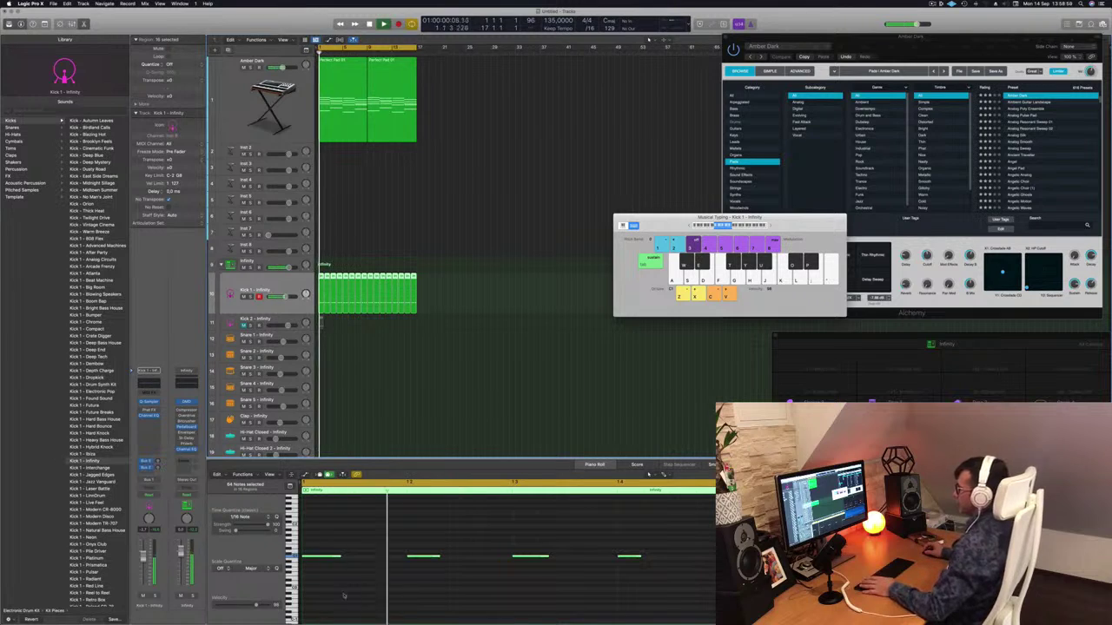
# Step: Select all the kick notes across the Kick 1 regions, transpose them upward and play the result with the pad
pyautogui.scroll(-5, 361, 585)
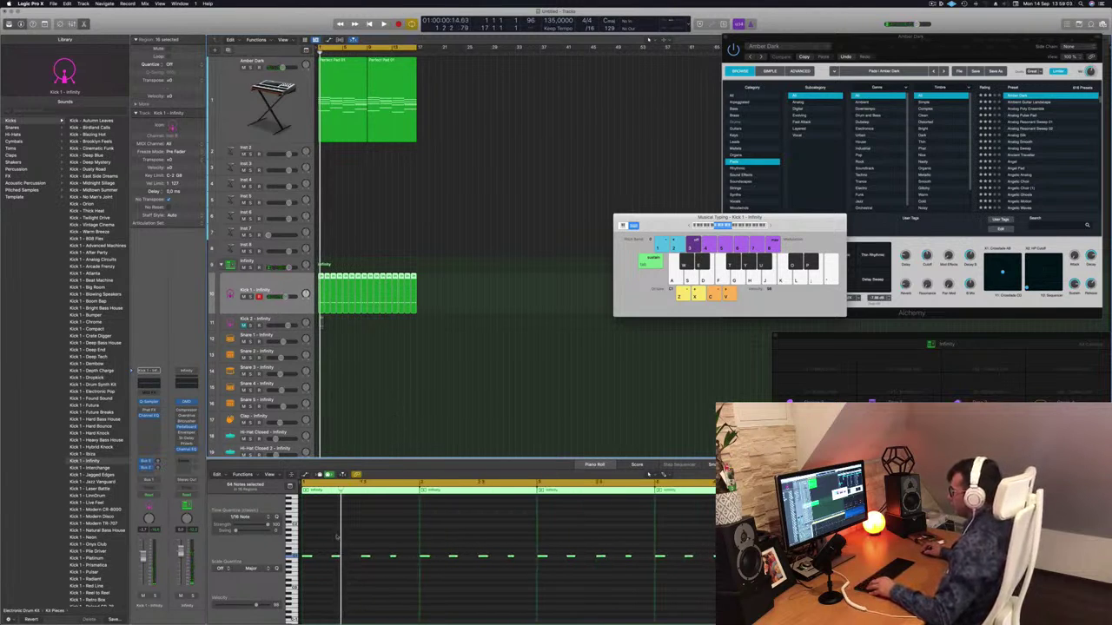
pyautogui.click(324, 535)
pyautogui.press('super+a')
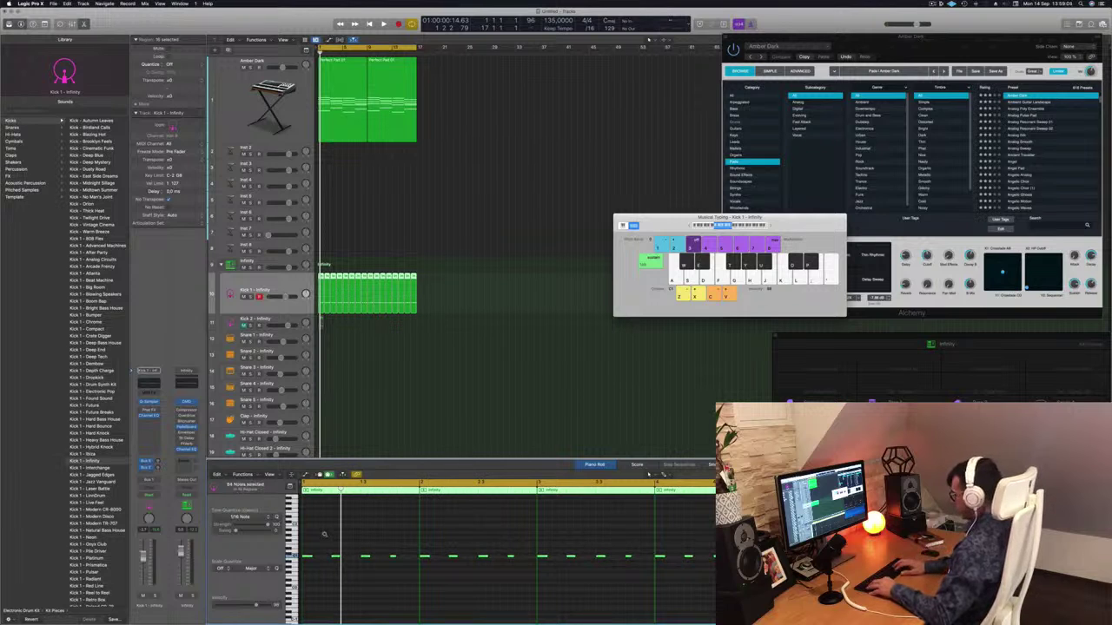
pyautogui.press('space')
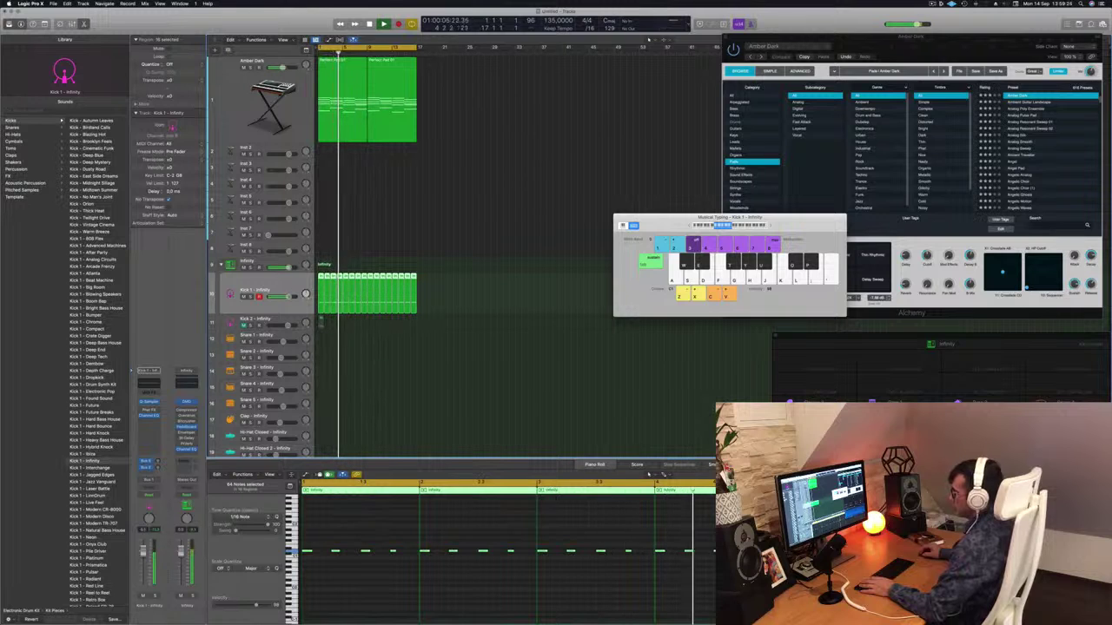
# Step: Select the Amber Dark track, open its Alchemy instrument, play the arrangement and close the instrument again
pyautogui.click(255, 108)
pyautogui.click(149, 455)
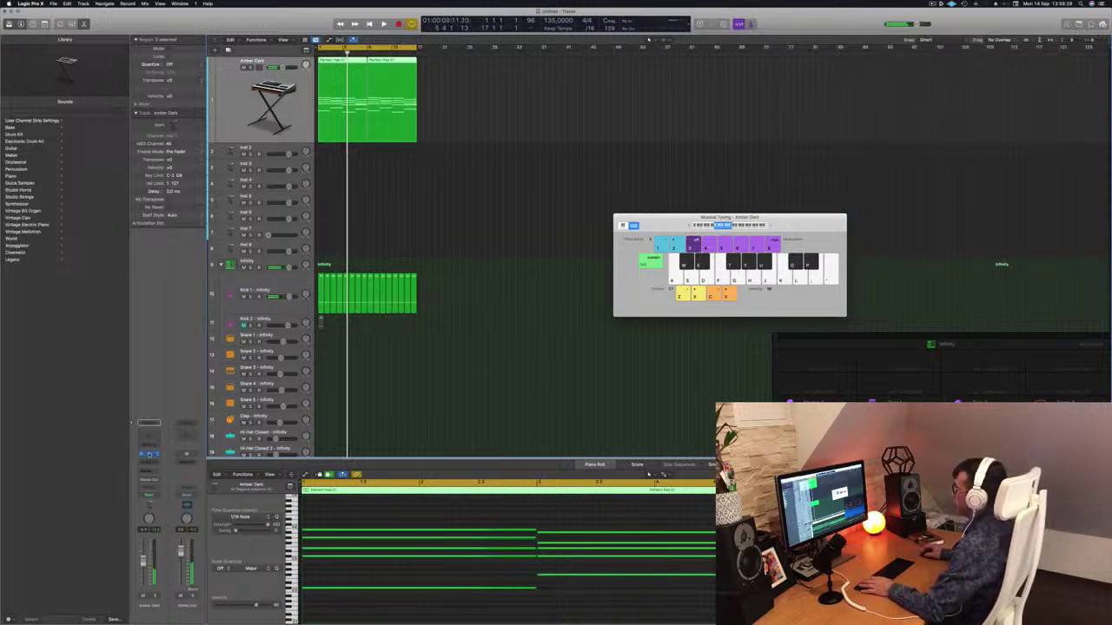
pyautogui.click(149, 455)
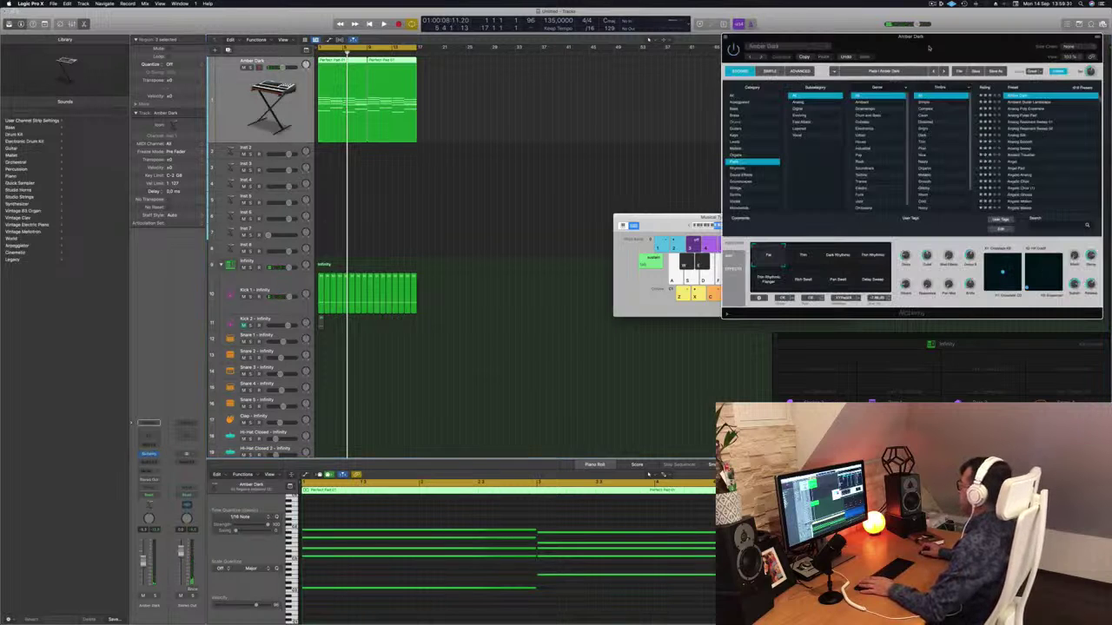
pyautogui.moveTo(834, 35); pyautogui.dragTo(680, 41)
pyautogui.press('space')
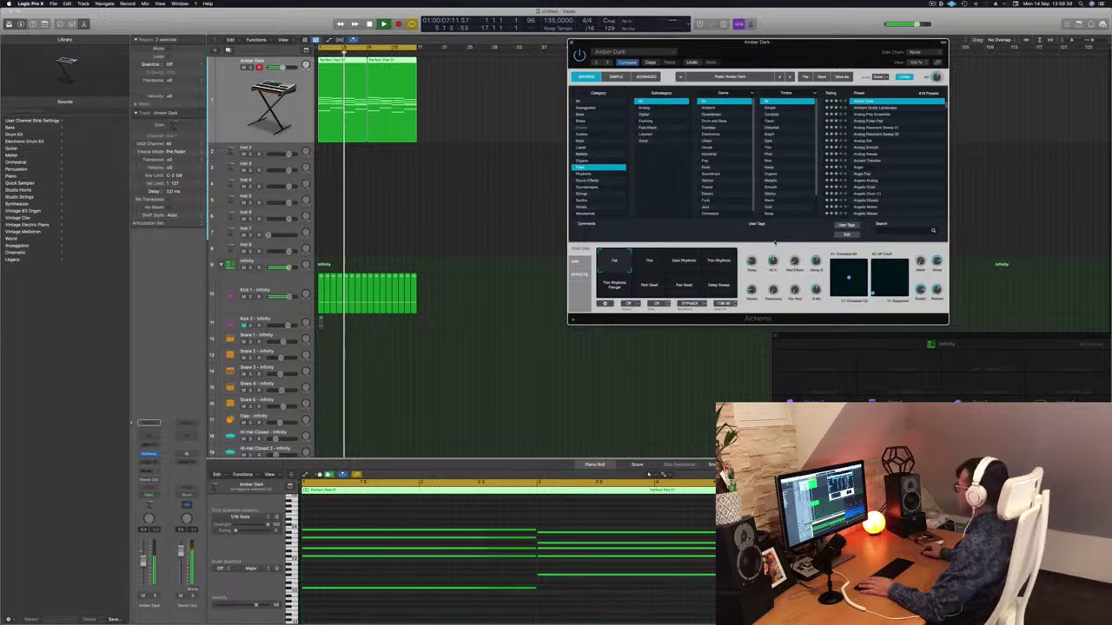
pyautogui.press('space')
pyautogui.press('space')
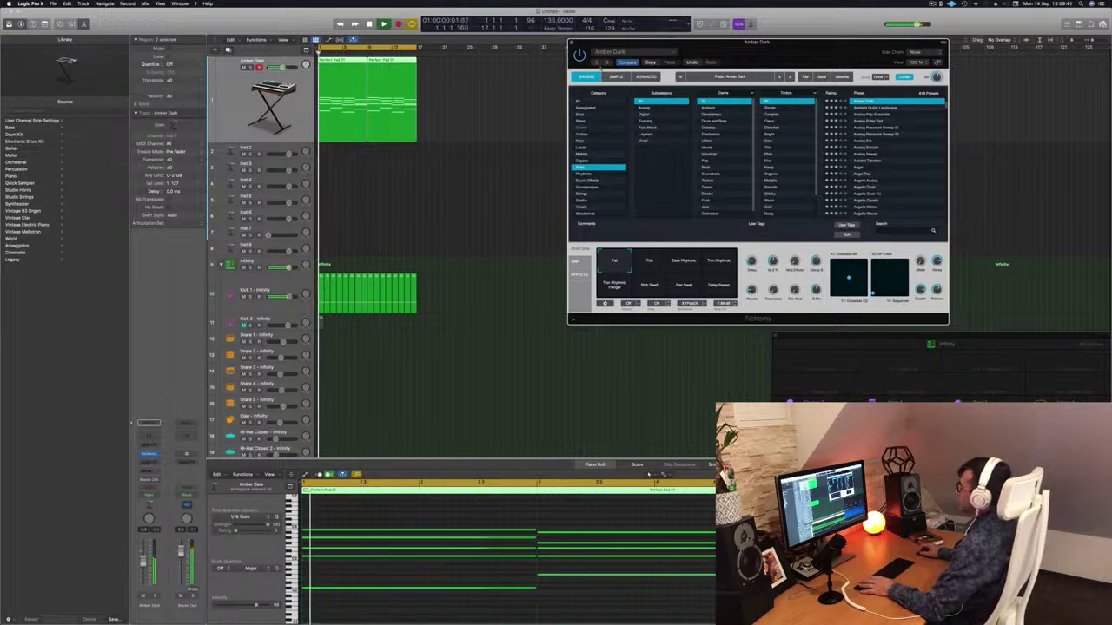
pyautogui.press('super+w')
pyautogui.press('space')
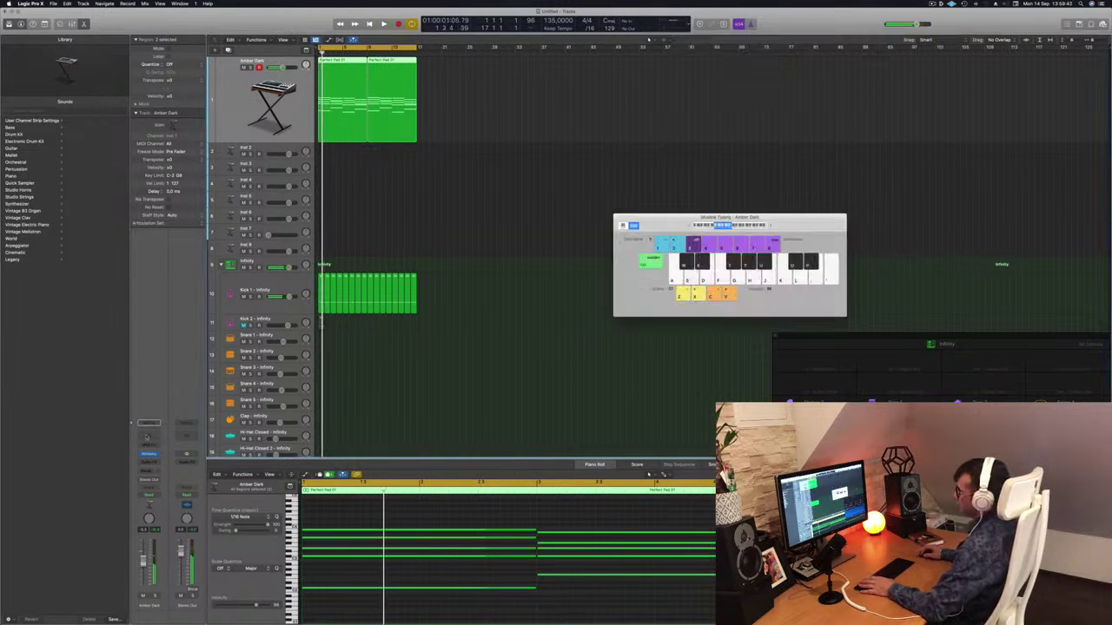
# Step: Add a Channel EQ to Amber Dark with a high cut at 665 Hz and 36 dB/Oct, and move its window aside
pyautogui.click(148, 437)
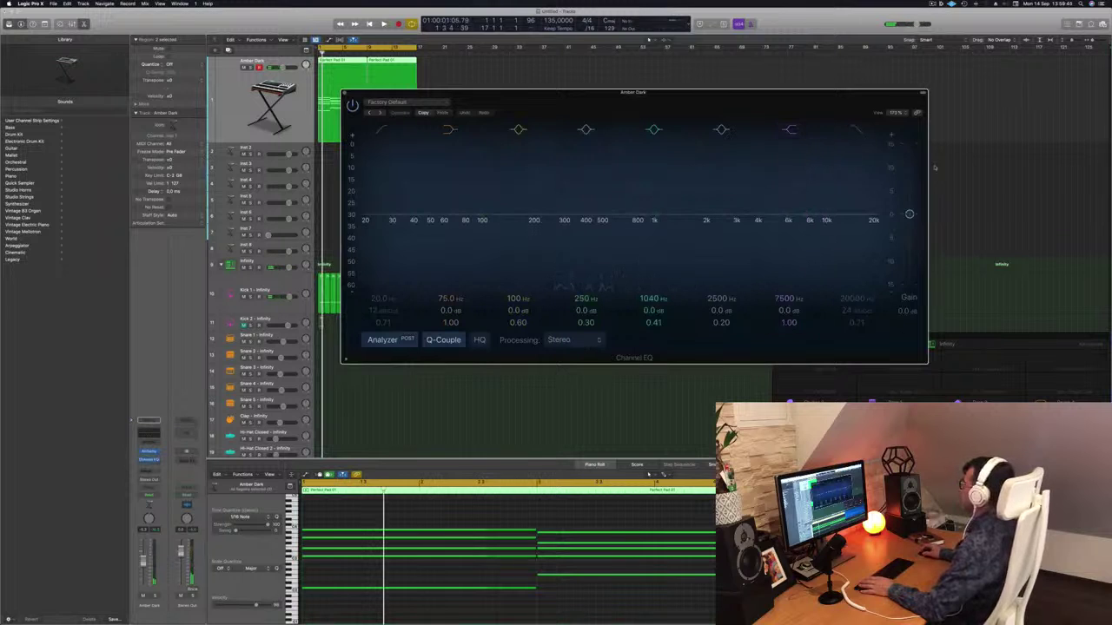
pyautogui.click(858, 132)
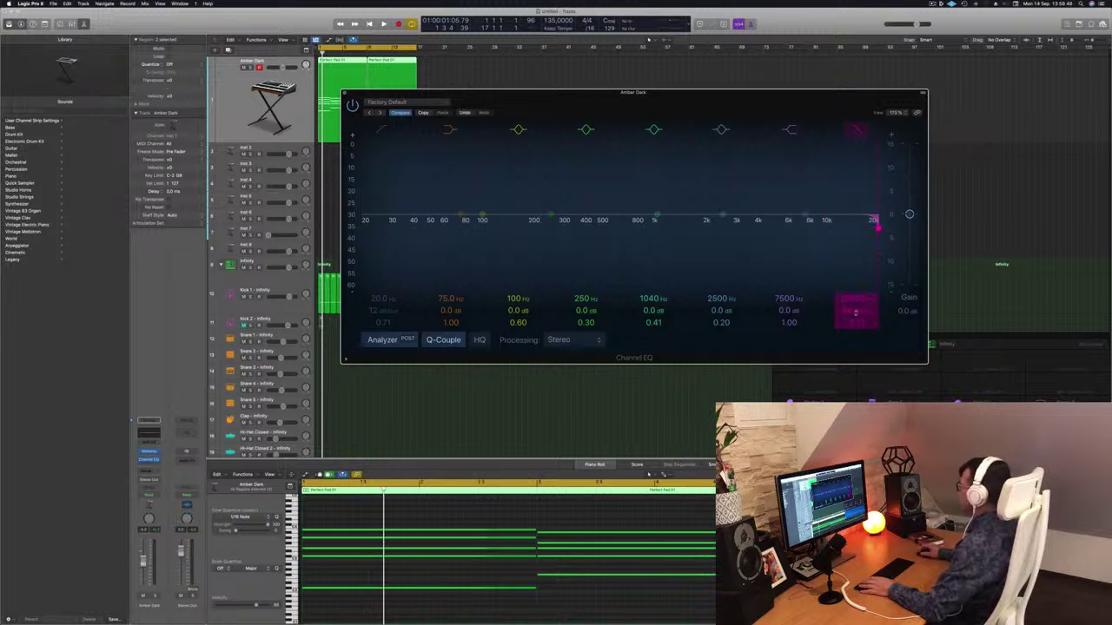
pyautogui.moveTo(876, 227); pyautogui.dragTo(696, 228)
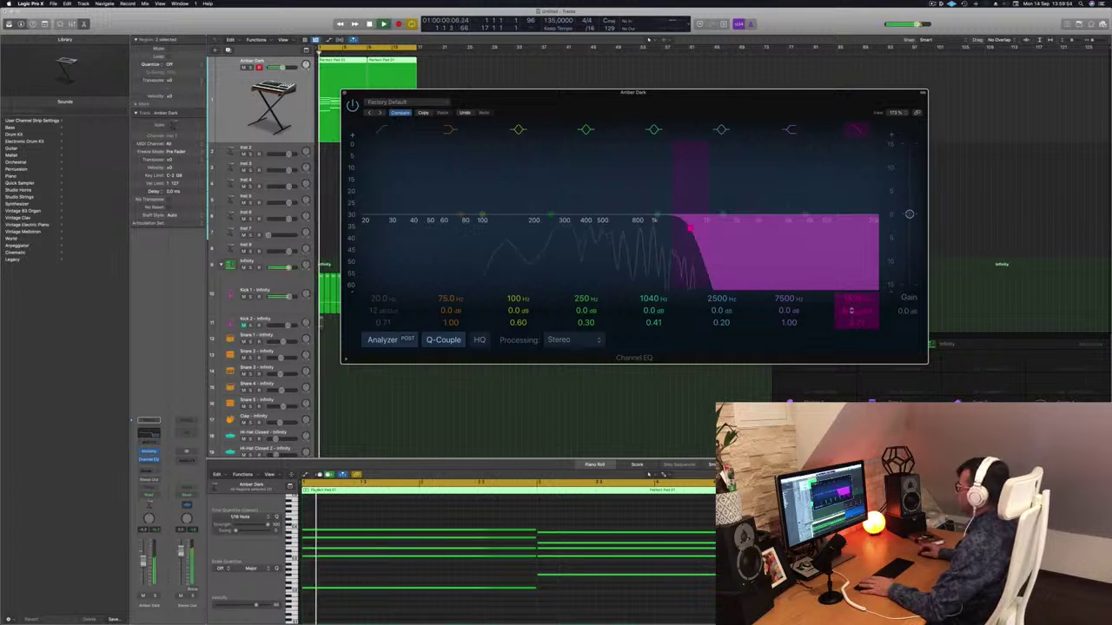
pyautogui.moveTo(689, 229); pyautogui.dragTo(611, 228)
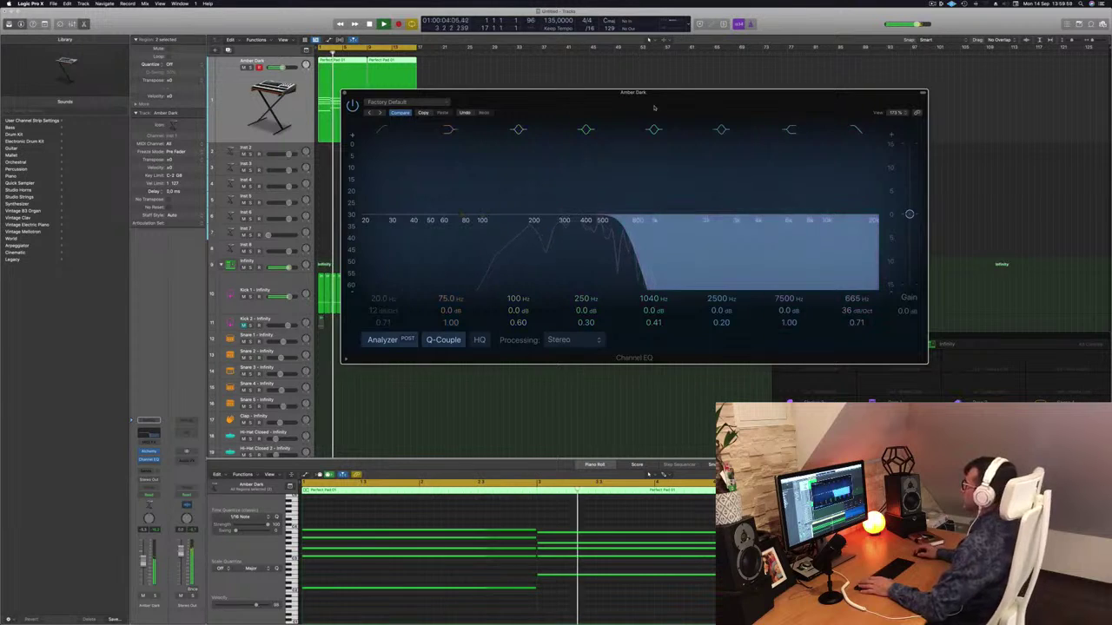
pyautogui.moveTo(638, 92); pyautogui.dragTo(975, 112)
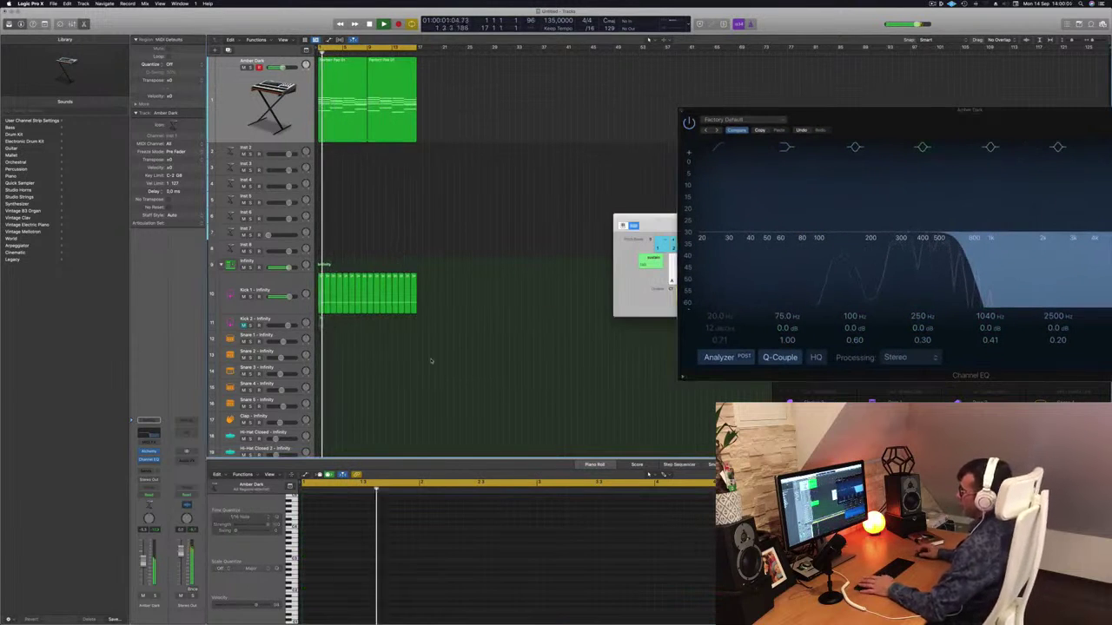
# Step: Copy the first Kick 1 region to the start of the Snare 1 track
pyautogui.scroll(-3, 426, 361)
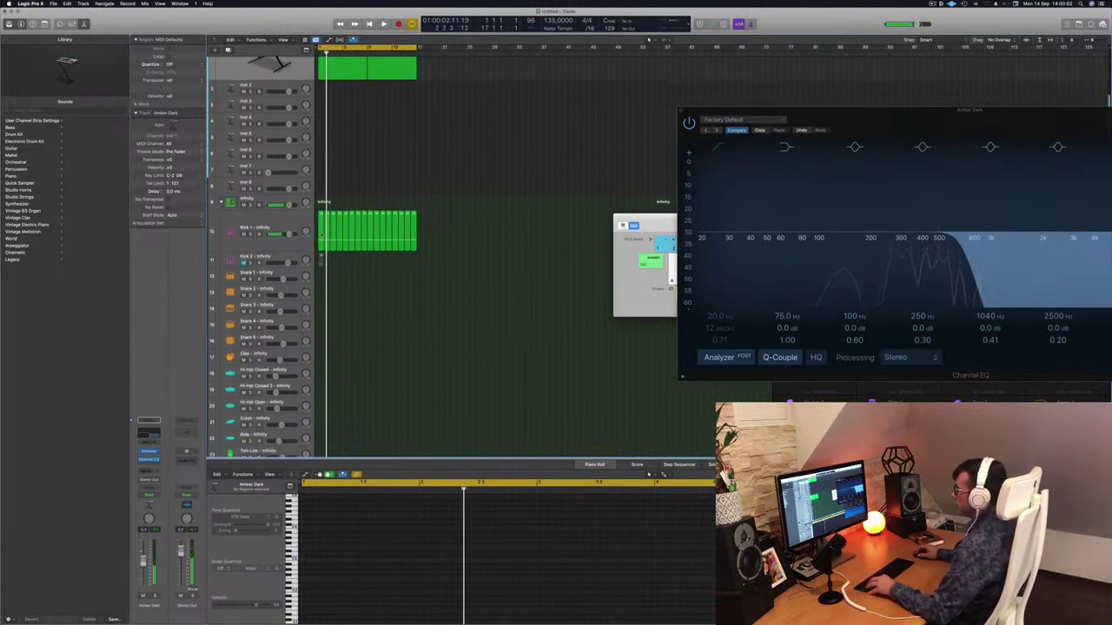
pyautogui.moveTo(321, 233); pyautogui.dragTo(321, 294)
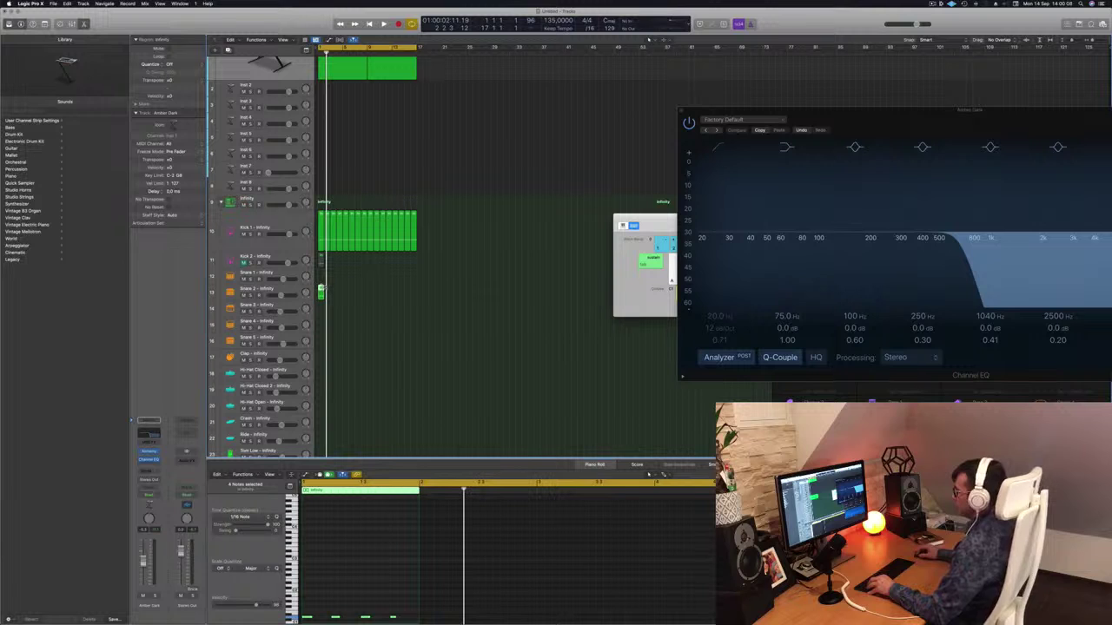
pyautogui.moveTo(320, 290); pyautogui.dragTo(320, 274)
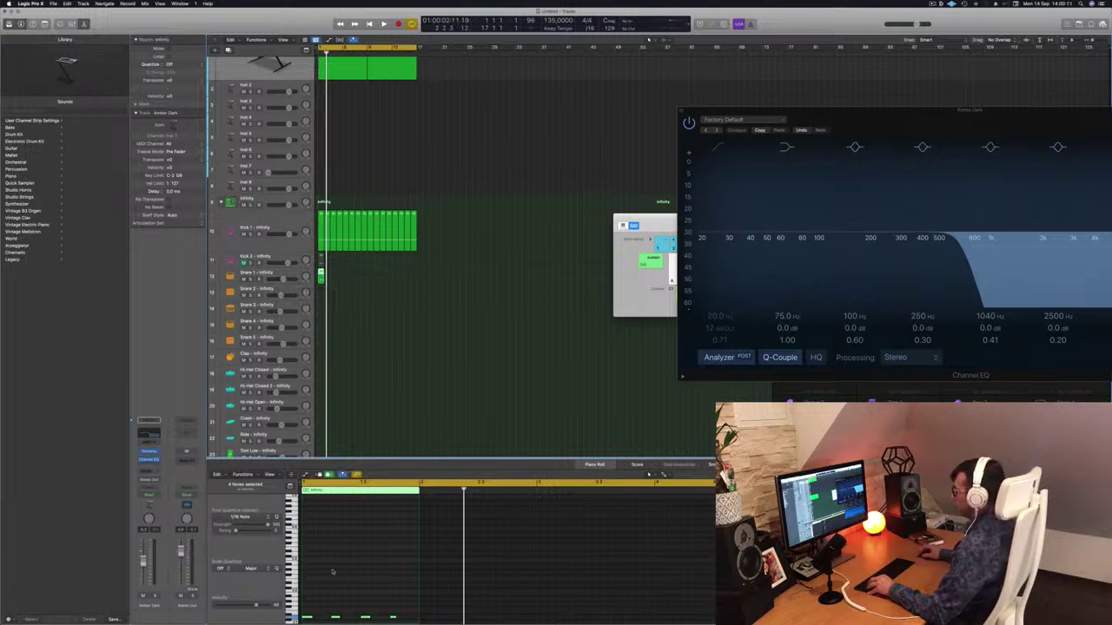
# Step: Delete the first and third notes of the Snare 1 region, transpose the other two upward and play the result
pyautogui.scroll(-3, 335, 572)
pyautogui.moveTo(408, 583); pyautogui.dragTo(307, 600)
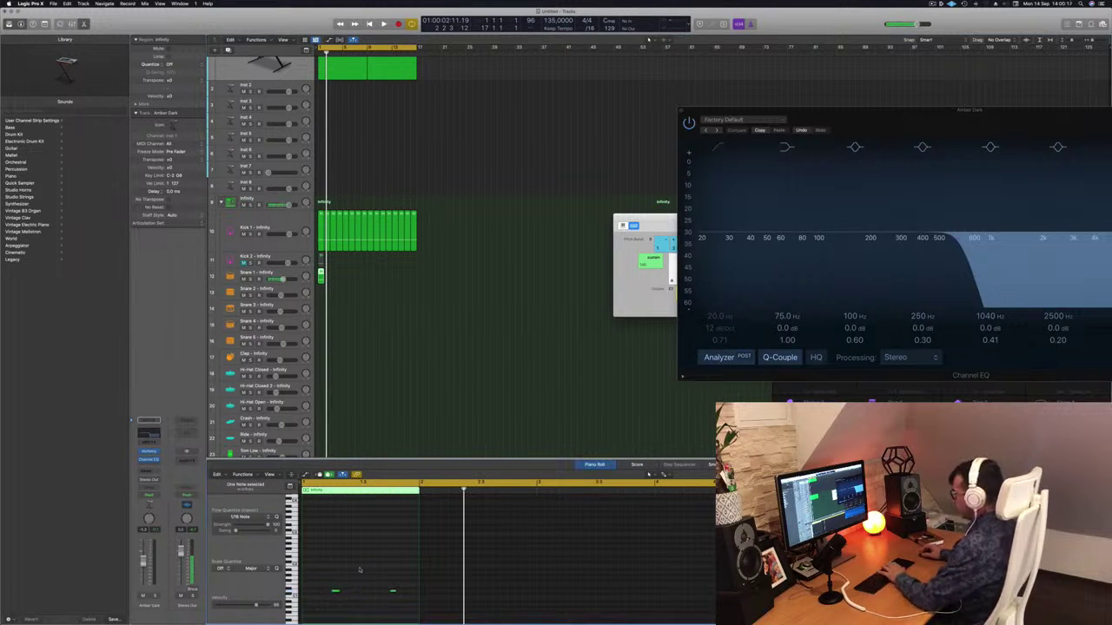
pyautogui.moveTo(327, 569); pyautogui.dragTo(399, 604)
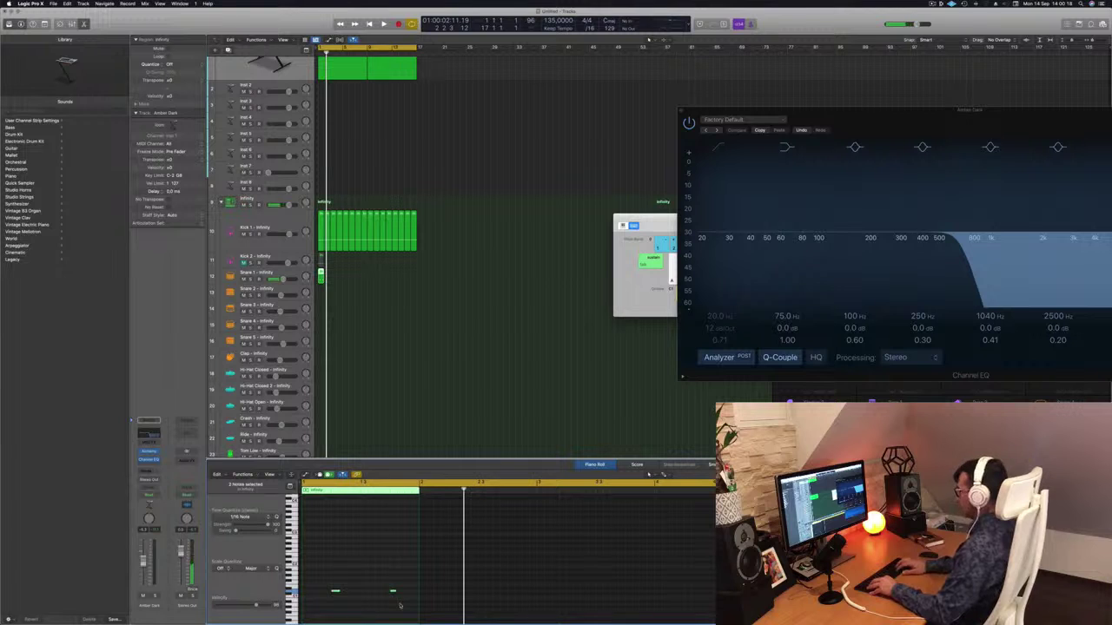
pyautogui.press('space')
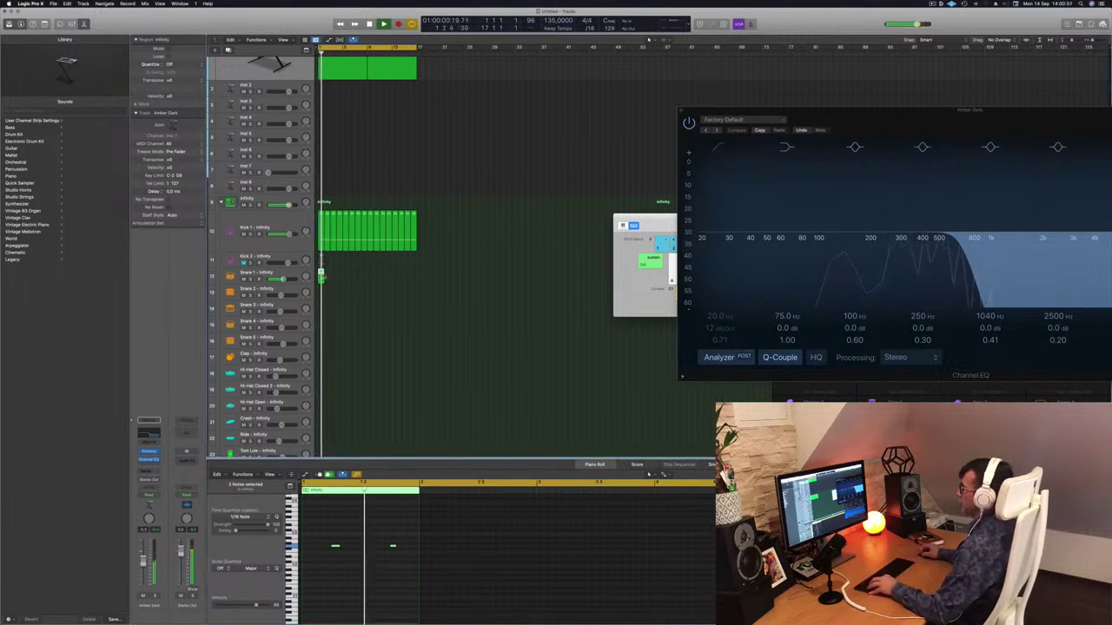
# Step: Repeat the Snare 1 region to bar 17 and play the arrangement from the start
pyautogui.moveTo(321, 276); pyautogui.dragTo(362, 293)
pyautogui.press('Return')
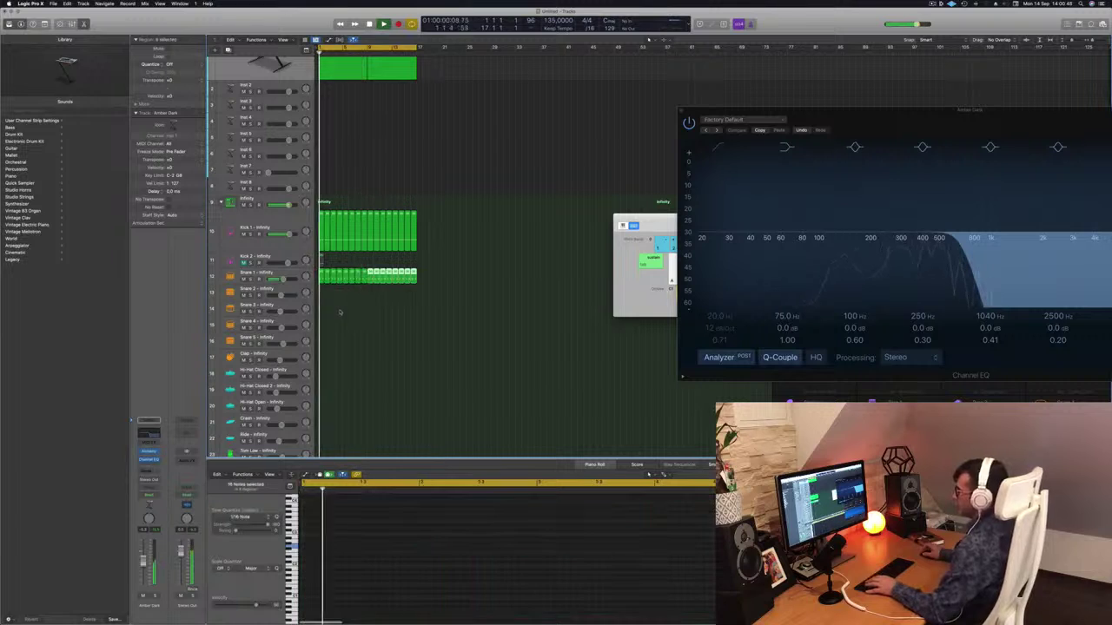
pyautogui.scroll(-1, 340, 312)
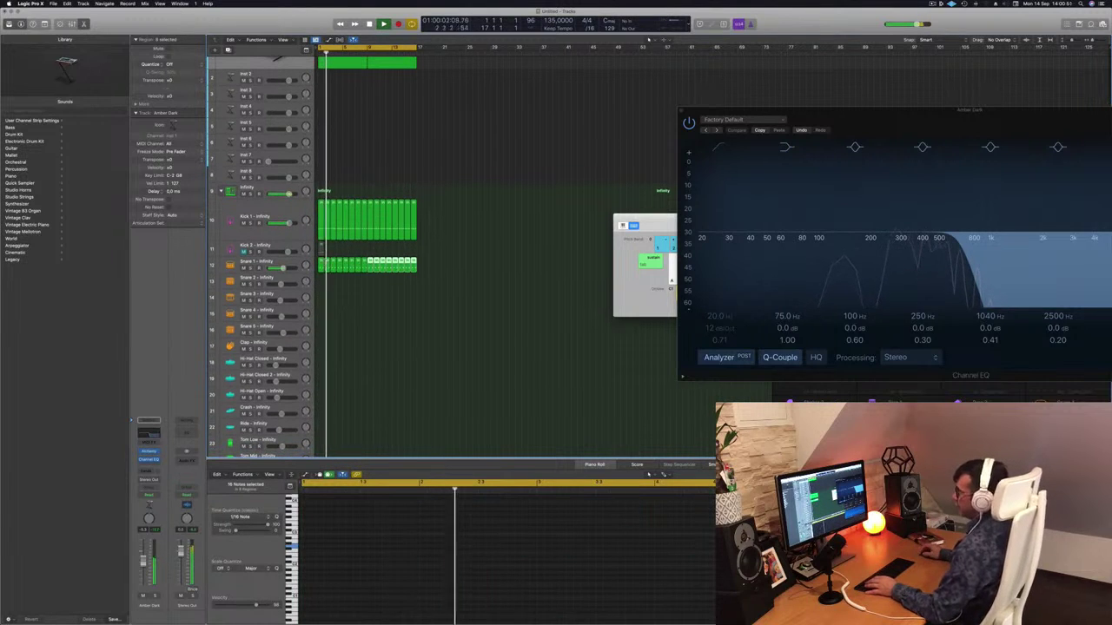
pyautogui.scroll(-2, 376, 329)
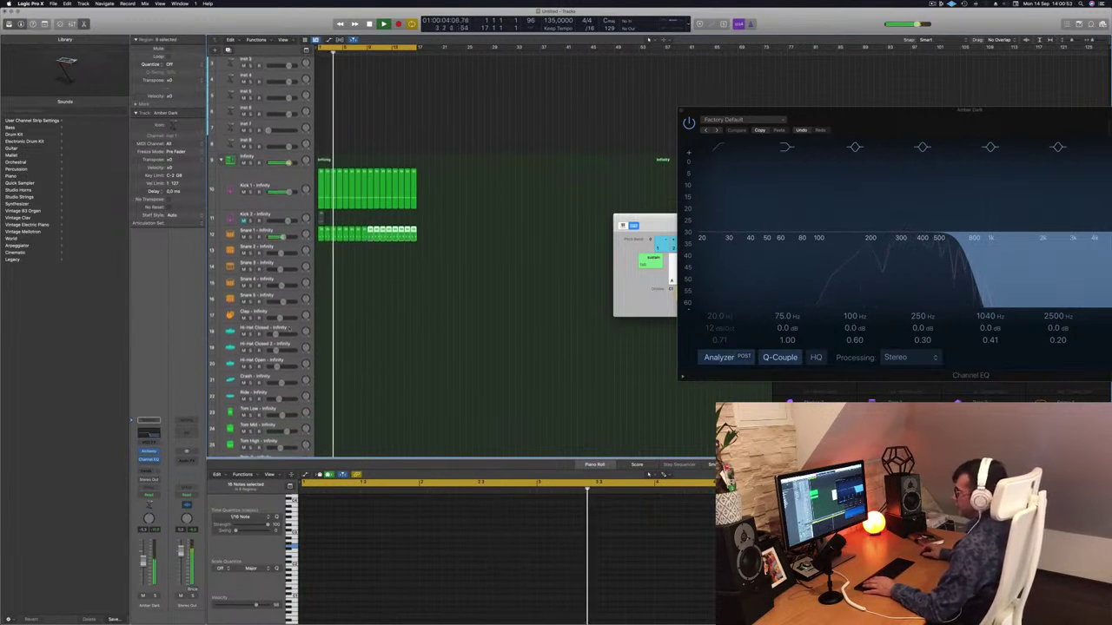
# Step: Copy the first Snare 1 region to the start of the Hi-Hat Open track and select its two notes
pyautogui.click(320, 231)
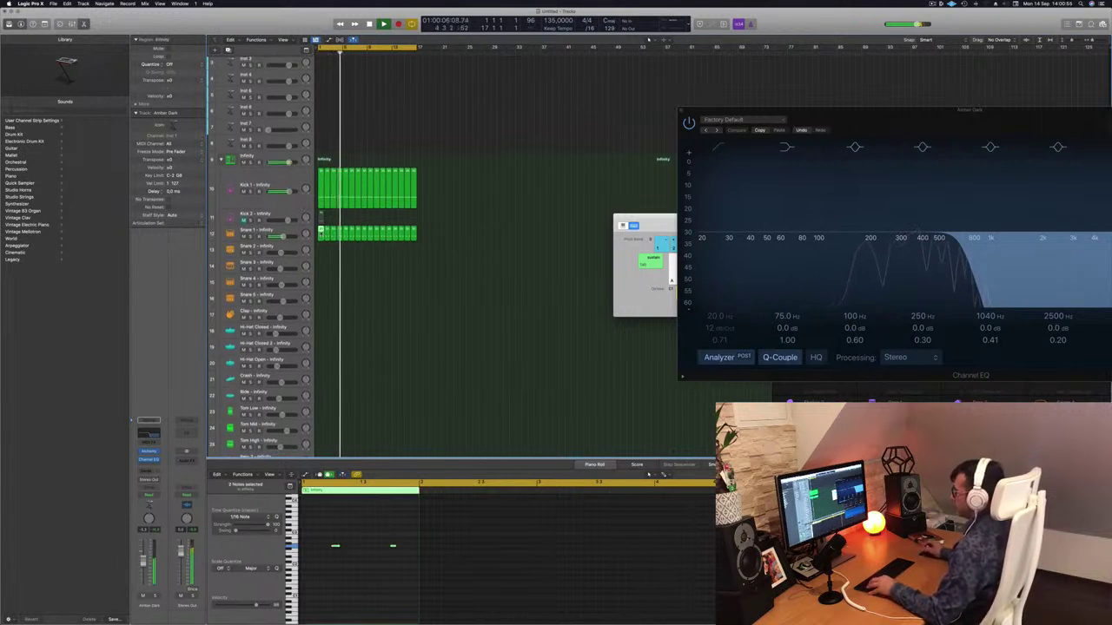
pyautogui.moveTo(321, 266); pyautogui.dragTo(321, 362)
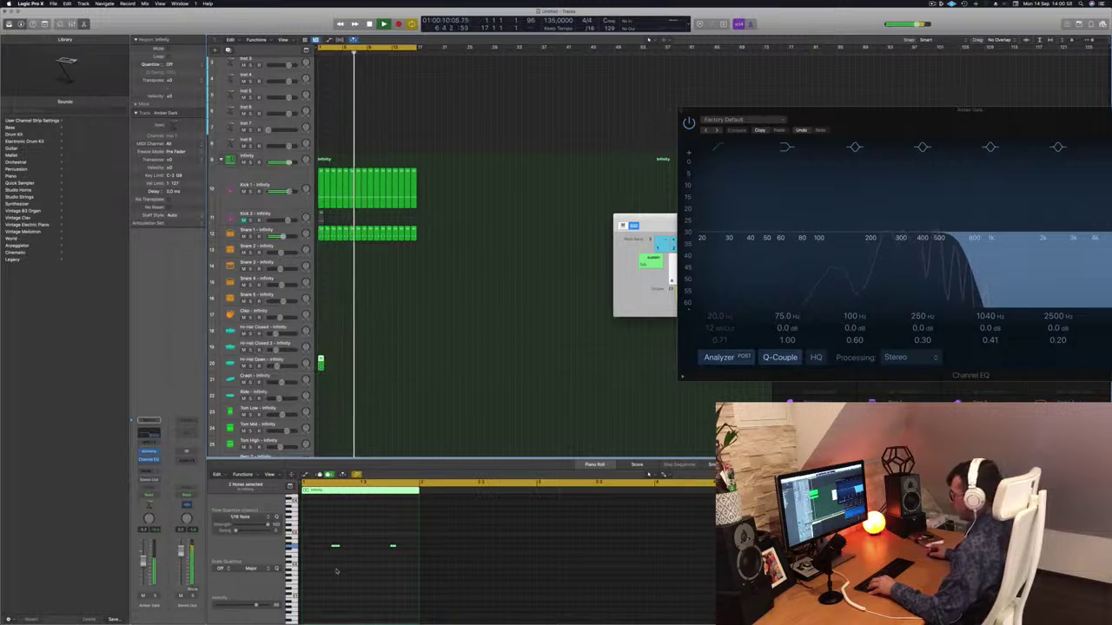
pyautogui.moveTo(412, 570); pyautogui.dragTo(326, 537)
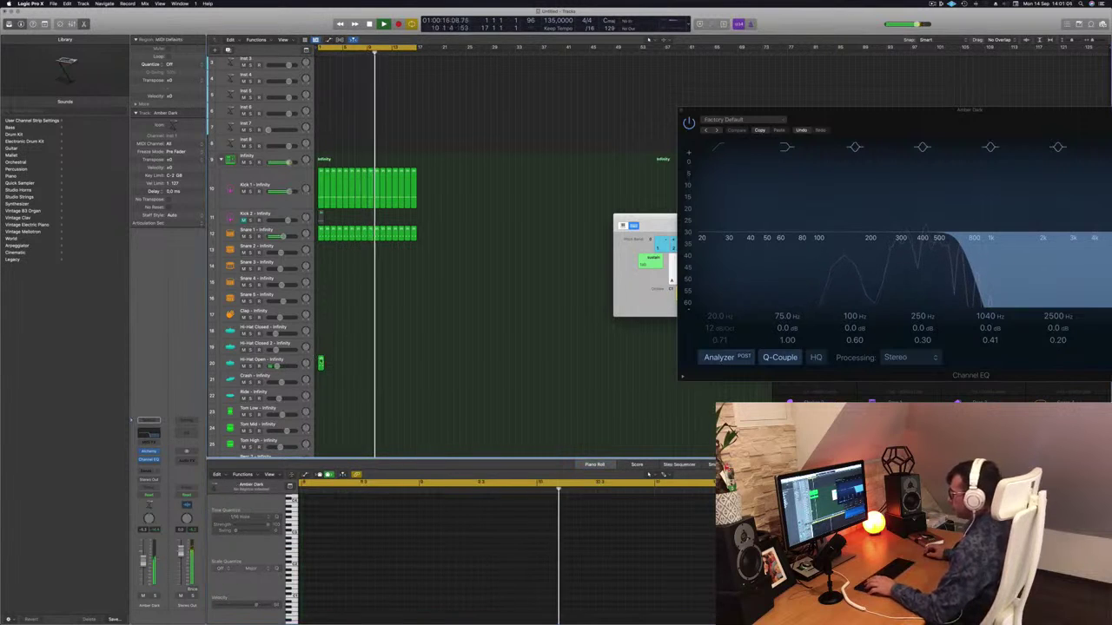
# Step: Duplicate and shift the Hi-Hat Open notes to make four evenly spaced off-beat hits, and play the pattern
pyautogui.moveTo(329, 533); pyautogui.dragTo(395, 575)
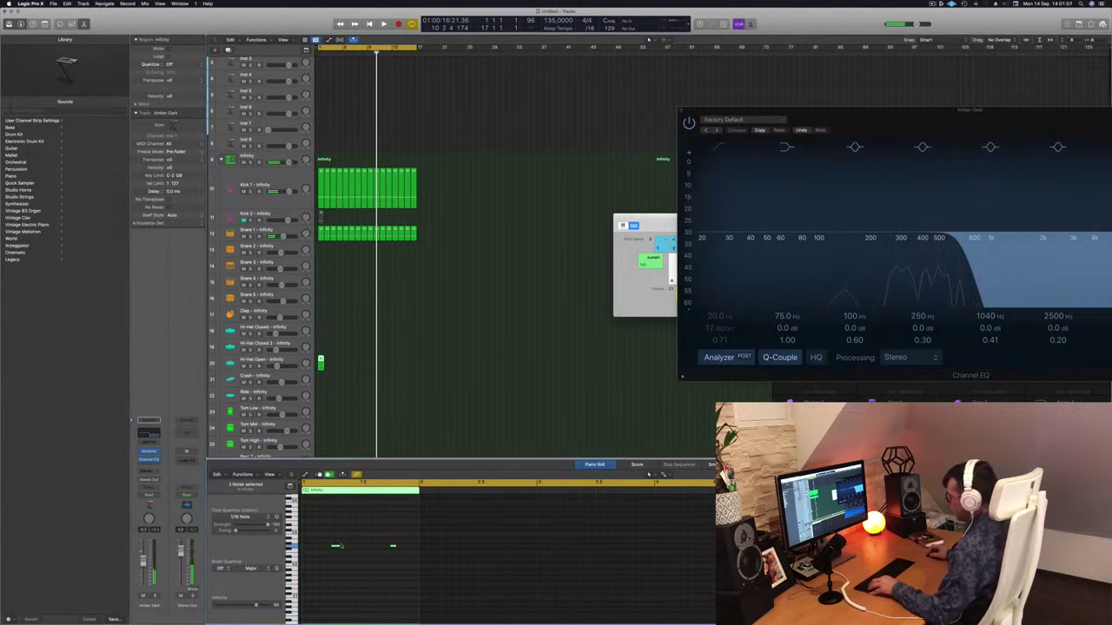
pyautogui.moveTo(334, 548)
pyautogui.mouseDown()
pyautogui.moveTo(318, 549)
pyautogui.moveTo(350, 549)
pyautogui.mouseUp()
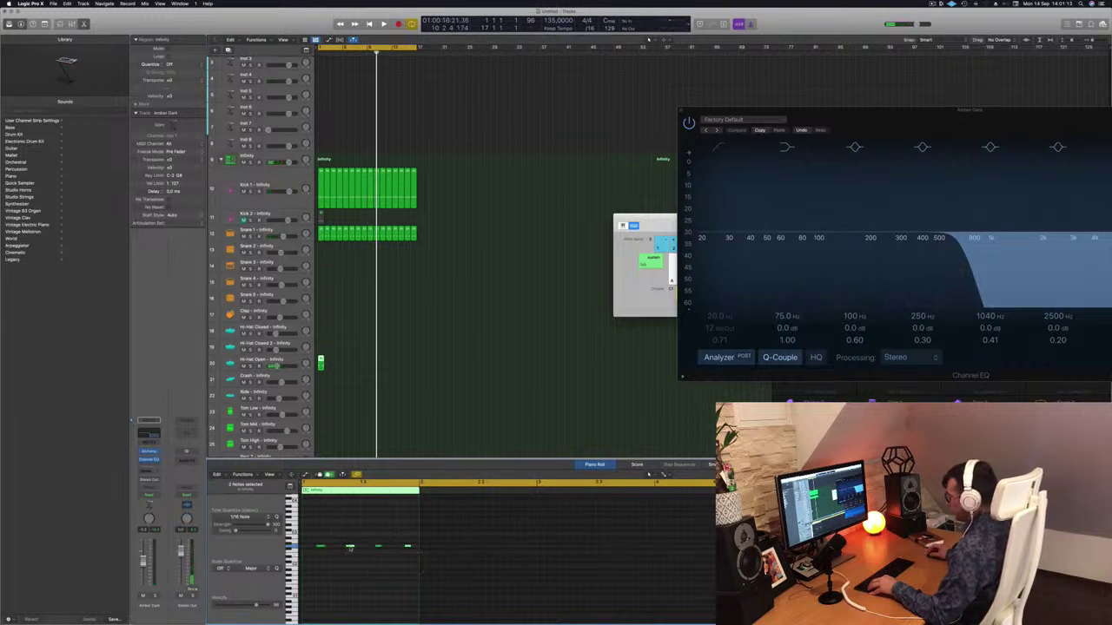
pyautogui.press('space')
pyautogui.press('space')
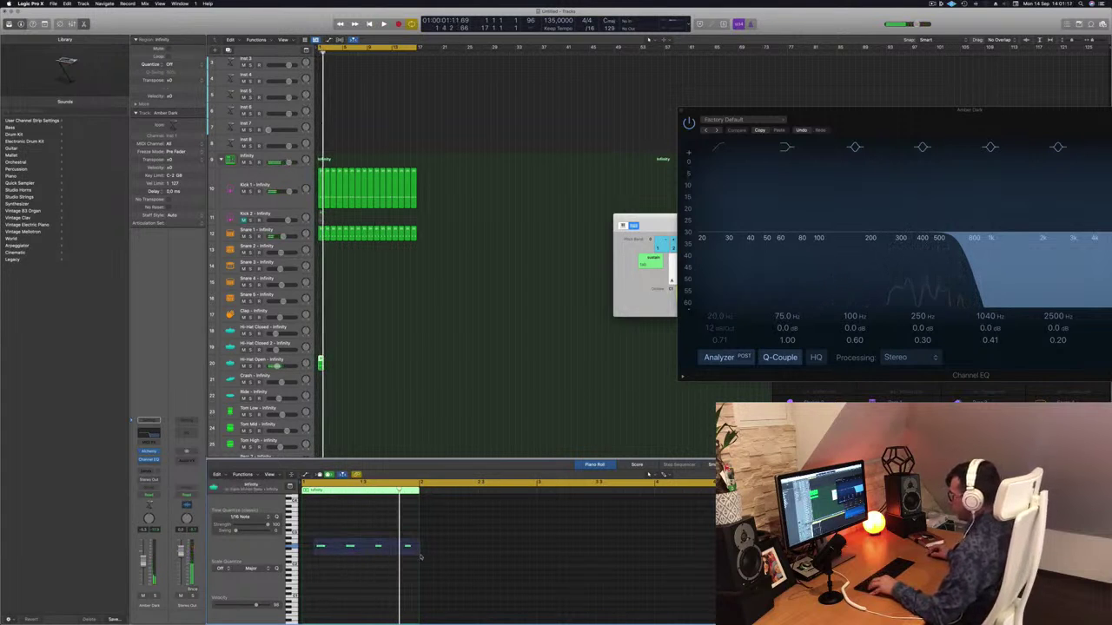
# Step: Select all four Hi-Hat Open notes and transpose them upward while playing the pattern
pyautogui.moveTo(420, 556); pyautogui.dragTo(420, 556)
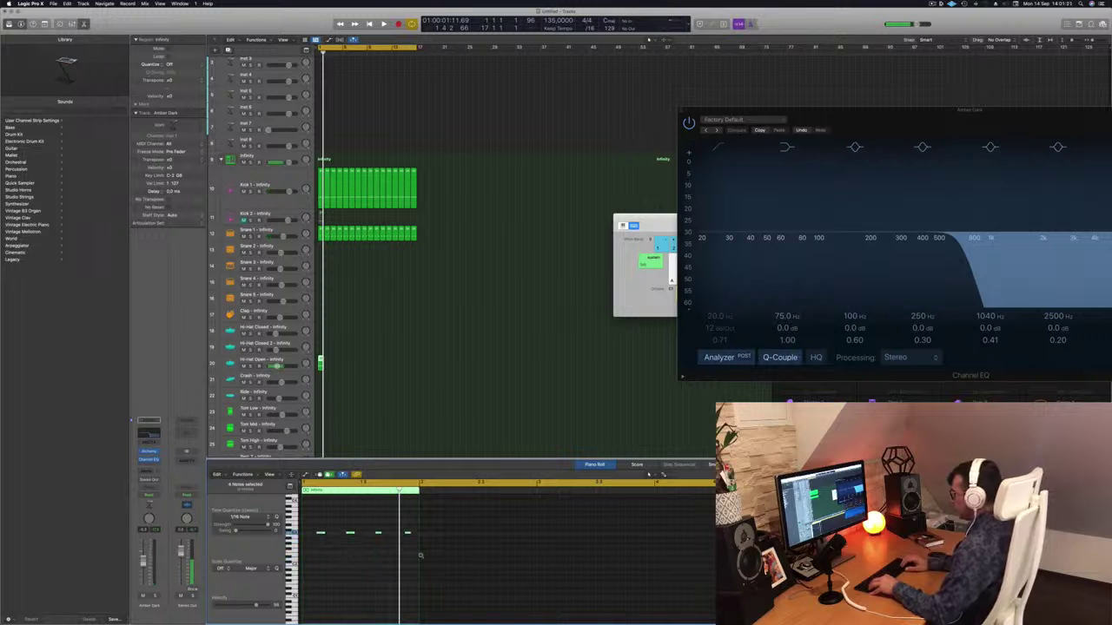
pyautogui.press('space')
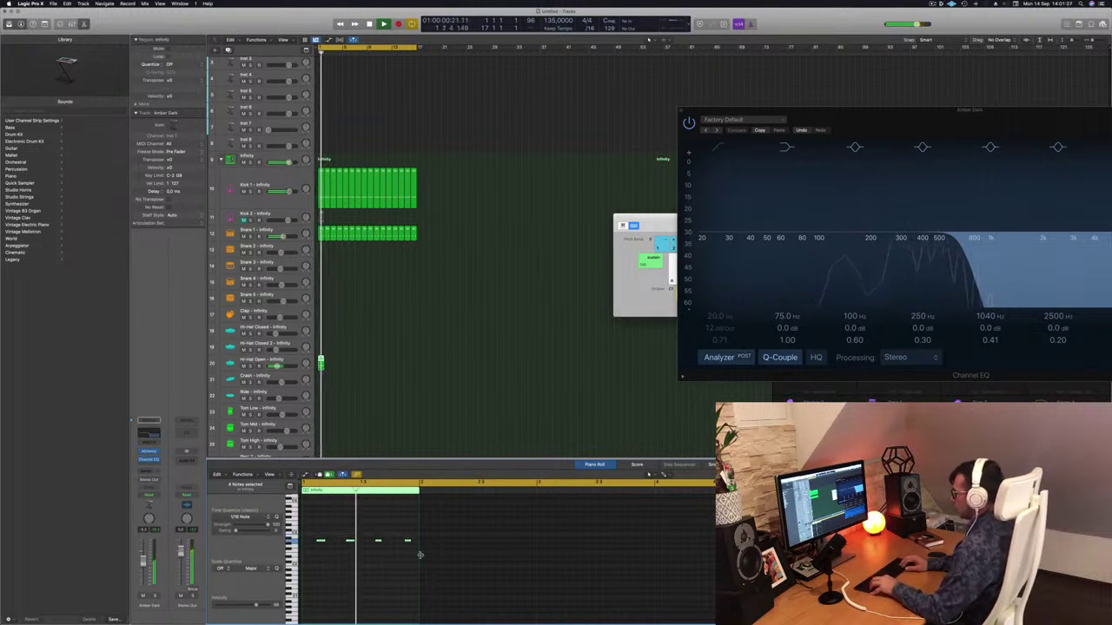
pyautogui.hotkey('alt', 'Up')
pyautogui.hotkey('alt', 'Up')
pyautogui.hotkey('alt', 'Up')
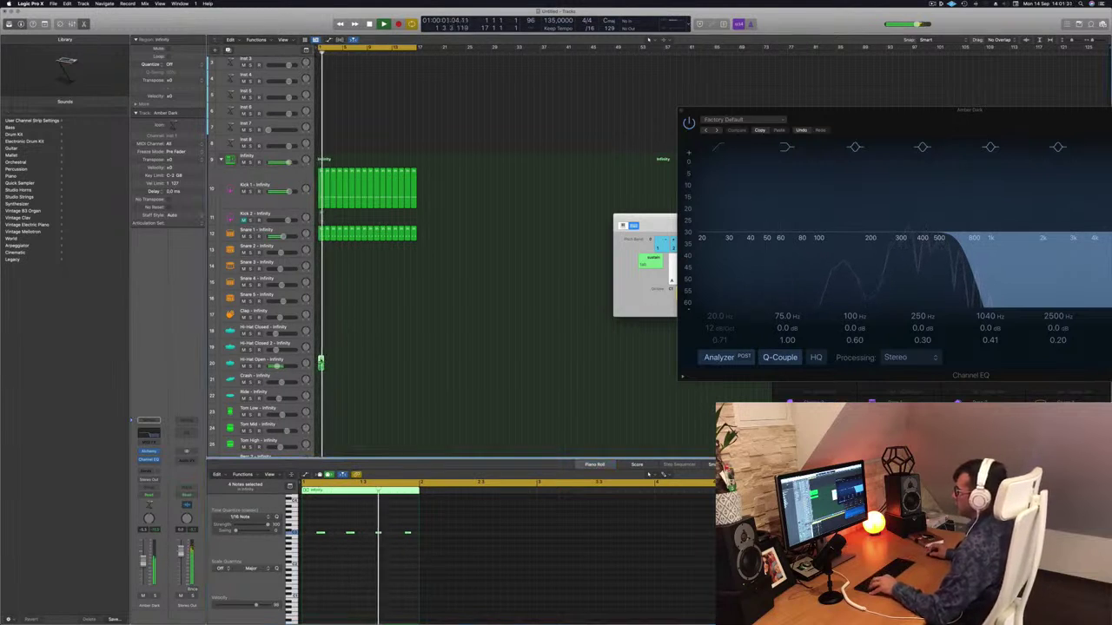
# Step: Repeat the Hi-Hat Open region to bar 17
pyautogui.moveTo(321, 363); pyautogui.dragTo(327, 364)
pyautogui.moveTo(347, 361); pyautogui.dragTo(372, 370)
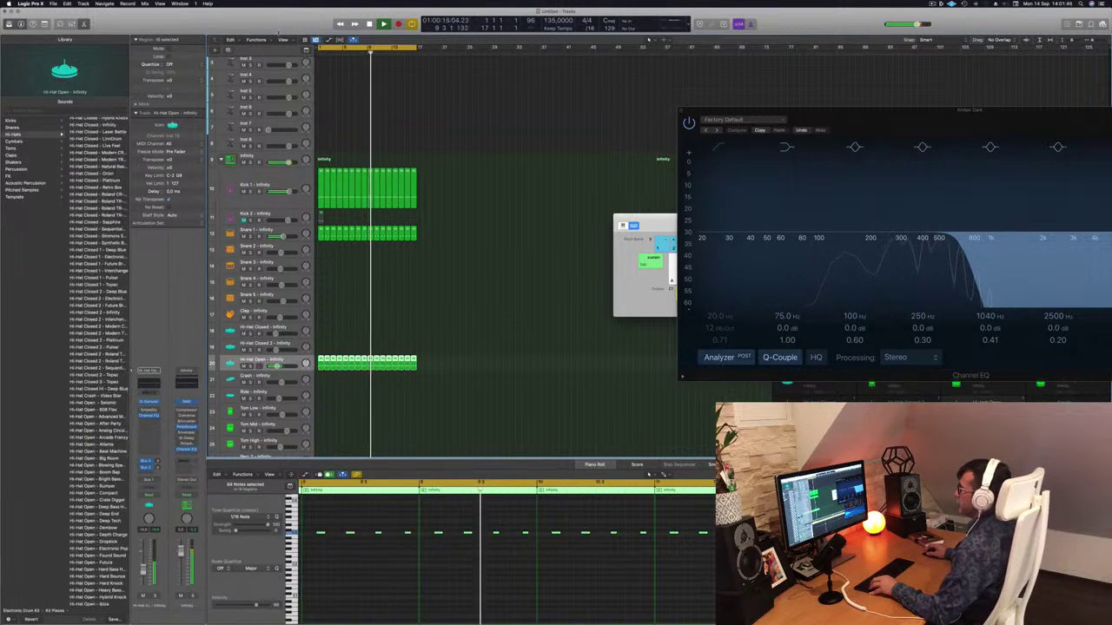
# Step: Show the toolbar, turn on Track Zoom, reduce the vertical zoom of the tracks and clear the region selection
pyautogui.click(46, 24)
pyautogui.click(129, 43)
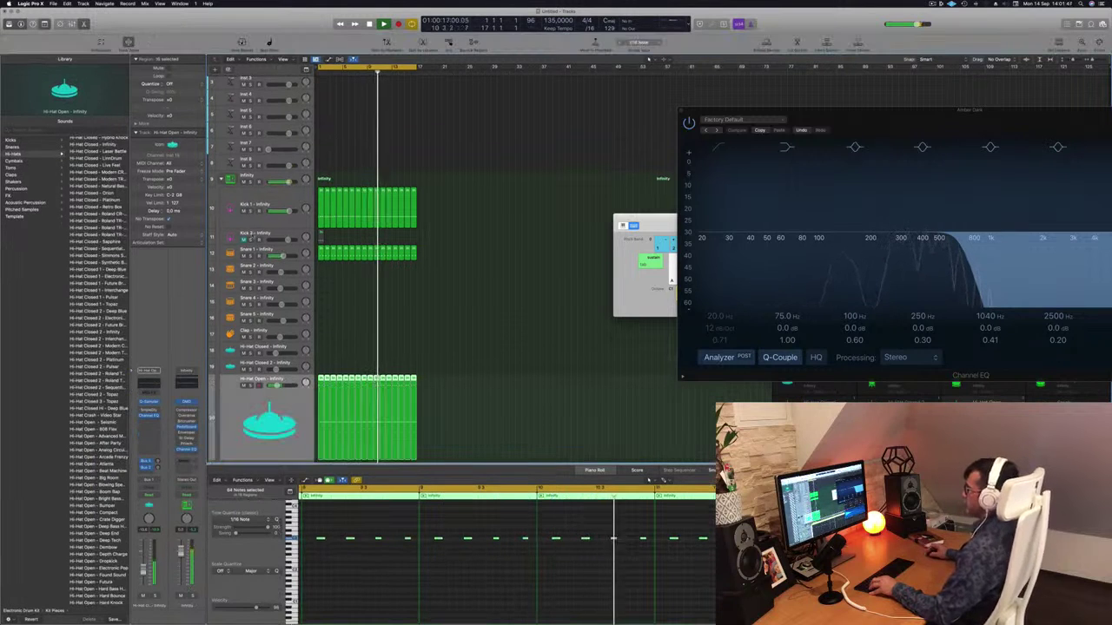
pyautogui.scroll(-6, 363, 314)
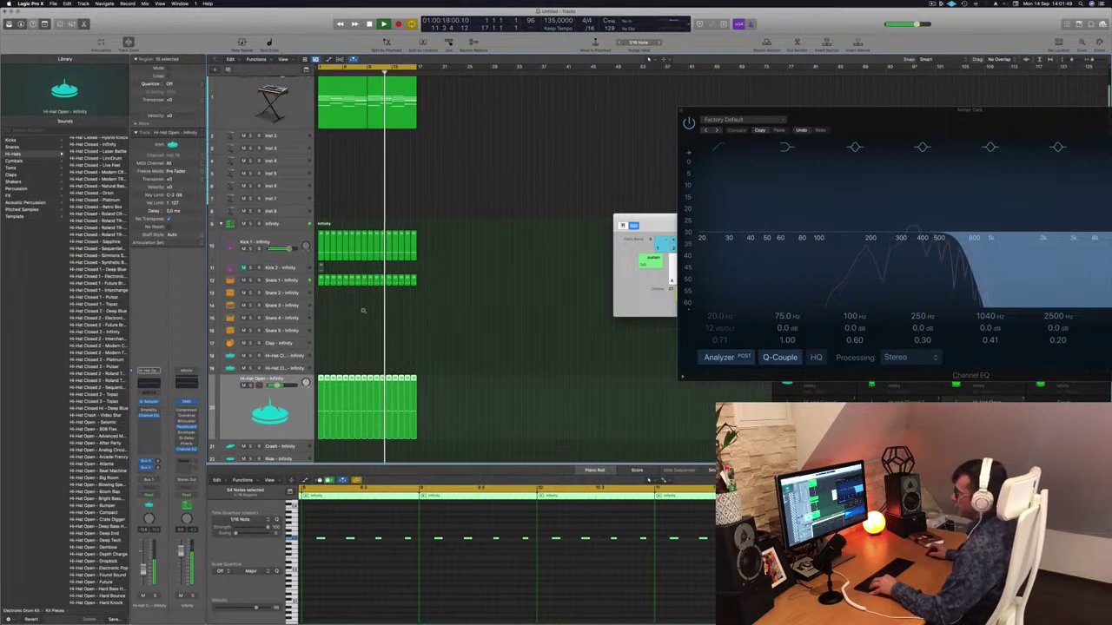
pyautogui.scroll(-2, 364, 288)
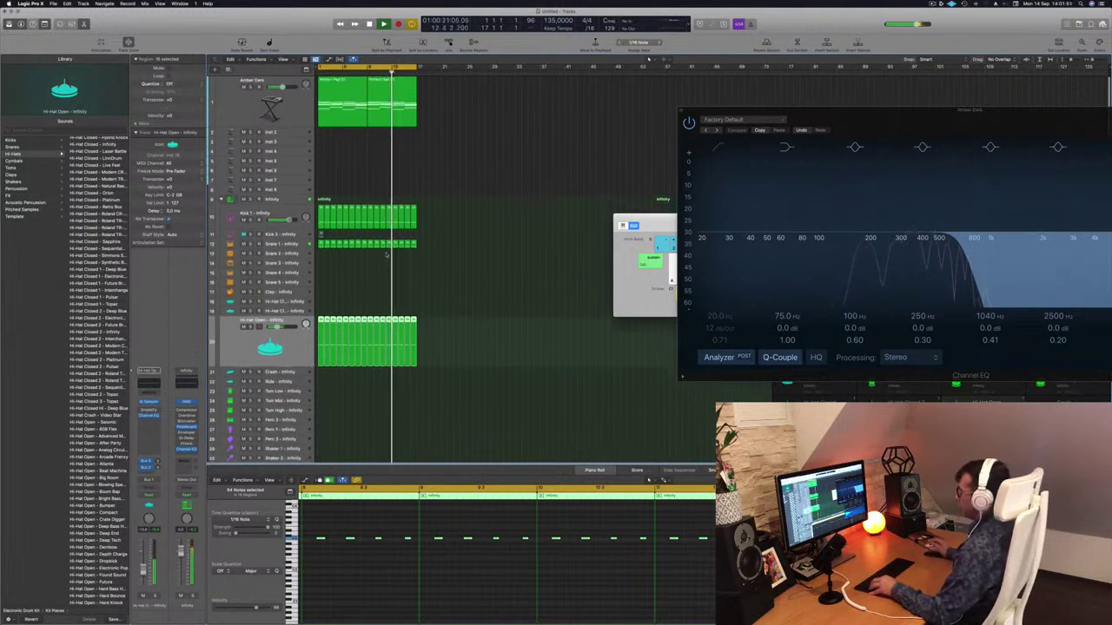
pyautogui.click(363, 271)
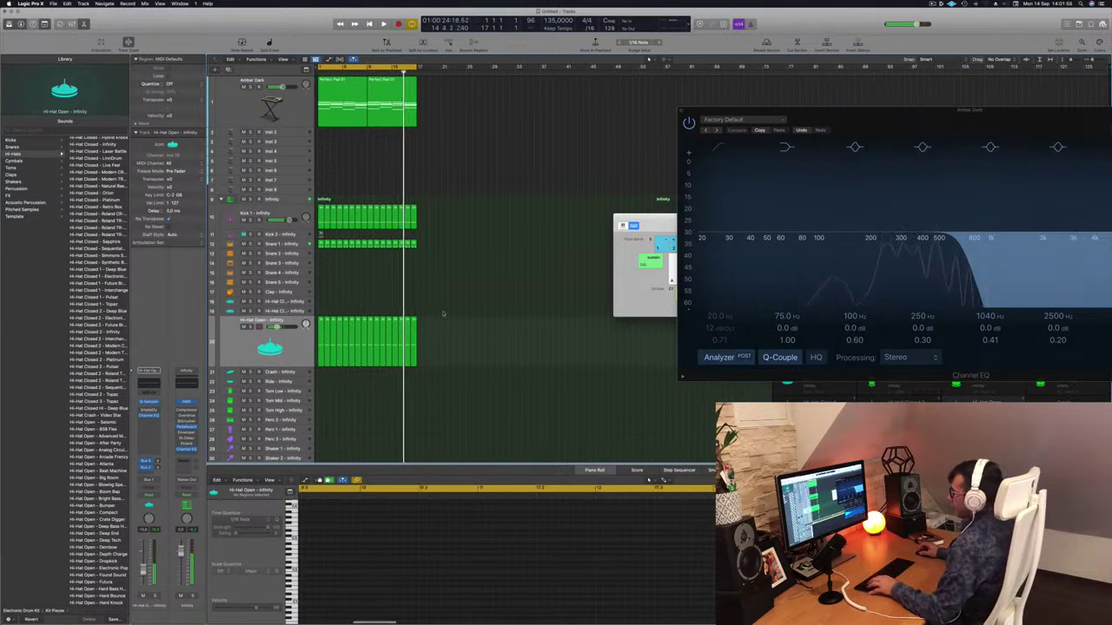
# Step: Copy the first Snare 1 region to the start of the Tom Low track
pyautogui.scroll(-1, 443, 314)
pyautogui.click(320, 230)
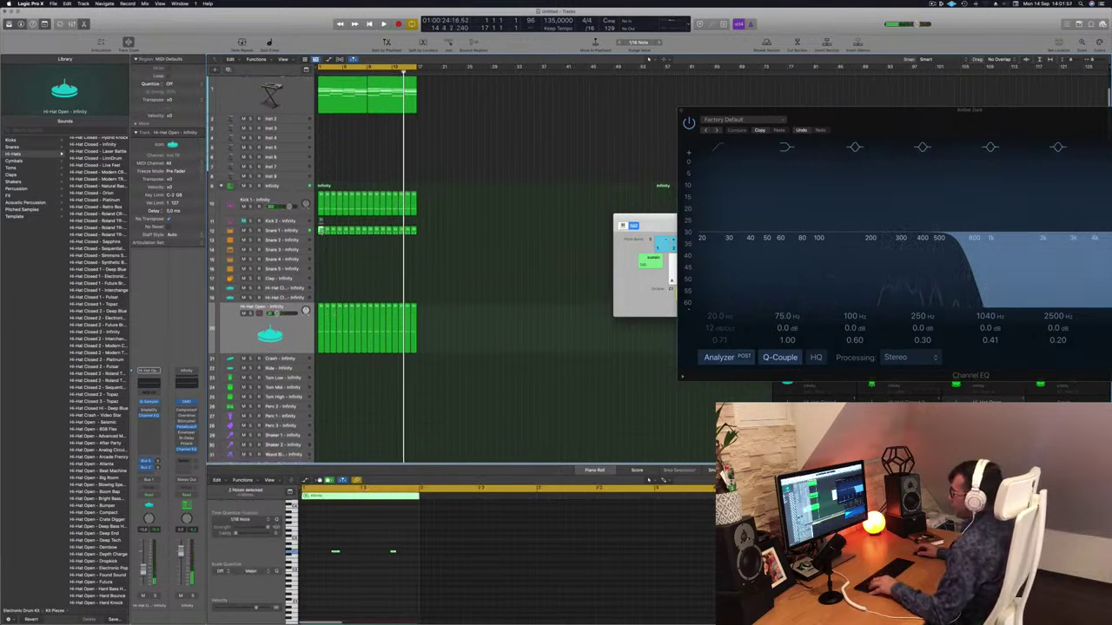
pyautogui.moveTo(321, 229); pyautogui.dragTo(321, 377)
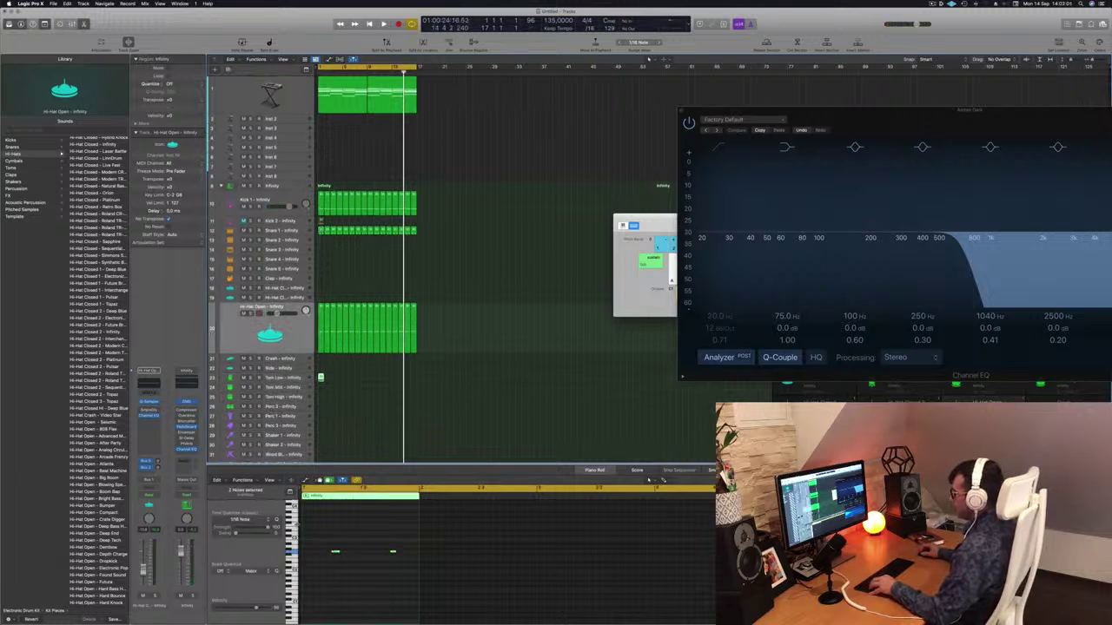
# Step: Lower the Tom Low notes, reduce them to one note on the third sixteenth of beat 4, and repeat the region to bar 17
pyautogui.moveTo(381, 540); pyautogui.dragTo(425, 581)
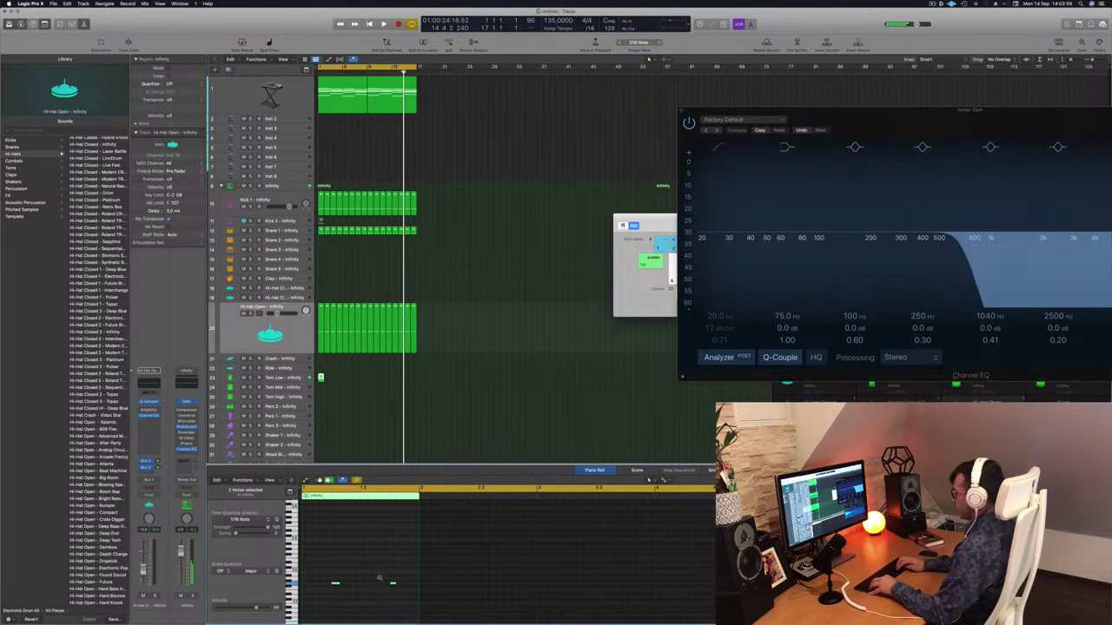
pyautogui.moveTo(382, 570); pyautogui.dragTo(320, 597)
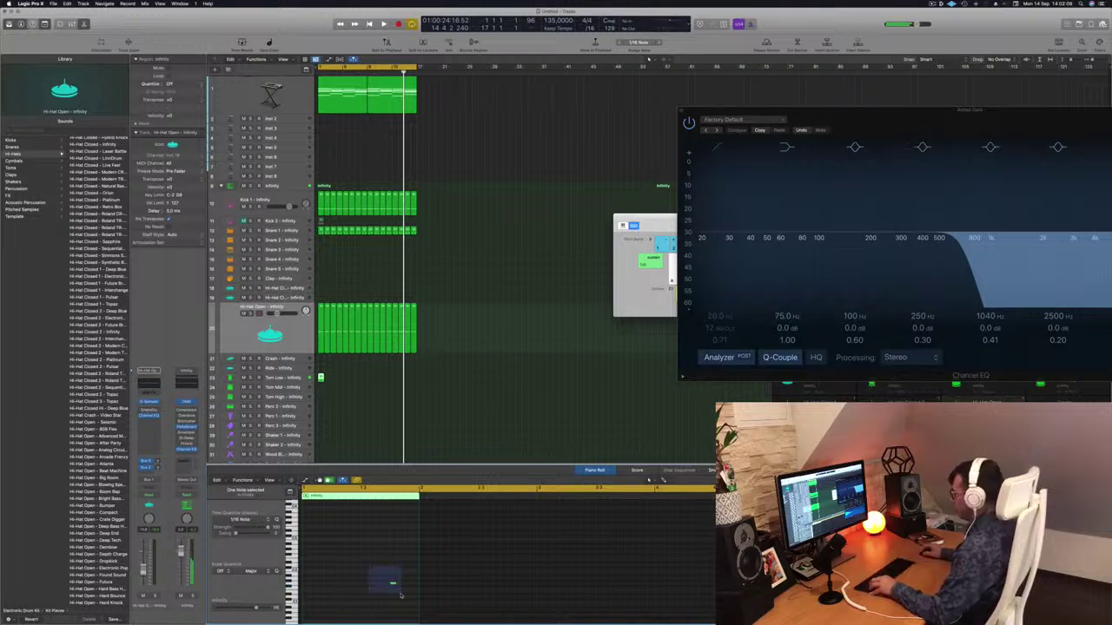
pyautogui.press('space')
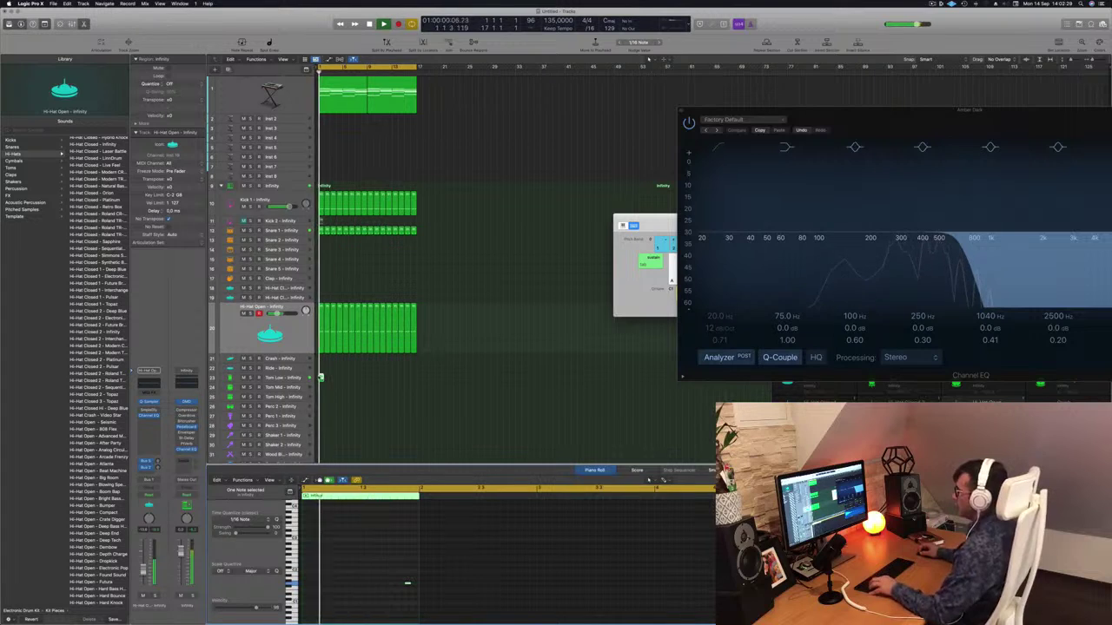
pyautogui.moveTo(320, 377); pyautogui.dragTo(367, 355)
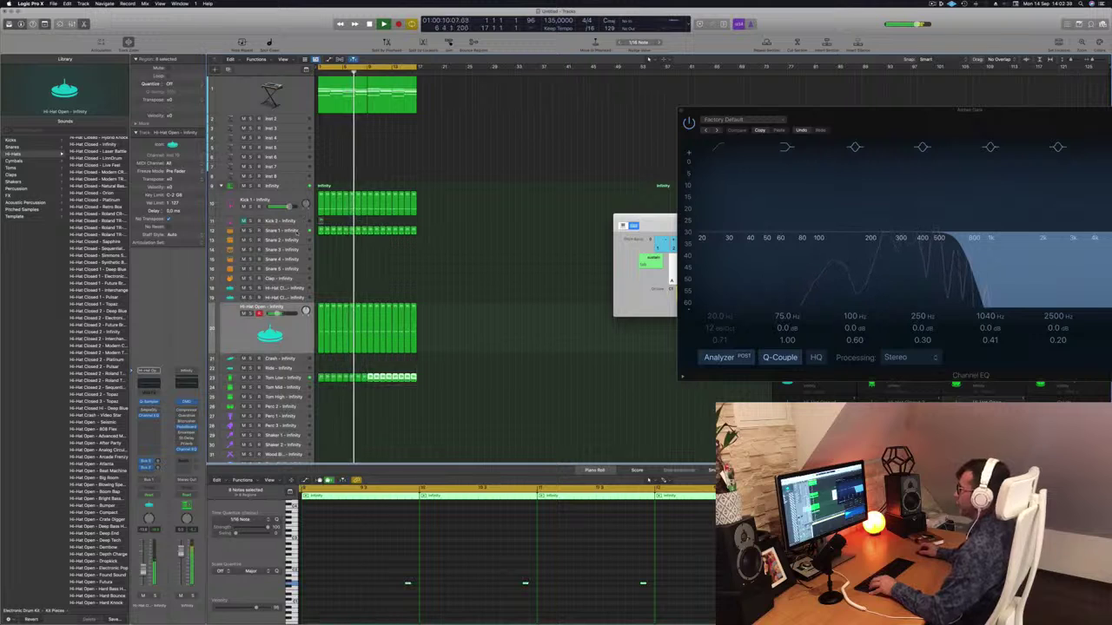
# Step: Select the Snare 1 track and copy the first Hi-Hat Open region to the start of the Hi-Hat Closed track
pyautogui.click(297, 231)
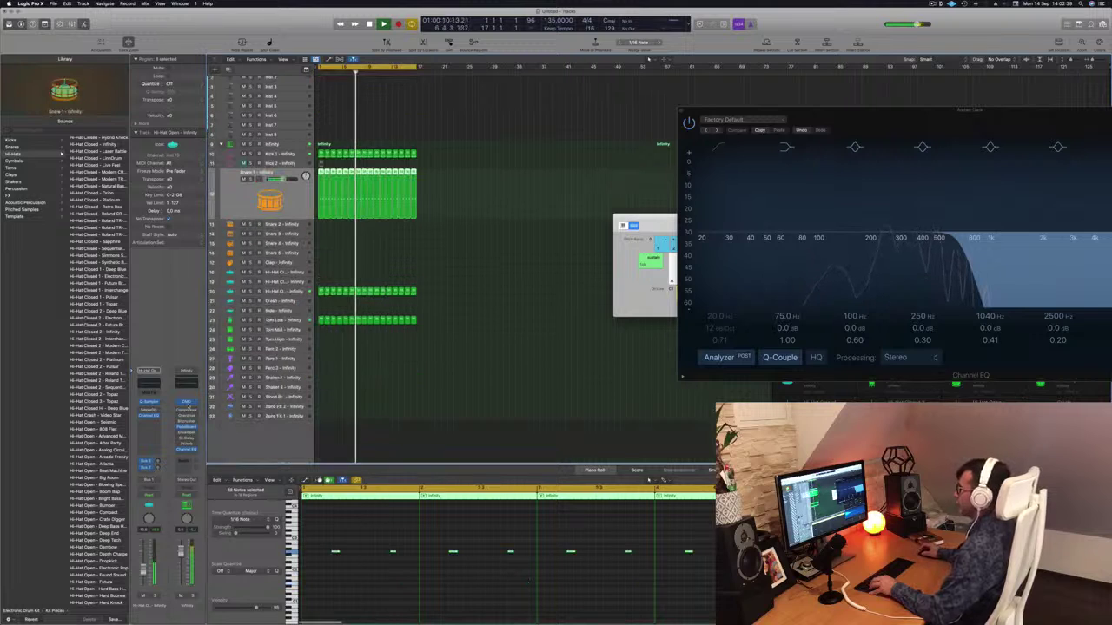
pyautogui.click(329, 339)
pyautogui.moveTo(320, 301); pyautogui.dragTo(320, 283)
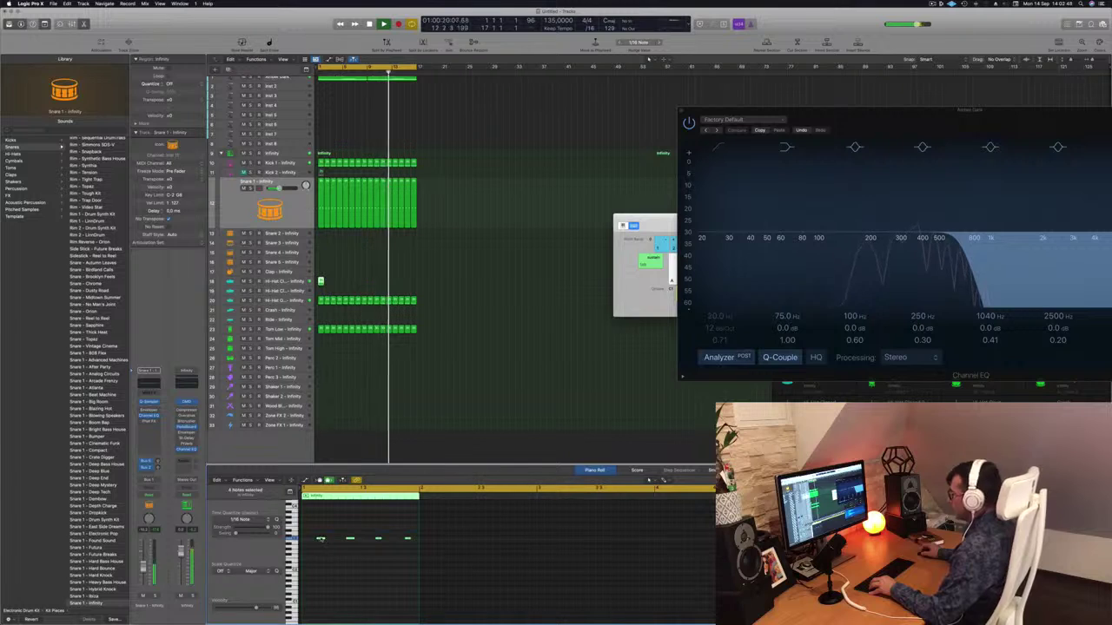
# Step: Duplicate the notes in the Hi-Hat Closed region until continuous sixteenth notes fill the bar
pyautogui.moveTo(320, 540); pyautogui.dragTo(306, 543)
pyautogui.scroll(5, 307, 542)
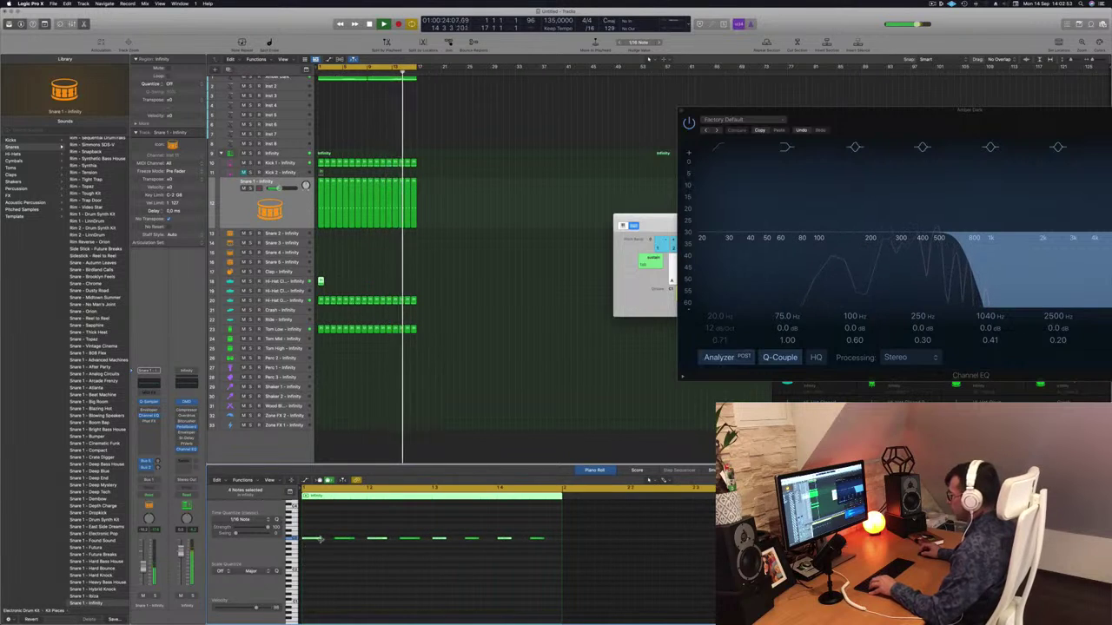
pyautogui.press('super+a')
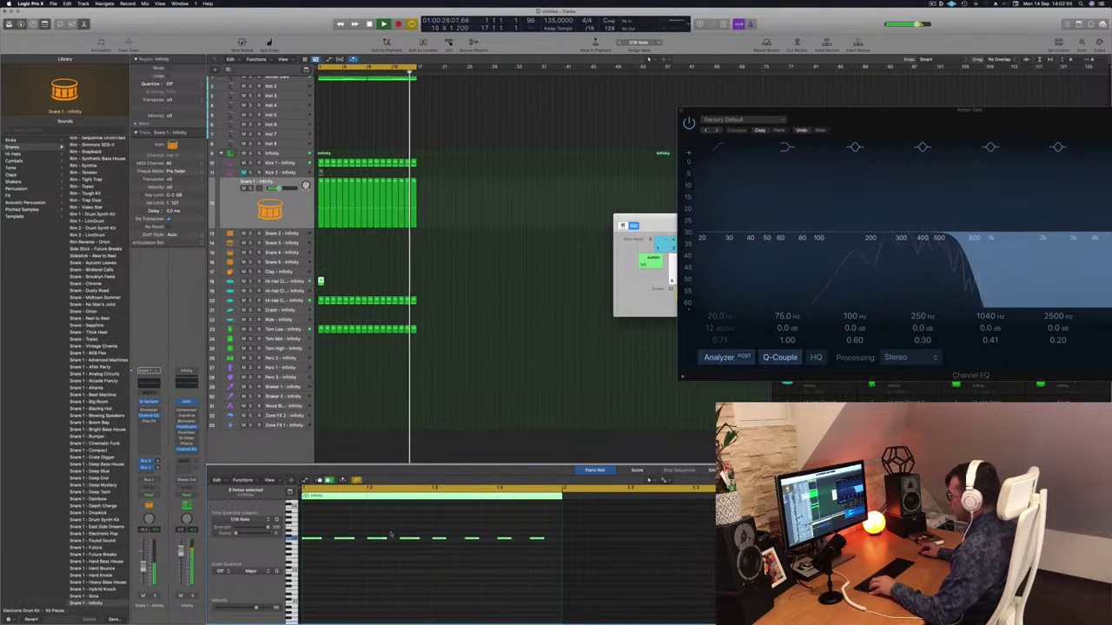
pyautogui.moveTo(321, 539); pyautogui.dragTo(327, 544)
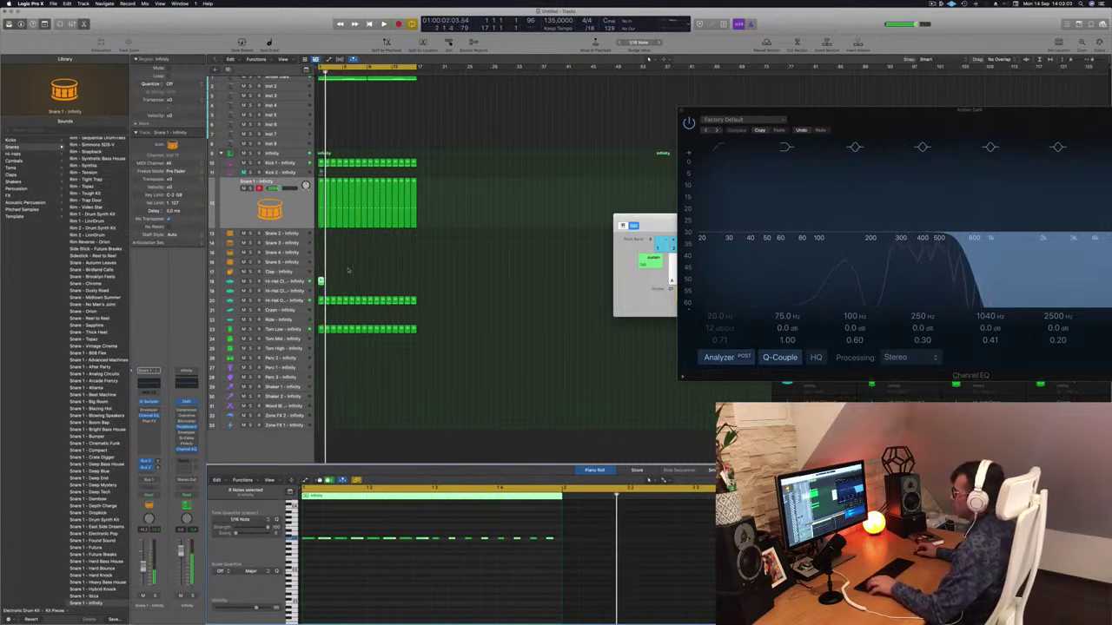
# Step: Repeat the Hi-Hat Closed sixteenth-note region to bar 17 and start playback
pyautogui.moveTo(321, 281); pyautogui.dragTo(390, 289)
pyautogui.keyDown('shift'); pyautogui.click(322, 282); pyautogui.keyUp('shift')
pyautogui.press('super+Right')
pyautogui.press('super+Right')
pyautogui.press('super+Right')
pyautogui.press('super+Right')
pyautogui.press('super+Right')
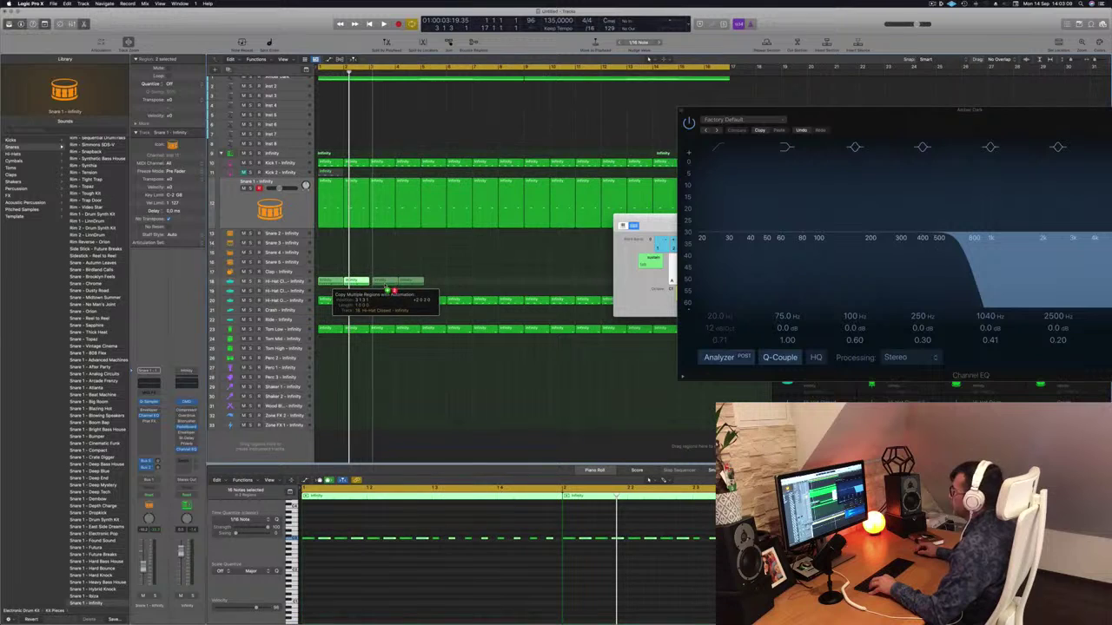
pyautogui.press('super+Left')
pyautogui.press('super+Left')
pyautogui.press('super+Left')
pyautogui.press('super+Left')
pyautogui.moveTo(384, 285)
pyautogui.mouseDown()
pyautogui.moveTo(322, 284)
pyautogui.moveTo(383, 288)
pyautogui.mouseUp()
pyautogui.moveTo(456, 278)
pyautogui.mouseDown()
pyautogui.moveTo(334, 282)
pyautogui.moveTo(449, 282)
pyautogui.mouseUp()
pyautogui.press('space')
pyautogui.press('super+Left')
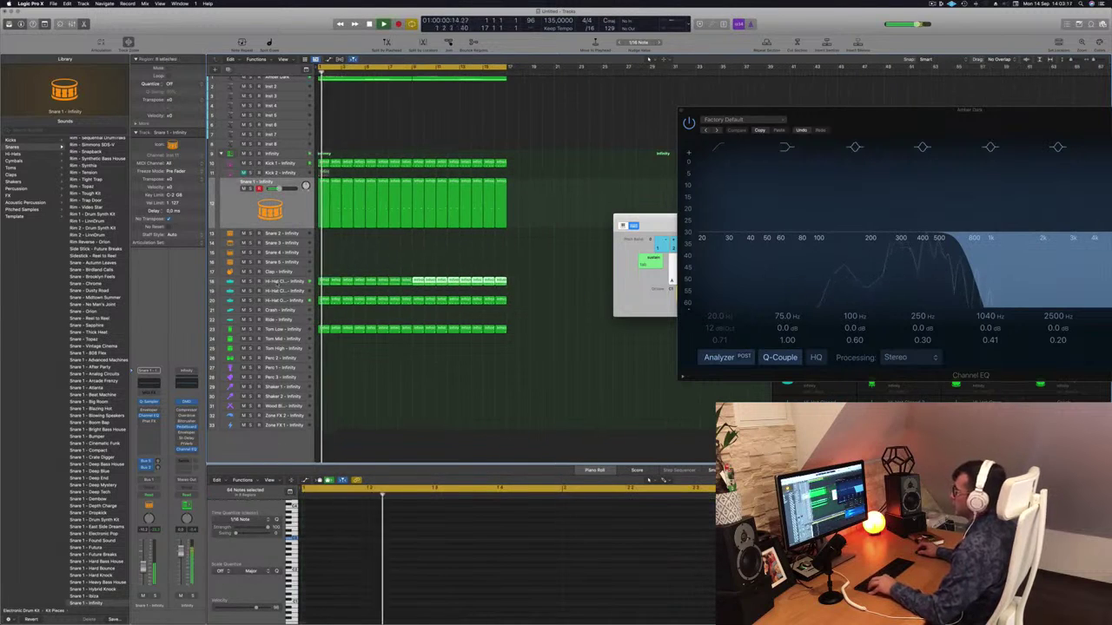
# Step: Select the Hi-Hat Closed track and clear the region selection
pyautogui.click(281, 281)
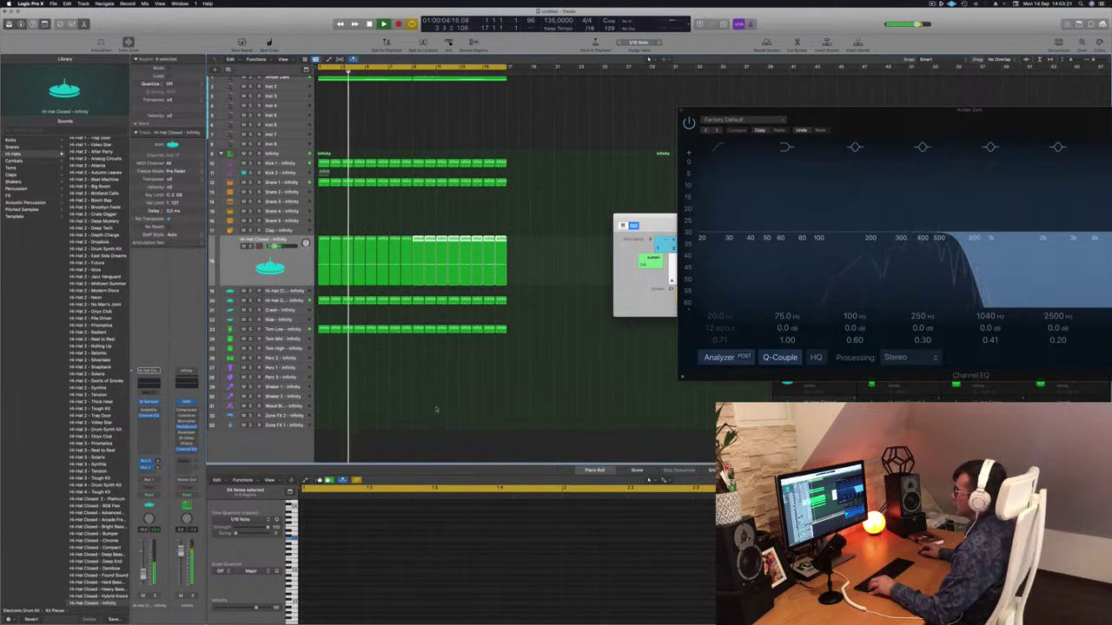
pyautogui.click(392, 392)
pyautogui.press('super+Left')
pyautogui.press('super+Left')
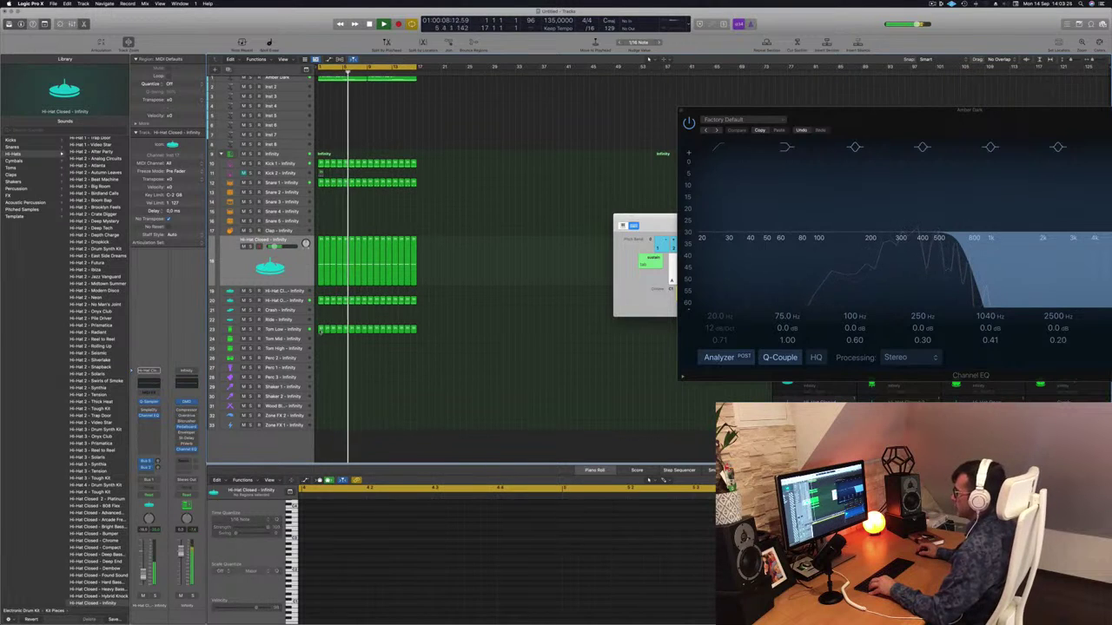
# Step: Copy the first Tom Low region to the start of the Perc 1 track and move its note to the last sixteenth of beat 1
pyautogui.moveTo(319, 332); pyautogui.dragTo(321, 367)
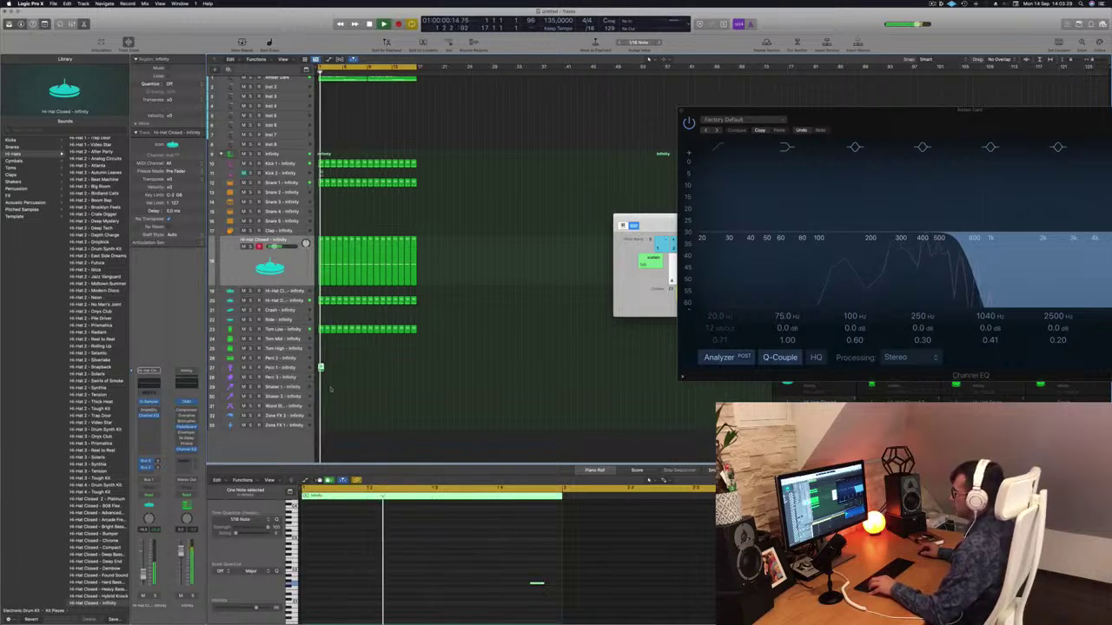
pyautogui.click(538, 583)
pyautogui.press('space')
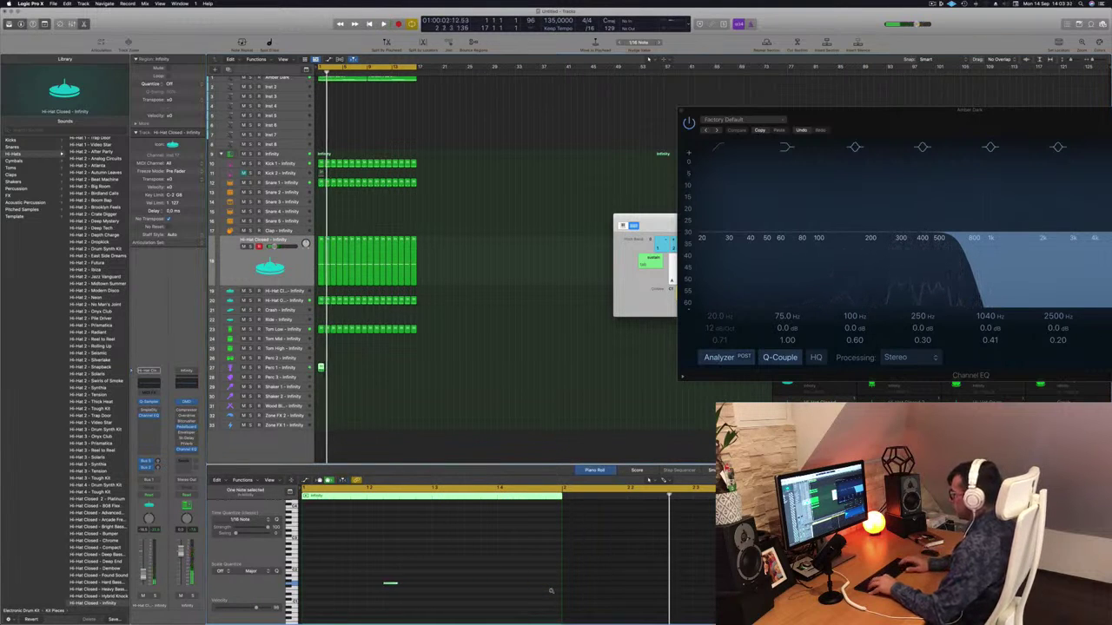
pyautogui.press('space')
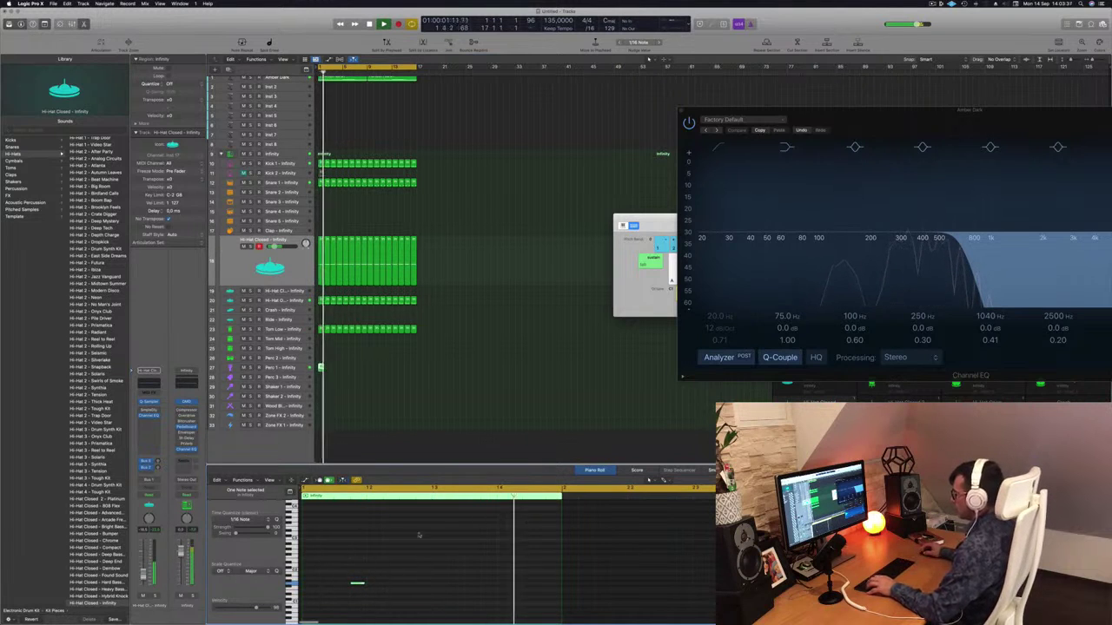
# Step: Copy the Perc 1 note to the first and last sixteenths of beat 3 and play the pattern
pyautogui.moveTo(357, 583); pyautogui.dragTo(488, 587)
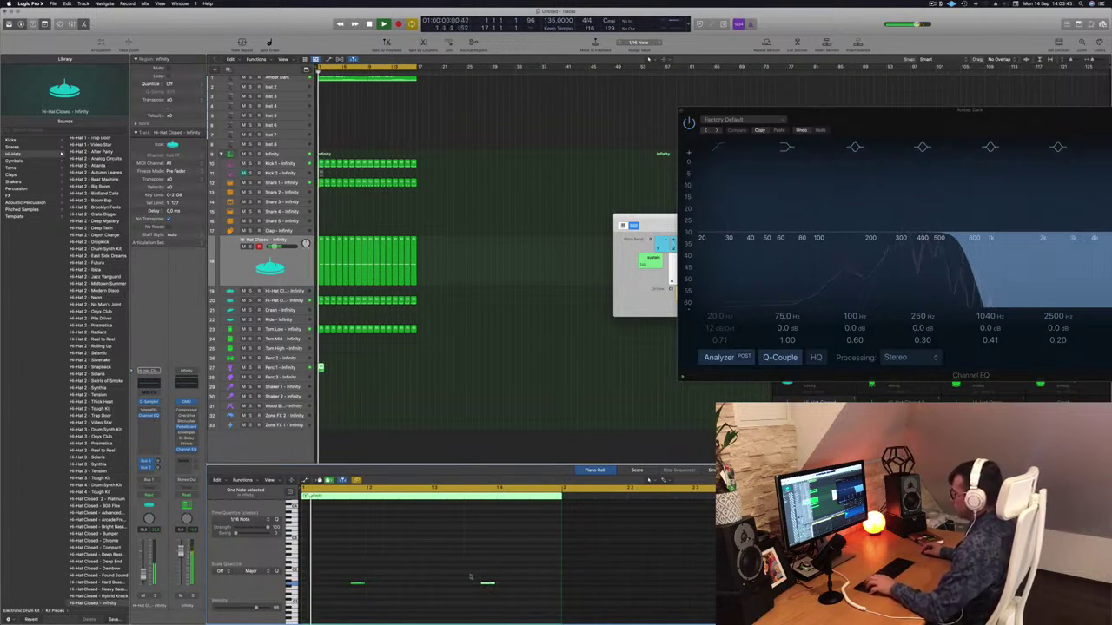
pyautogui.moveTo(488, 583); pyautogui.dragTo(441, 586)
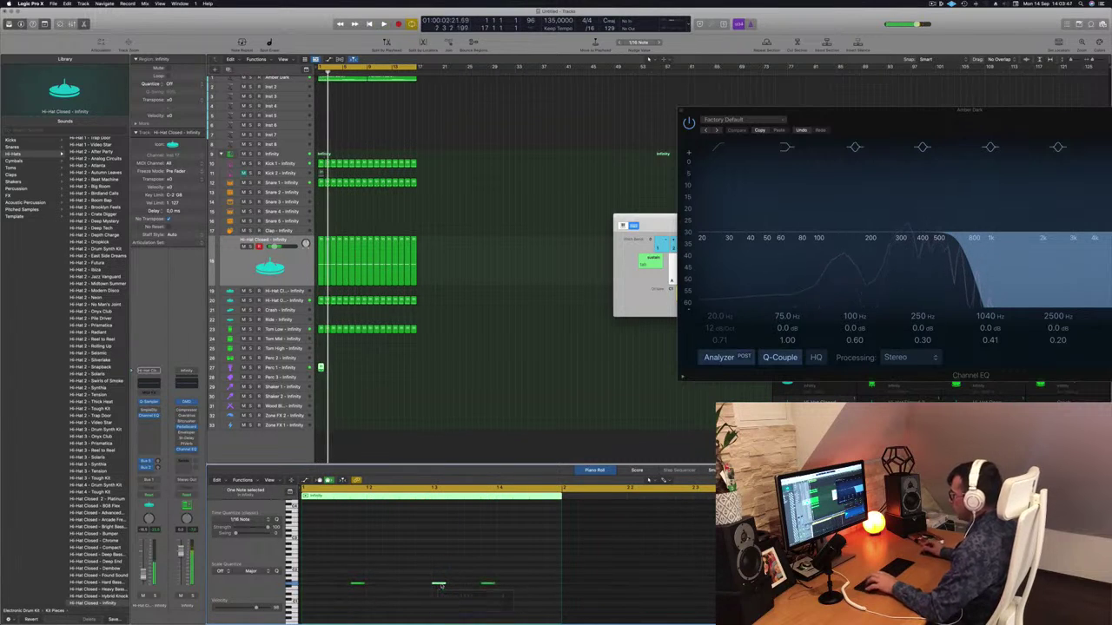
pyautogui.press('space')
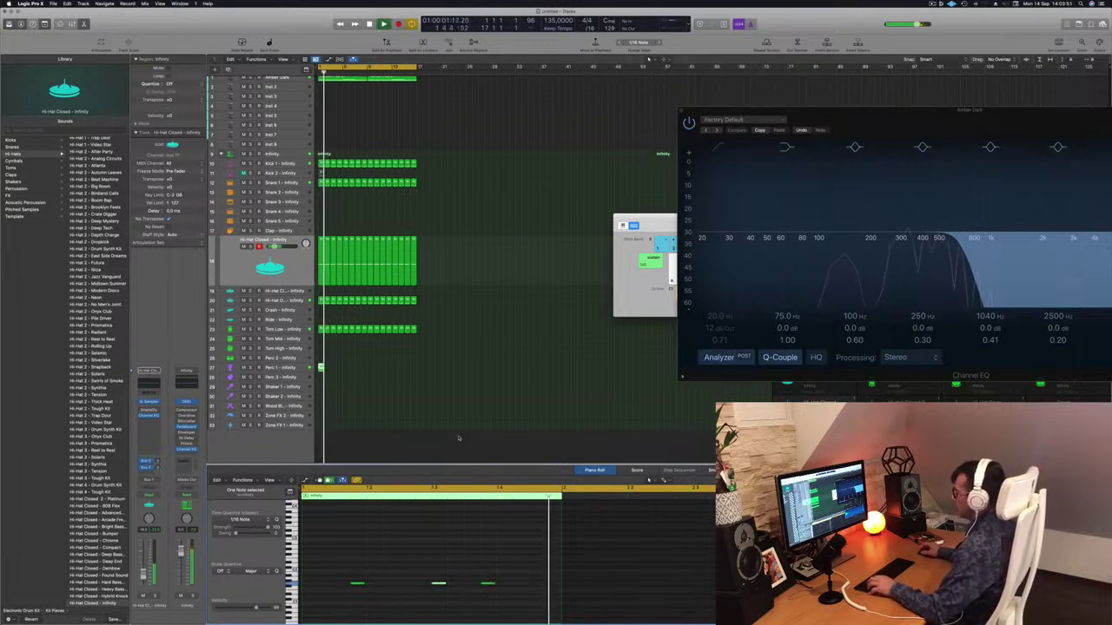
# Step: Repeat the Perc 1 region to bar 17 and clear the selection
pyautogui.click(321, 369)
pyautogui.moveTo(330, 370); pyautogui.dragTo(369, 371)
pyautogui.click(340, 396)
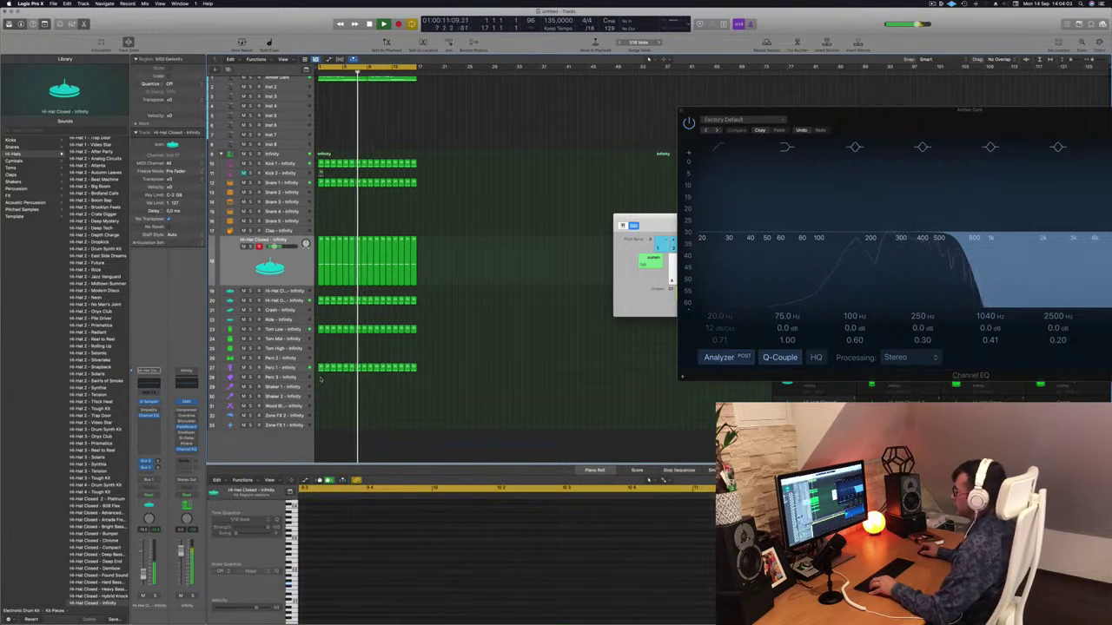
# Step: Copy the first Perc 1 region to the start of the Perc 2 track directly above it
pyautogui.click(321, 369)
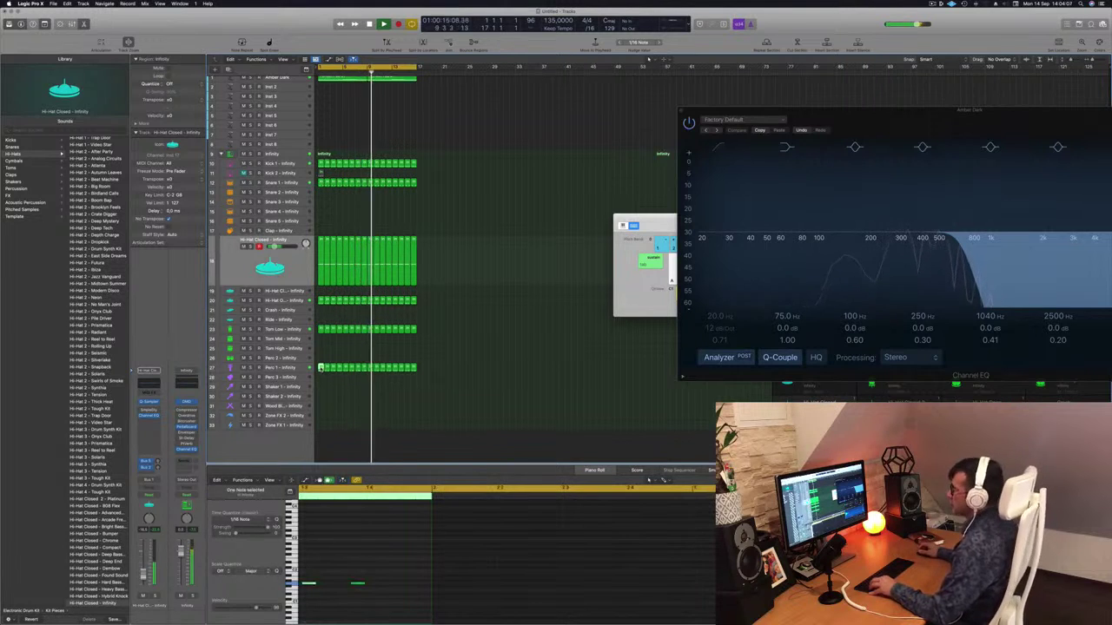
pyautogui.click(315, 349)
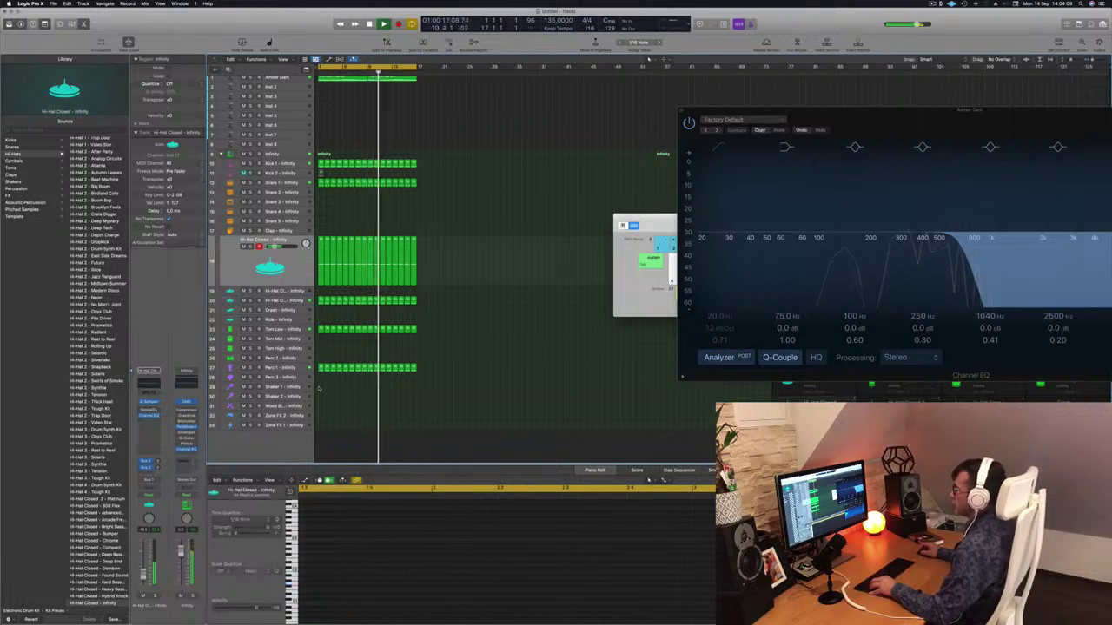
pyautogui.click(321, 368)
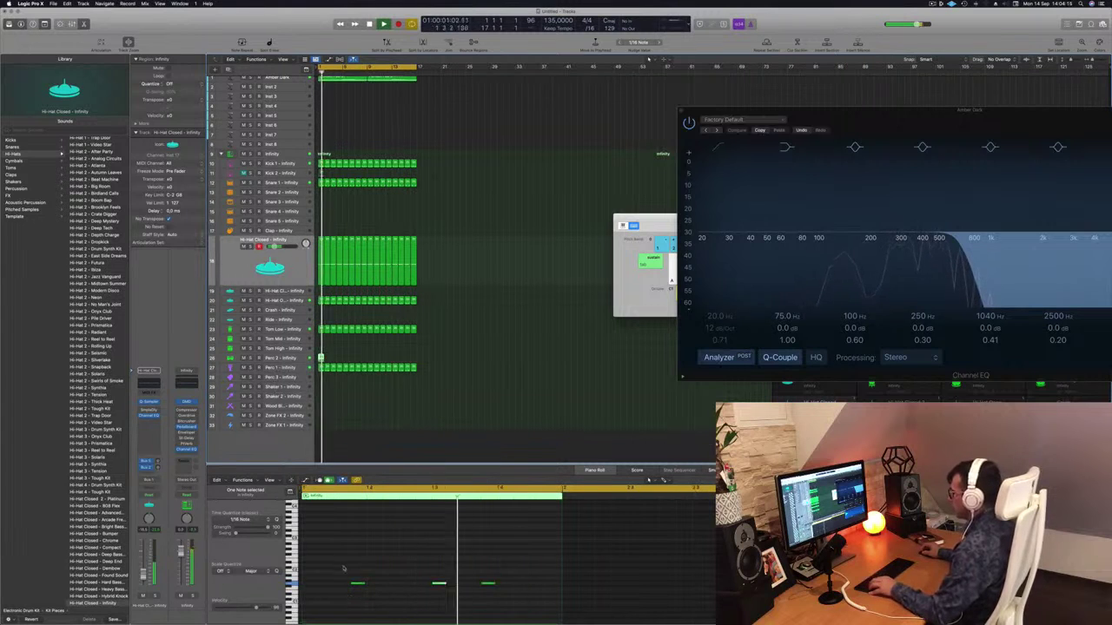
# Step: Move the last two Perc 2 notes one beat later, keep the first on the last sixteenth of beat 1, and play the pattern
pyautogui.moveTo(342, 568)
pyautogui.mouseDown()
pyautogui.moveTo(421, 598)
pyautogui.moveTo(512, 596)
pyautogui.mouseUp()
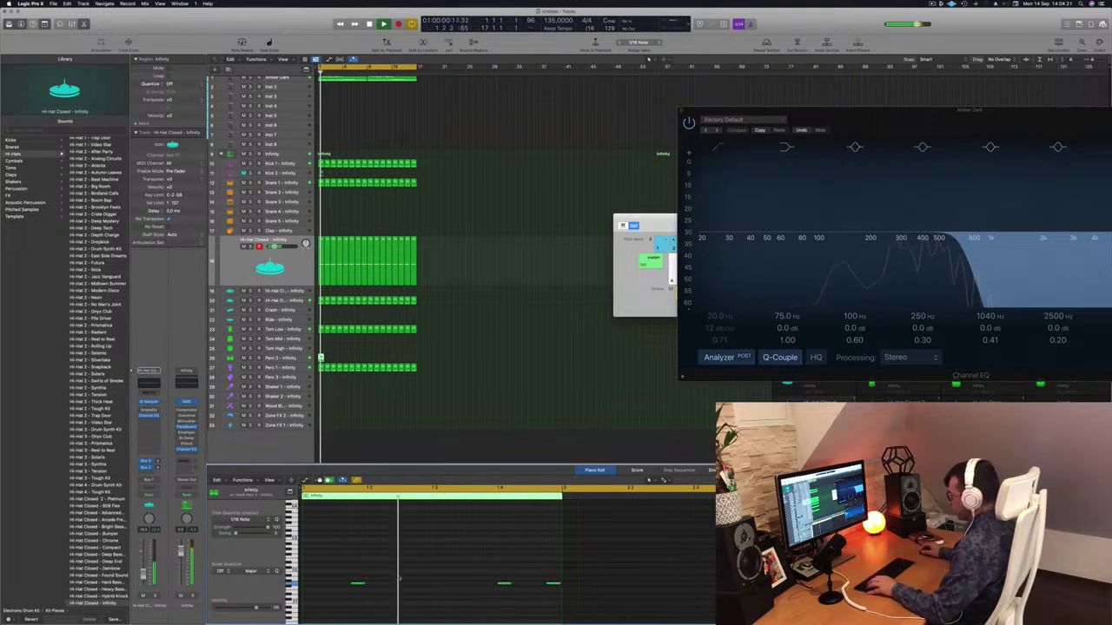
pyautogui.click(353, 583)
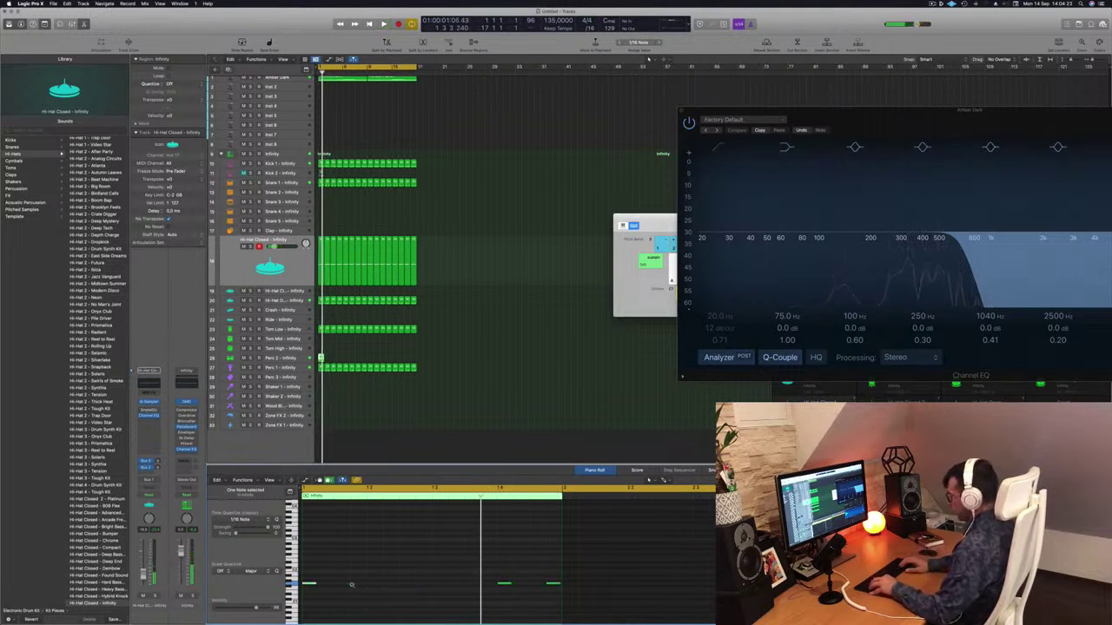
pyautogui.press('space')
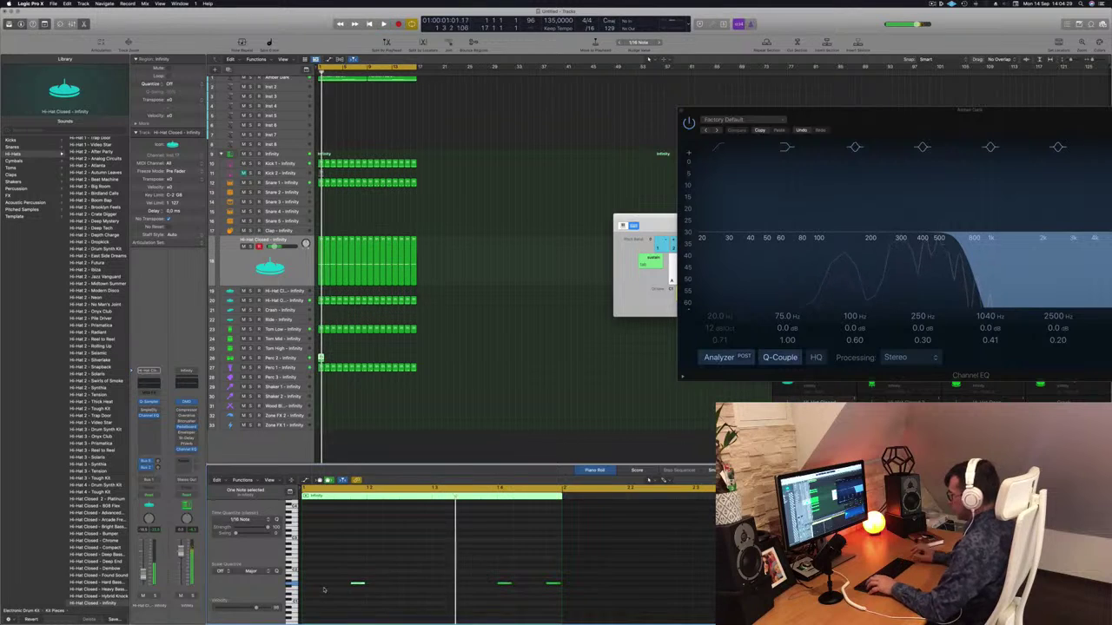
pyautogui.press('space')
# Step: Select all three Perc 2 notes and transpose them upward in semitone steps while playing the pattern
pyautogui.moveTo(343, 573); pyautogui.dragTo(557, 603)
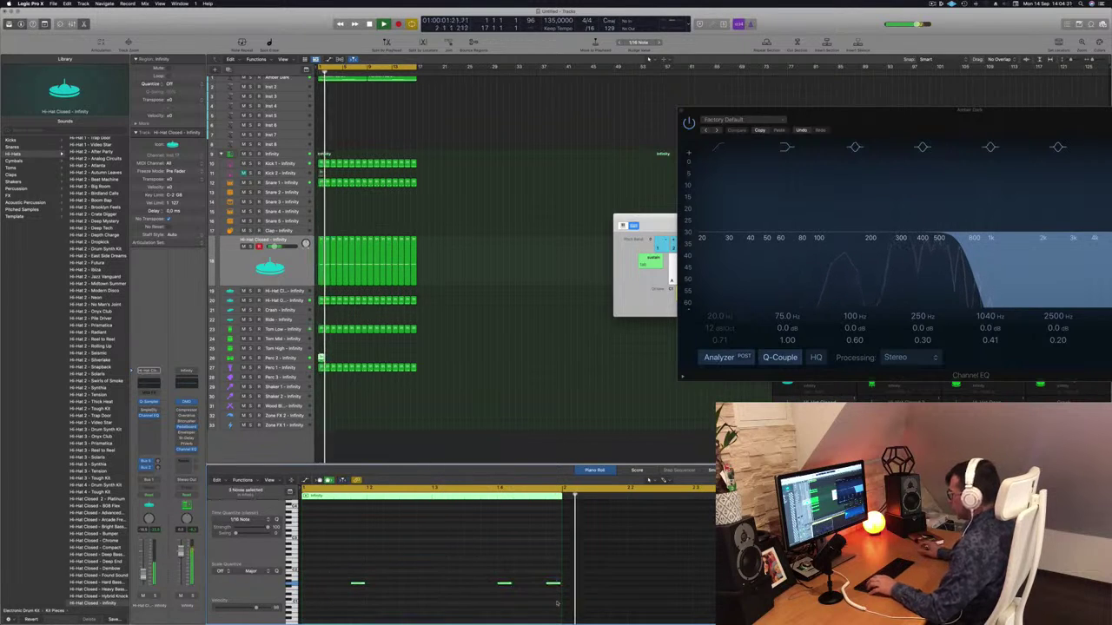
pyautogui.hotkey('alt', 'Up')
pyautogui.hotkey('alt', 'Up')
pyautogui.hotkey('alt', 'Up')
pyautogui.hotkey('alt', 'Up')
pyautogui.hotkey('alt', 'Up')
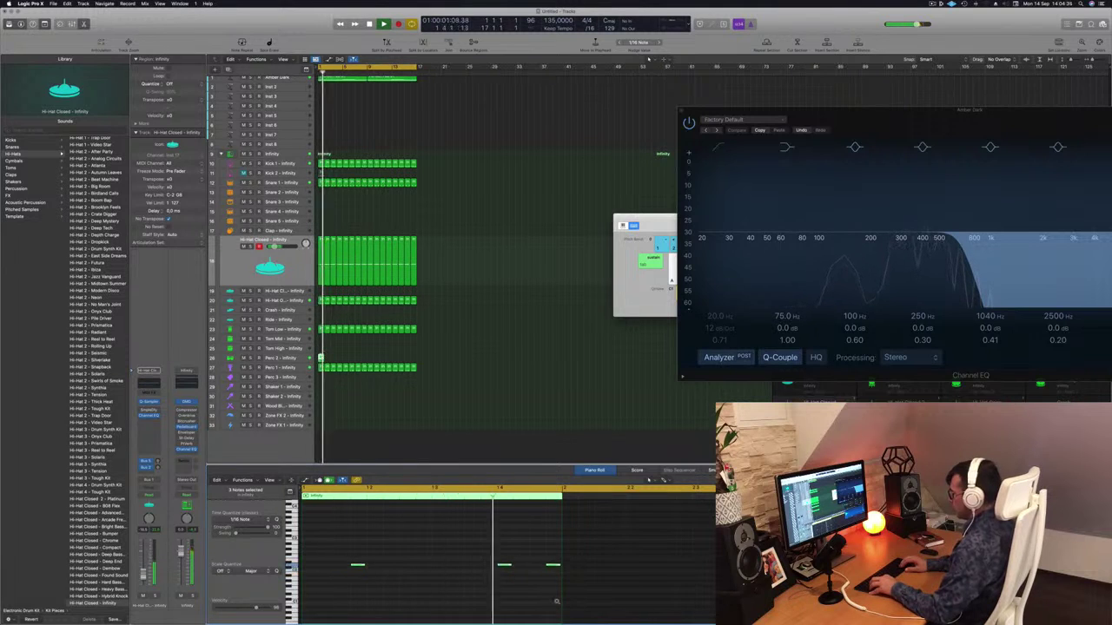
pyautogui.hotkey('alt', 'Up')
pyautogui.hotkey('alt', 'Up')
pyautogui.hotkey('alt', 'Up')
pyautogui.hotkey('alt', 'Up')
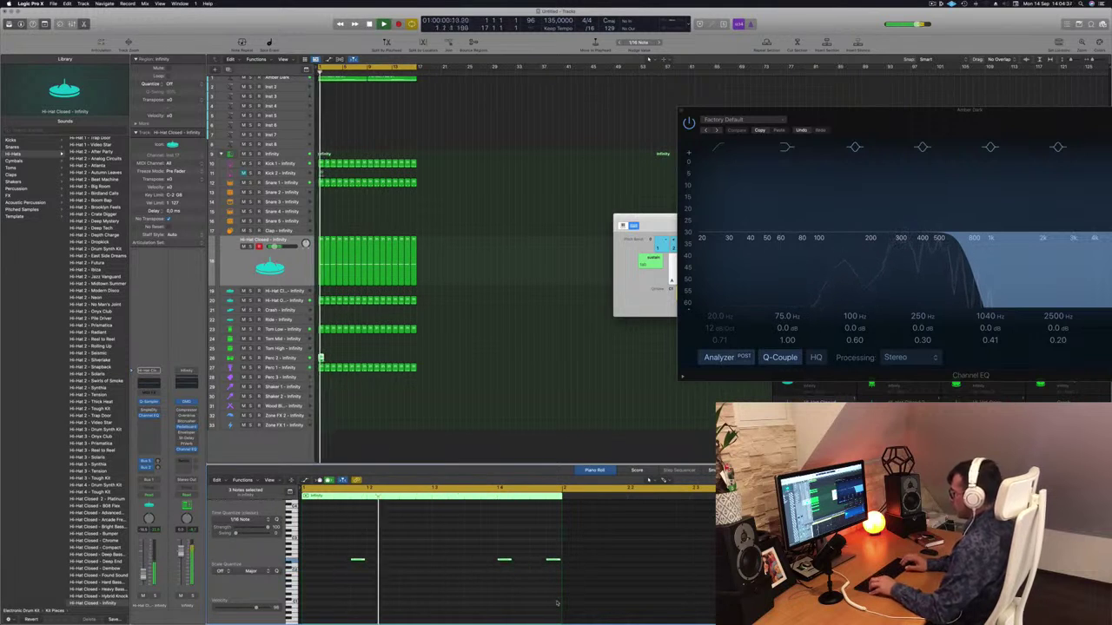
pyautogui.hotkey('alt', 'Up')
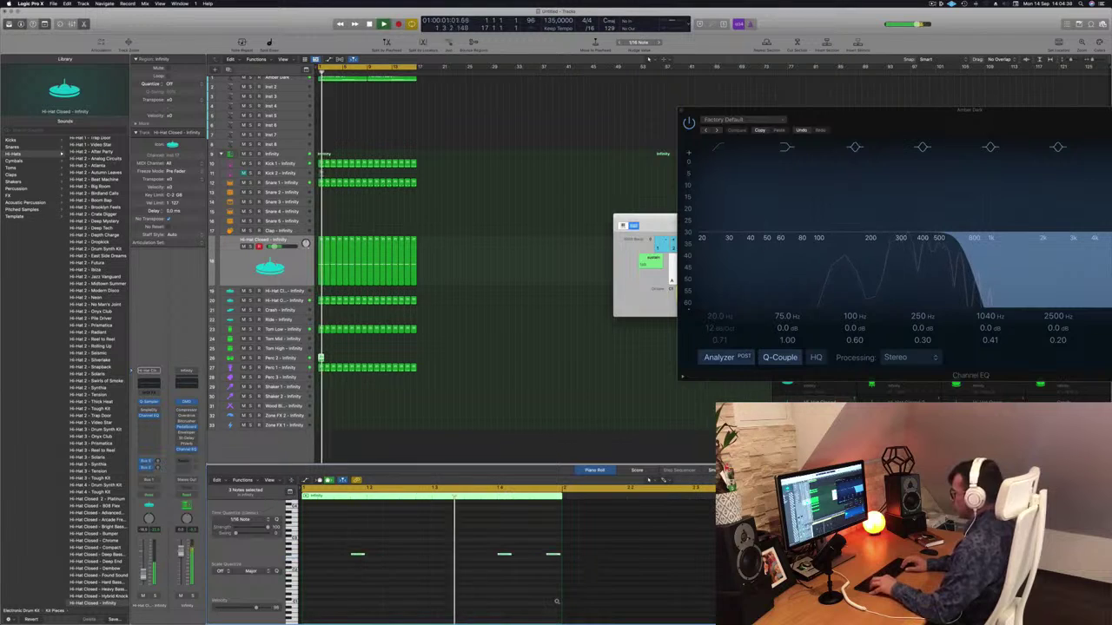
pyautogui.hotkey('alt', 'Up')
pyautogui.hotkey('alt', 'Up')
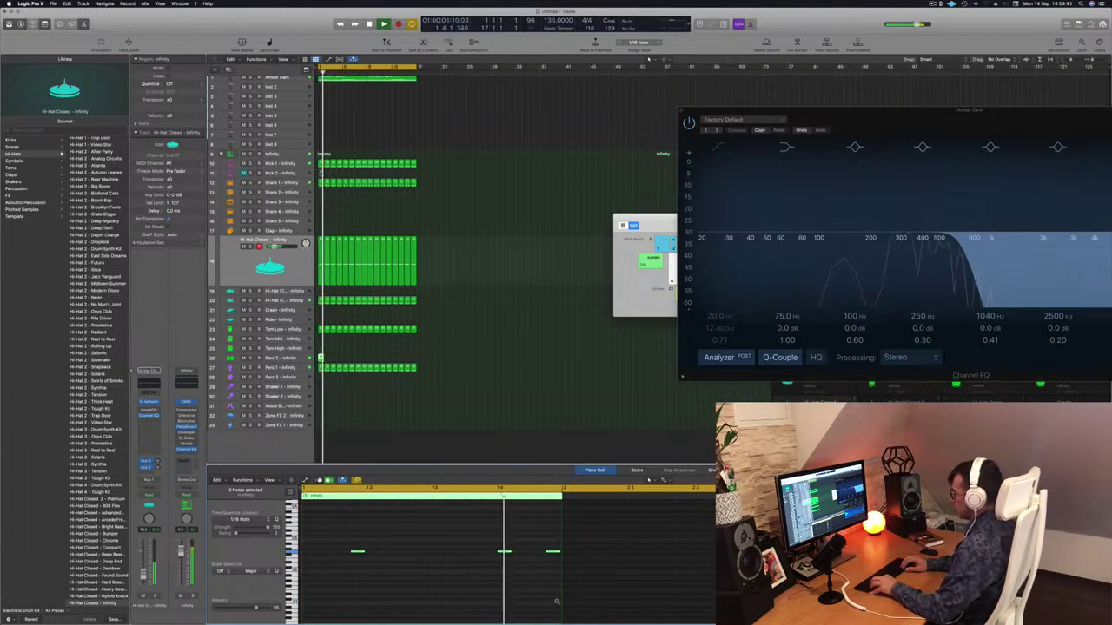
pyautogui.hotkey('alt', 'Up')
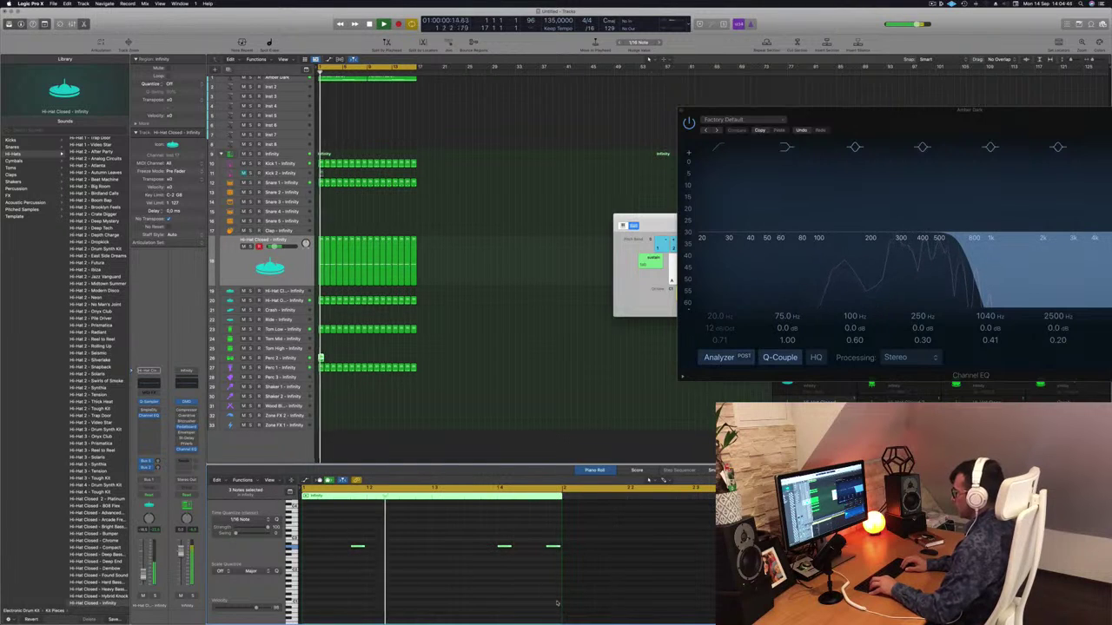
pyautogui.hotkey('alt', 'Up')
pyautogui.hotkey('alt', 'Up')
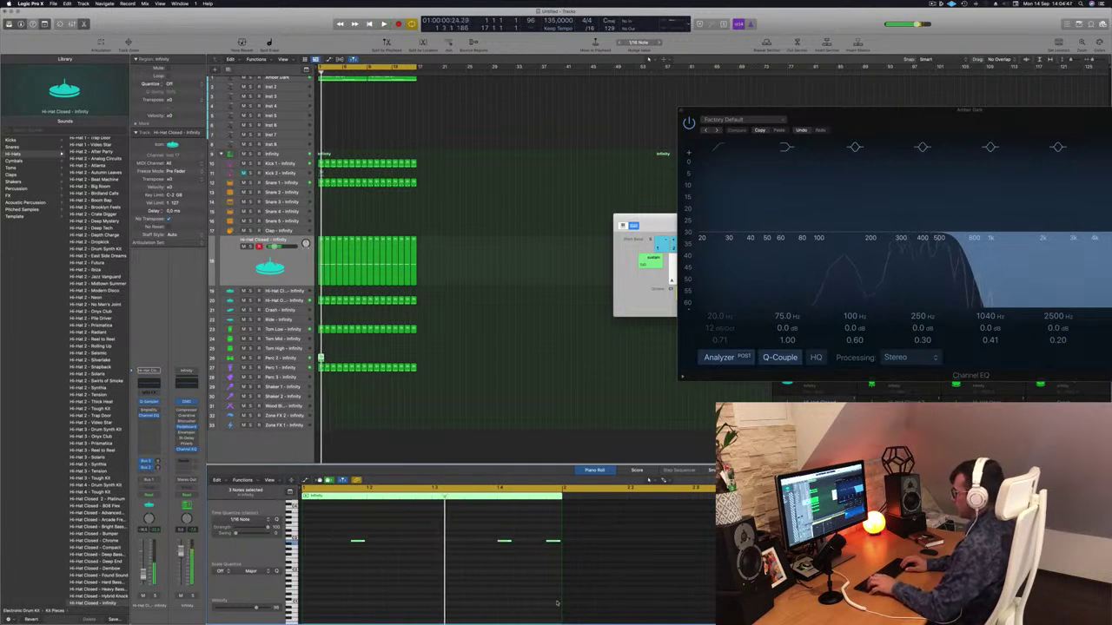
pyautogui.press('space')
pyautogui.press('space')
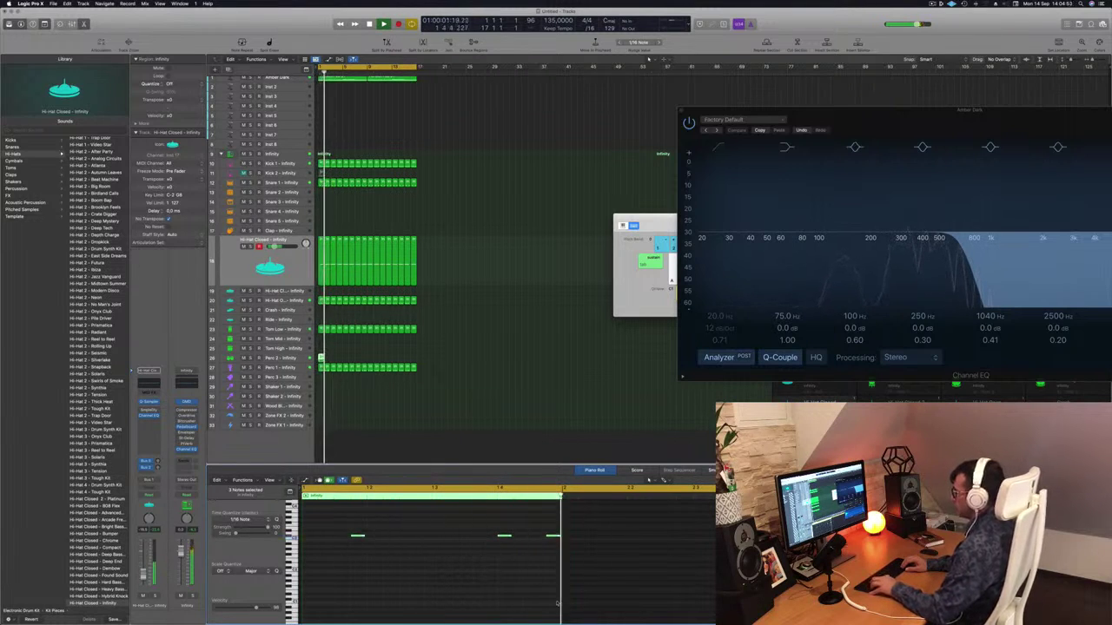
pyautogui.hotkey('alt', 'Up')
pyautogui.press('space')
pyautogui.press('space')
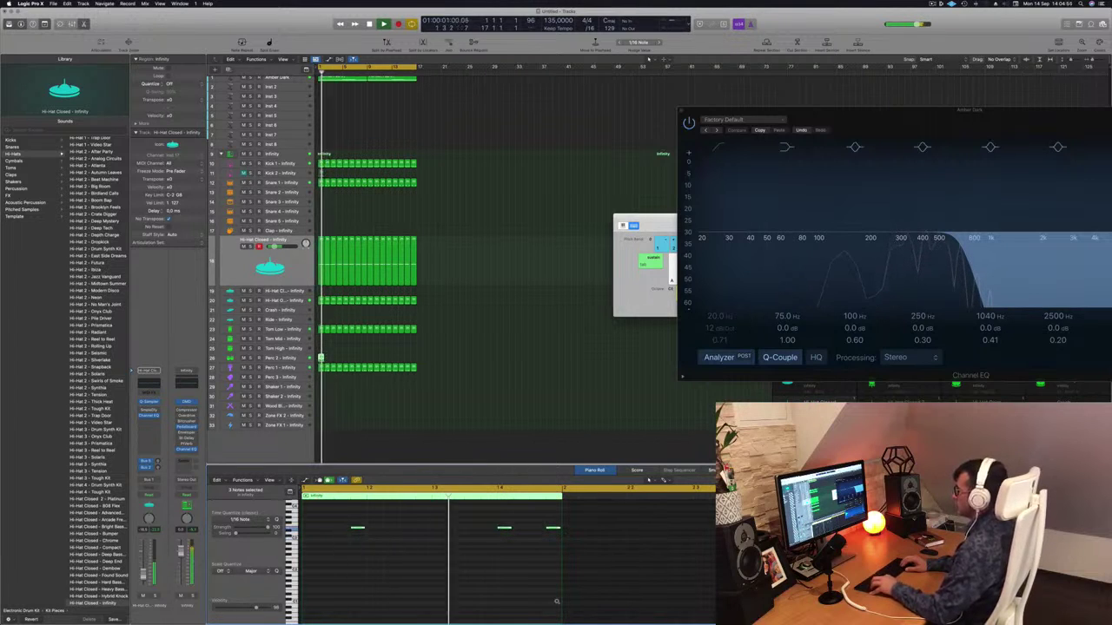
# Step: Raise the three Perc 2 notes another semitone, move their region up to the start of the Tom High track, and play it
pyautogui.hotkey('alt', 'Up')
pyautogui.press('space')
pyautogui.press('space')
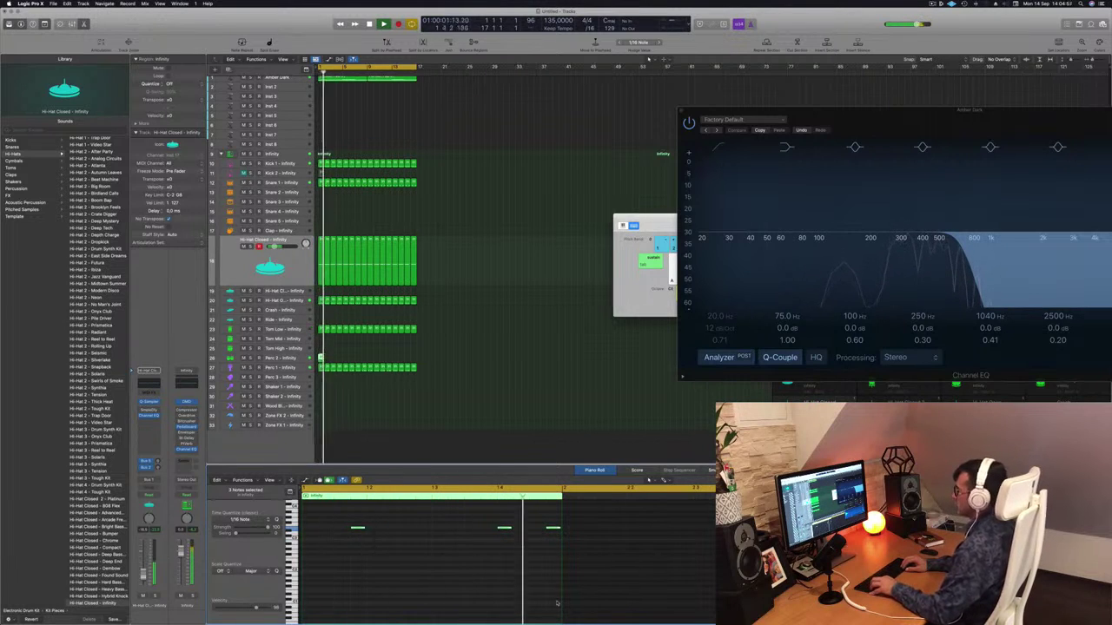
pyautogui.press('space')
pyautogui.press('space')
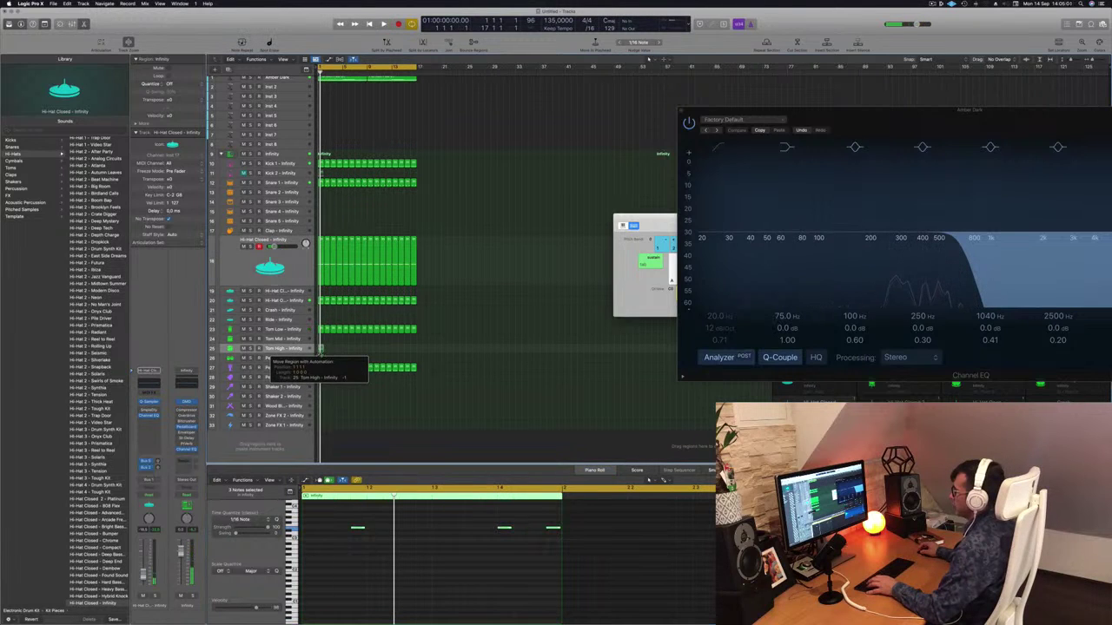
pyautogui.click(349, 543)
pyautogui.press('space')
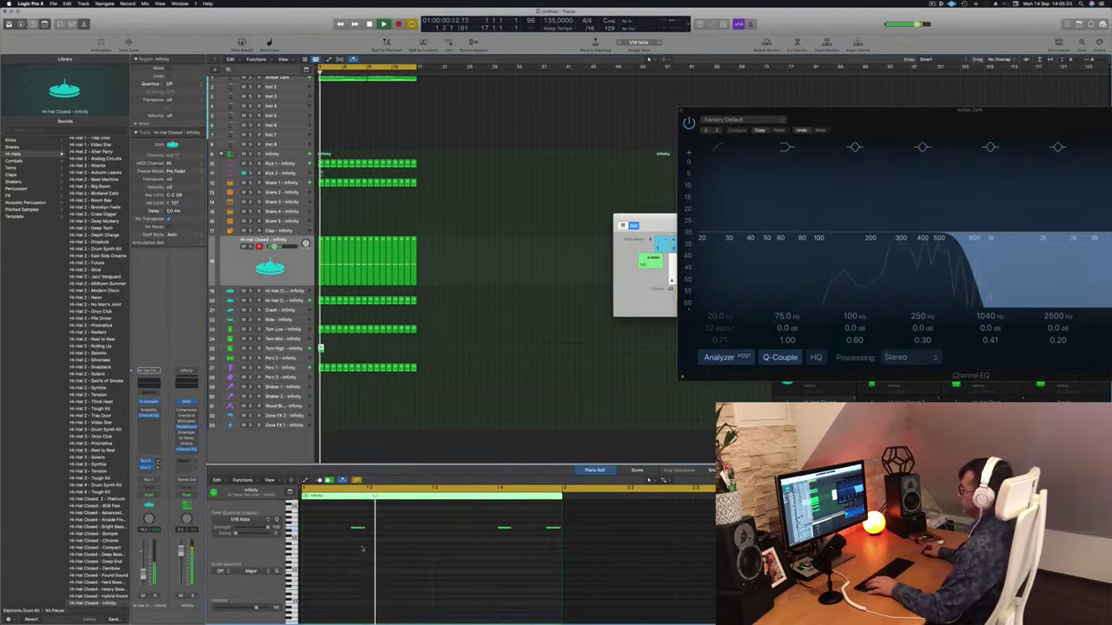
pyautogui.press('super+Left')
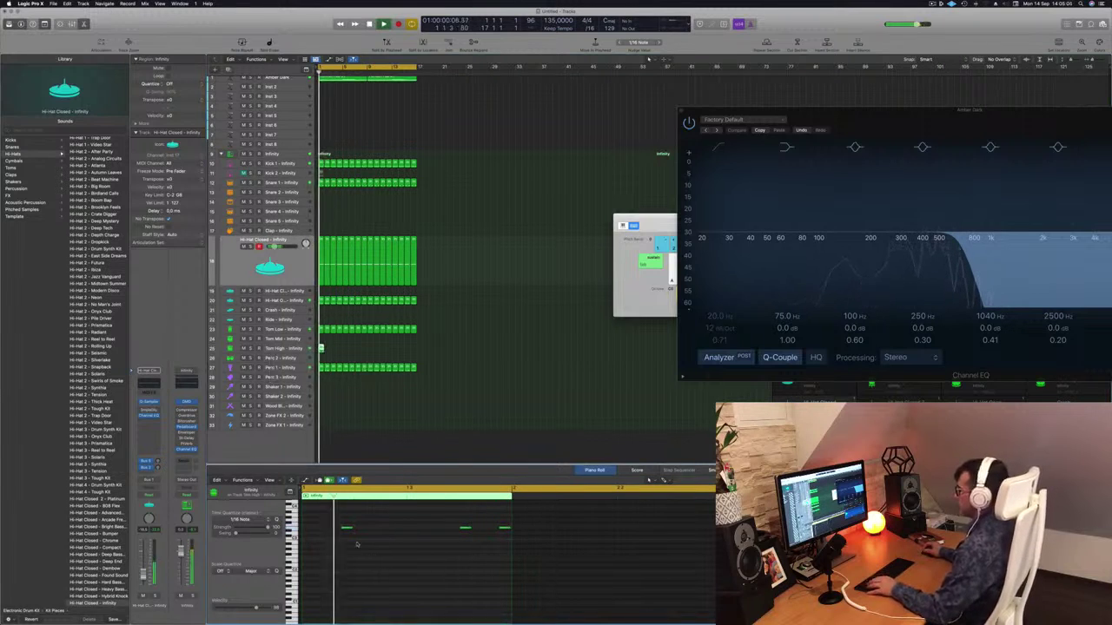
# Step: Select all three Tom High notes and transpose them down and back up in semitone steps while playing the pattern
pyautogui.moveTo(333, 514); pyautogui.dragTo(507, 552)
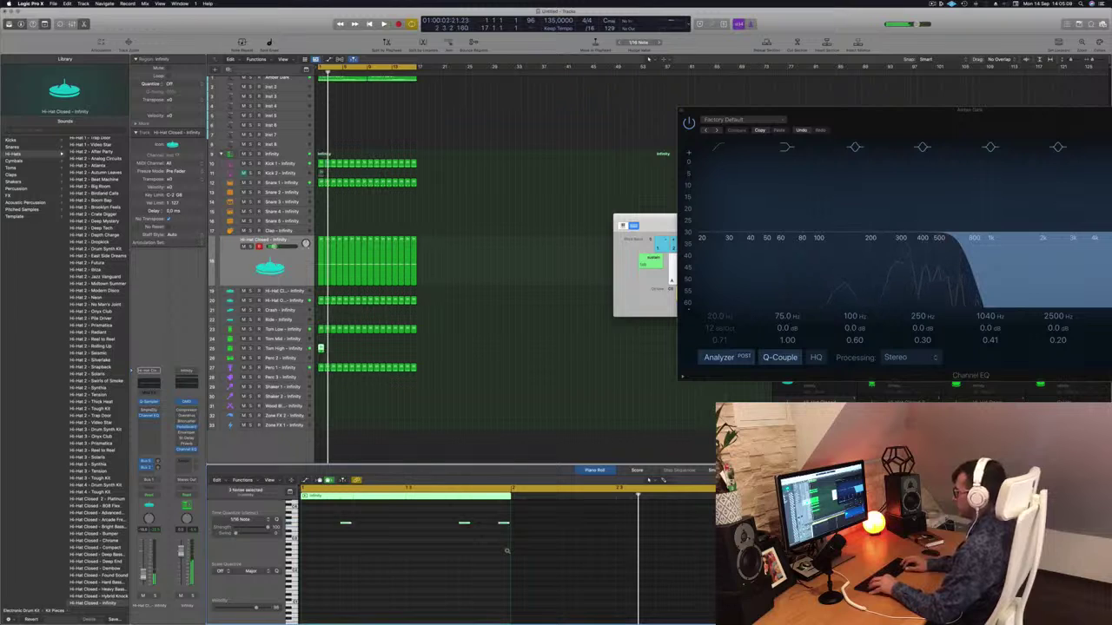
pyautogui.hotkey('alt', 'Down')
pyautogui.press('space')
pyautogui.hotkey('alt', 'Down')
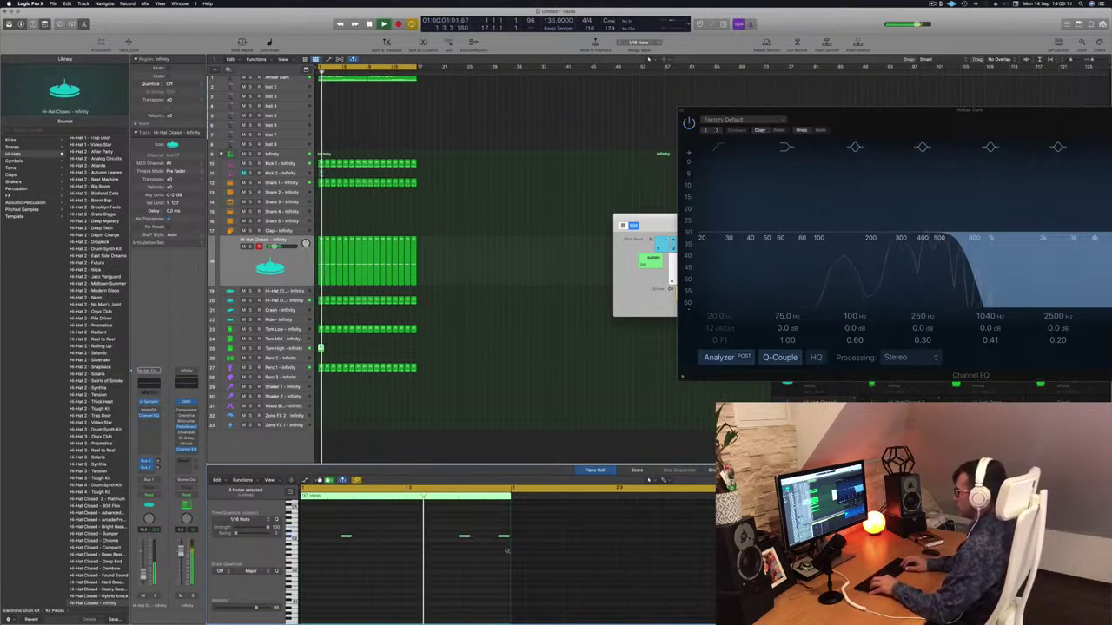
pyautogui.hotkey('alt', 'Down')
pyautogui.press('space')
pyautogui.press('space')
pyautogui.hotkey('alt', 'Up')
pyautogui.hotkey('alt', 'Up')
pyautogui.hotkey('alt', 'Up')
pyautogui.hotkey('alt', 'Up')
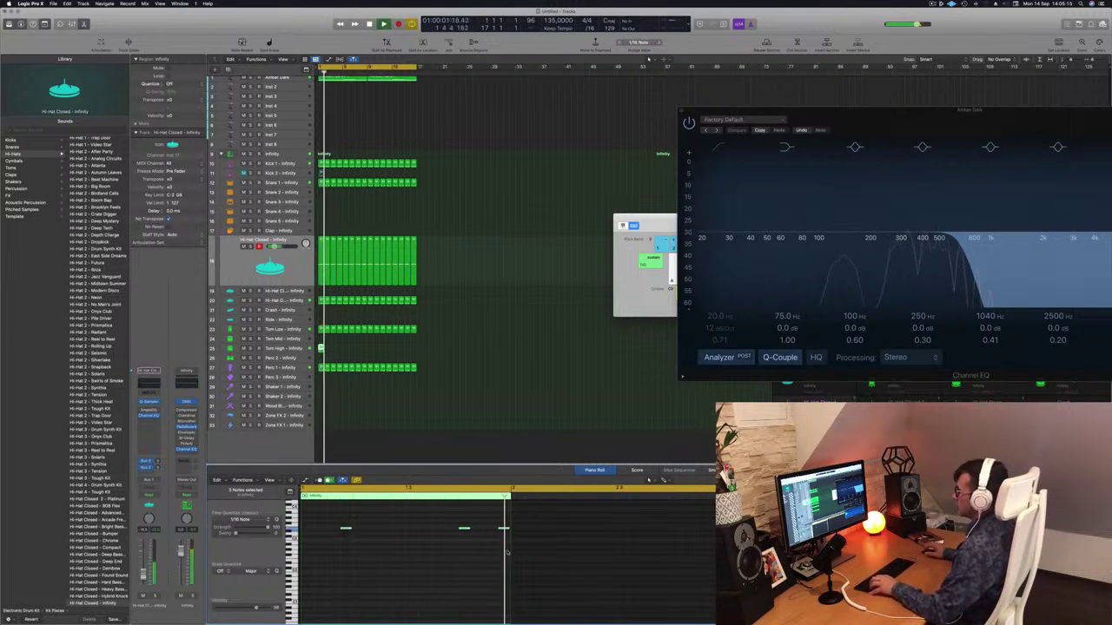
# Step: Repeat the Tom High region to bar 17, select its track, and clear the region selection
pyautogui.moveTo(321, 349); pyautogui.dragTo(373, 355)
pyautogui.click(225, 350)
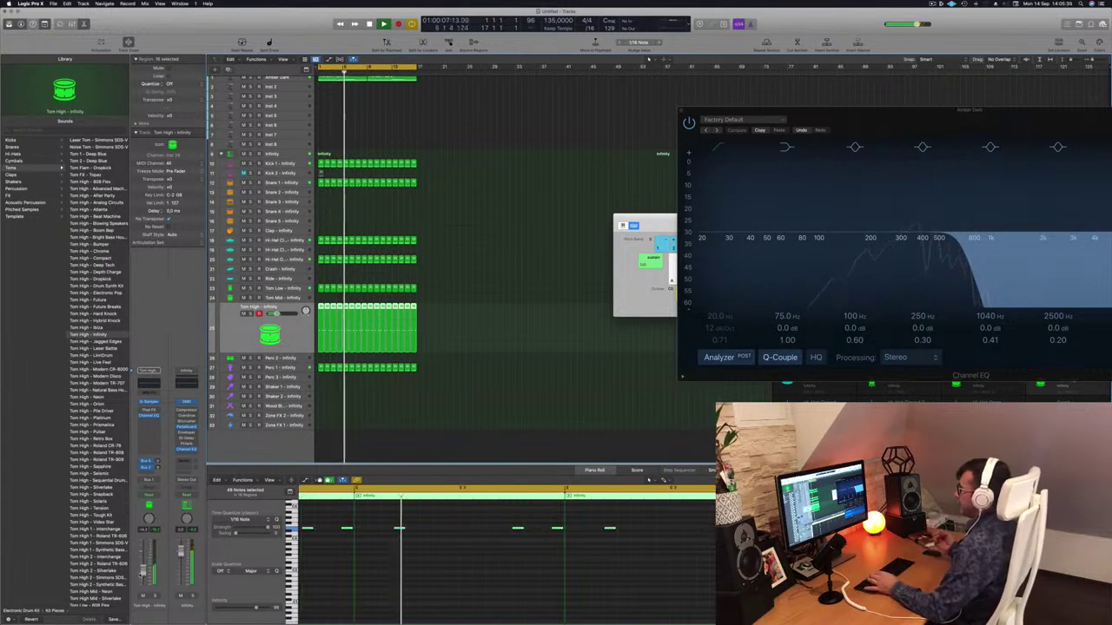
pyautogui.click(449, 389)
pyautogui.scroll(1, 328, 202)
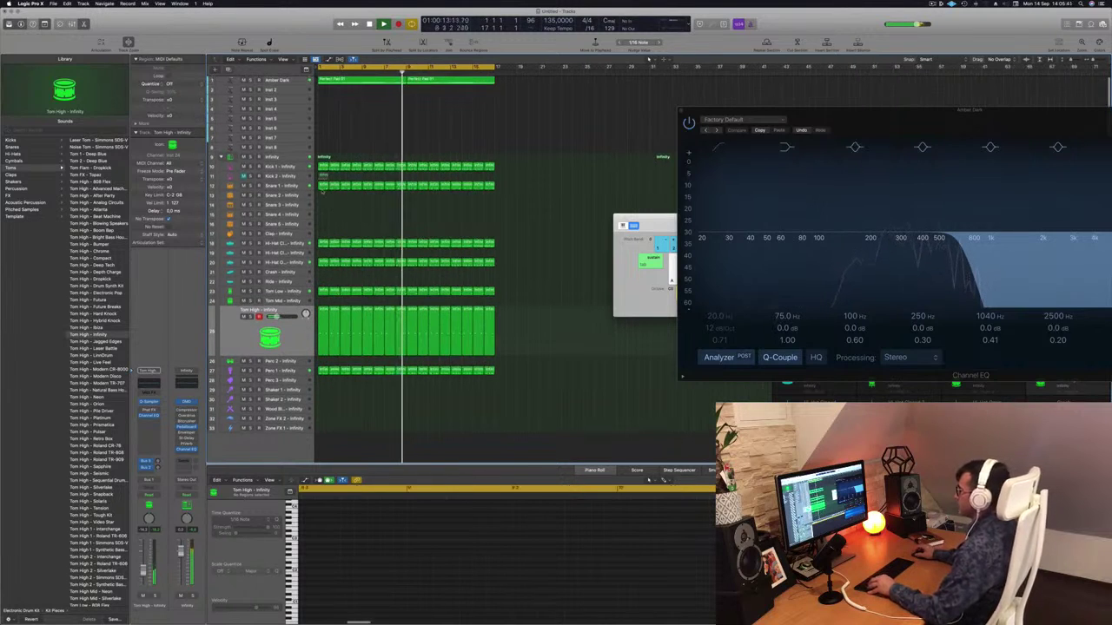
# Step: Copy the first Snare 1 region to the start of the Snare 2 track and play it
pyautogui.click(323, 186)
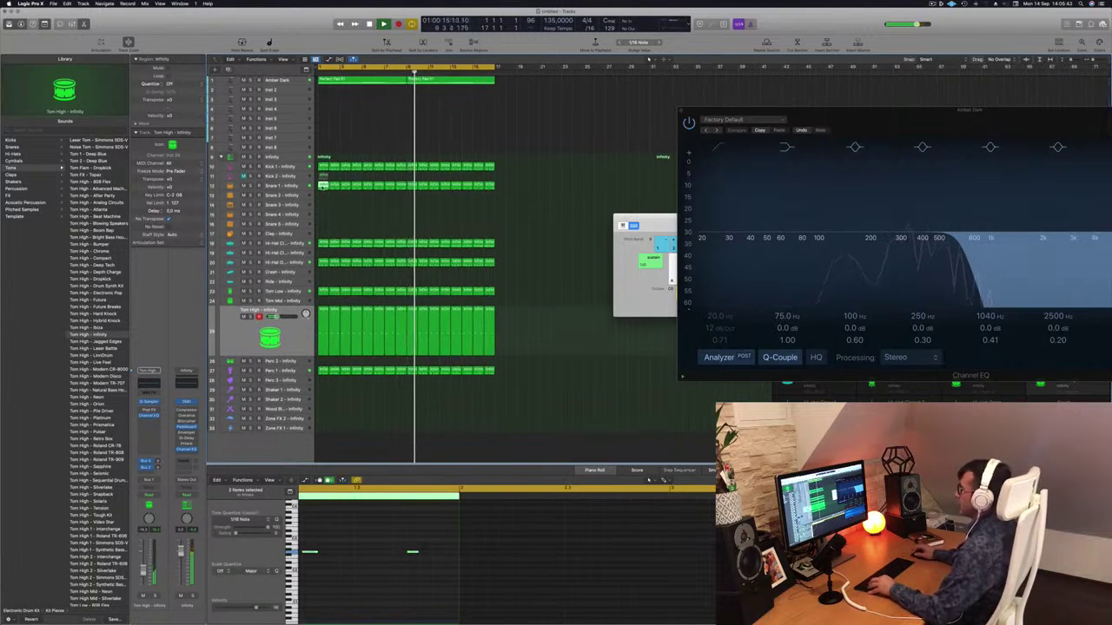
pyautogui.moveTo(322, 186)
pyautogui.mouseDown()
pyautogui.moveTo(322, 228)
pyautogui.moveTo(323, 205)
pyautogui.mouseUp()
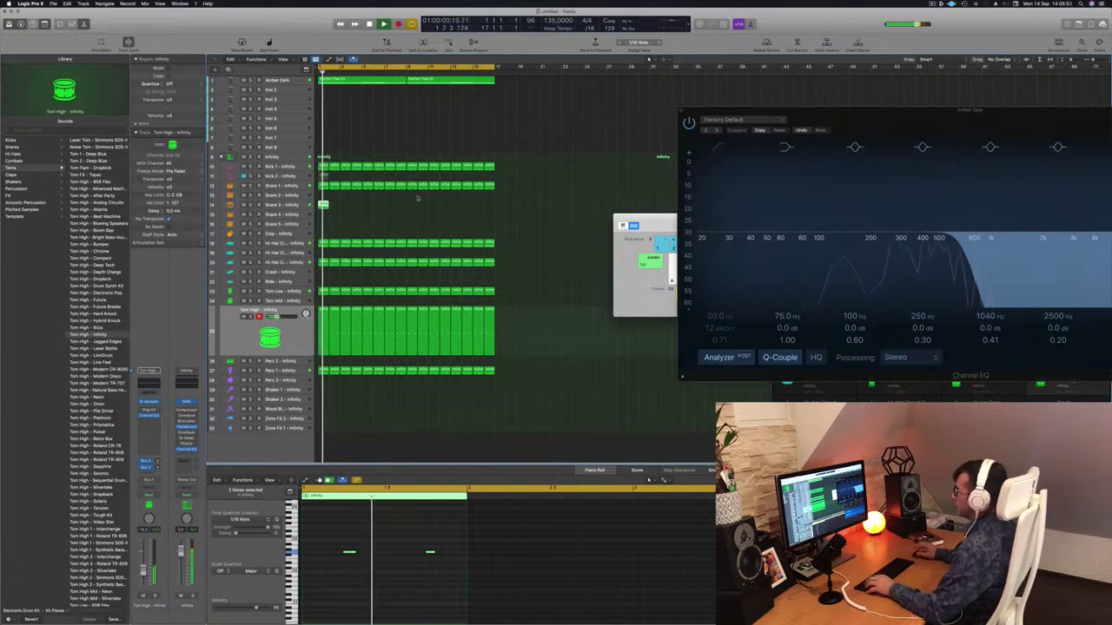
pyautogui.moveTo(324, 203)
pyautogui.mouseDown()
pyautogui.moveTo(325, 224)
pyautogui.moveTo(322, 195)
pyautogui.mouseUp()
pyautogui.press('space')
# Step: Reduce the Snare 2 pattern to a single higher-pitched note on the third sixteenth of beat 4 and play it
pyautogui.click(349, 552)
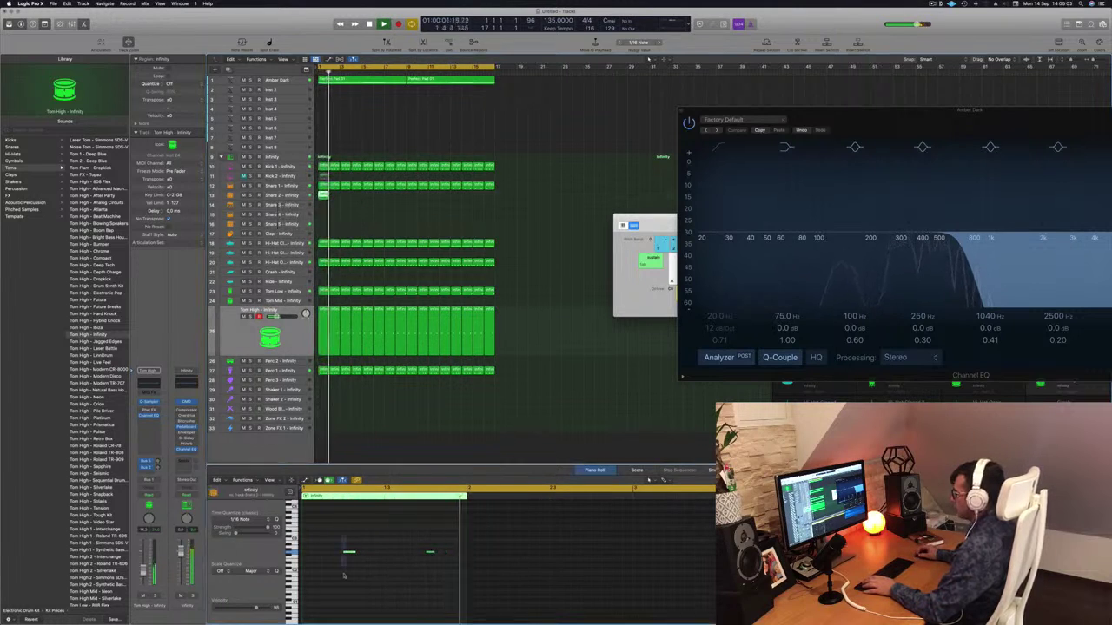
pyautogui.press('space')
pyautogui.press('space')
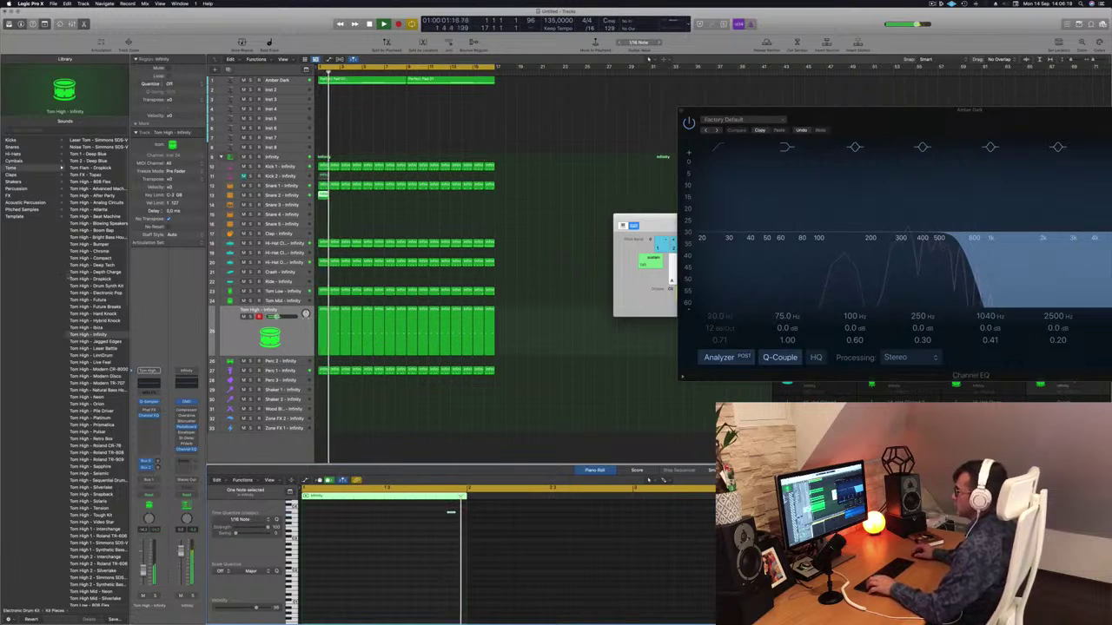
pyautogui.click(13, 146)
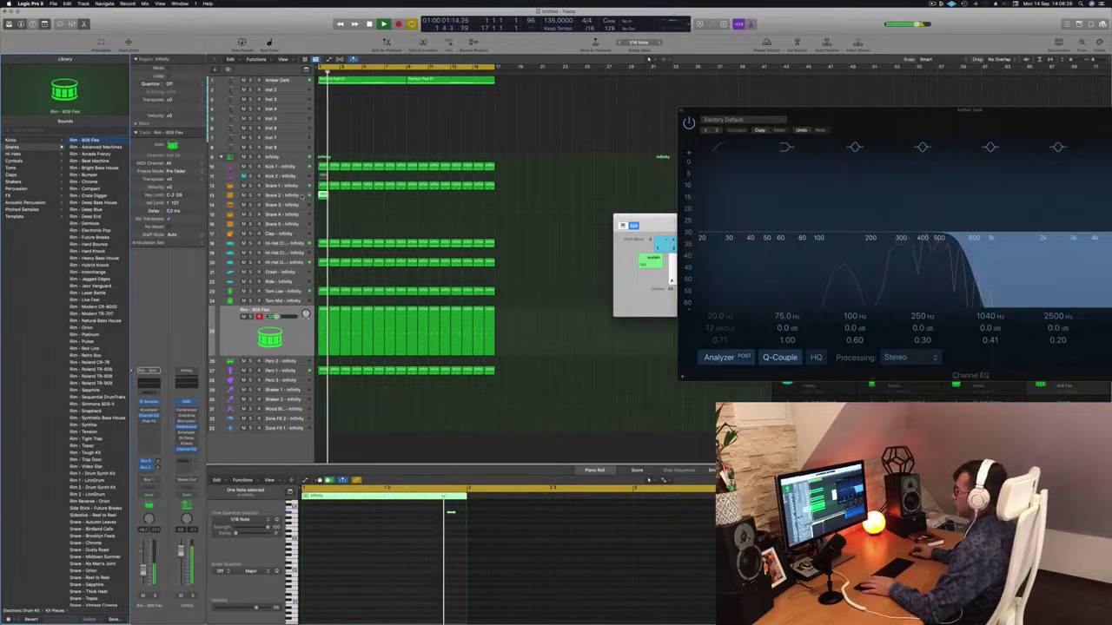
pyautogui.click(285, 347)
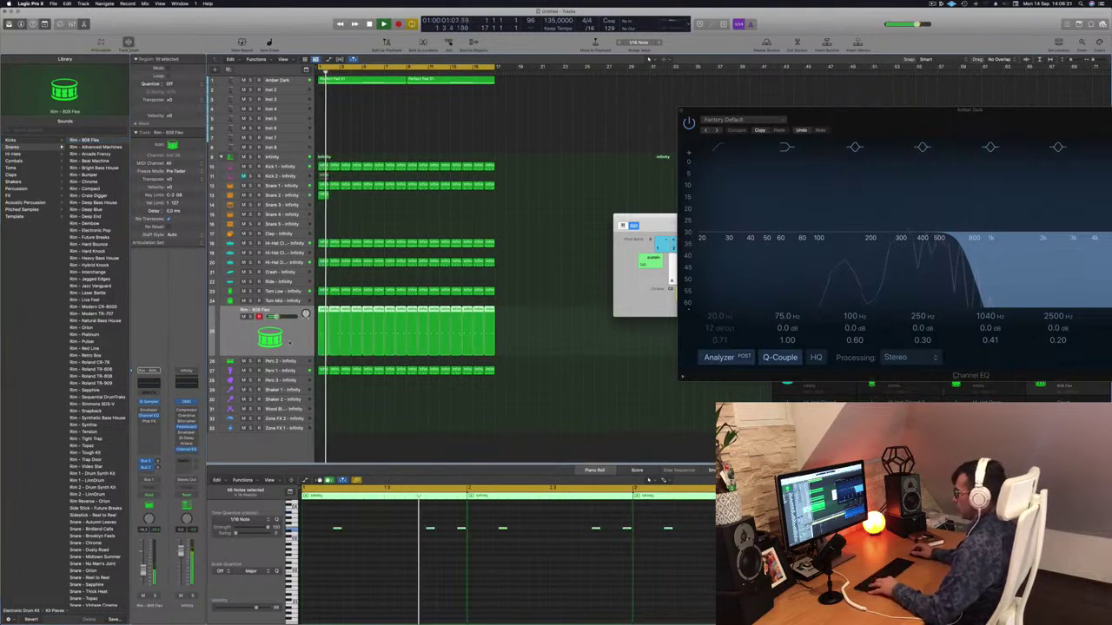
pyautogui.press('super+z')
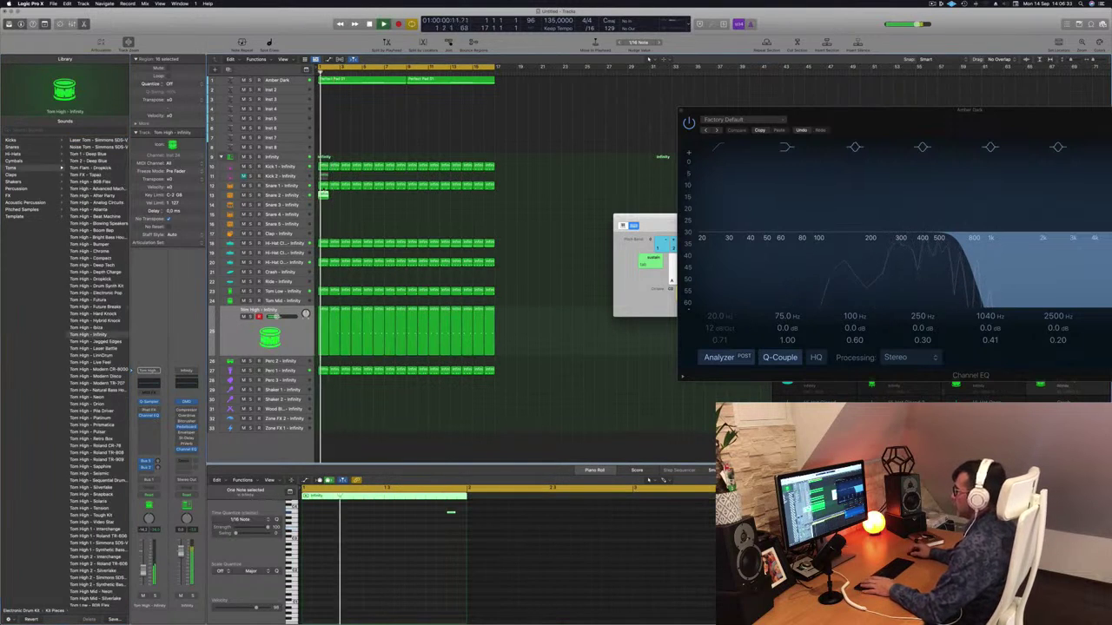
# Step: Load the Rim - 808 Flex sound on the Snare 2 track and transpose its single note one octave lower overall while playing
pyautogui.click(295, 195)
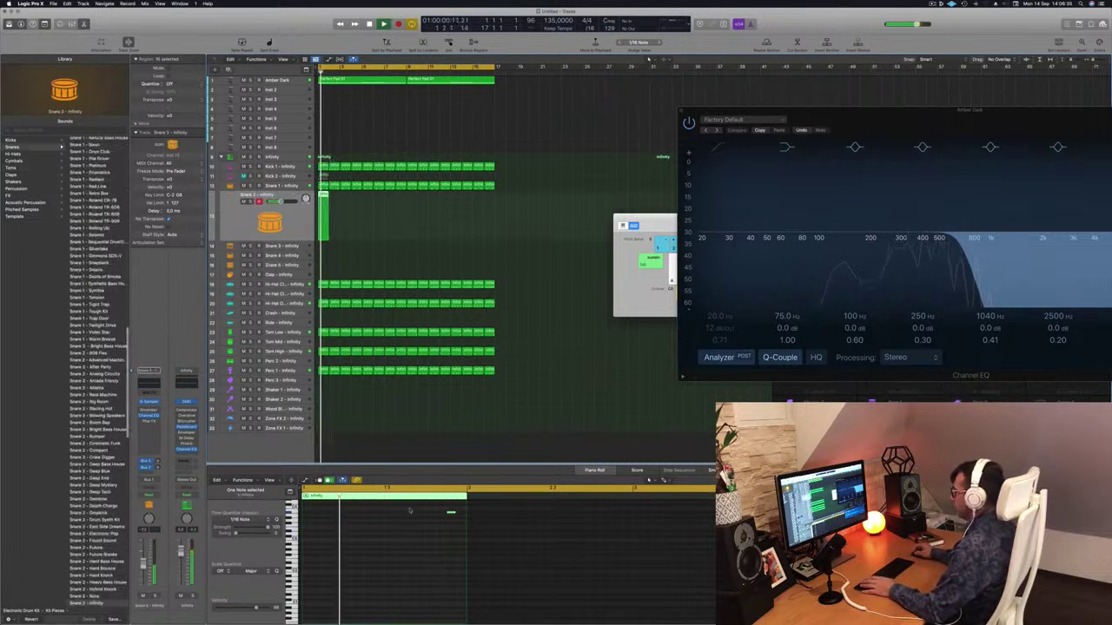
pyautogui.moveTo(409, 508); pyautogui.dragTo(524, 546)
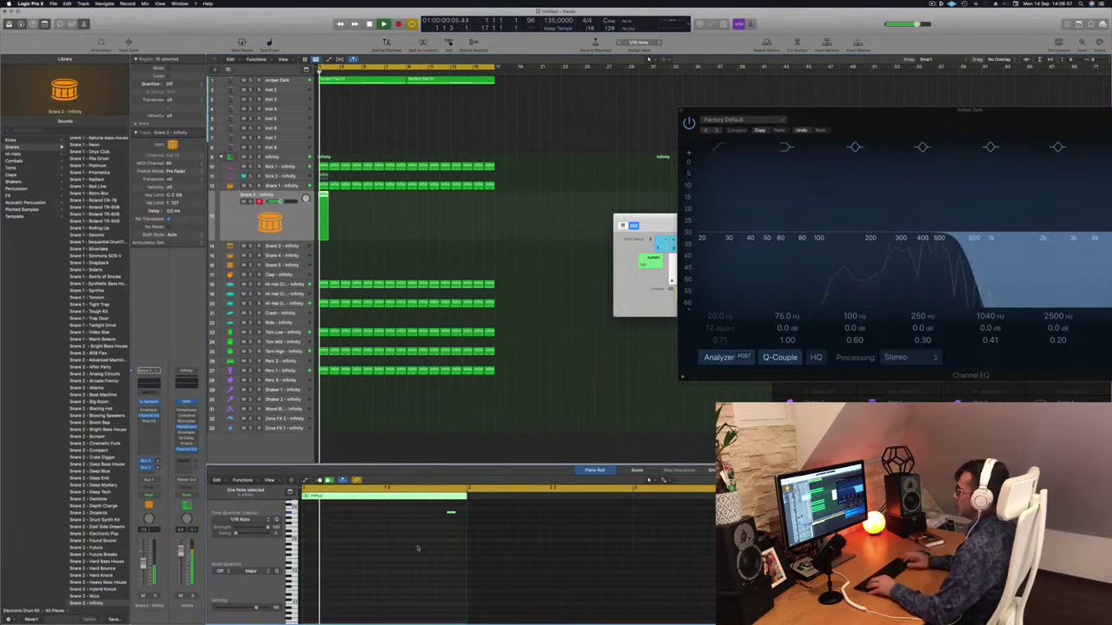
pyautogui.press('space')
pyautogui.scroll(20, 97, 162)
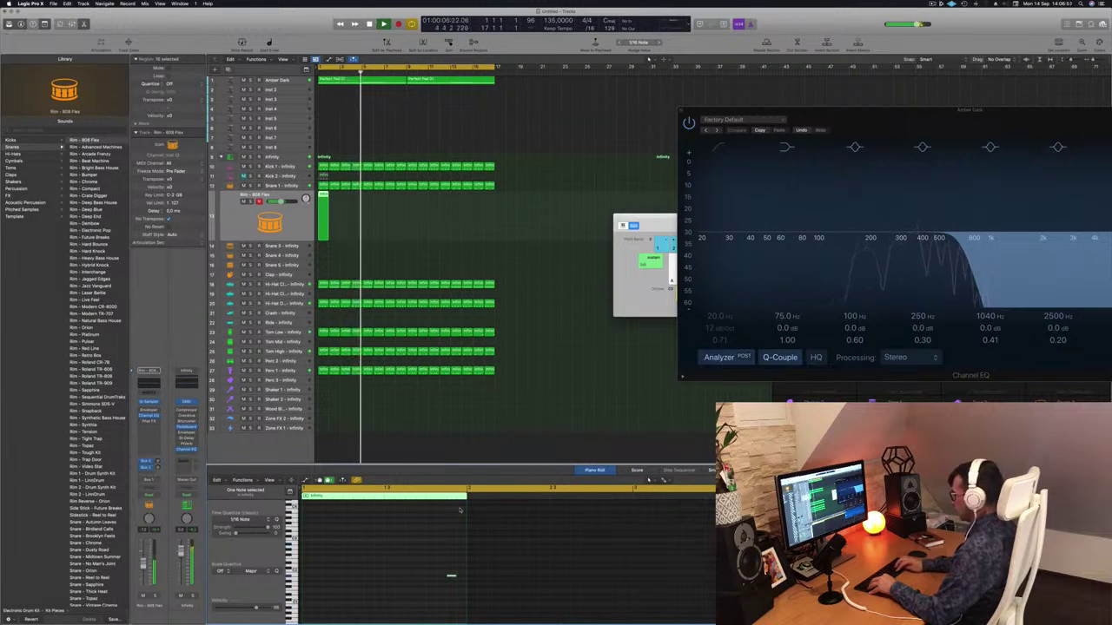
pyautogui.hotkey('alt', 'shift', 'Up')
pyautogui.press('Return')
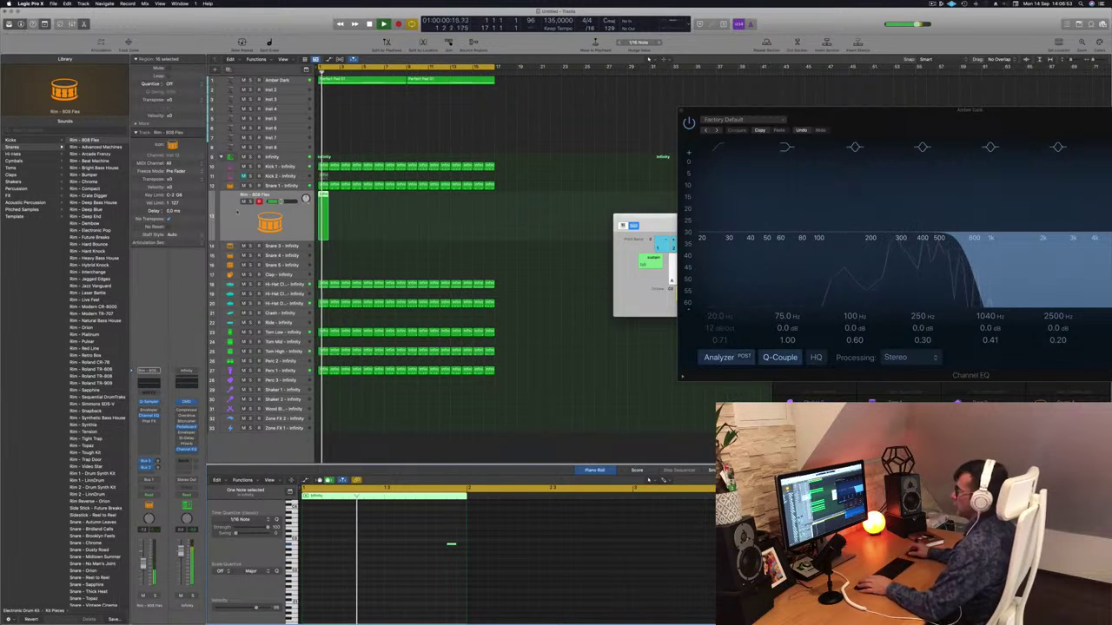
# Step: Audition Rim - Advanced Machines on the rim track, settle on Rim - Arcade Frenzy, and play the pattern from the start
pyautogui.click(101, 148)
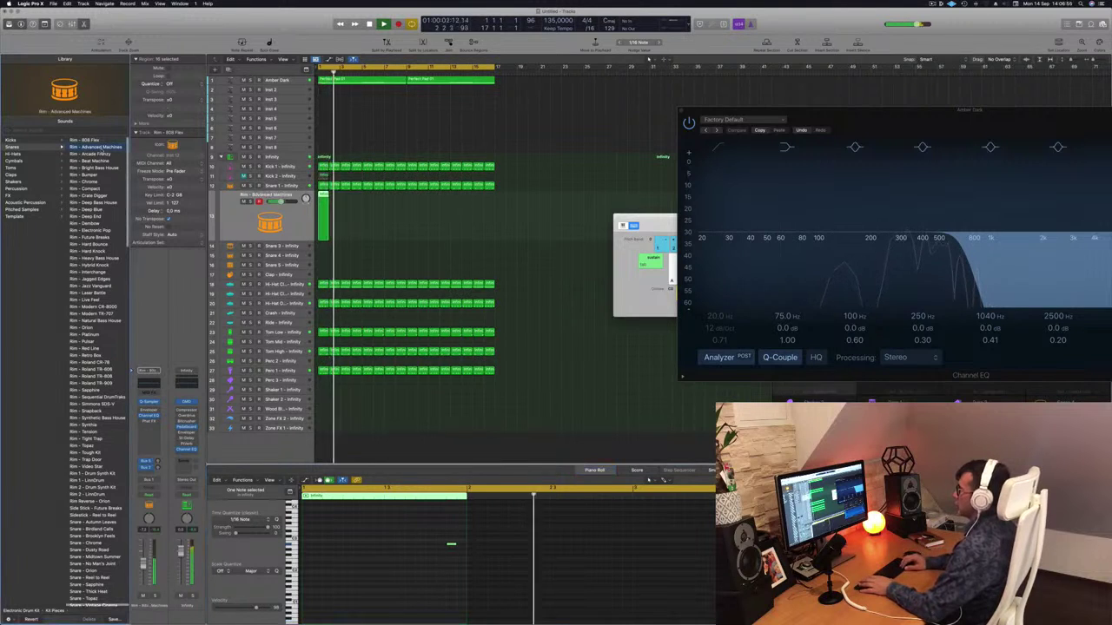
pyautogui.press('Return')
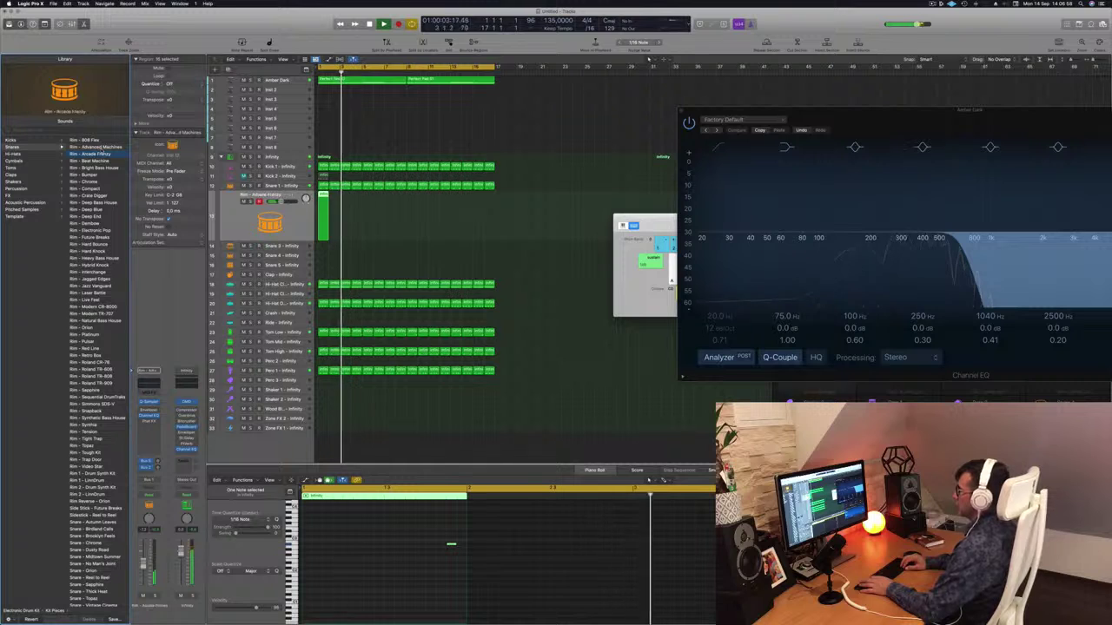
pyautogui.press('Return')
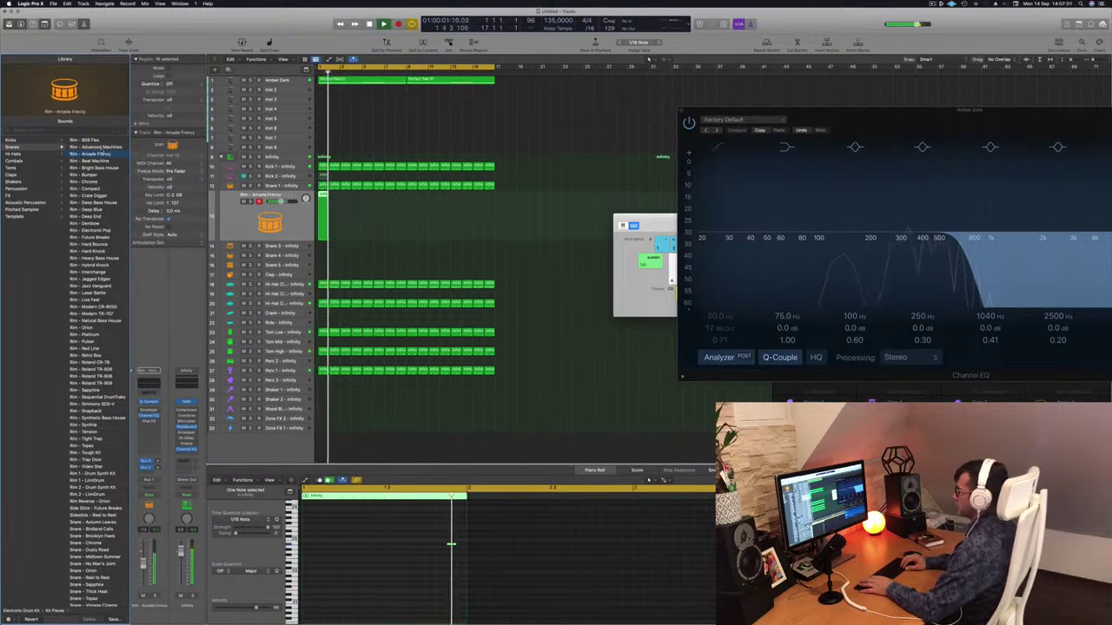
pyautogui.press('Return')
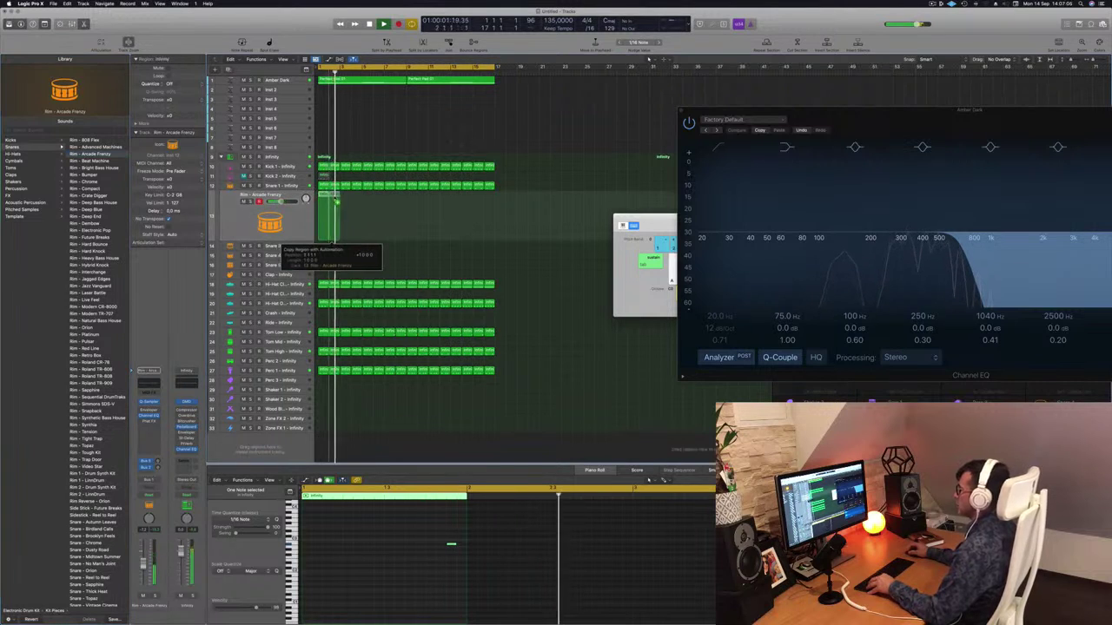
# Step: Repeat the Rim - Arcade Frenzy region to bar 17, select all its regions, and play the arrangement from the start
pyautogui.moveTo(350, 202)
pyautogui.mouseDown()
pyautogui.moveTo(325, 209)
pyautogui.moveTo(364, 202)
pyautogui.mouseUp()
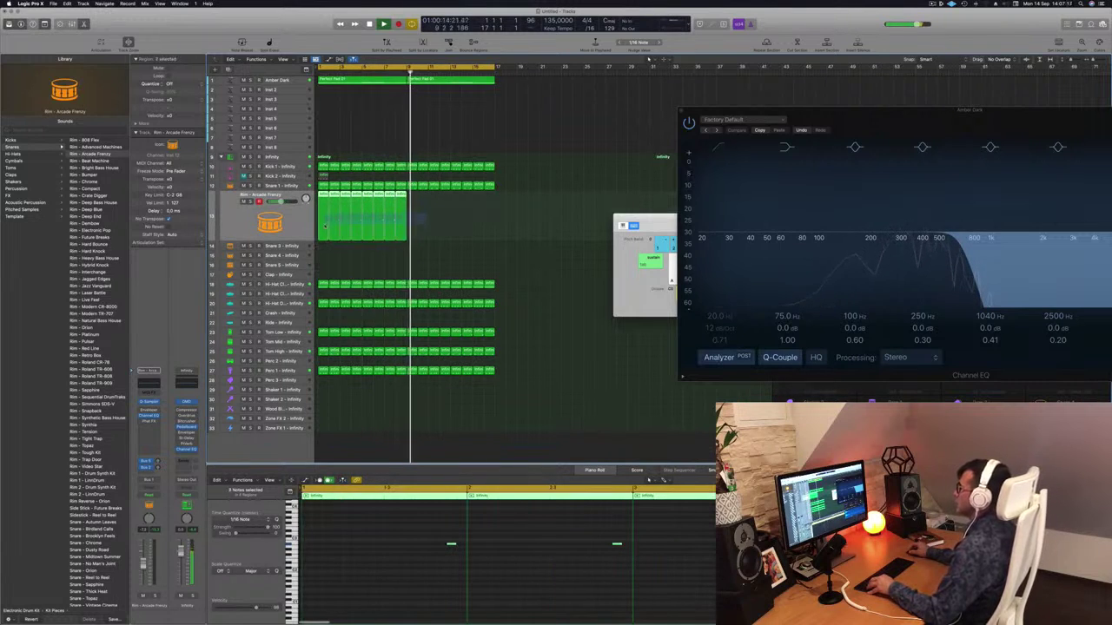
pyautogui.moveTo(334, 224); pyautogui.dragTo(414, 207)
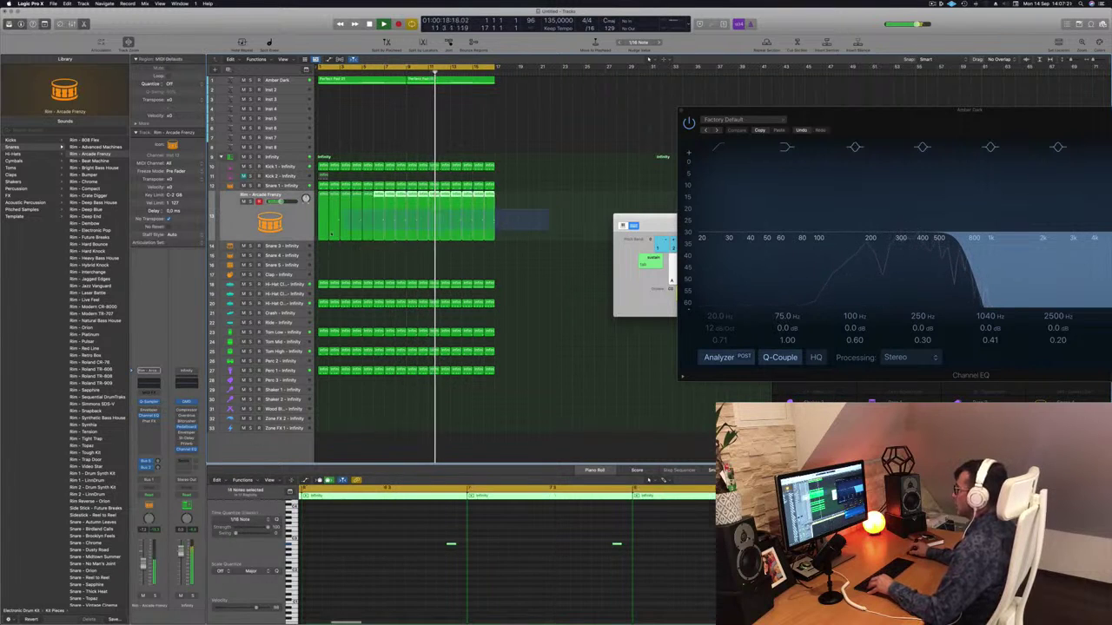
pyautogui.scroll(-10, 443, 576)
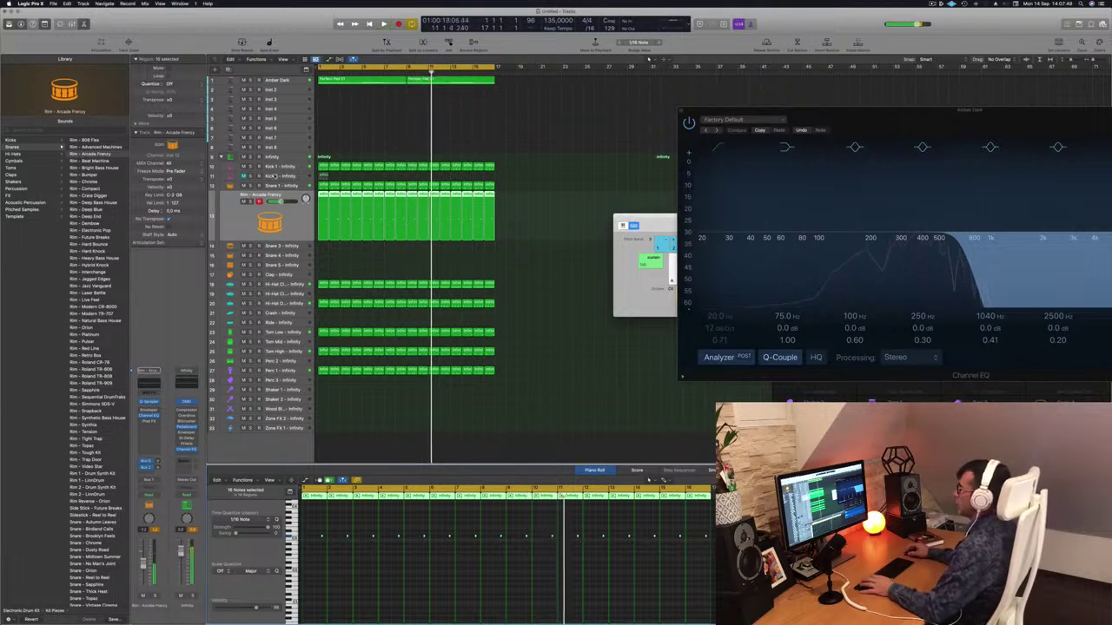
pyautogui.press('Return')
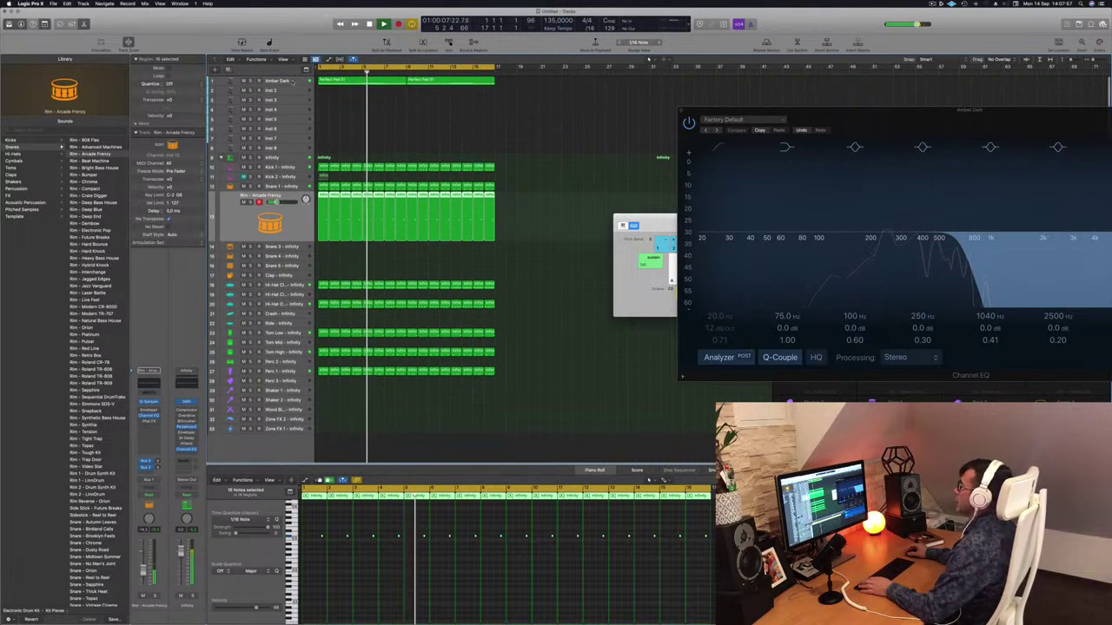
# Step: Copy the first Perfect Pad 01 region from the Amber Dark track to the start of the Inst 2 track
pyautogui.click(278, 81)
pyautogui.click(394, 163)
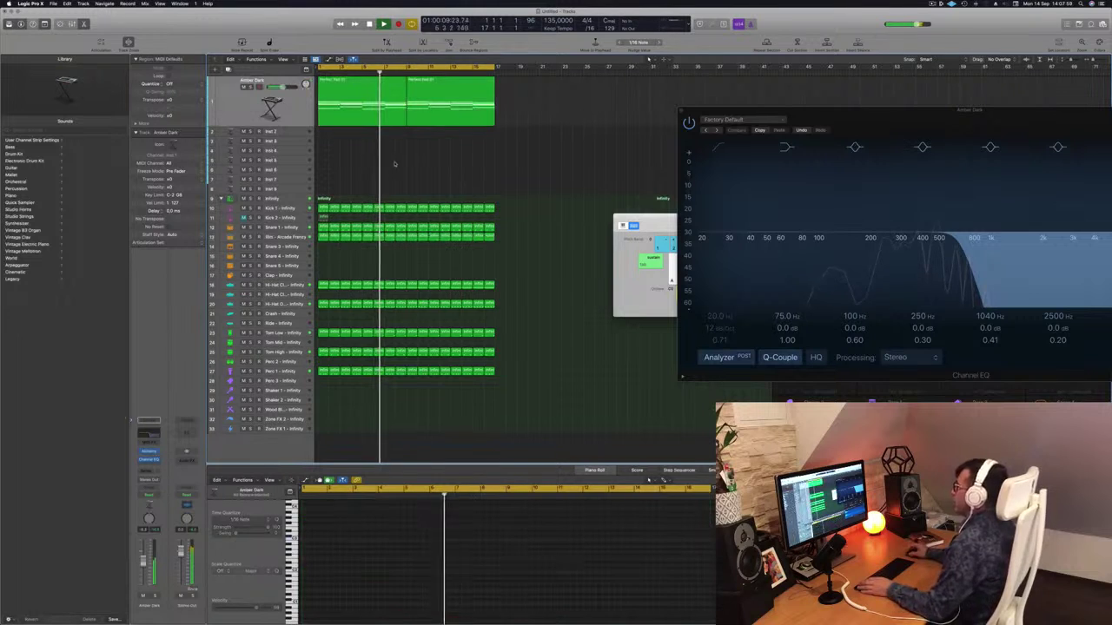
pyautogui.click(339, 93)
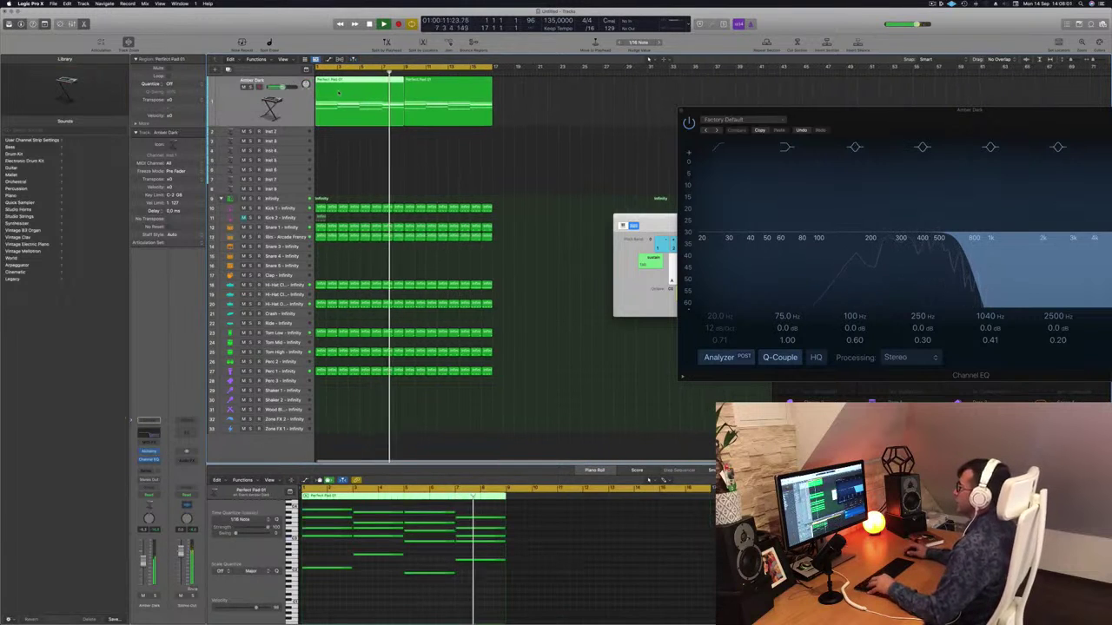
pyautogui.moveTo(339, 93); pyautogui.dragTo(345, 139)
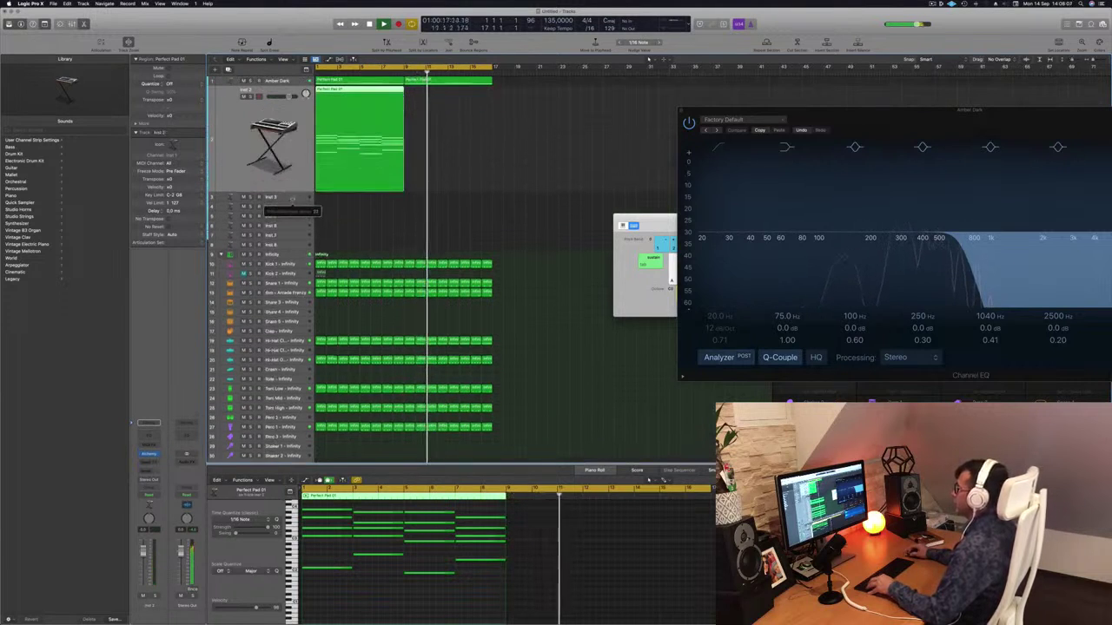
# Step: Delete the upper chord notes from the Inst 2 region and transpose the four remaining bass notes down one octave
pyautogui.hscroll(-1, 337, 604)
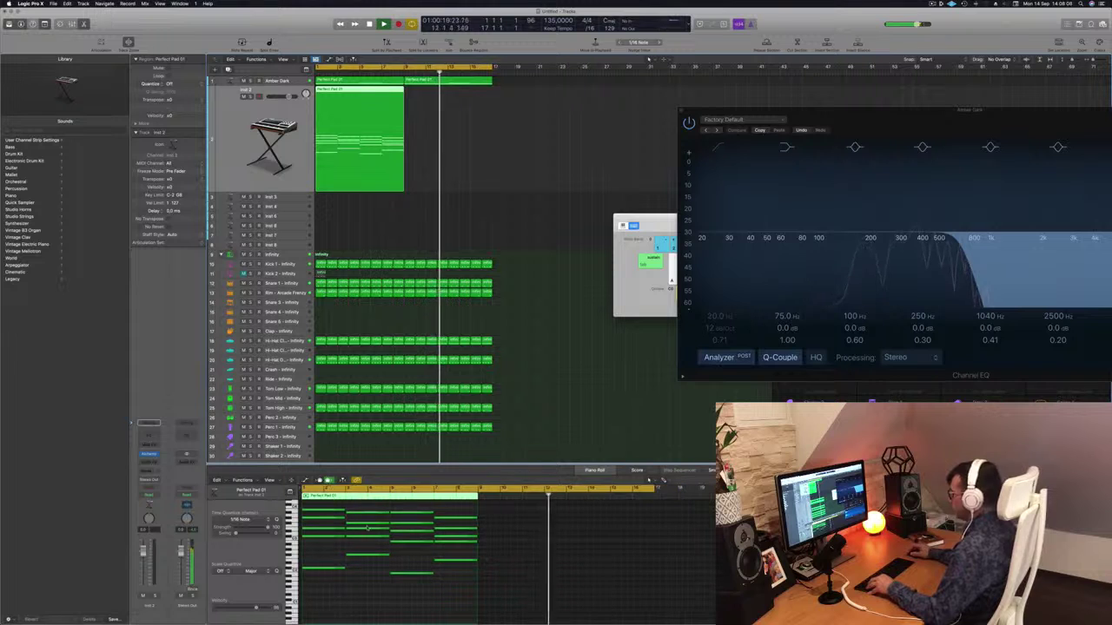
pyautogui.moveTo(331, 506); pyautogui.dragTo(479, 549)
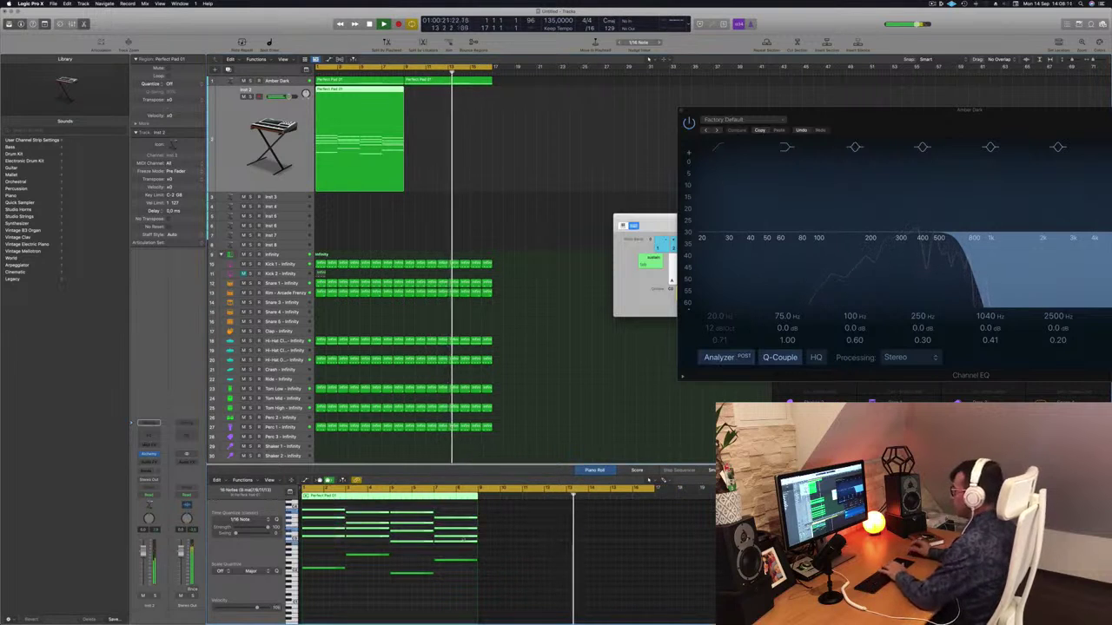
pyautogui.press('Delete')
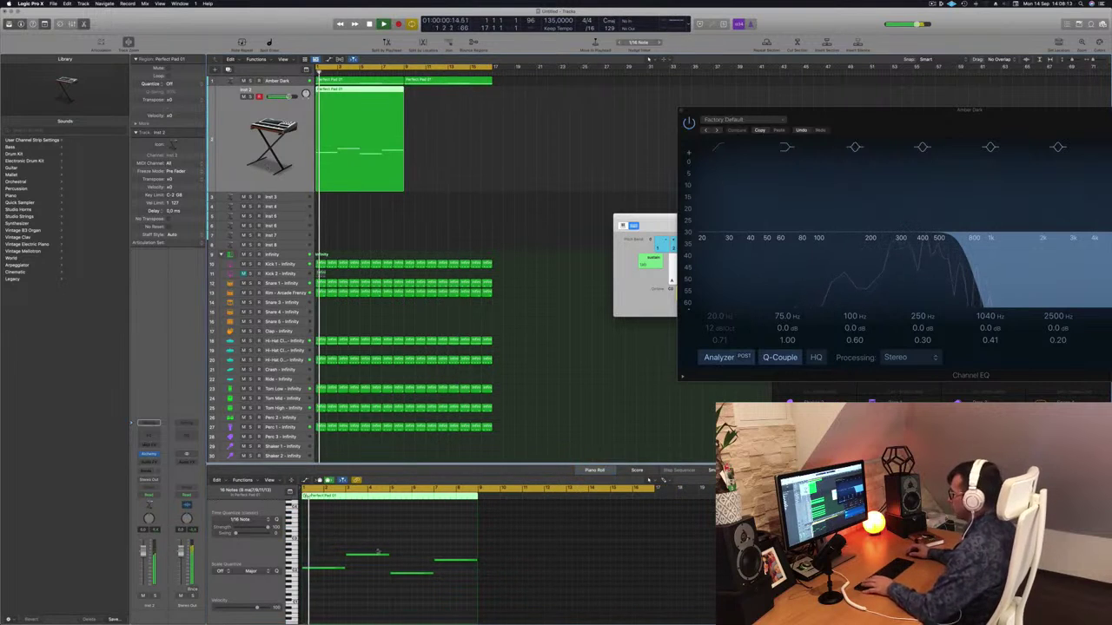
pyautogui.press('space')
pyautogui.scroll(2, 346, 530)
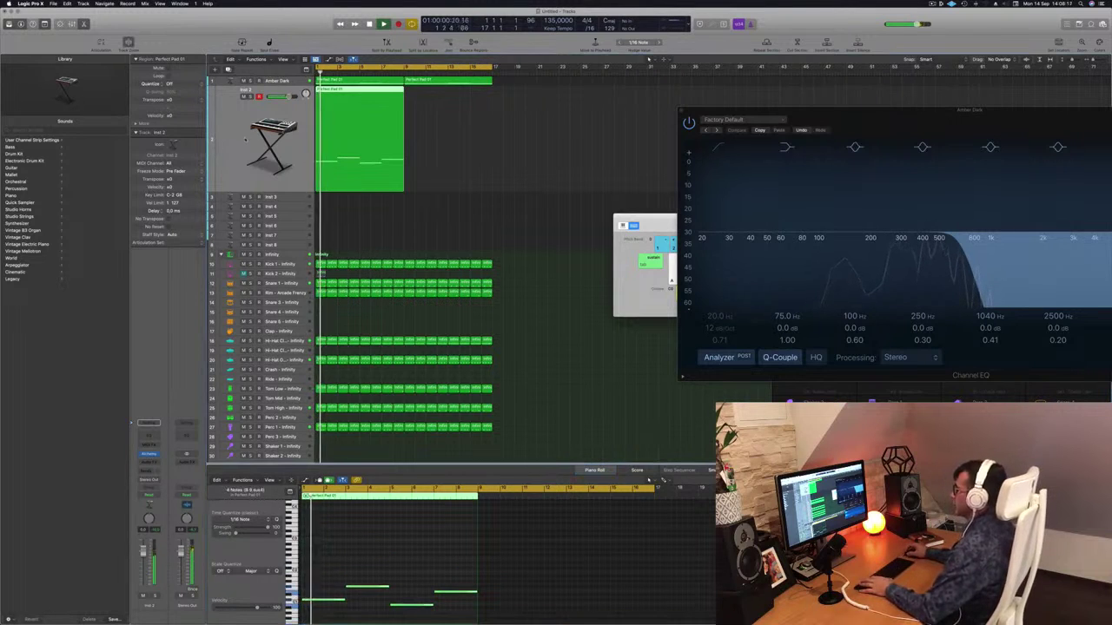
# Step: Select the four bass notes in the Inst 2 region and shorten each to less than half a bar
pyautogui.scroll(5, 412, 577)
pyautogui.moveTo(365, 569); pyautogui.dragTo(611, 618)
pyautogui.press('space')
pyautogui.press('space')
pyautogui.scroll(3, 391, 566)
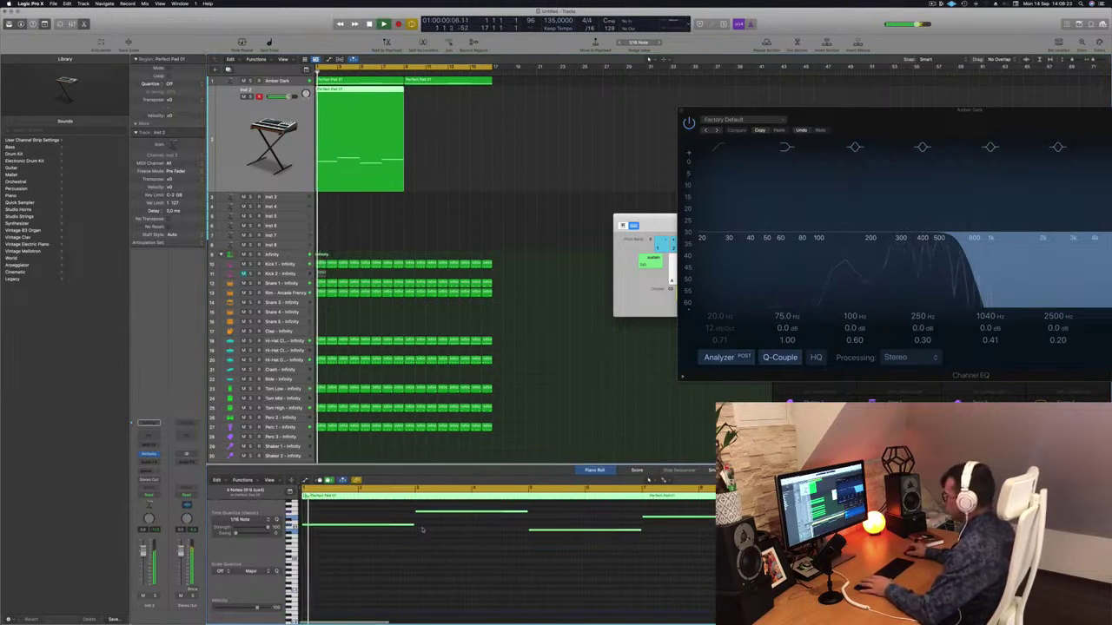
pyautogui.moveTo(413, 526); pyautogui.dragTo(320, 527)
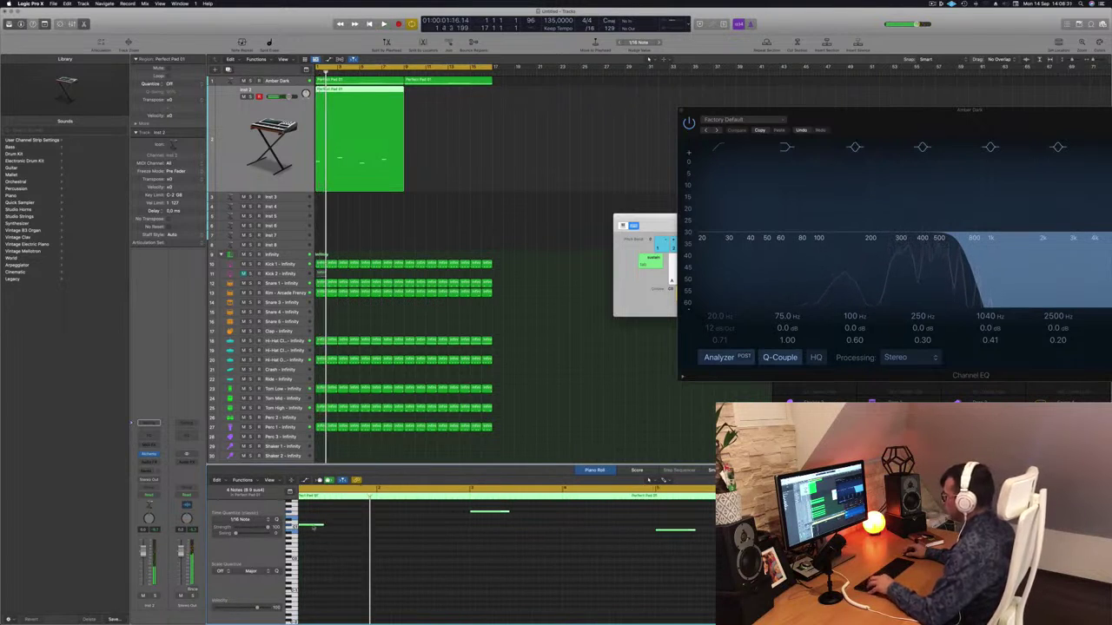
# Step: Add two short repeats after each of the four bass notes and play the new bass rhythm from the start
pyautogui.moveTo(332, 531)
pyautogui.mouseDown()
pyautogui.moveTo(368, 529)
pyautogui.moveTo(341, 527)
pyautogui.moveTo(352, 532)
pyautogui.mouseUp()
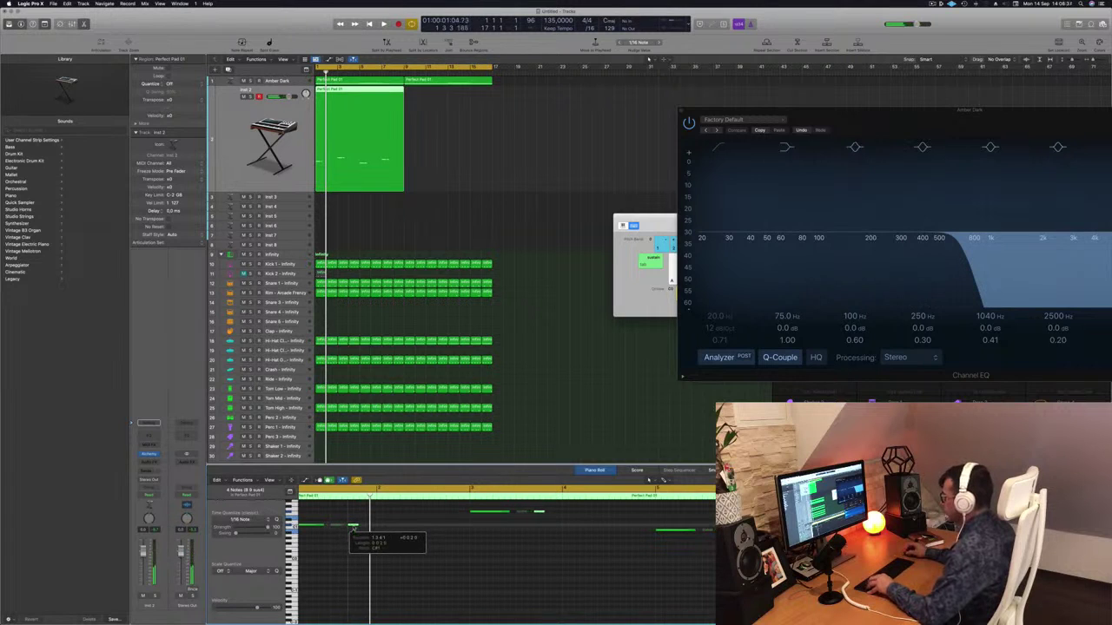
pyautogui.press('space')
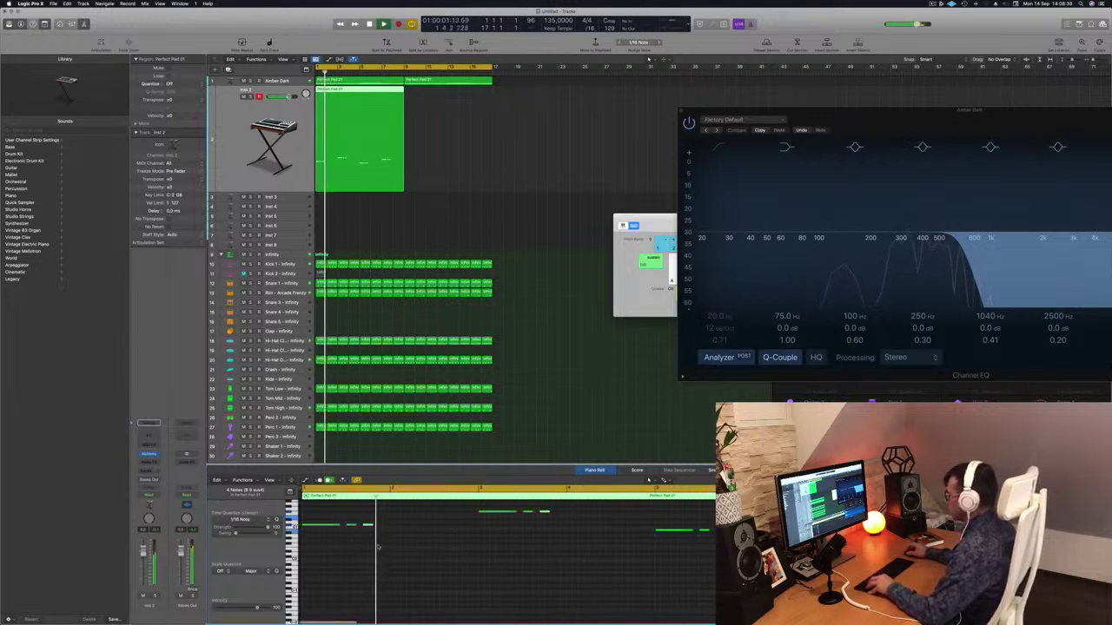
pyautogui.press('Return')
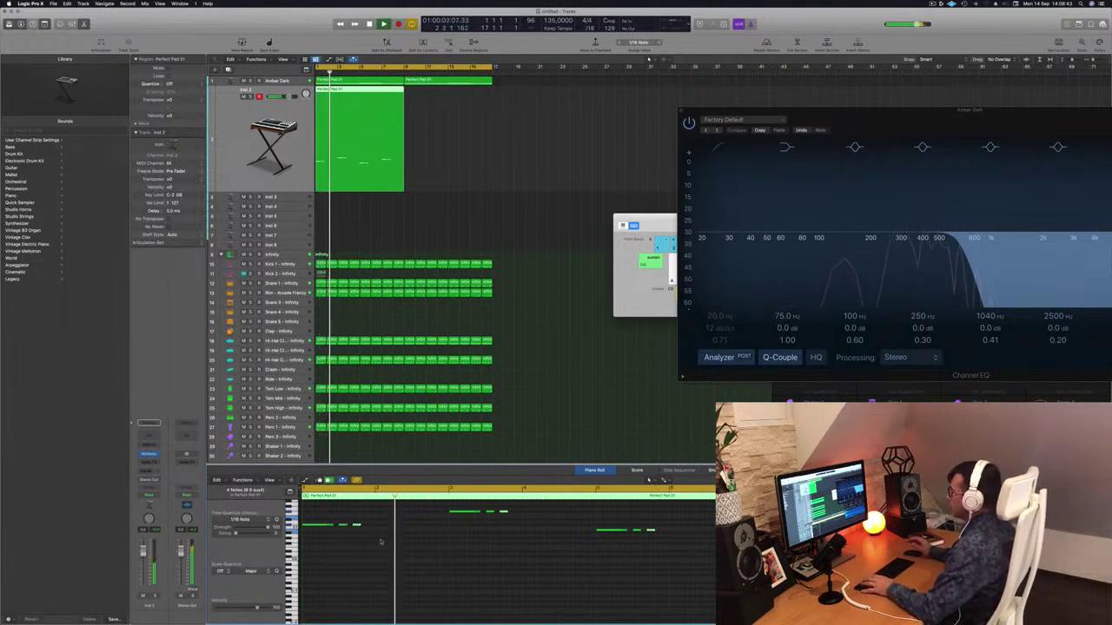
pyautogui.press('Return')
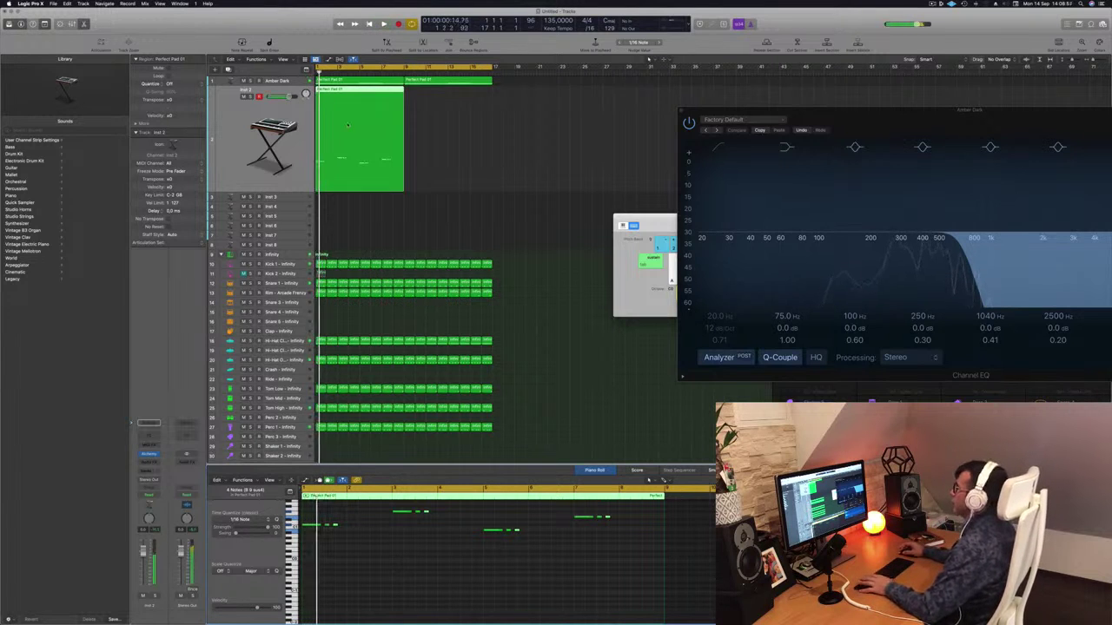
# Step: Copy the Inst 2 bass region directly after itself so it extends to bar 17, and play the arrangement from the start
pyautogui.moveTo(349, 90); pyautogui.dragTo(435, 90)
pyautogui.press('Return')
pyautogui.click(274, 144)
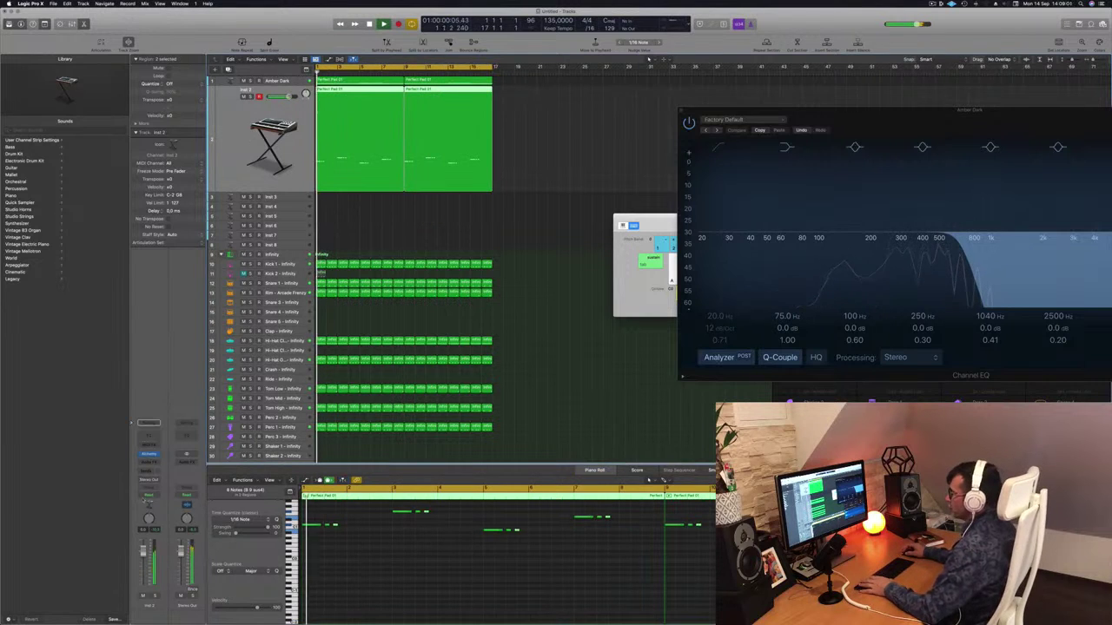
# Step: Open Alchemy on the Inst 2 track, load the 70s Synth Intro preset from the Bass category, and play it from the start
pyautogui.click(151, 455)
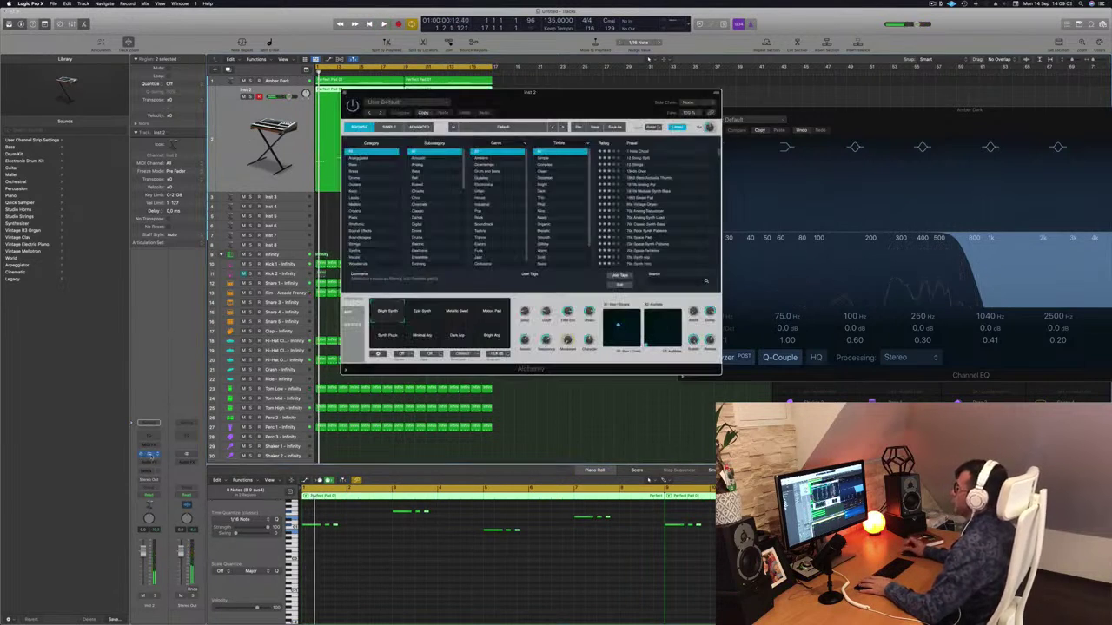
pyautogui.moveTo(573, 100); pyautogui.dragTo(658, 158)
pyautogui.click(479, 216)
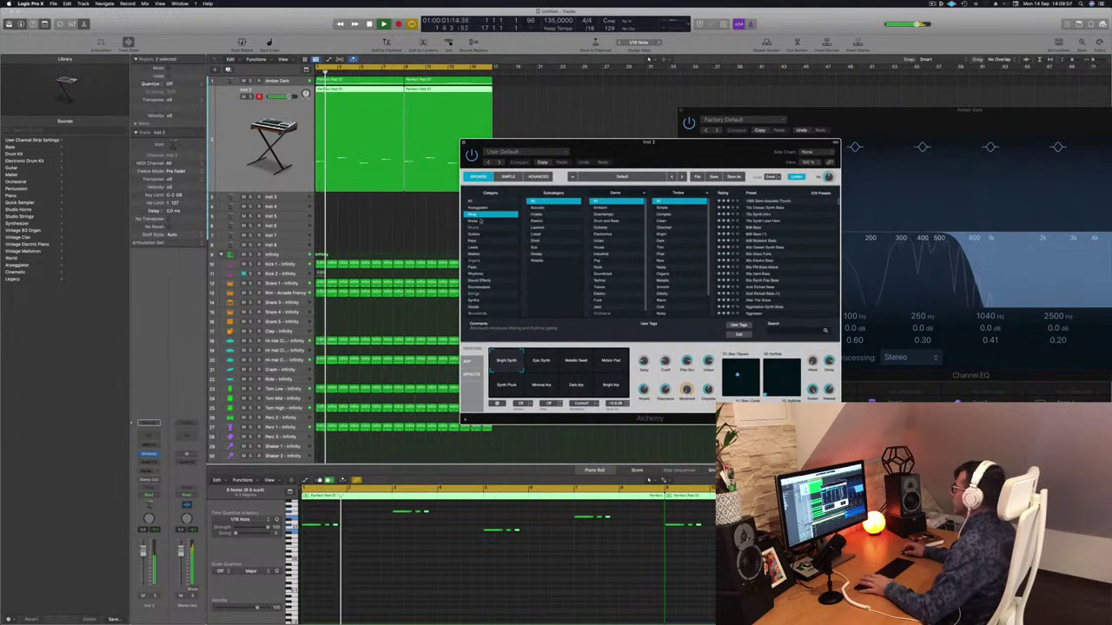
pyautogui.press('space')
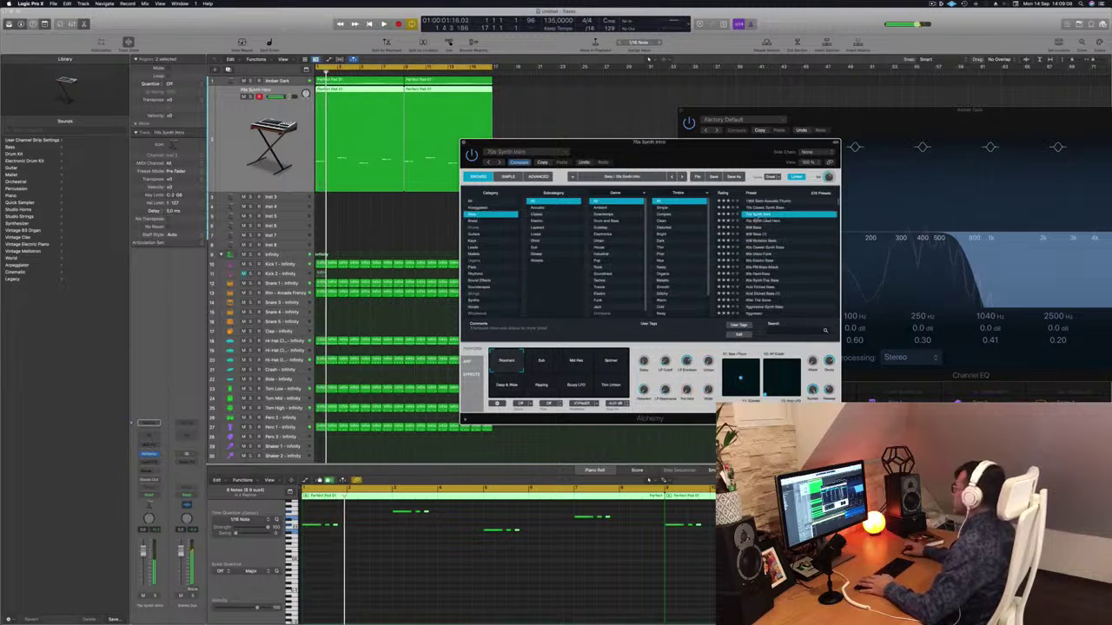
pyautogui.moveTo(710, 152); pyautogui.dragTo(725, 134)
pyautogui.press('space')
pyautogui.press('space')
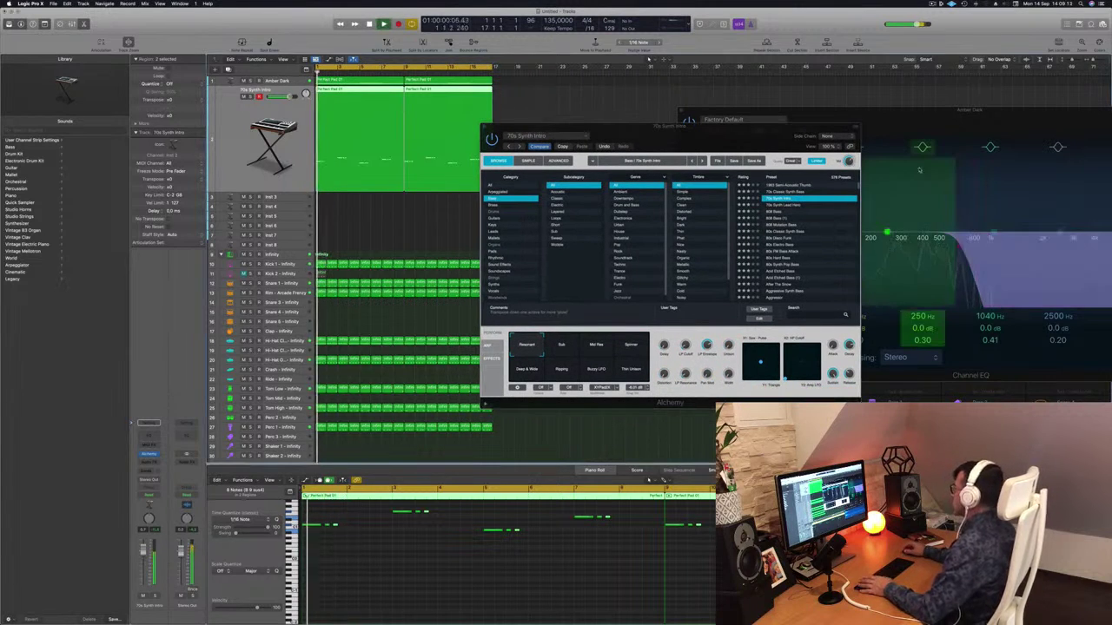
# Step: Audition the 70s Synth Intro variations Sub, Mid Res, Spinner, Deep & Wide, Ripping, Buzzy LFO and Thin Unison, and return to Resonant
pyautogui.click(560, 349)
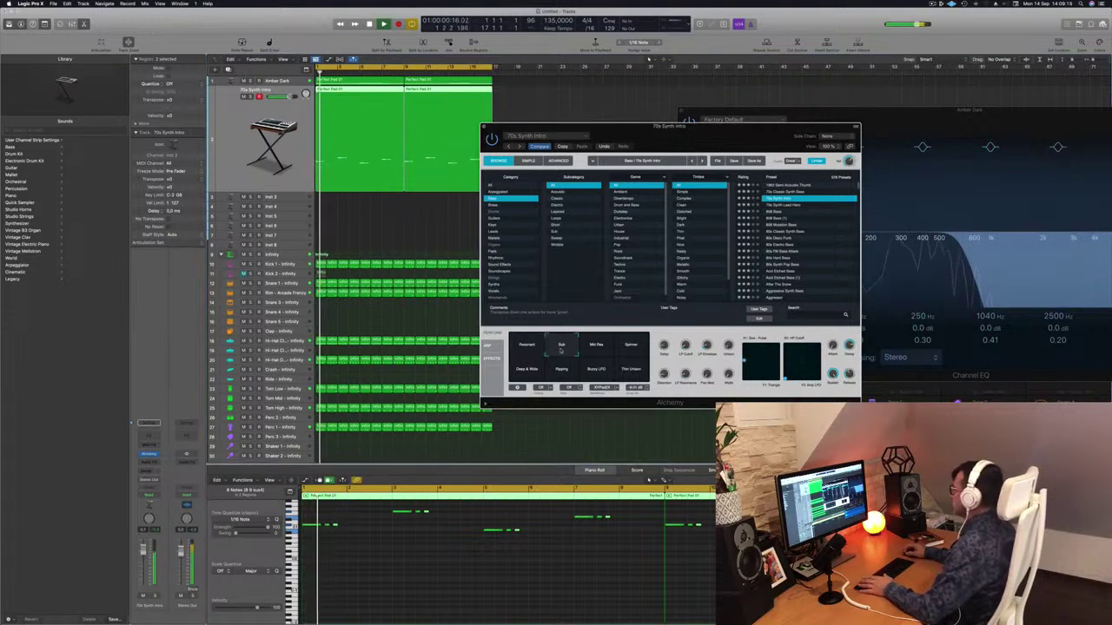
pyautogui.click(598, 348)
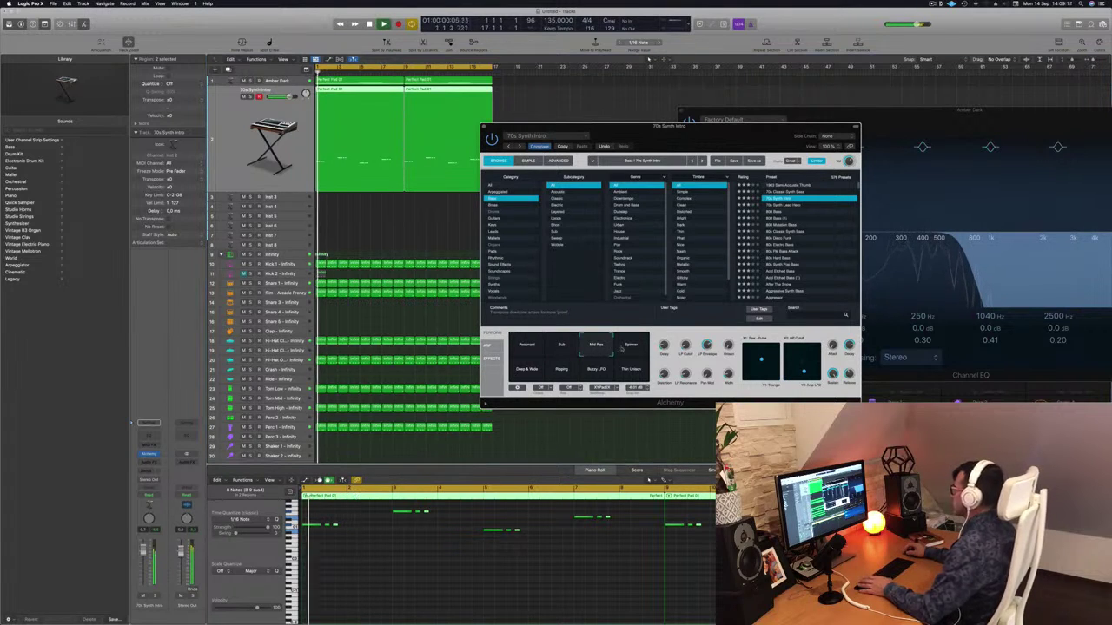
pyautogui.click(630, 348)
pyautogui.click(535, 370)
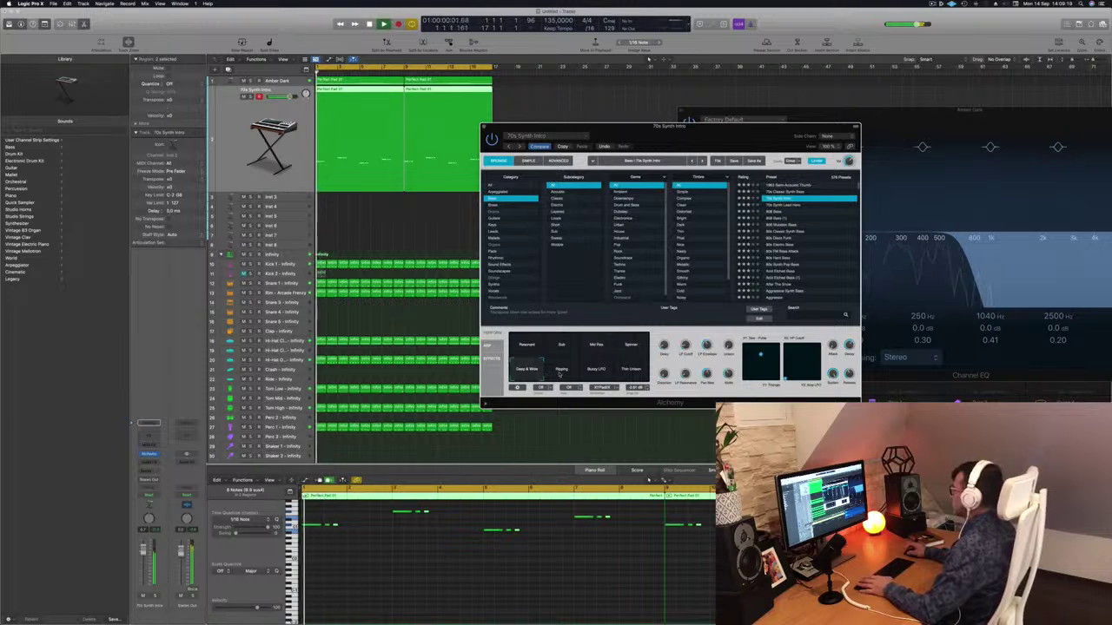
pyautogui.click(561, 372)
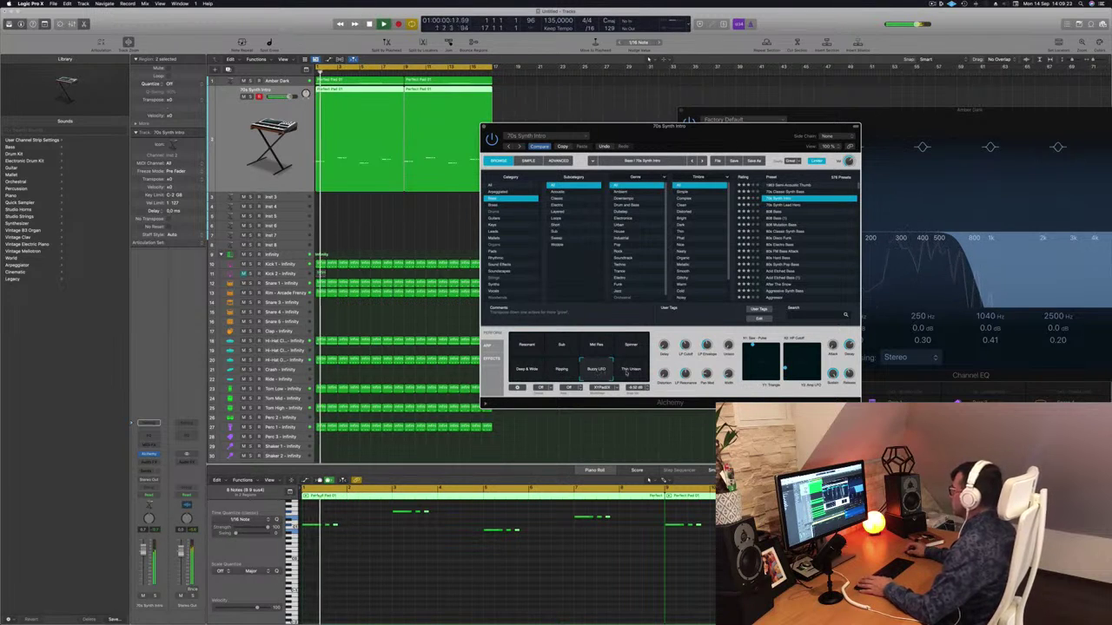
pyautogui.click(628, 372)
pyautogui.click(561, 372)
pyautogui.click(527, 370)
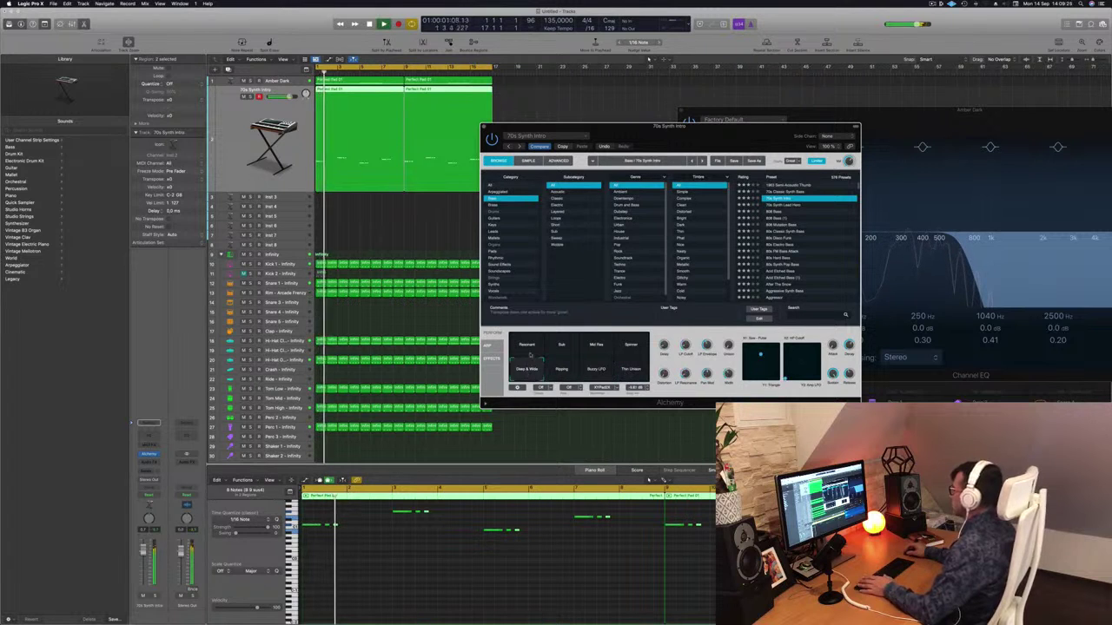
pyautogui.click(526, 348)
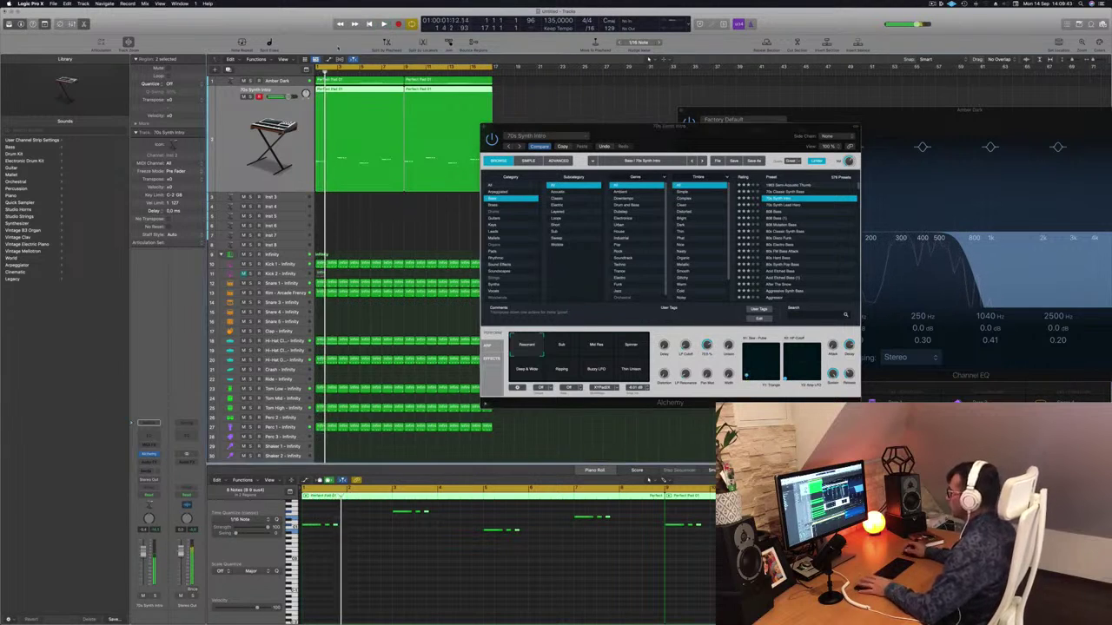
# Step: Listen to the arrangement from the start with the Amber Dark track selected and the 70s Synth Intro plug-in window moved clear of the regions
pyautogui.moveTo(637, 127); pyautogui.dragTo(658, 118)
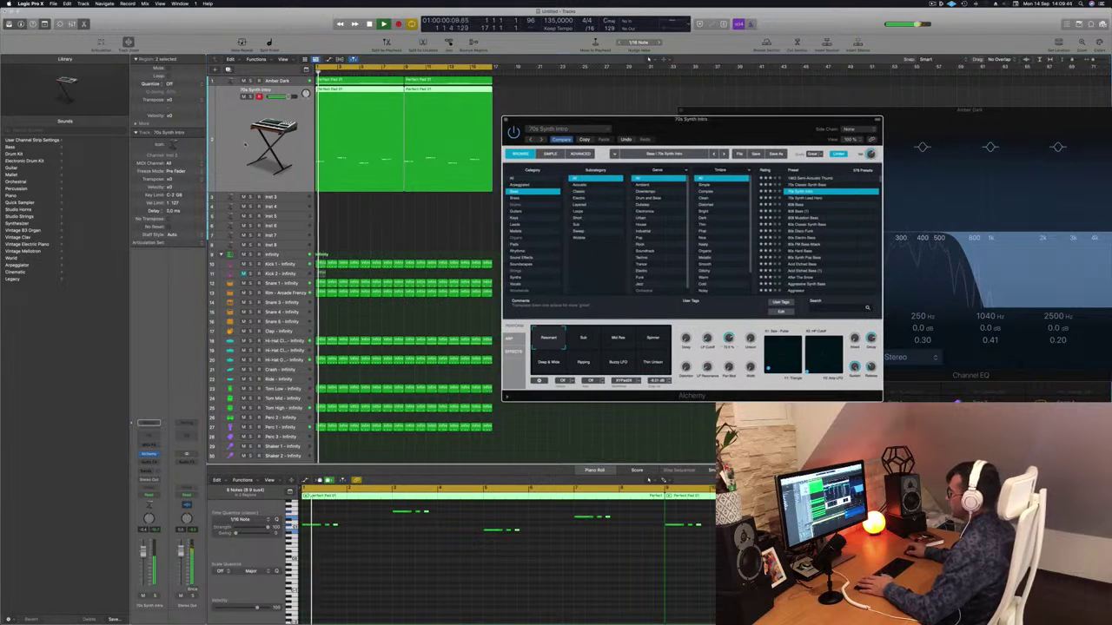
pyautogui.click(276, 255)
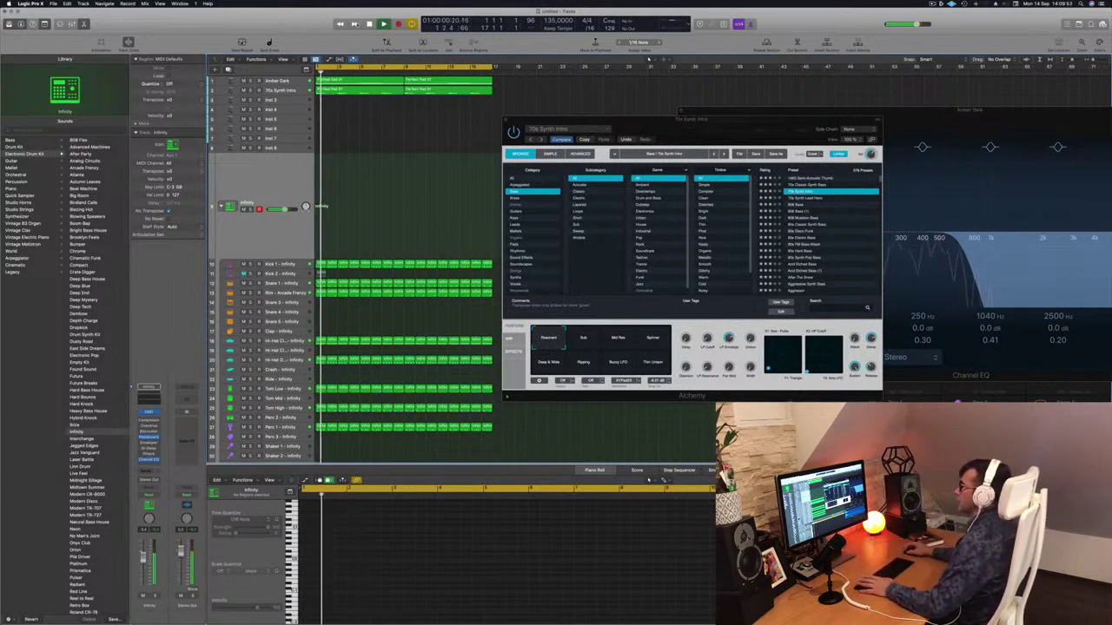
pyautogui.click(286, 81)
pyautogui.press('Return')
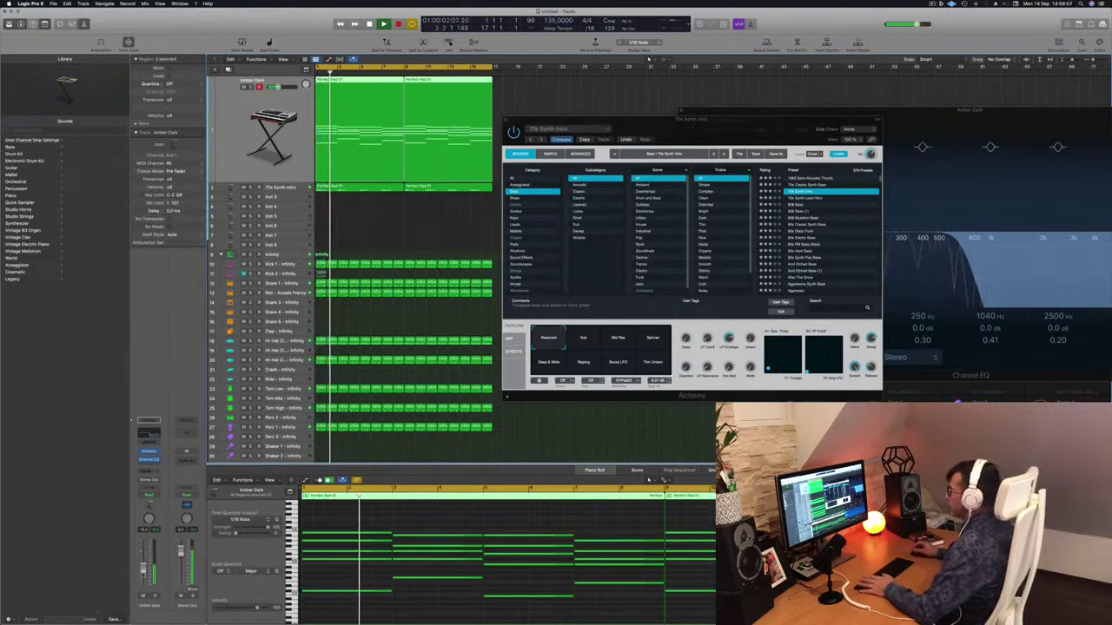
pyautogui.press('Return')
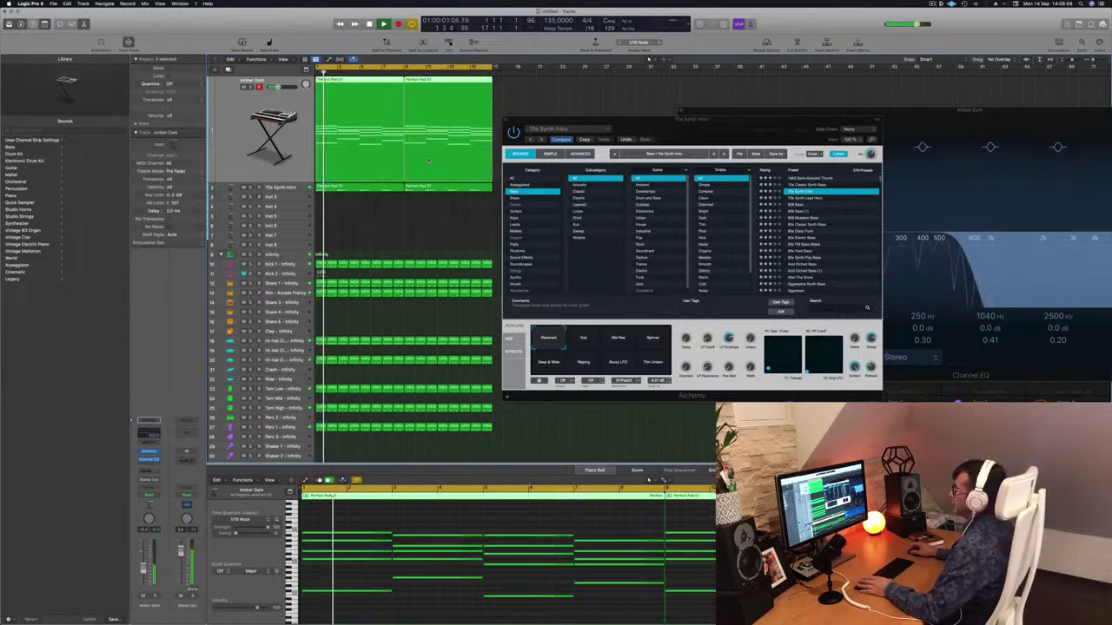
pyautogui.moveTo(710, 119); pyautogui.dragTo(1011, 116)
pyautogui.press('Return')
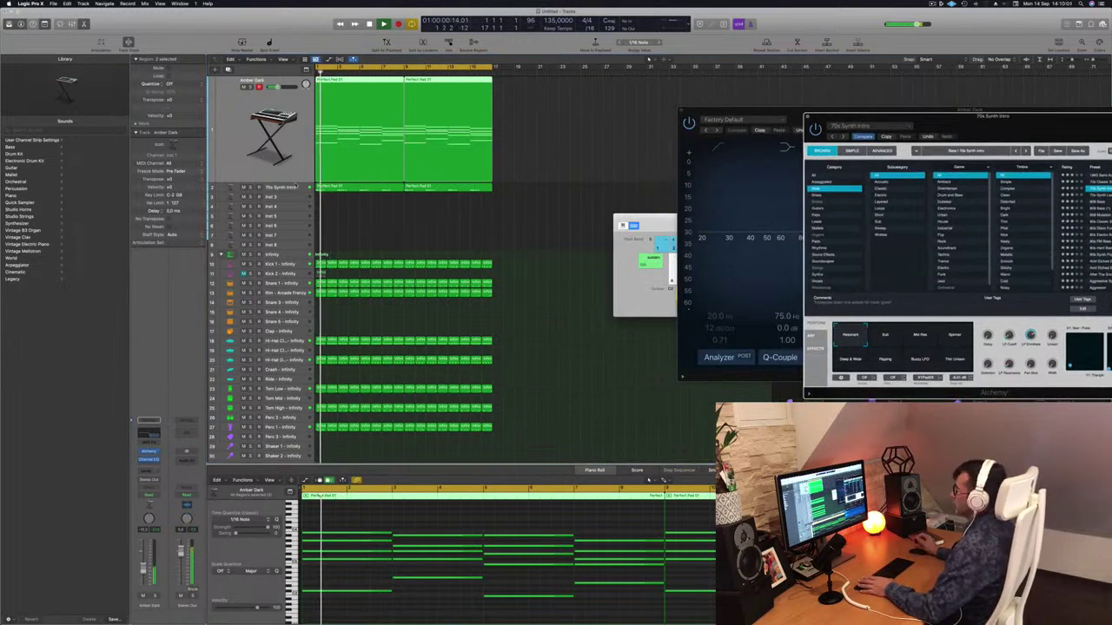
# Step: Duplicate the 70s Synth Intro track and move or copy both of its bass regions onto the new track, keeping the originals
pyautogui.press('Down')
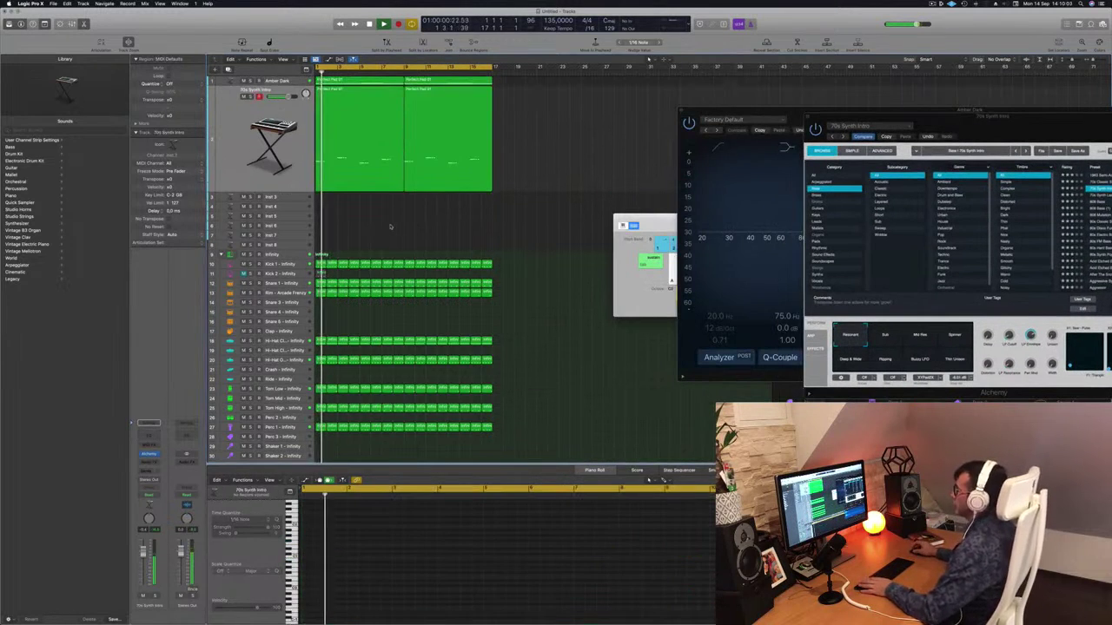
pyautogui.click(355, 130)
pyautogui.press('Return')
pyautogui.click(261, 114)
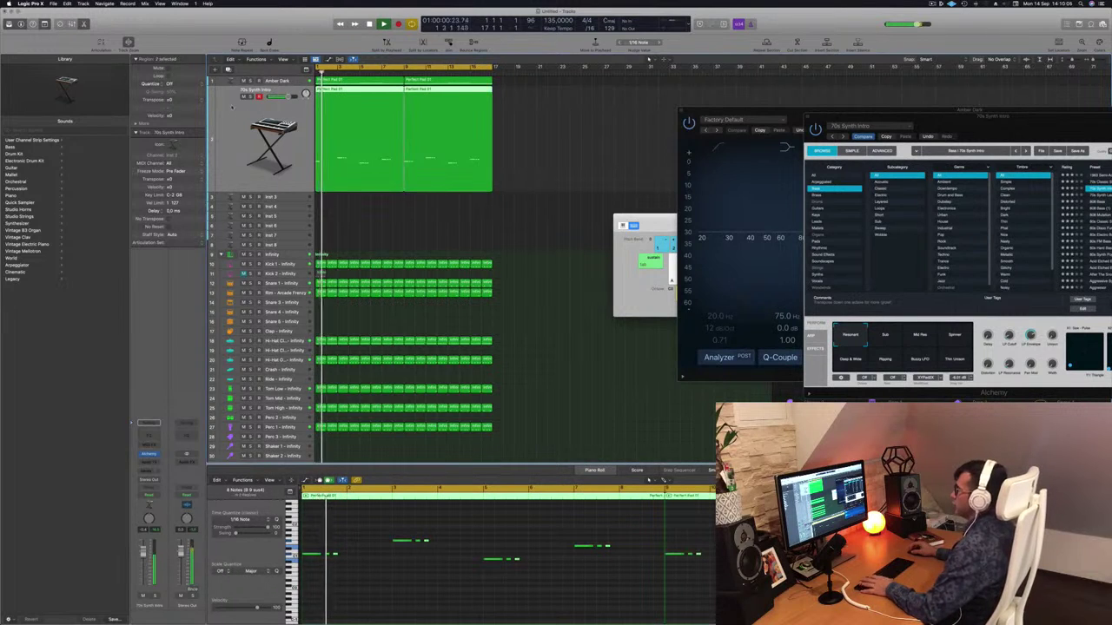
pyautogui.press('Return')
pyautogui.press('super+d')
pyautogui.click(399, 111)
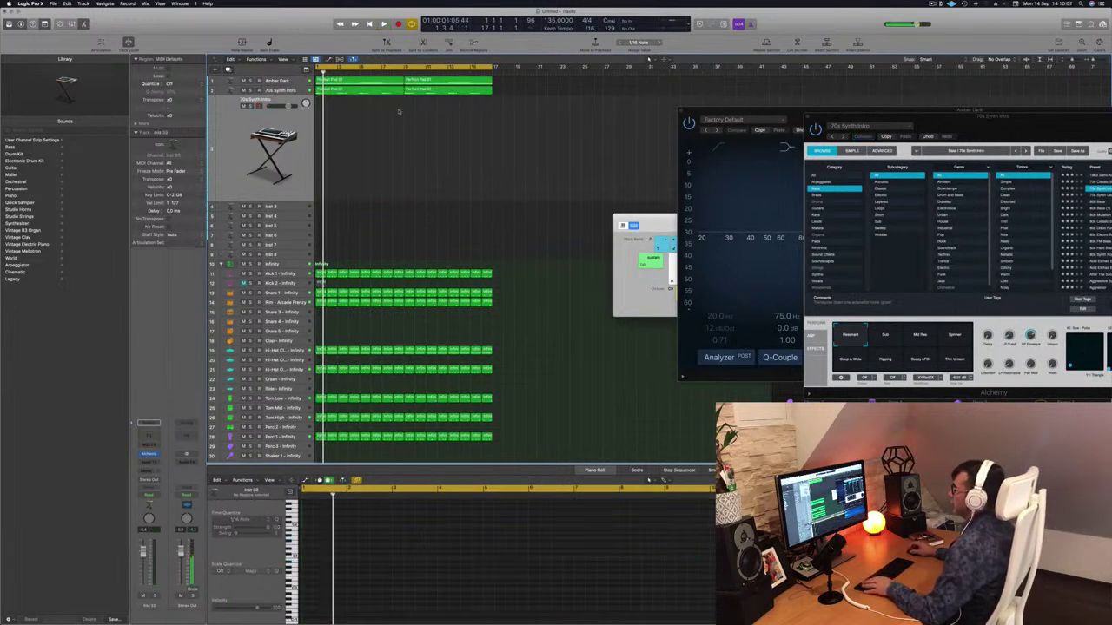
pyautogui.click(365, 91)
pyautogui.moveTo(364, 105); pyautogui.dragTo(457, 93)
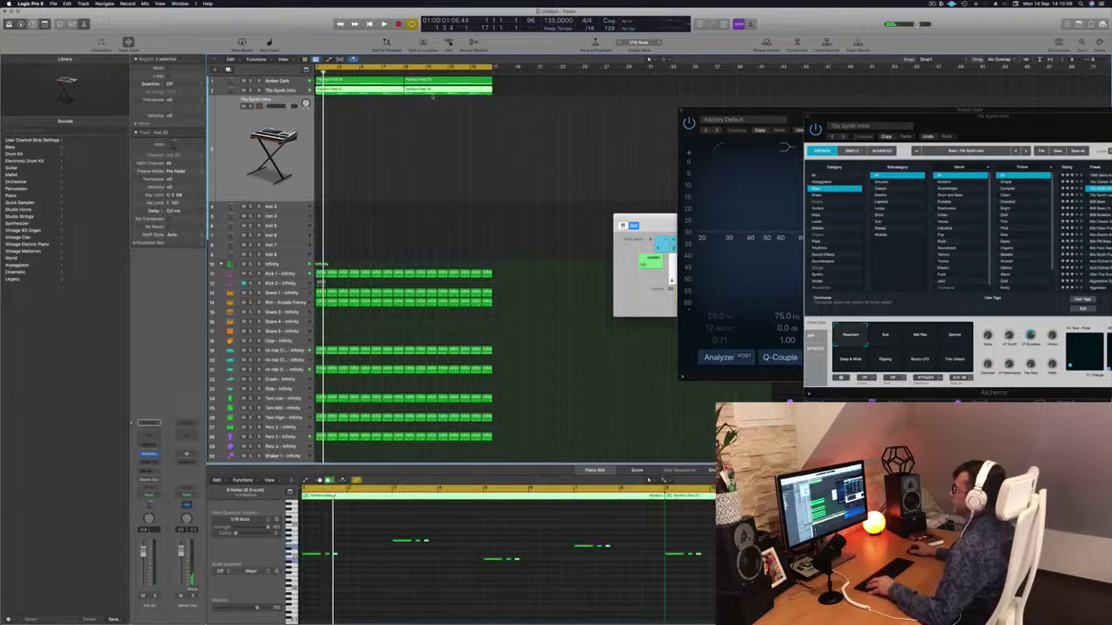
pyautogui.moveTo(380, 91); pyautogui.dragTo(382, 105)
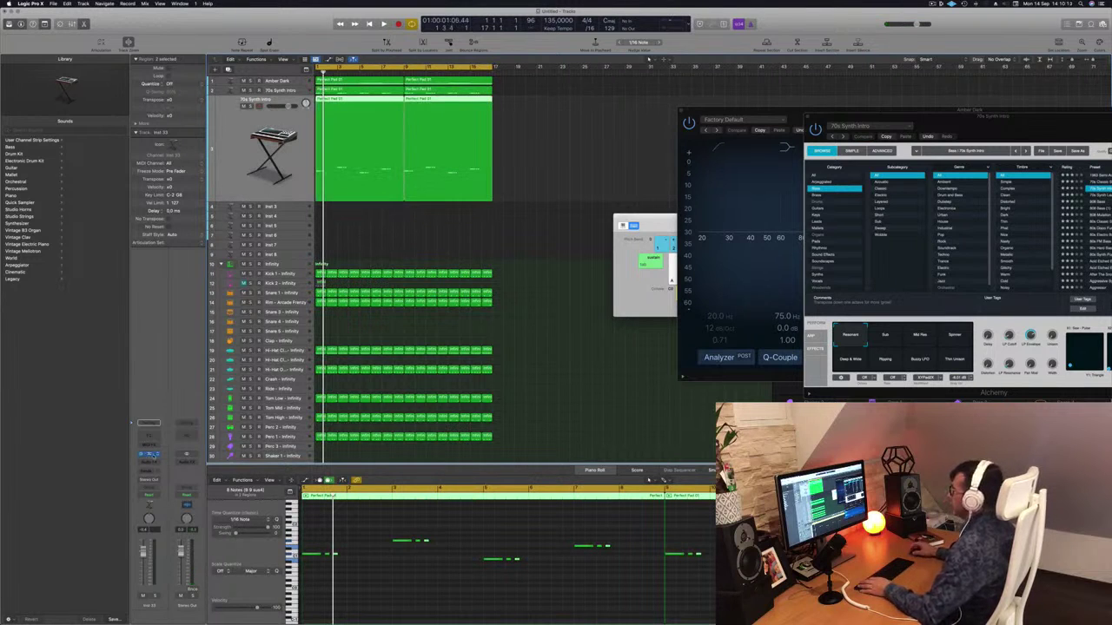
# Step: Open Alchemy on the duplicated track, load Acid Etched Bass, lower the track volume, and play from the start
pyautogui.click(152, 455)
pyautogui.moveTo(583, 103); pyautogui.dragTo(764, 165)
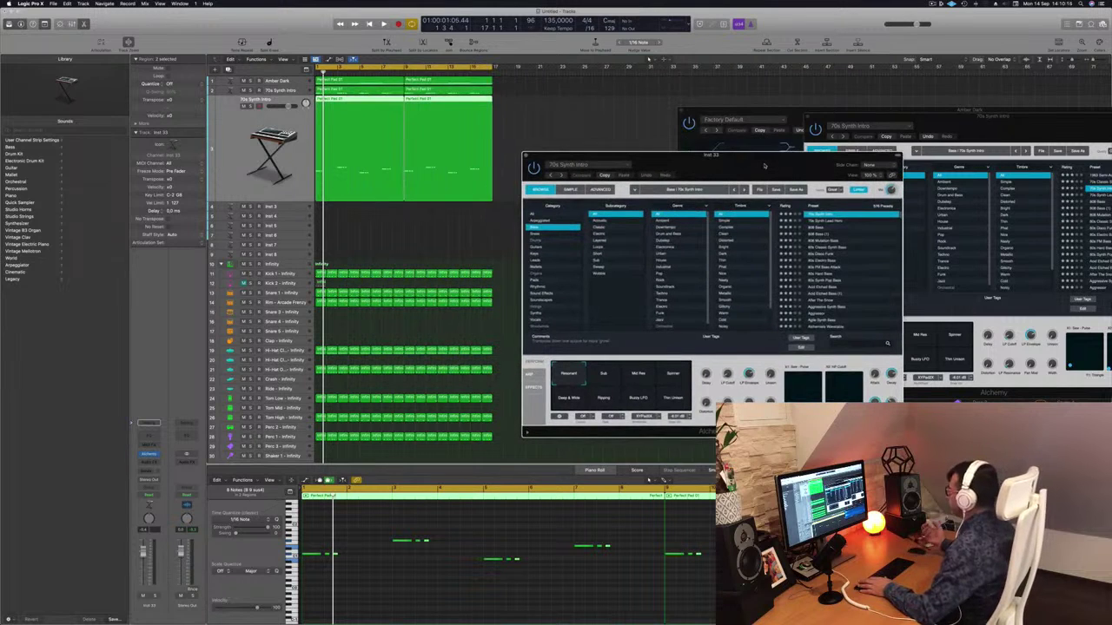
pyautogui.click(832, 286)
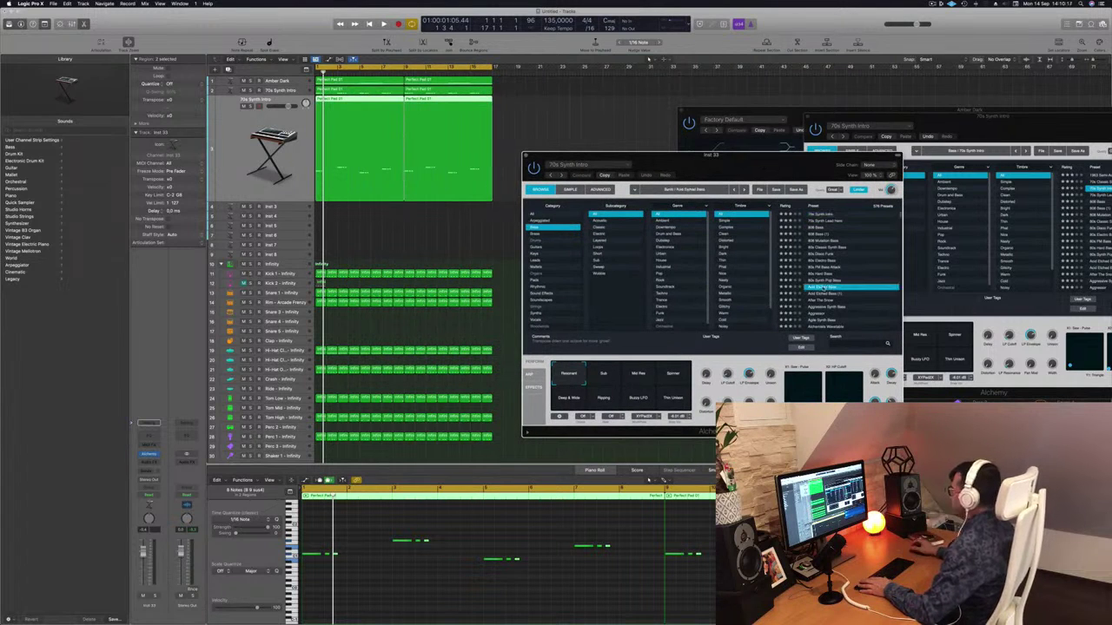
pyautogui.press('space')
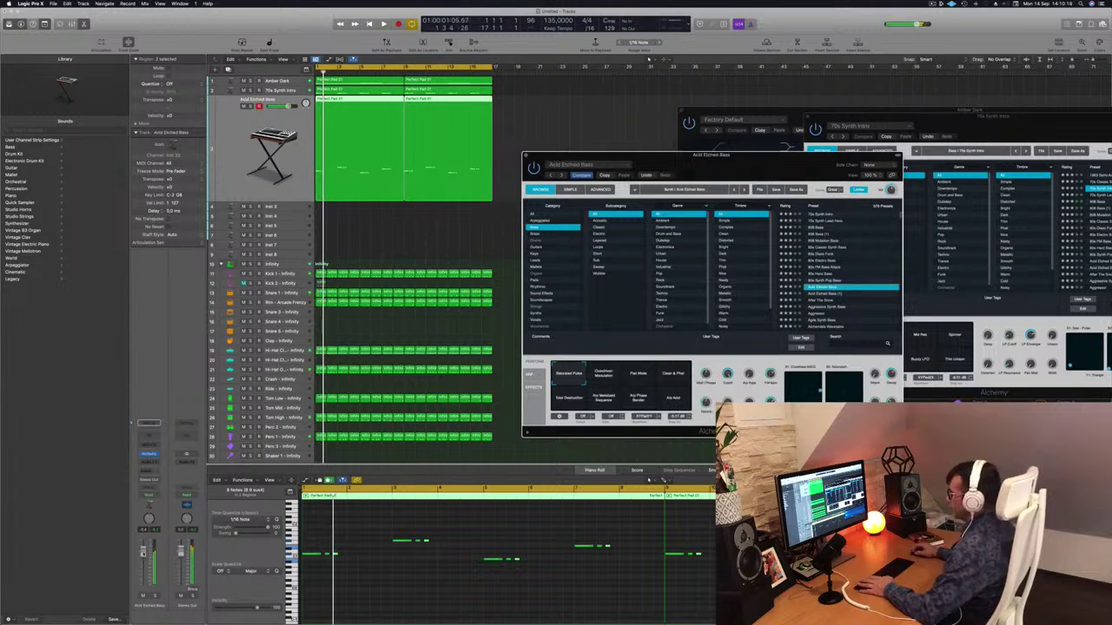
pyautogui.press('space')
pyautogui.press('space')
pyautogui.press('space')
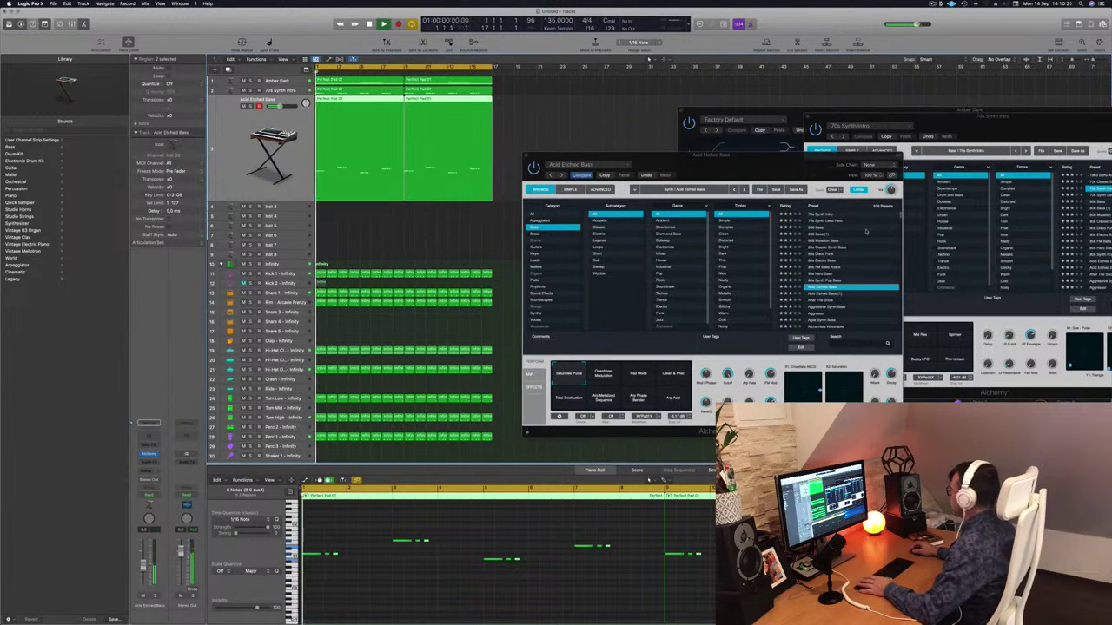
# Step: Audition After The Snow on the duplicated track, reduce the track volume further, and load the Aggressive Synth Bass preset
pyautogui.press('Down')
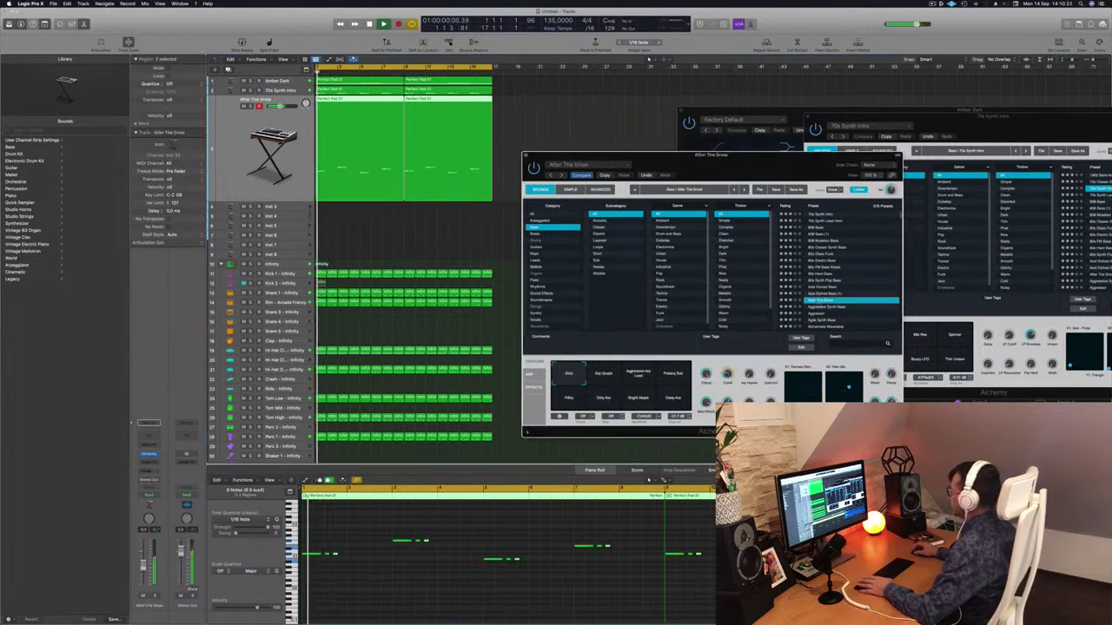
pyautogui.press('space')
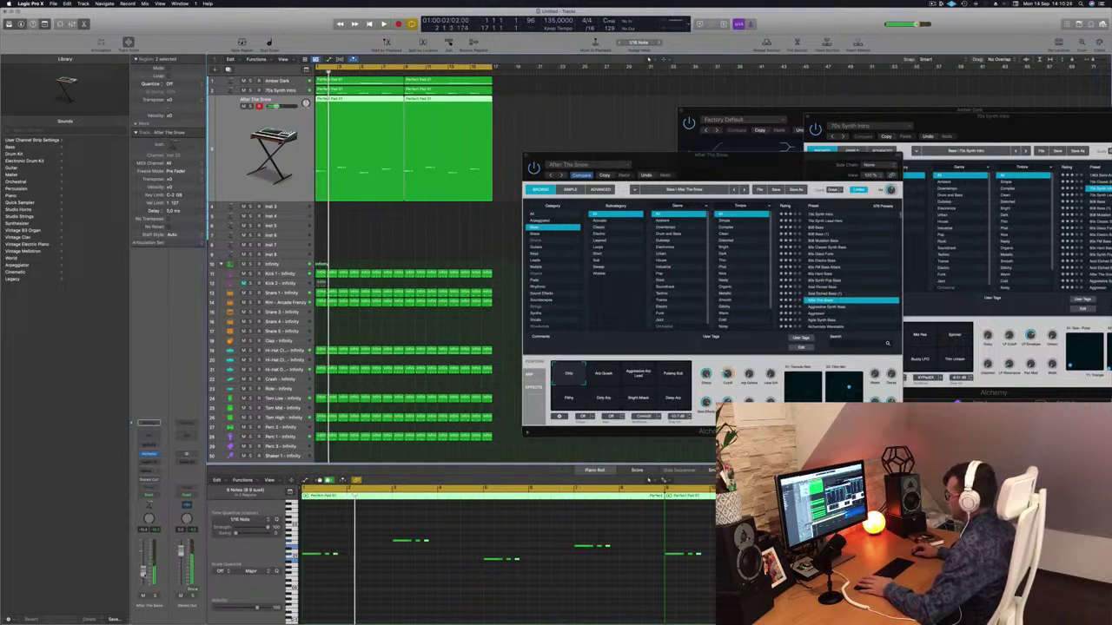
pyautogui.press('space')
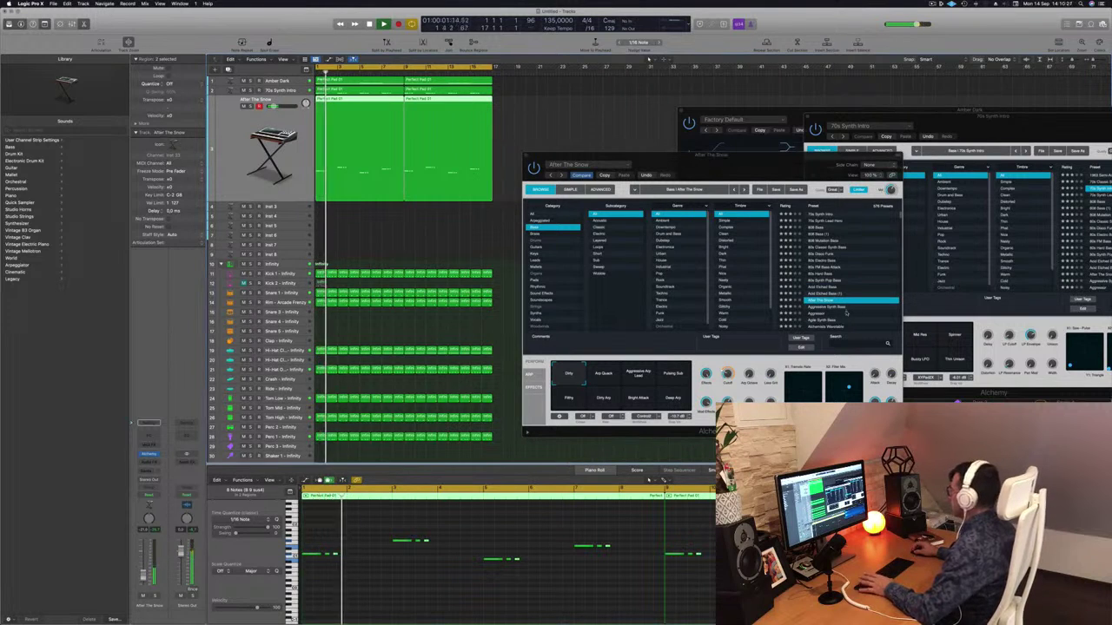
pyautogui.click(832, 308)
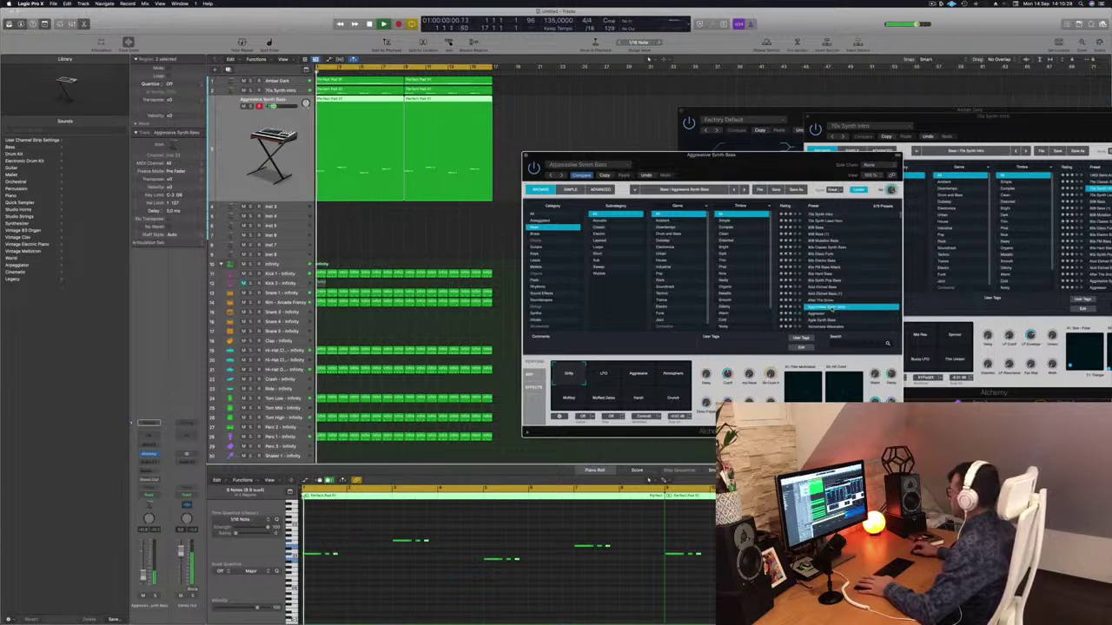
# Step: Raise the duplicated bass track's volume slightly and audition the Aggressor, Agile Synth Bass, Alchemists Wavetable and Alloy presets in Alchemy
pyautogui.moveTo(143, 576); pyautogui.dragTo(143, 568)
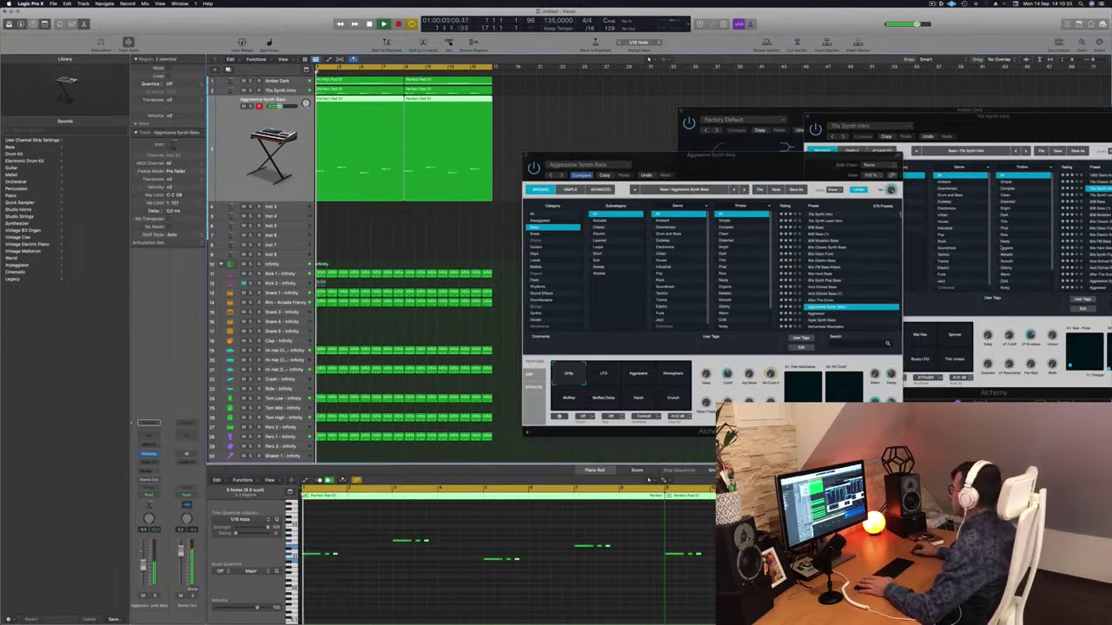
pyautogui.click(817, 315)
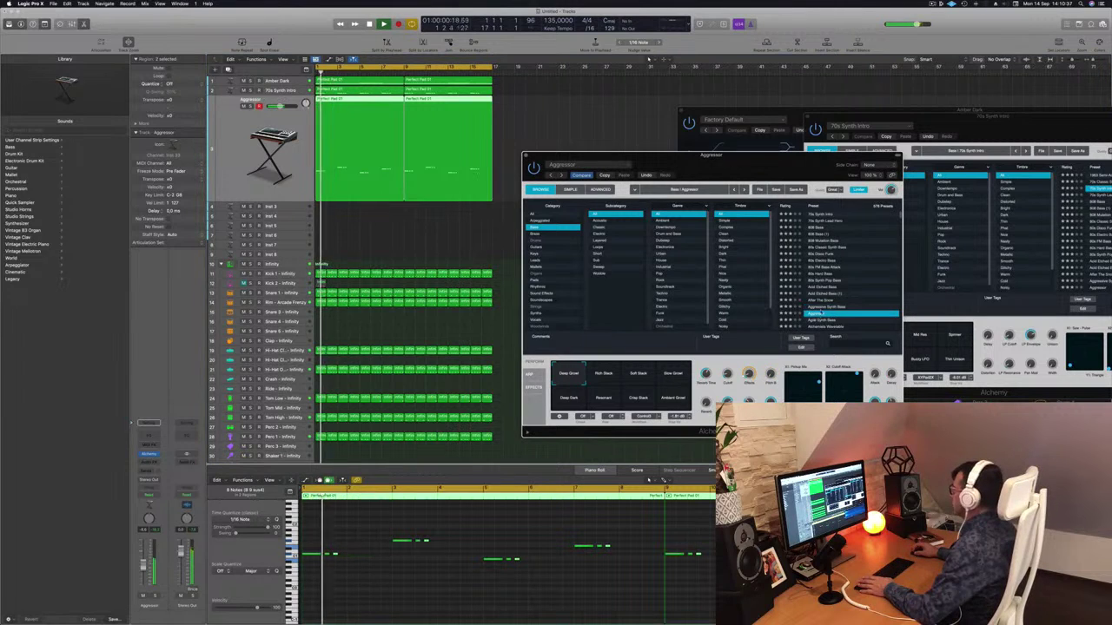
pyautogui.scroll(-5, 831, 312)
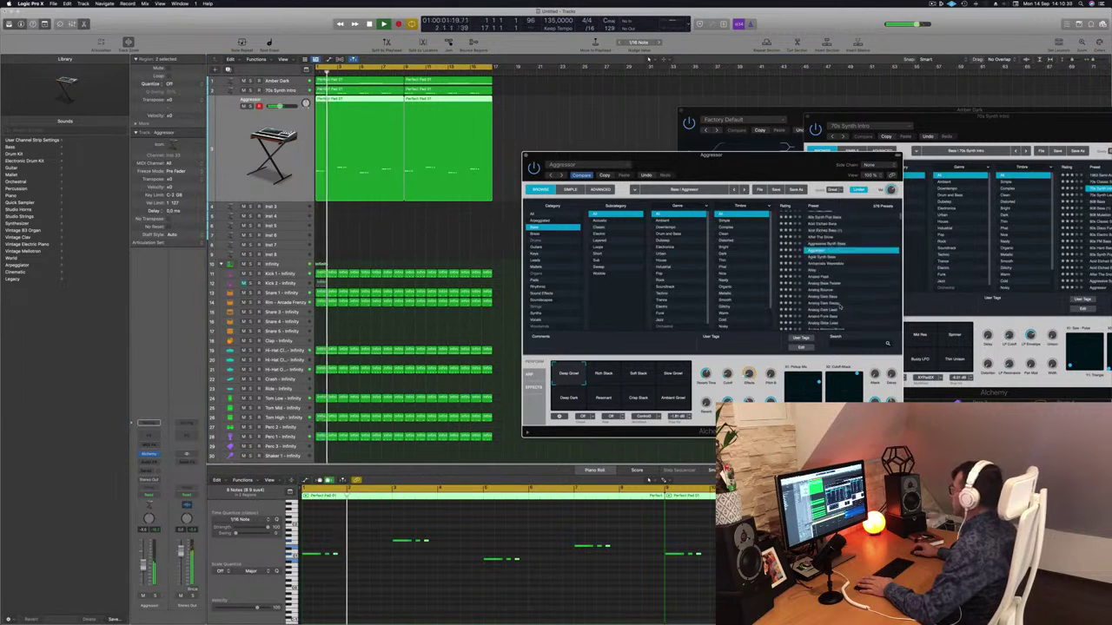
pyautogui.click(822, 233)
pyautogui.press('space')
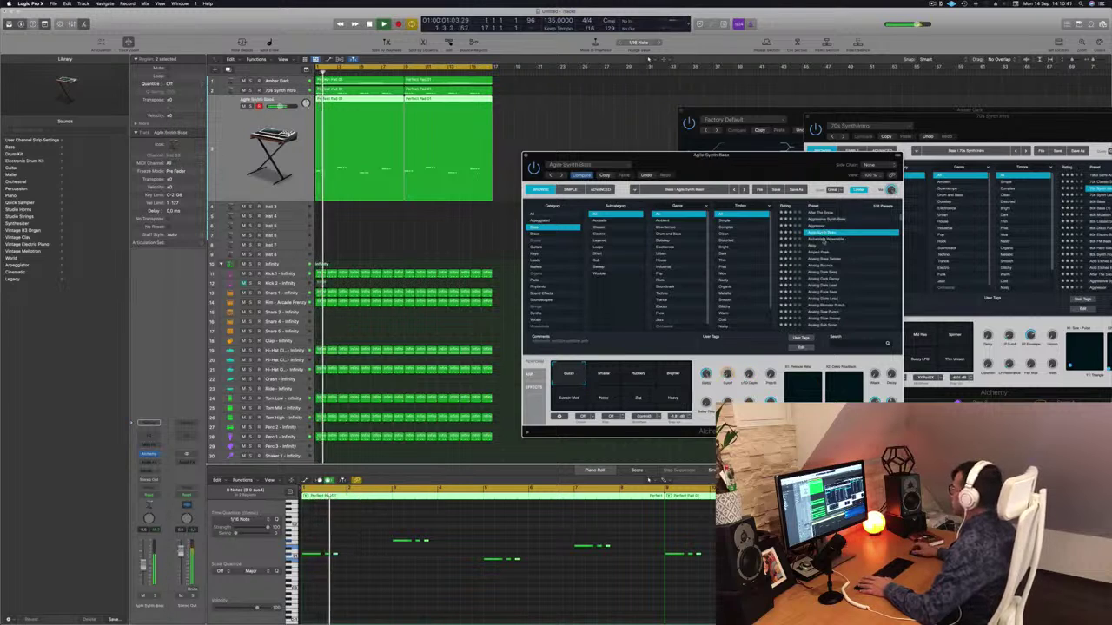
pyautogui.click(823, 240)
pyautogui.press('space')
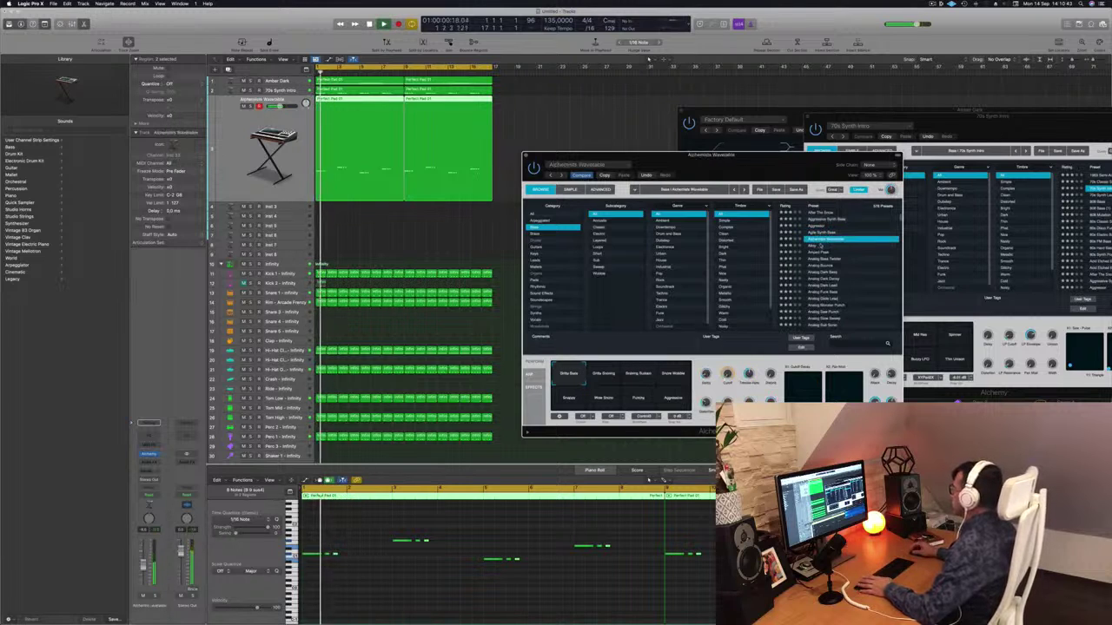
pyautogui.click(811, 247)
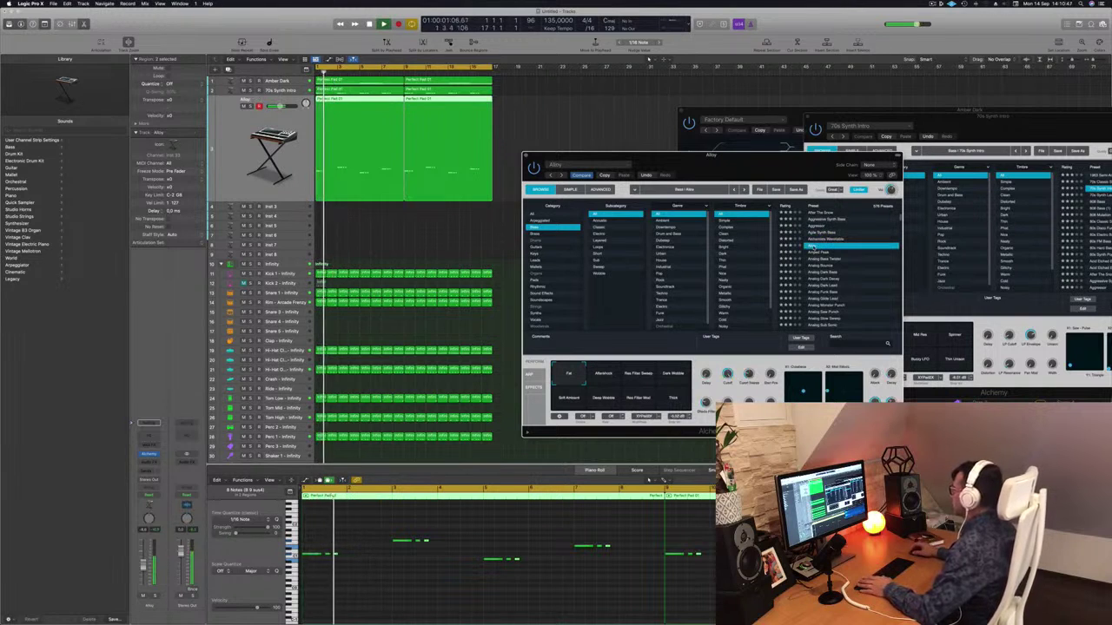
# Step: Compare the mix with the Alloy bass track muted and unmuted, and adjust the Cutoff Sweep control in Alchemy
pyautogui.moveTo(737, 172); pyautogui.dragTo(766, 169)
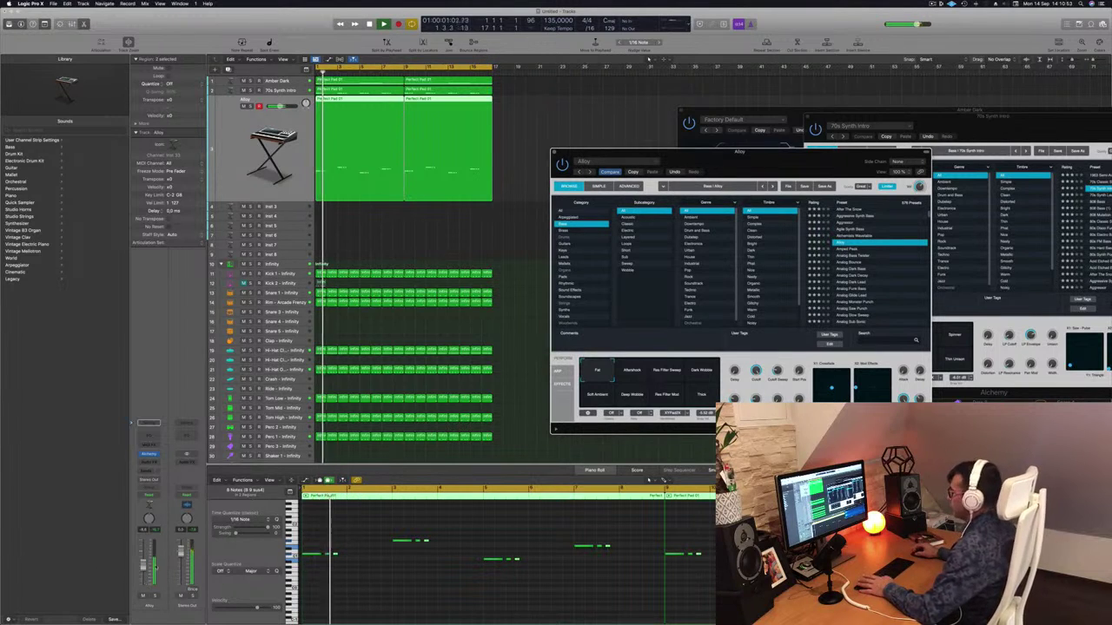
pyautogui.click(143, 596)
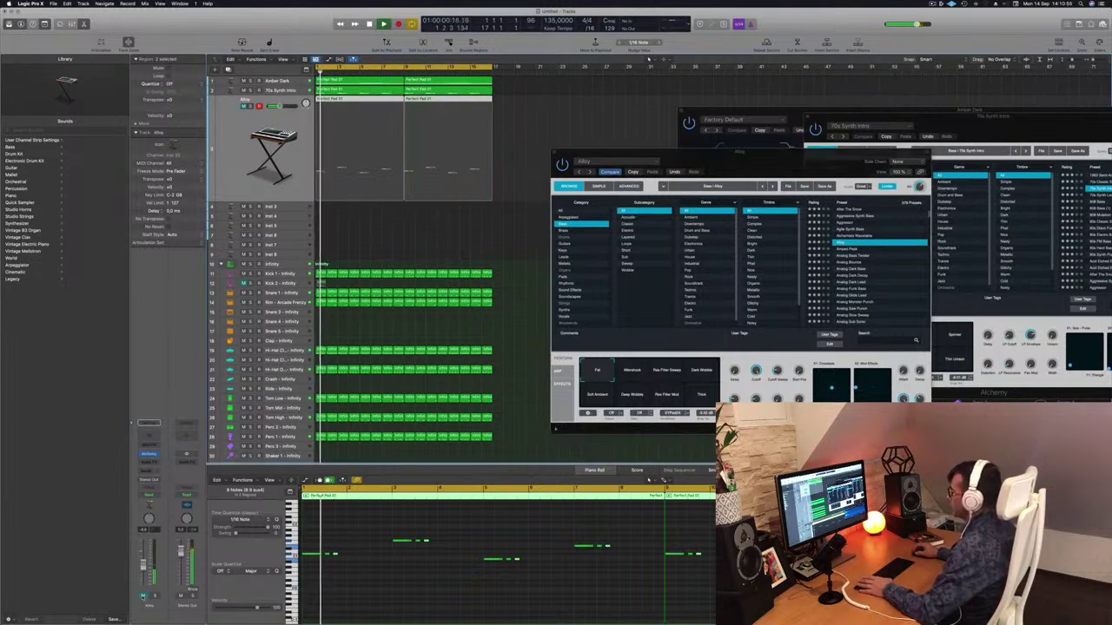
pyautogui.click(144, 596)
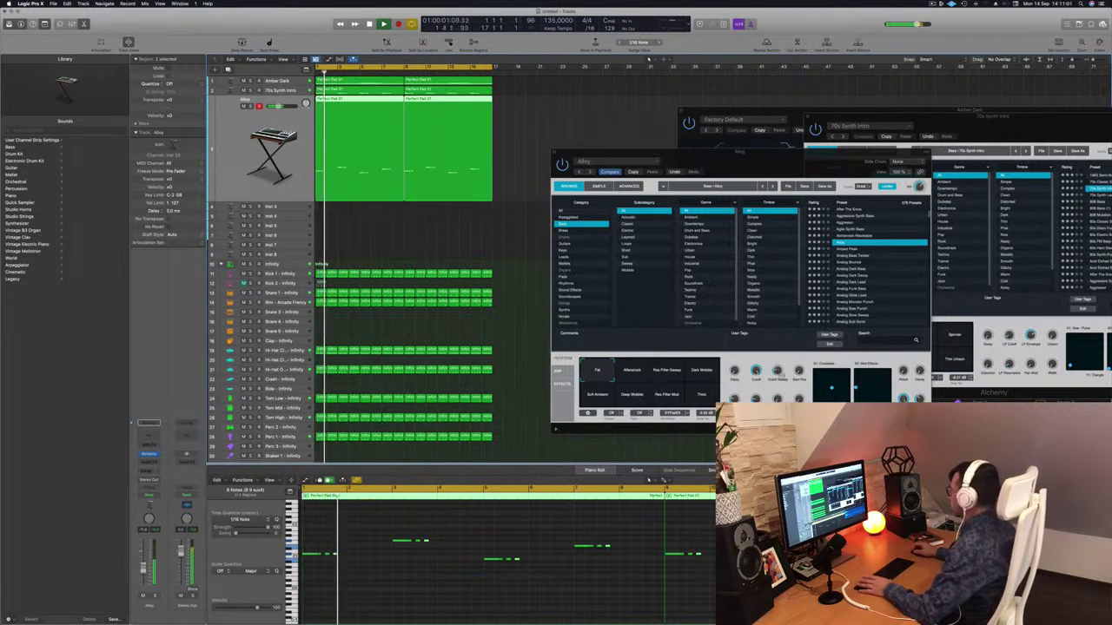
pyautogui.click(780, 366)
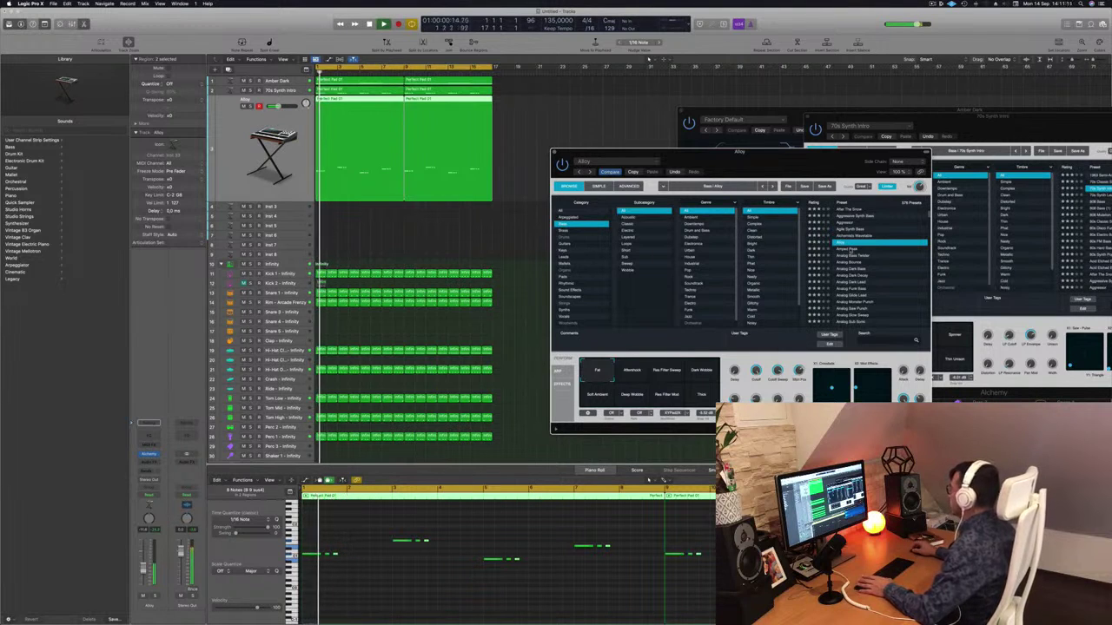
# Step: Audition Amped Peak, Analog Bass Twister and Analog Bounce, load Analog Dark Bass, and briefly solo the track to check it
pyautogui.press('Down')
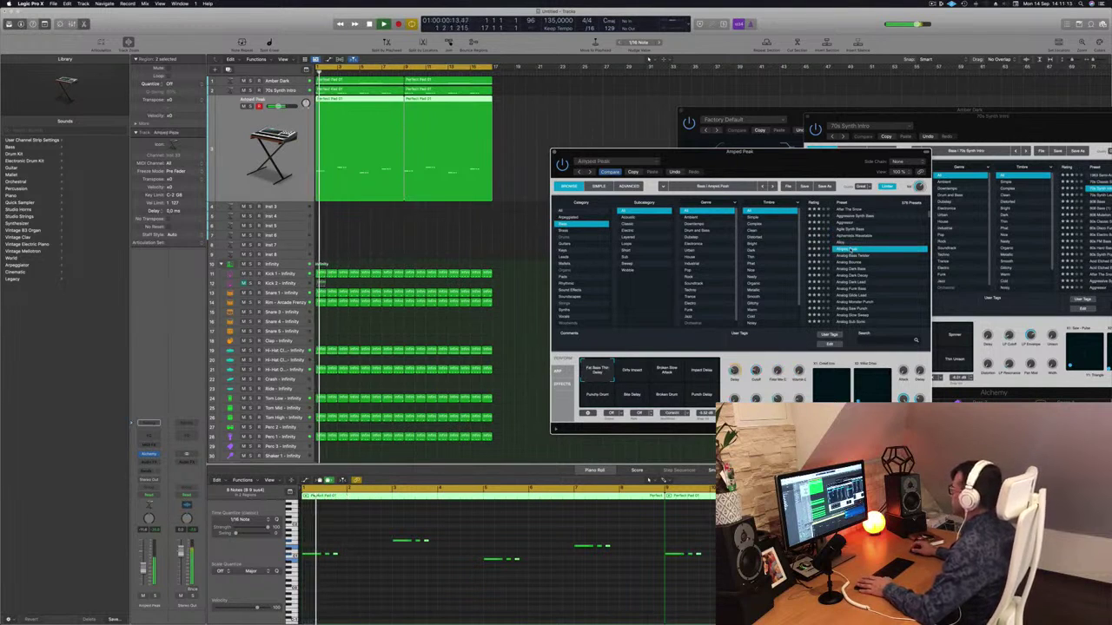
pyautogui.press('Down')
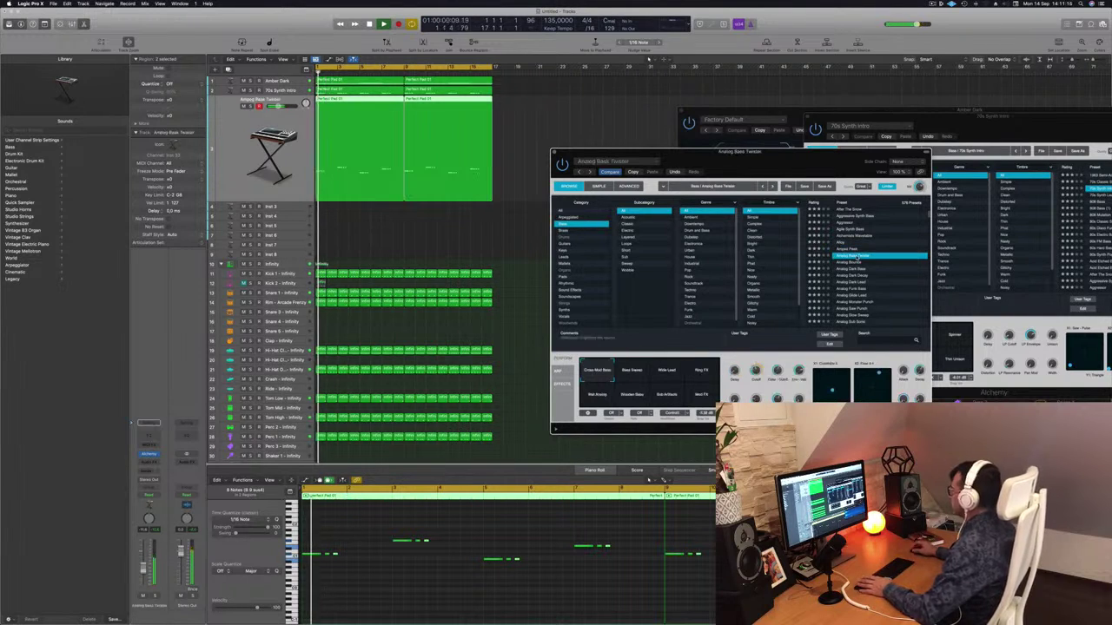
pyautogui.press('Down')
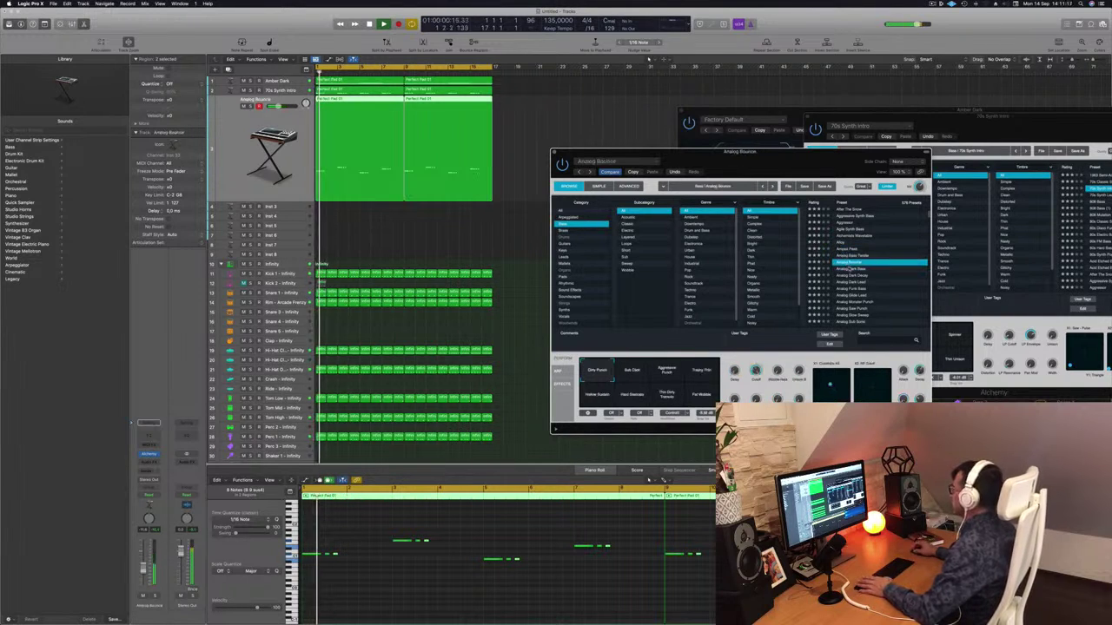
pyautogui.press('Down')
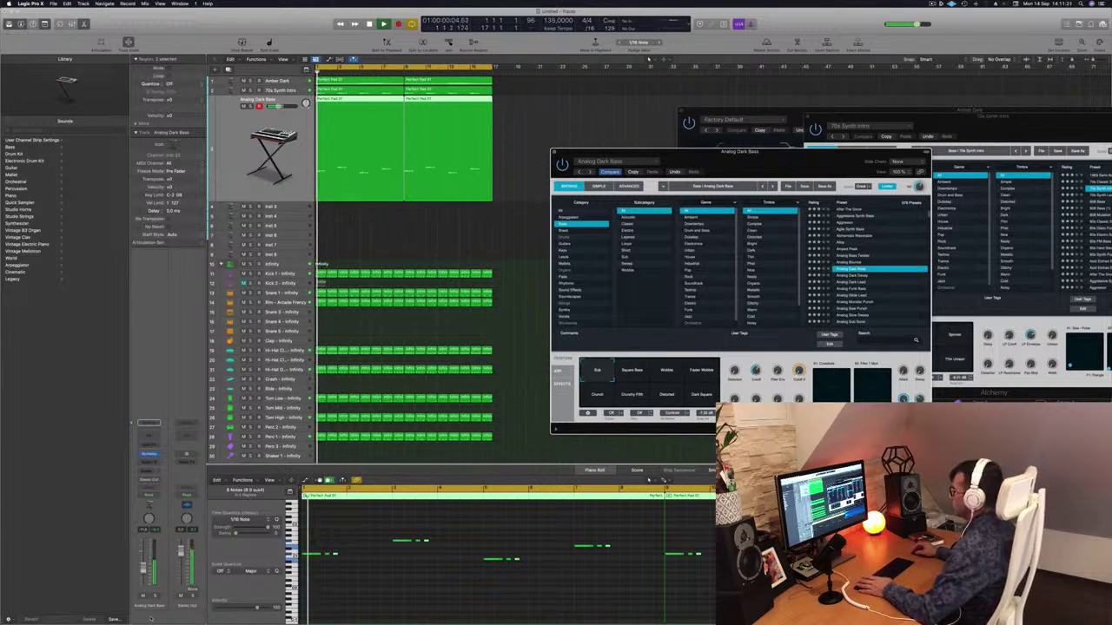
pyautogui.press('s')
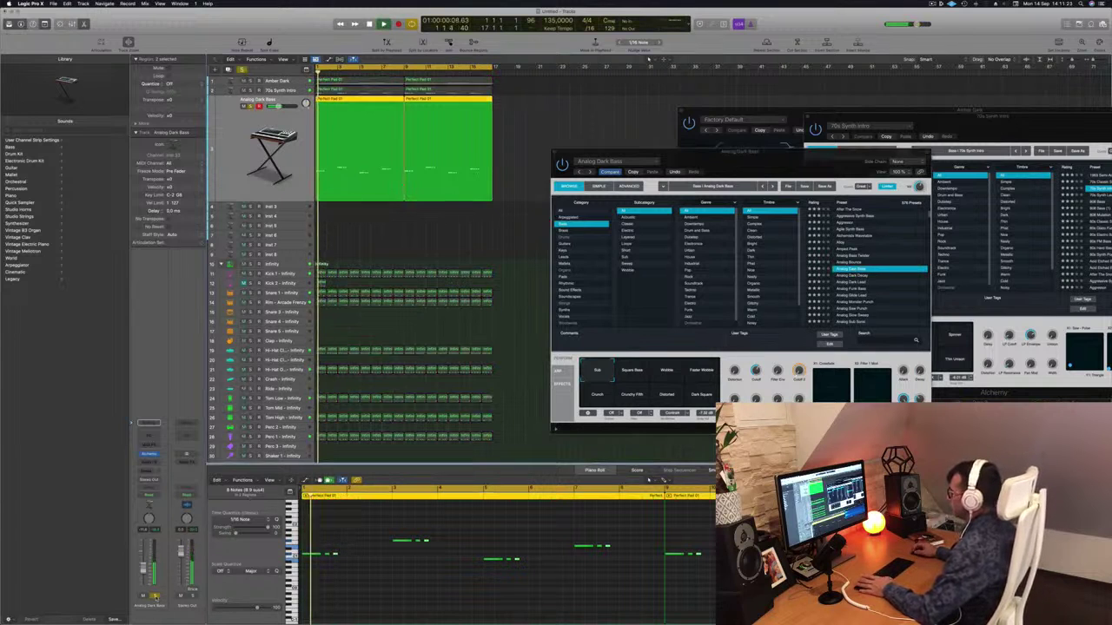
pyautogui.press('s')
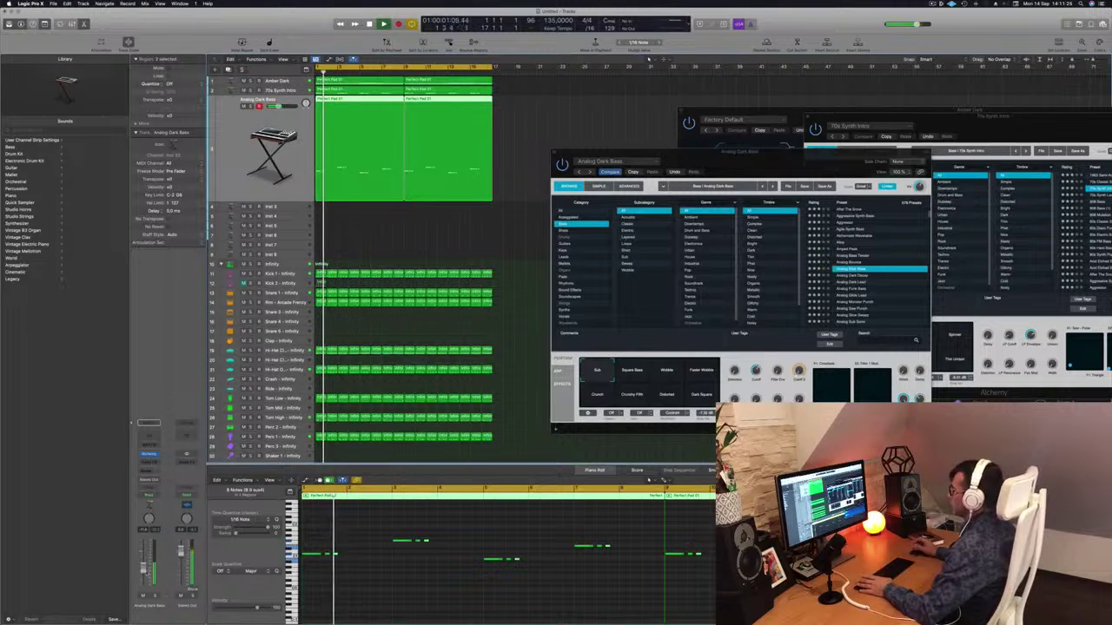
# Step: Move the Alchemy window clear of the regions and compare playback from the start with the Analog Dark Bass track muted and unmuted
pyautogui.moveTo(847, 155); pyautogui.dragTo(1055, 161)
pyautogui.click(523, 237)
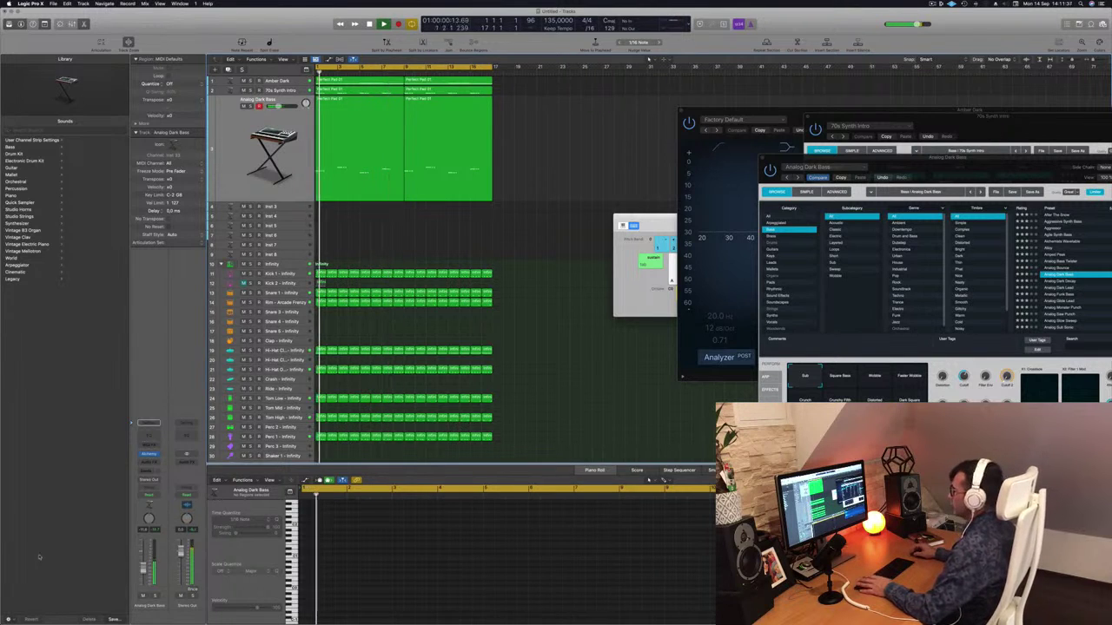
pyautogui.press('Return')
pyautogui.click(143, 596)
pyautogui.press('Return')
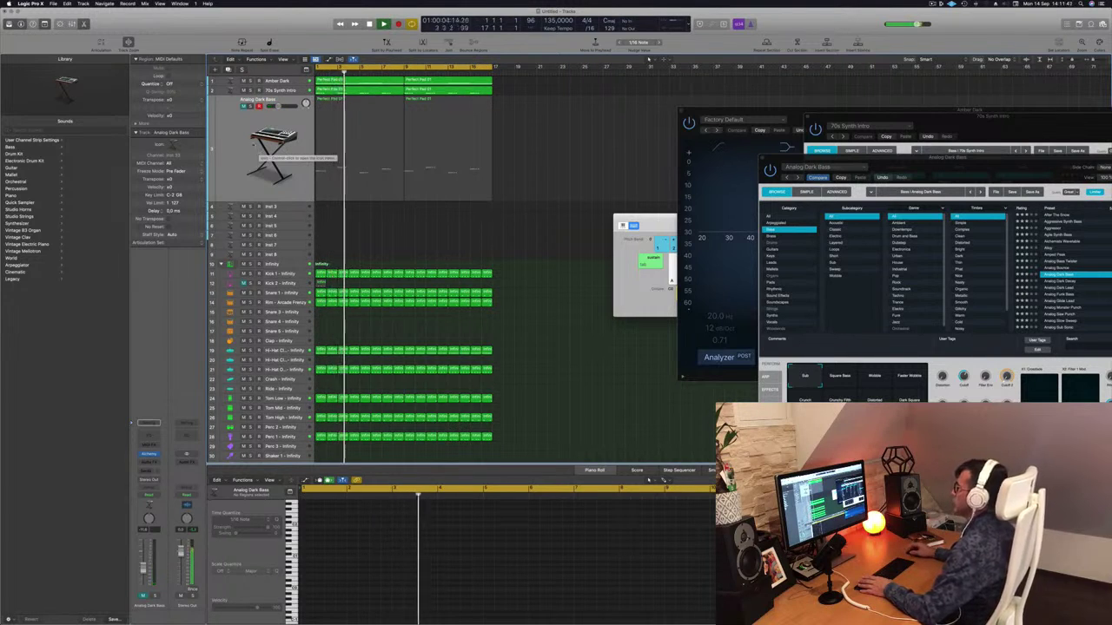
pyautogui.click(243, 106)
pyautogui.press('Return')
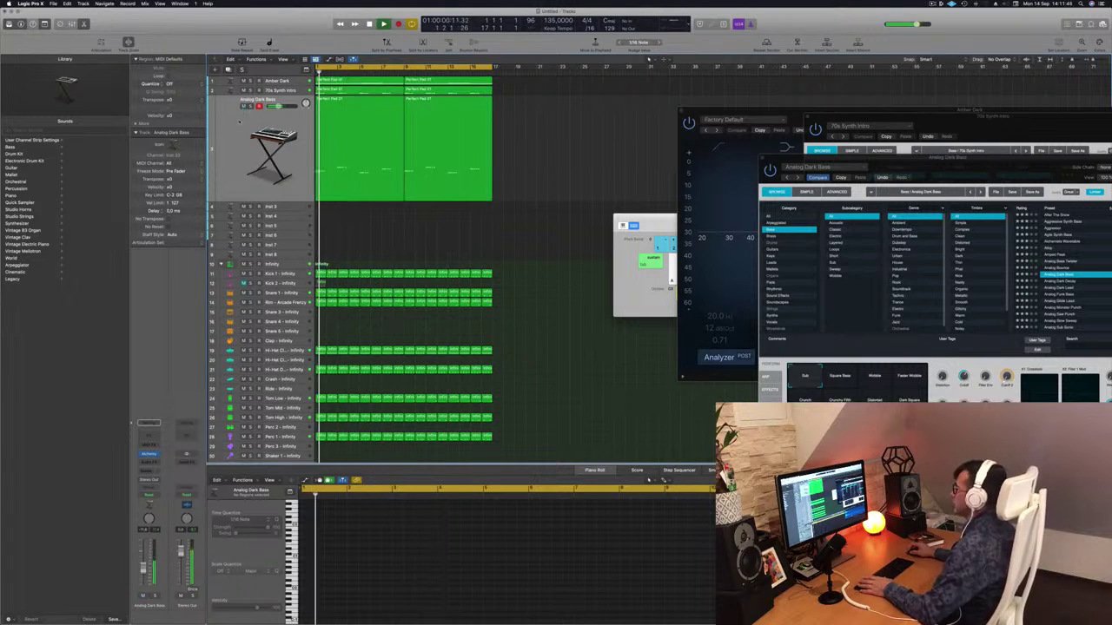
pyautogui.click(143, 569)
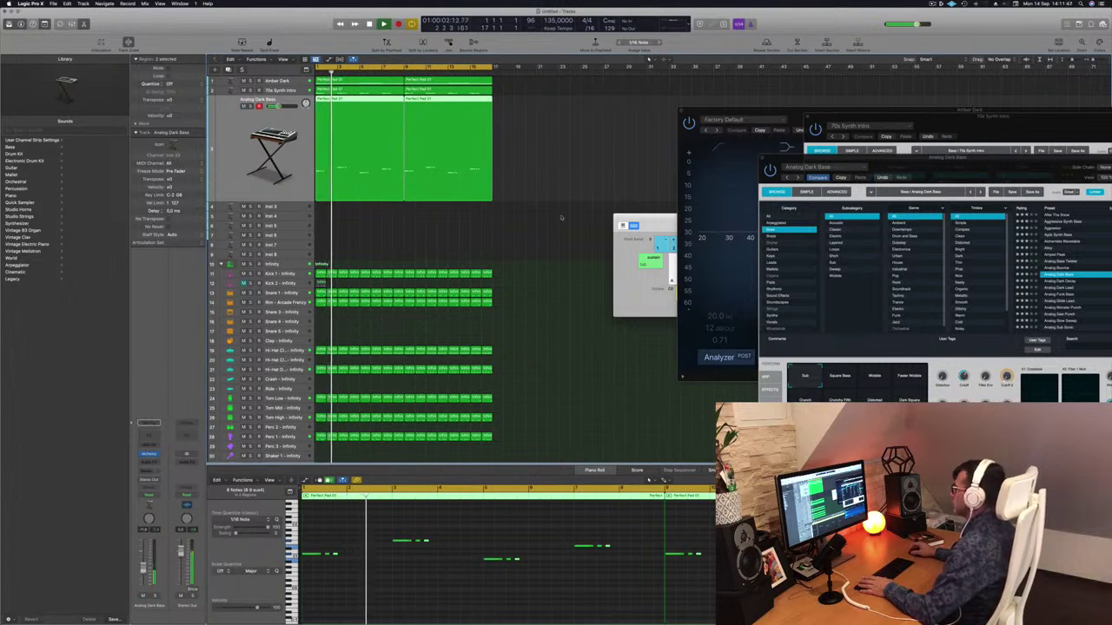
pyautogui.click(535, 178)
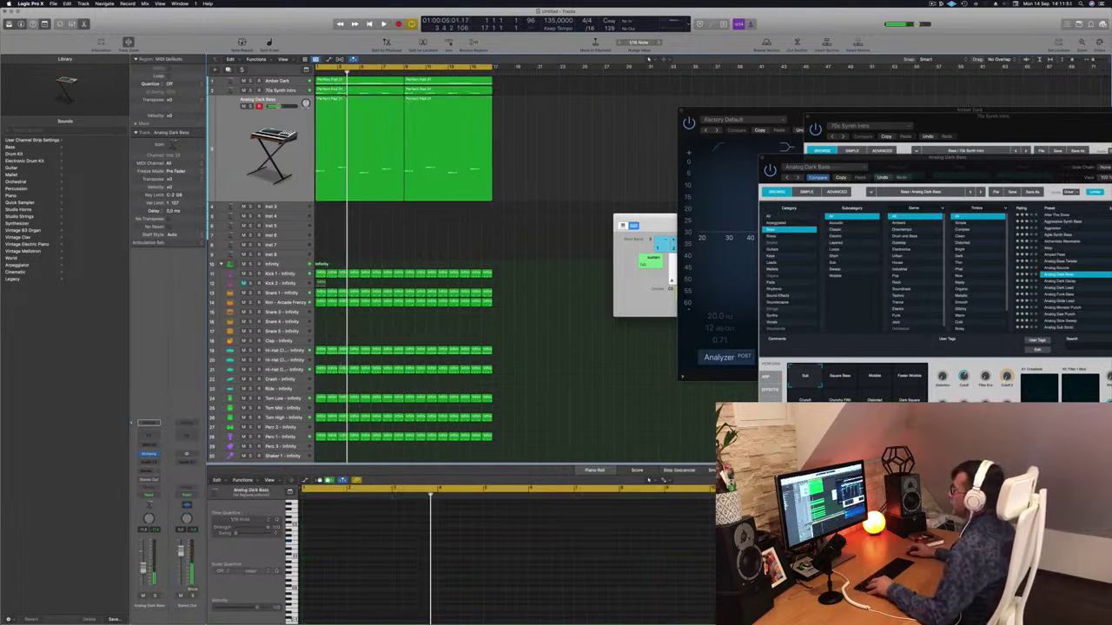
# Step: Copy the first Analog Dark Bass region to the start of the empty Inst 3 track and select that track
pyautogui.click(340, 100)
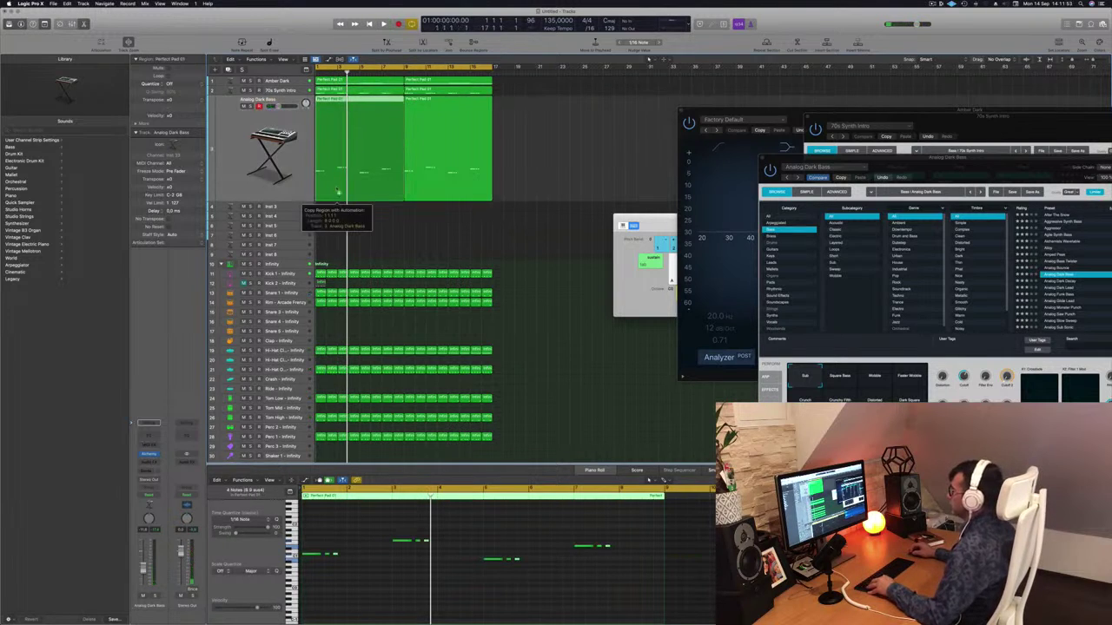
pyautogui.moveTo(339, 100); pyautogui.dragTo(340, 208)
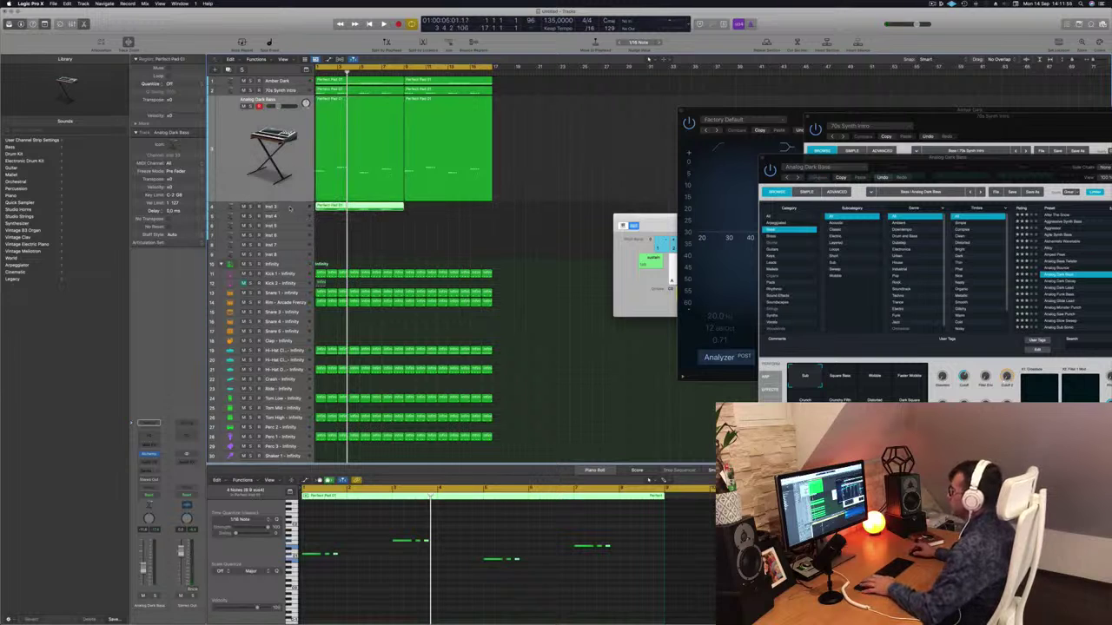
pyautogui.click(290, 208)
# Step: Shift all notes in the copied Inst 3 region one bar later and play the result
pyautogui.click(343, 529)
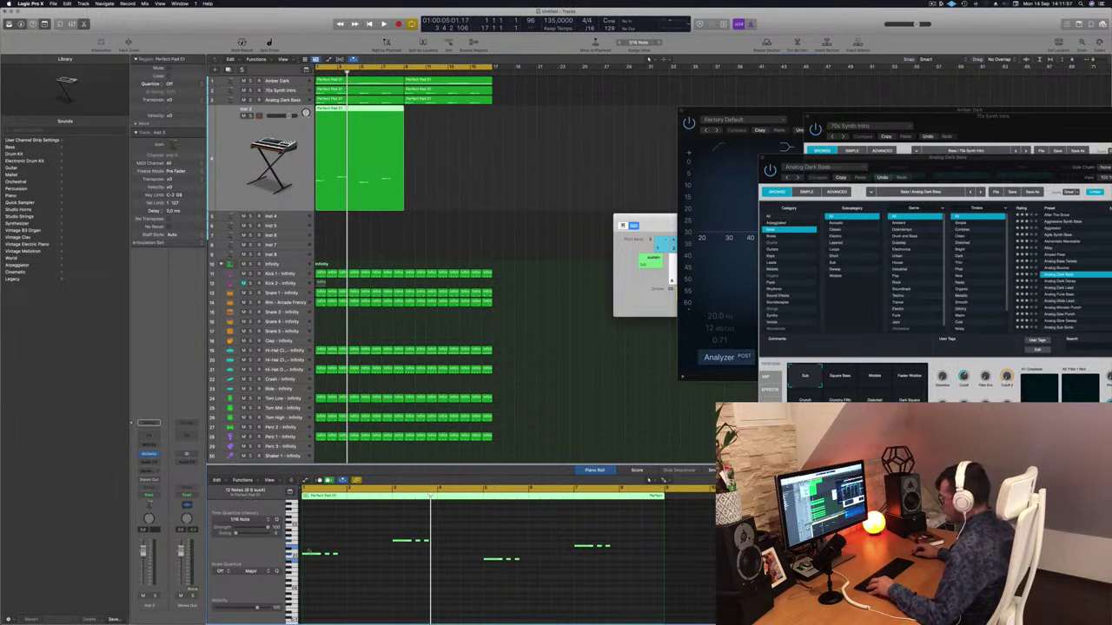
pyautogui.moveTo(307, 556); pyautogui.dragTo(353, 556)
pyautogui.press('space')
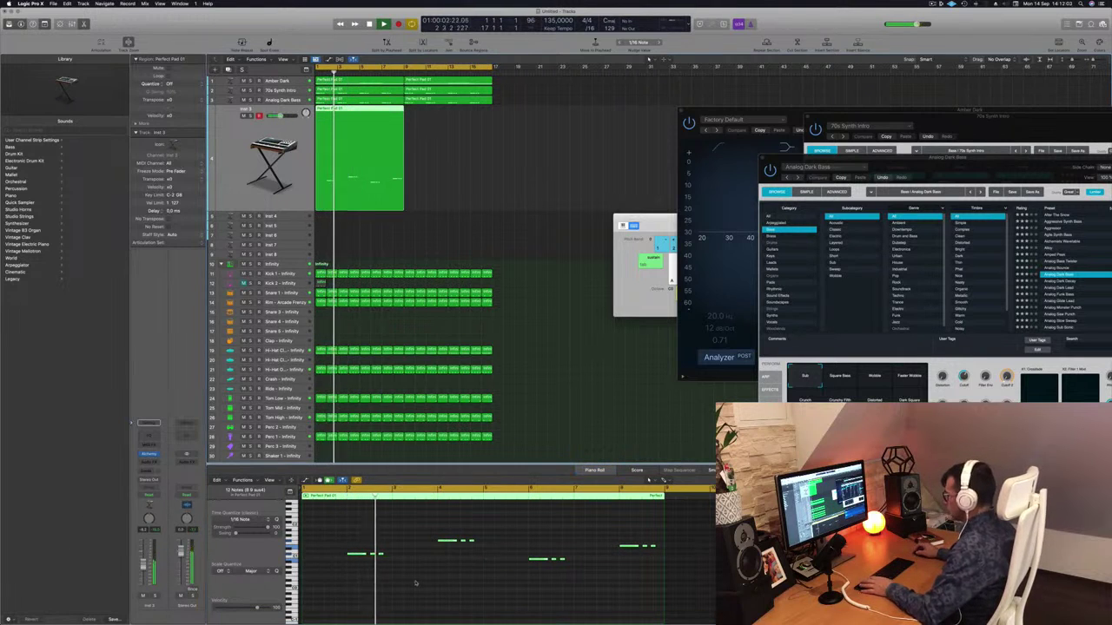
# Step: Replay the Inst 3 region from the start and try nudging the long note at bar 2 slightly later
pyautogui.press('Return')
pyautogui.scroll(3, 418, 583)
pyautogui.click(441, 547)
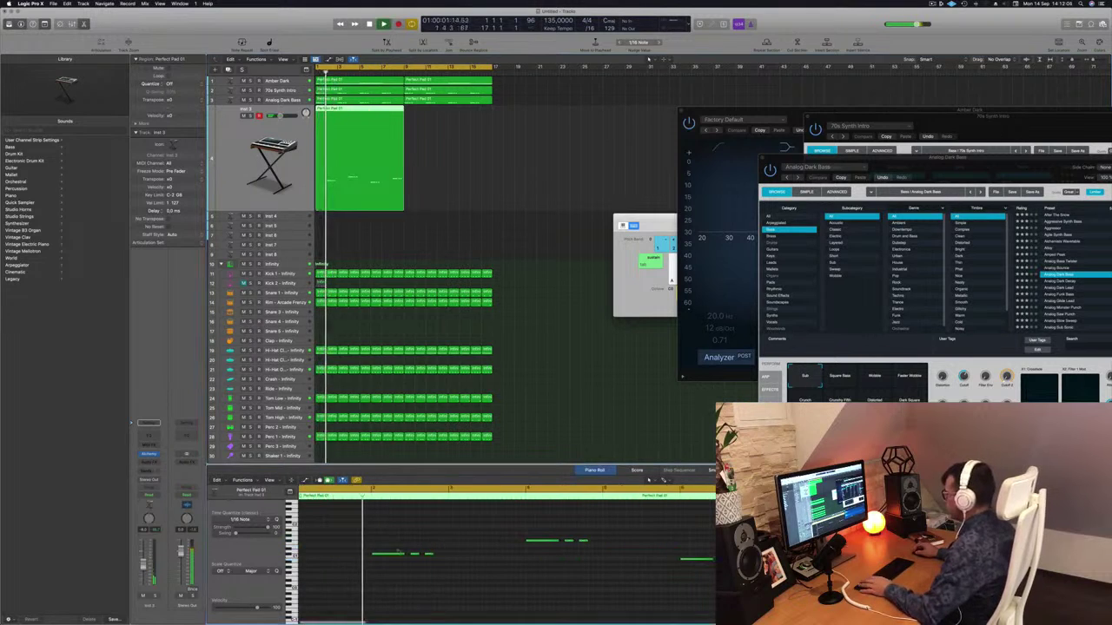
pyautogui.press('space')
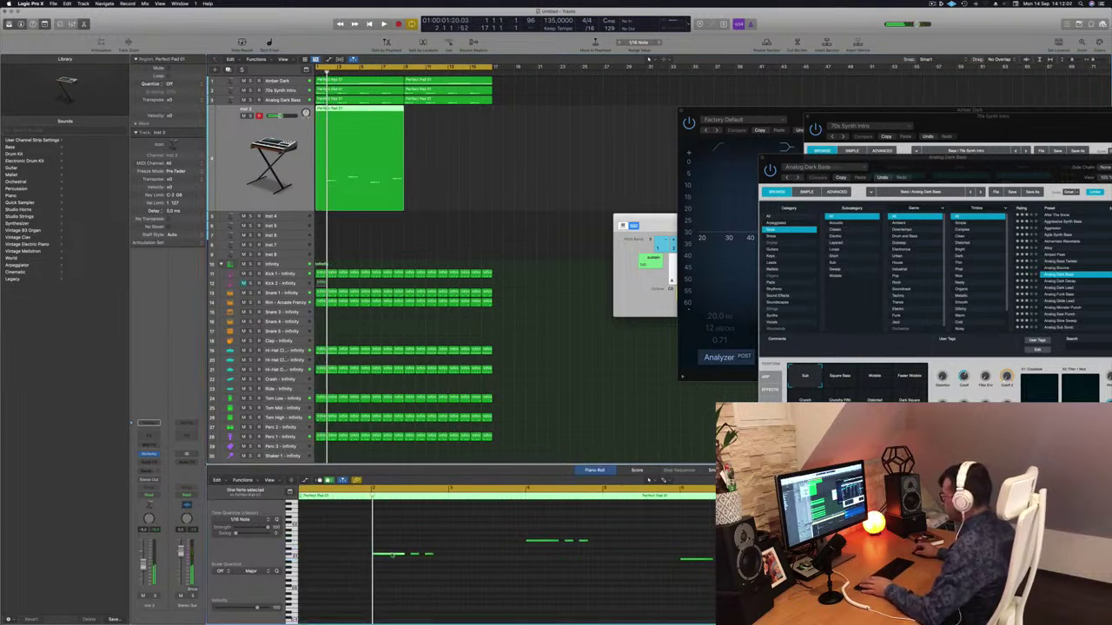
pyautogui.moveTo(391, 555); pyautogui.dragTo(396, 558)
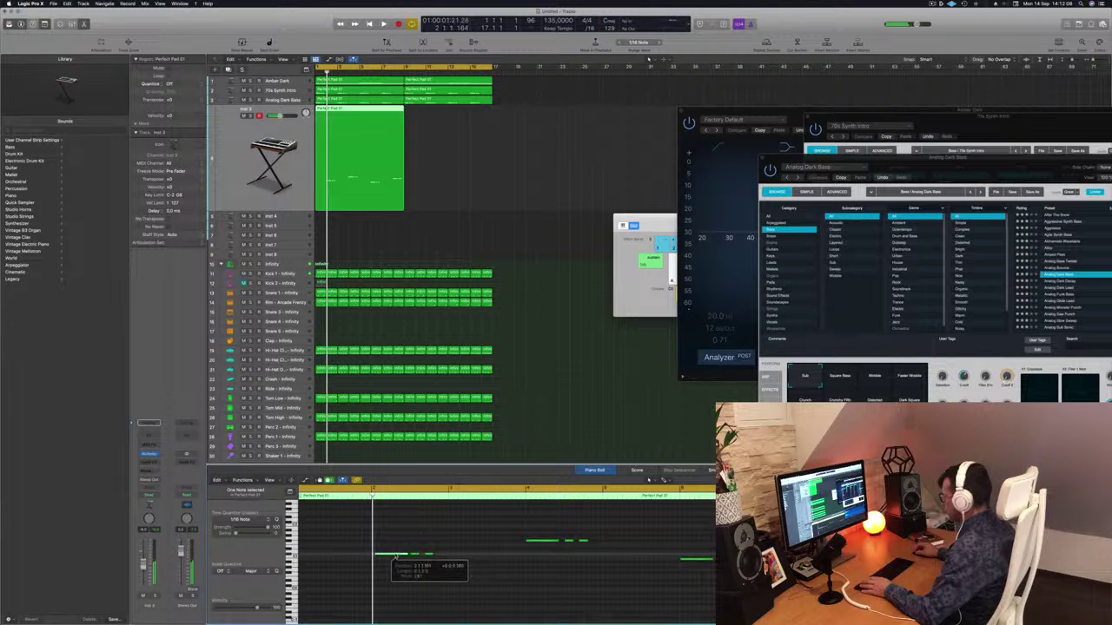
# Step: Duplicate the Inst 3 notes one bar later and rearrange the first group so its long note follows the two short ones
pyautogui.scroll(-2, 369, 540)
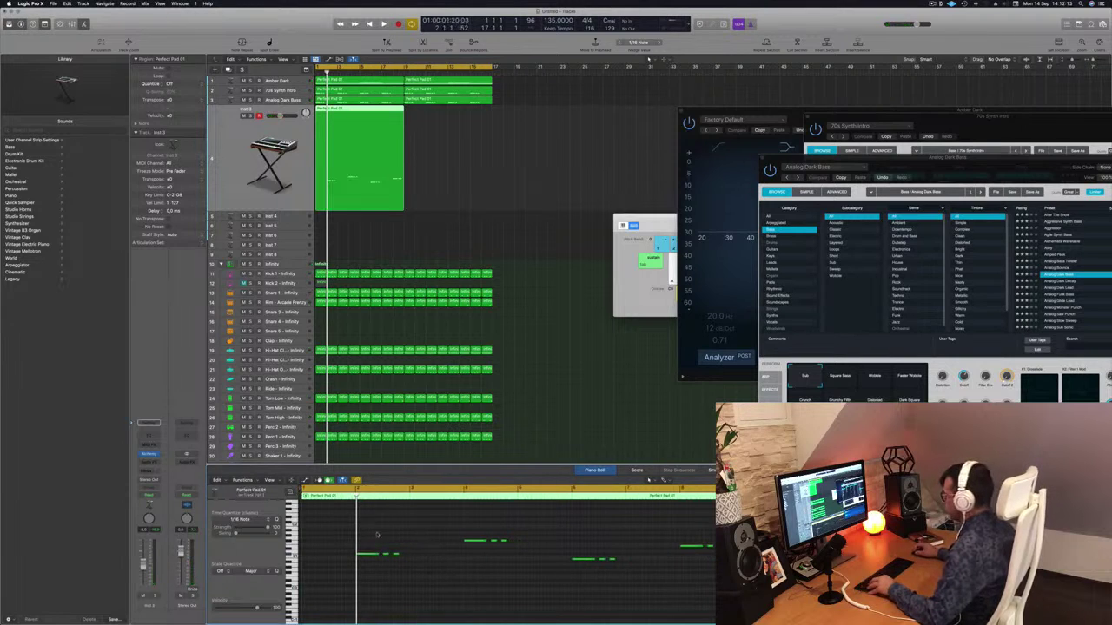
pyautogui.moveTo(367, 525); pyautogui.dragTo(747, 596)
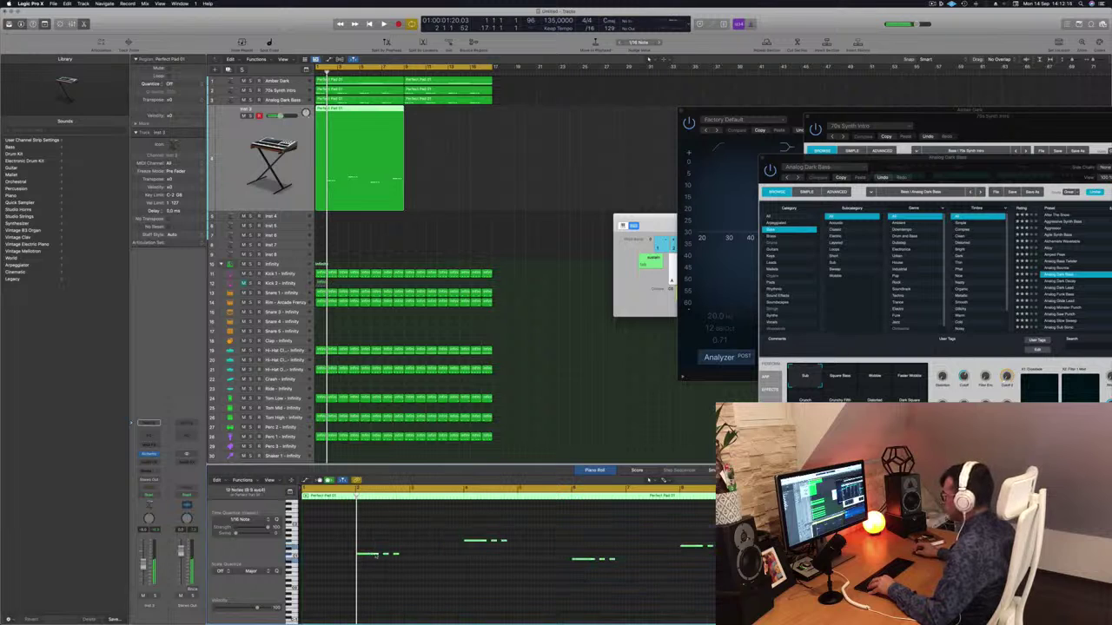
pyautogui.moveTo(375, 556); pyautogui.dragTo(405, 566)
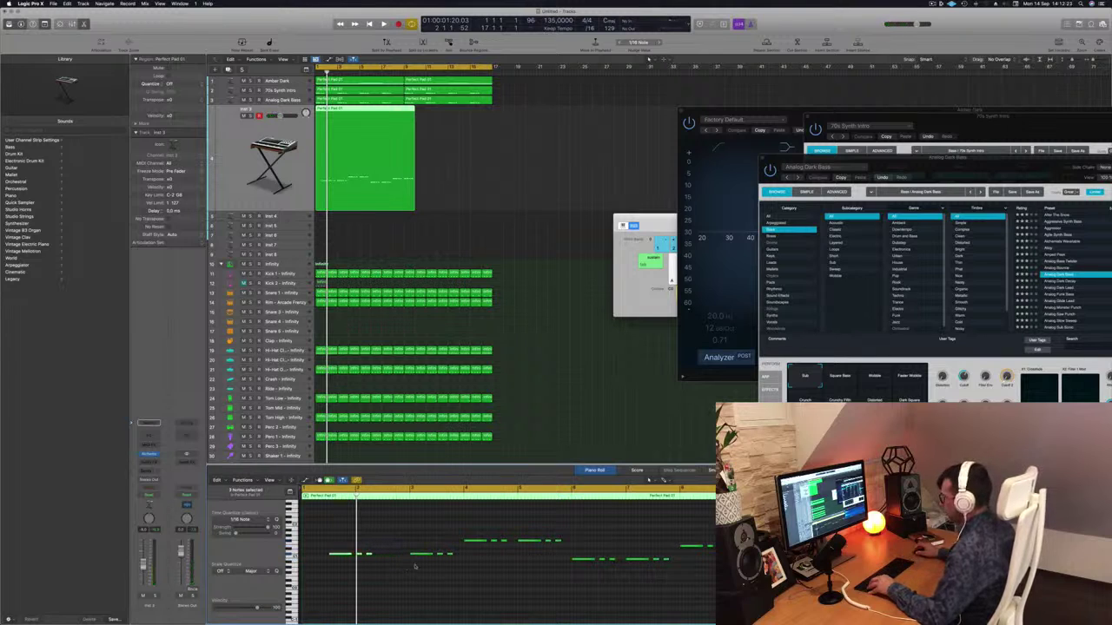
pyautogui.moveTo(329, 575); pyautogui.dragTo(330, 588)
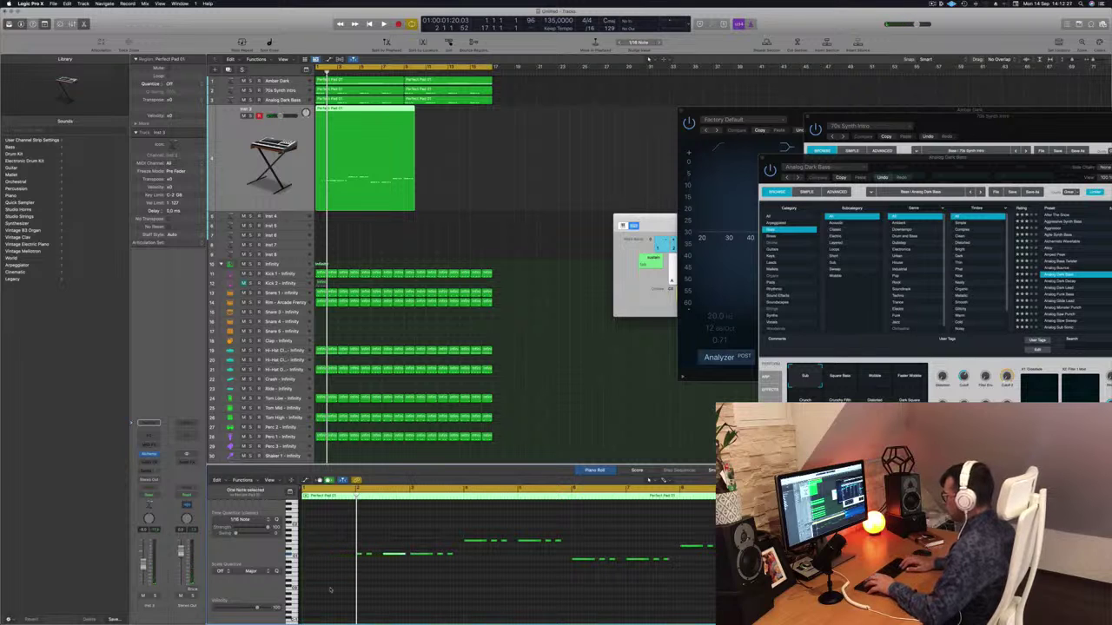
# Step: Play the Inst 3 region and delete the three-note group that starts at bar 3
pyautogui.press('space')
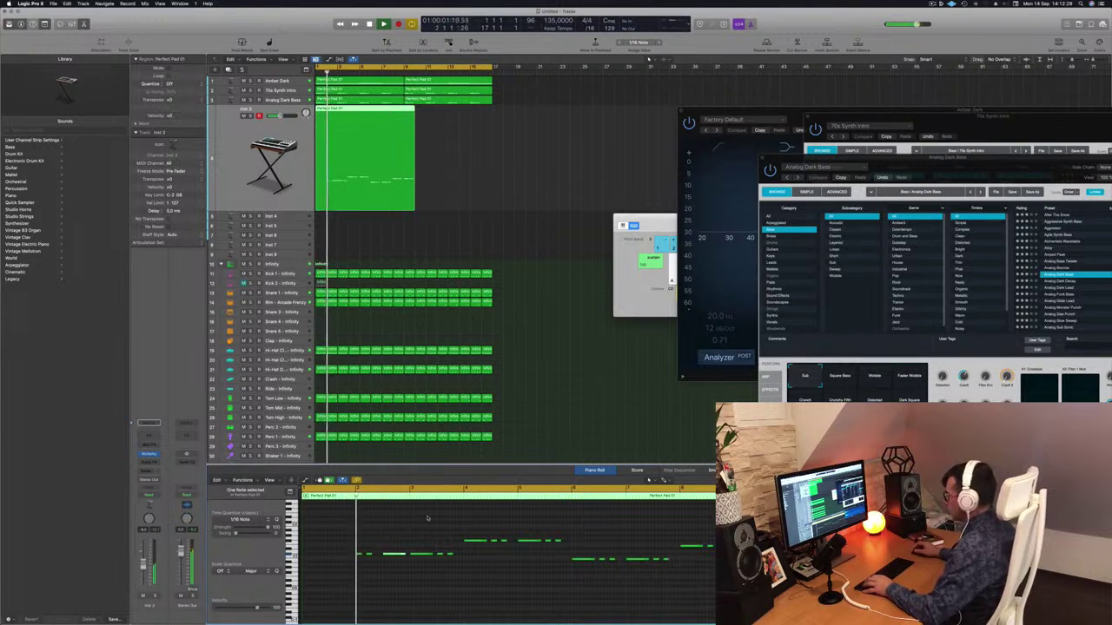
pyautogui.press('space')
pyautogui.press('space')
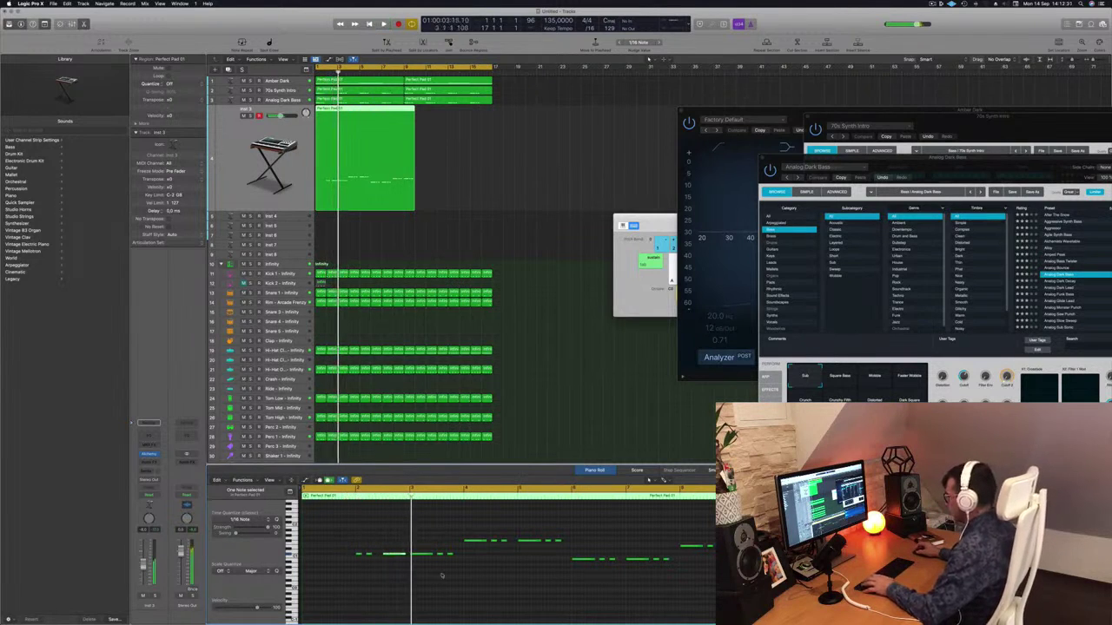
pyautogui.moveTo(411, 540); pyautogui.dragTo(484, 579)
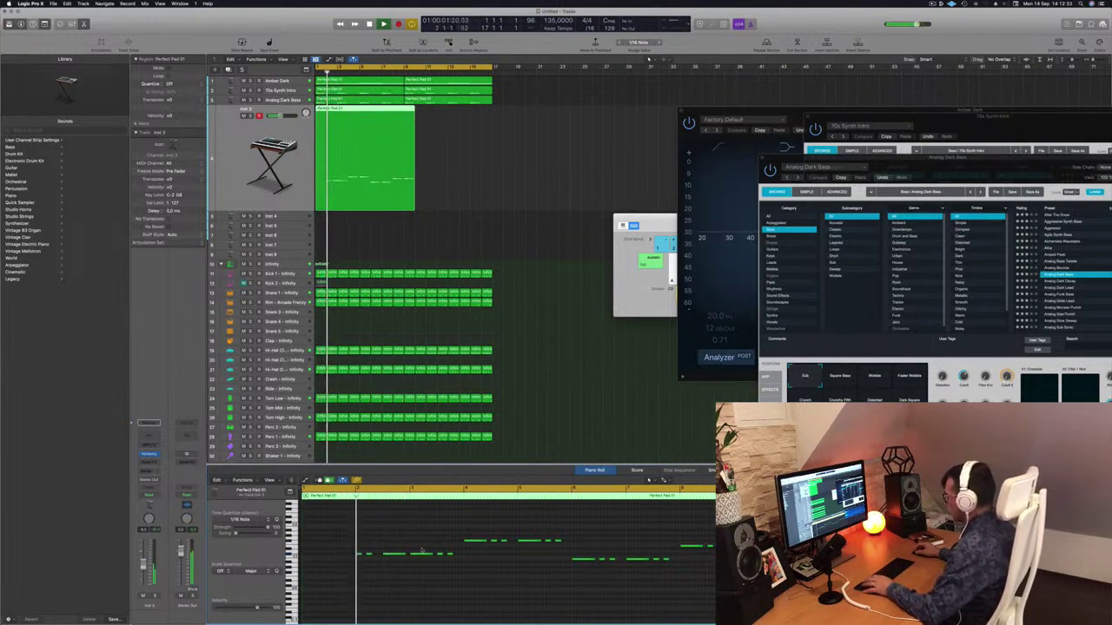
pyautogui.moveTo(410, 542); pyautogui.dragTo(450, 566)
pyautogui.press('space')
pyautogui.press('space')
pyautogui.press('Delete')
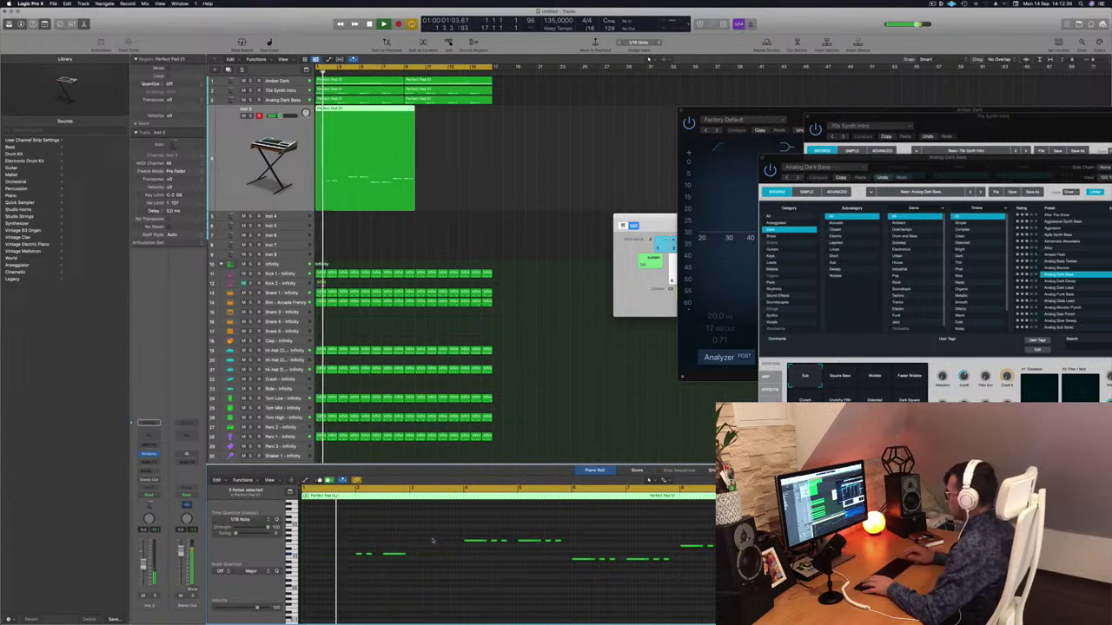
# Step: Replay the Inst 3 region from the start to check the phrase at bar 2
pyautogui.press('space')
pyautogui.press('space')
pyautogui.press('super+Left')
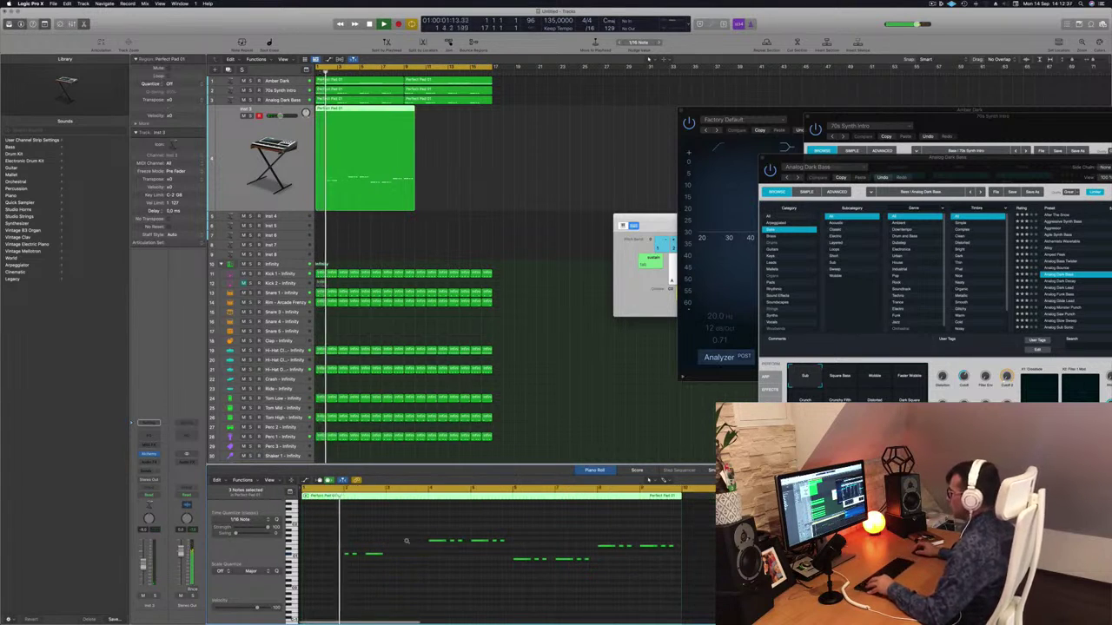
pyautogui.press('super+Right')
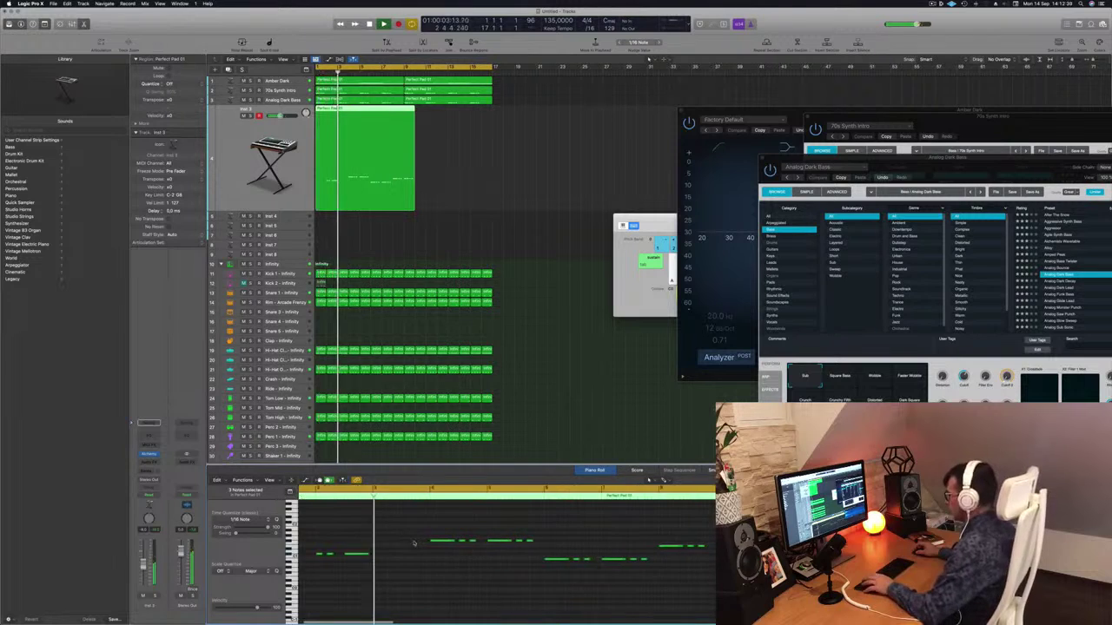
pyautogui.press('space')
pyautogui.press('space')
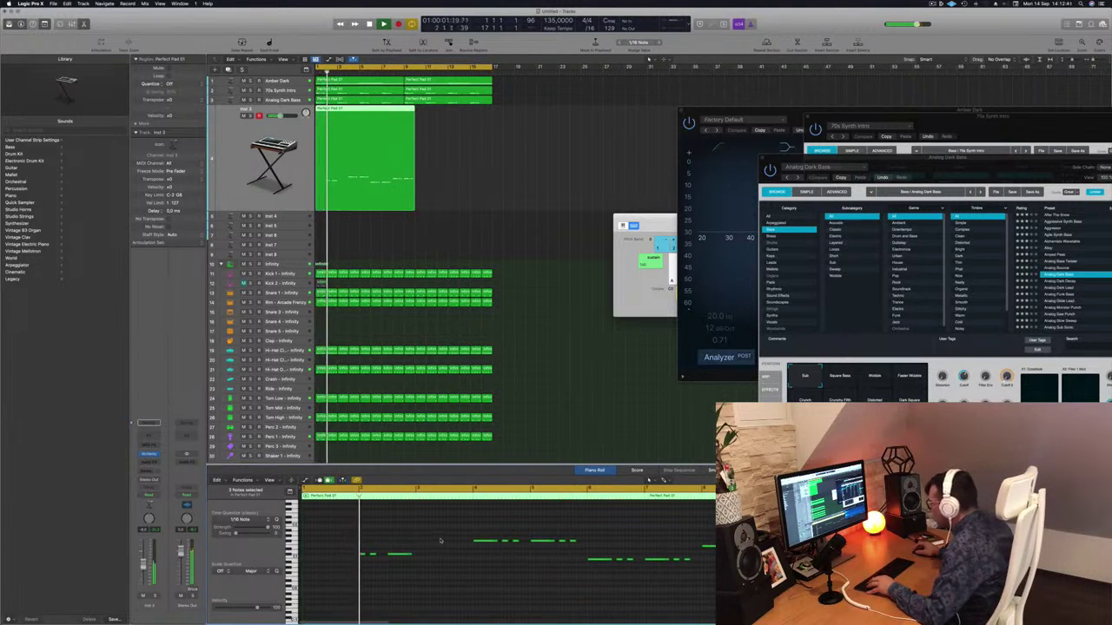
pyautogui.press('space')
pyautogui.press('space')
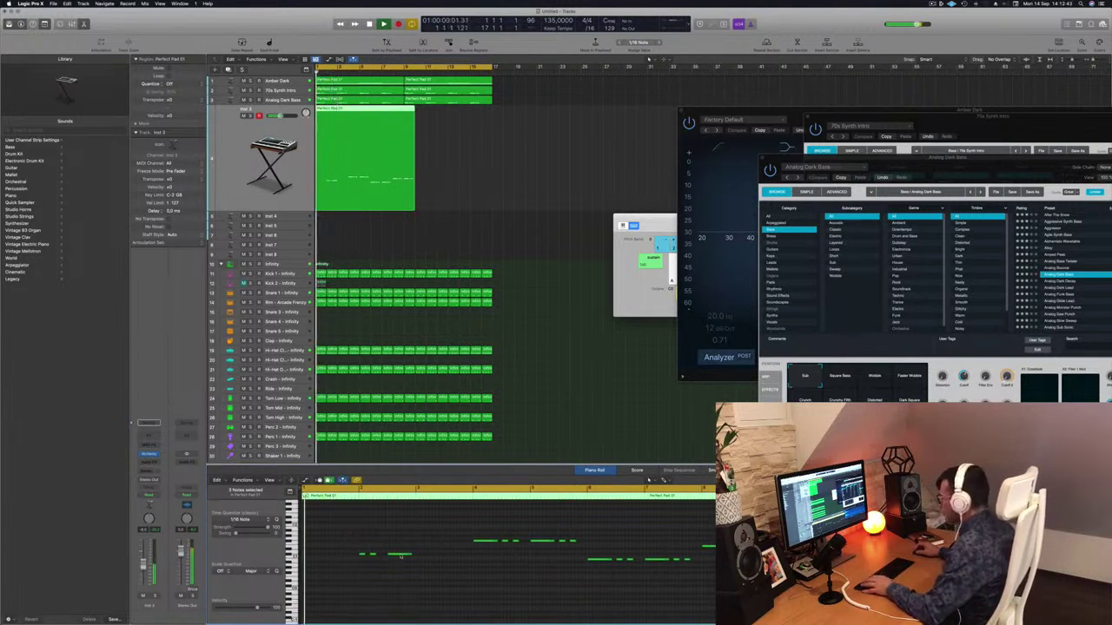
# Step: Move the long note in bar 2 slightly earlier, closer to the two short notes, and replay the region
pyautogui.moveTo(404, 556); pyautogui.dragTo(400, 557)
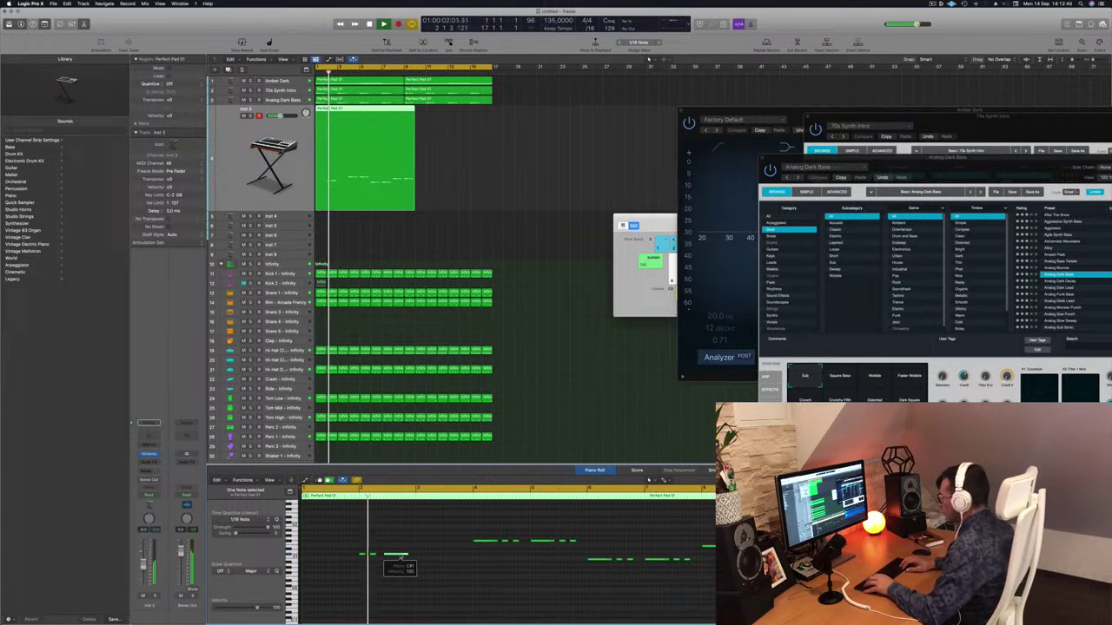
pyautogui.hotkey('alt', 'Left')
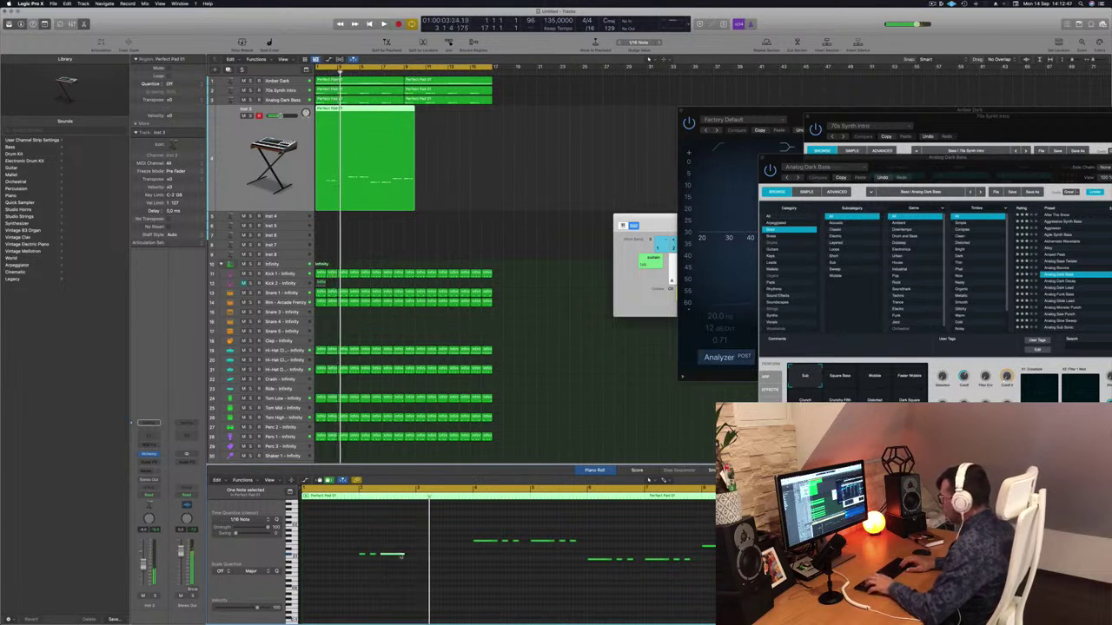
pyautogui.press('space')
pyautogui.press('space')
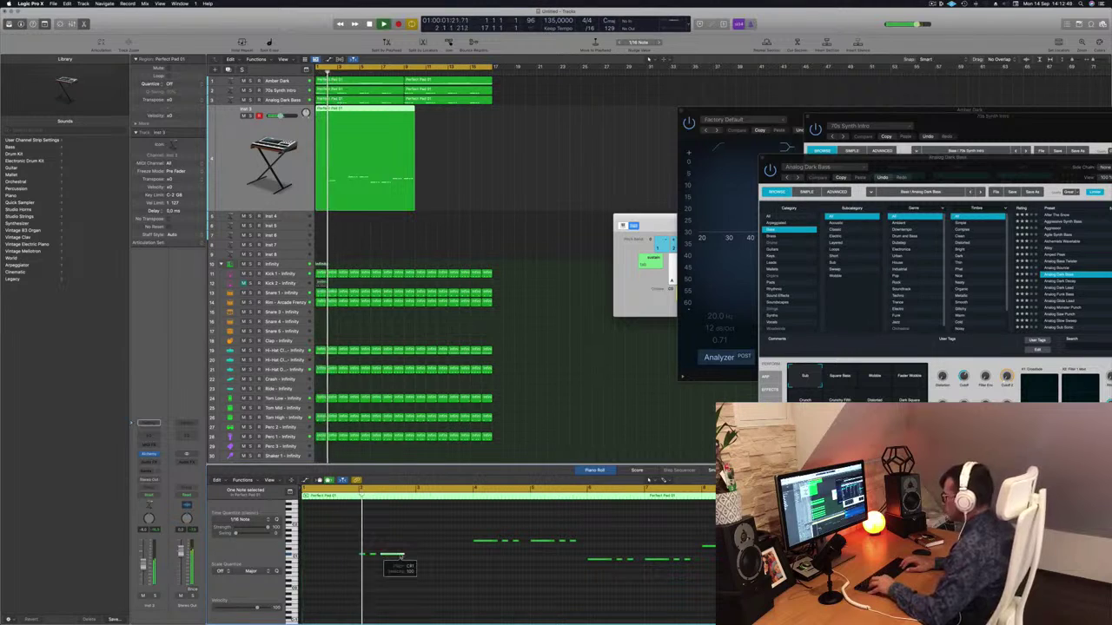
pyautogui.press('space')
pyautogui.press('space')
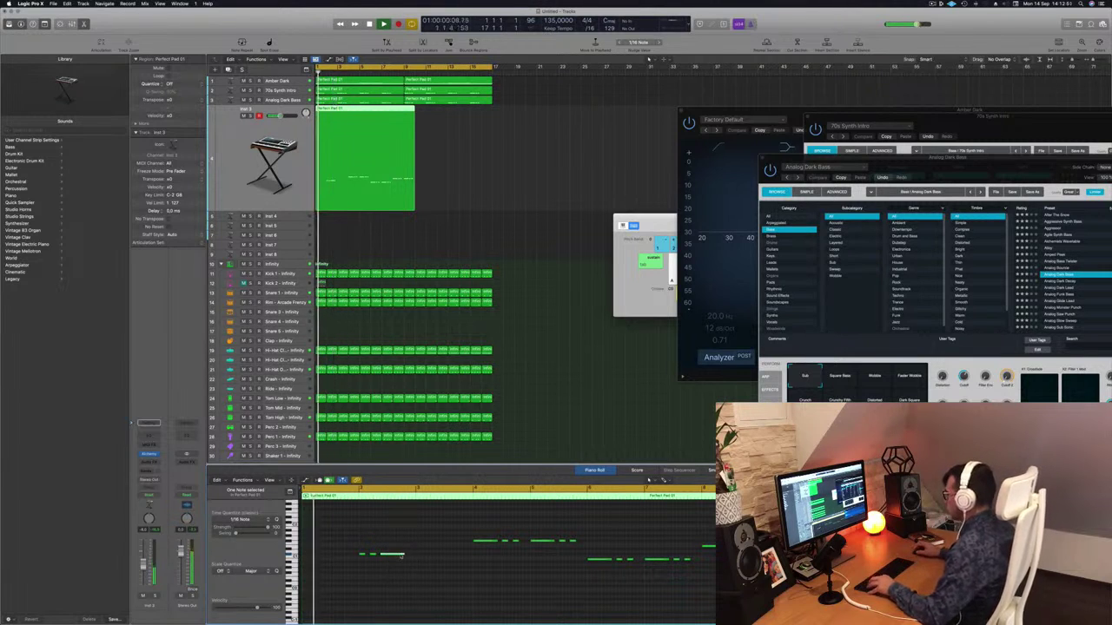
pyautogui.press('space')
pyautogui.press('space')
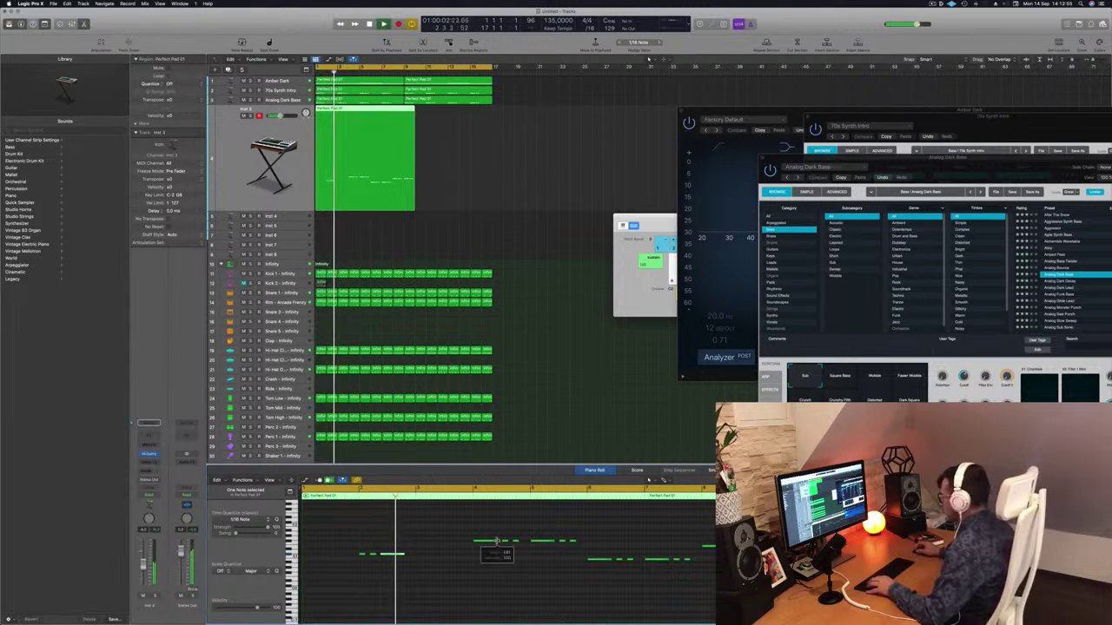
# Step: Rearrange the first note group at bar 4 so its long note follows the two short ones, and play it back
pyautogui.press('space')
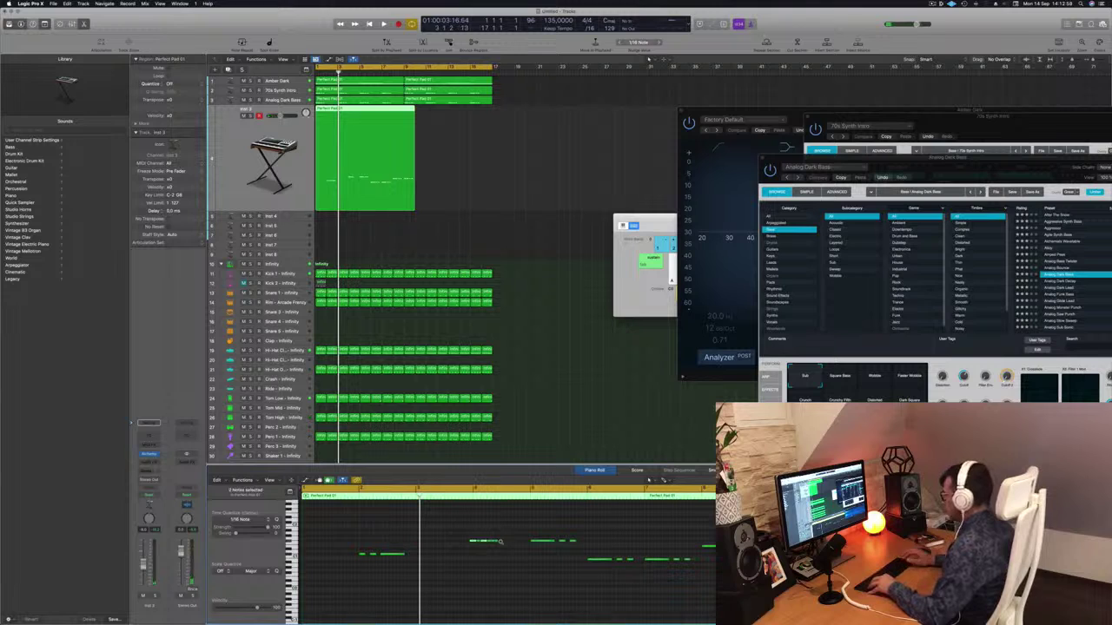
pyautogui.scroll(2, 491, 545)
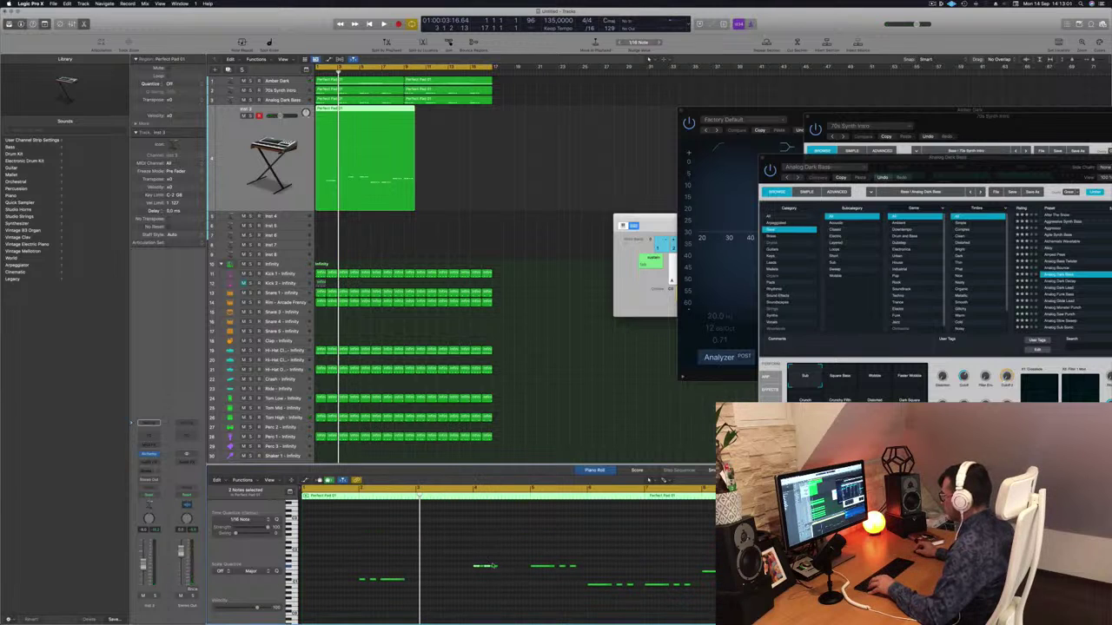
pyautogui.click(492, 566)
pyautogui.moveTo(495, 569); pyautogui.dragTo(511, 567)
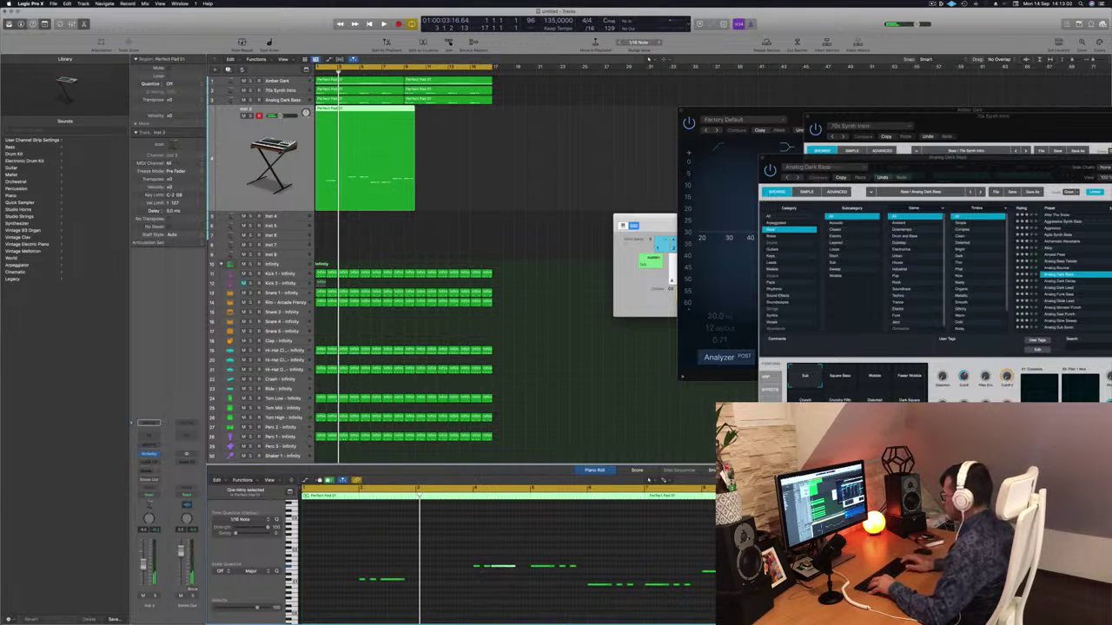
pyautogui.press('space')
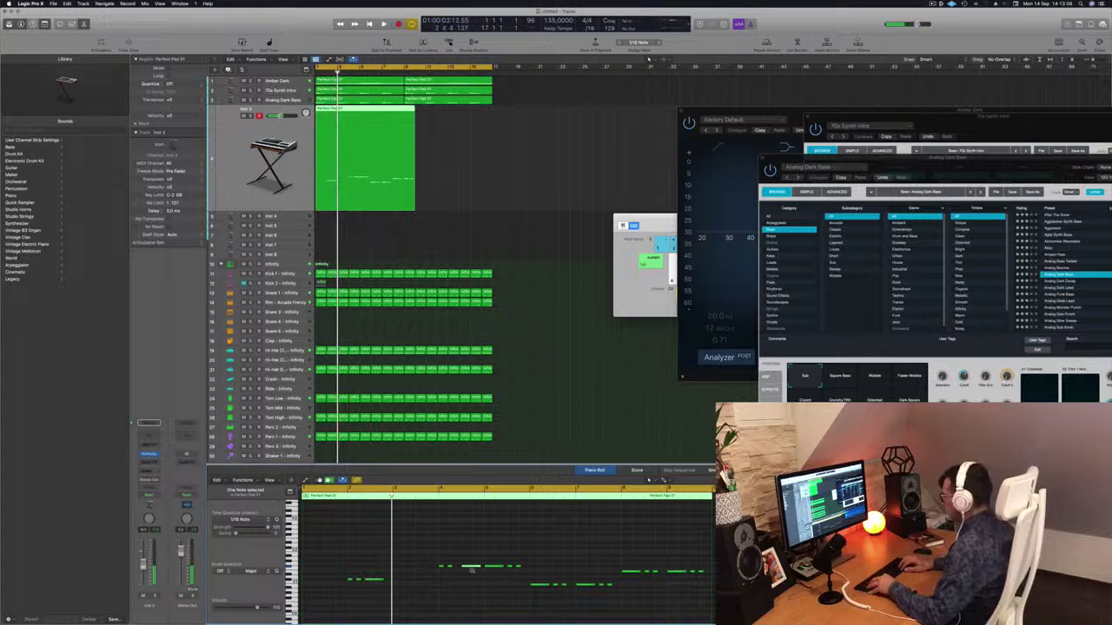
pyautogui.press('Return')
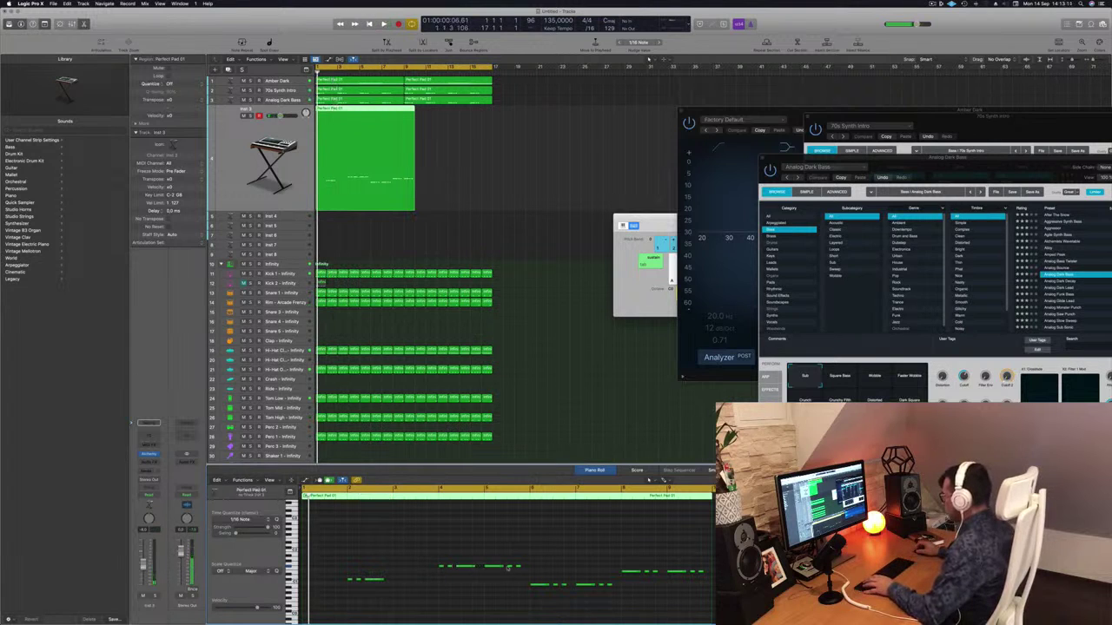
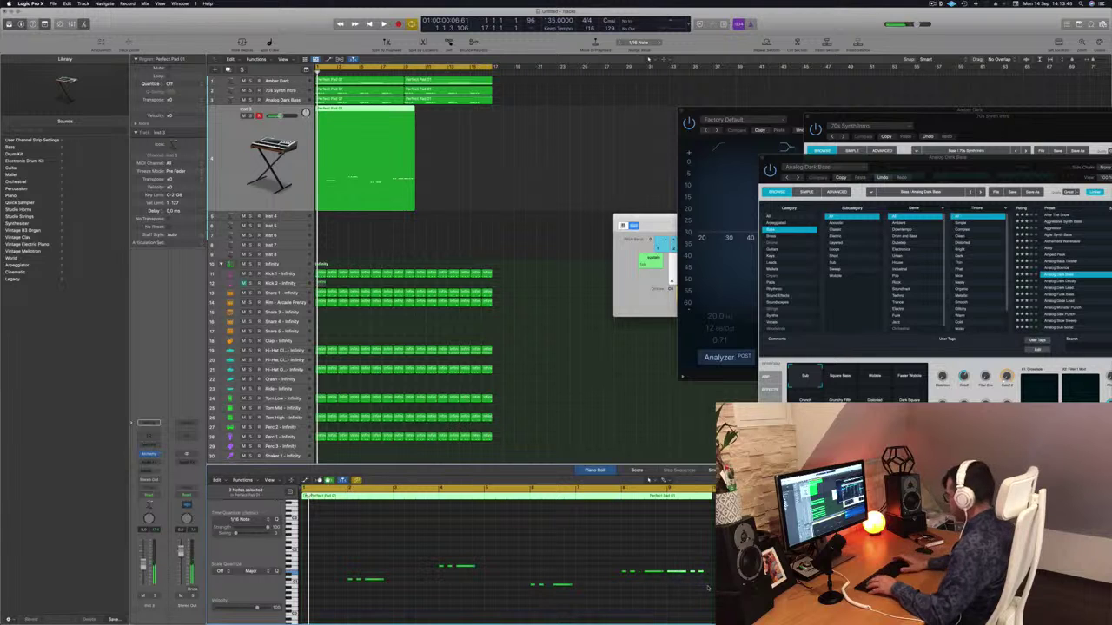
# Step: Open the Inst 3 track's Alchemy during playback, filter the presets by Bass and load Deep Electro Bass Patterns
pyautogui.press('space')
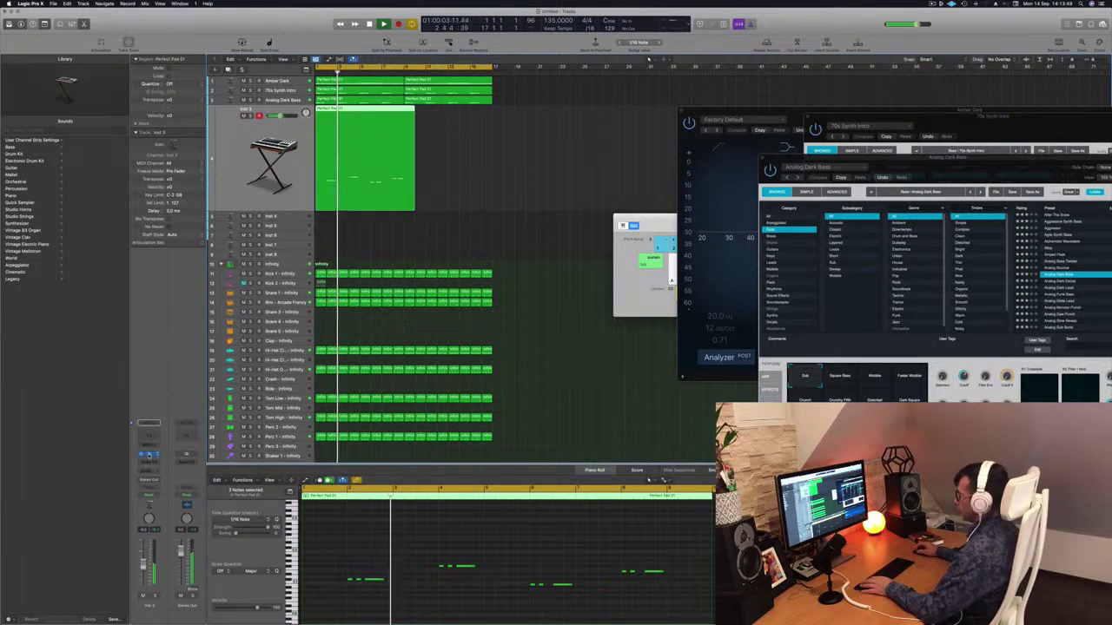
pyautogui.click(149, 455)
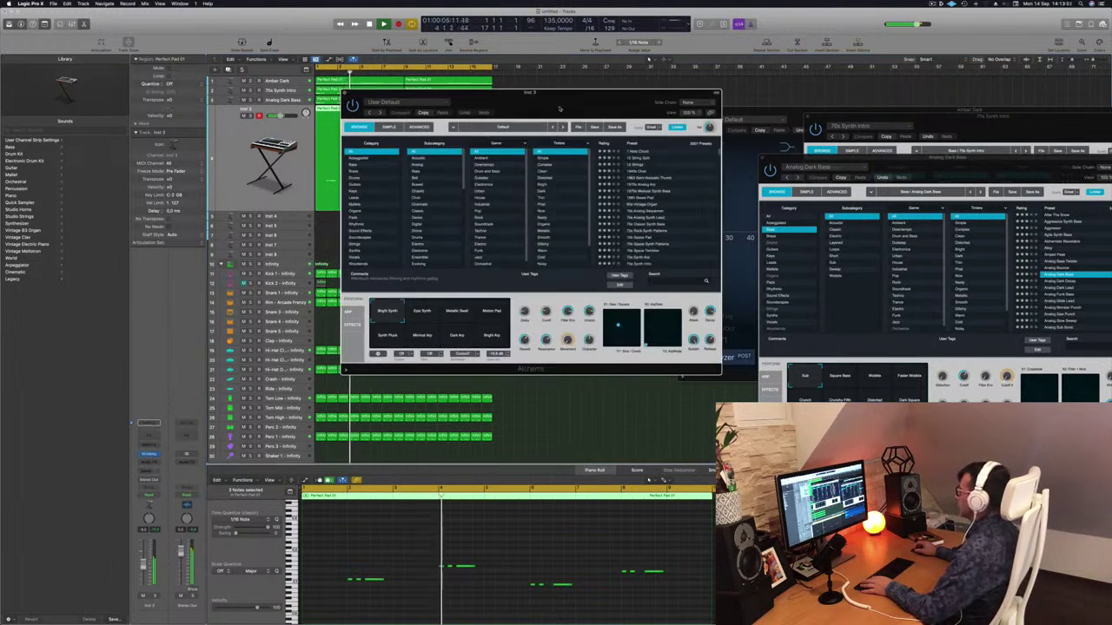
pyautogui.moveTo(560, 109); pyautogui.dragTo(526, 125)
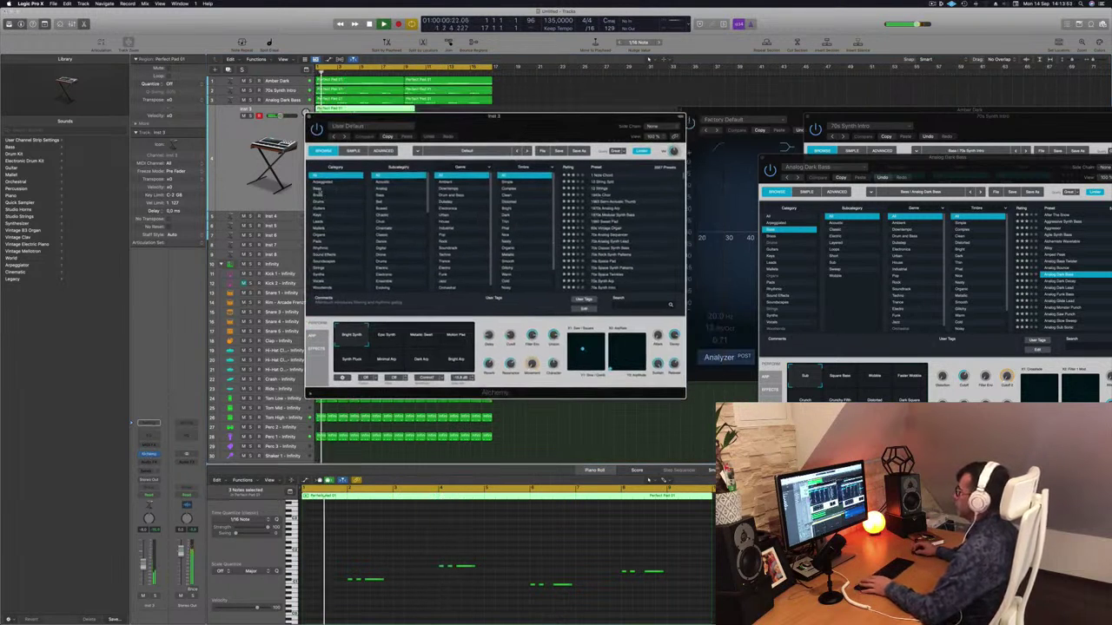
pyautogui.click(319, 189)
pyautogui.scroll(-10, 614, 225)
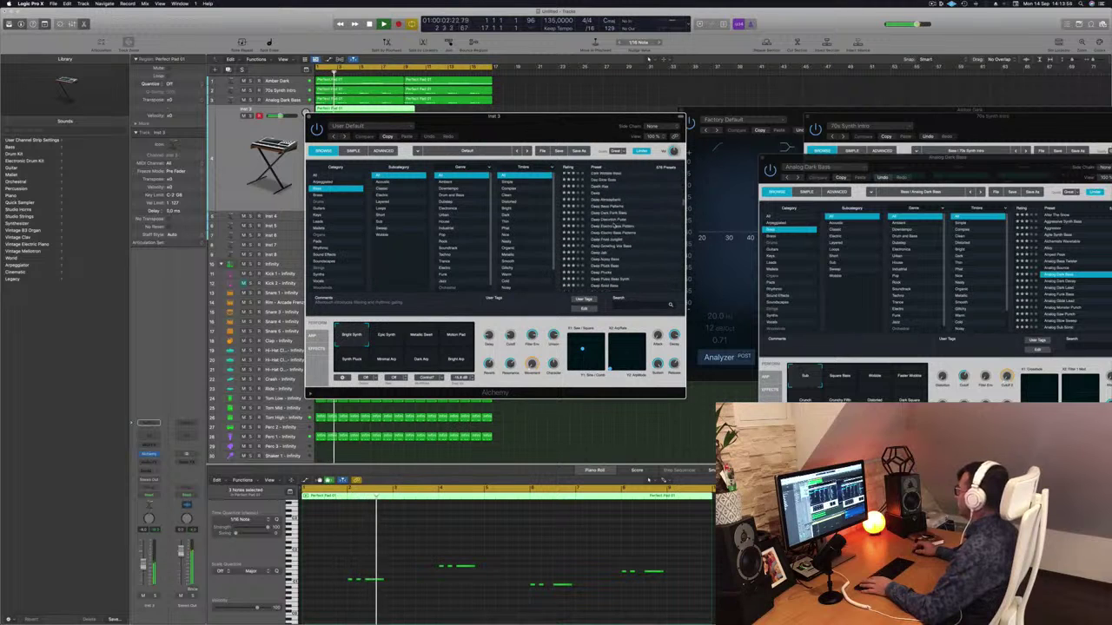
pyautogui.click(614, 226)
pyautogui.moveTo(544, 128); pyautogui.dragTo(620, 191)
pyautogui.click(691, 296)
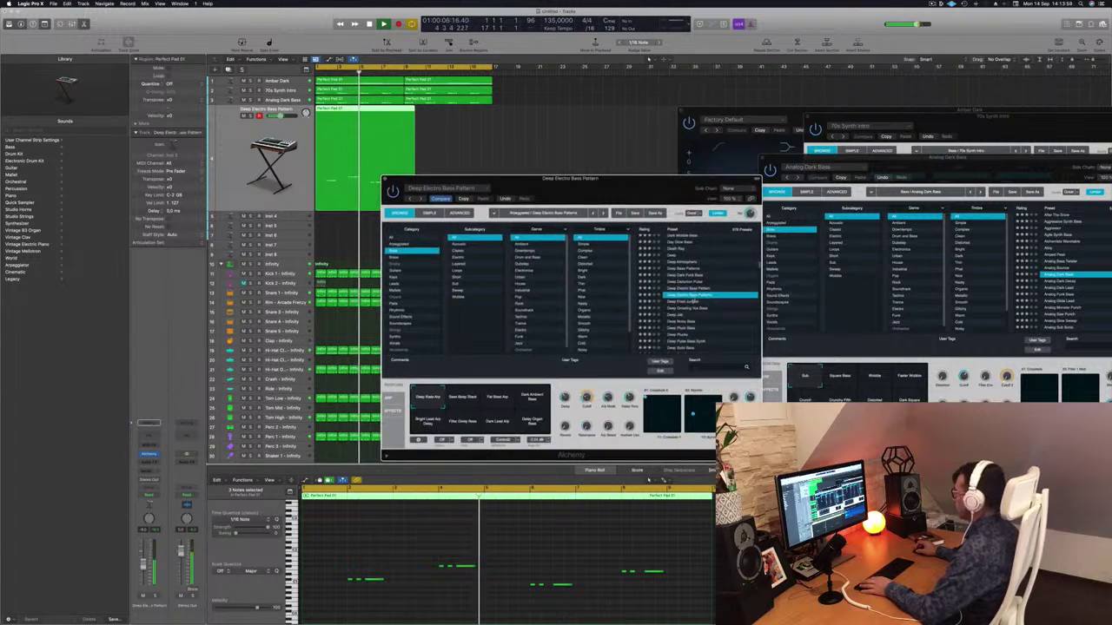
# Step: Audition the Deep Fried Junglist, Deep Noisy Bass and Deep Plucks presets on the Inst 3 part
pyautogui.click(690, 301)
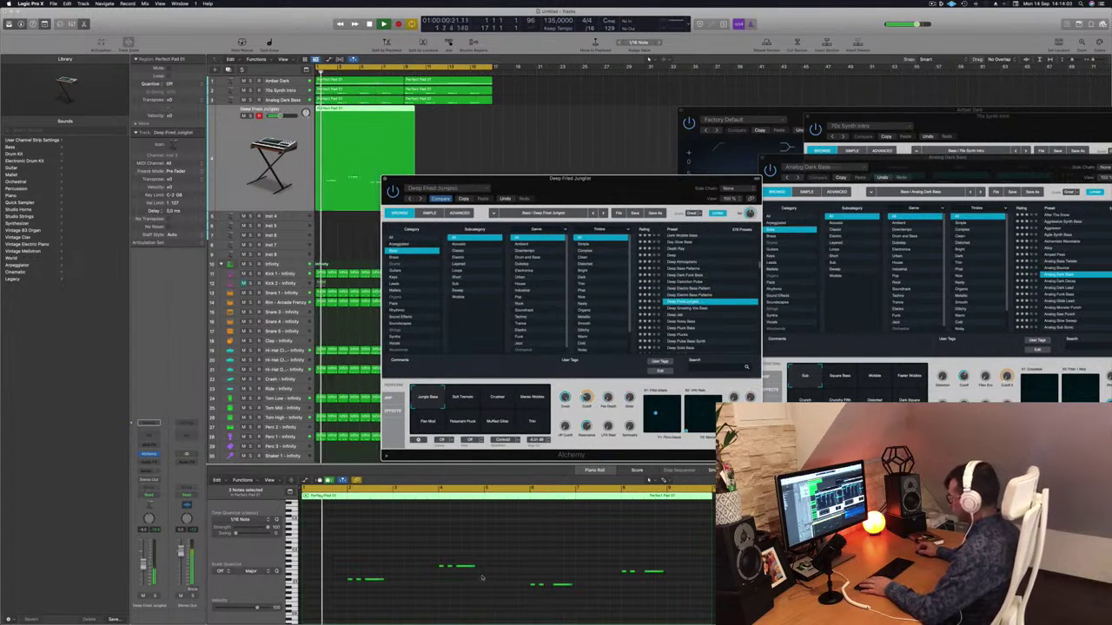
pyautogui.click(673, 323)
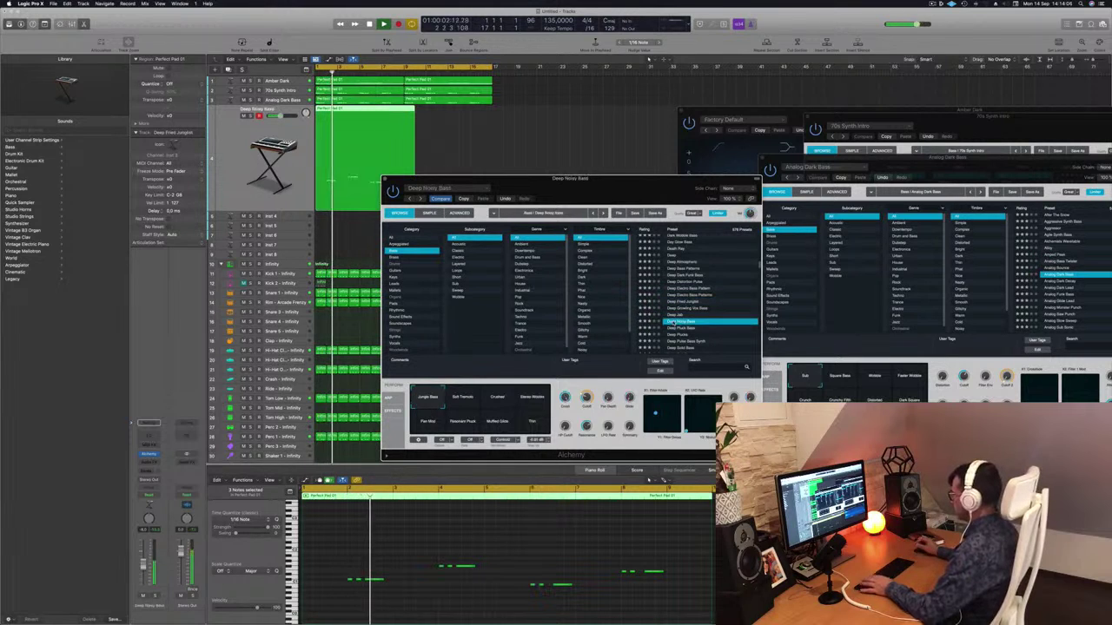
pyautogui.press('space')
pyautogui.press('space')
pyautogui.click(676, 335)
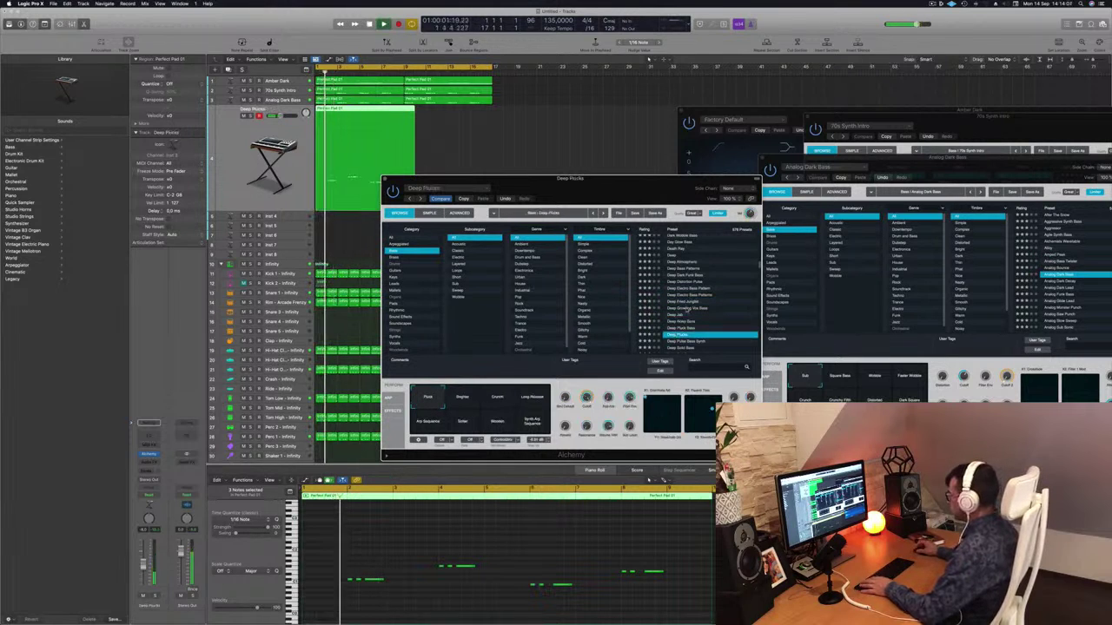
# Step: Move the Alchemy window clear of the note editor and raise the Deep Plucks channel volume slightly during playback
pyautogui.moveTo(590, 179); pyautogui.dragTo(652, 111)
pyautogui.press('space')
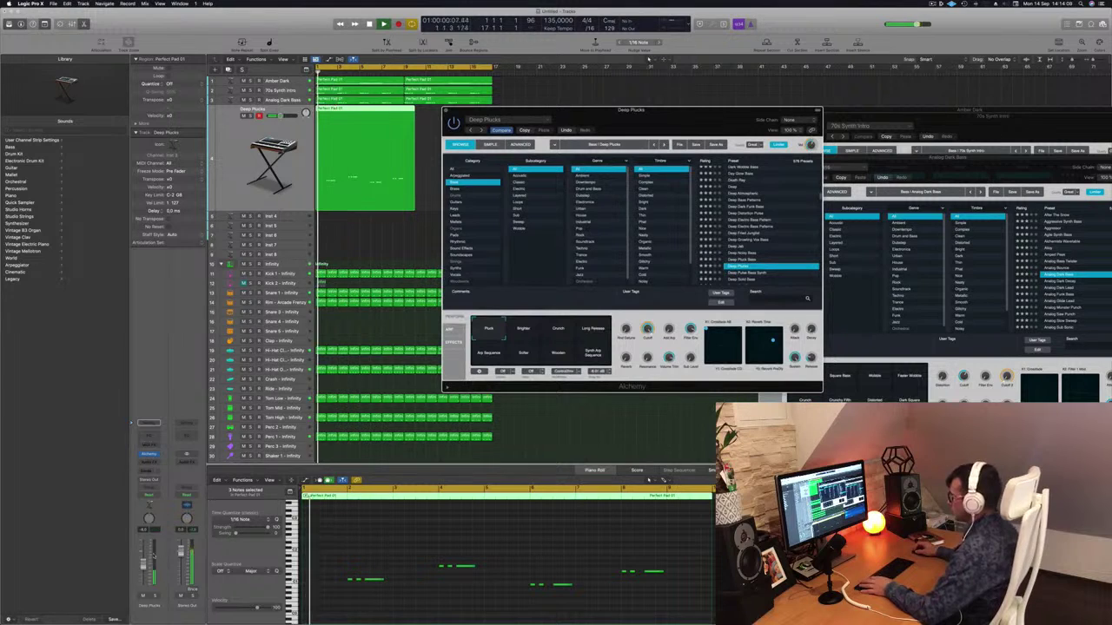
pyautogui.moveTo(143, 563); pyautogui.dragTo(142, 557)
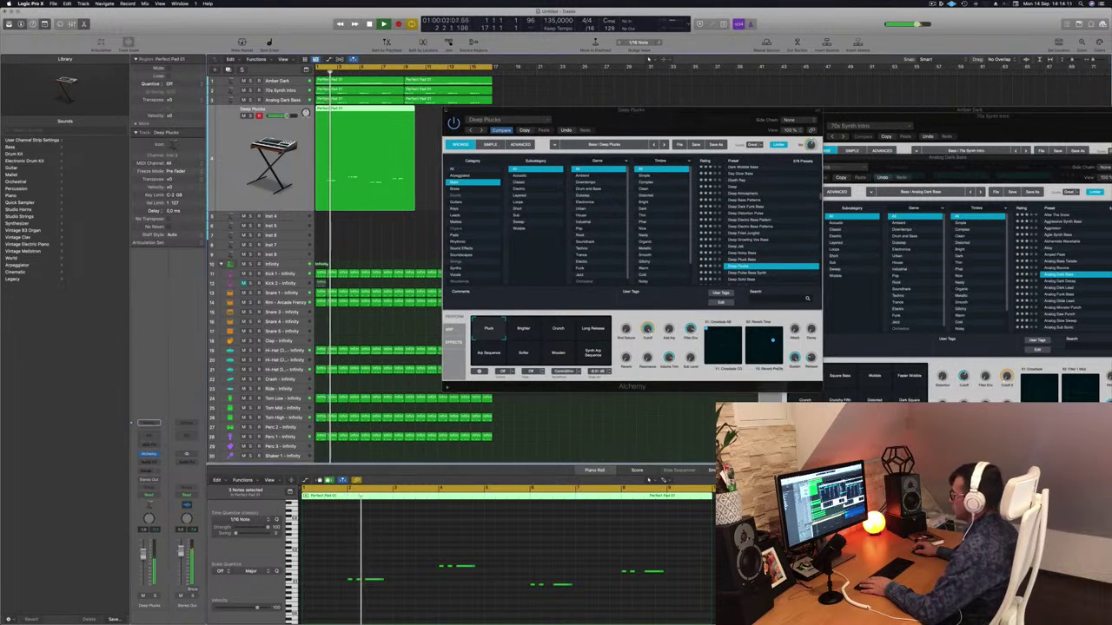
# Step: Audition Deep Pulse Bass Synth, load the Deep Solid Bass preset instead and shift the Alchemy window aside
pyautogui.scroll(-3, 773, 226)
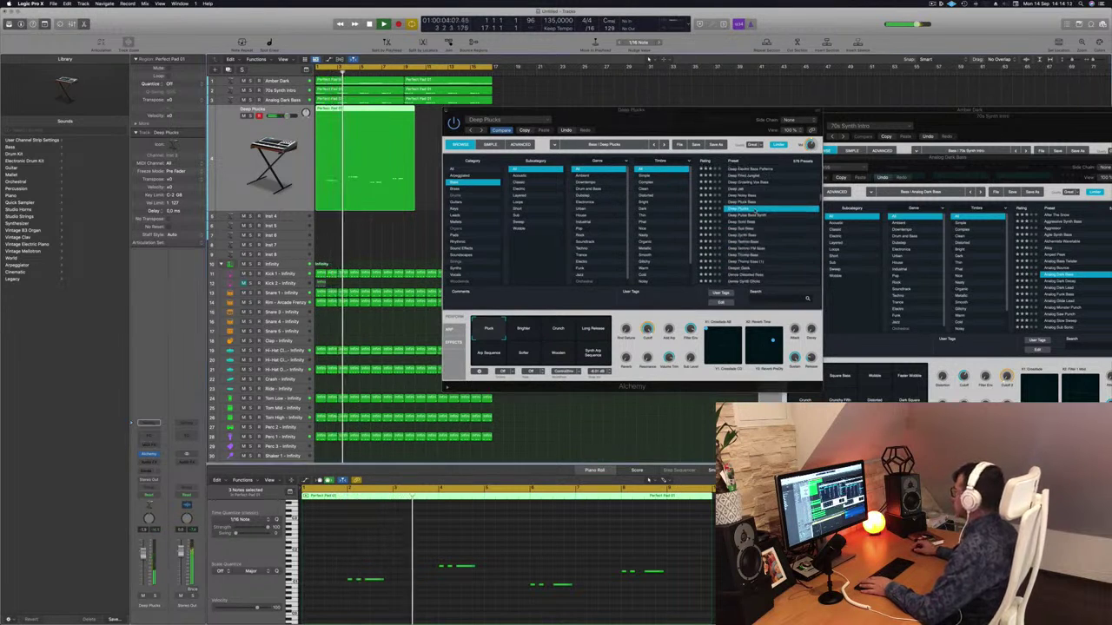
pyautogui.click(750, 215)
pyautogui.click(747, 215)
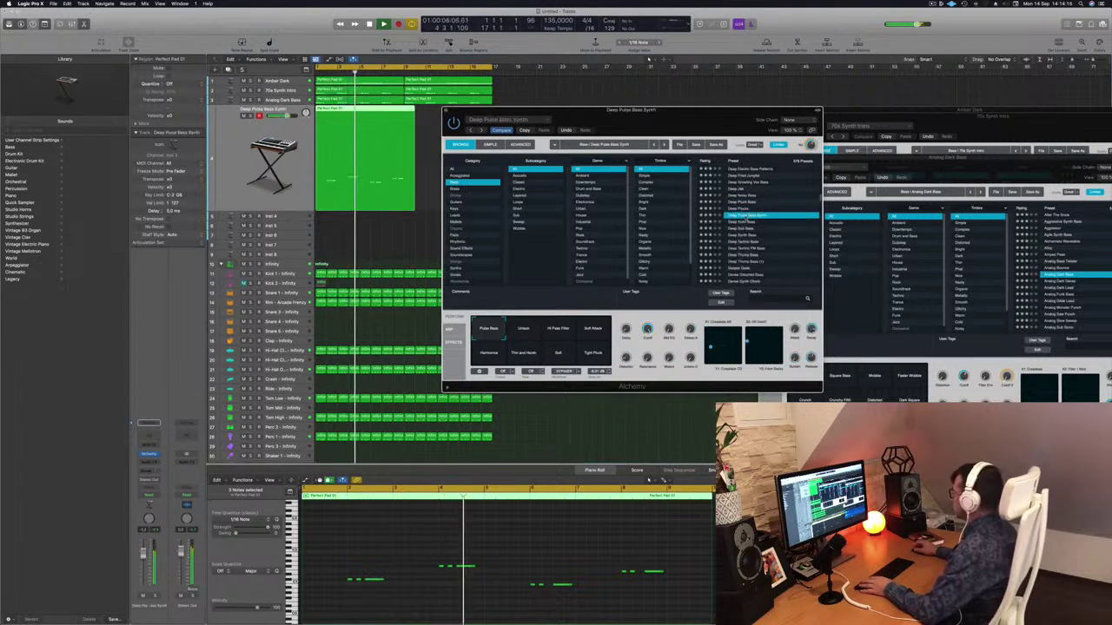
pyautogui.click(745, 223)
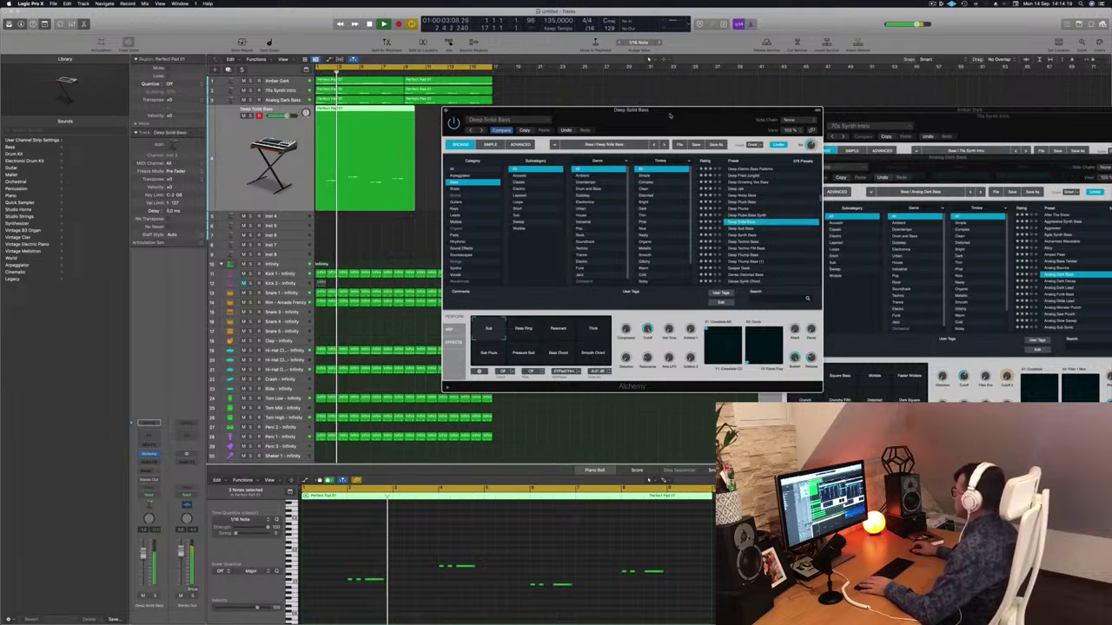
pyautogui.moveTo(671, 115); pyautogui.dragTo(719, 115)
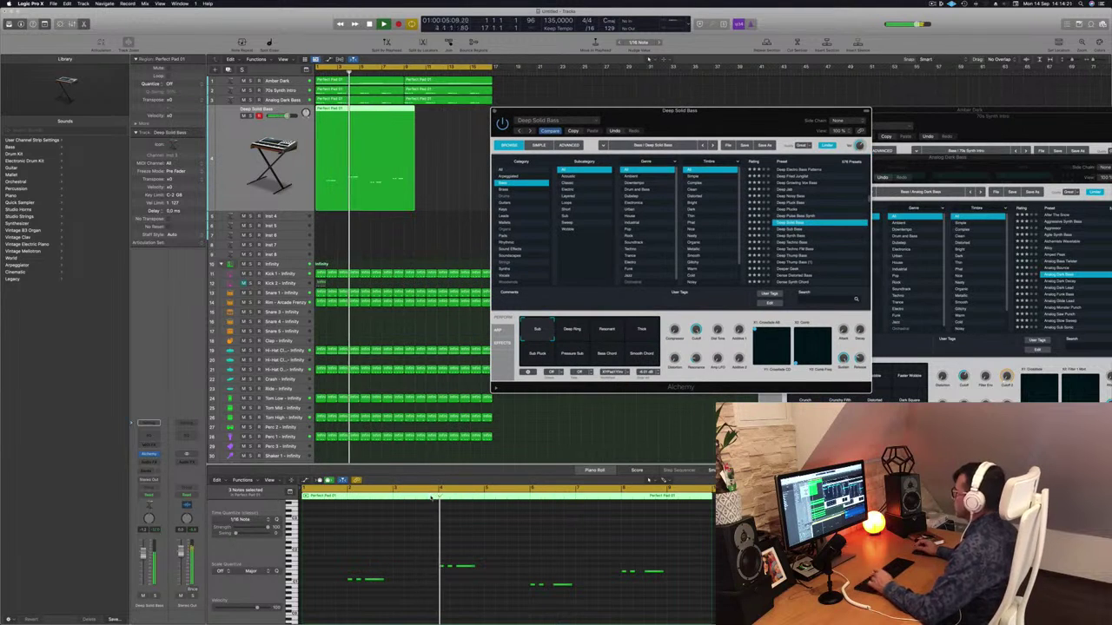
# Step: Nudge the long note of the bar 2 group slightly later and replay the region from the start
pyautogui.moveTo(394, 564); pyautogui.dragTo(376, 591)
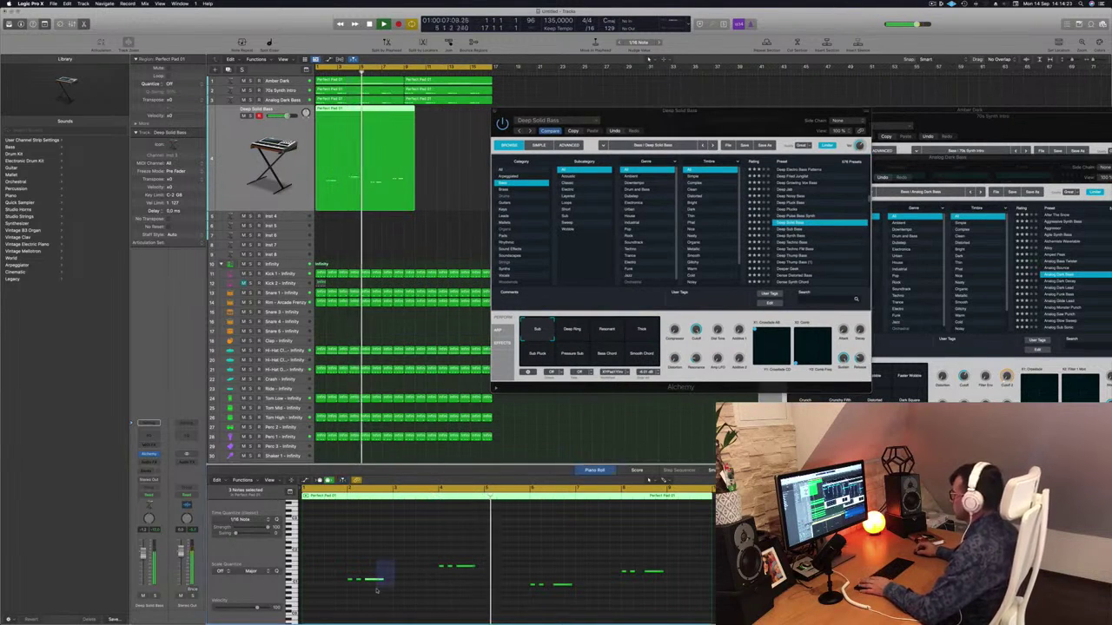
pyautogui.press('Return')
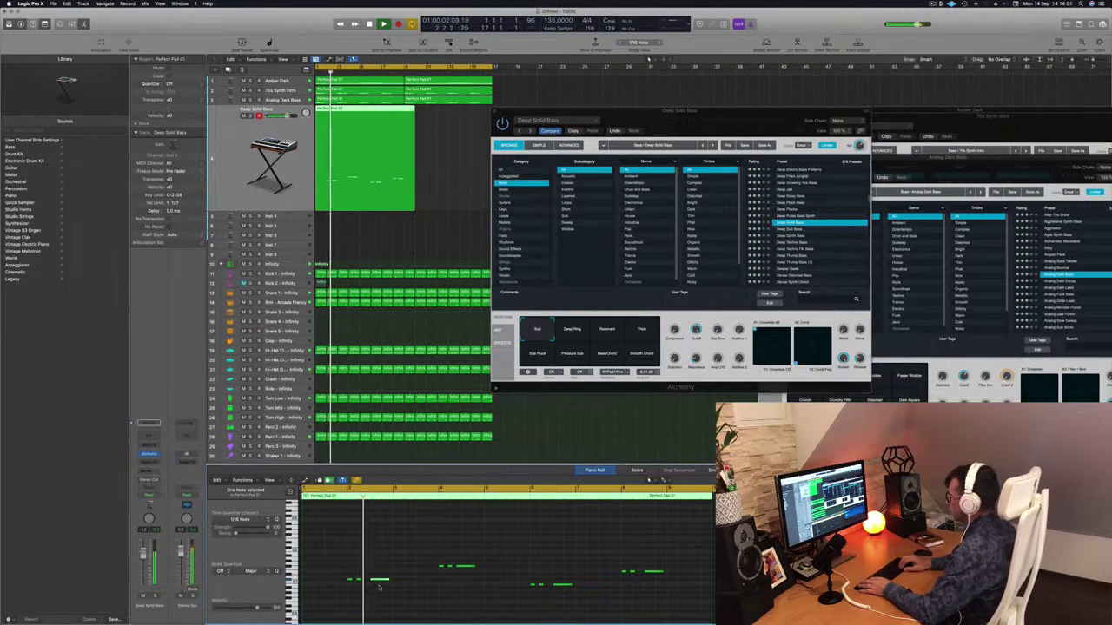
# Step: Replay the Deep Solid Bass part, move the Alchemy window aside and shift the long notes in bars 6 and 8 slightly earlier
pyautogui.press('Return')
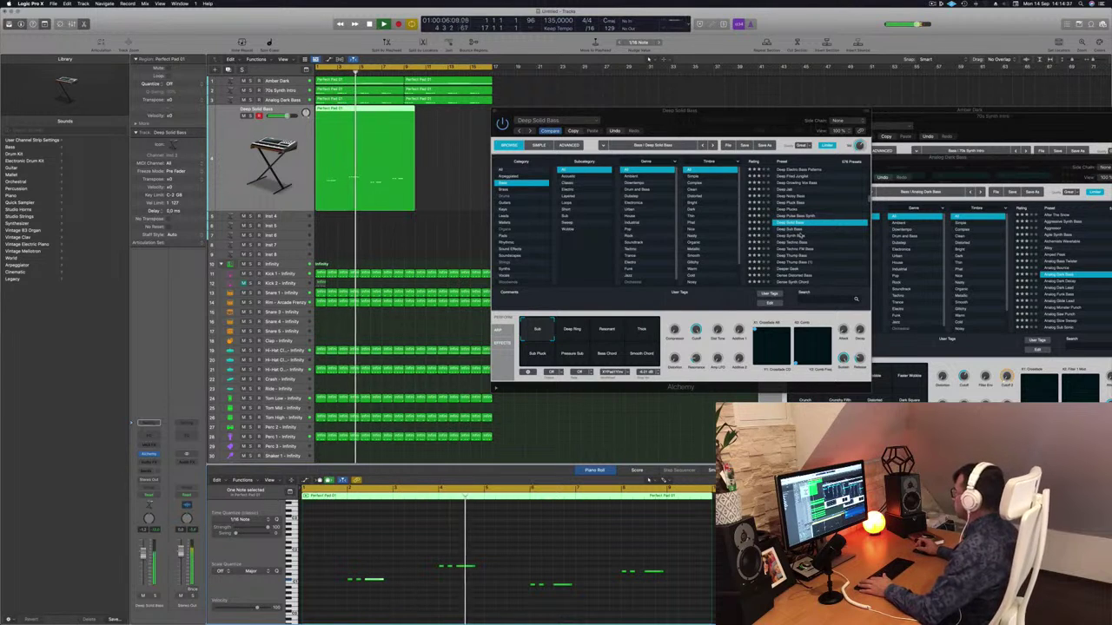
pyautogui.moveTo(628, 111); pyautogui.dragTo(687, 149)
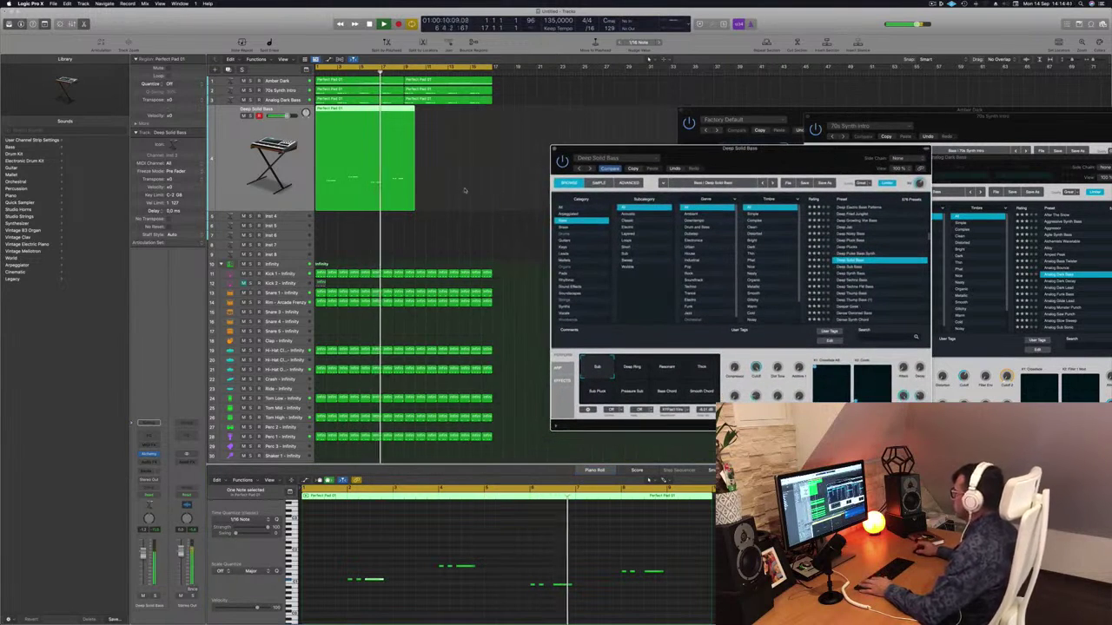
pyautogui.press('Return')
pyautogui.click(565, 585)
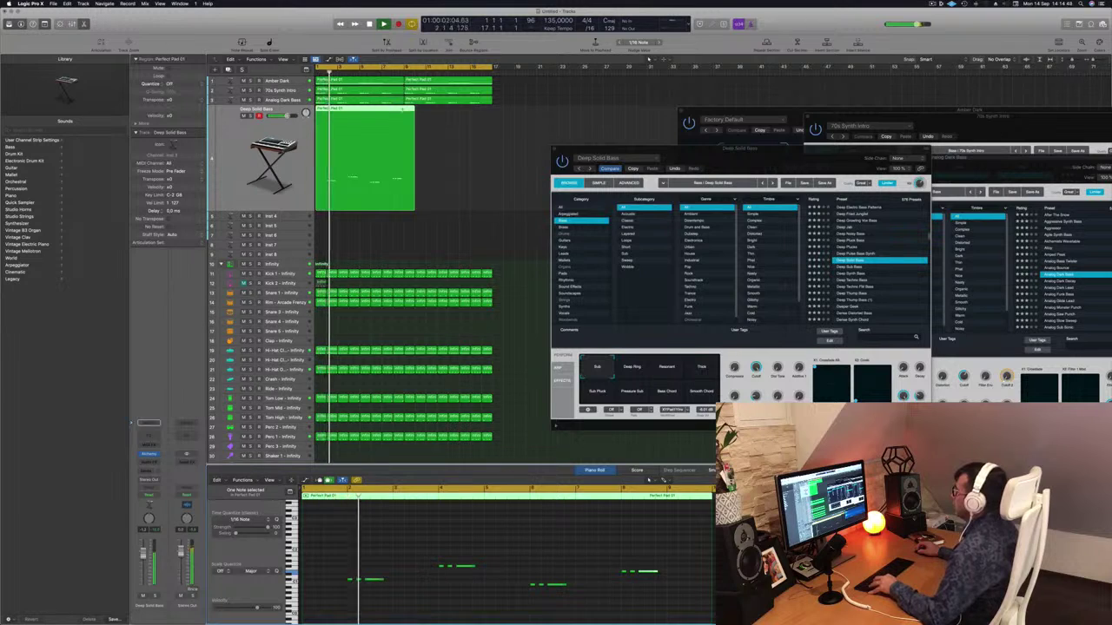
# Step: Remove the Deep Solid Bass region's excess beyond bar 9 and place a copy of the region at bar 9
pyautogui.keyDown('super'); pyautogui.doubleClick(403, 110); pyautogui.keyUp('super')
pyautogui.press('BackSpace')
pyautogui.press('Return')
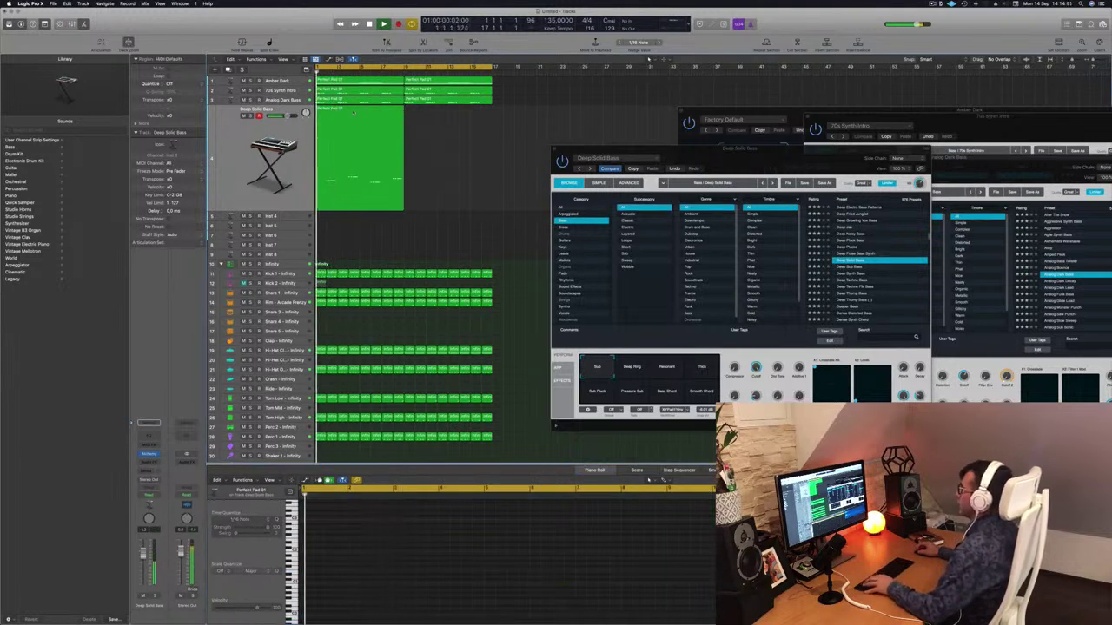
pyautogui.press('space')
pyautogui.moveTo(354, 111); pyautogui.dragTo(440, 121)
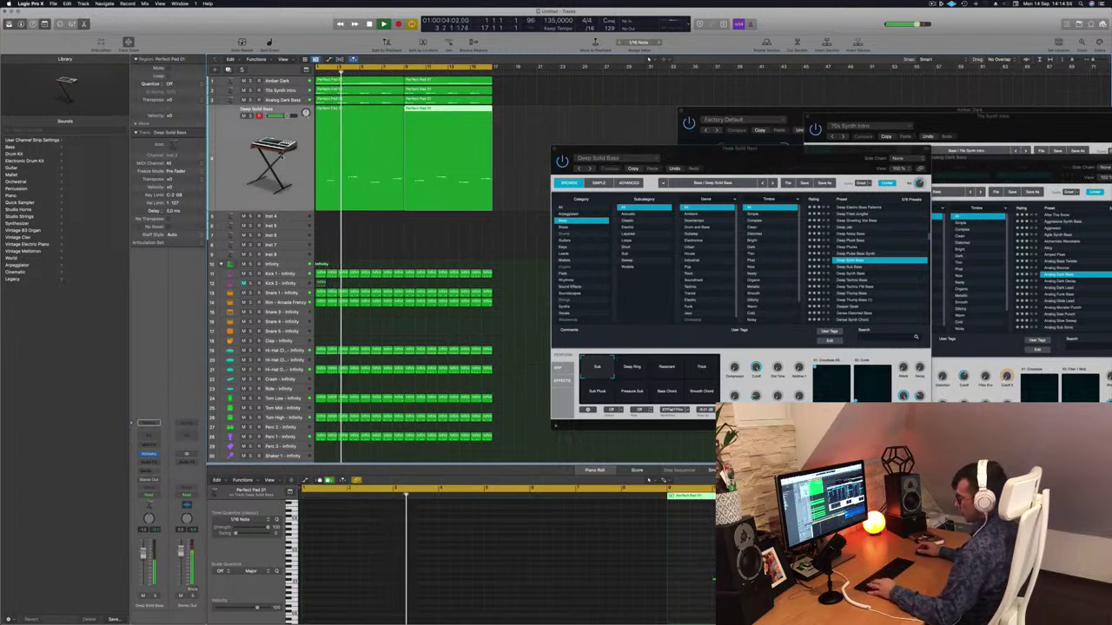
# Step: Name all regions in the arrangement after their tracks
pyautogui.press('super+a')
pyautogui.rightClick(349, 134)
pyautogui.click(356, 137)
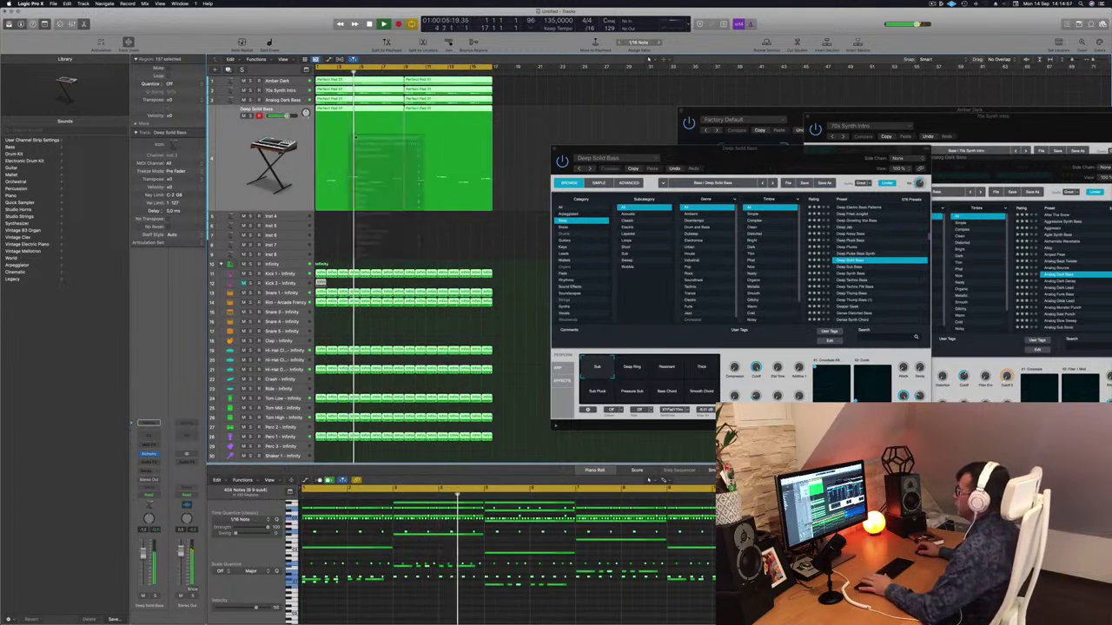
pyautogui.click(242, 133)
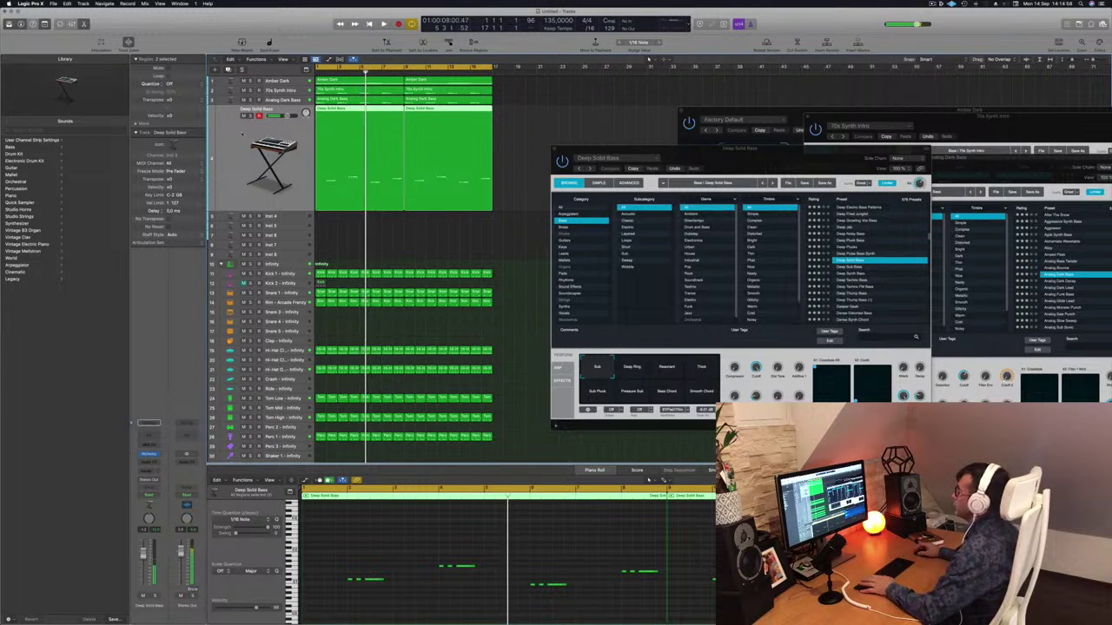
# Step: Duplicate the Deep Solid Bass track and copy its first region onto the new track at bar 1
pyautogui.press('Return')
pyautogui.press('super+d')
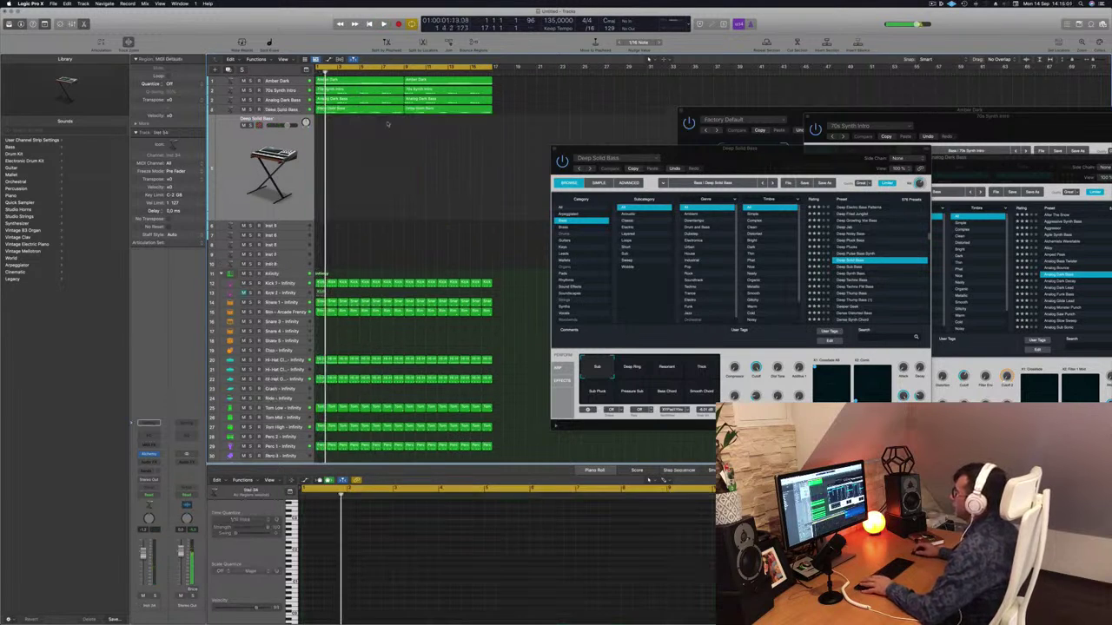
pyautogui.moveTo(375, 110); pyautogui.dragTo(362, 188)
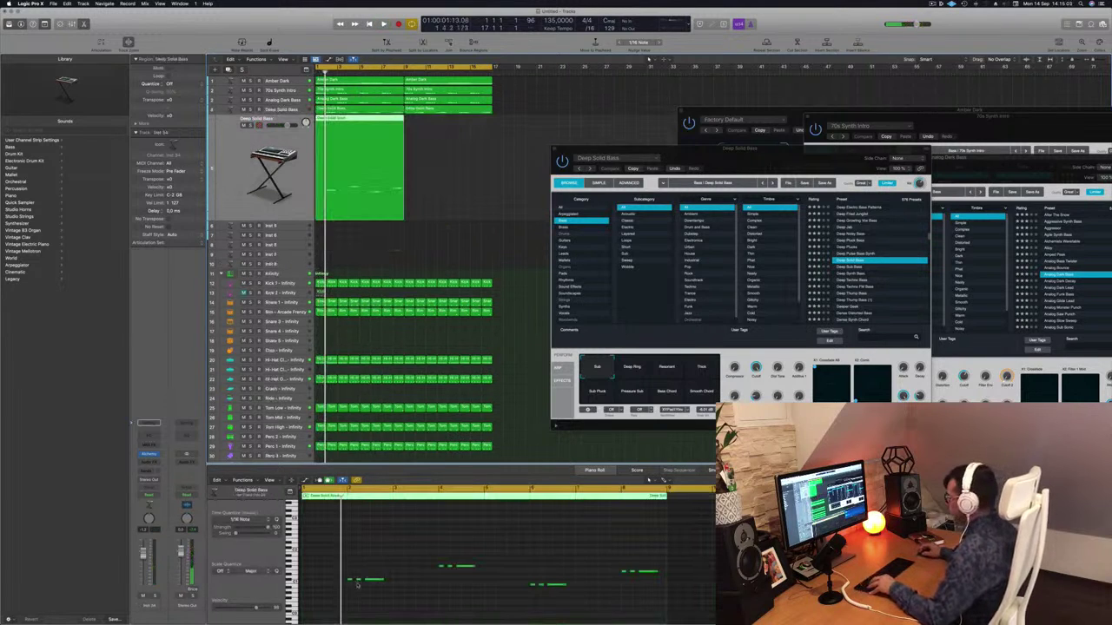
# Step: Delete the short notes from the copied region, transpose the four long notes up an octave and play the result
pyautogui.moveTo(332, 571); pyautogui.dragTo(356, 593)
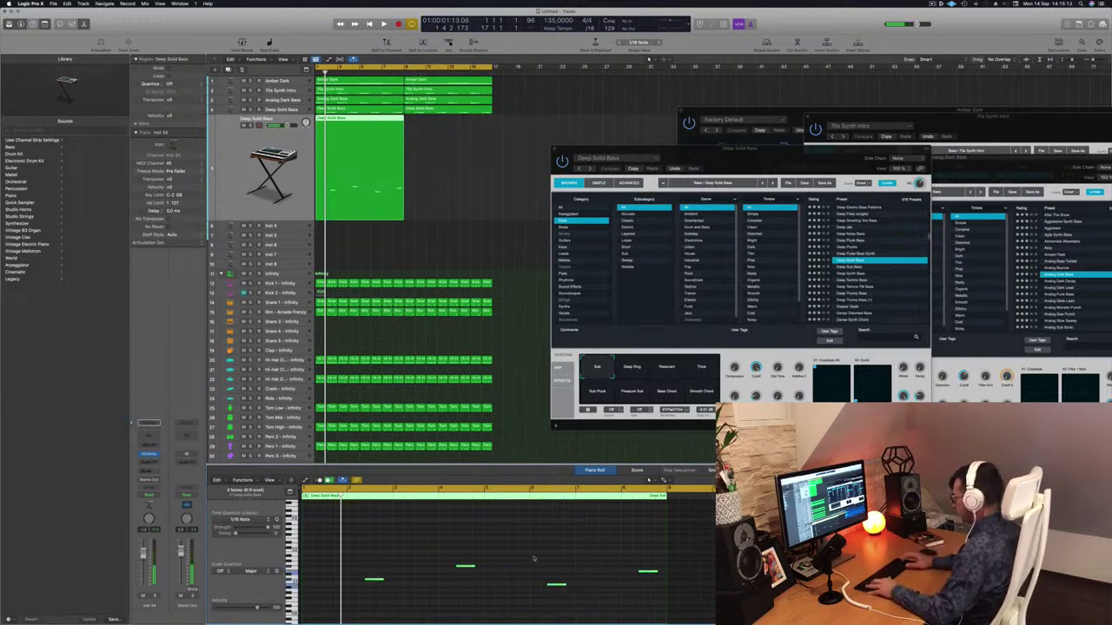
pyautogui.press('space')
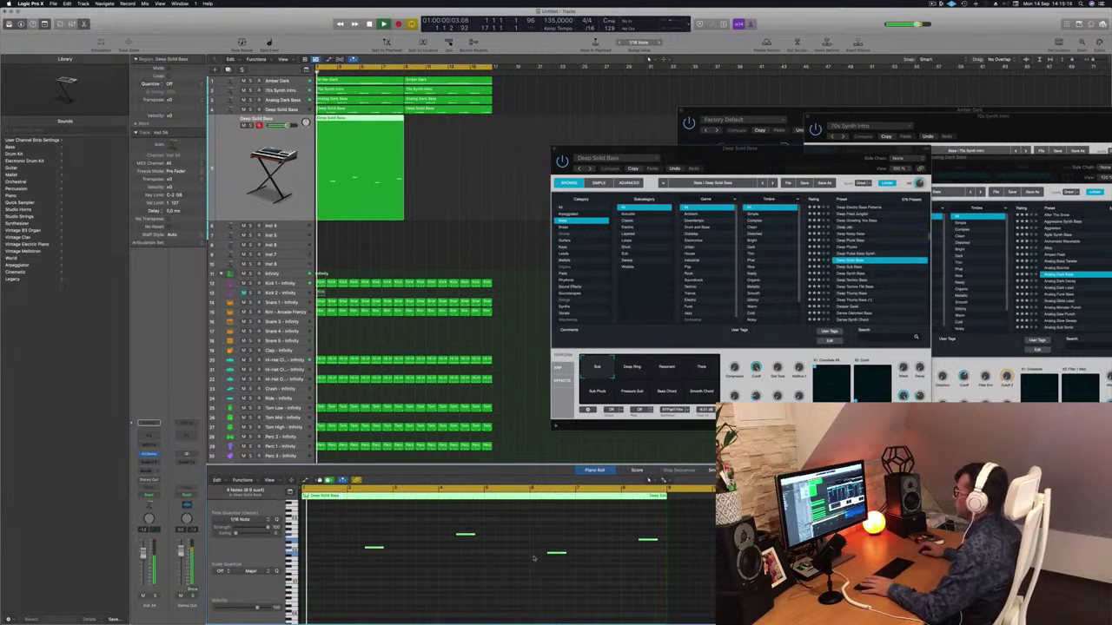
pyautogui.press('space')
pyautogui.press('space')
# Step: Open Alchemy on the duplicated track and audition the Deeper Geek preset from the start of the song
pyautogui.click(230, 178)
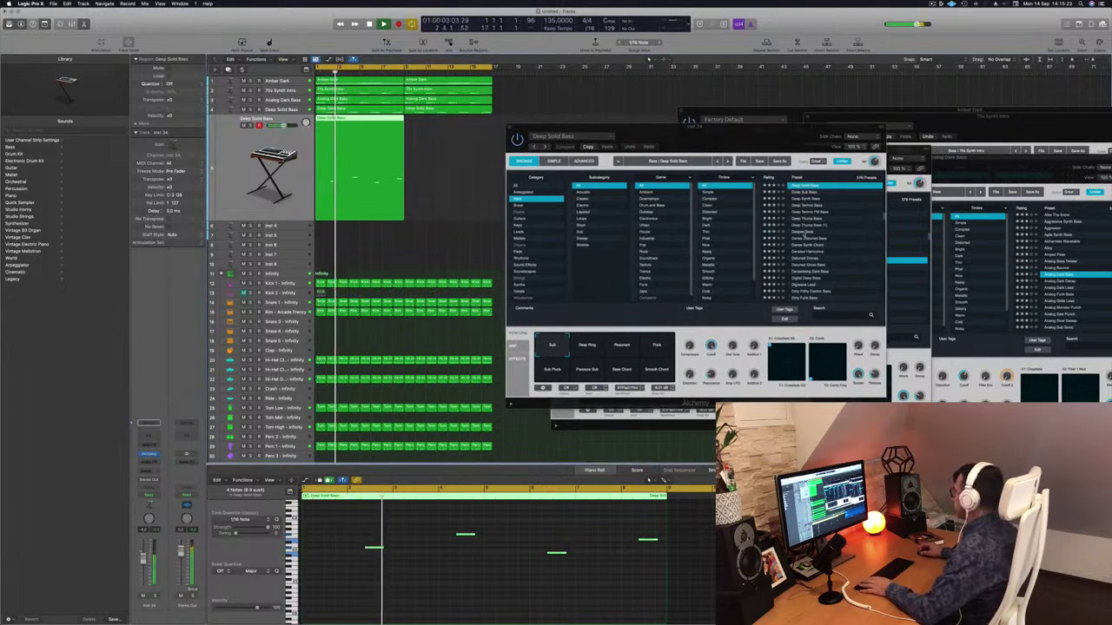
pyautogui.click(839, 232)
pyautogui.moveTo(699, 134)
pyautogui.mouseDown()
pyautogui.moveTo(712, 126)
pyautogui.moveTo(701, 126)
pyautogui.mouseUp()
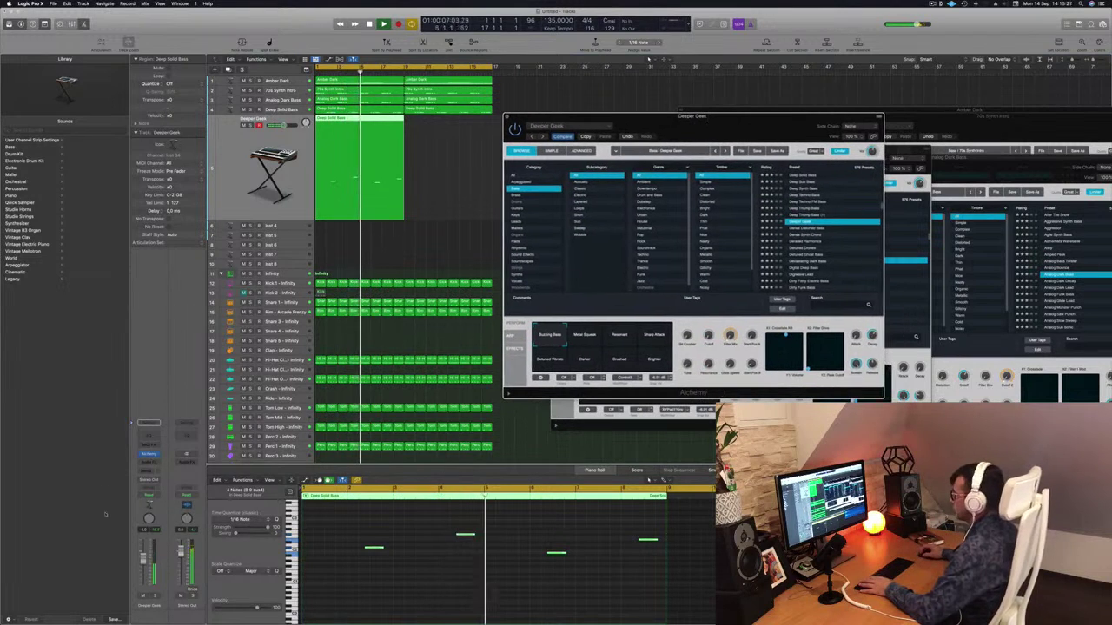
pyautogui.press('Return')
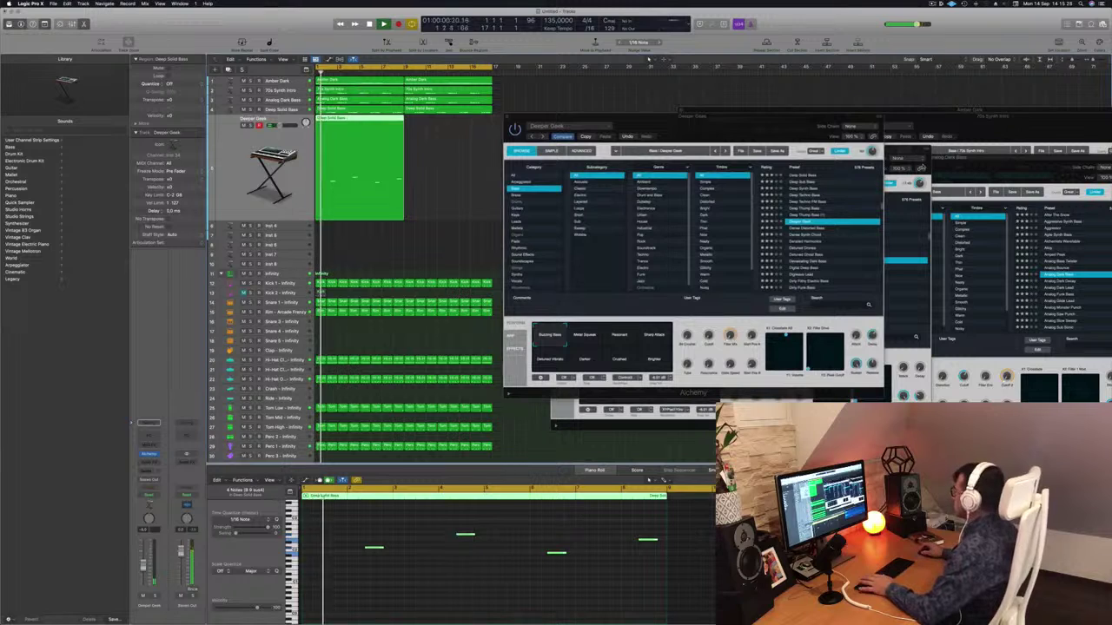
# Step: Audition the Detuned Drones, Detuned Ghost Bass and Devastating Dark Bass presets on the duplicated track
pyautogui.click(814, 249)
pyautogui.click(814, 249)
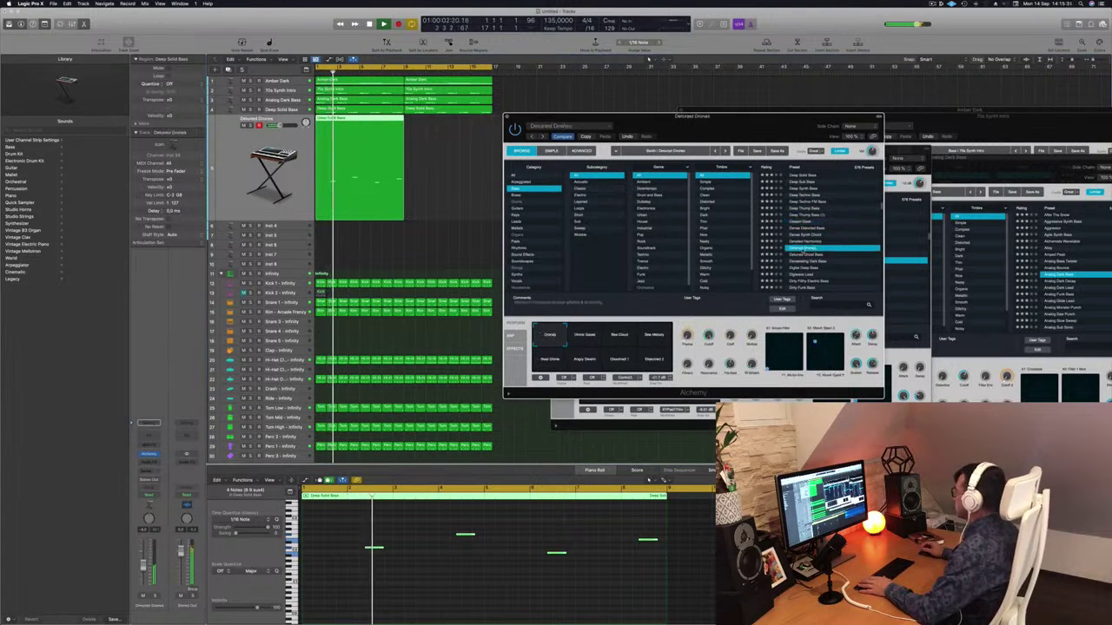
pyautogui.click(805, 255)
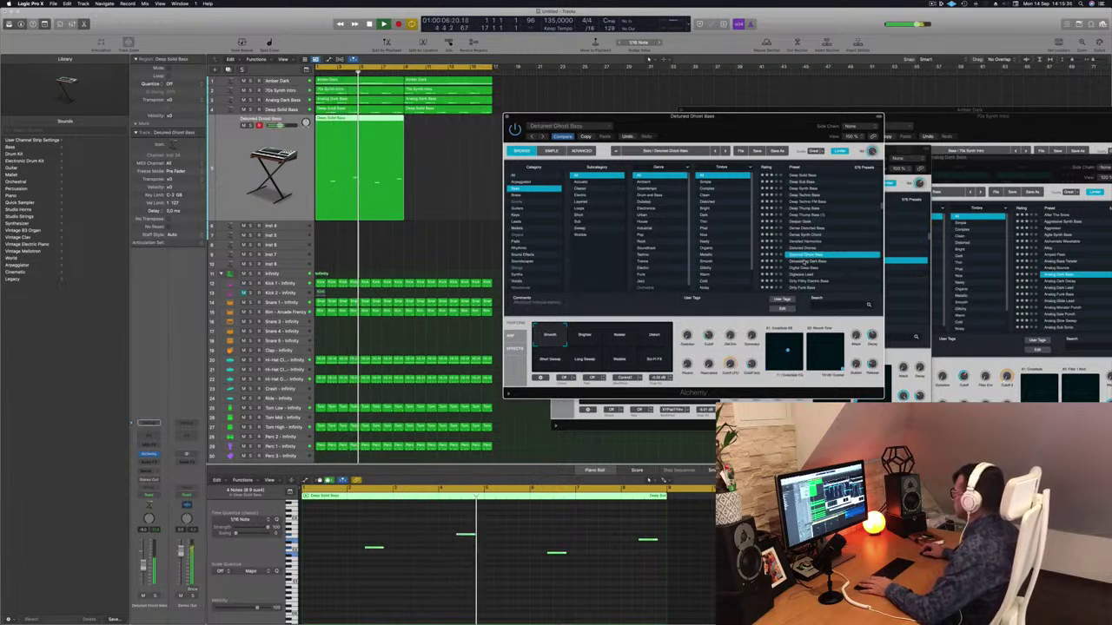
pyautogui.click(807, 261)
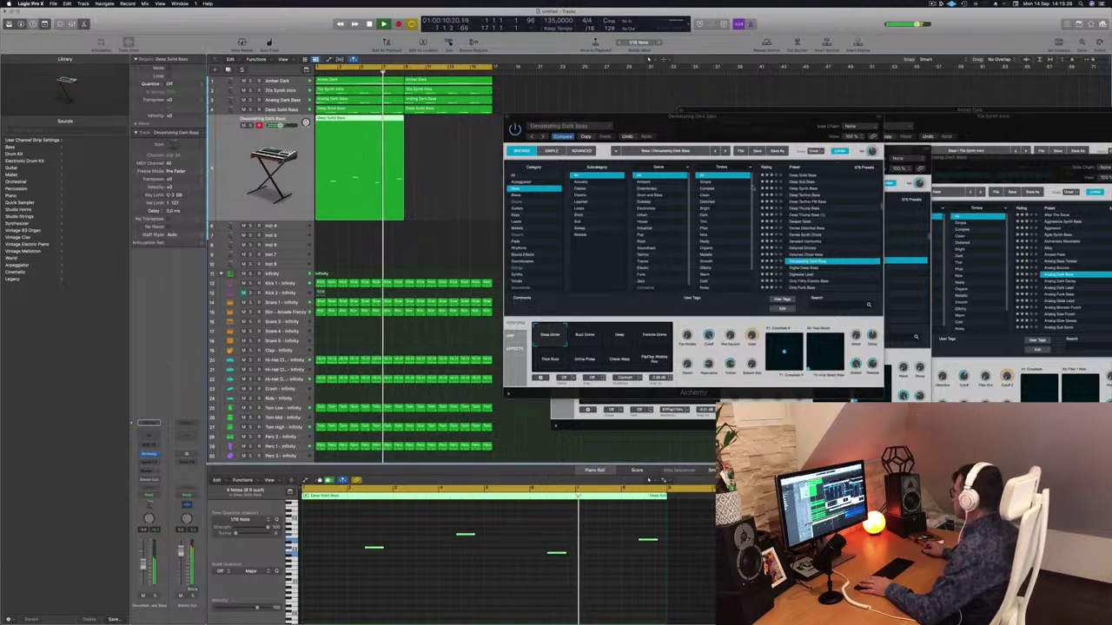
# Step: Move the Alchemy window higher and audition the Dirty Wobble preset
pyautogui.moveTo(661, 116); pyautogui.dragTo(630, 76)
pyautogui.scroll(-2, 808, 192)
pyautogui.scroll(-3, 809, 192)
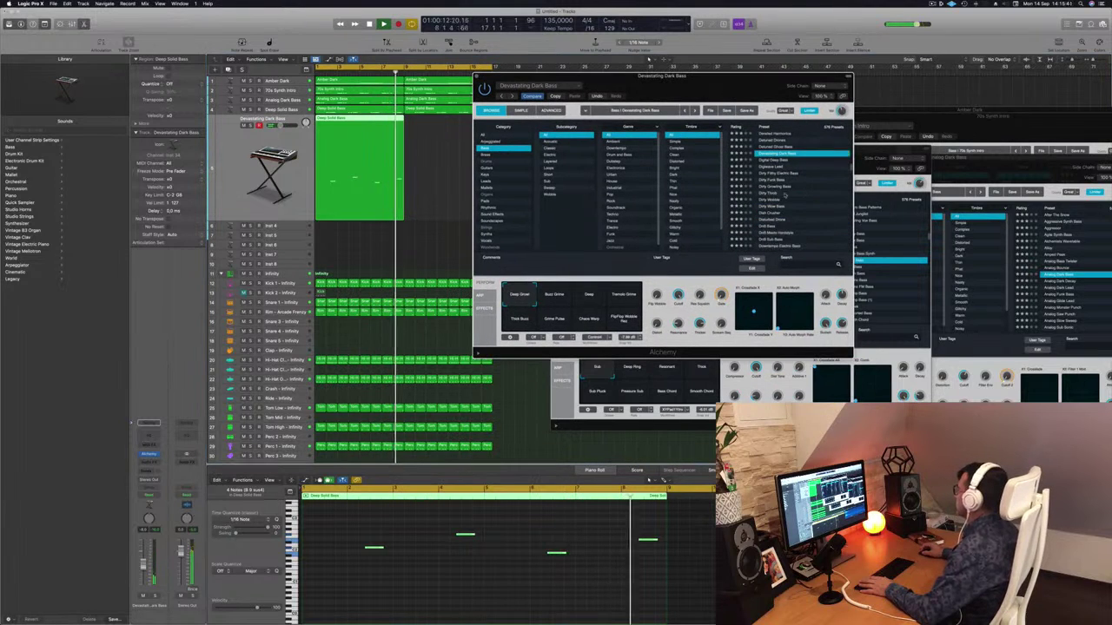
pyautogui.click(764, 199)
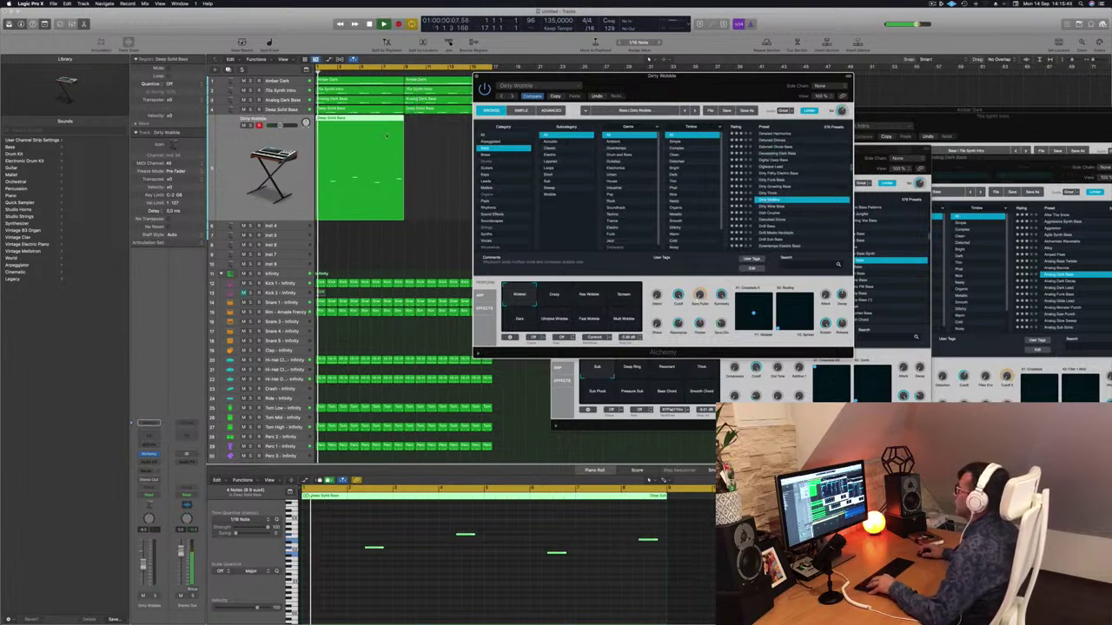
# Step: Copy the long-note region to bar 9 on the duplicated track and shift the Alchemy window clear of it
pyautogui.moveTo(349, 128); pyautogui.dragTo(437, 129)
pyautogui.moveTo(715, 83); pyautogui.dragTo(734, 80)
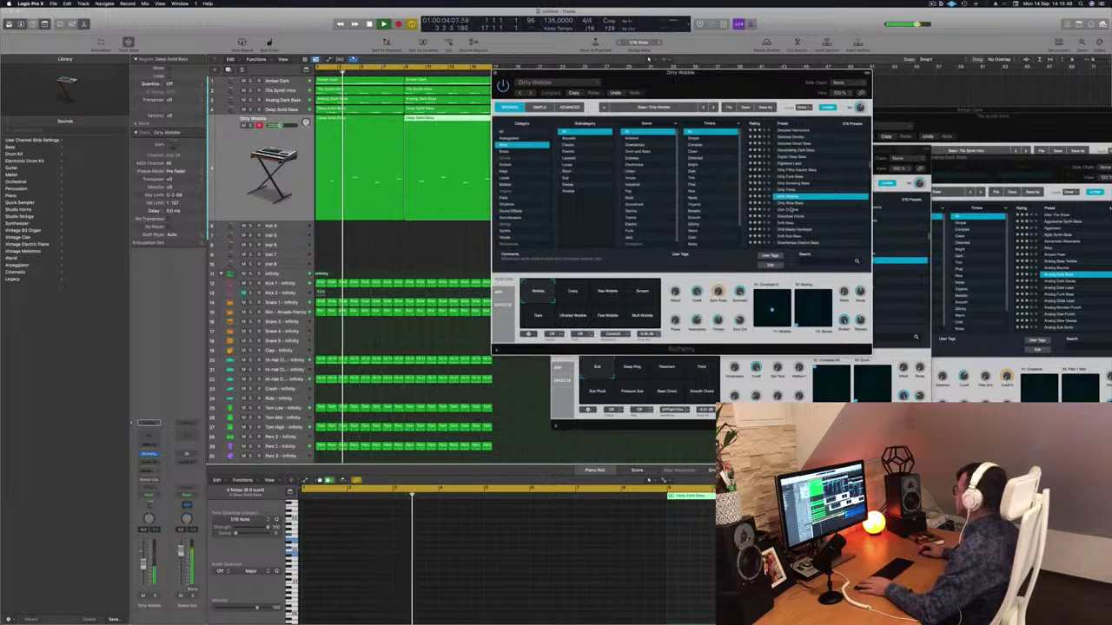
# Step: Audition the Dirty Crusher and Disturbed Drone presets on the long-note part
pyautogui.press('Down')
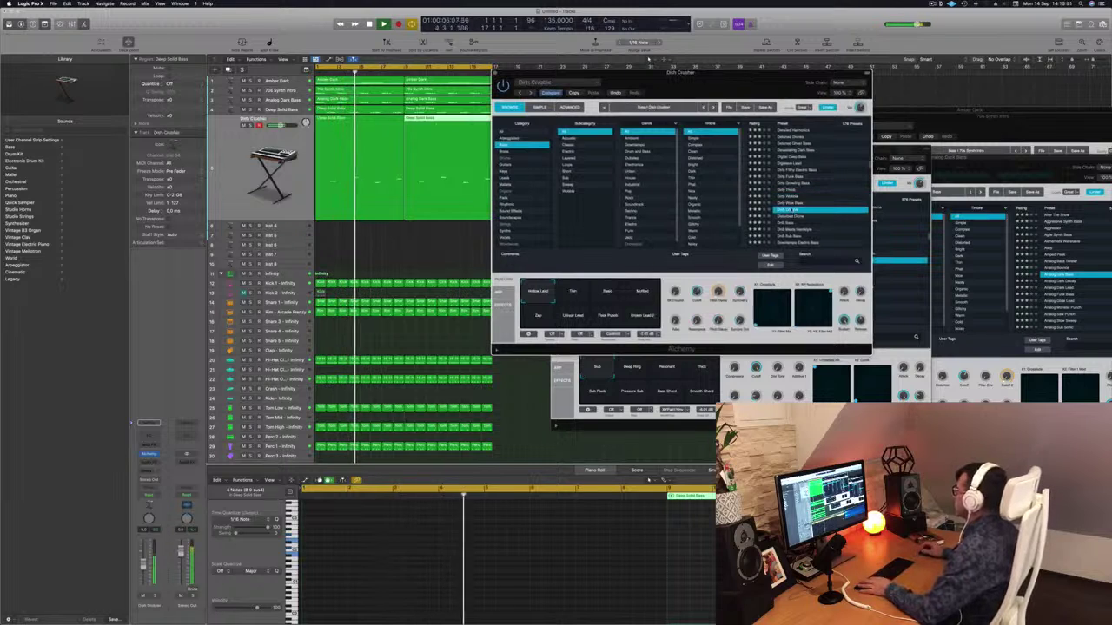
pyautogui.press('Down')
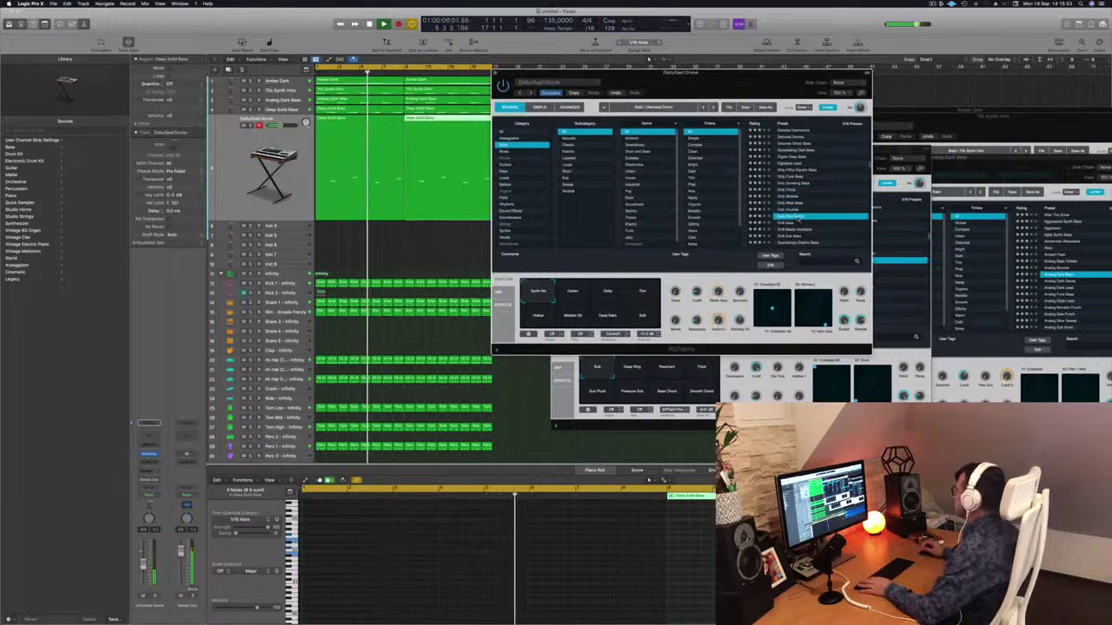
pyautogui.press('Down')
# Step: Audition 1963 Semi-Acoustic Thumb, 70s Synth Lead Hero, 808 Mutation Bass and 80s Disco Funk from the beginning of the preset list
pyautogui.scroll(-3, 811, 199)
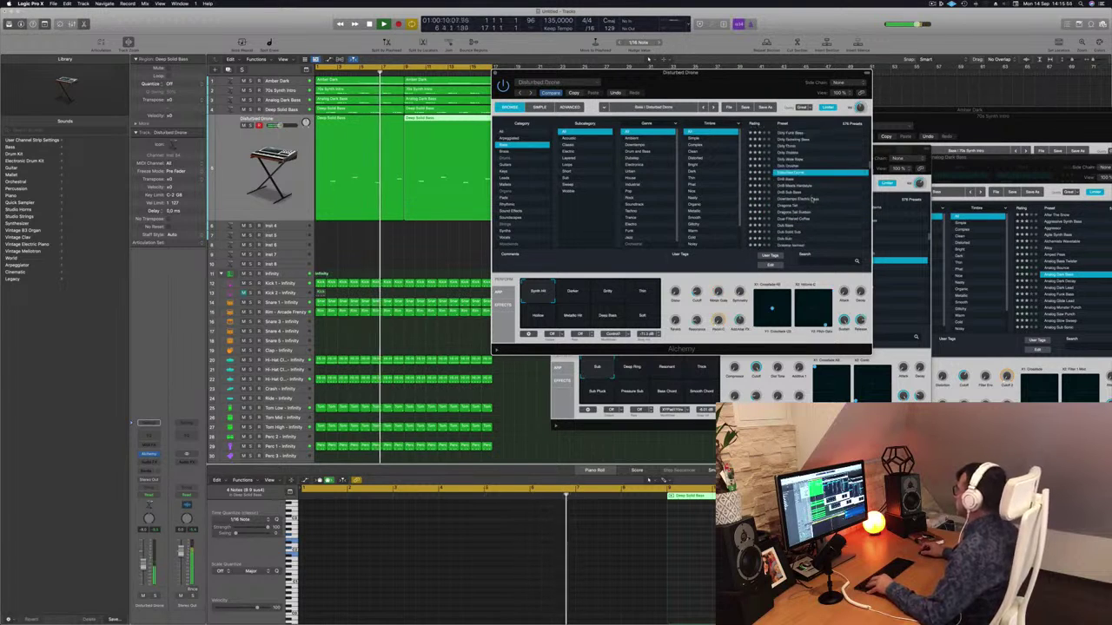
pyautogui.scroll(-3, 814, 200)
pyautogui.scroll(10, 818, 201)
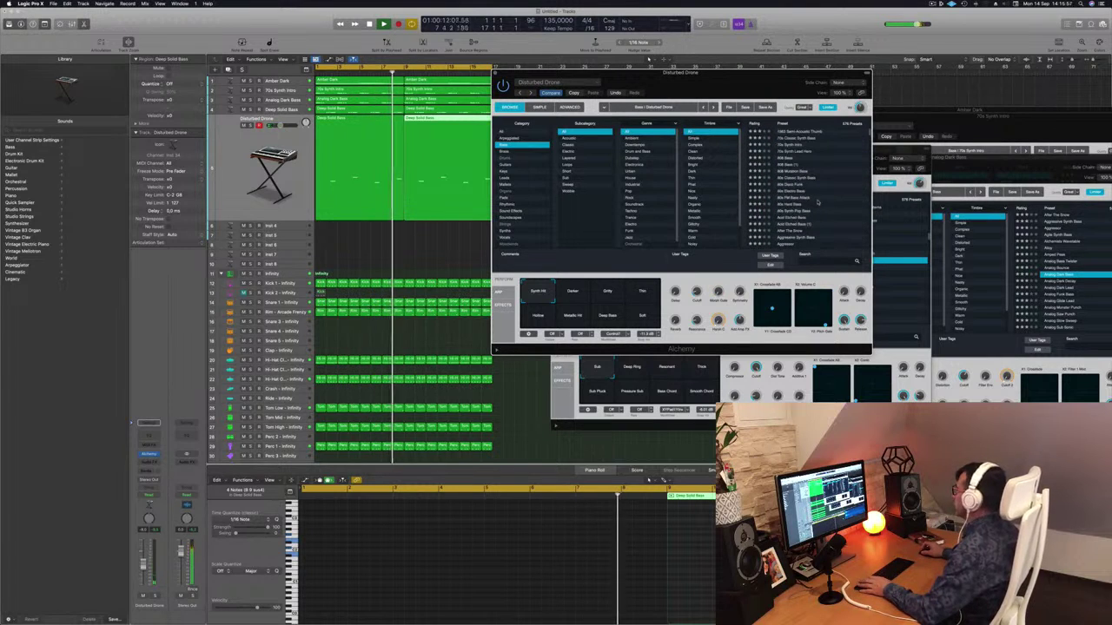
pyautogui.click(792, 132)
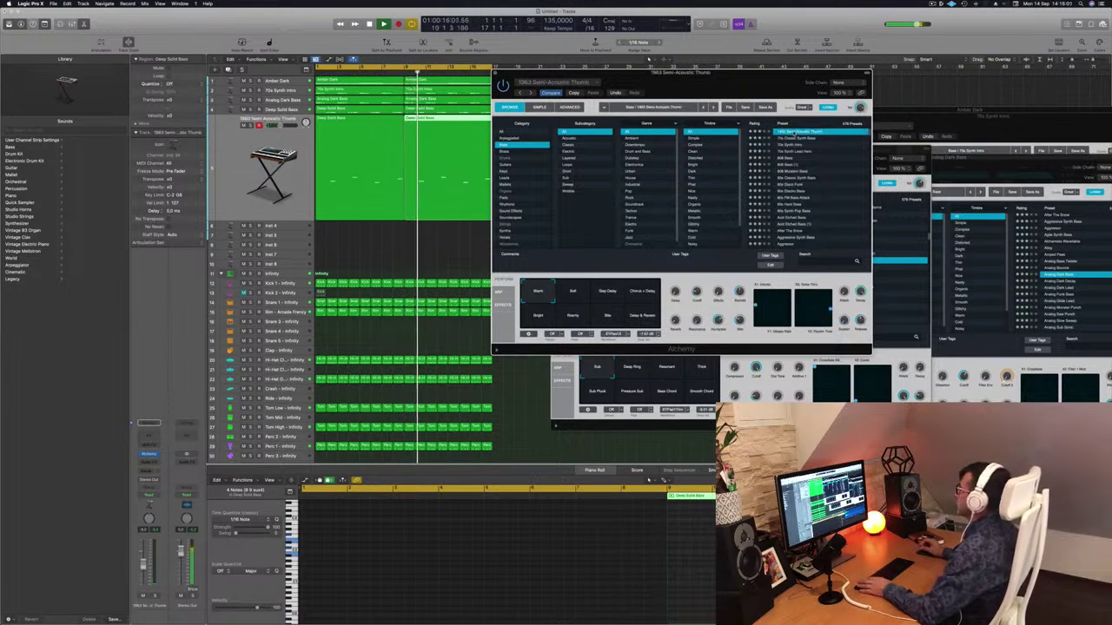
pyautogui.click(801, 153)
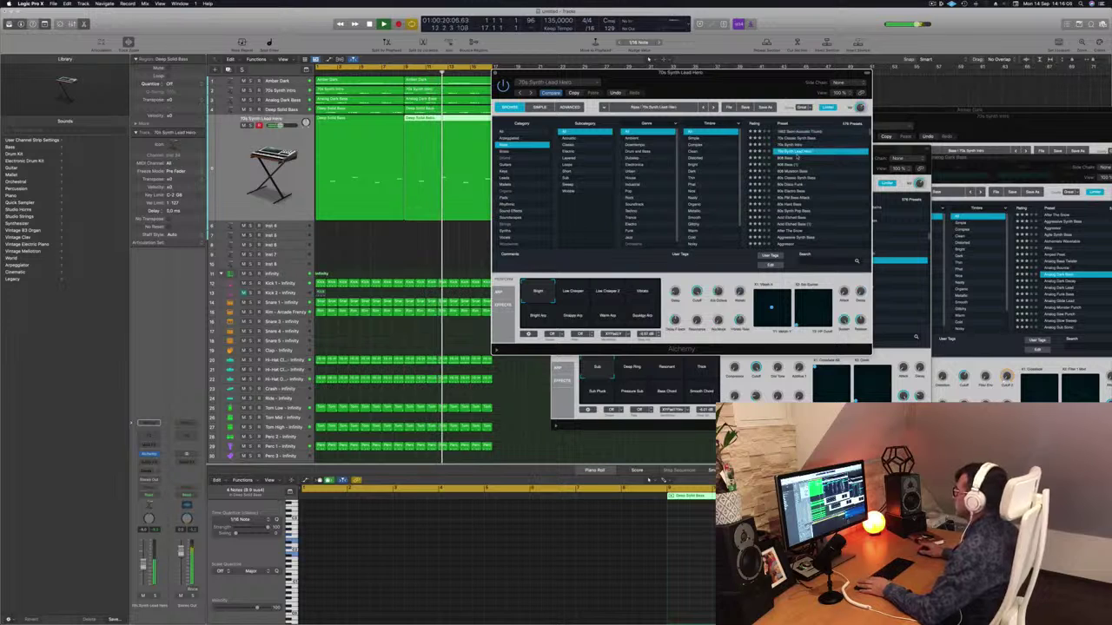
pyautogui.click(799, 172)
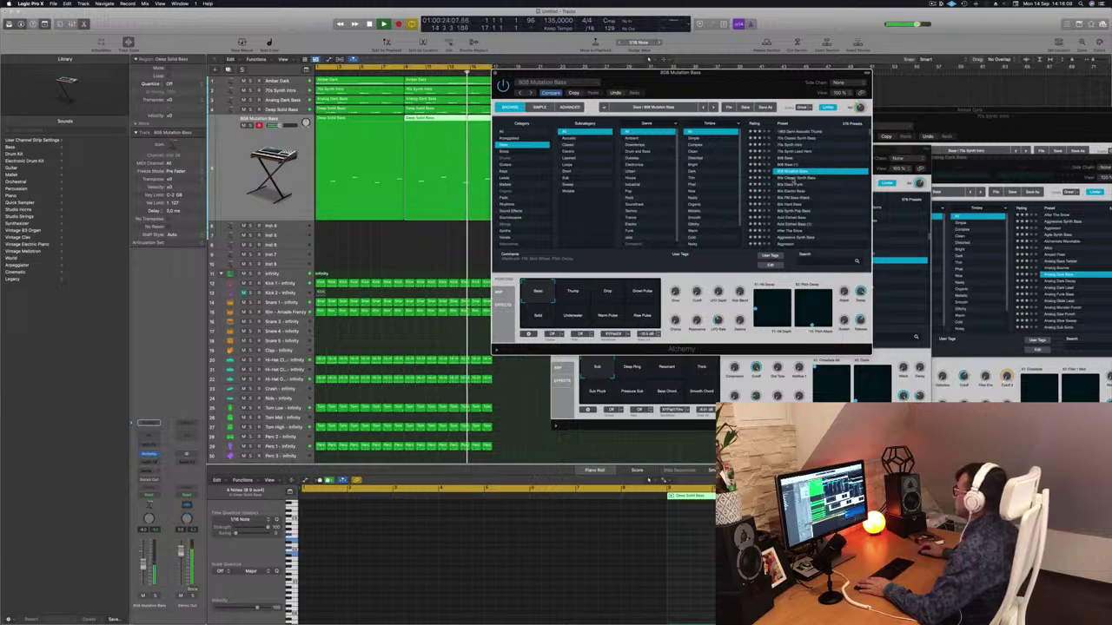
pyautogui.click(797, 185)
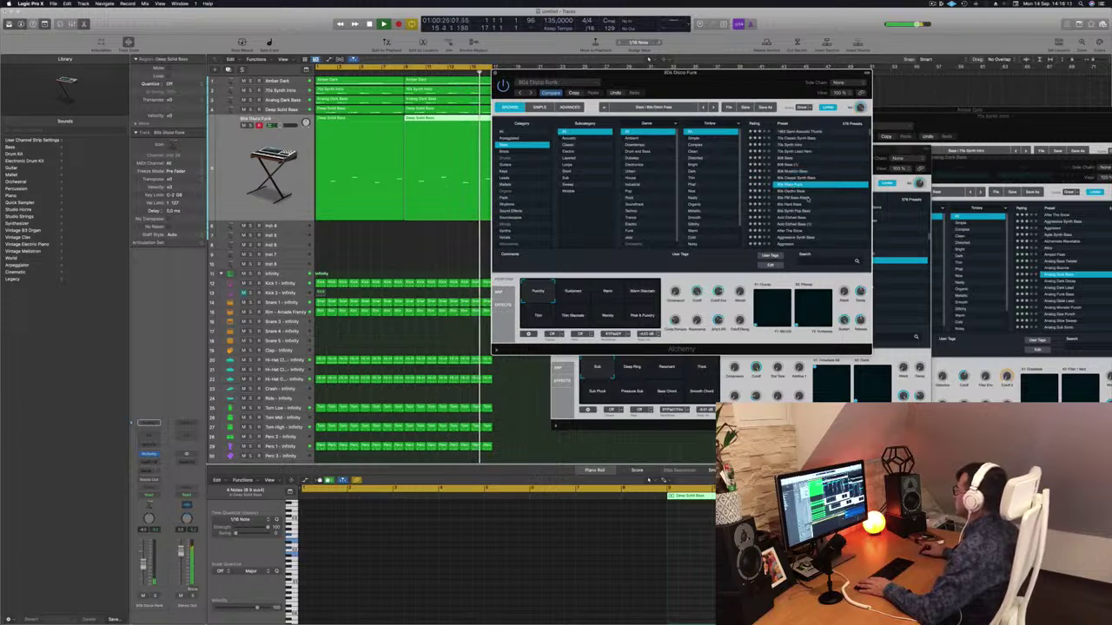
# Step: Audition the Acid Etched Bass, After The Snow and Agile Synth Bass presets on the long-note part
pyautogui.click(816, 217)
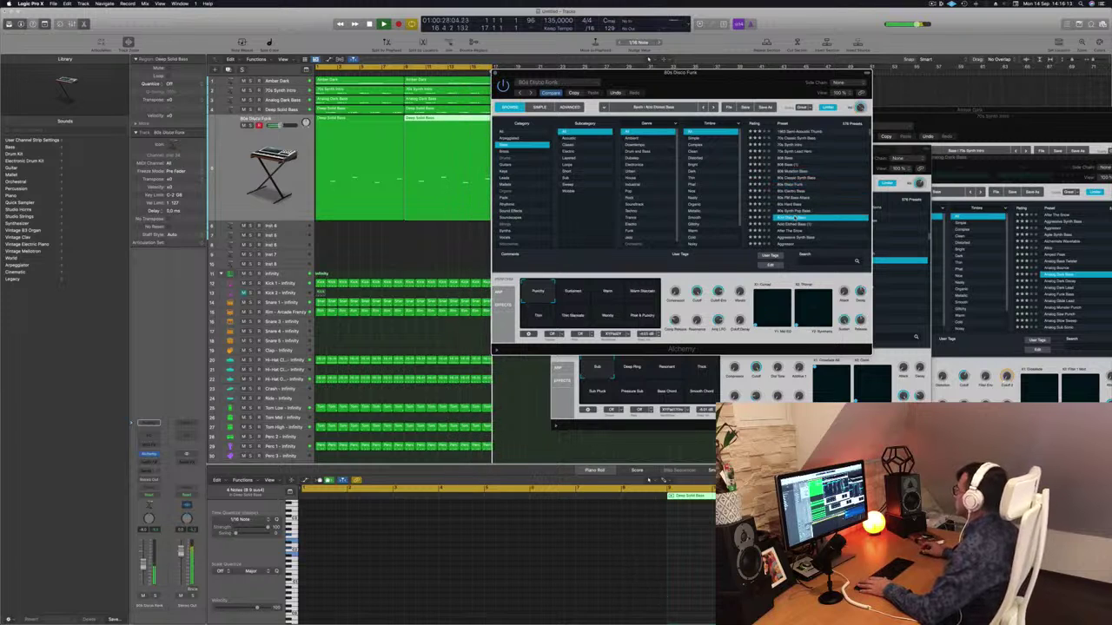
pyautogui.scroll(-5, 815, 201)
pyautogui.scroll(3, 814, 200)
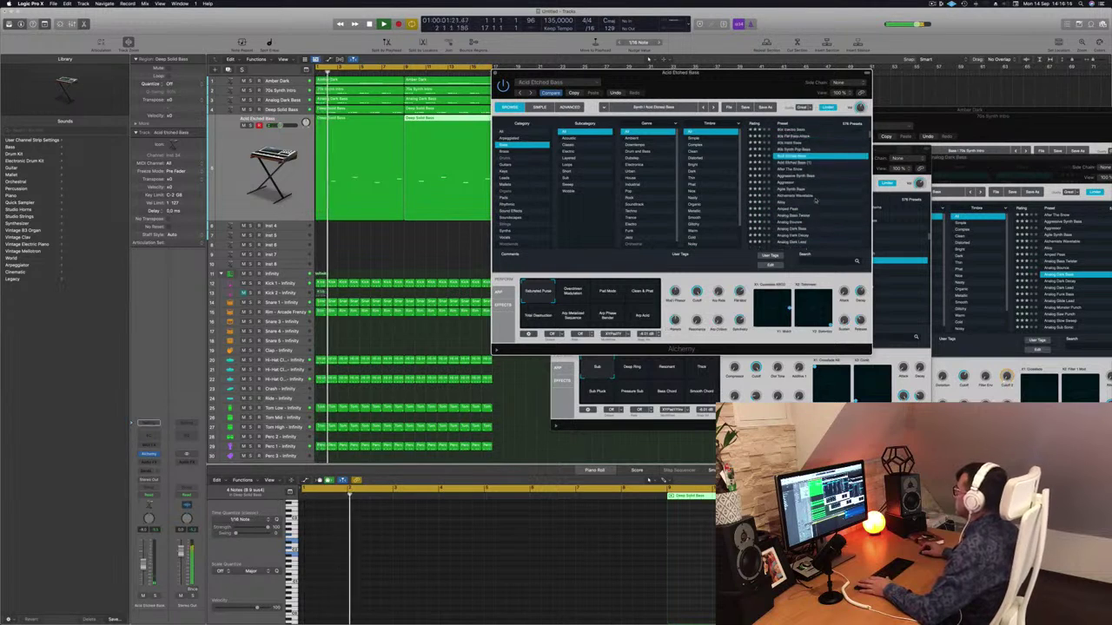
pyautogui.click(783, 177)
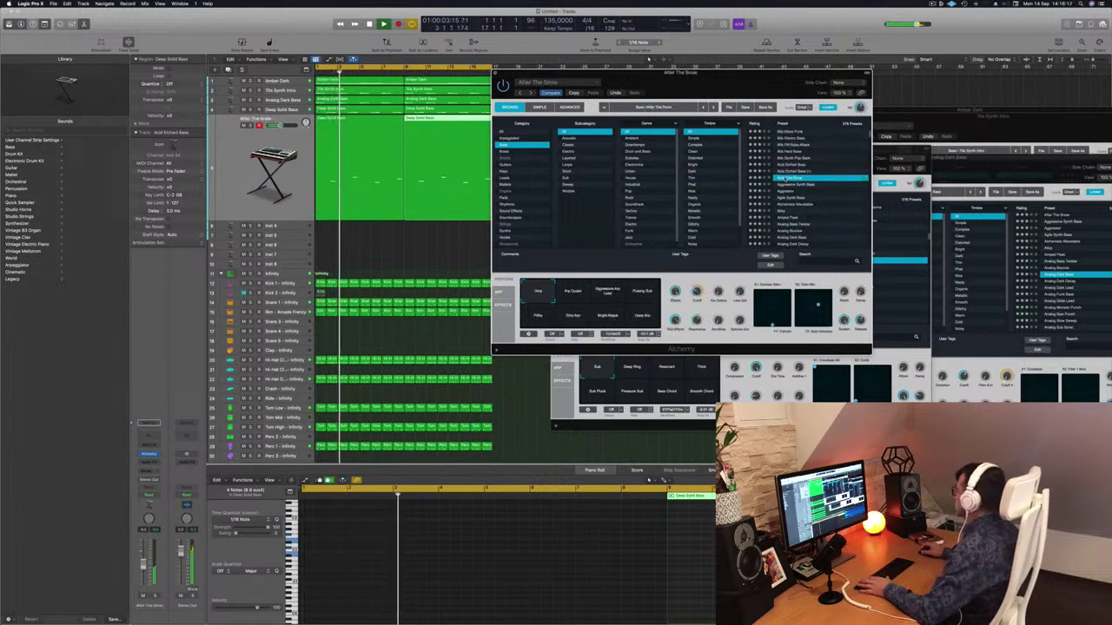
pyautogui.click(812, 198)
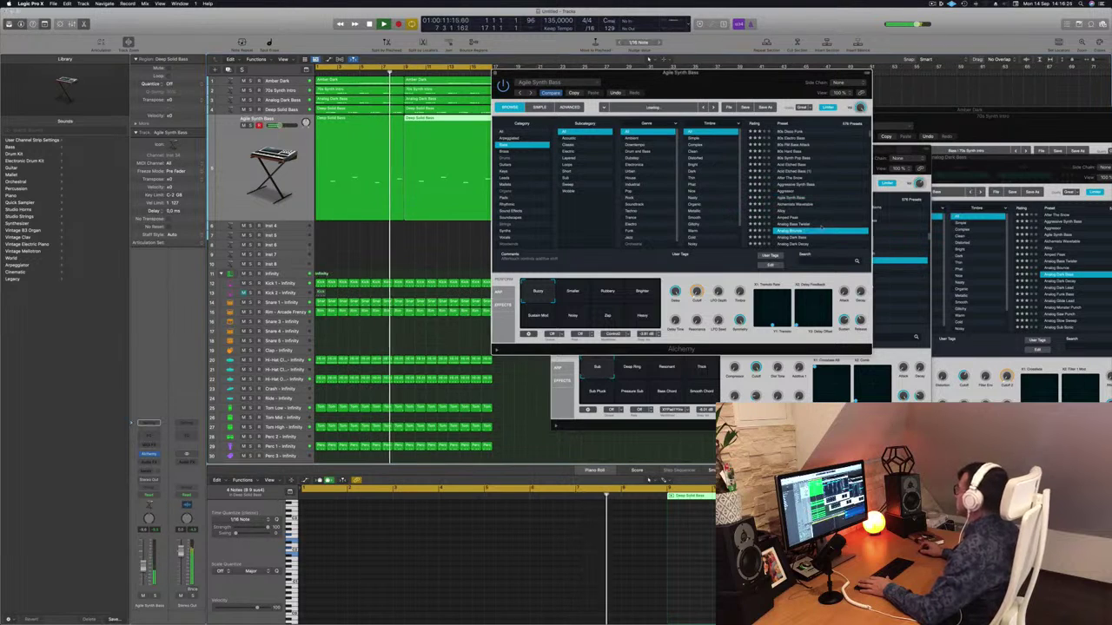
# Step: Audition the Analog Dark Lead preset and load Analog Sustained Virtually on the long-note part instead
pyautogui.scroll(-2, 812, 217)
pyautogui.click(815, 184)
pyautogui.click(817, 200)
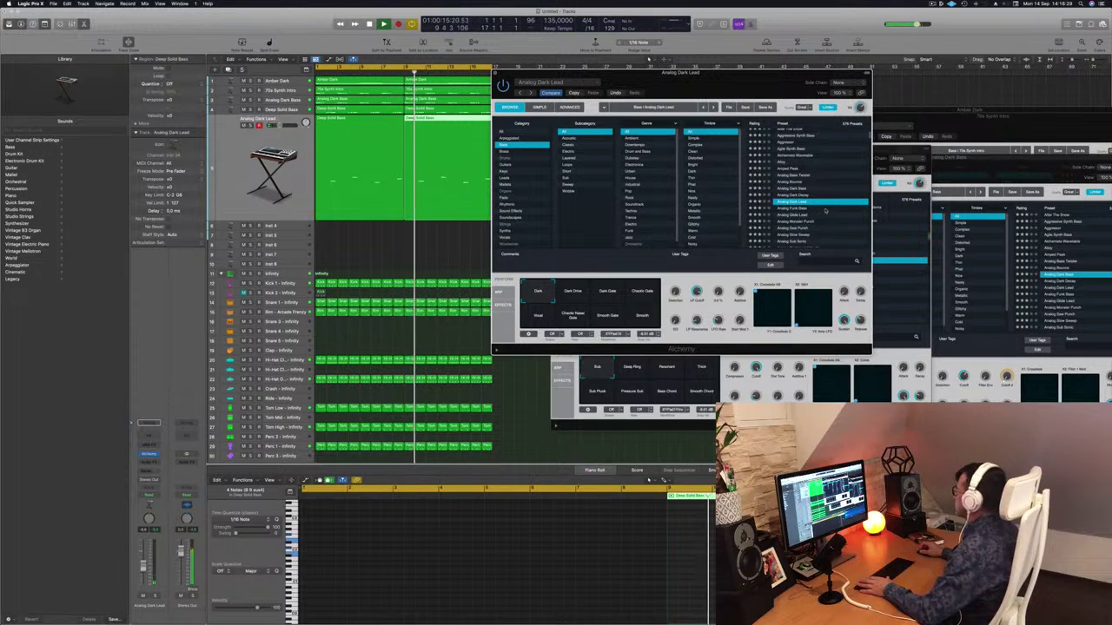
pyautogui.scroll(-1, 821, 211)
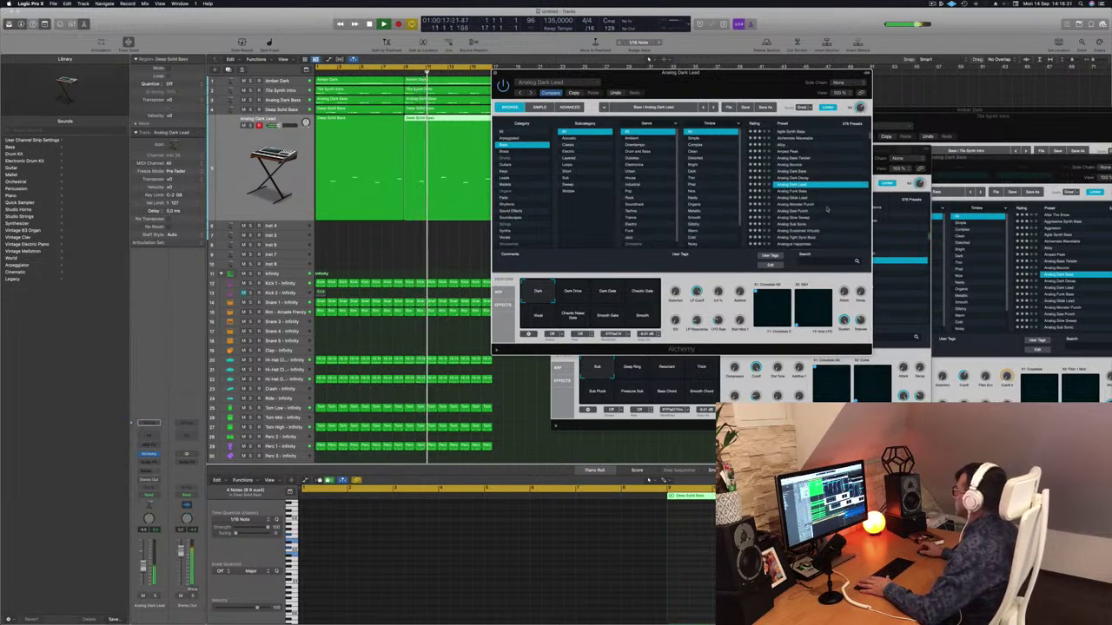
pyautogui.scroll(-2, 827, 208)
pyautogui.click(810, 206)
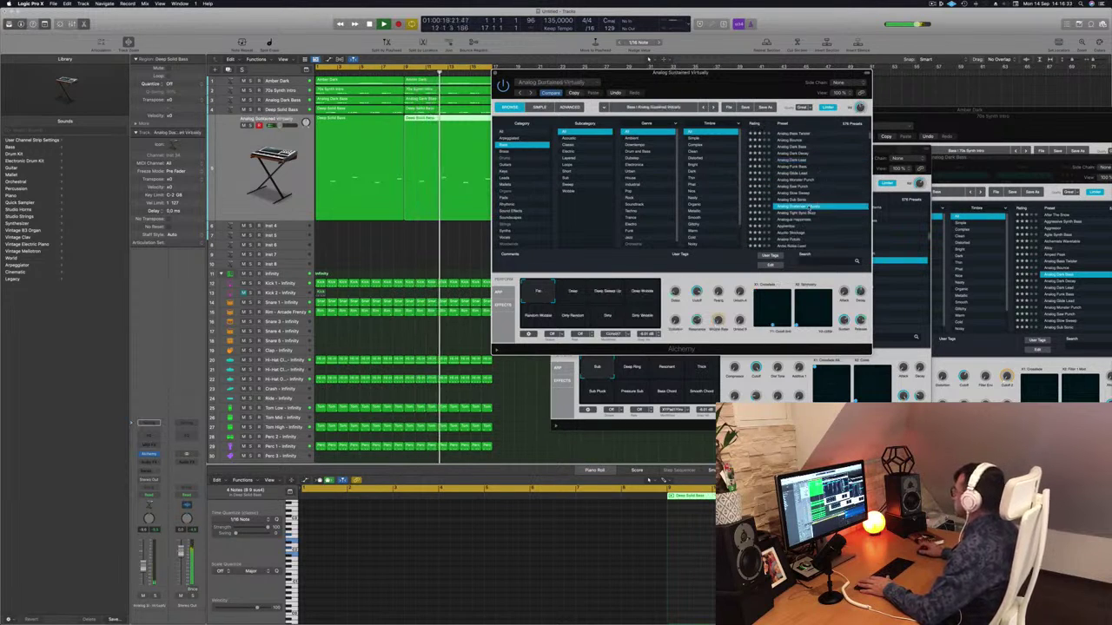
# Step: Audition the Analogue Happiness and Apprentice presets on the long-note part
pyautogui.scroll(-1, 821, 217)
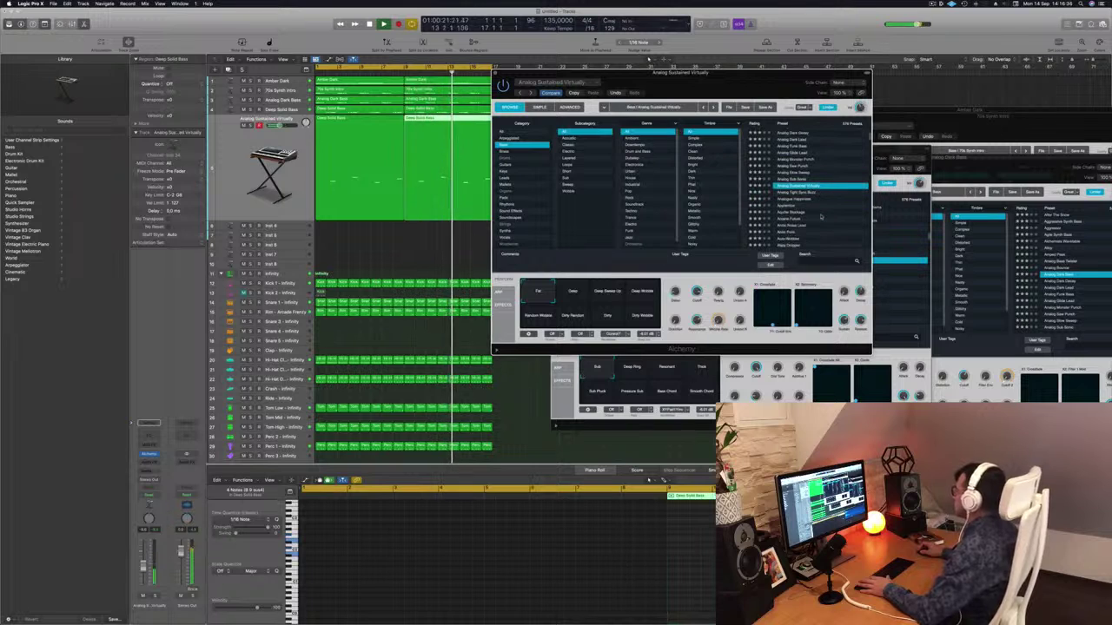
pyautogui.click(796, 200)
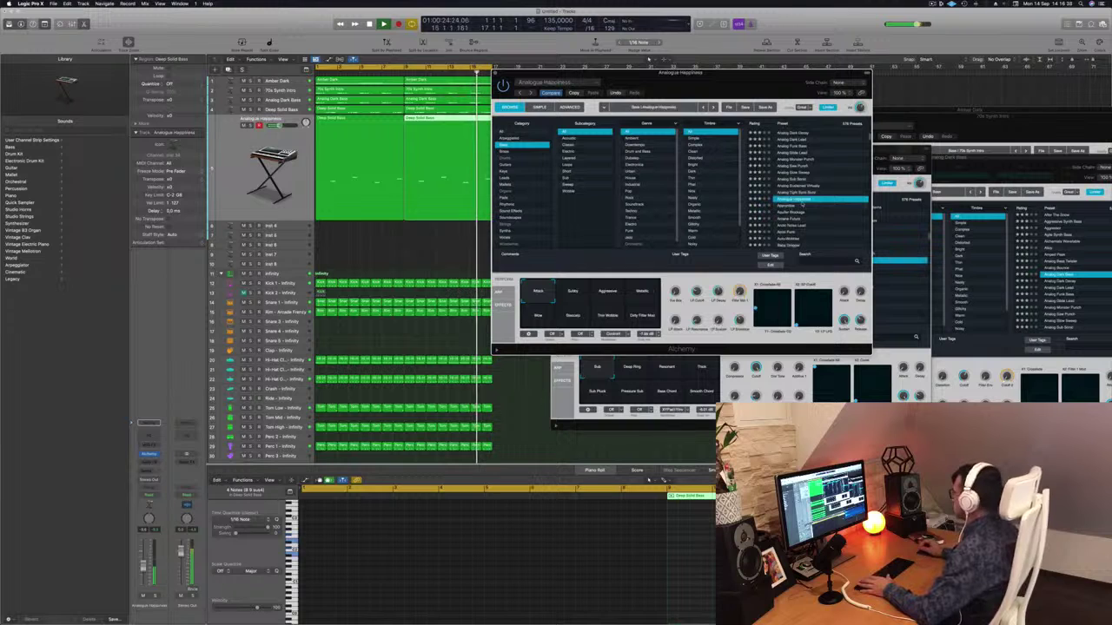
pyautogui.click(802, 205)
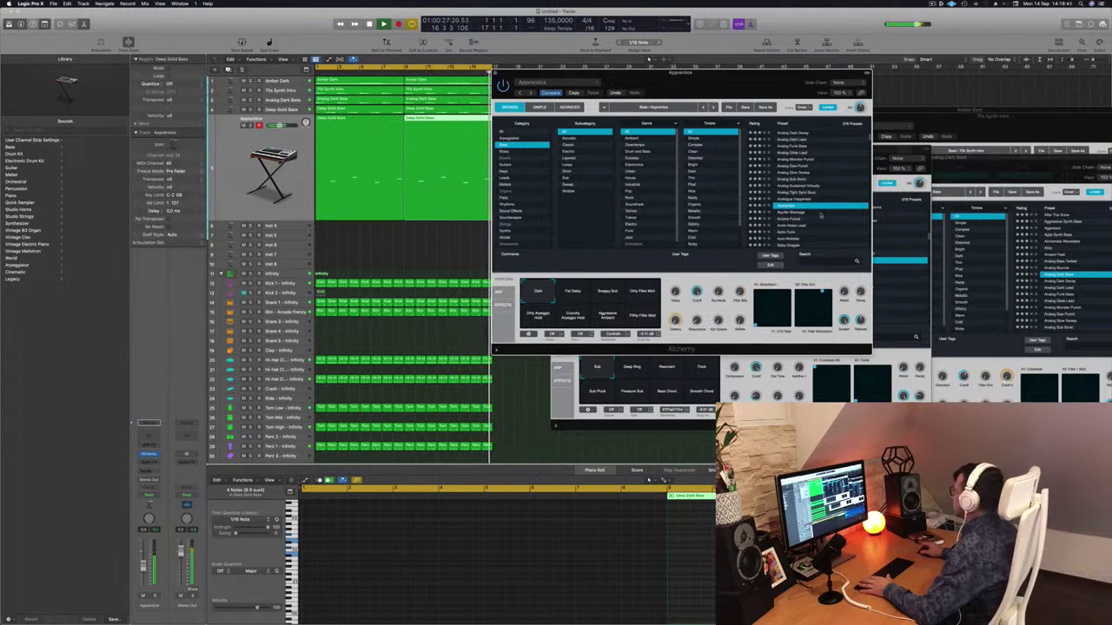
# Step: Audition the Arctic Noise Lead, Astro Funk, Auto-Wobbler and Baby Dropper presets on the long-note part
pyautogui.scroll(-3, 822, 216)
pyautogui.click(799, 192)
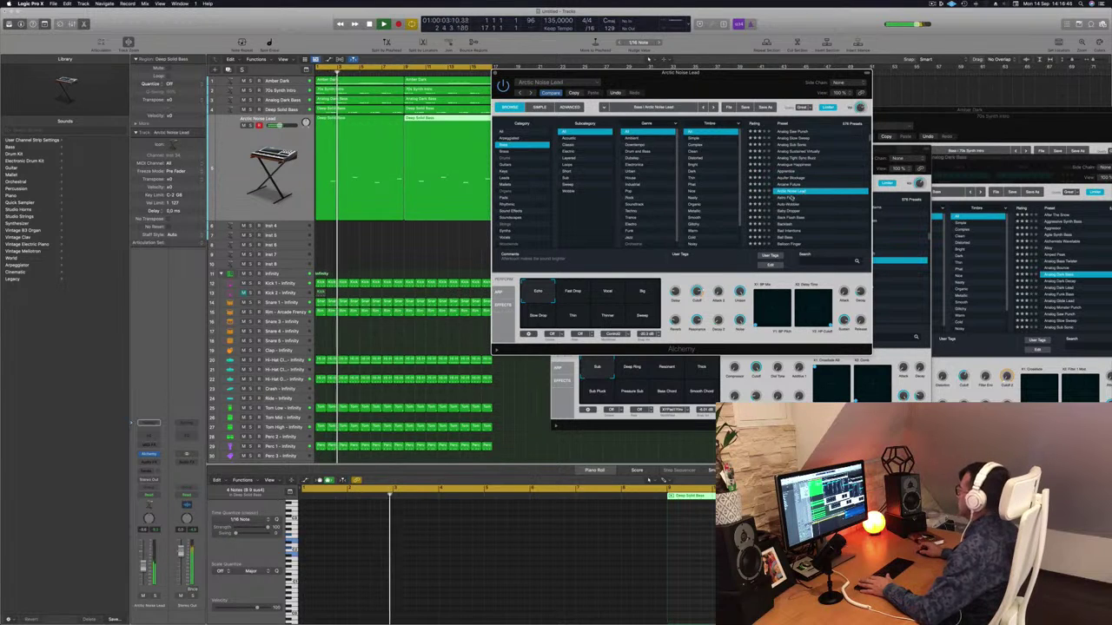
pyautogui.click(792, 198)
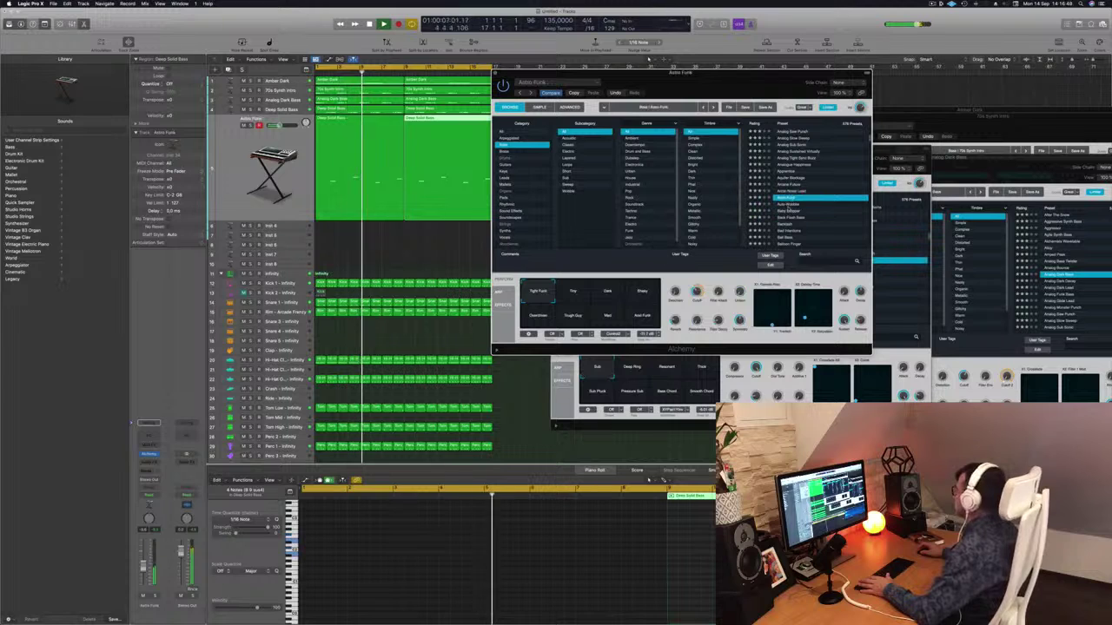
pyautogui.click(788, 206)
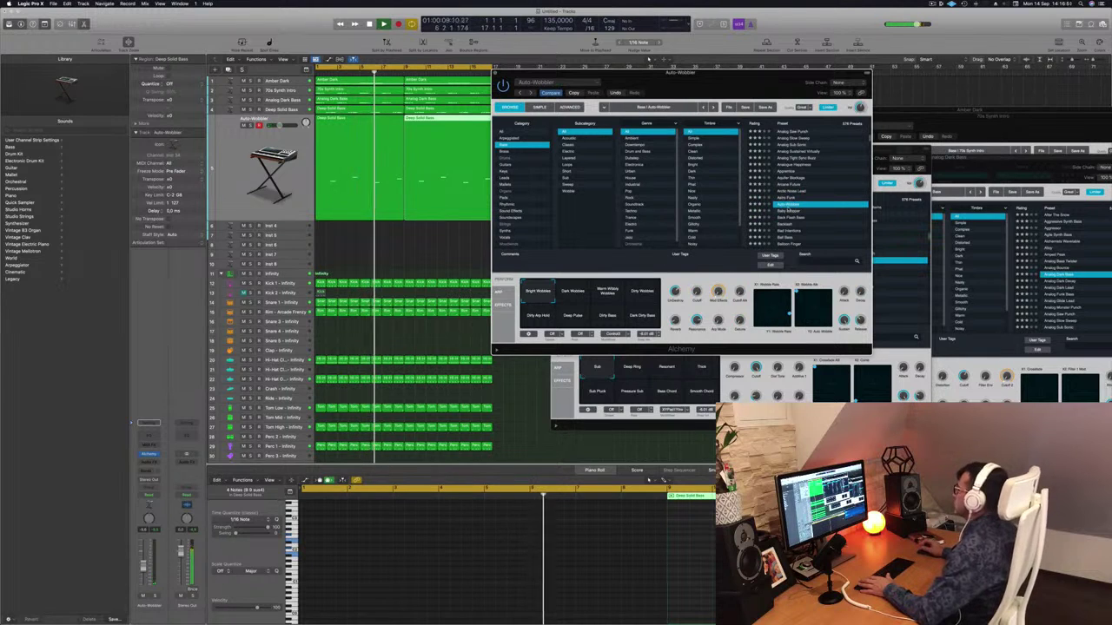
pyautogui.click(788, 211)
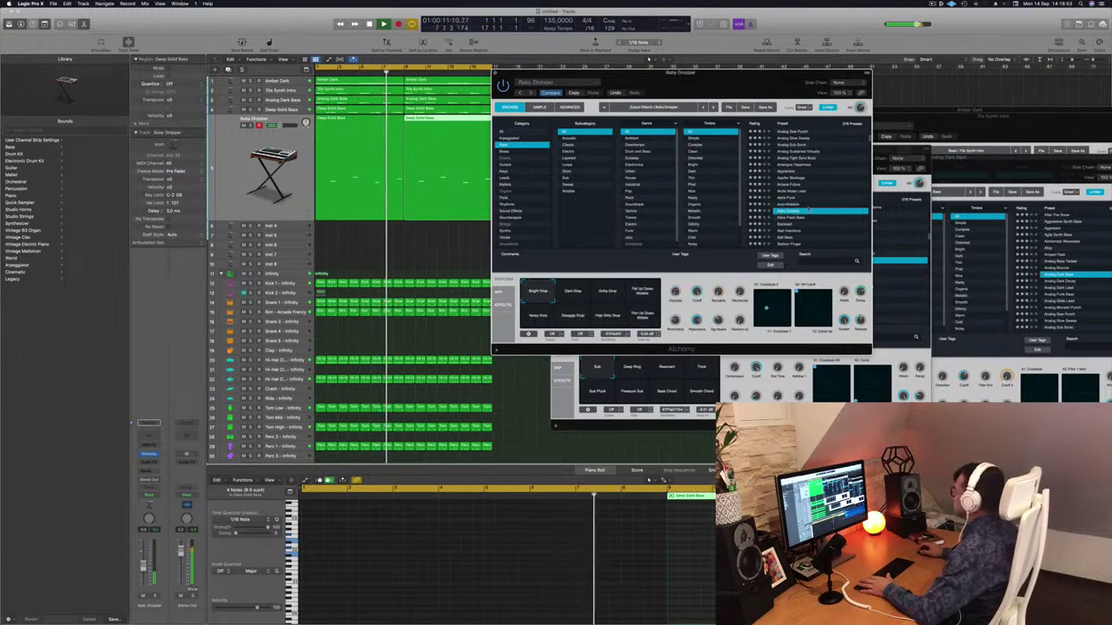
# Step: Audition the Bamboo and Banjo Reformer presets, and load Bass And Lead on the long-note part instead
pyautogui.scroll(-3, 817, 200)
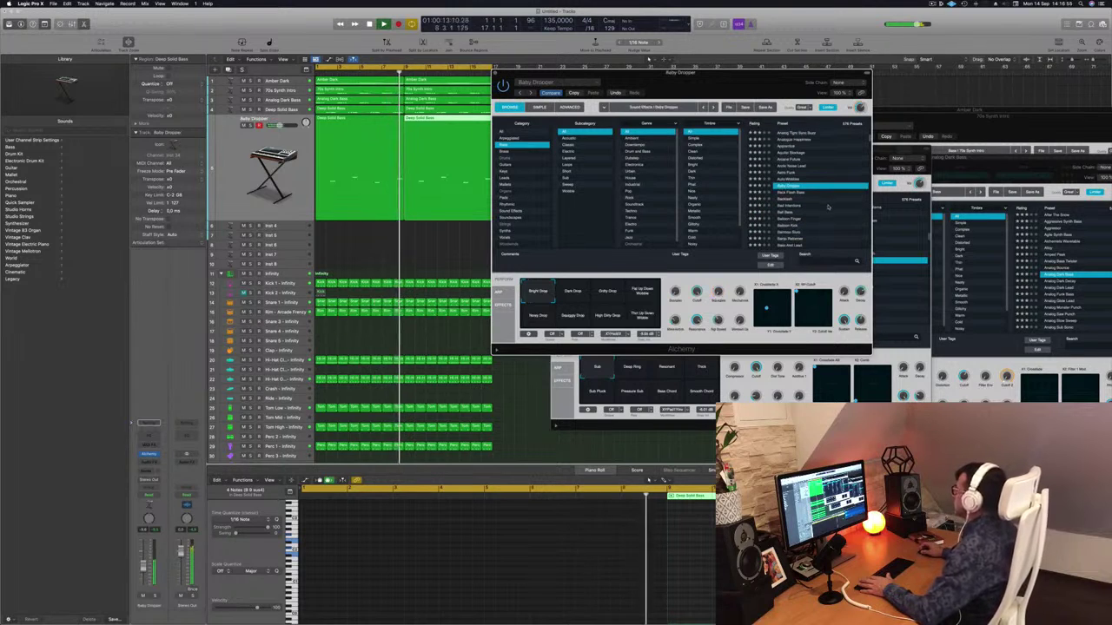
pyautogui.click(795, 207)
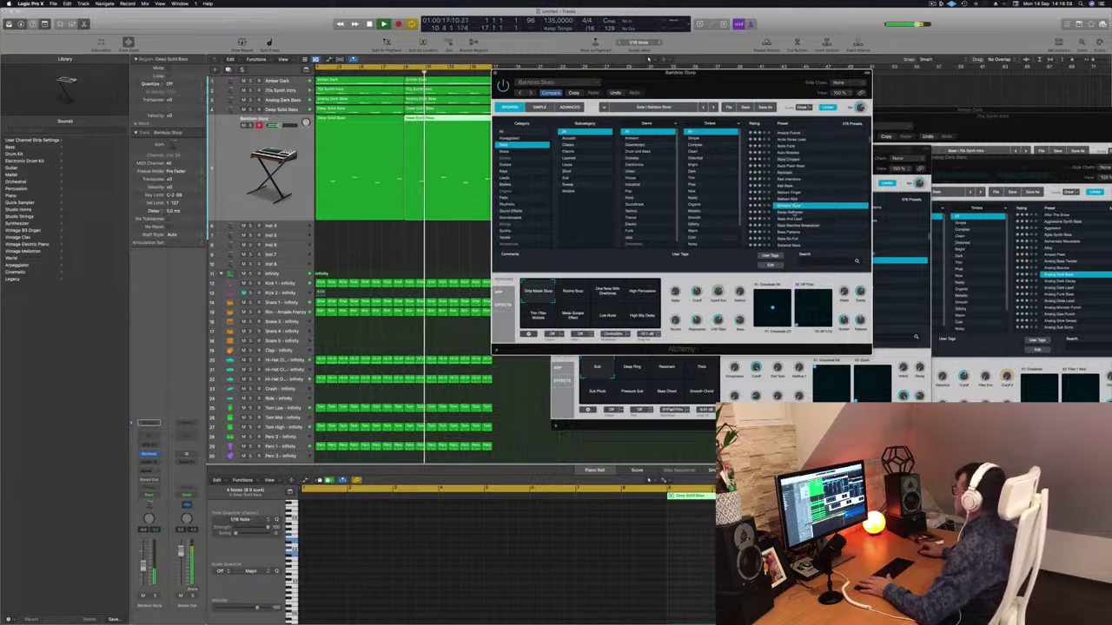
pyautogui.click(797, 212)
pyautogui.scroll(-1, 818, 205)
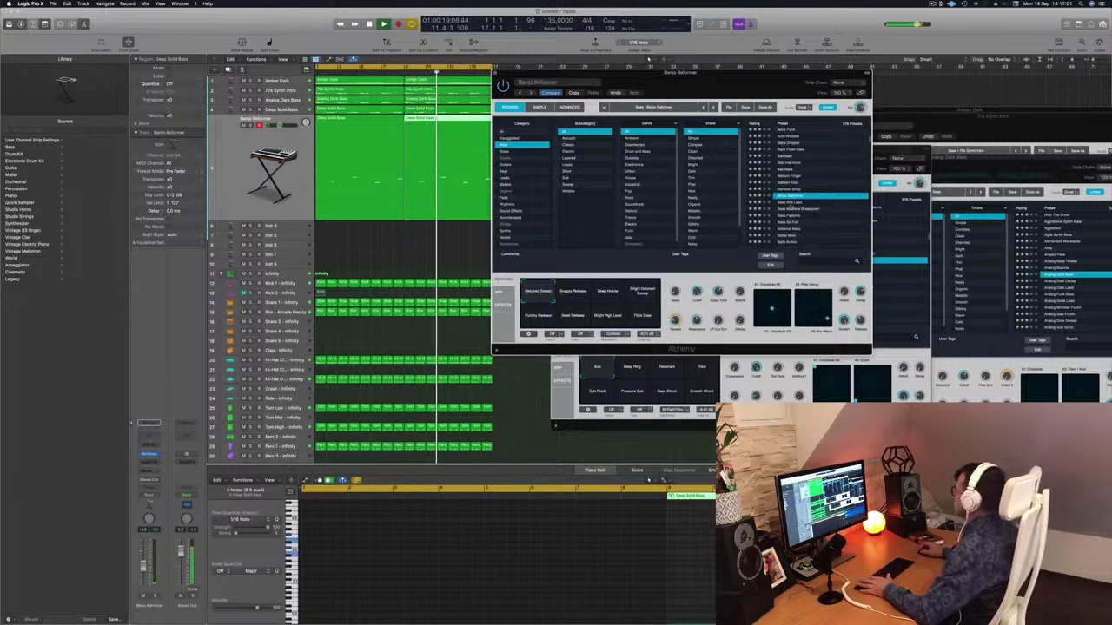
pyautogui.click(791, 204)
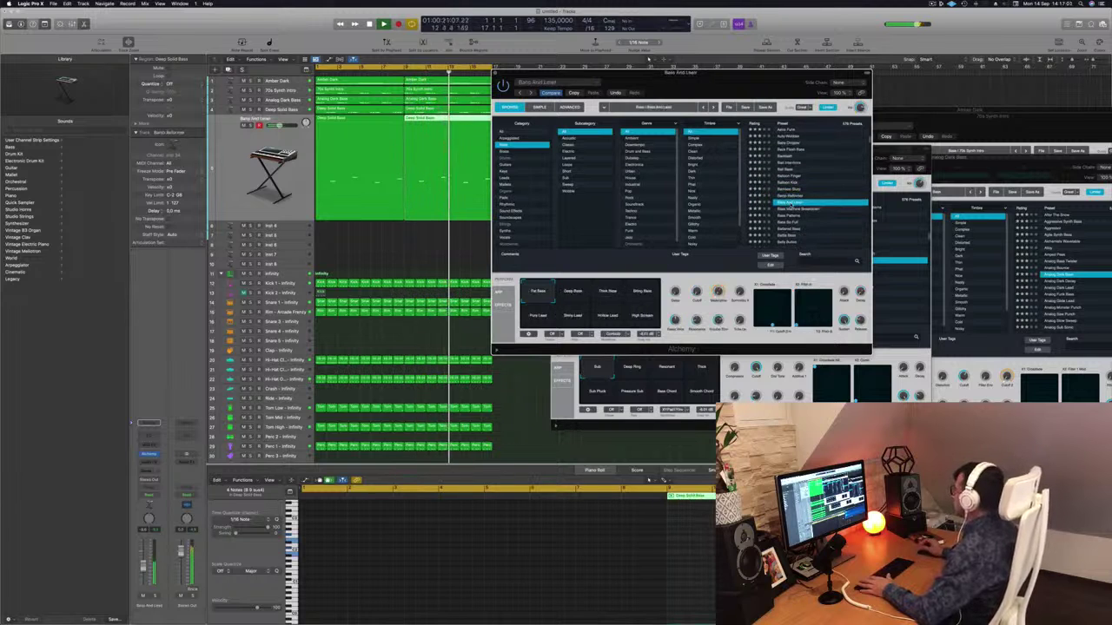
# Step: Audition the Bass Patterns, Bass So Full and Big Boss presets on the fifth synth track while the loop plays
pyautogui.scroll(-2, 815, 192)
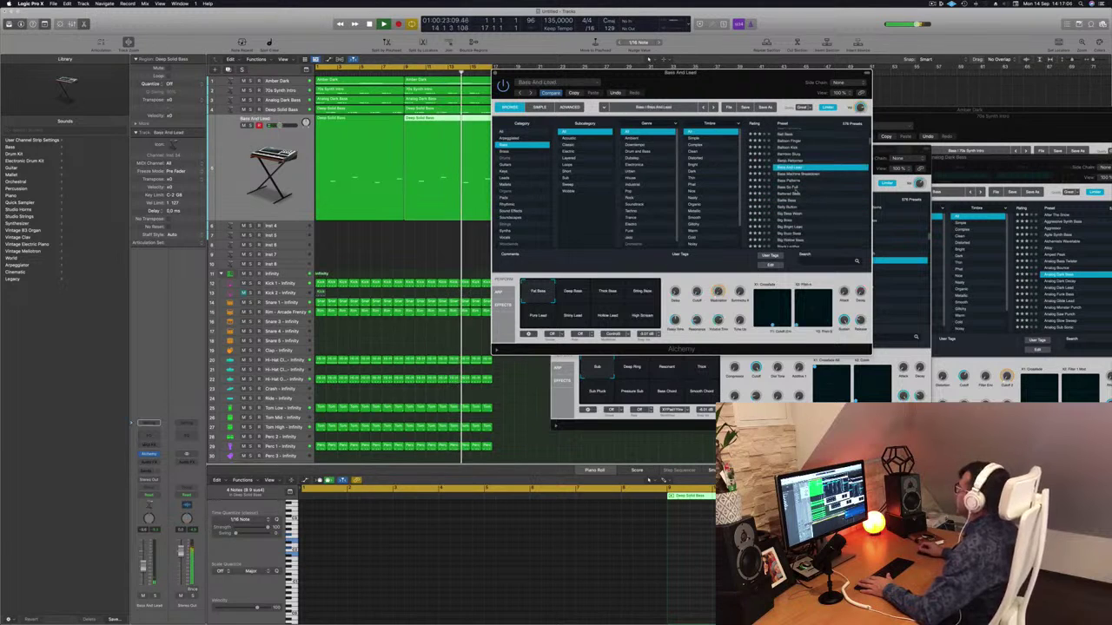
pyautogui.click(791, 180)
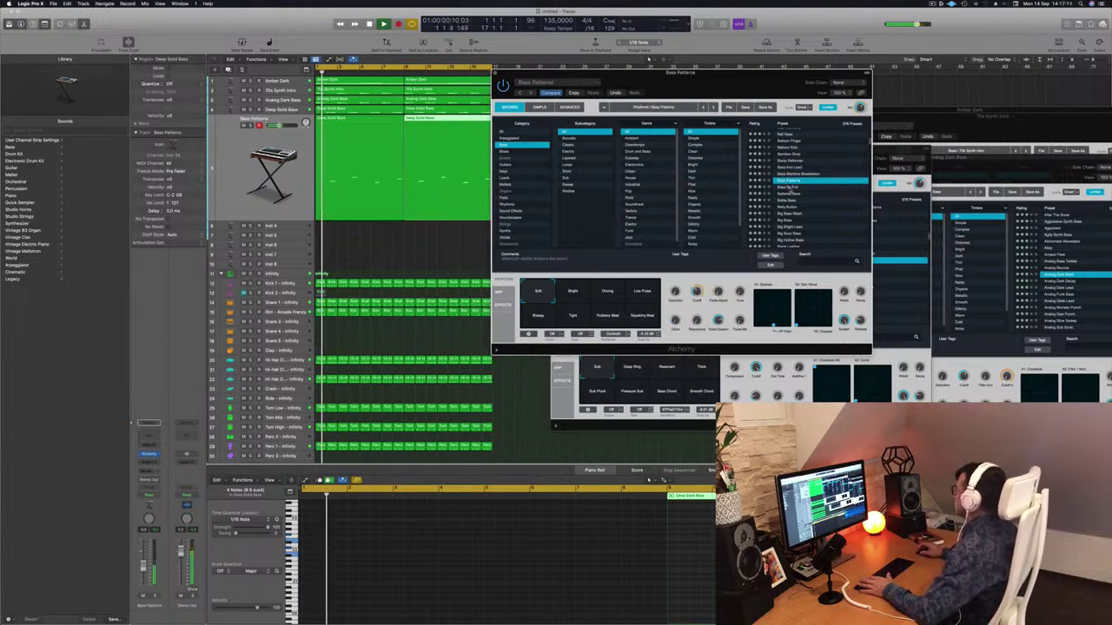
pyautogui.click(808, 188)
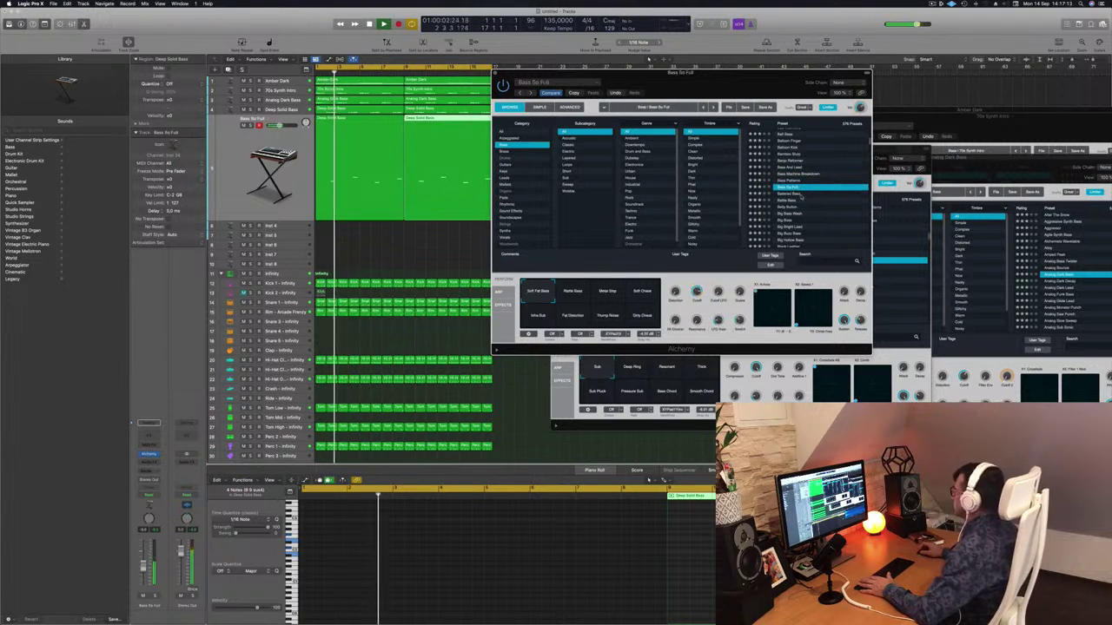
pyautogui.click(808, 193)
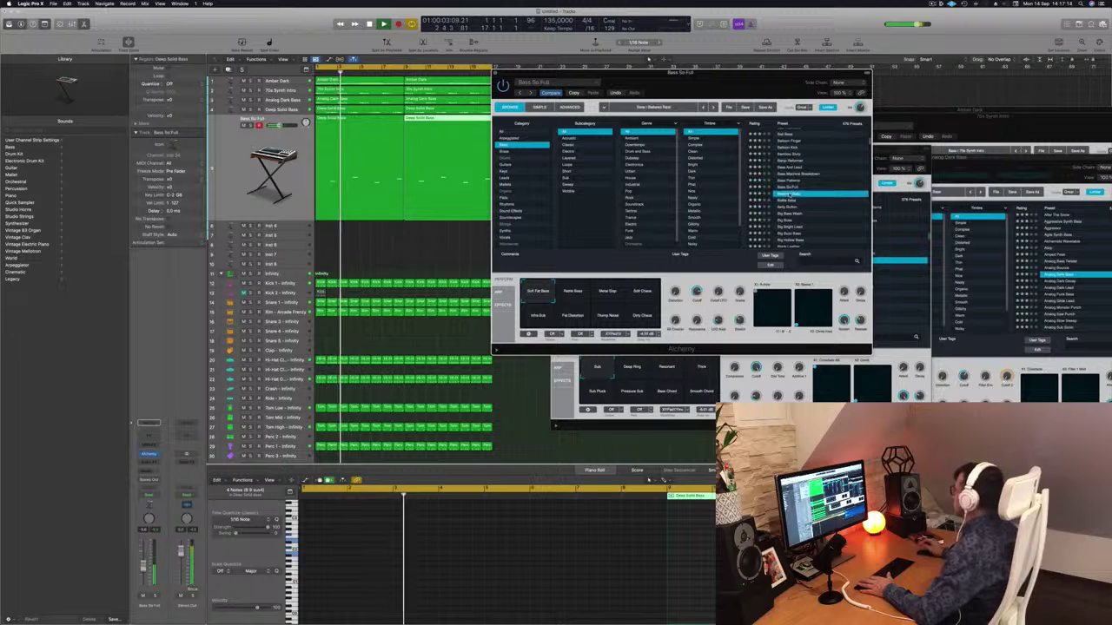
pyautogui.scroll(-1, 818, 196)
pyautogui.click(818, 196)
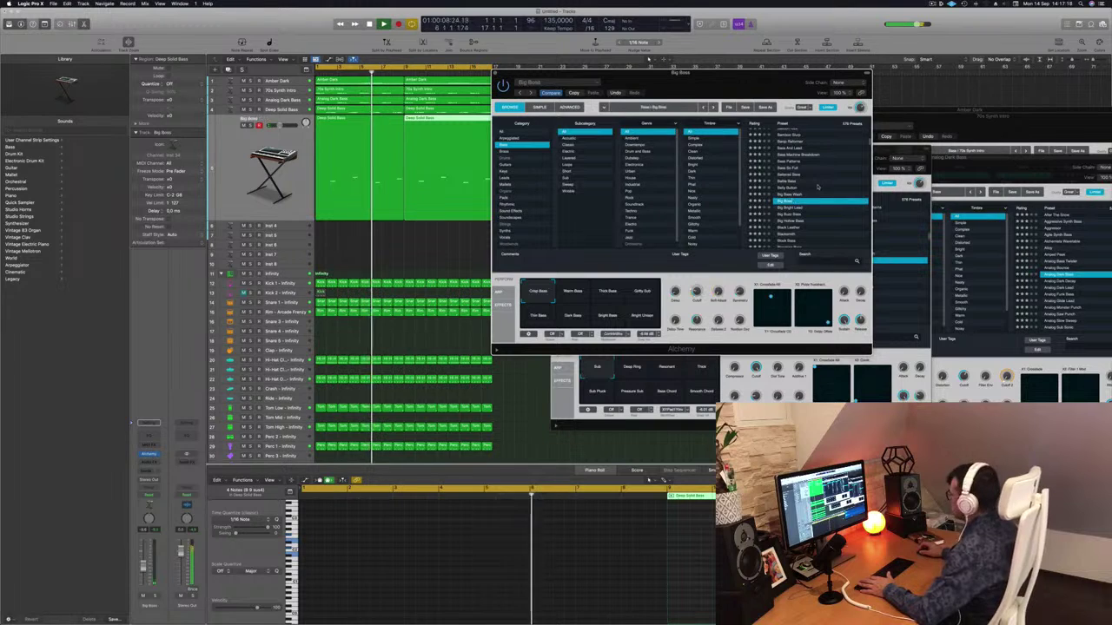
# Step: Audition the Black Leather, Block Bass and Blooming Bass presets on the fifth synth track
pyautogui.scroll(-1, 803, 219)
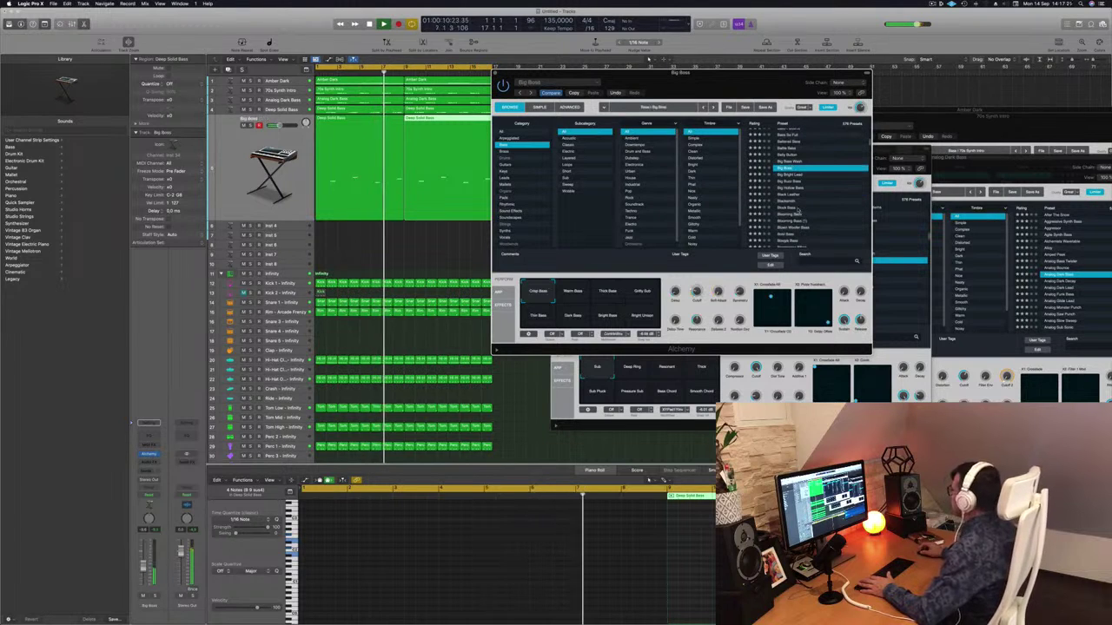
pyautogui.click(791, 195)
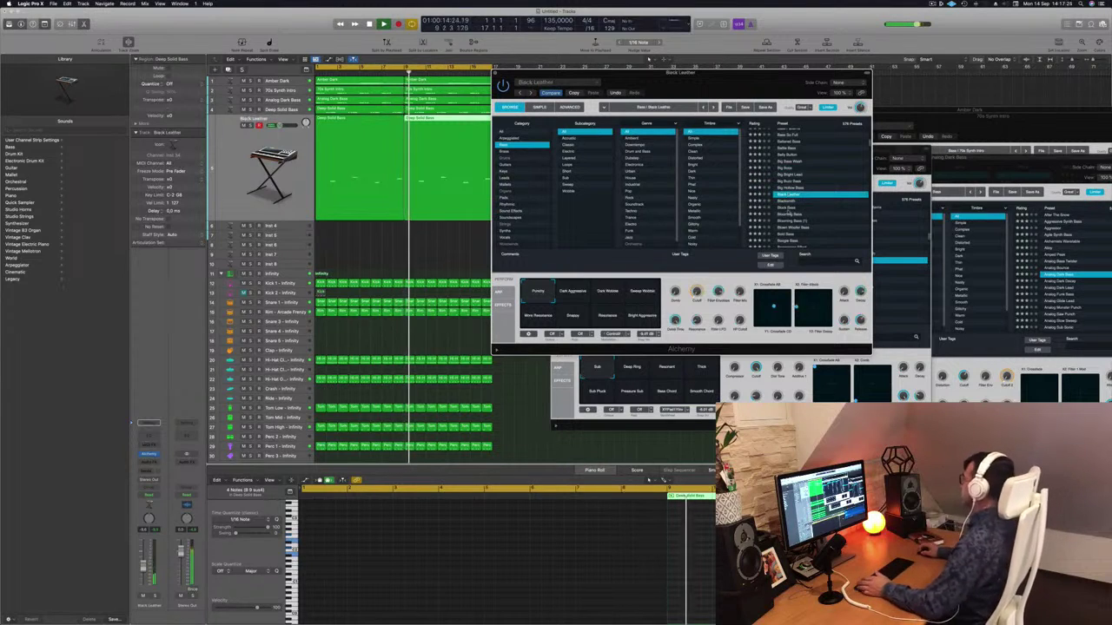
pyautogui.click(786, 209)
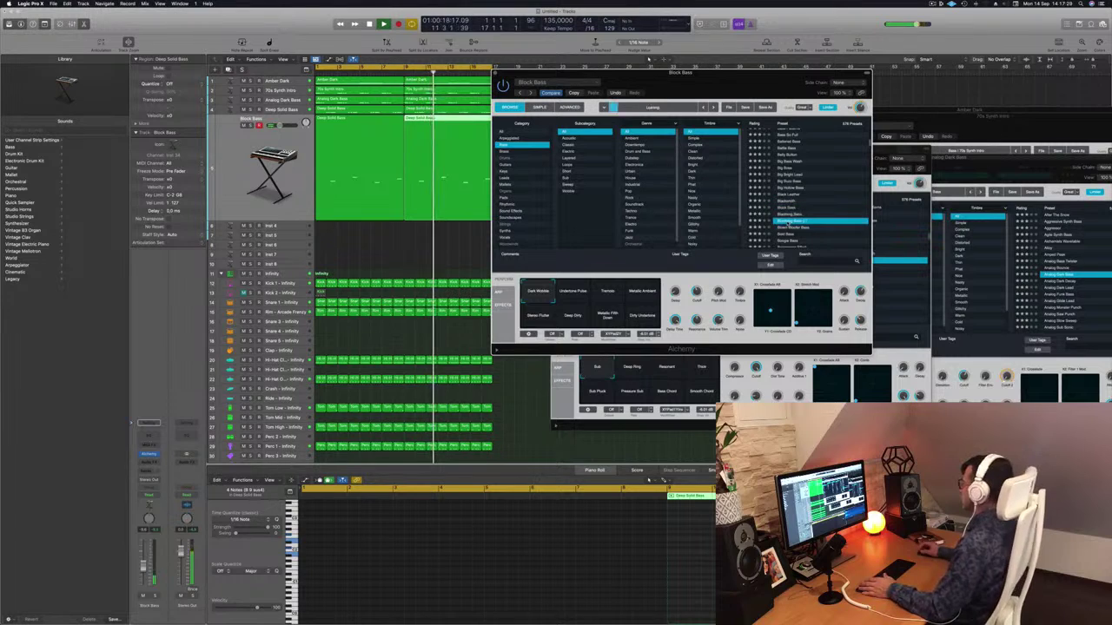
pyautogui.scroll(-1, 787, 223)
pyautogui.click(819, 197)
pyautogui.scroll(-2, 817, 200)
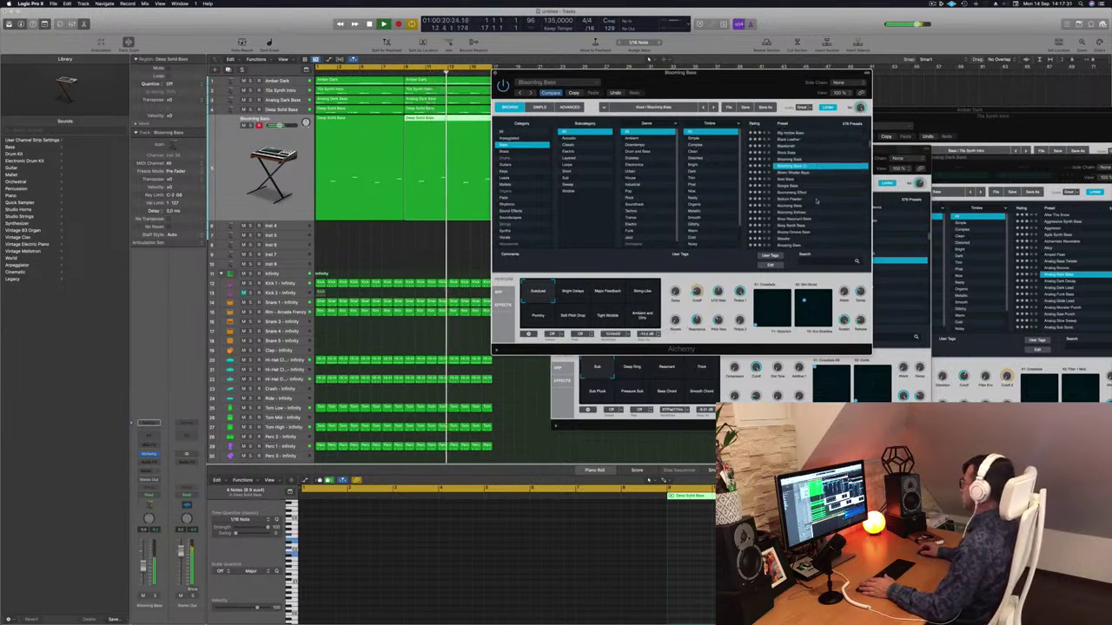
# Step: Audition the Bottom Feeder, Bouncing Echoes and Boxy Resonant Bass presets on the fifth synth track
pyautogui.click(795, 199)
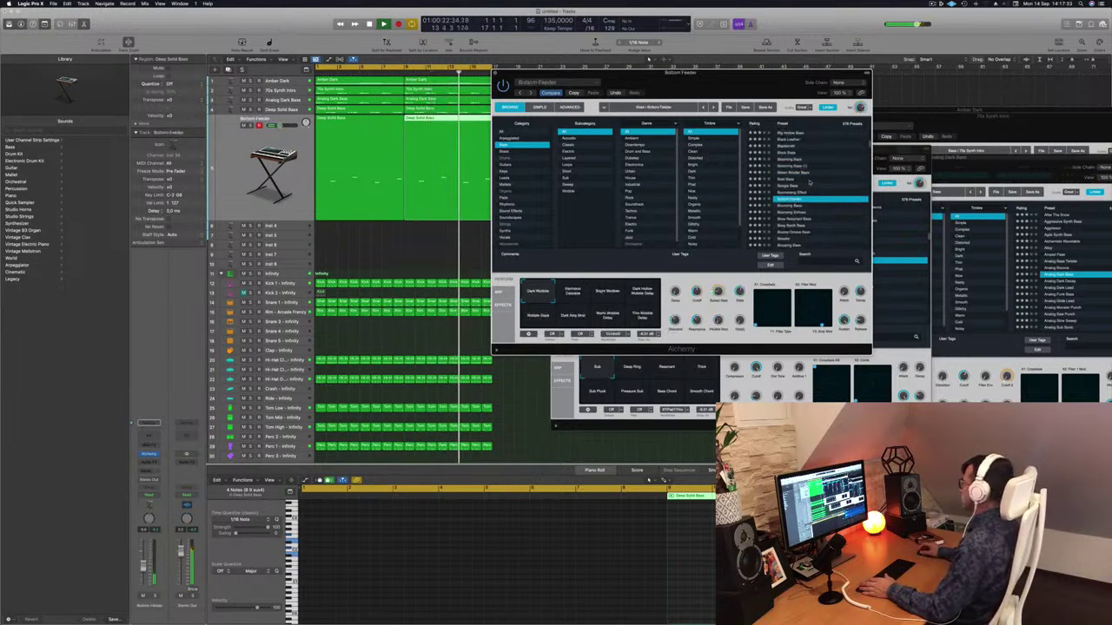
pyautogui.scroll(-2, 816, 200)
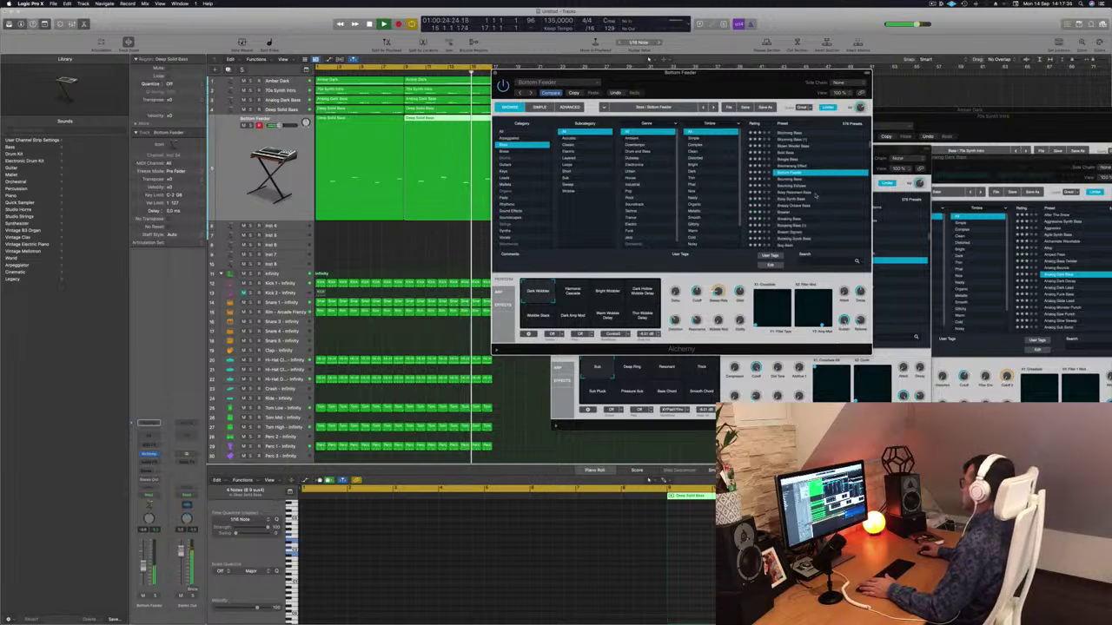
pyautogui.click(794, 188)
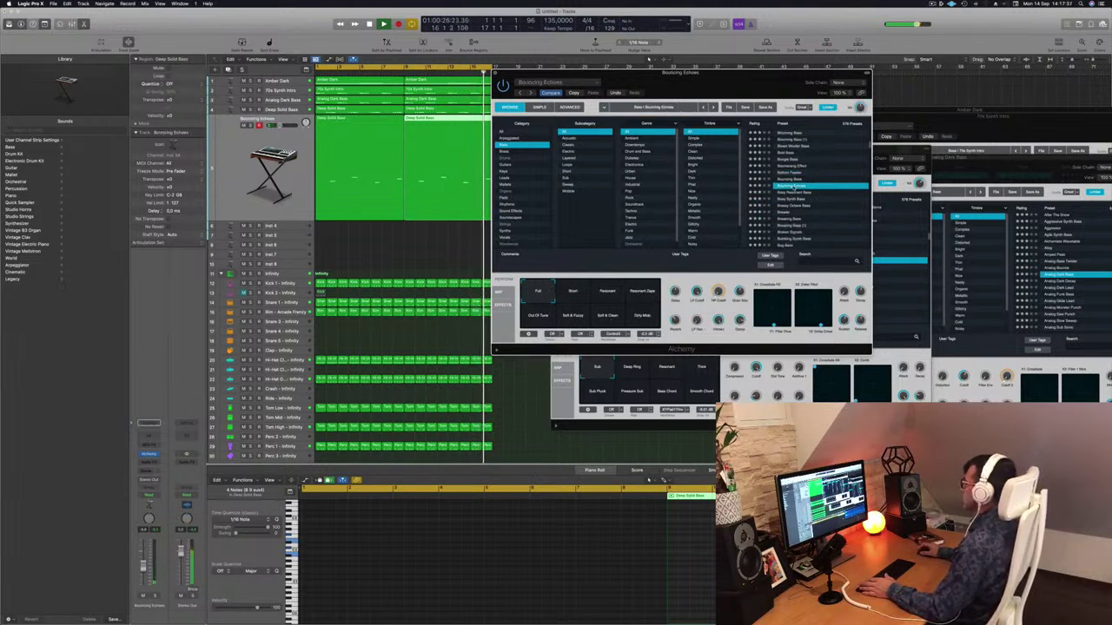
pyautogui.click(794, 193)
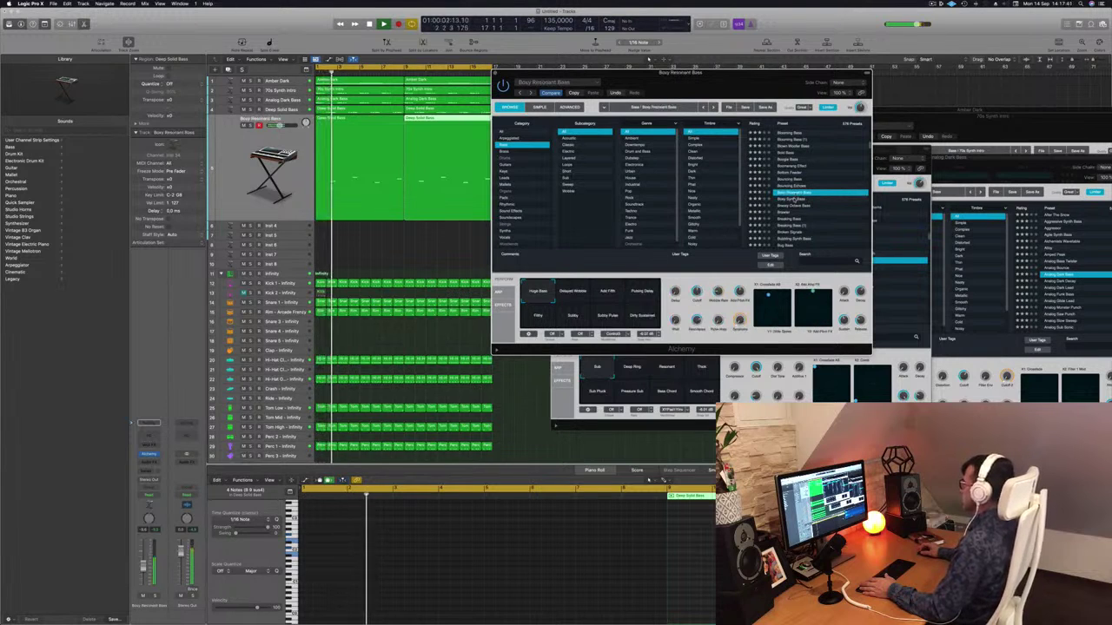
# Step: Audition the Brawler, Bubbling Synth Bass and Caterpillar presets on the fifth synth track
pyautogui.scroll(-1, 793, 198)
pyautogui.click(790, 198)
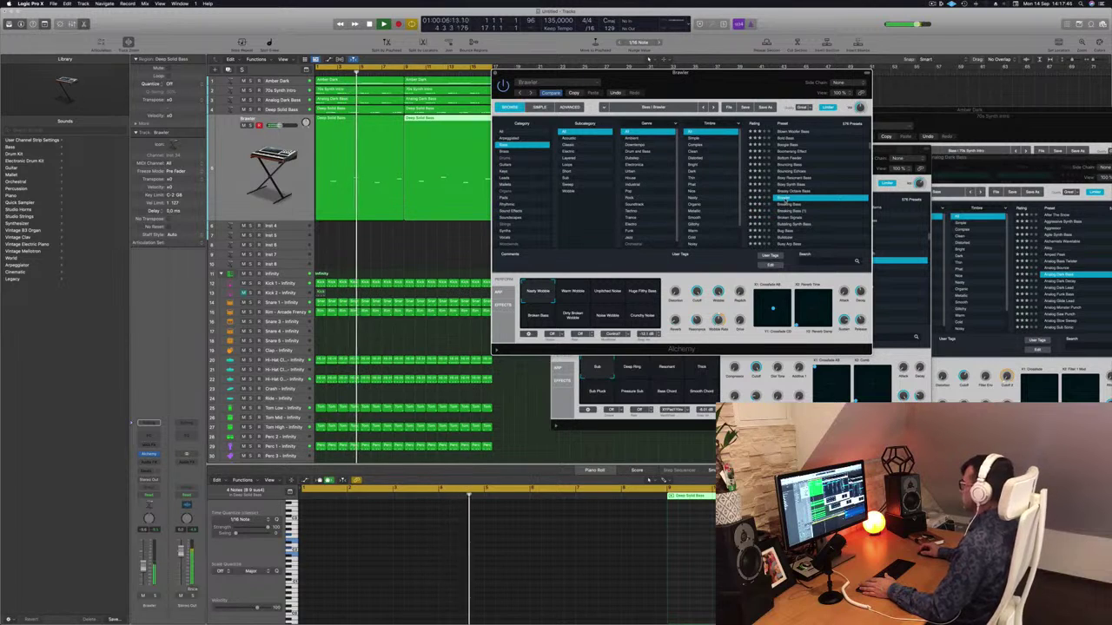
pyautogui.click(809, 225)
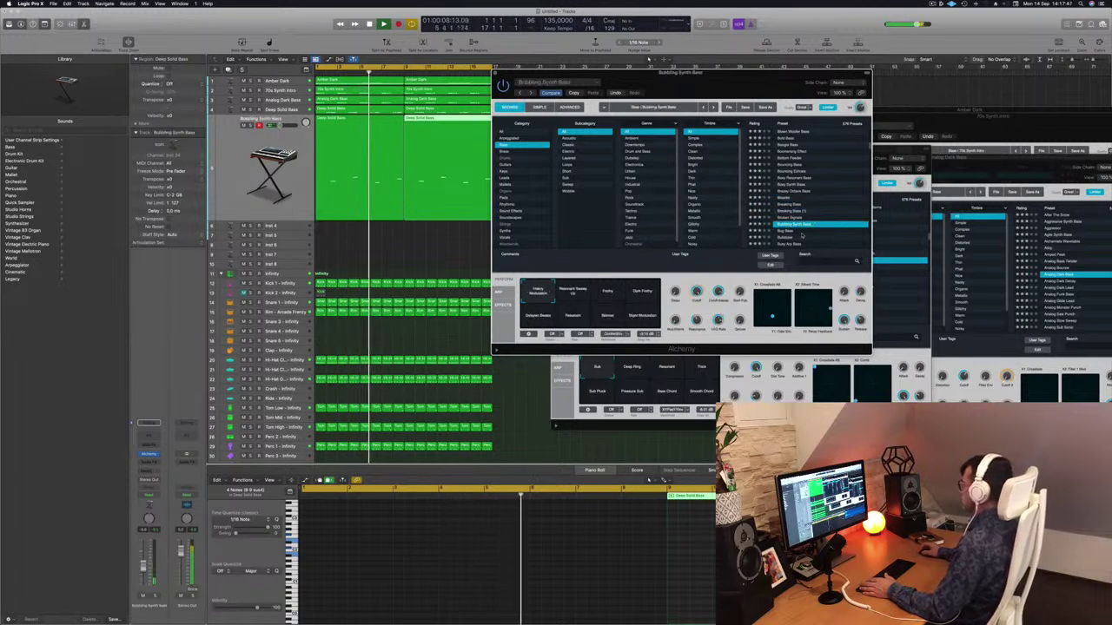
pyautogui.scroll(-3, 814, 217)
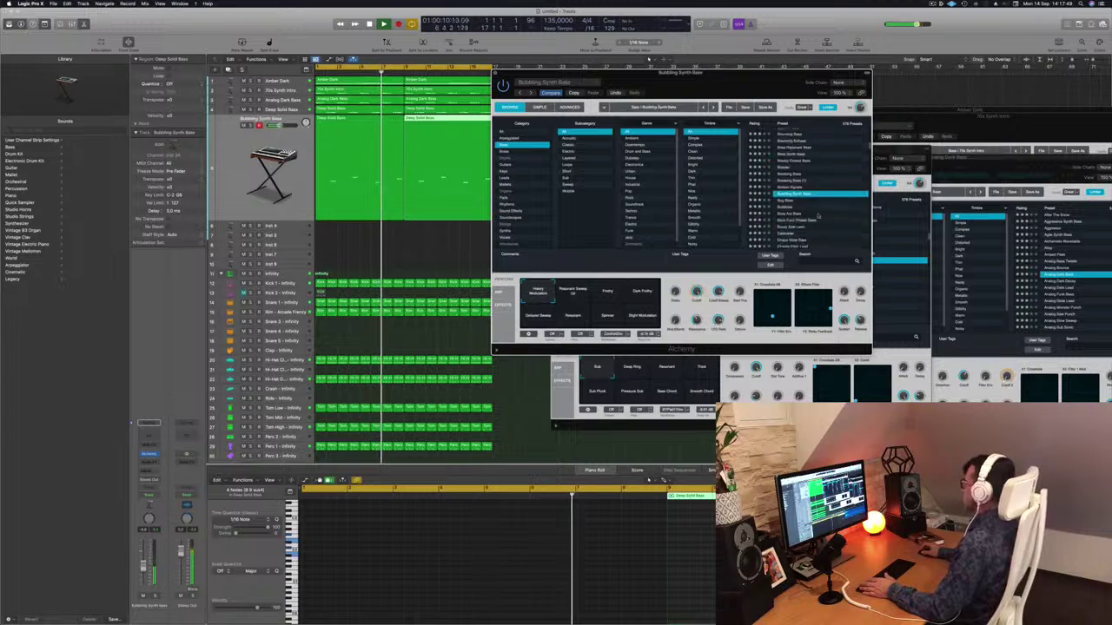
pyautogui.click(786, 212)
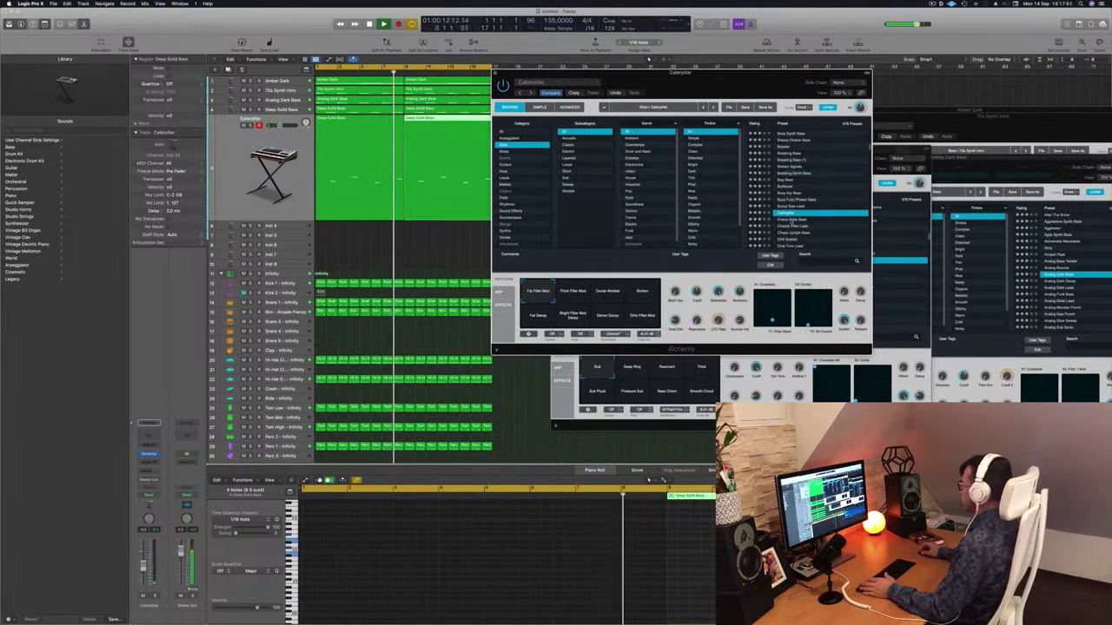
# Step: Audition the Chaos Glide Bass and Chill Sustain presets, and load the Chip Tune Lead preset on the fifth track
pyautogui.press('Down')
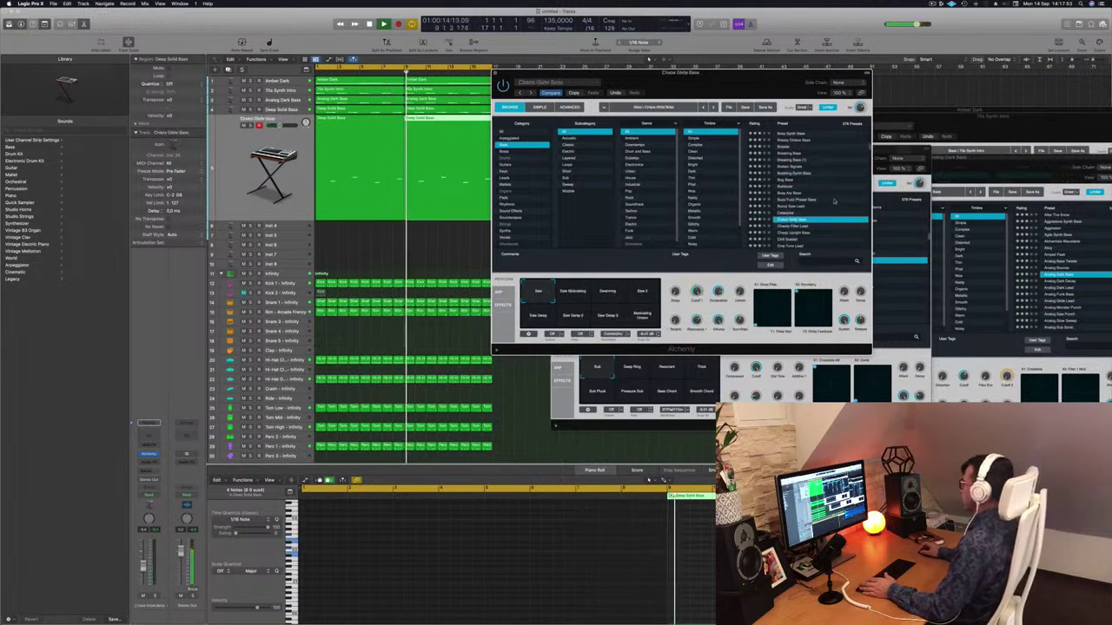
pyautogui.press('Down')
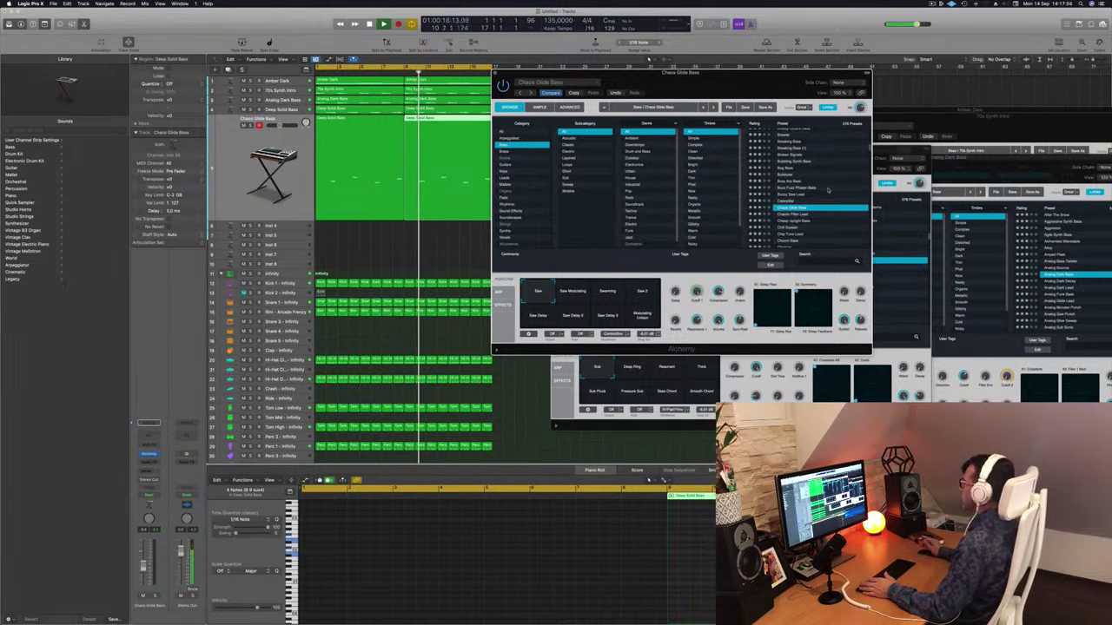
pyautogui.click(788, 227)
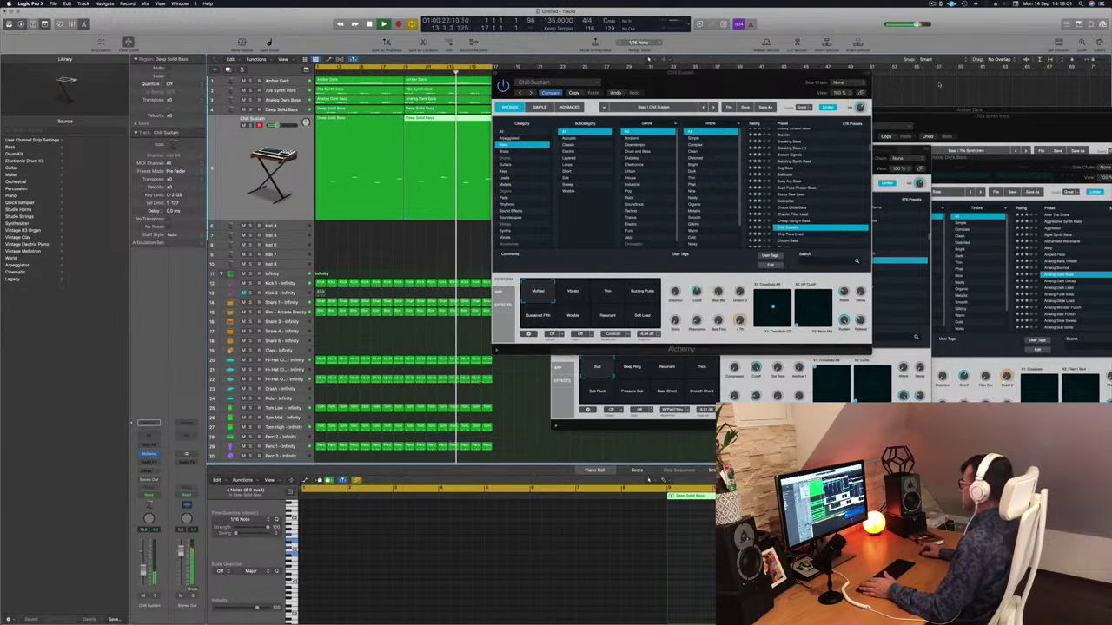
pyautogui.scroll(-5, 819, 183)
pyautogui.click(795, 166)
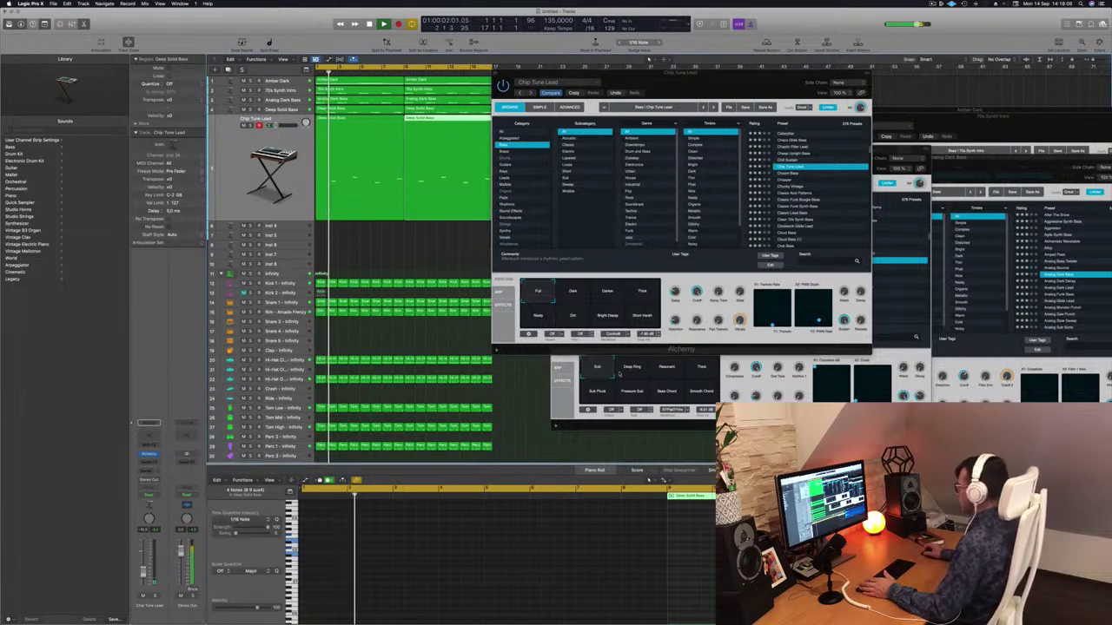
# Step: Restore the Sub variation in the Deep Solid Bass synth and move its window clear of the Chip Tune Lead synth
pyautogui.click(632, 369)
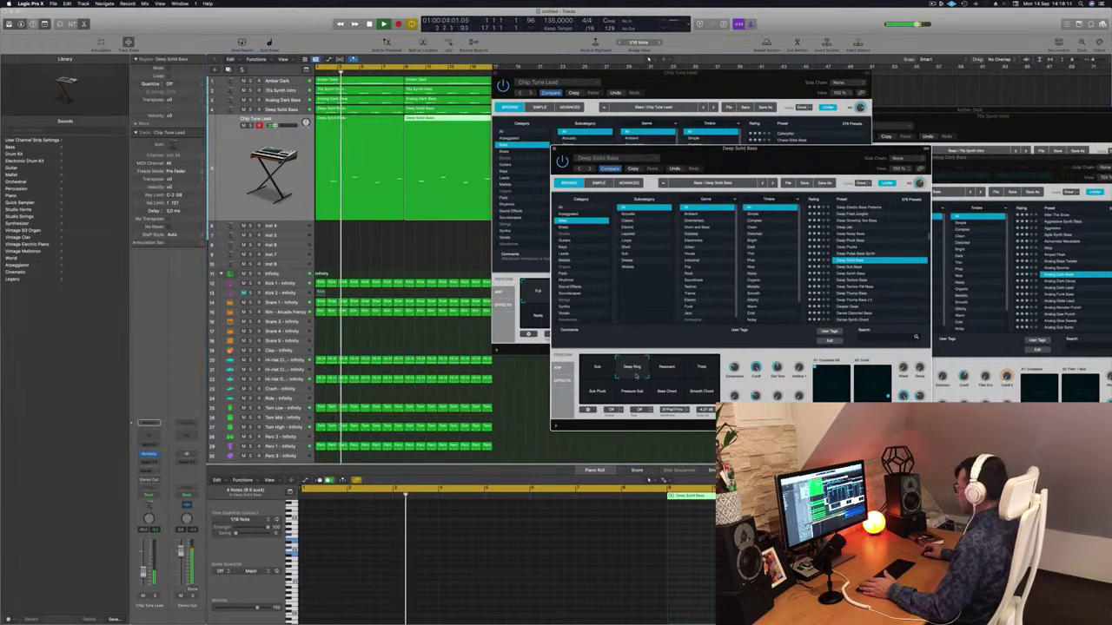
pyautogui.click(611, 373)
pyautogui.moveTo(751, 149); pyautogui.dragTo(1011, 149)
# Step: Compare the Dark, Darker and Bright Decay variations of Chip Tune Lead, return to Full and close the synth window
pyautogui.click(566, 295)
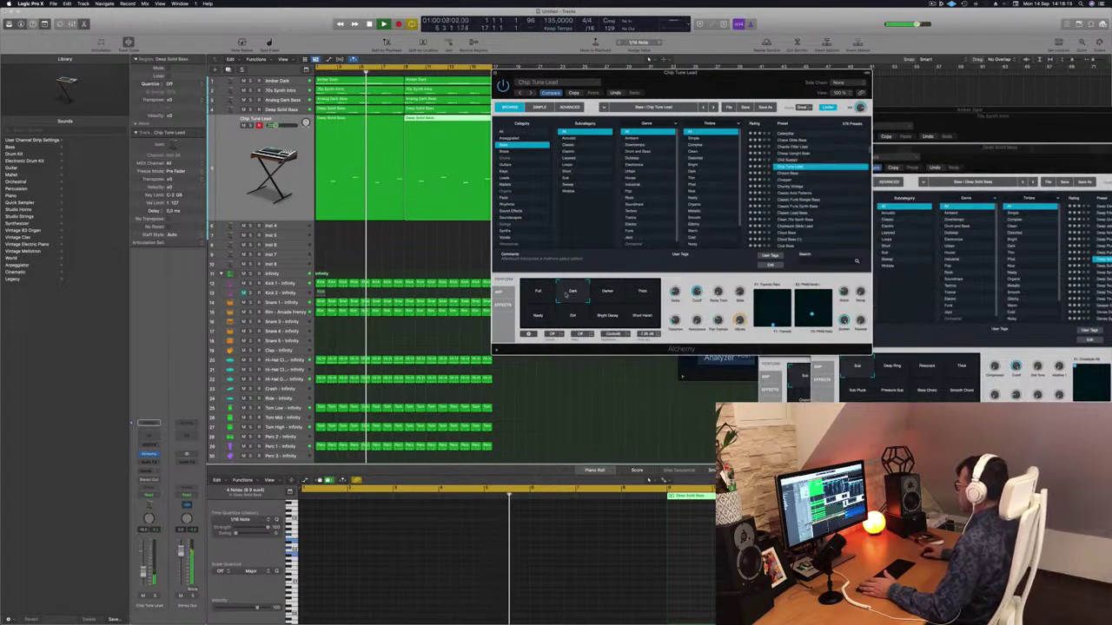
pyautogui.click(610, 293)
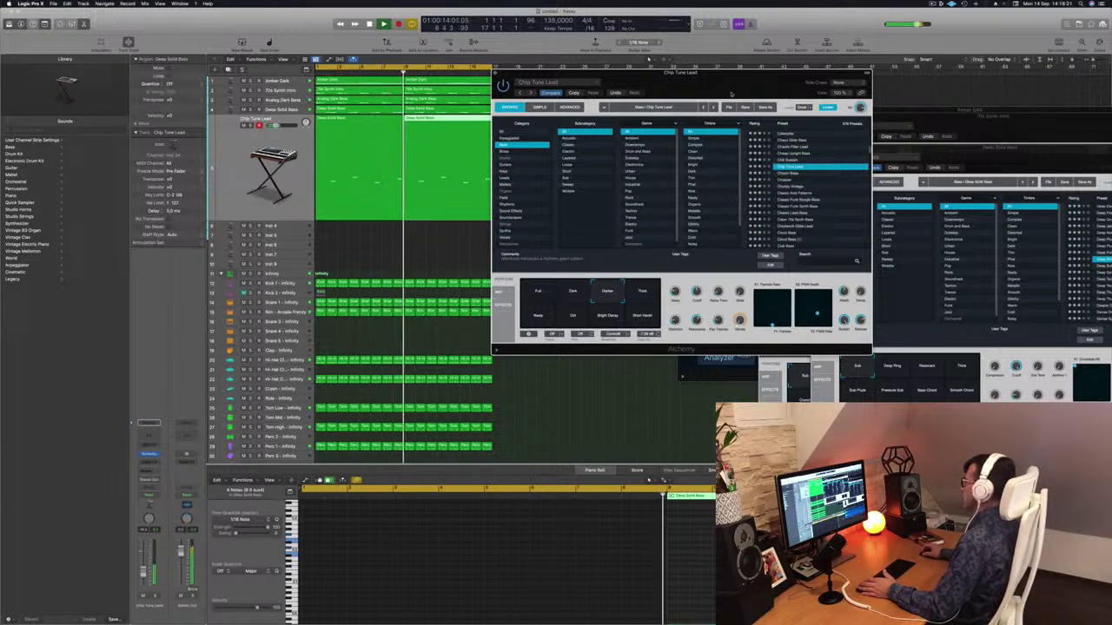
pyautogui.moveTo(760, 70); pyautogui.dragTo(649, 67)
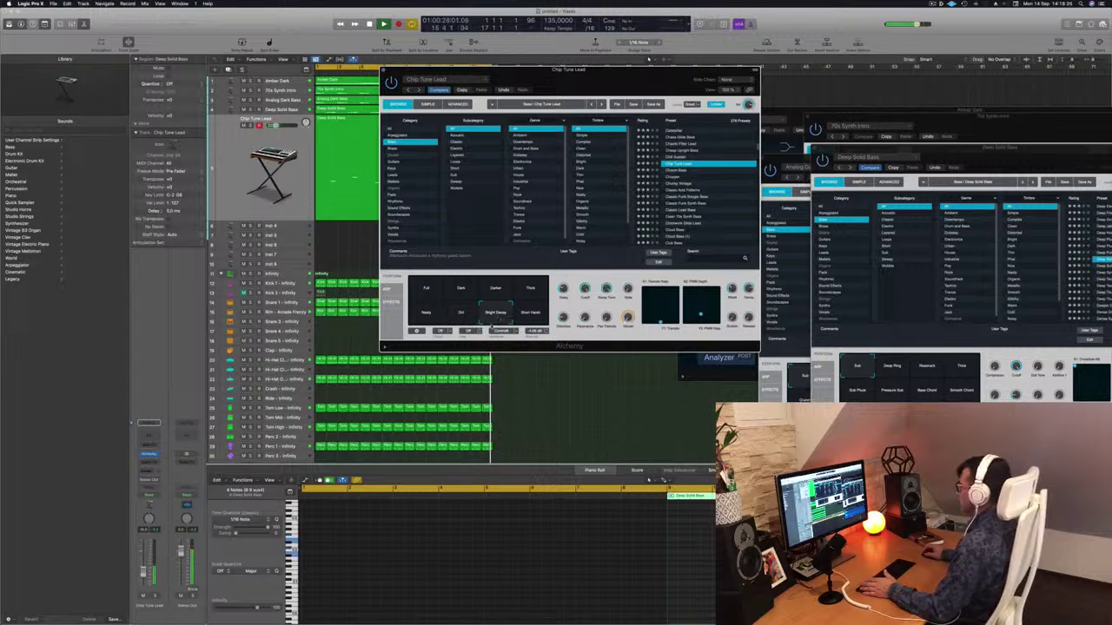
pyautogui.click(430, 295)
pyautogui.moveTo(448, 253); pyautogui.dragTo(464, 253)
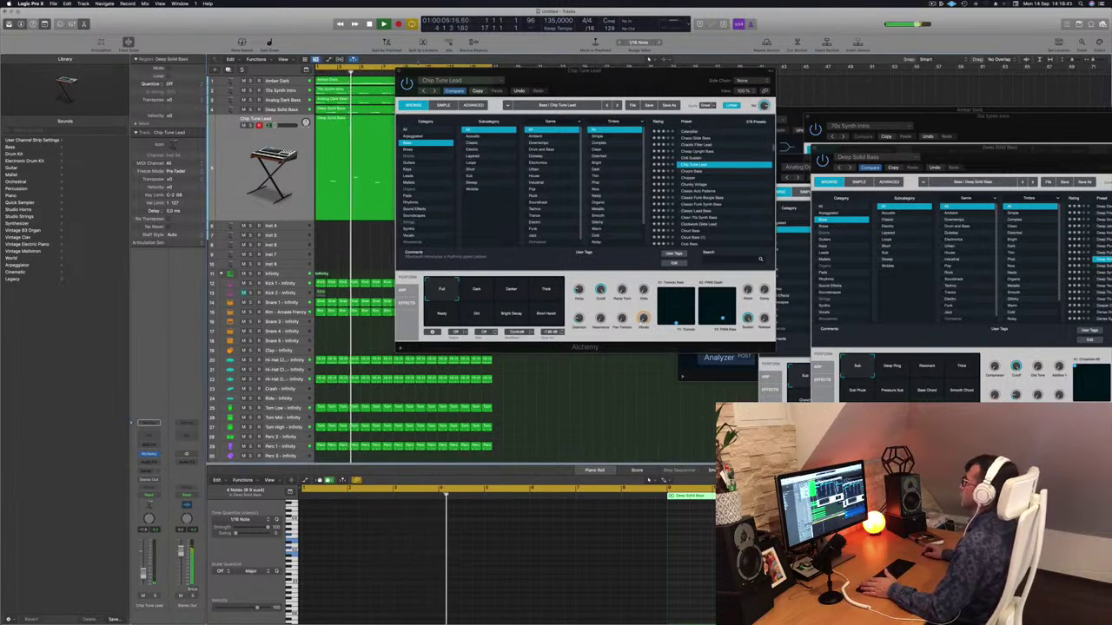
pyautogui.click(399, 73)
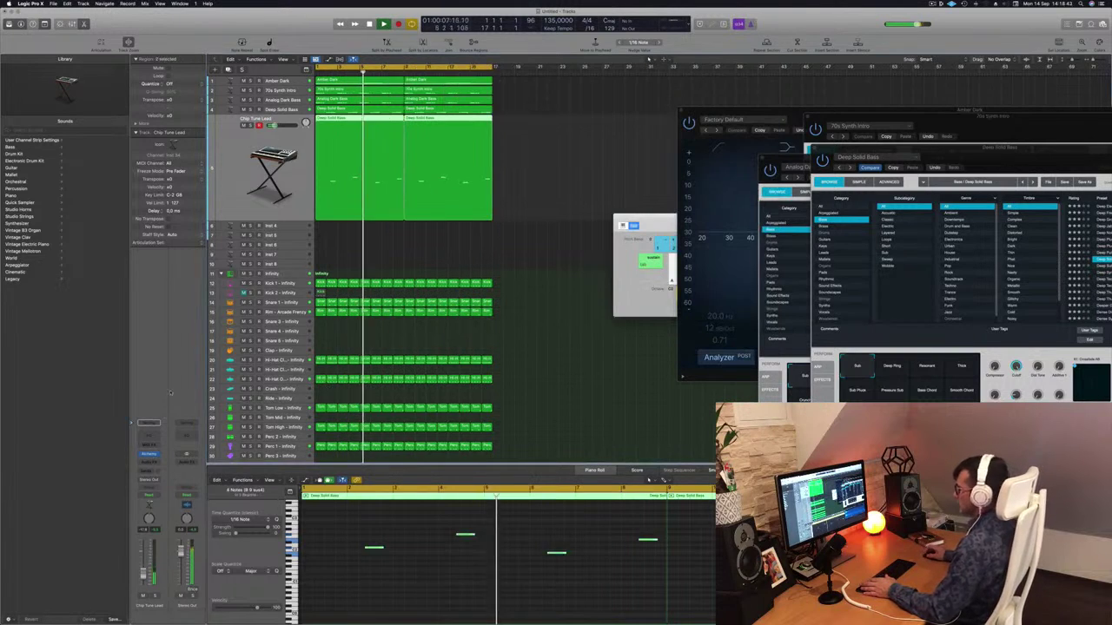
# Step: Add a Channel EQ to the Chip Tune Lead track and lower its high-cut filter to about 1 kHz
pyautogui.click(144, 437)
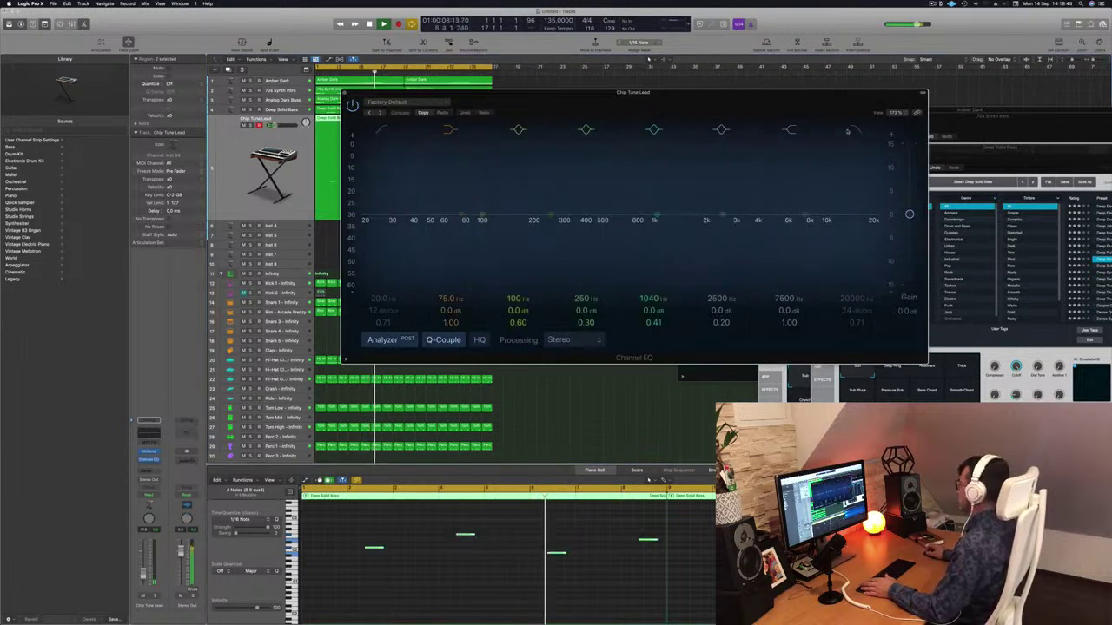
pyautogui.click(848, 132)
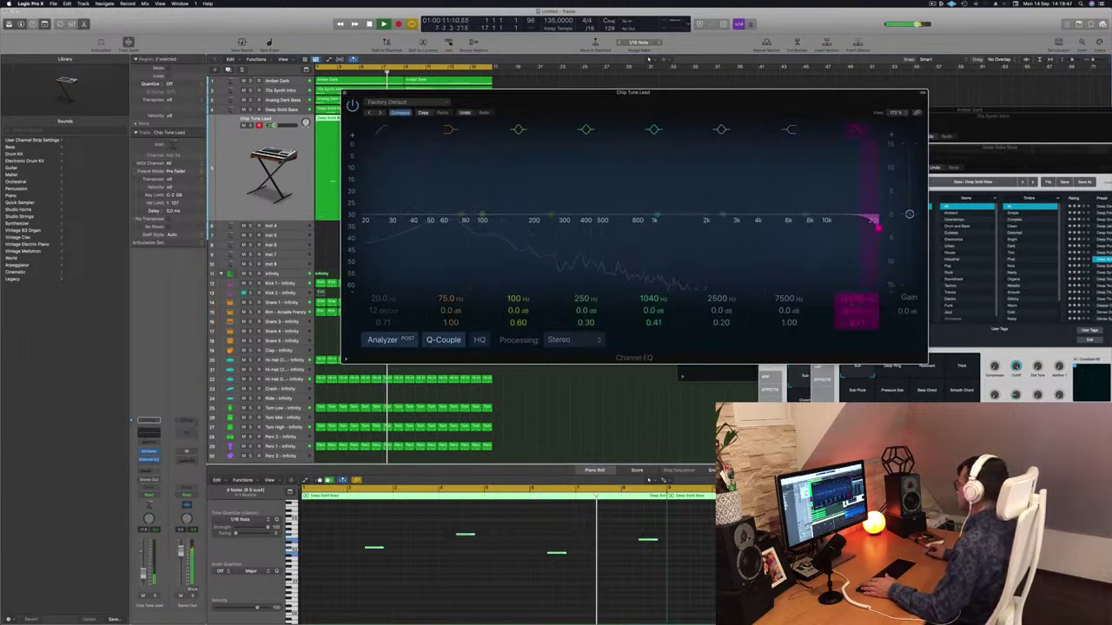
pyautogui.moveTo(876, 224); pyautogui.dragTo(657, 216)
pyautogui.click(345, 93)
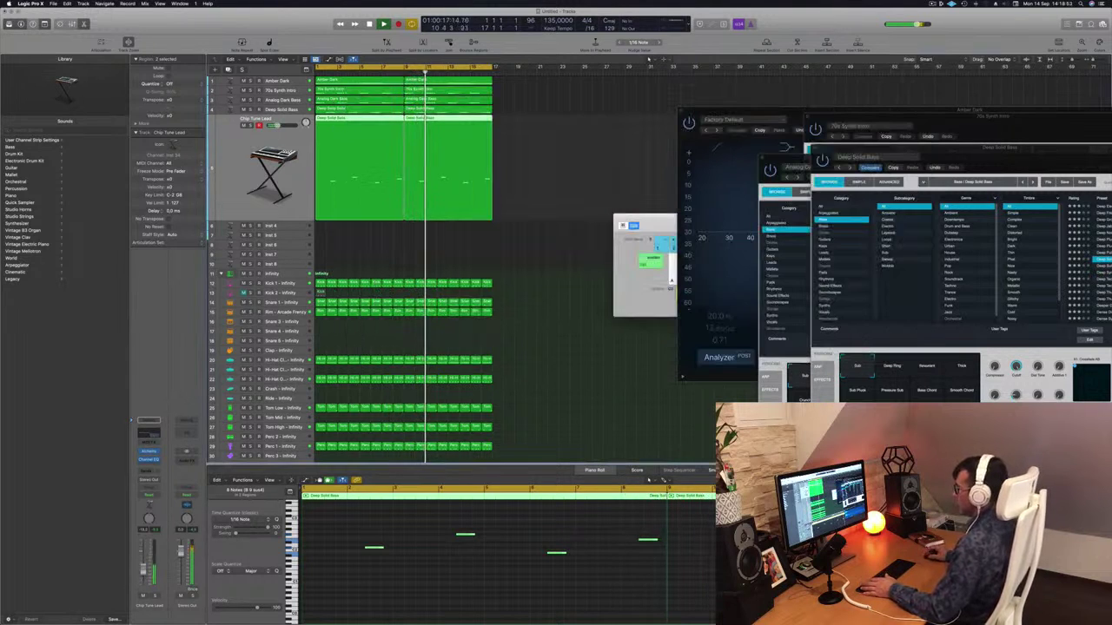
# Step: Deselect the regions and replay the arrangement from the beginning to hear the filtered Chip Tune Lead
pyautogui.click(537, 161)
pyautogui.press('space')
pyautogui.press('space')
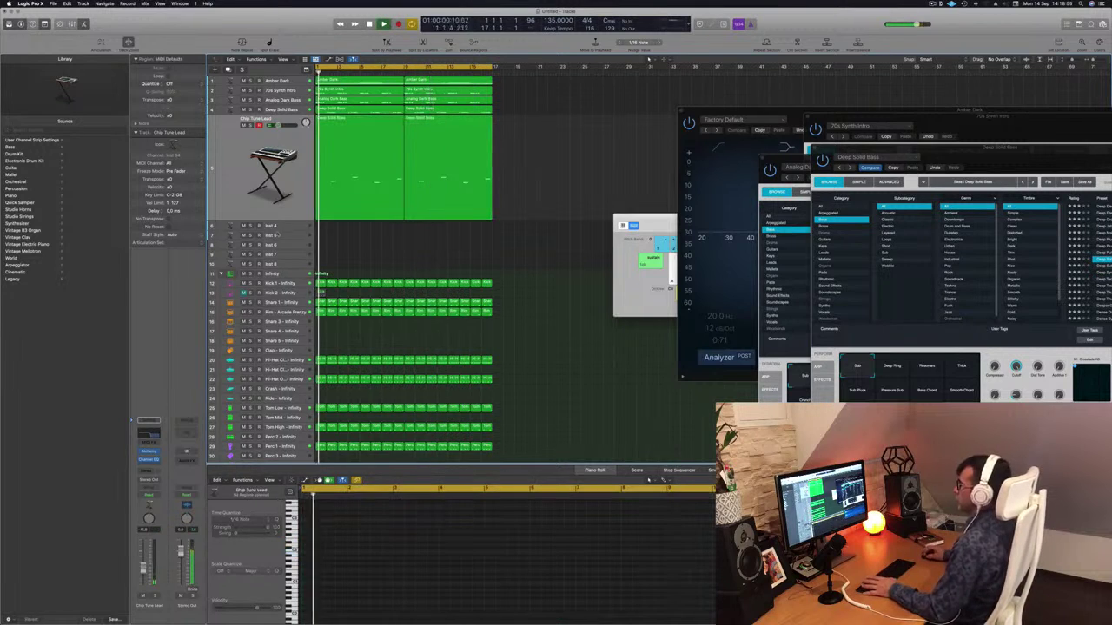
# Step: Copy the Amber Dark region to the Inst 4 track and repeat it at bar 9 to fill the loop
pyautogui.press('Down')
pyautogui.click(355, 83)
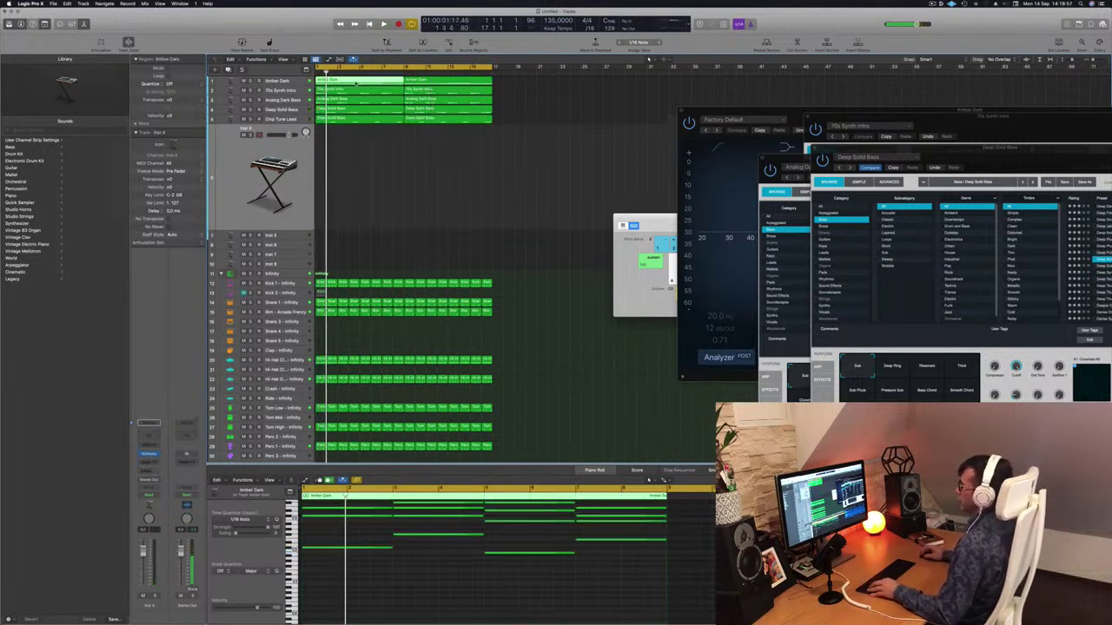
pyautogui.moveTo(354, 127); pyautogui.dragTo(352, 188)
pyautogui.moveTo(379, 124); pyautogui.dragTo(451, 136)
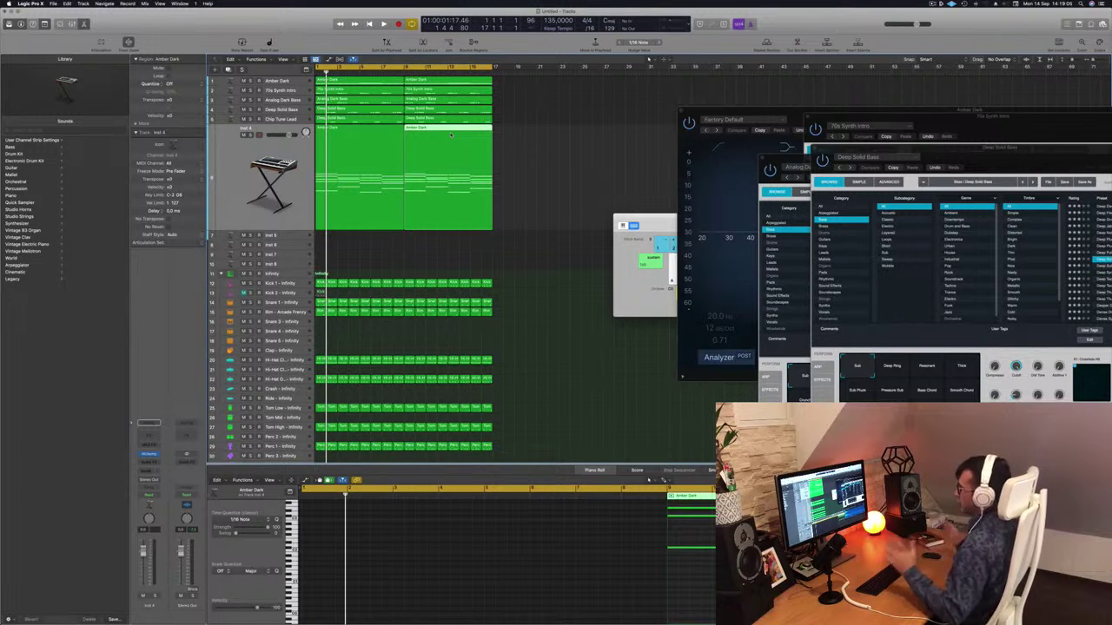
# Step: Load Alchemy's arpeggiated 1970s Analog Arp preset on the Inst 4 track and lower the track's volume
pyautogui.click(298, 158)
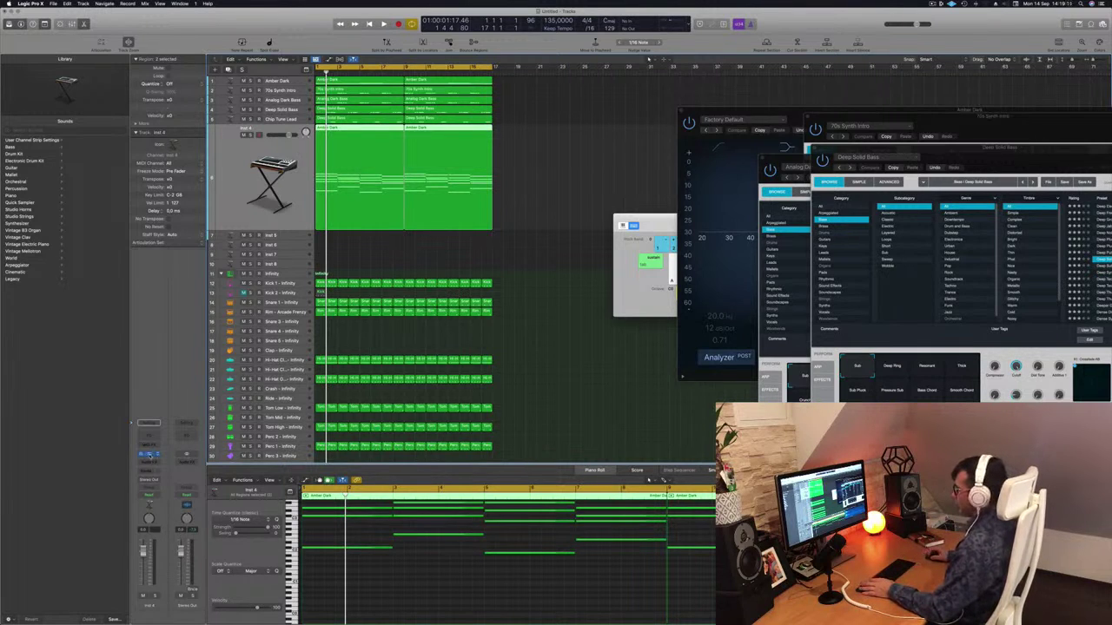
pyautogui.moveTo(616, 100); pyautogui.dragTo(685, 107)
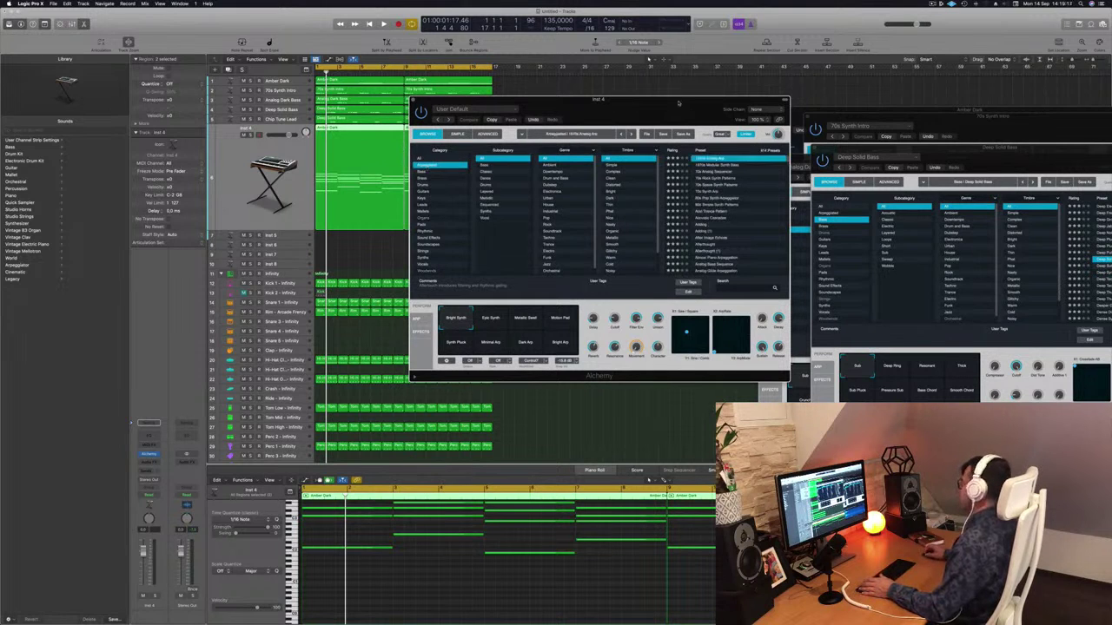
pyautogui.moveTo(678, 103); pyautogui.dragTo(852, 89)
pyautogui.click(146, 551)
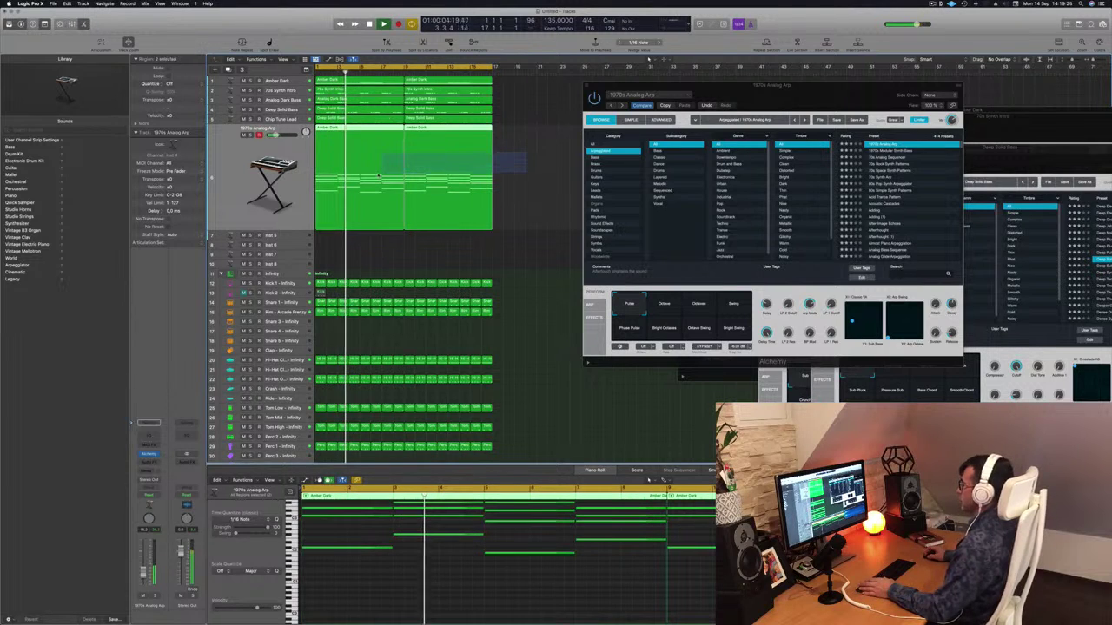
# Step: Transpose all notes in the two Amber Dark regions on the 1970s Analog Arp track down an octave and replay the loop
pyautogui.press('super+a')
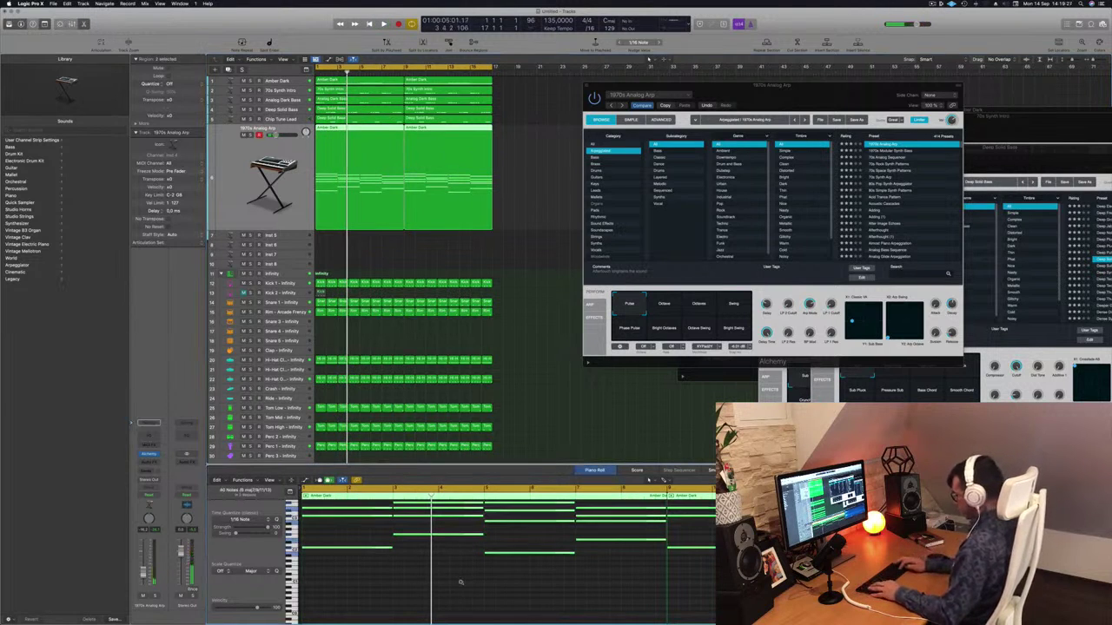
pyautogui.hotkey('alt', 'shift', 'Down')
pyautogui.press('space')
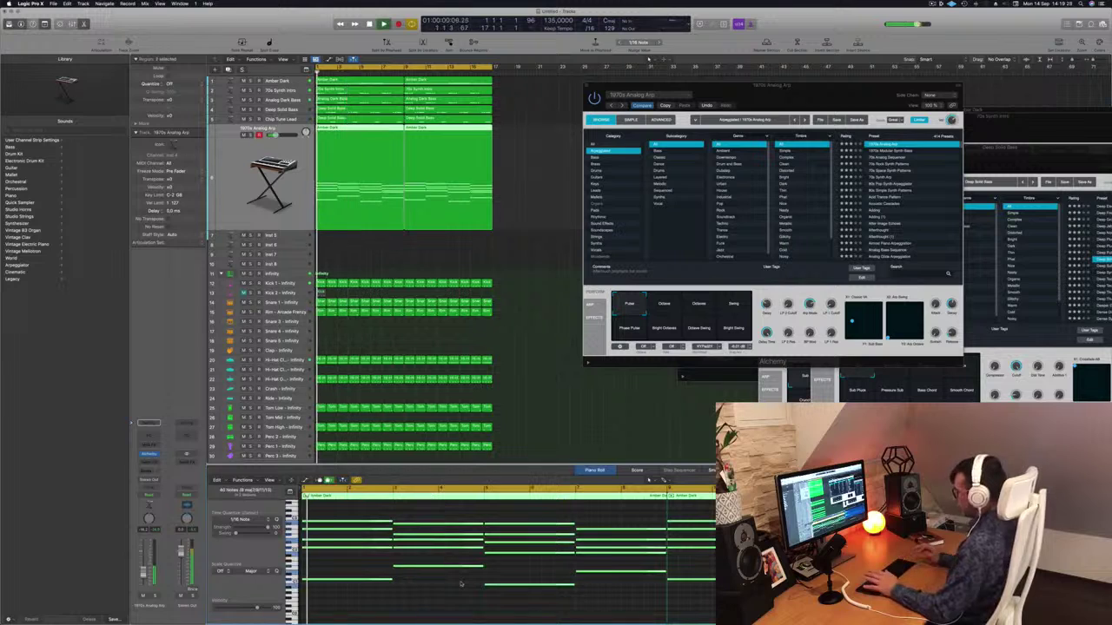
# Step: Audition the 1970s Modular Synth Bass and 70s Analog Sequencer presets against the playing loop
pyautogui.moveTo(829, 102); pyautogui.dragTo(792, 88)
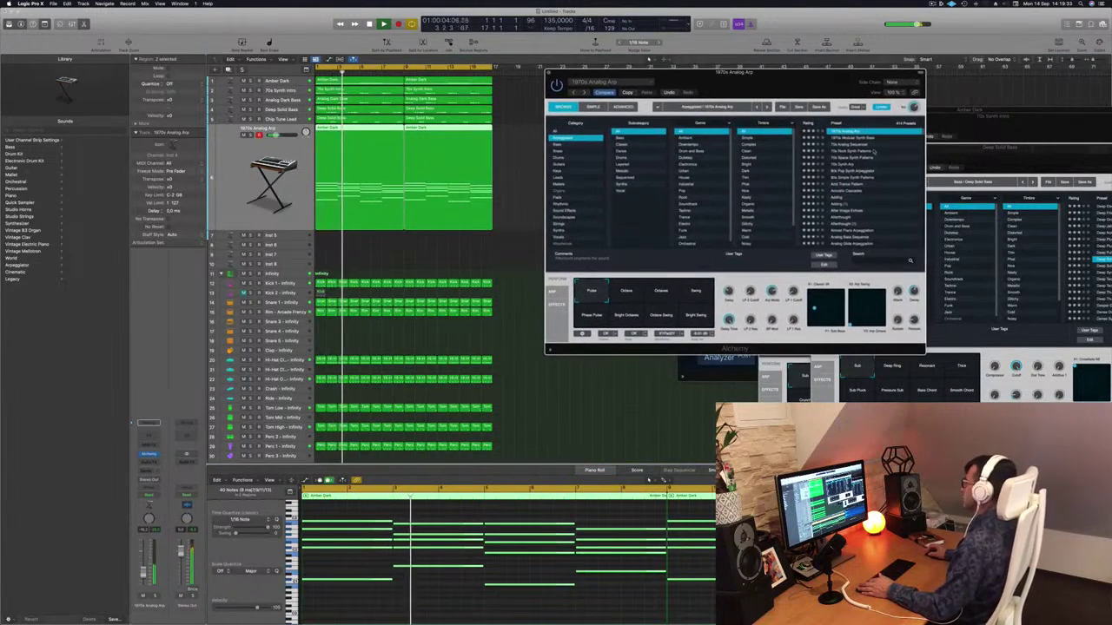
pyautogui.click(856, 137)
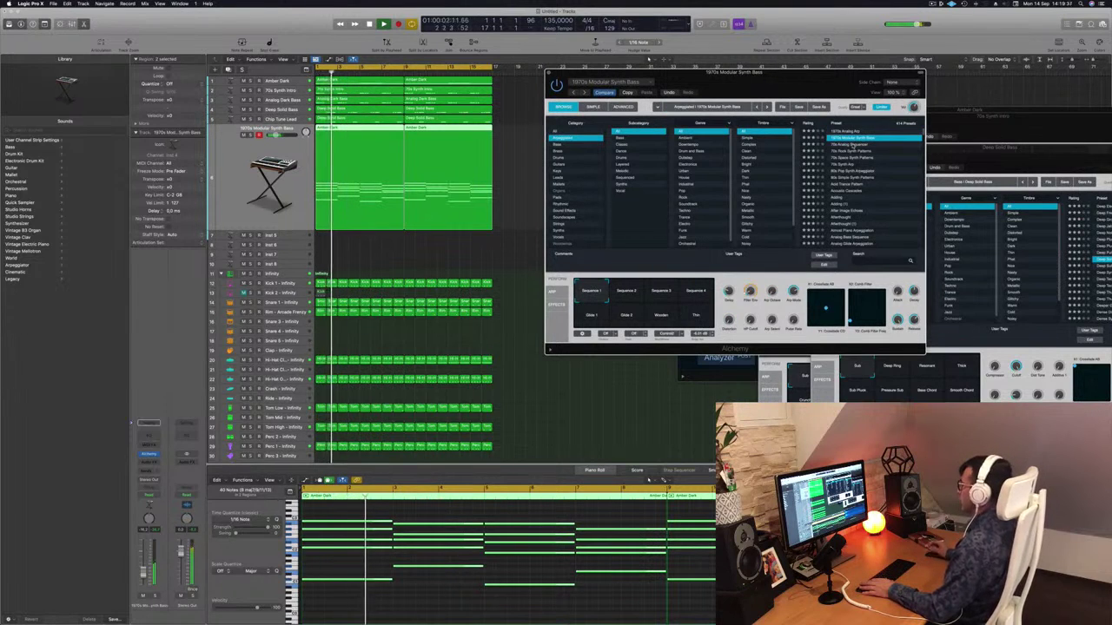
pyautogui.click(853, 146)
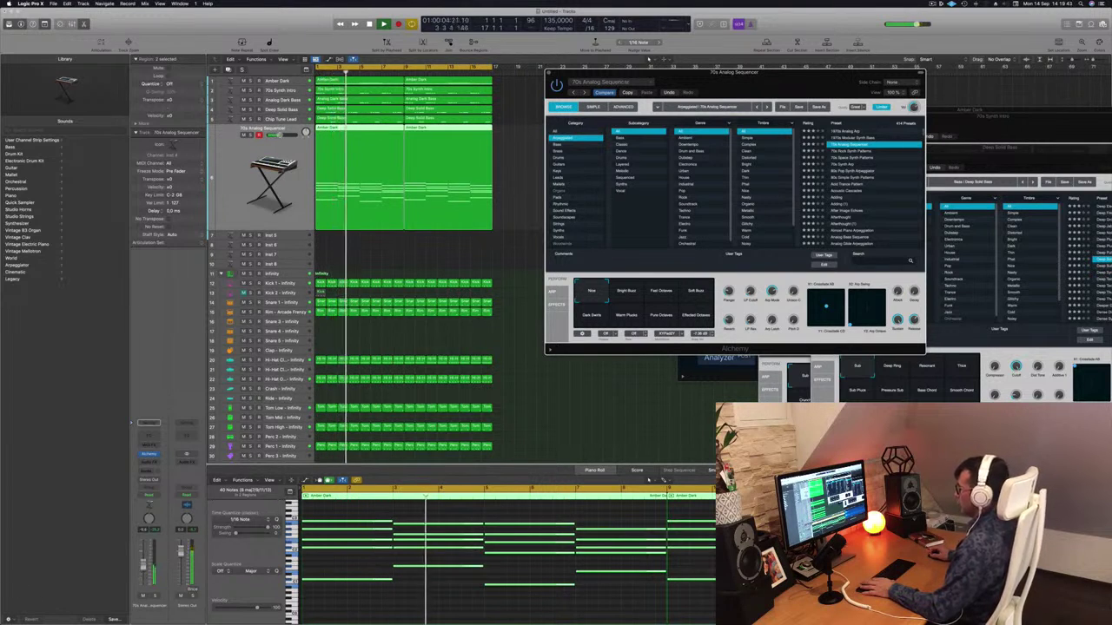
# Step: Compare the Bright Buzz, Fast Octaves, Soft Buzz and Warm Plucks variations of the 70s Analog Sequencer preset
pyautogui.click(540, 370)
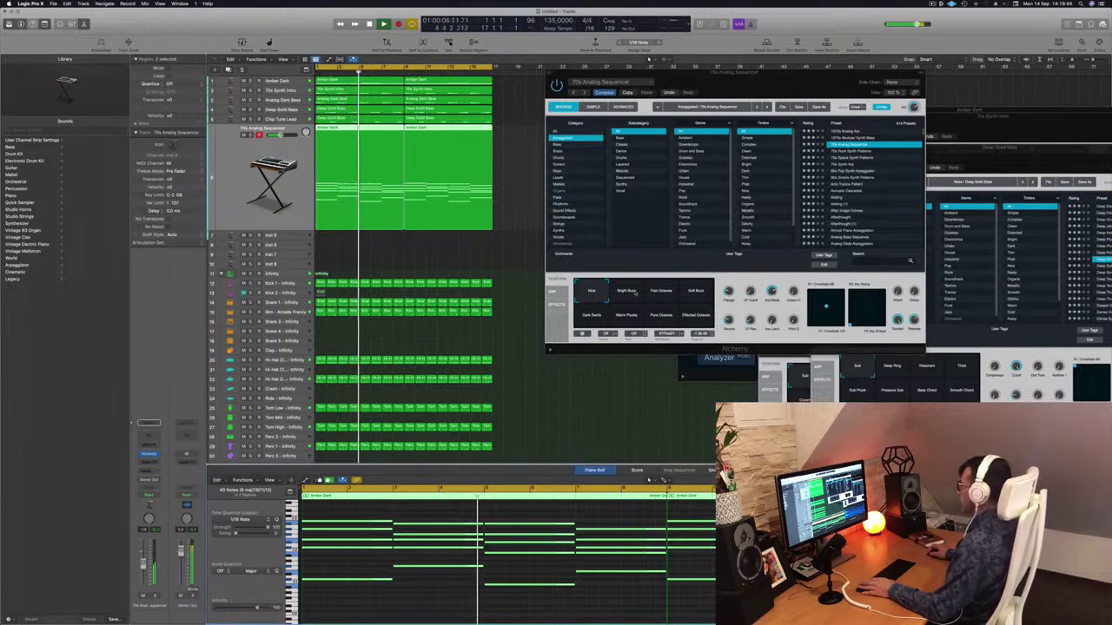
pyautogui.click(653, 293)
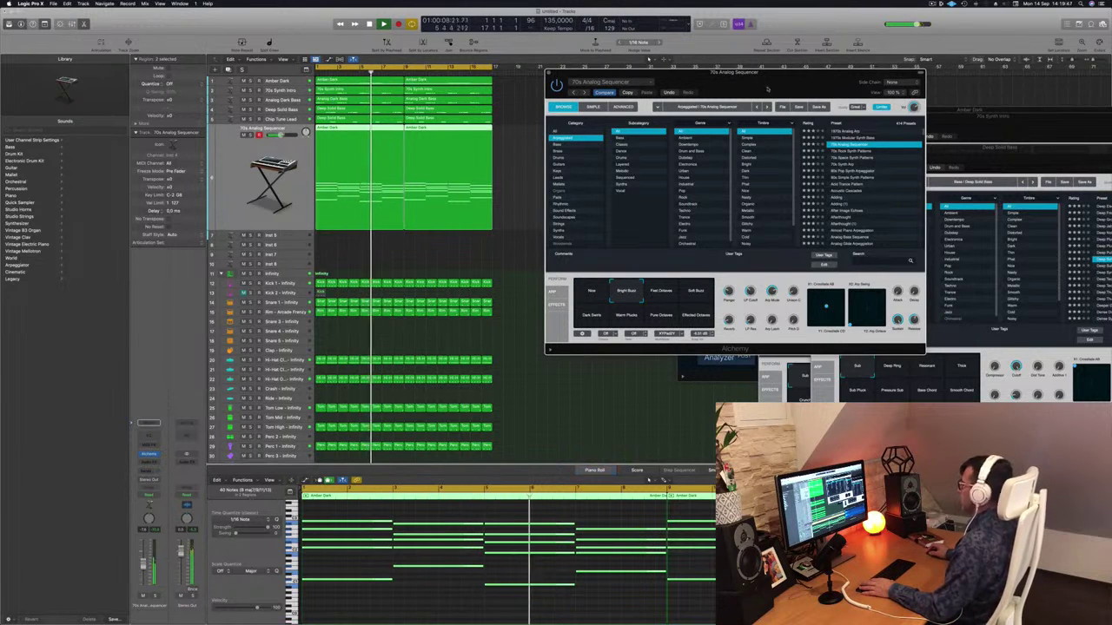
pyautogui.moveTo(768, 89); pyautogui.dragTo(771, 96)
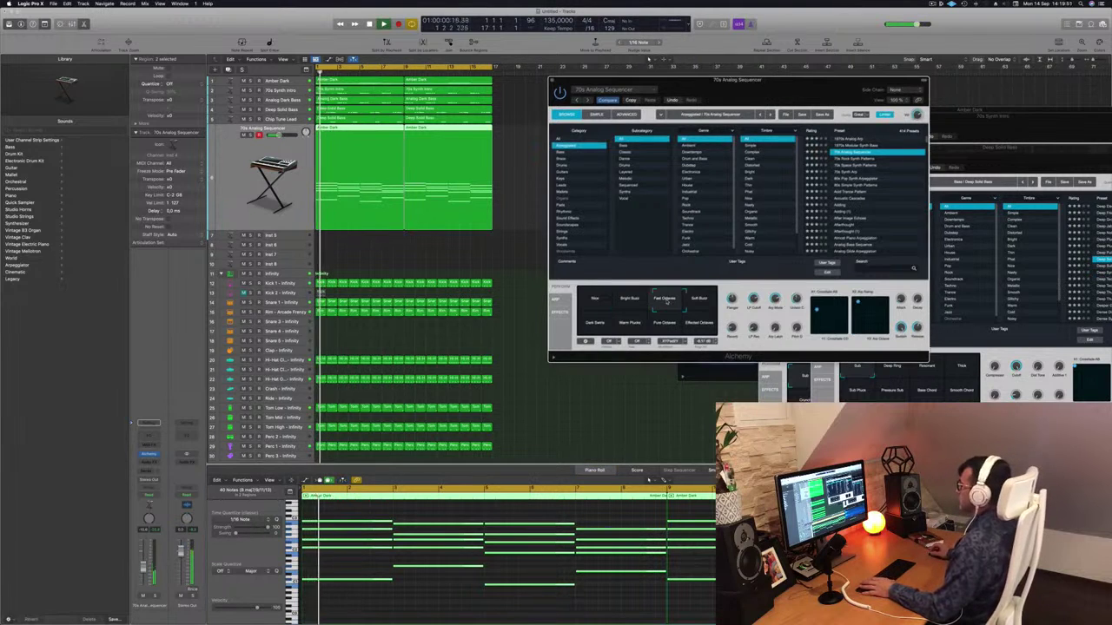
pyautogui.click(705, 296)
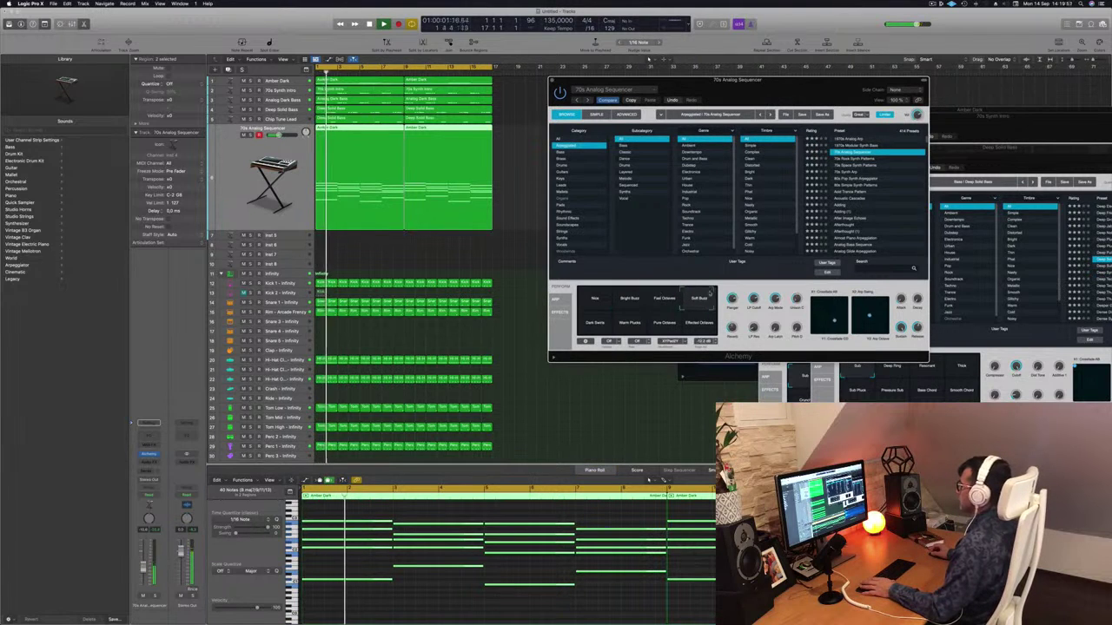
pyautogui.click(596, 323)
pyautogui.click(630, 328)
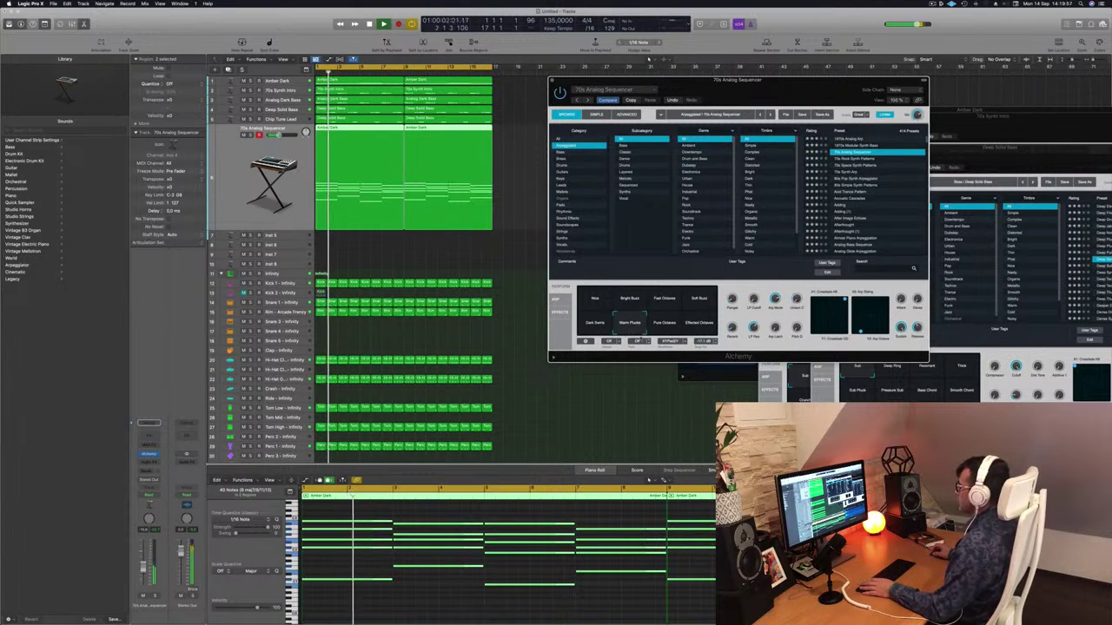
# Step: Compare the Pure Octaves variation, return to Warm Plucks and replay the loop from the beginning
pyautogui.click(665, 324)
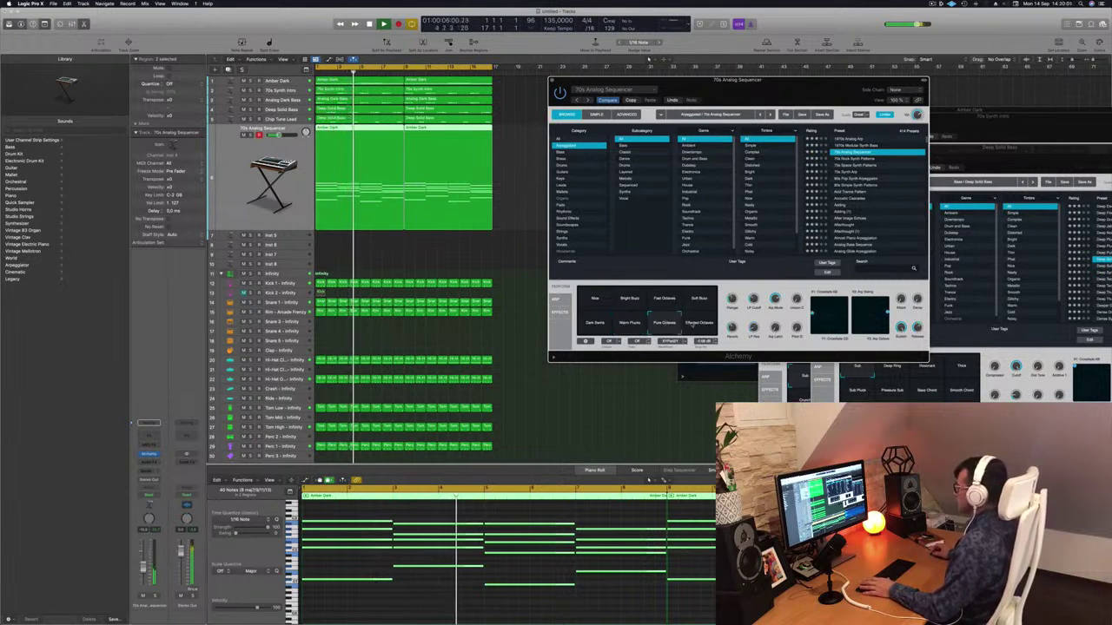
pyautogui.click(688, 321)
pyautogui.click(664, 323)
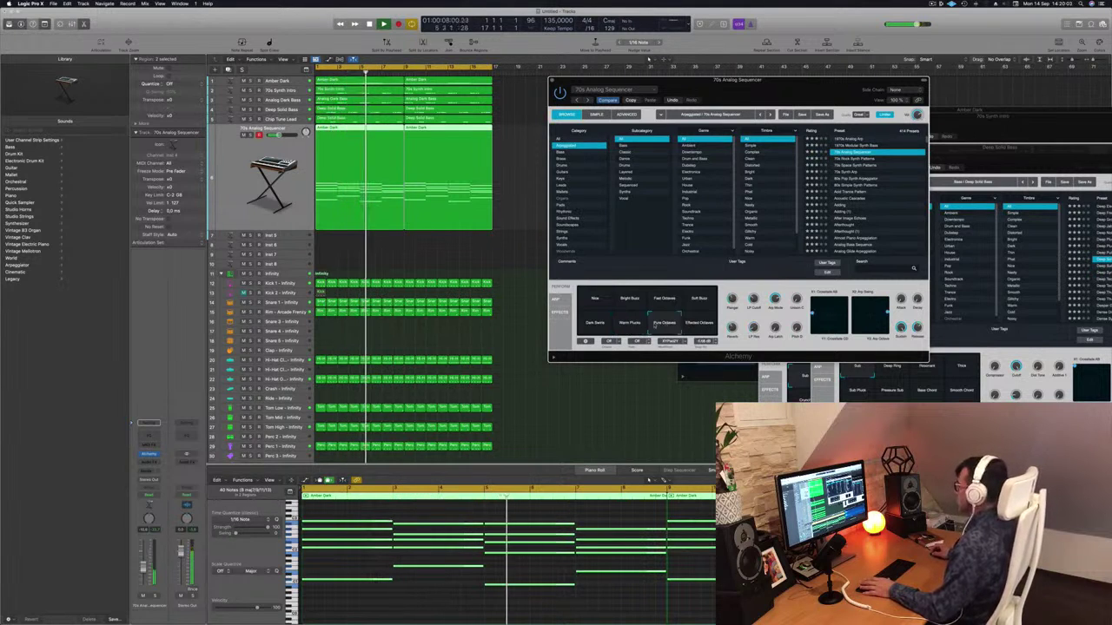
pyautogui.click(629, 323)
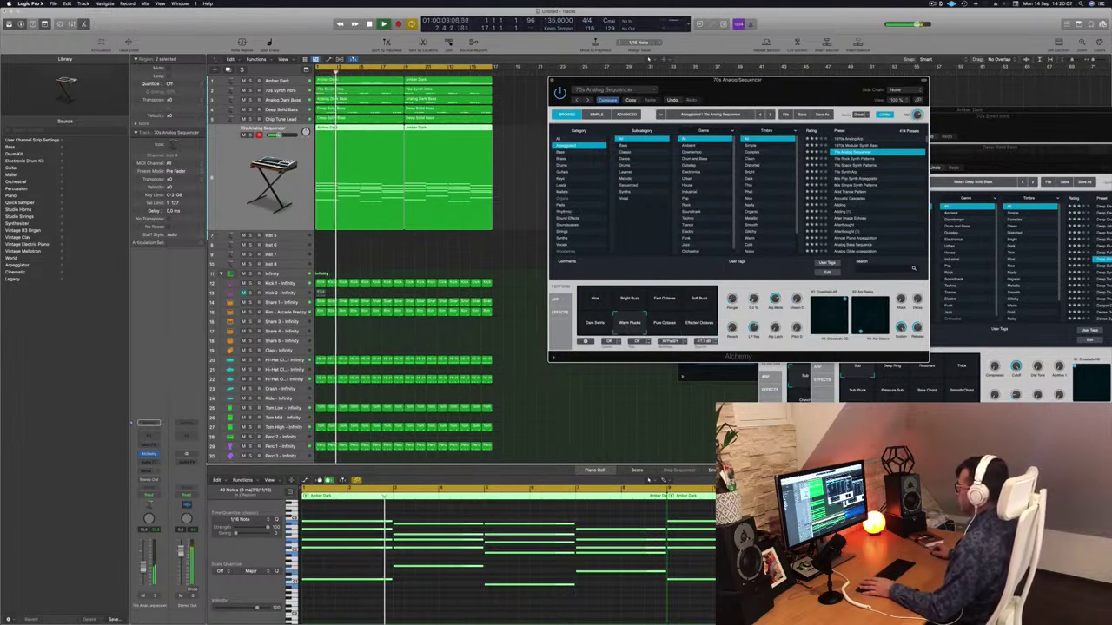
pyautogui.press('Return')
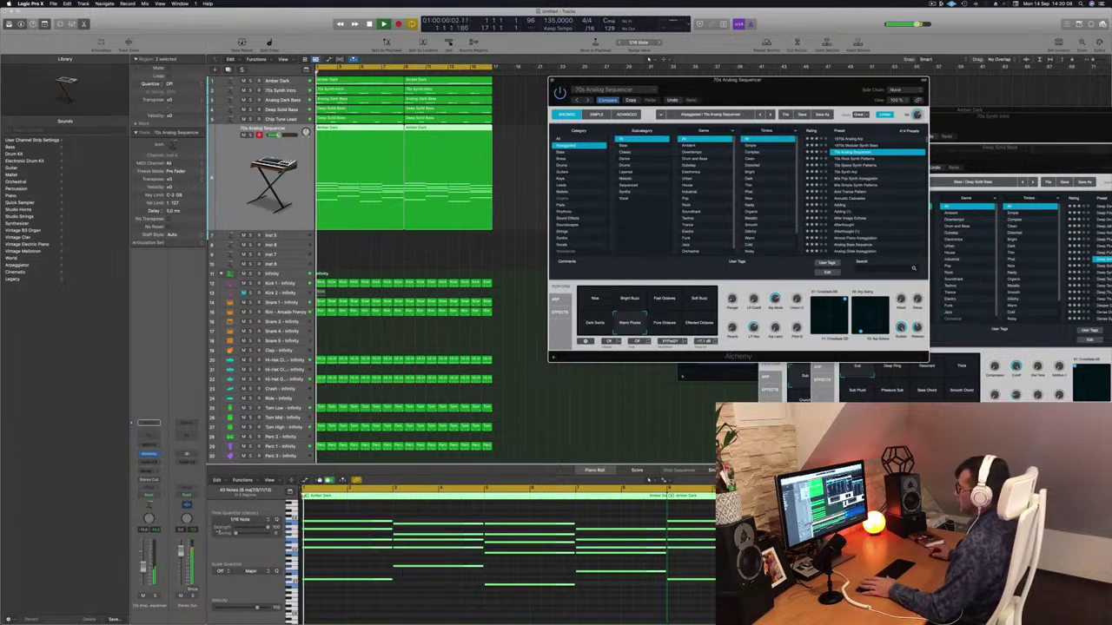
pyautogui.click(402, 572)
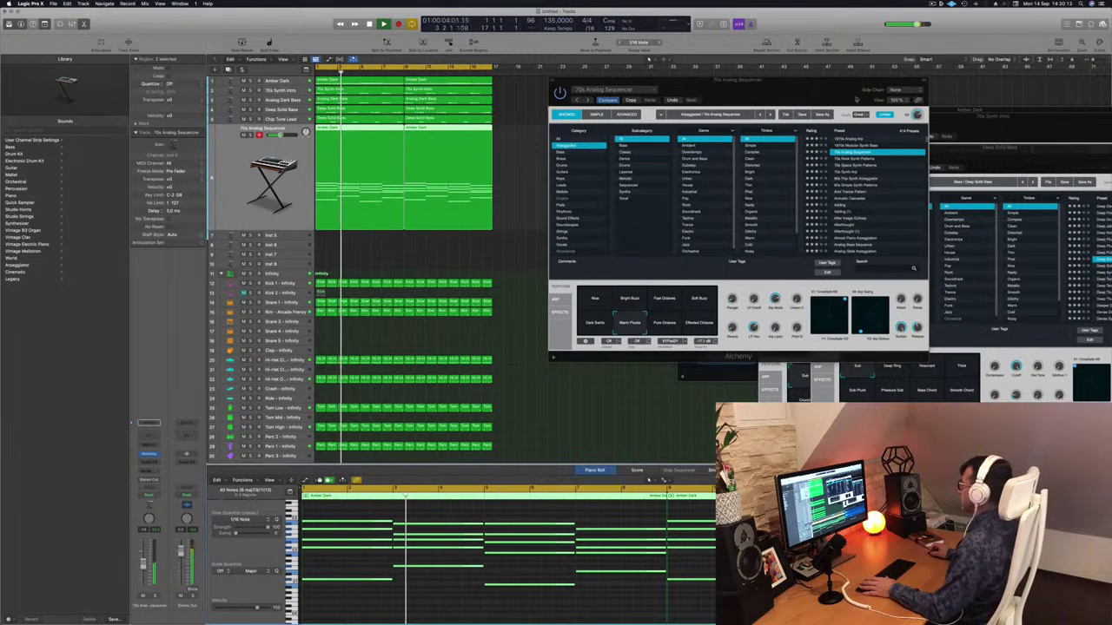
# Step: Load the 70s Rock Synth Patterns preset and listen to it from the start of the loop
pyautogui.press('Return')
pyautogui.click(858, 159)
pyautogui.press('Return')
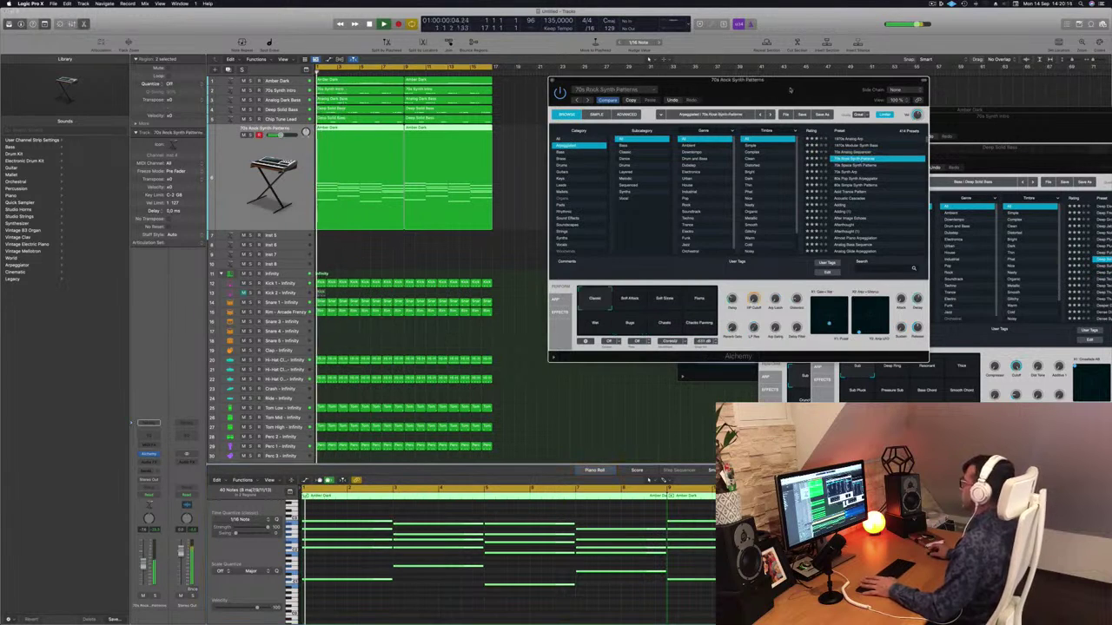
pyautogui.moveTo(790, 90); pyautogui.dragTo(813, 78)
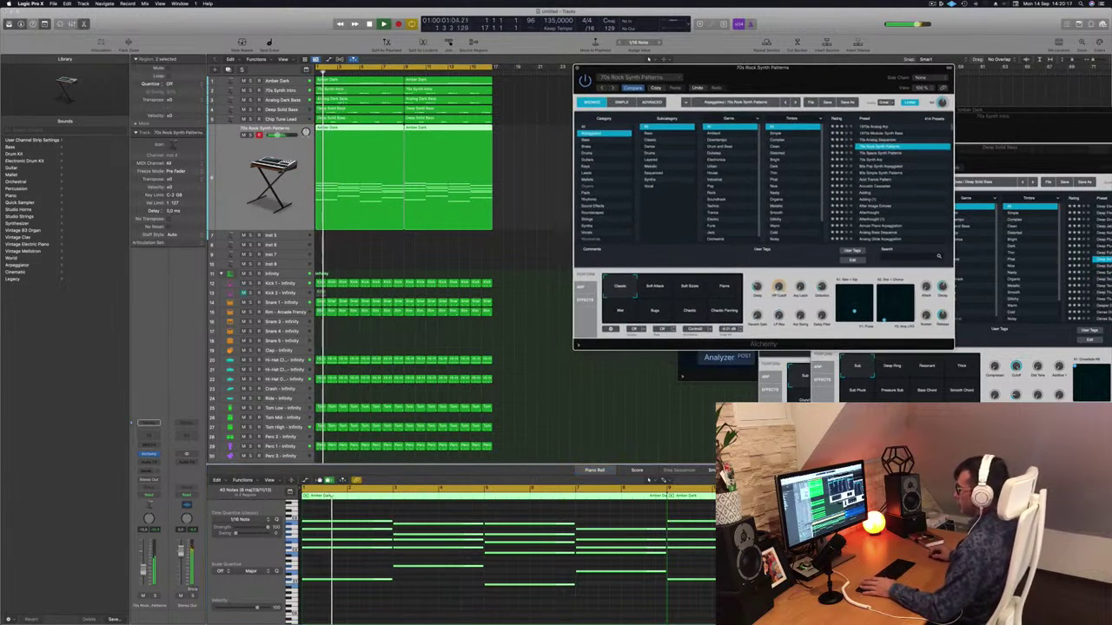
pyautogui.click(405, 573)
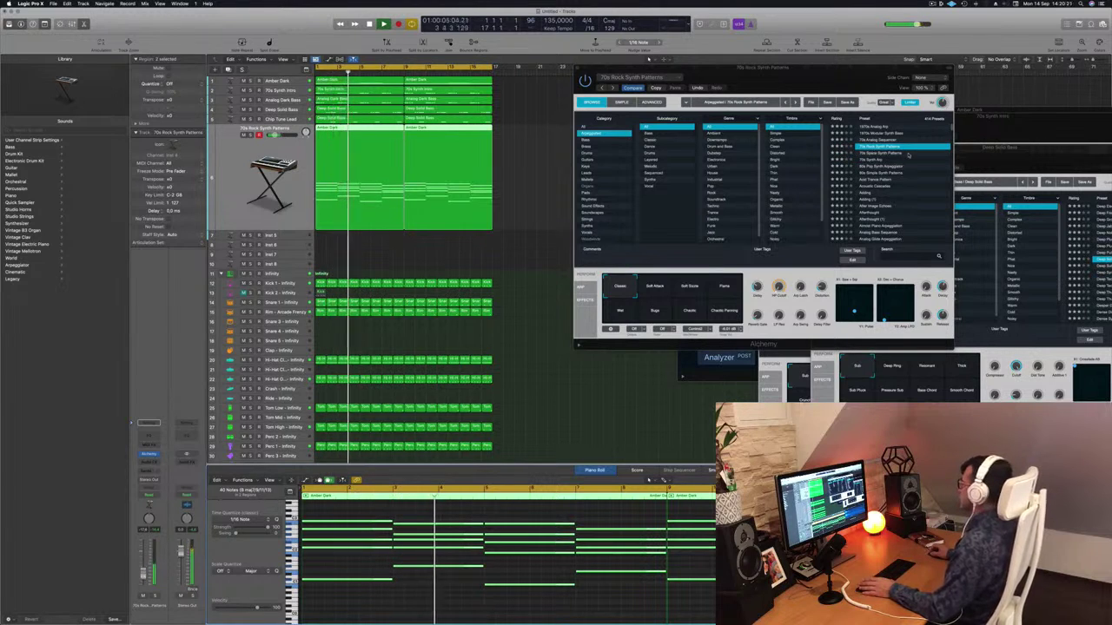
# Step: Audition the 70s Space Synth Patterns and 70s Synth Arp presets from the loop start, including two further 70s Synth Arp variations
pyautogui.click(888, 154)
pyautogui.press('Return')
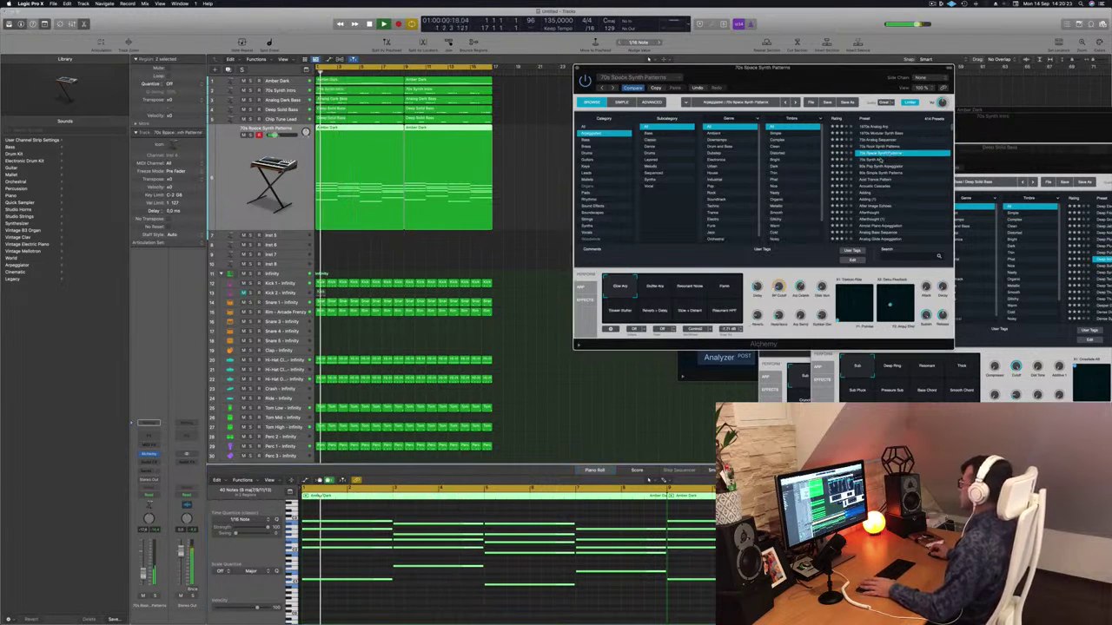
pyautogui.click(876, 161)
pyautogui.press('Return')
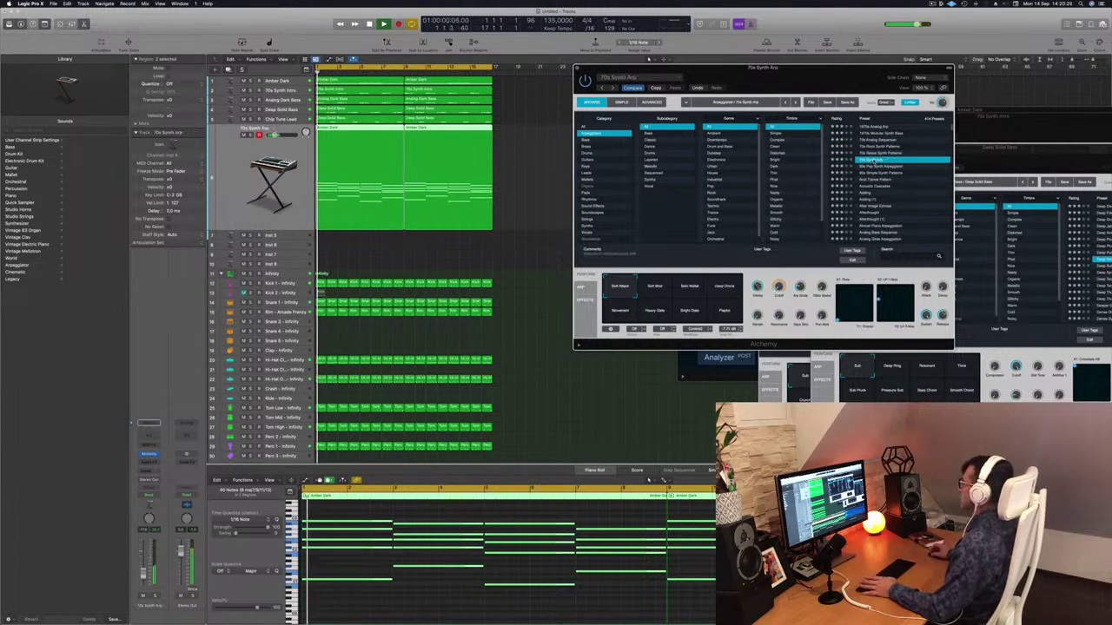
pyautogui.click(656, 290)
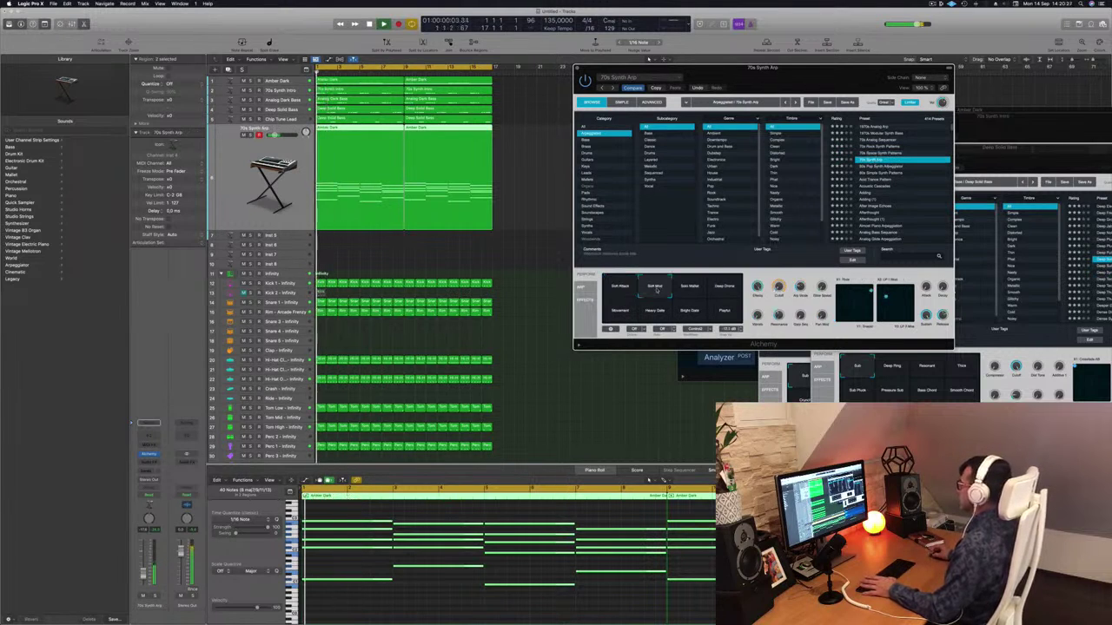
pyautogui.click(692, 290)
# Step: Audition the 80s Pop Synth Arpeggiator, 80s Simple Synth Patterns and Acid Trance Pattern presets with the loop
pyautogui.click(879, 168)
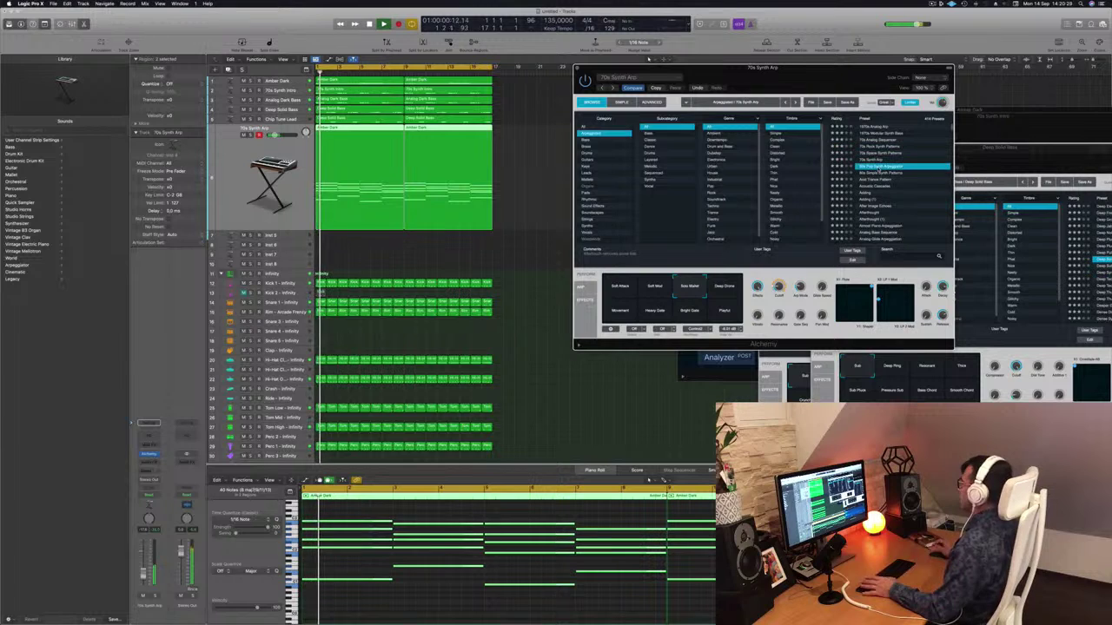
pyautogui.moveTo(779, 73); pyautogui.dragTo(792, 69)
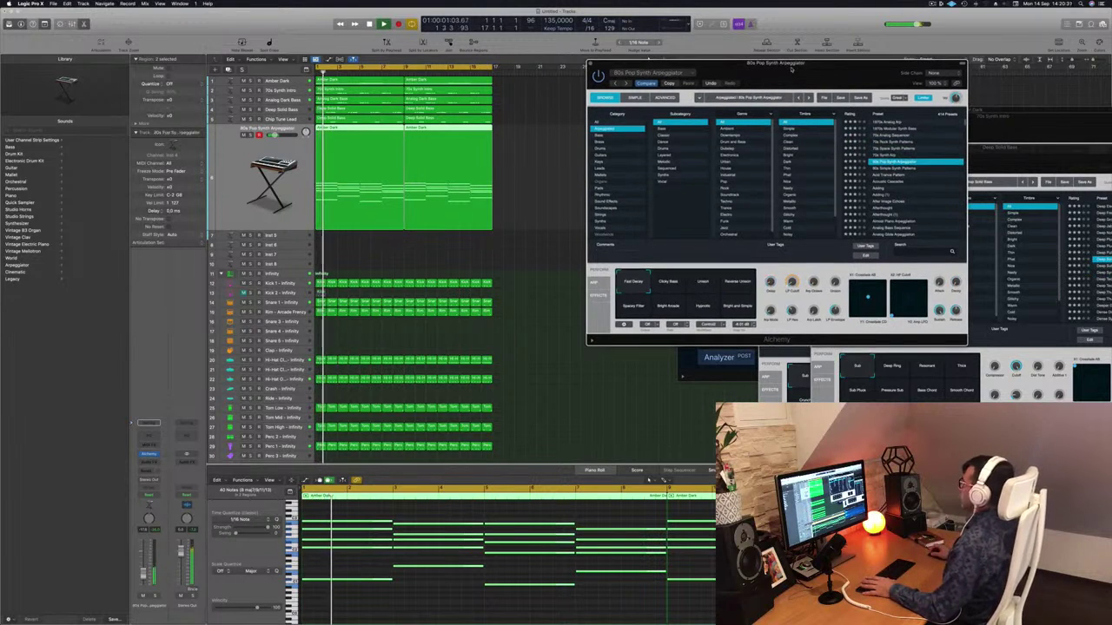
pyautogui.click(921, 168)
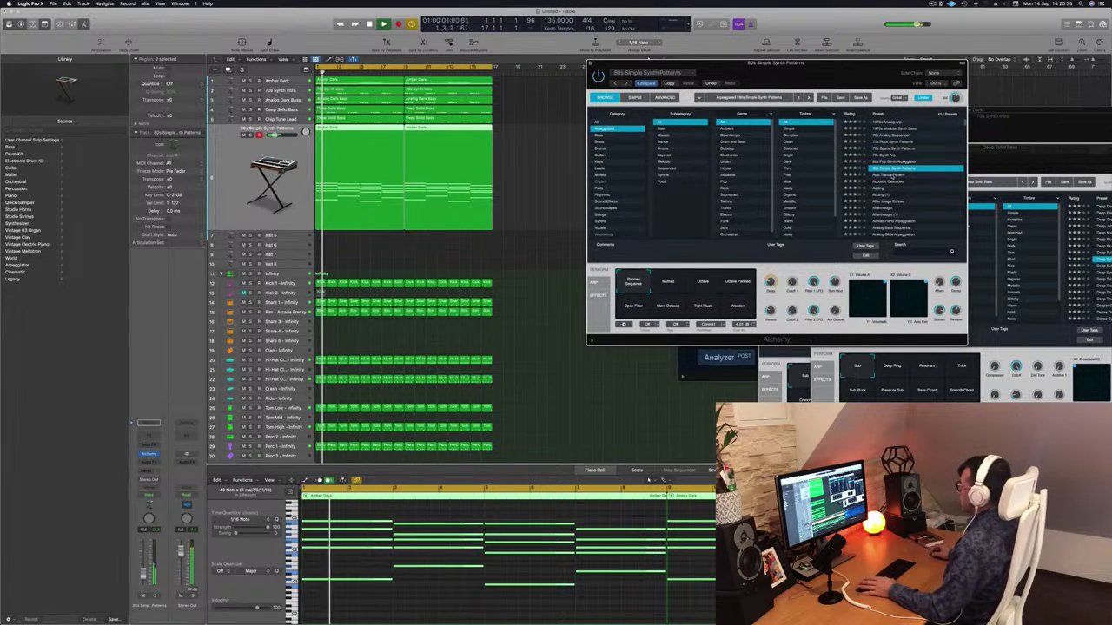
pyautogui.click(890, 175)
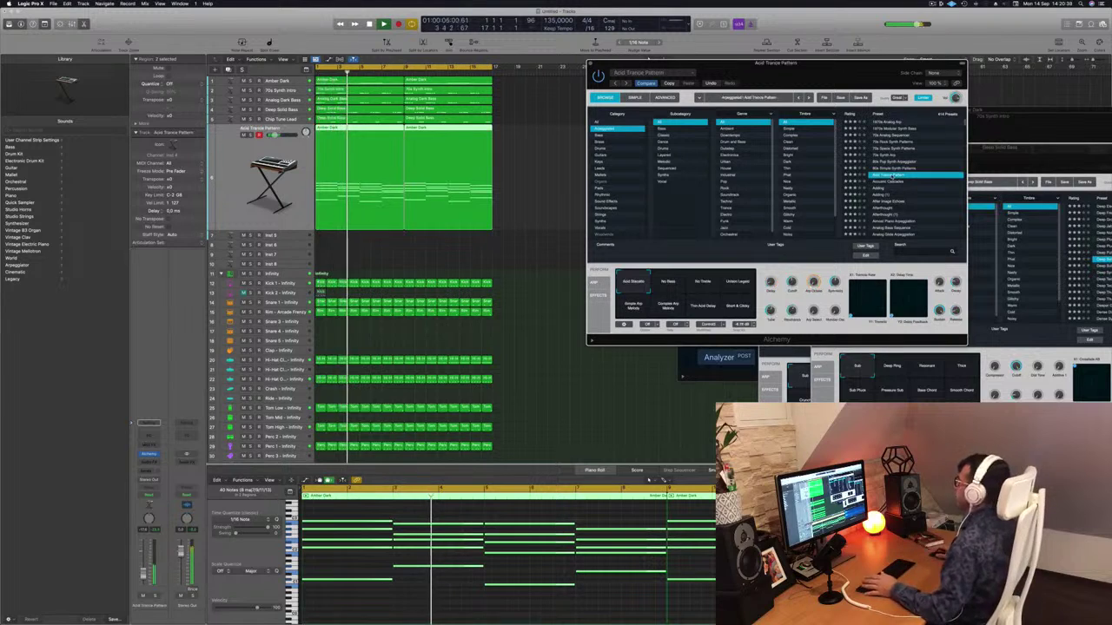
# Step: Audition the Acoustic Cascades and Adding presets, replaying the loop from the beginning for Adding
pyautogui.click(884, 180)
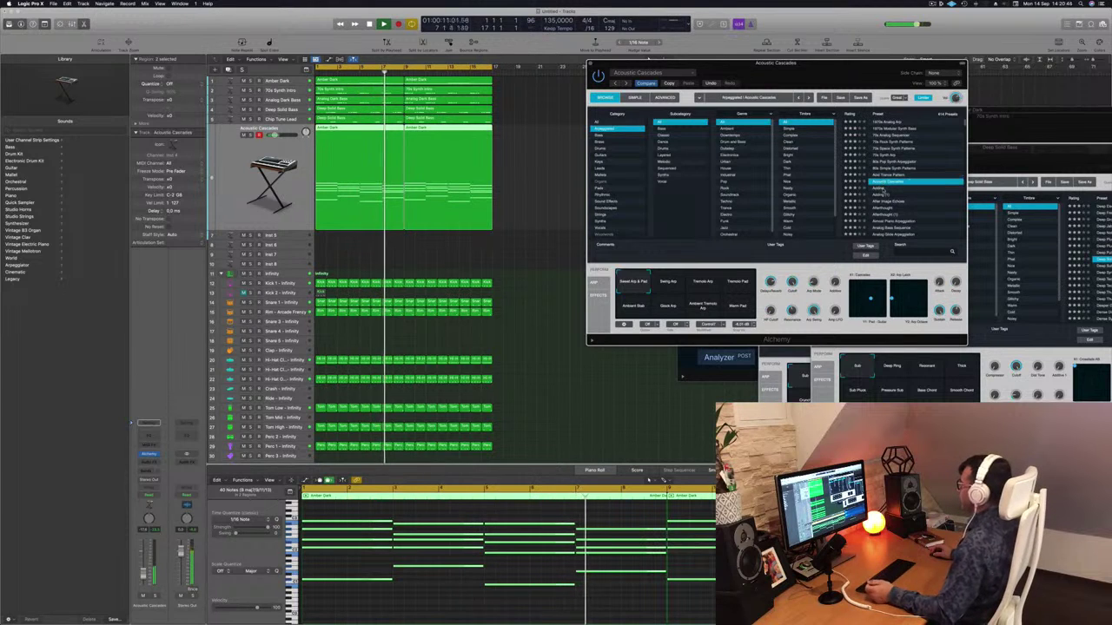
pyautogui.click(884, 188)
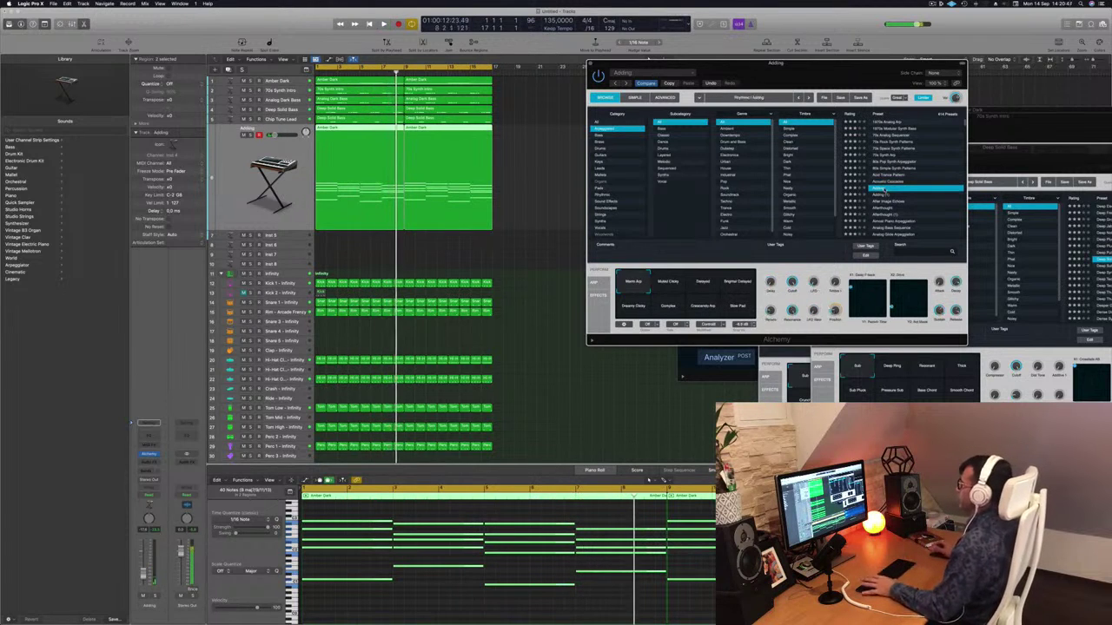
pyautogui.press('Return')
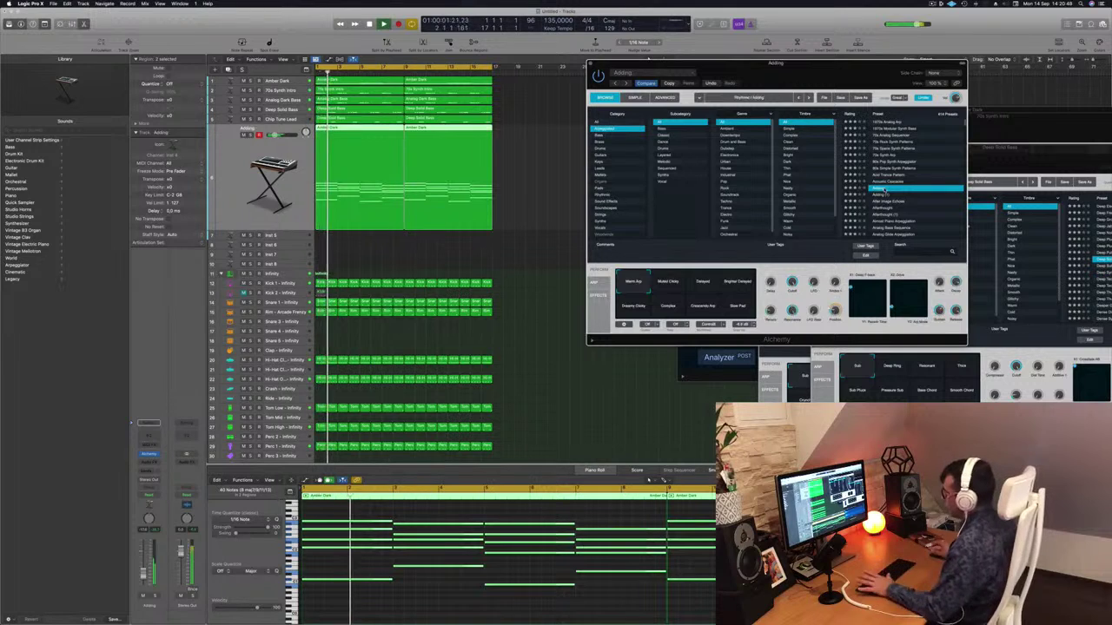
# Step: Audition After Image Echoes and Afterthought, and load the Almost Piano Arpeggiation preset on the arpeggio track
pyautogui.click(887, 201)
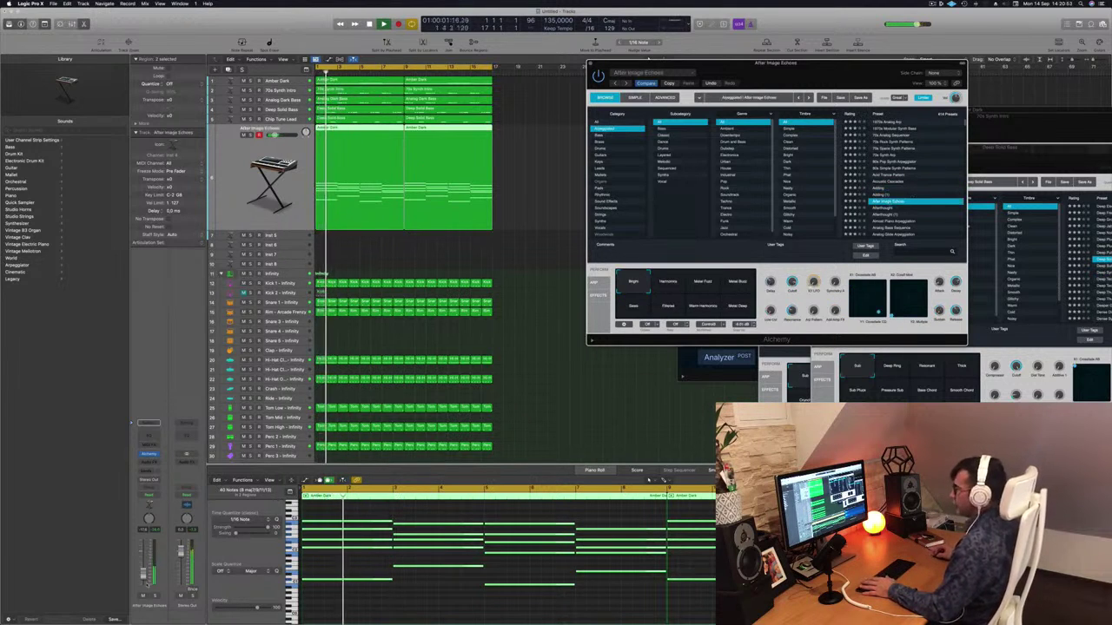
pyautogui.click(881, 209)
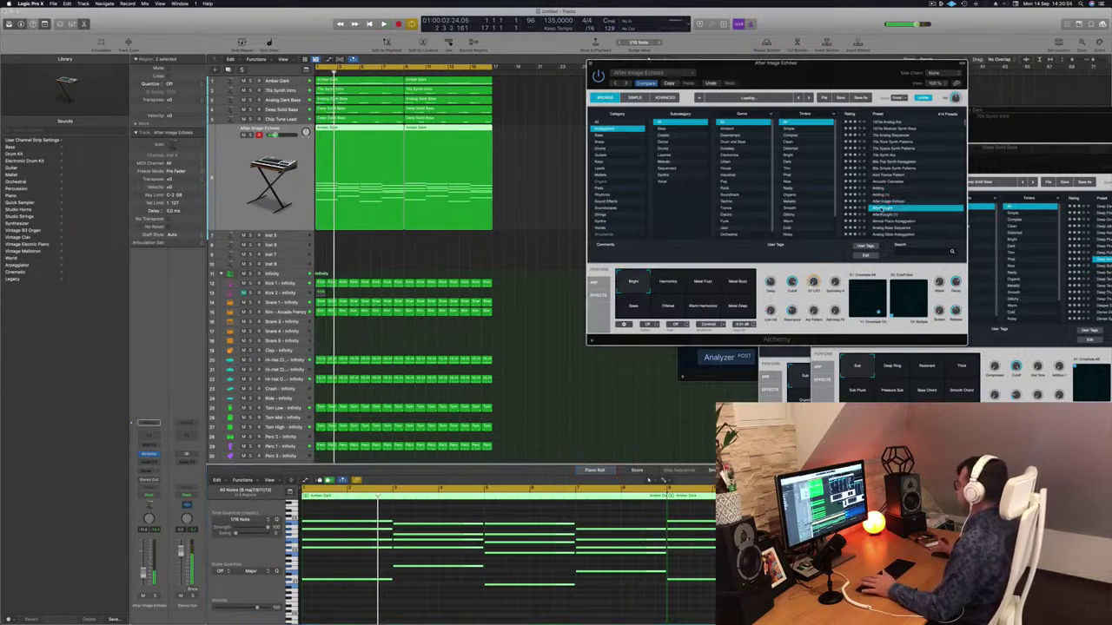
pyautogui.press('space')
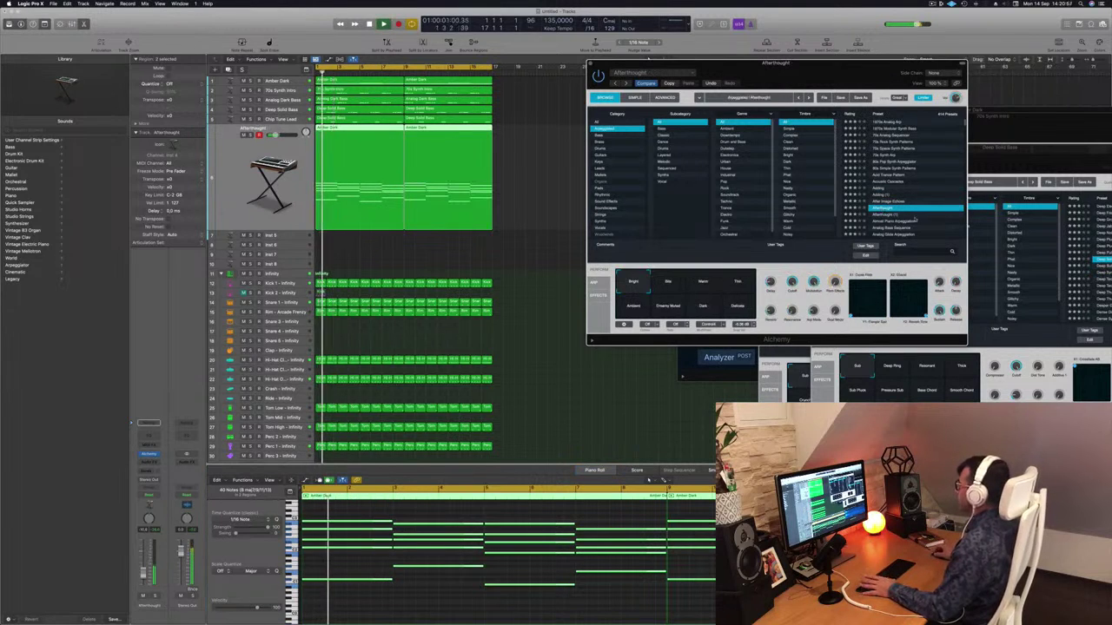
pyautogui.click(895, 221)
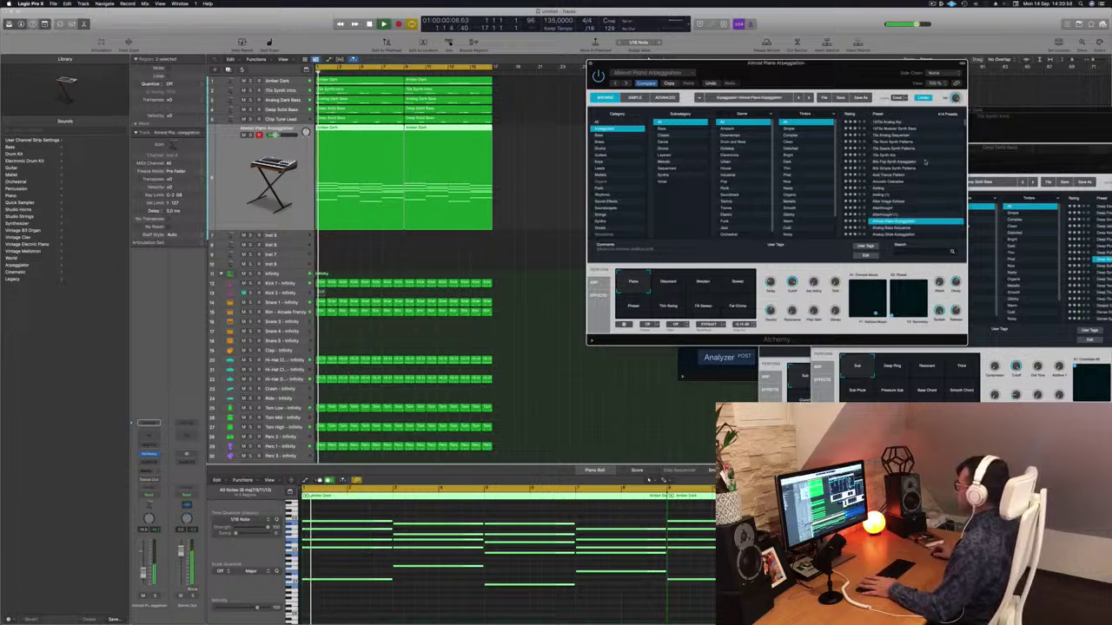
# Step: Audition the Analog Bass Sequence and Analog Glide Arpeggiation presets, and load Analog Head-Nod on the arpeggio track
pyautogui.scroll(-2, 921, 168)
pyautogui.click(886, 196)
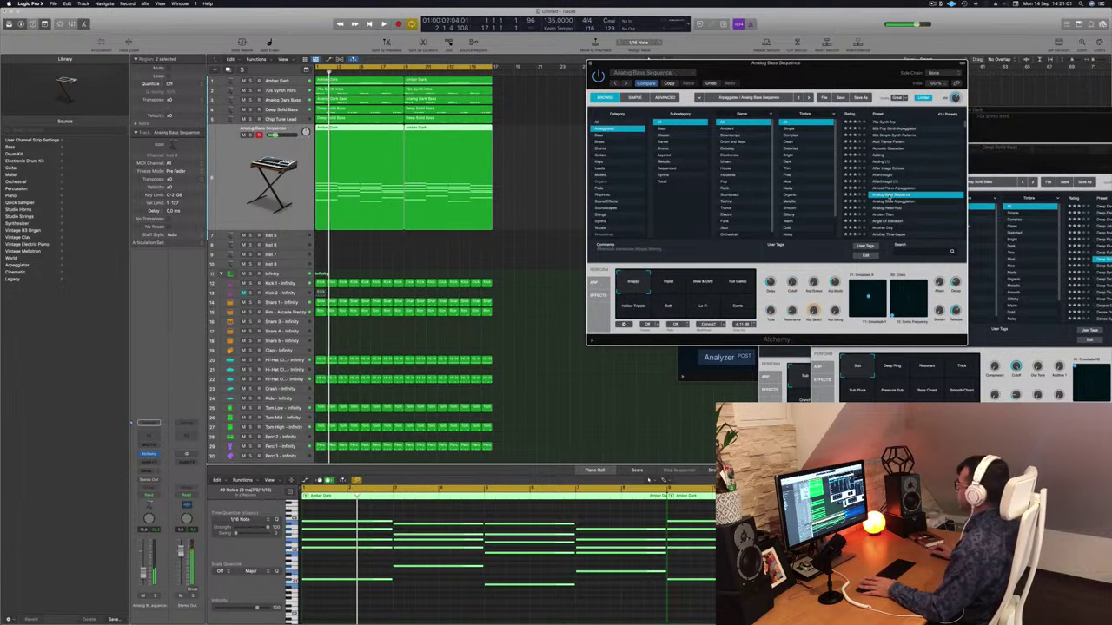
pyautogui.click(893, 201)
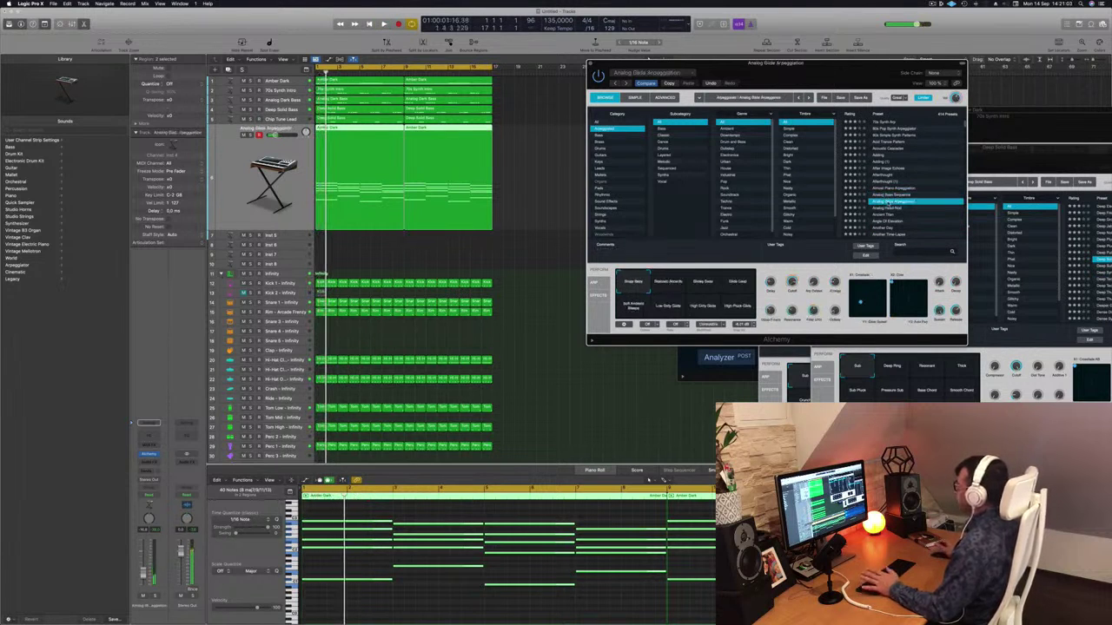
pyautogui.click(883, 208)
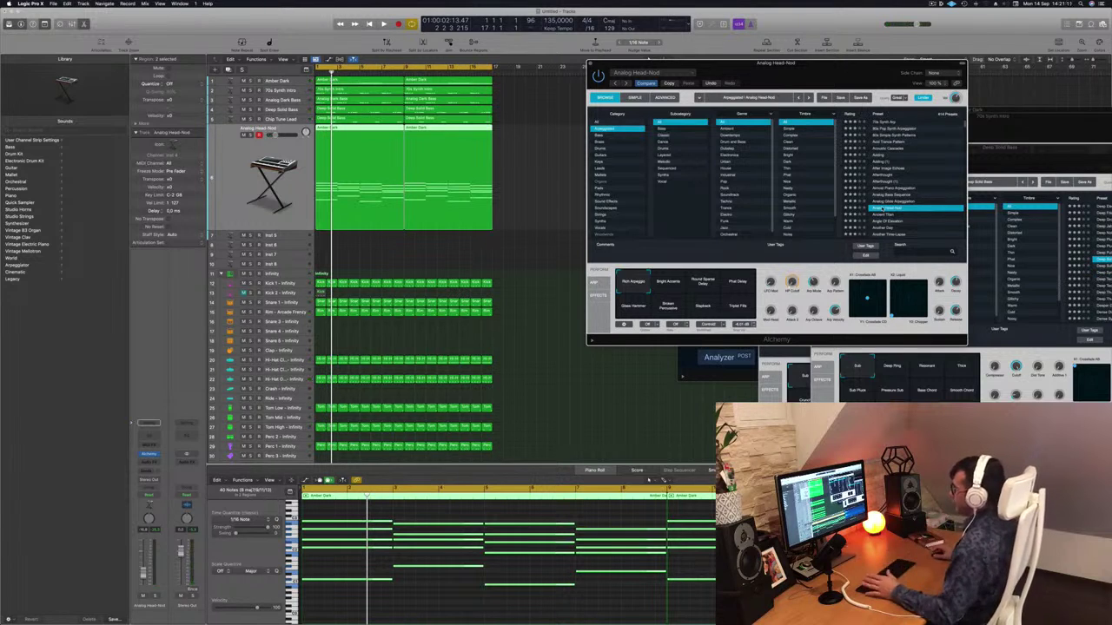
# Step: Reposition the Alchemy window and replay the loop from the beginning with the Analog Head-Nod preset
pyautogui.moveTo(830, 77); pyautogui.dragTo(808, 73)
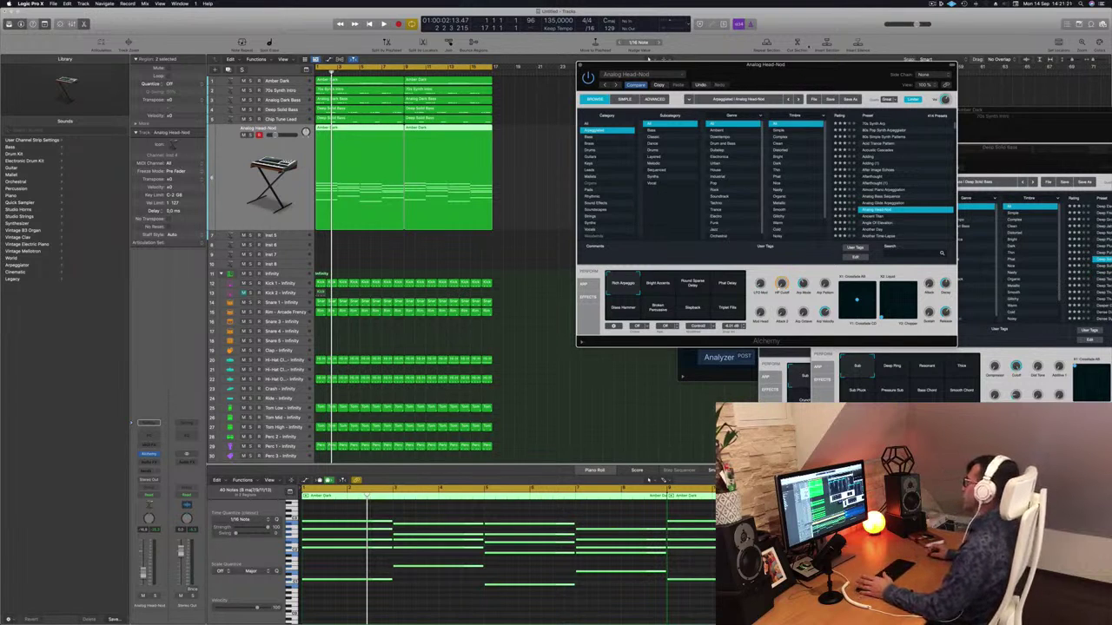
pyautogui.moveTo(822, 66); pyautogui.dragTo(880, 65)
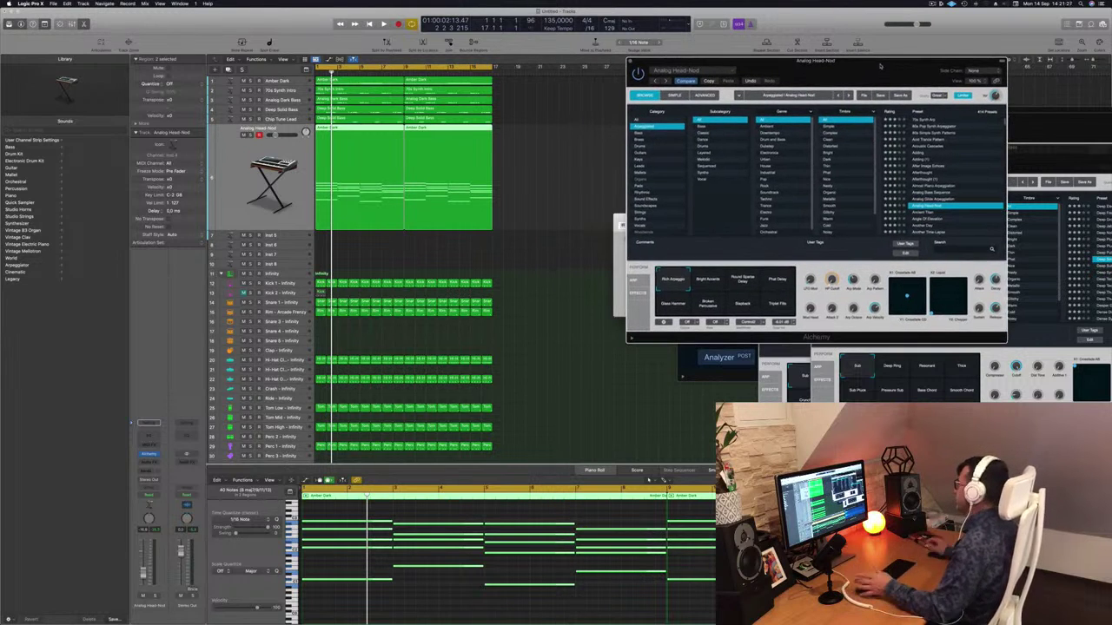
pyautogui.moveTo(879, 67); pyautogui.dragTo(816, 65)
pyautogui.press('space')
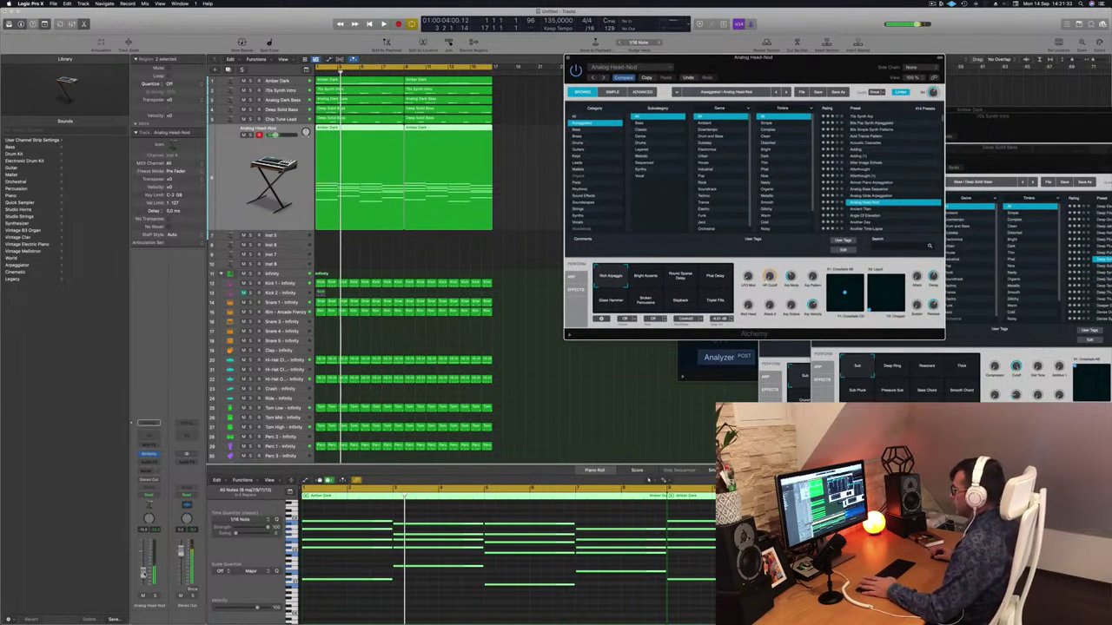
pyautogui.press('Return')
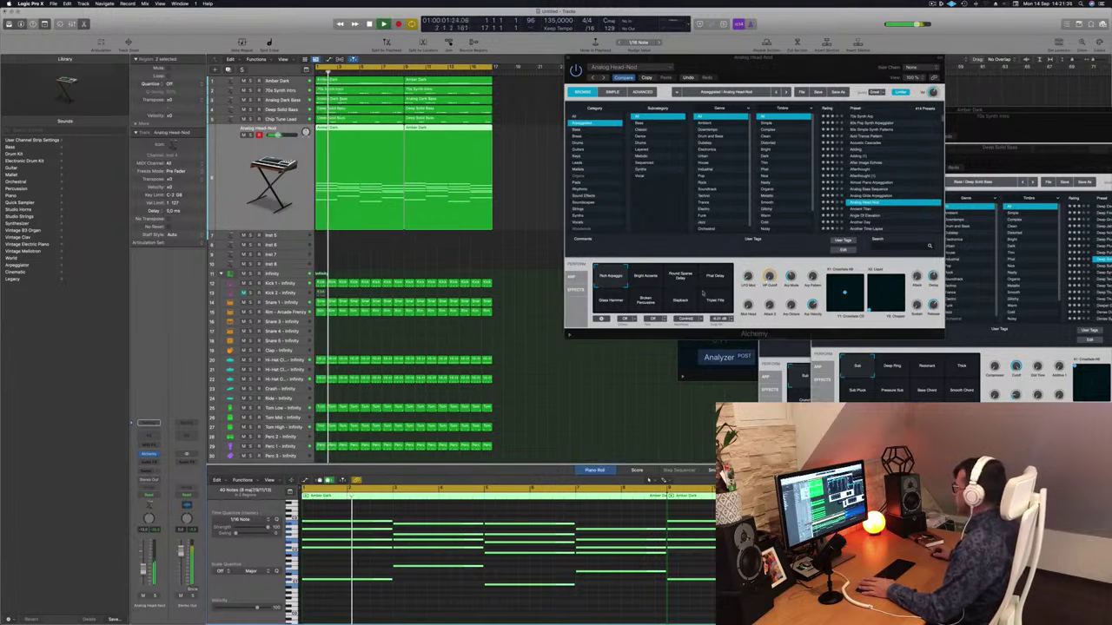
# Step: Audition the other seven Analog Head-Nod performance variations, from Bright Accents to Triplet Fills, and return to Rich Arpeggio
pyautogui.click(654, 273)
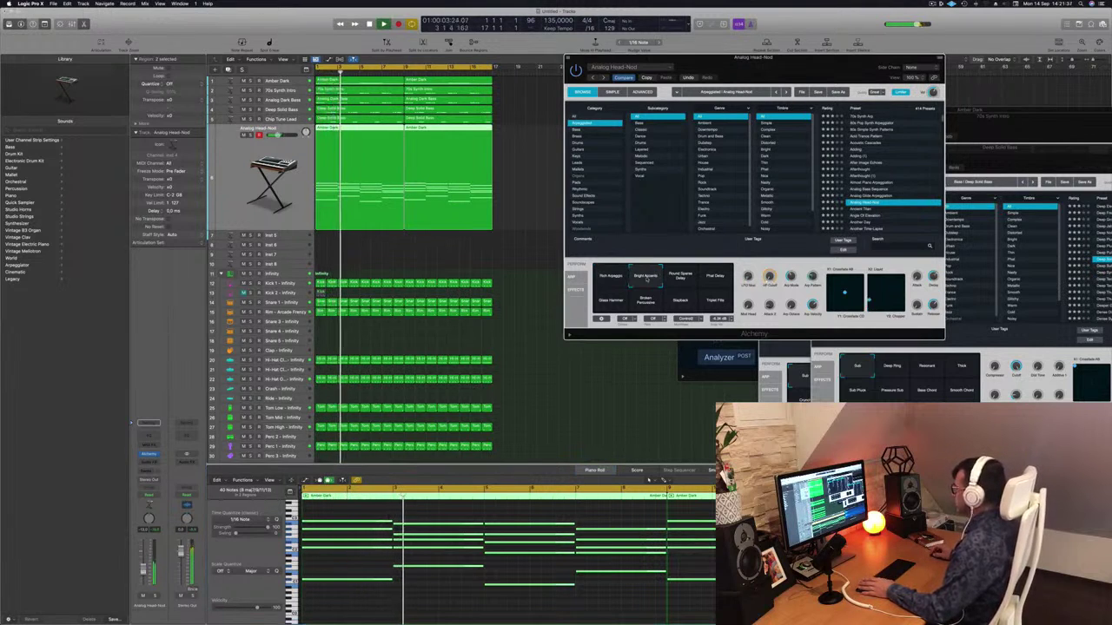
pyautogui.click(678, 278)
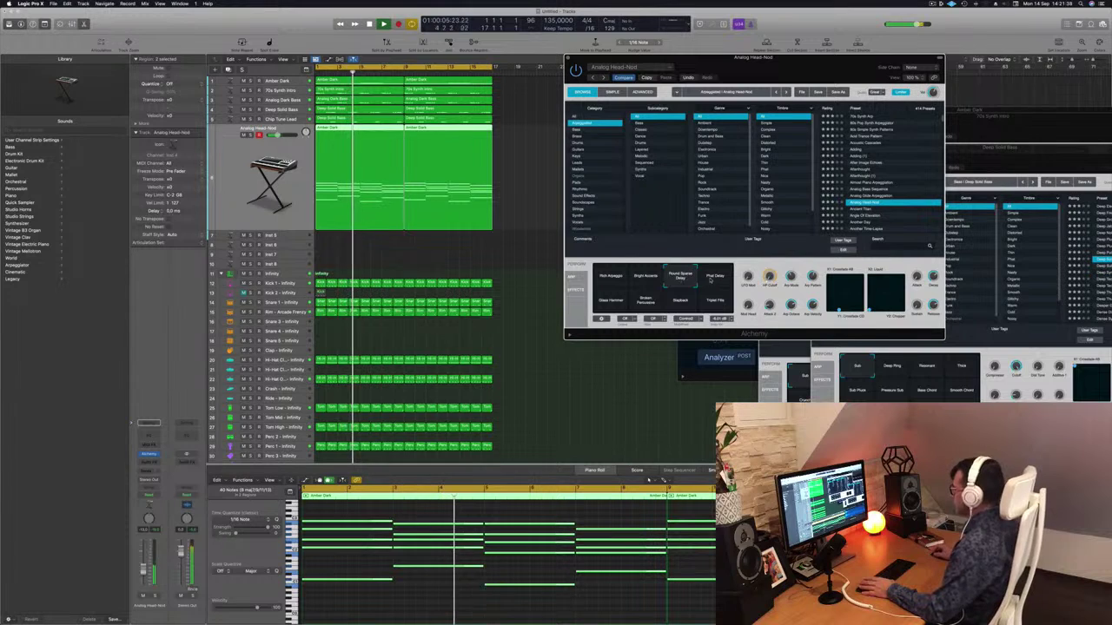
pyautogui.click(715, 277)
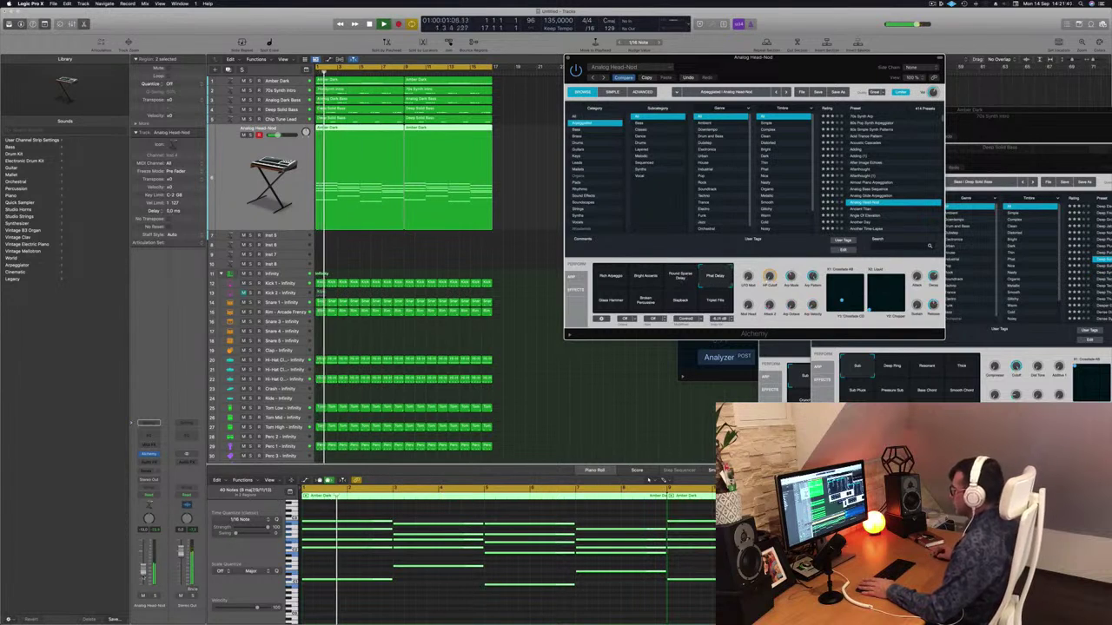
pyautogui.click(611, 298)
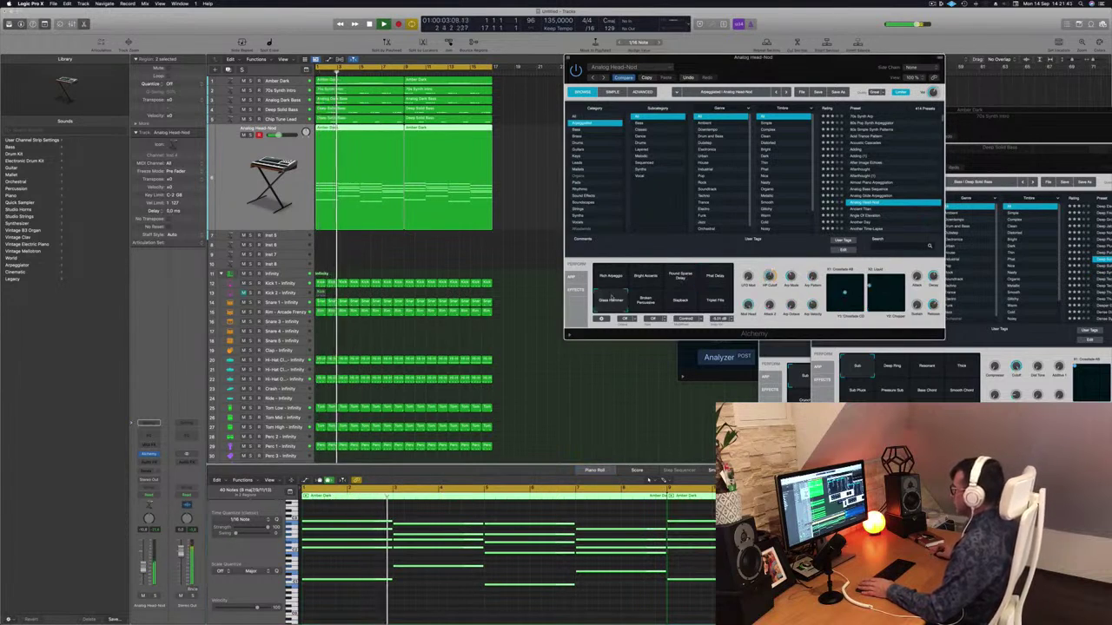
pyautogui.click(646, 300)
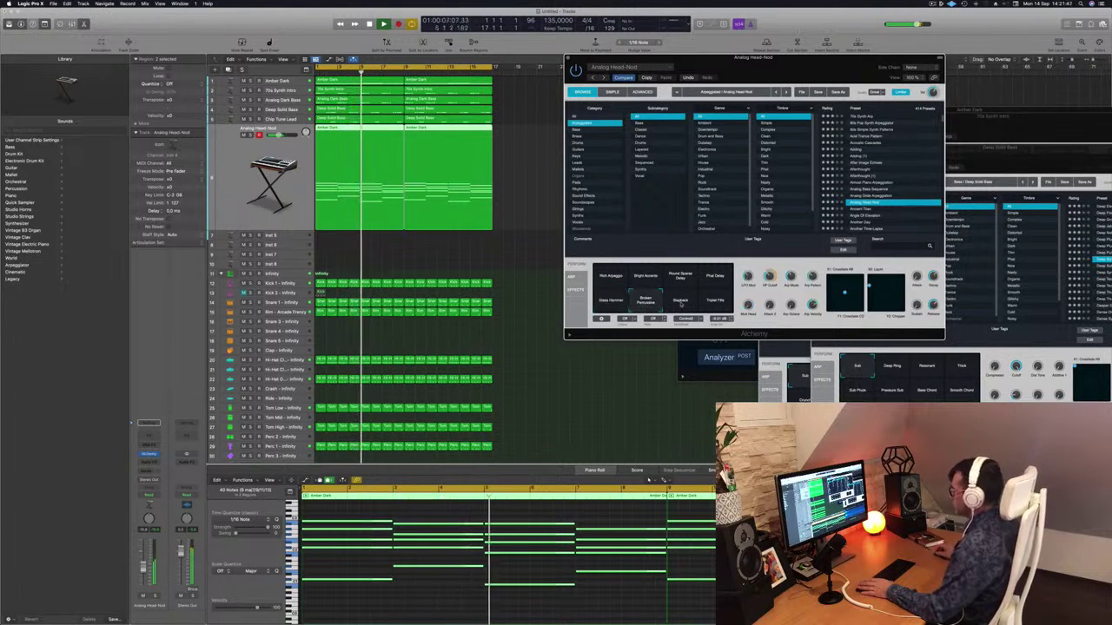
pyautogui.click(680, 300)
pyautogui.click(713, 301)
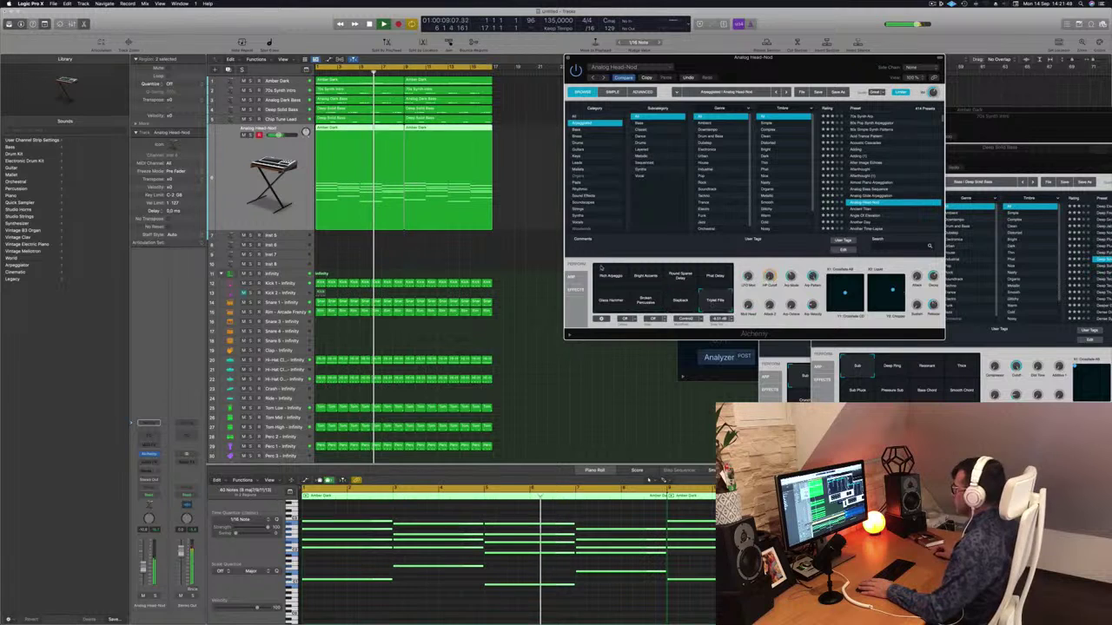
pyautogui.click(611, 277)
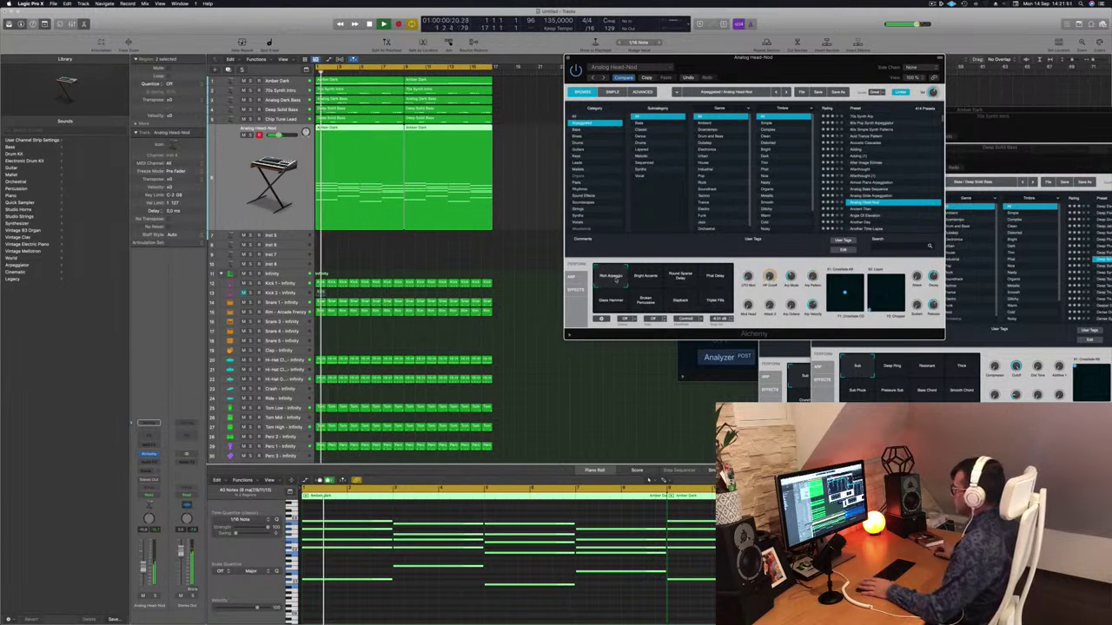
# Step: Add a Channel EQ to the Analog Head-Nod track with the low cut enabled at 120 Hz, and close the EQ window
pyautogui.moveTo(812, 58); pyautogui.dragTo(719, 50)
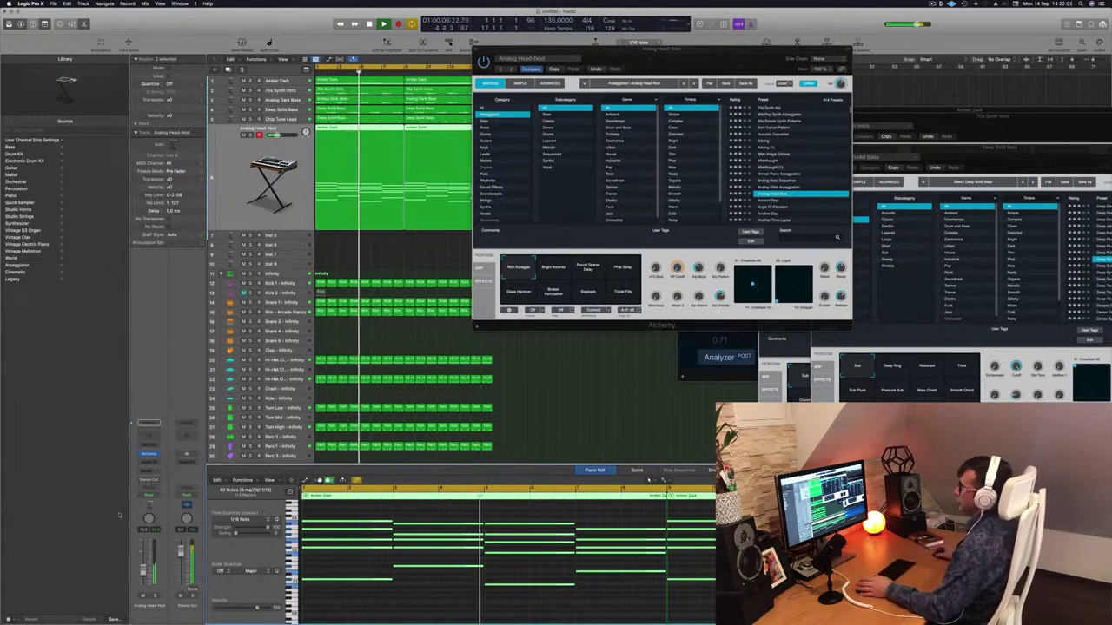
pyautogui.click(150, 436)
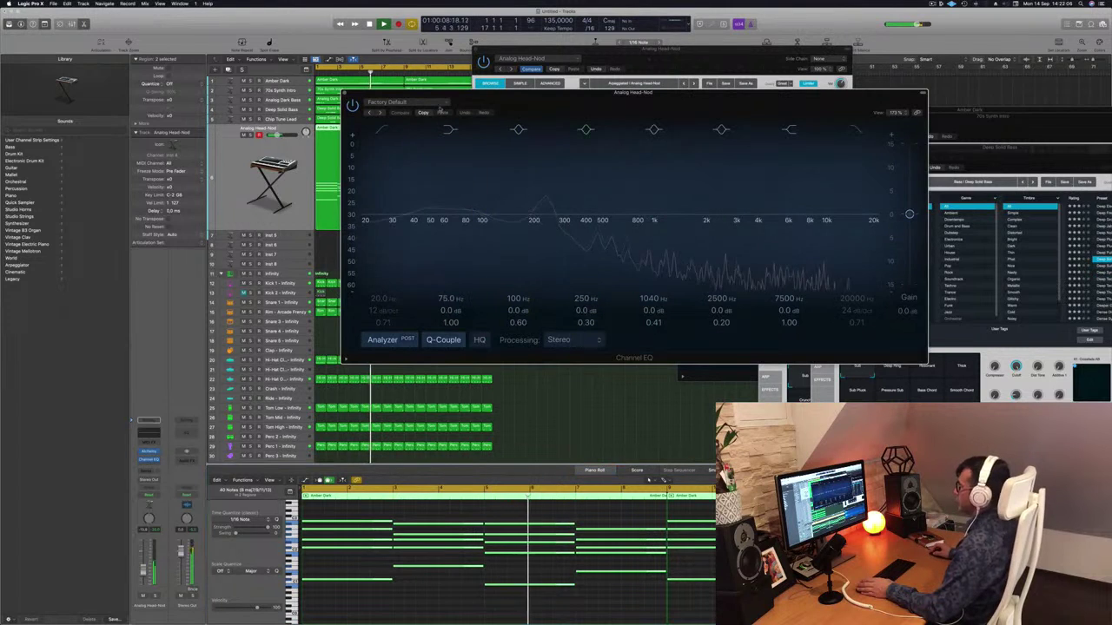
pyautogui.click(383, 129)
pyautogui.moveTo(380, 203); pyautogui.dragTo(513, 188)
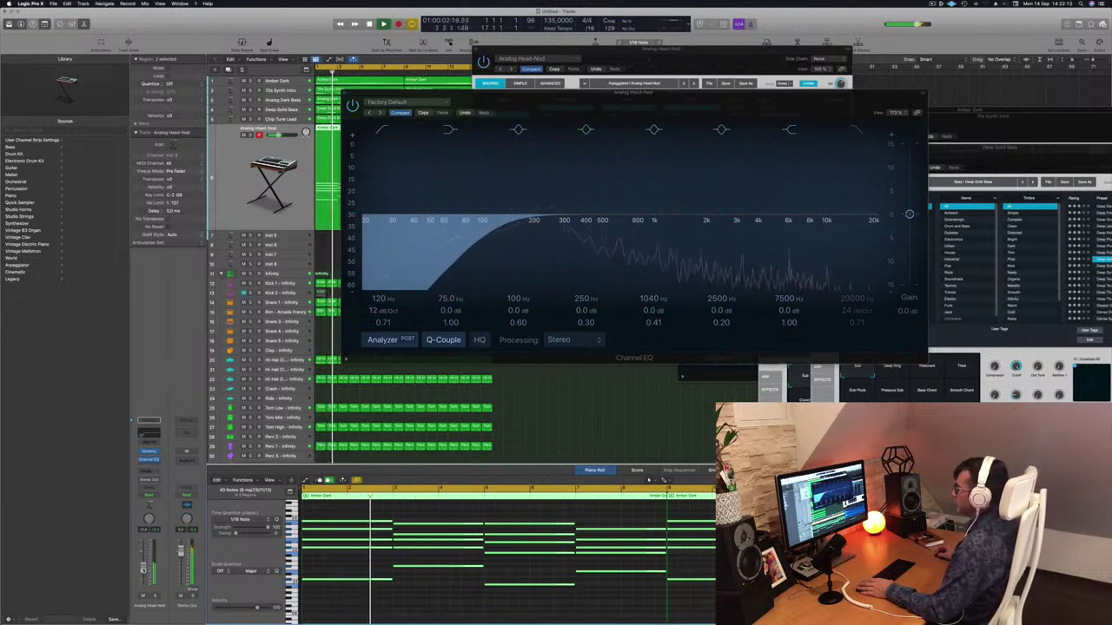
pyautogui.moveTo(564, 93); pyautogui.dragTo(543, 92)
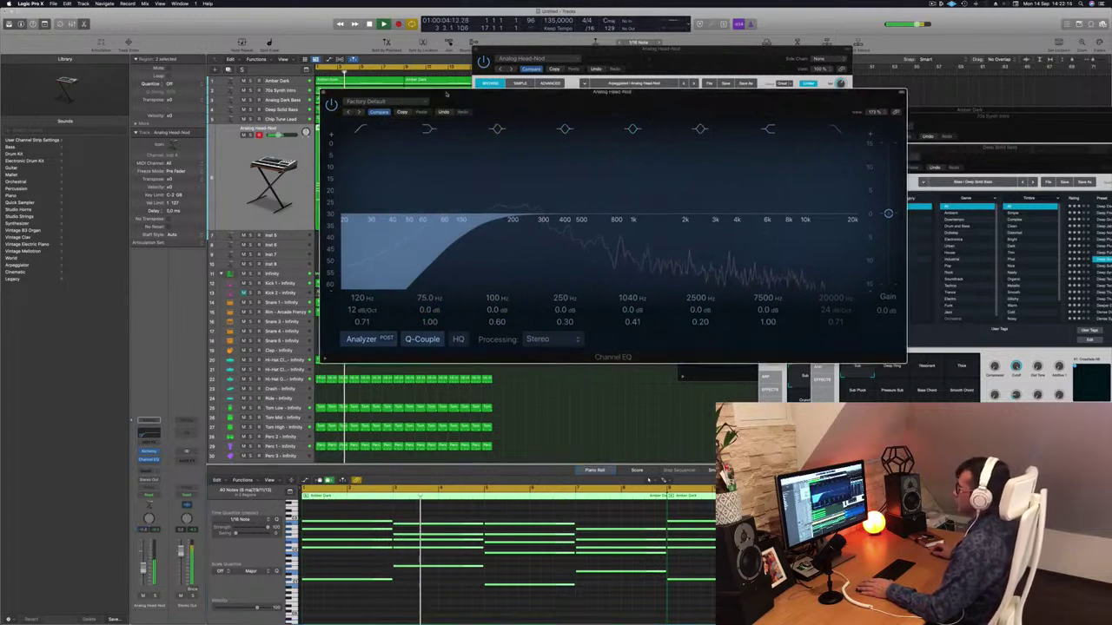
pyautogui.click(323, 94)
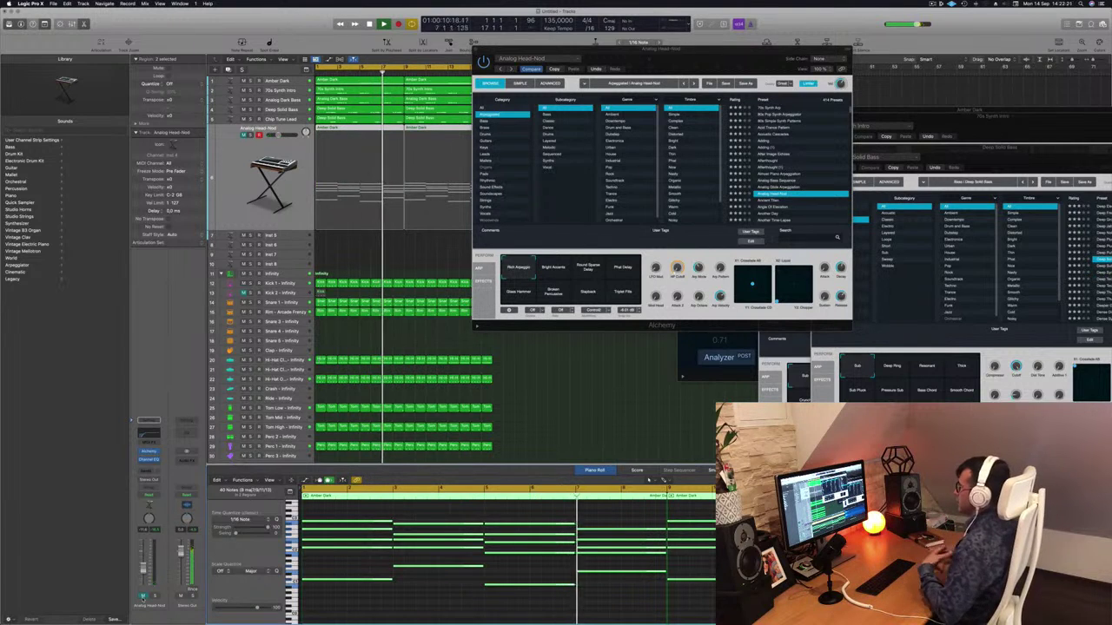
# Step: Unmute the Analog Head-Nod track, close its Alchemy window and deselect the regions
pyautogui.click(143, 598)
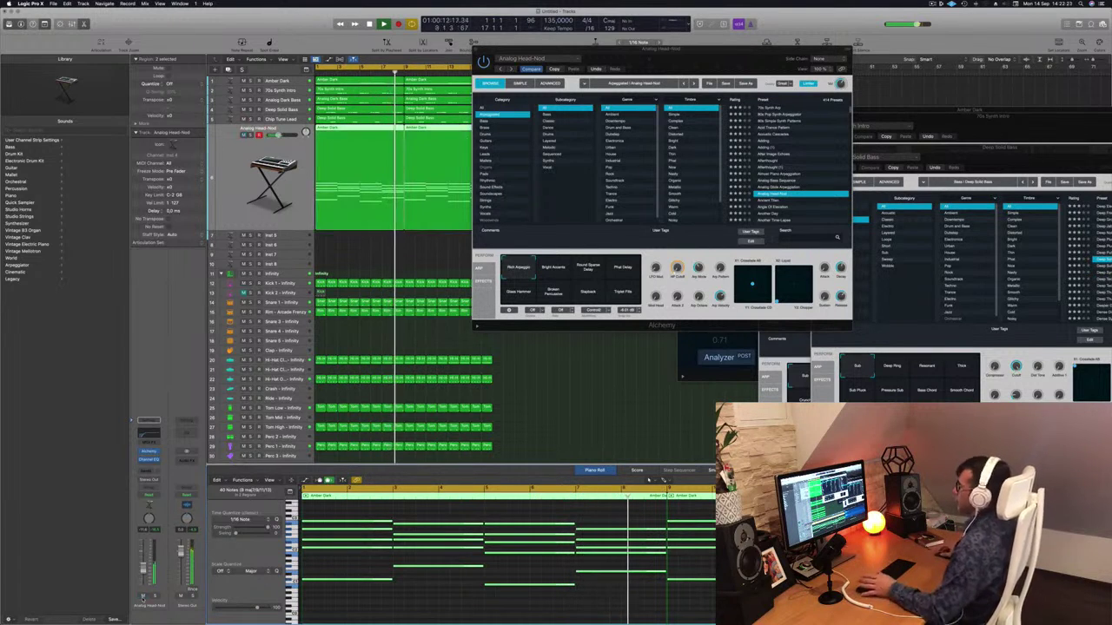
pyautogui.moveTo(705, 54); pyautogui.dragTo(744, 75)
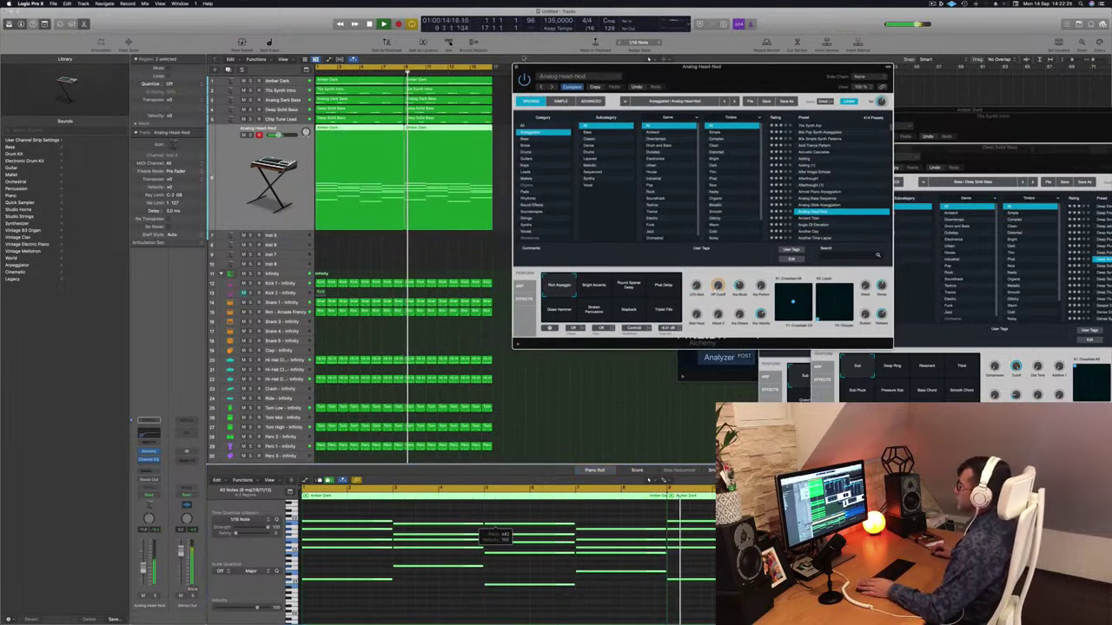
pyautogui.click(516, 68)
pyautogui.click(546, 186)
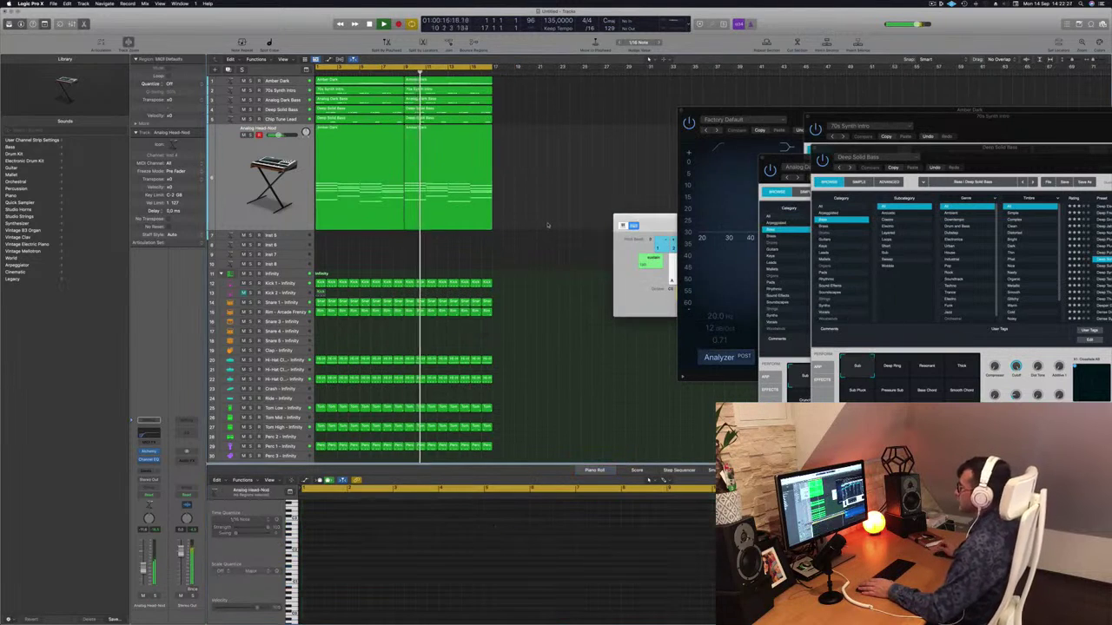
# Step: Stop playback and copy both chord regions from the Analog Head-Nod track to the Inst 5 track
pyautogui.press('super+Right')
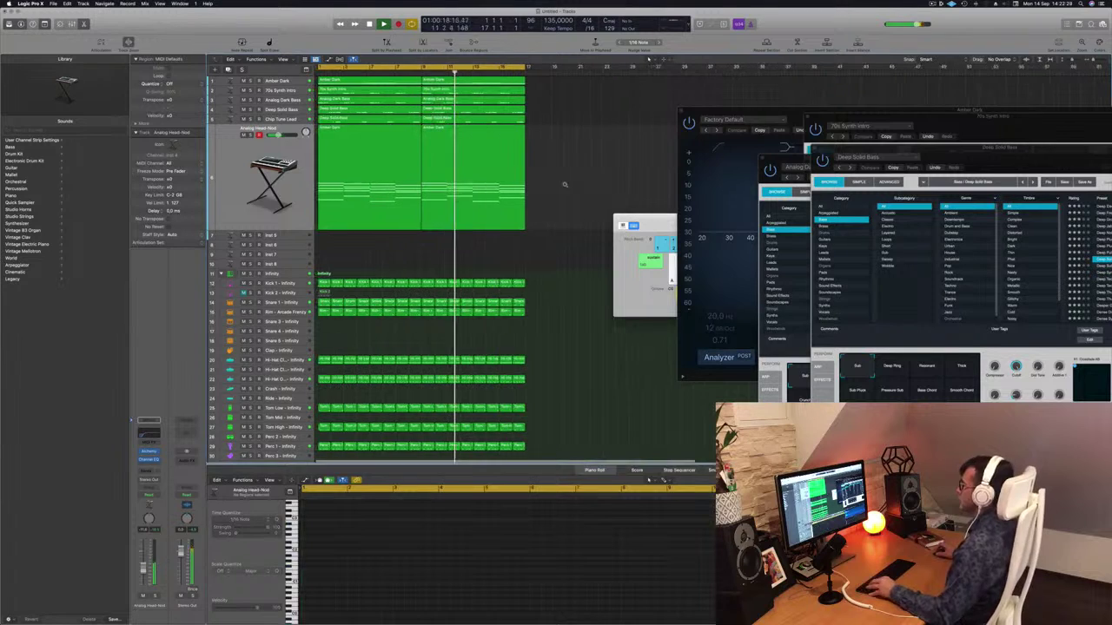
pyautogui.press('super+Left')
pyautogui.press('super+Left')
pyautogui.click(271, 162)
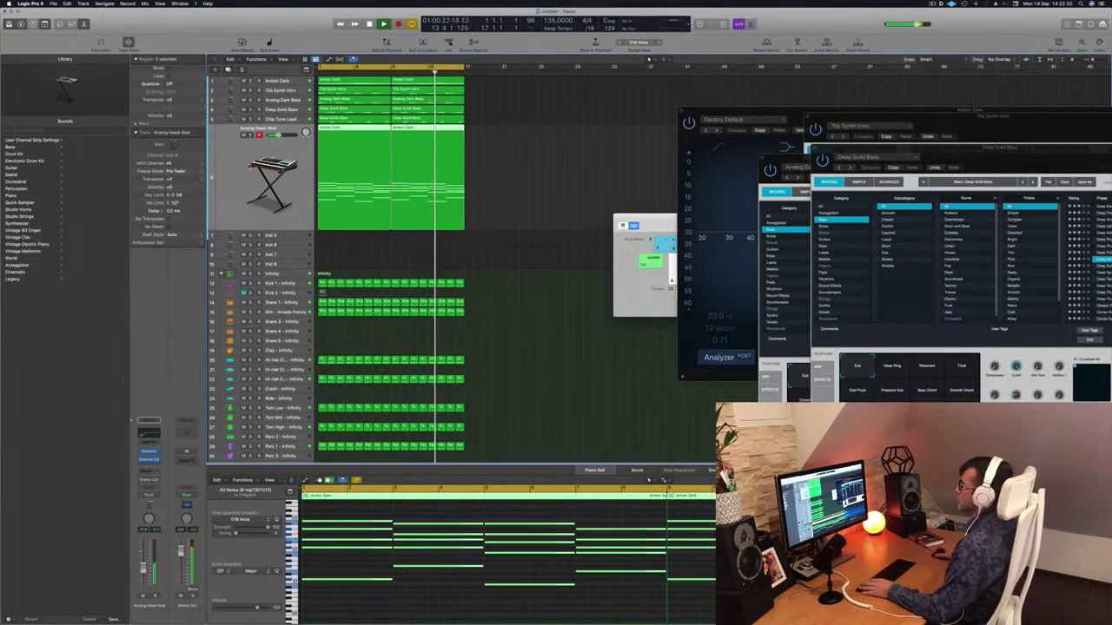
pyautogui.press('super+Right')
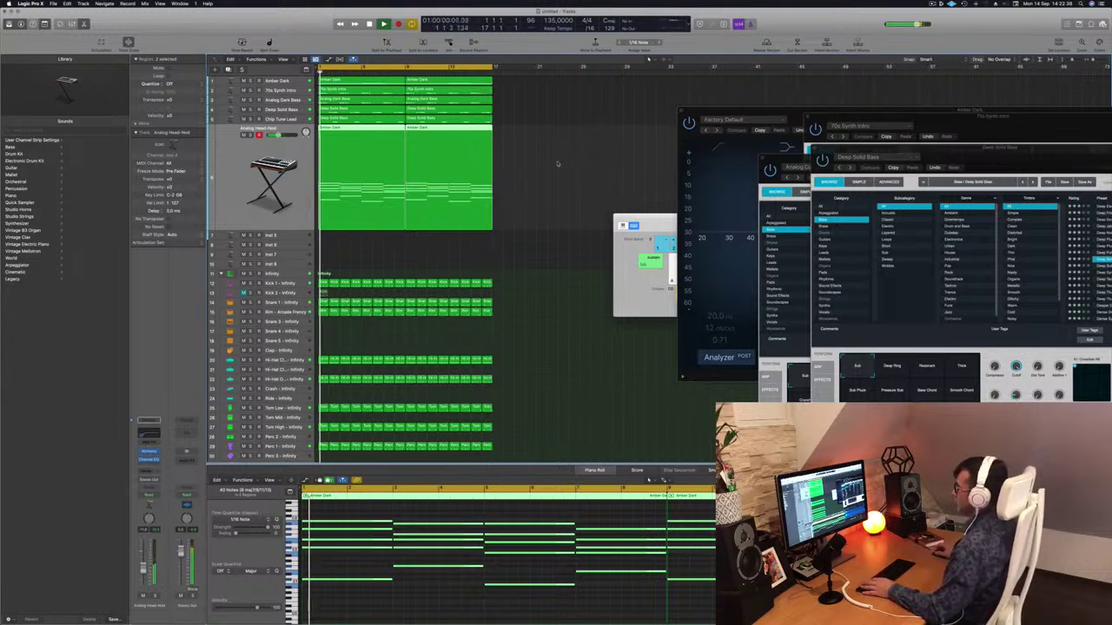
pyautogui.press('space')
pyautogui.moveTo(552, 157); pyautogui.dragTo(407, 165)
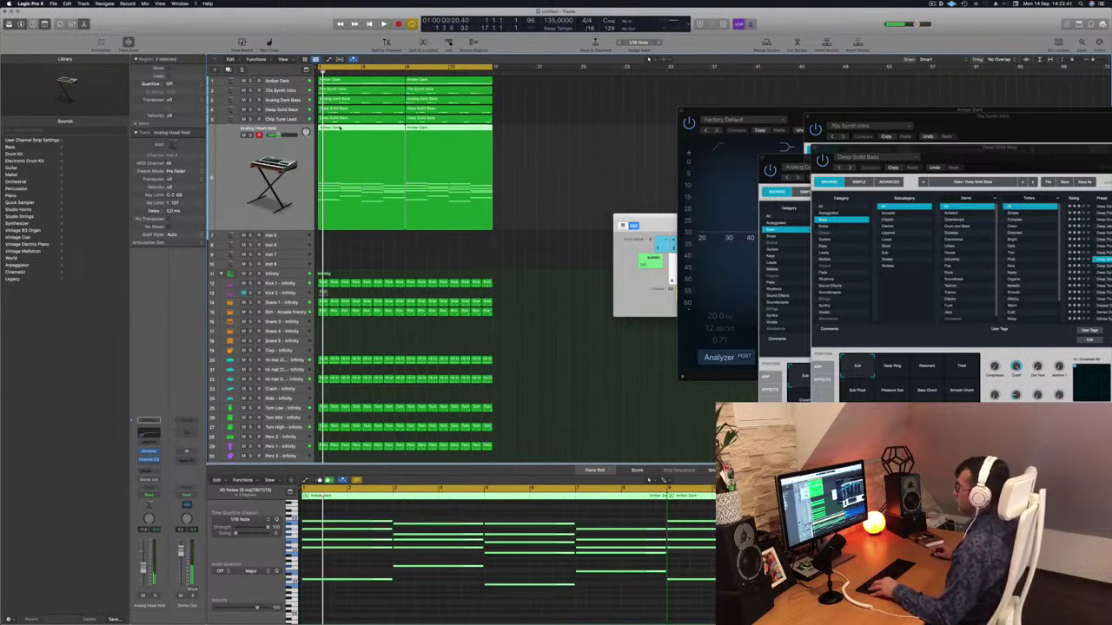
pyautogui.moveTo(340, 128); pyautogui.dragTo(341, 242)
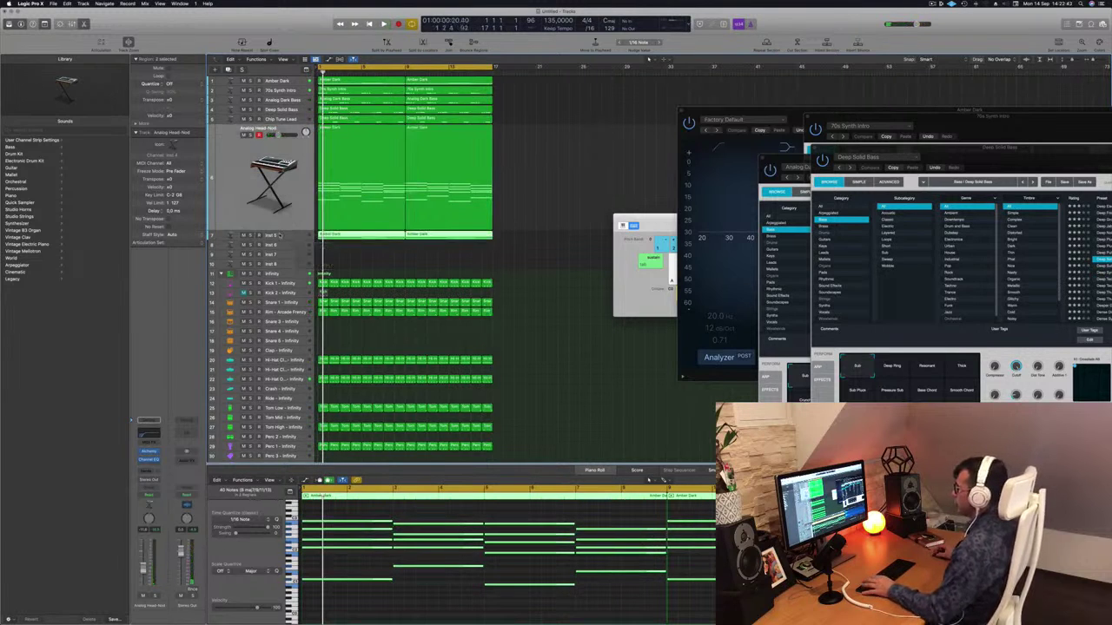
# Step: Shorten all chord notes in the Inst 5 regions into brief stabs
pyautogui.press('space')
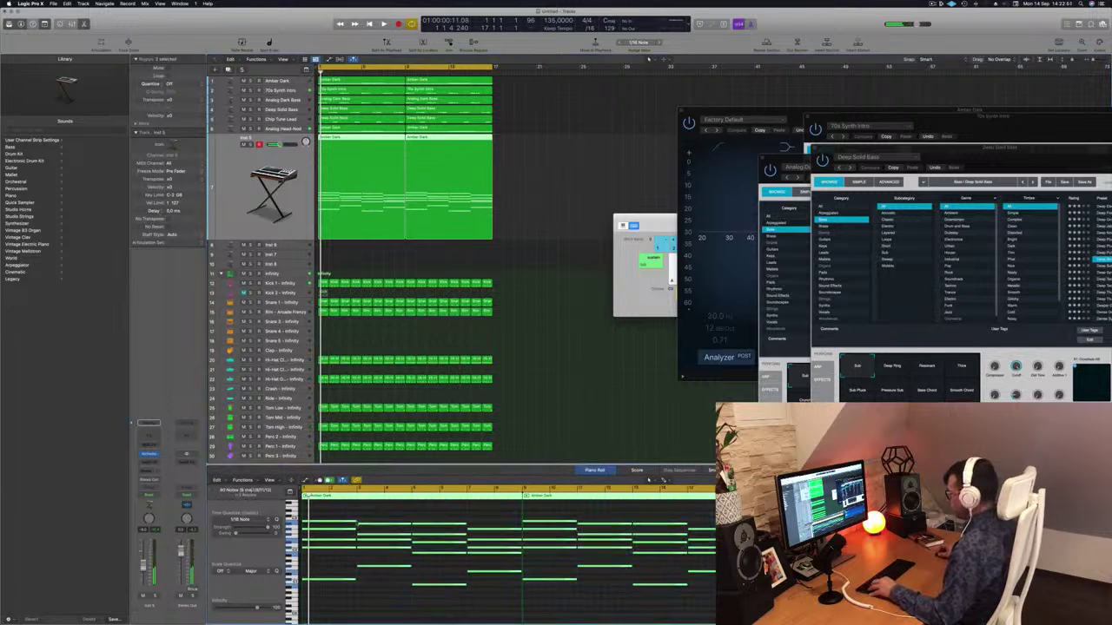
pyautogui.moveTo(354, 521); pyautogui.dragTo(308, 531)
pyautogui.press('space')
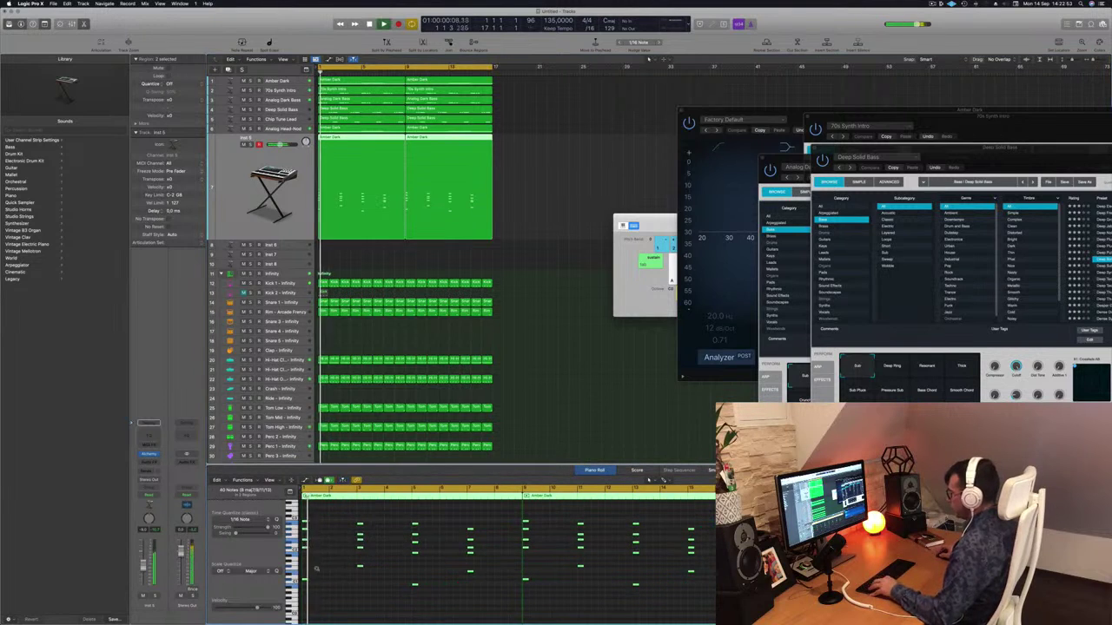
pyautogui.hscroll(3, 330, 570)
pyautogui.press('space')
pyautogui.press('super+Right')
pyautogui.press('super+Right')
pyautogui.press('super+Right')
pyautogui.press('super+Right')
pyautogui.hscroll(-3, 345, 571)
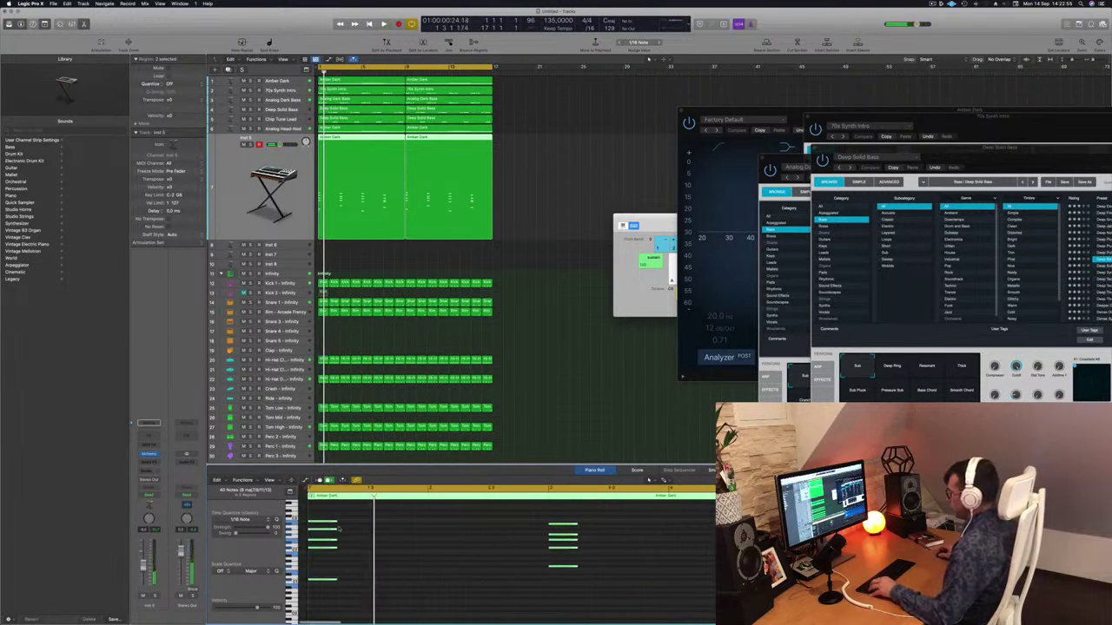
pyautogui.moveTo(329, 525); pyautogui.dragTo(321, 522)
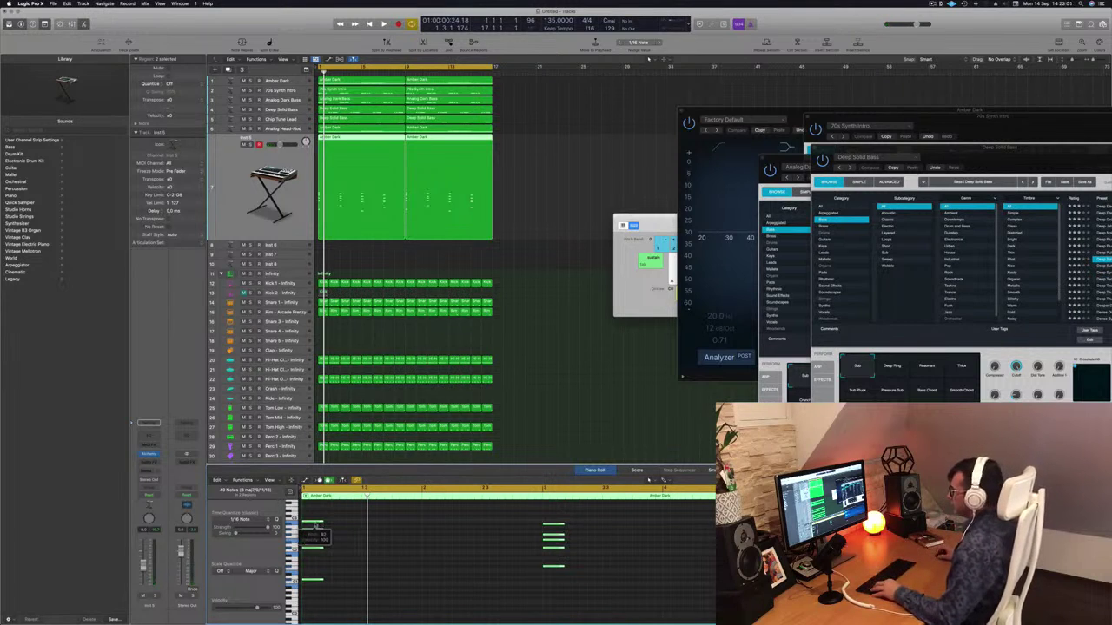
# Step: Duplicate the Inst 5 chord stabs to make four consecutive hits per chord, and play the loop
pyautogui.press('super+Right')
pyautogui.press('super+Right')
pyautogui.press('super+Right')
pyautogui.hscroll(-3, 323, 525)
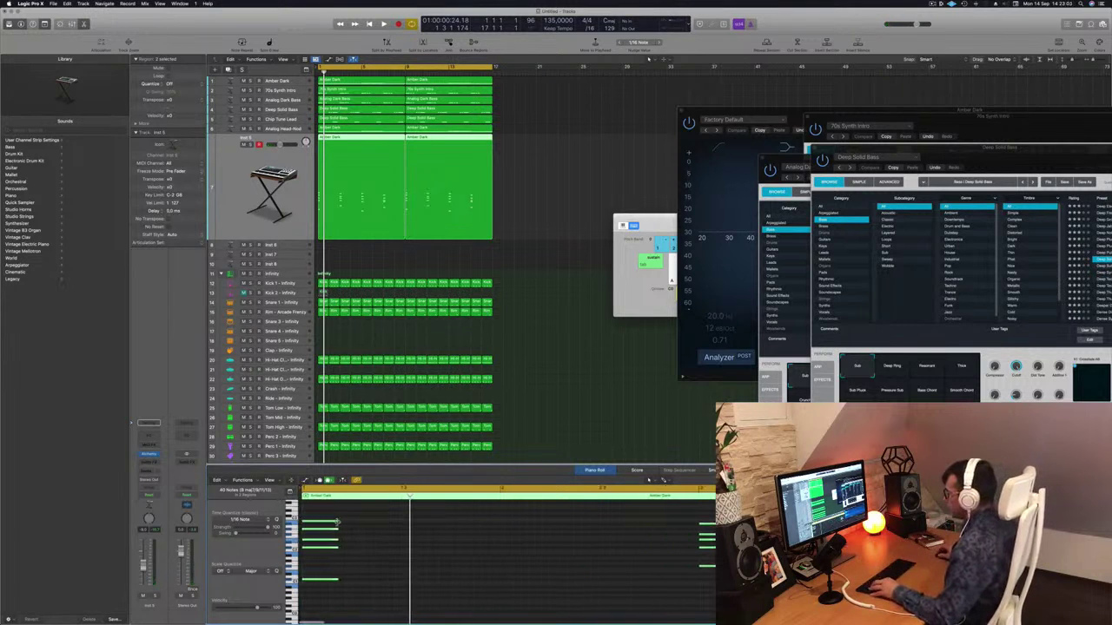
pyautogui.moveTo(338, 522); pyautogui.dragTo(361, 525)
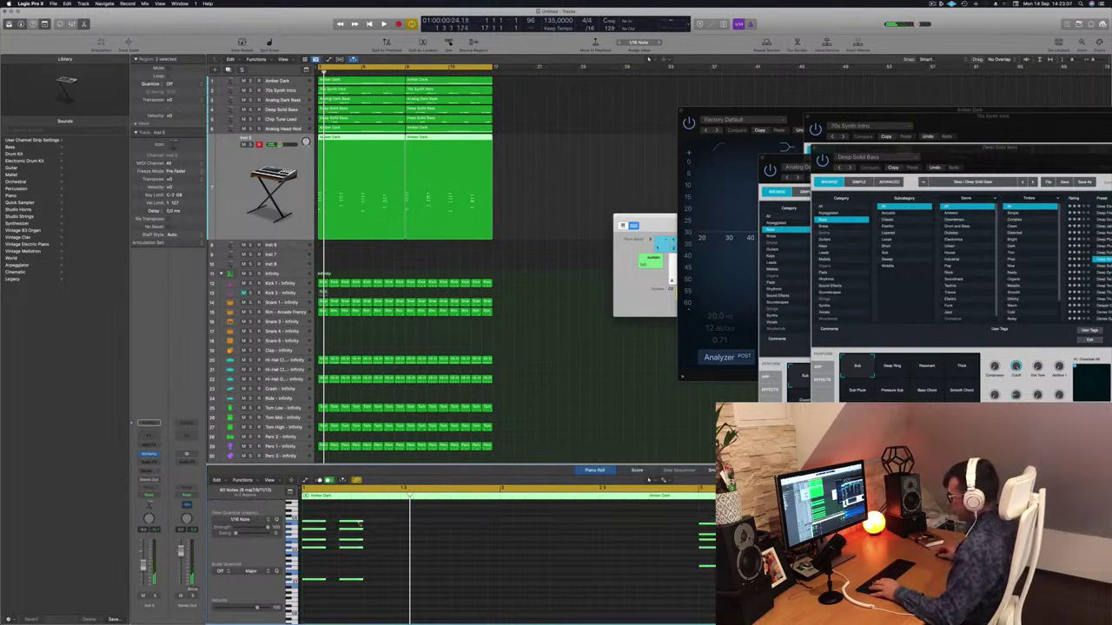
pyautogui.moveTo(352, 527); pyautogui.dragTo(388, 528)
pyautogui.scroll(-8, 389, 523)
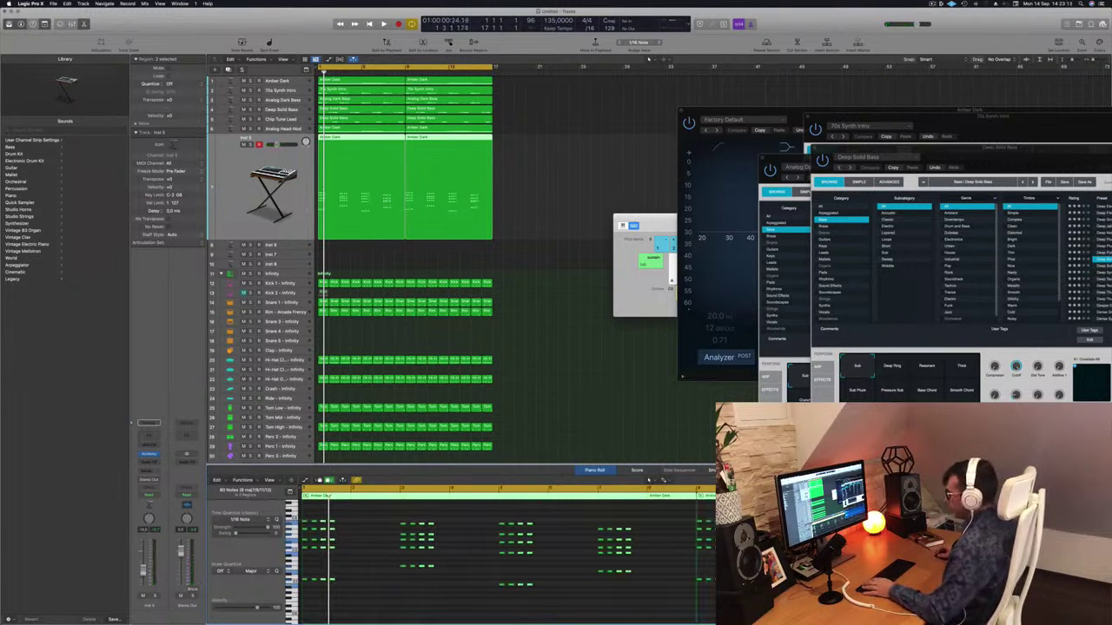
pyautogui.press('space')
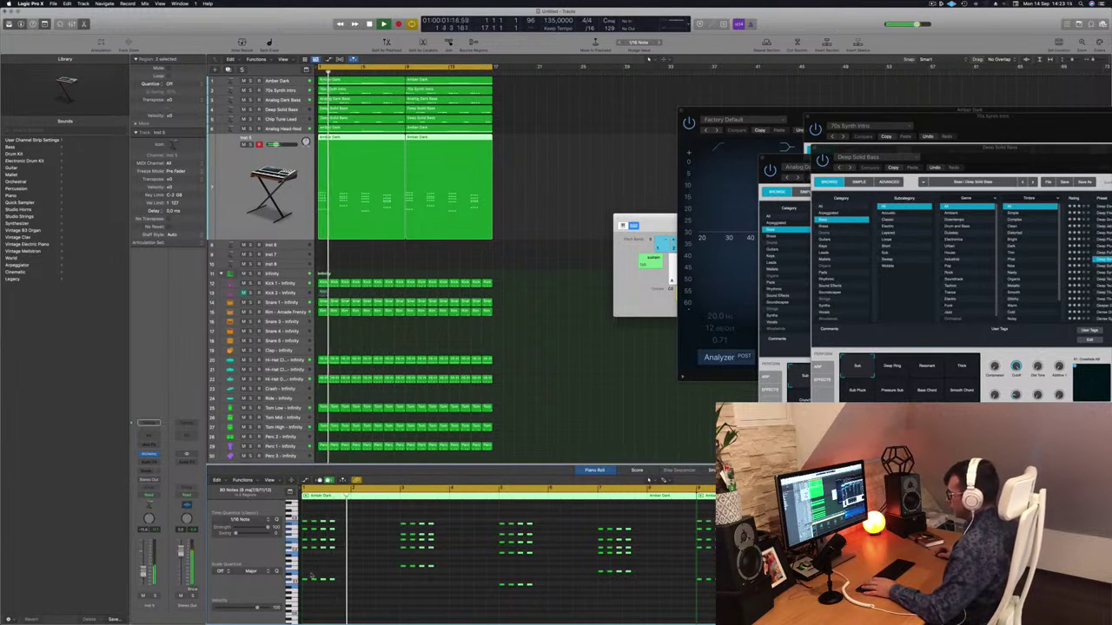
# Step: Open Alchemy on the Inst 5 track, load the Airy Synth Lead preset from the Leads category, and play the loop
pyautogui.scroll(3, 388, 563)
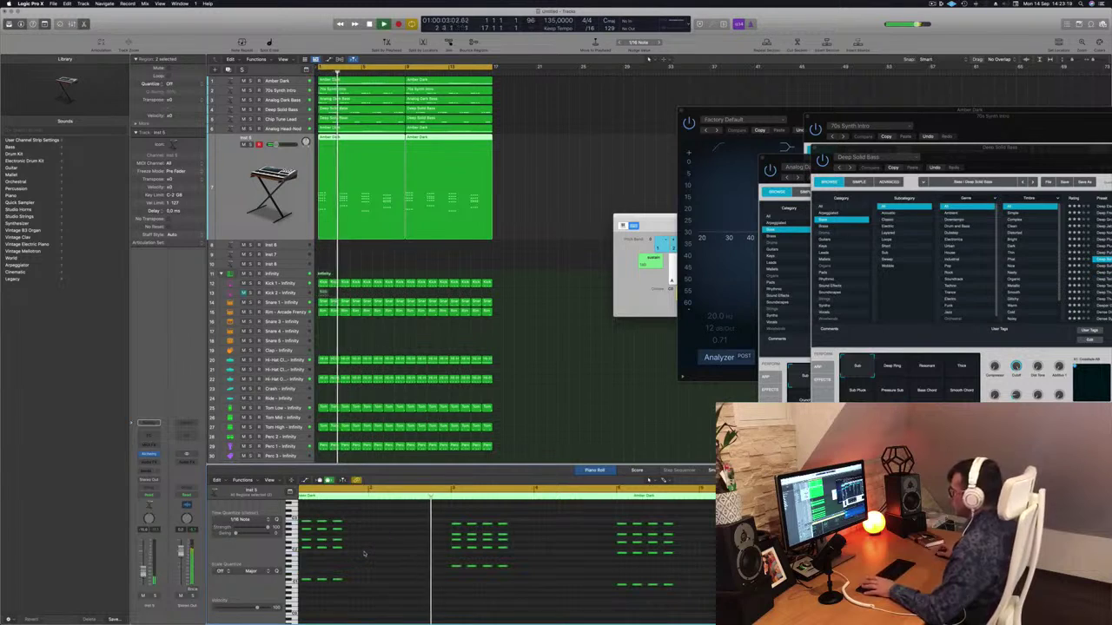
pyautogui.press('Return')
pyautogui.scroll(-3, 373, 552)
pyautogui.press('space')
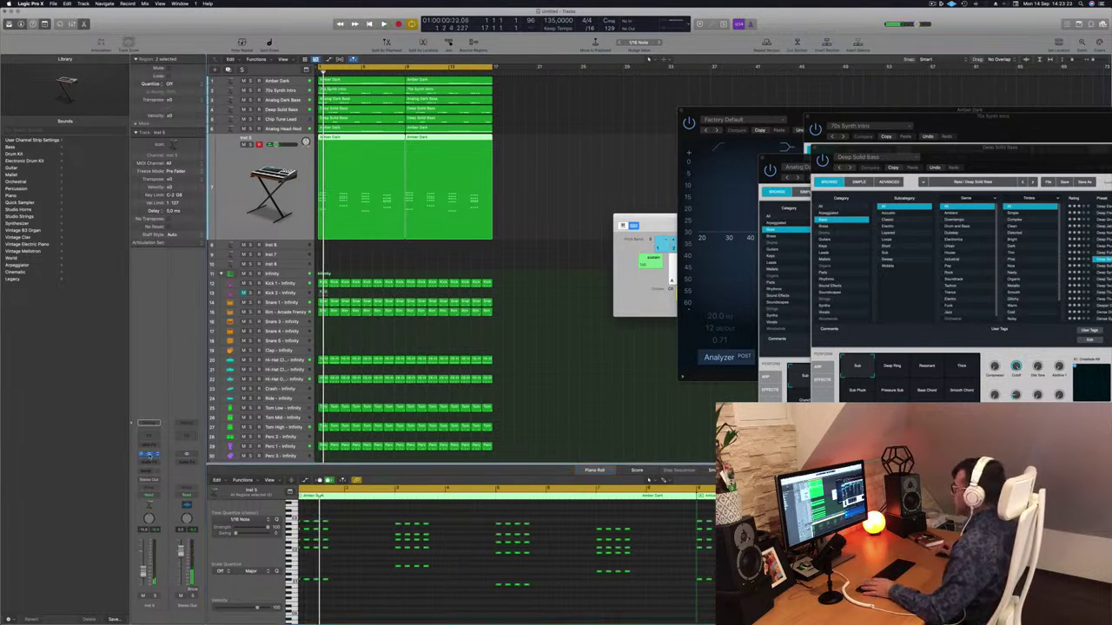
pyautogui.click(149, 454)
pyautogui.moveTo(598, 103); pyautogui.dragTo(755, 117)
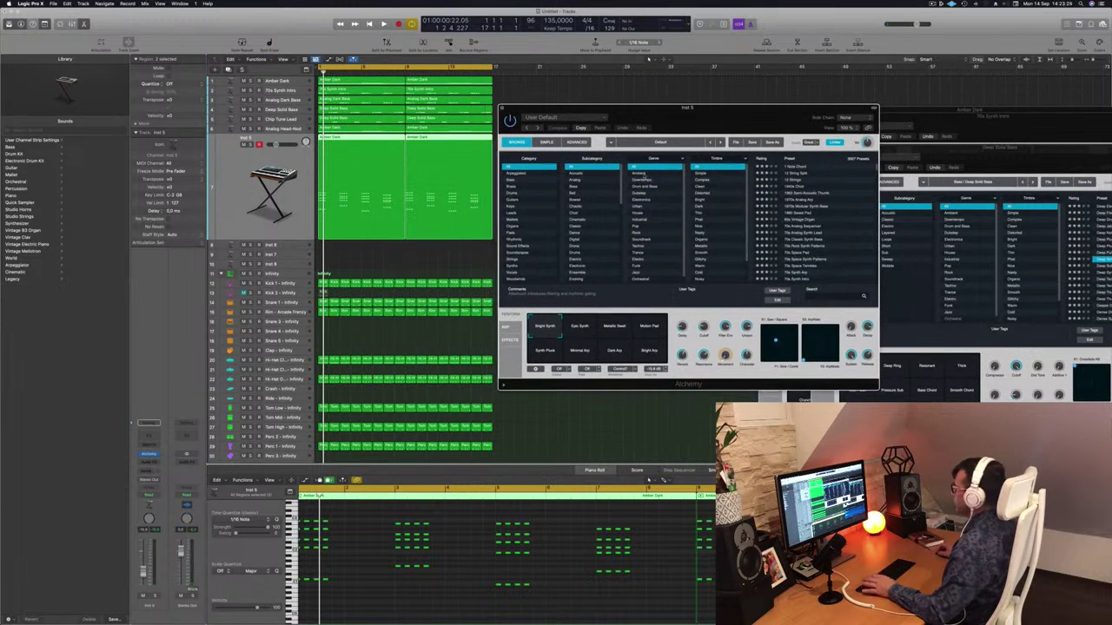
pyautogui.click(517, 213)
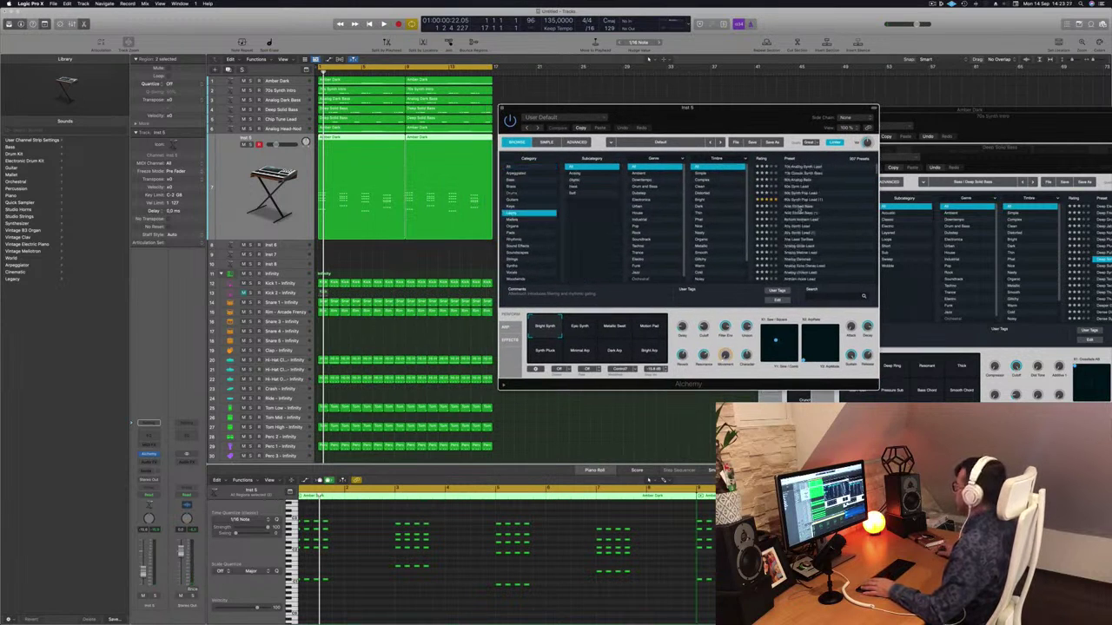
pyautogui.scroll(-1, 826, 218)
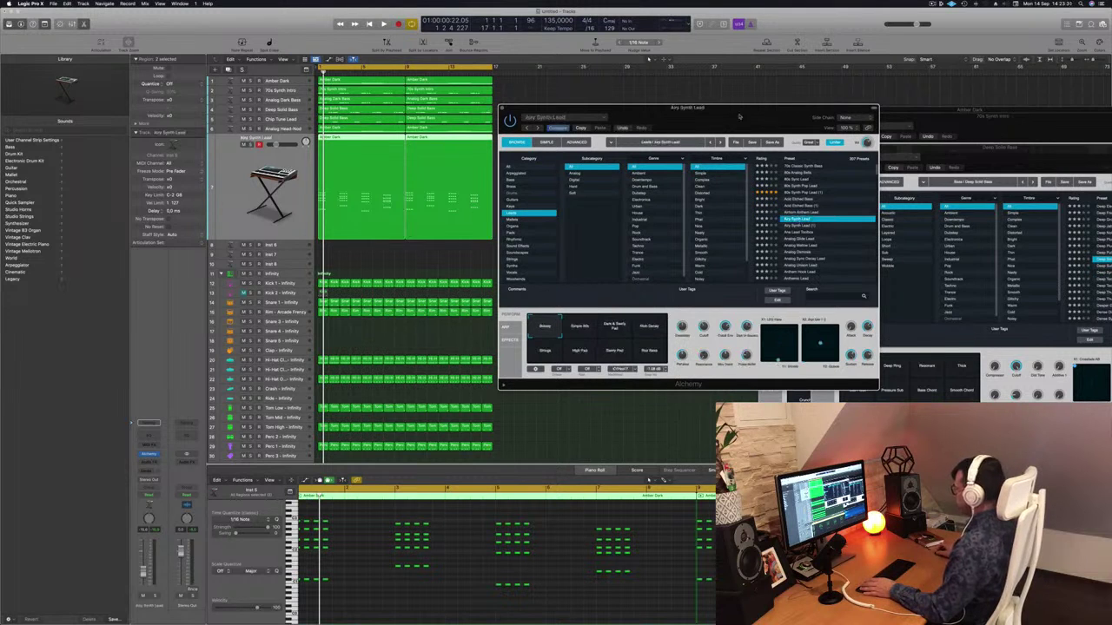
pyautogui.click(649, 60)
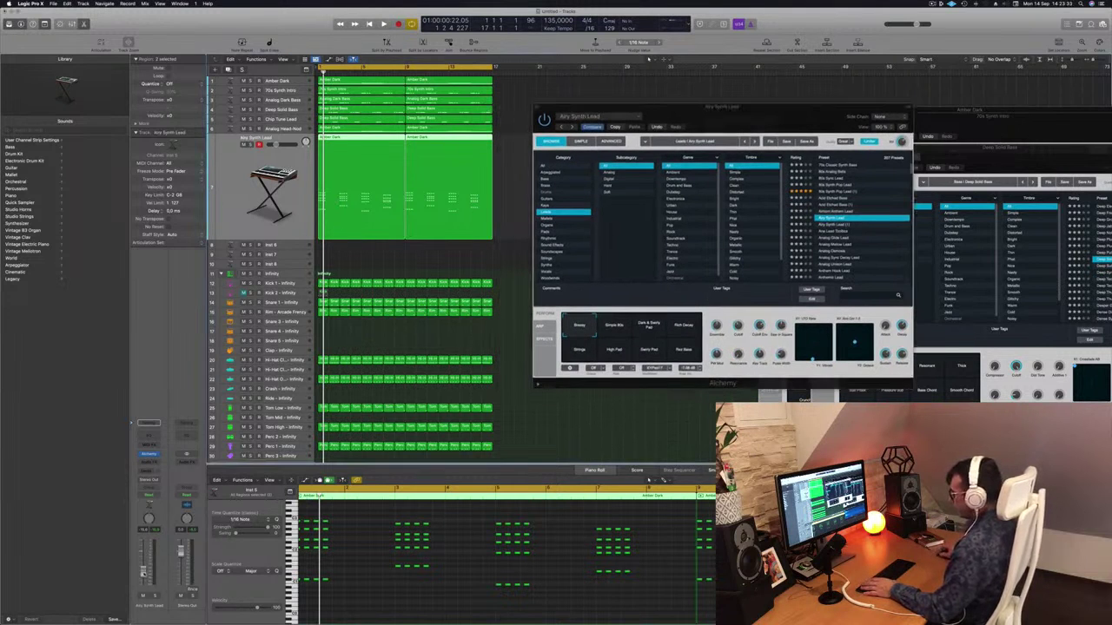
pyautogui.press('space')
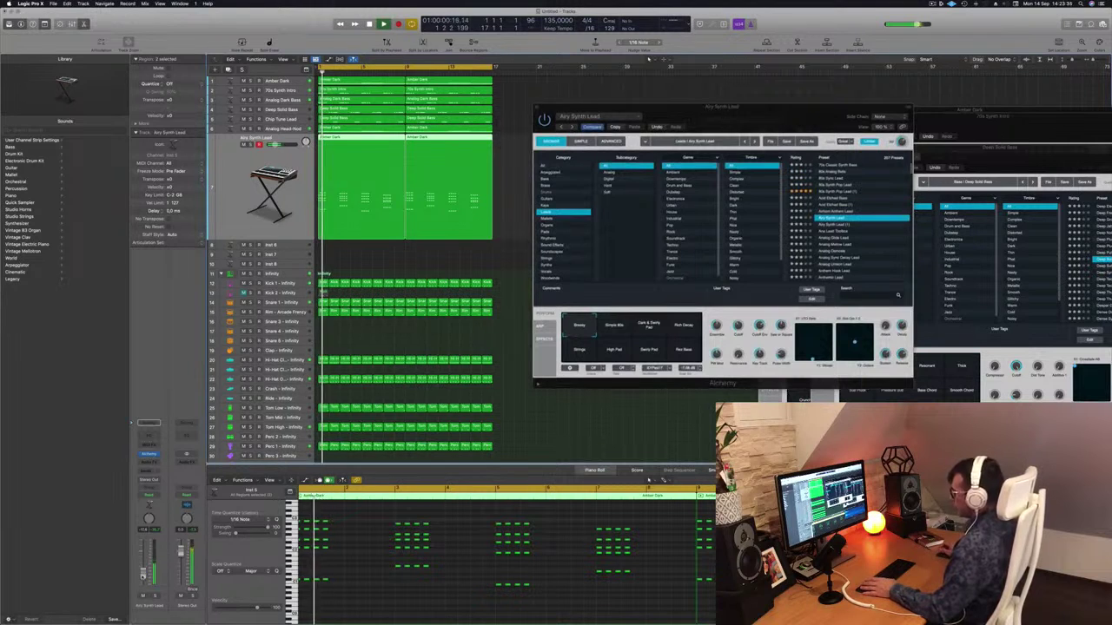
# Step: Audition the lower row of Airy Synth Lead performance snapshots, including Strings and High Pad, and return to the first snapshot
pyautogui.moveTo(771, 112); pyautogui.dragTo(740, 91)
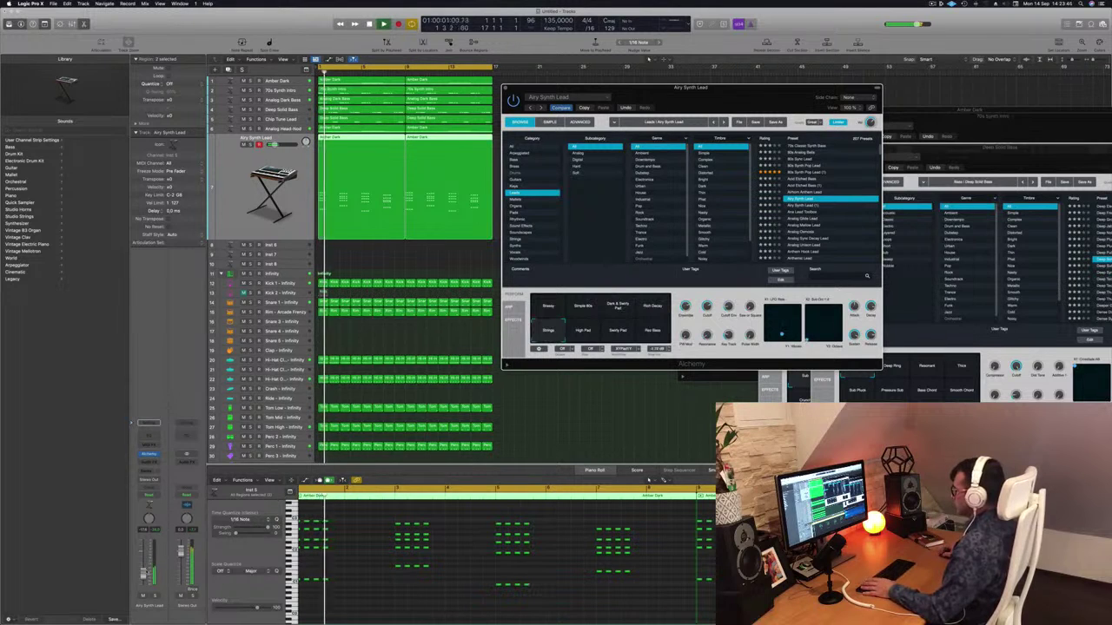
pyautogui.press('space')
pyautogui.click(582, 336)
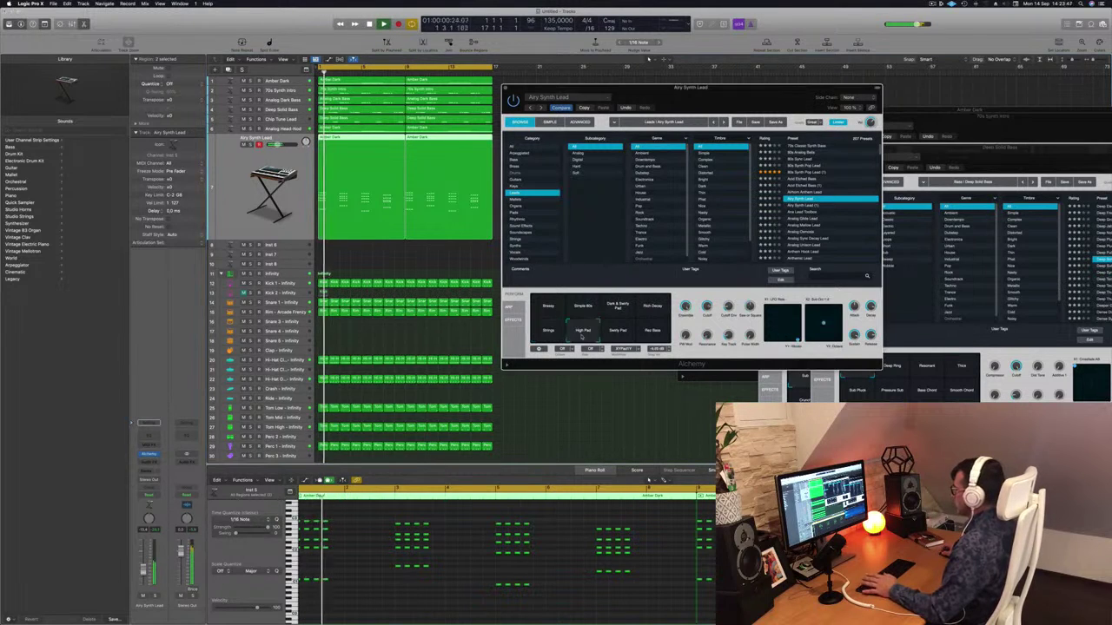
pyautogui.click(618, 333)
pyautogui.click(647, 334)
pyautogui.click(550, 311)
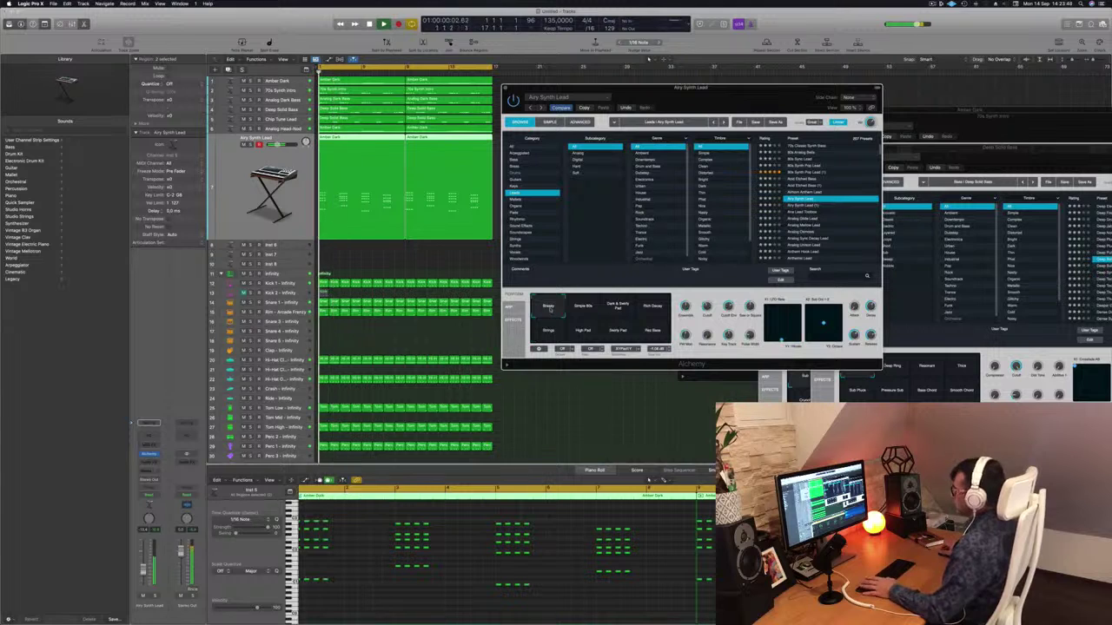
pyautogui.press('space')
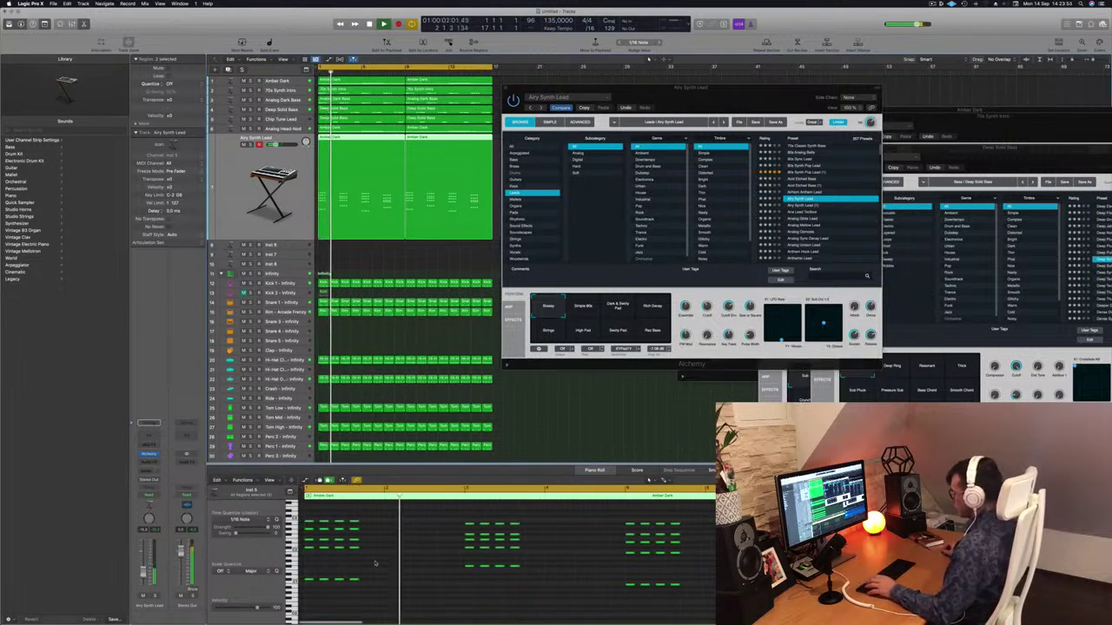
pyautogui.press('space')
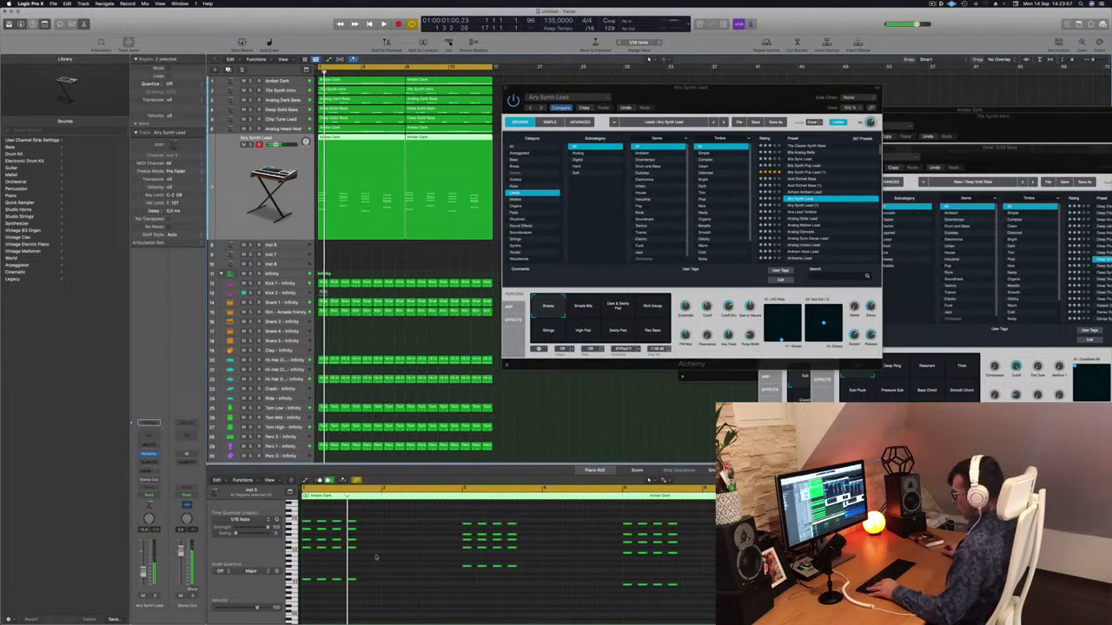
# Step: Extend every chord in the first Airy Synth Lead region to six stabs by duplicating existing stabs, and play the result
pyautogui.press('super+a')
pyautogui.click(365, 254)
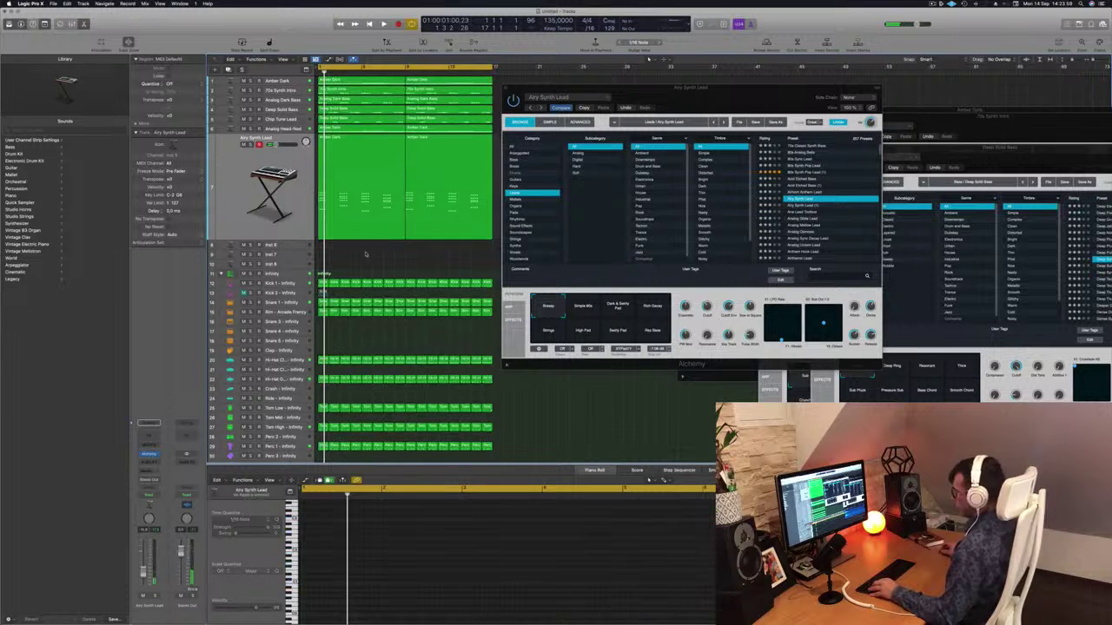
pyautogui.click(368, 146)
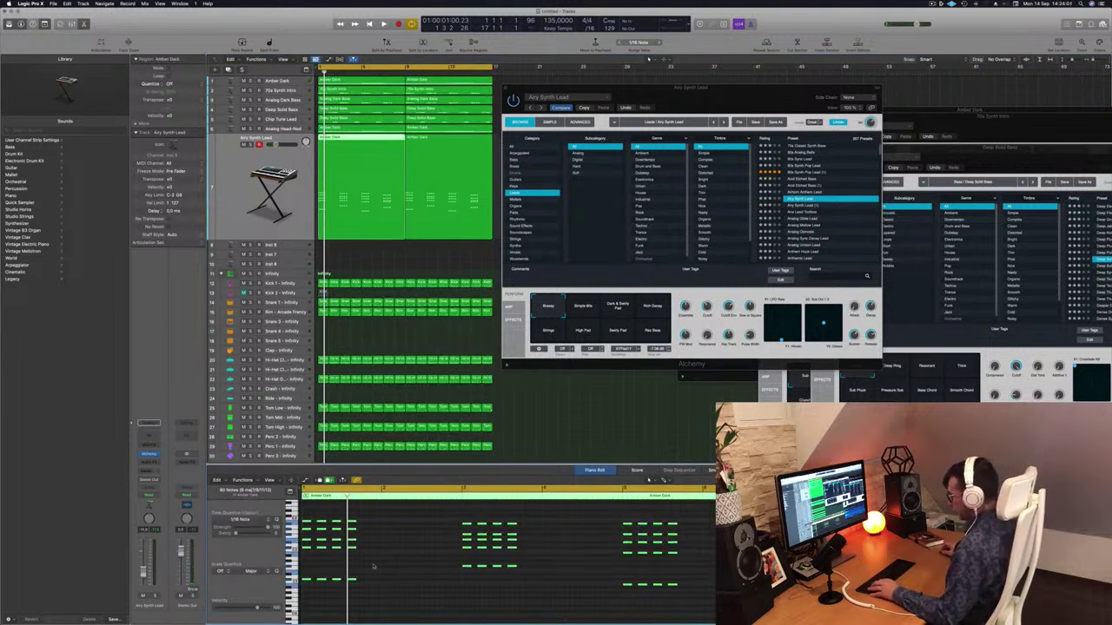
pyautogui.moveTo(306, 524); pyautogui.dragTo(337, 529)
pyautogui.click(331, 508)
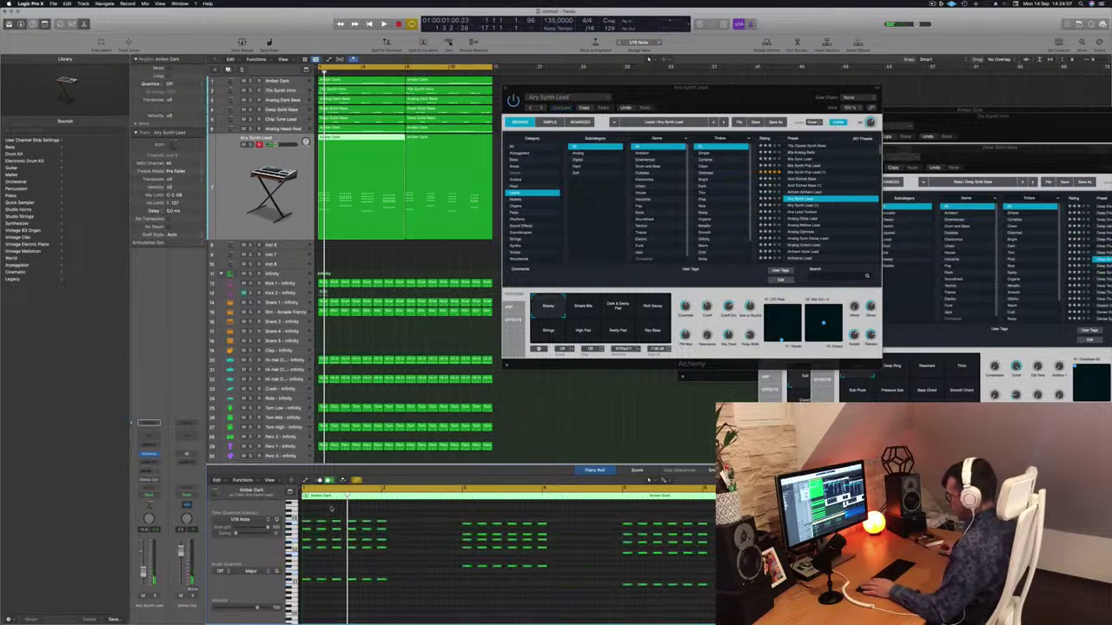
pyautogui.press('space')
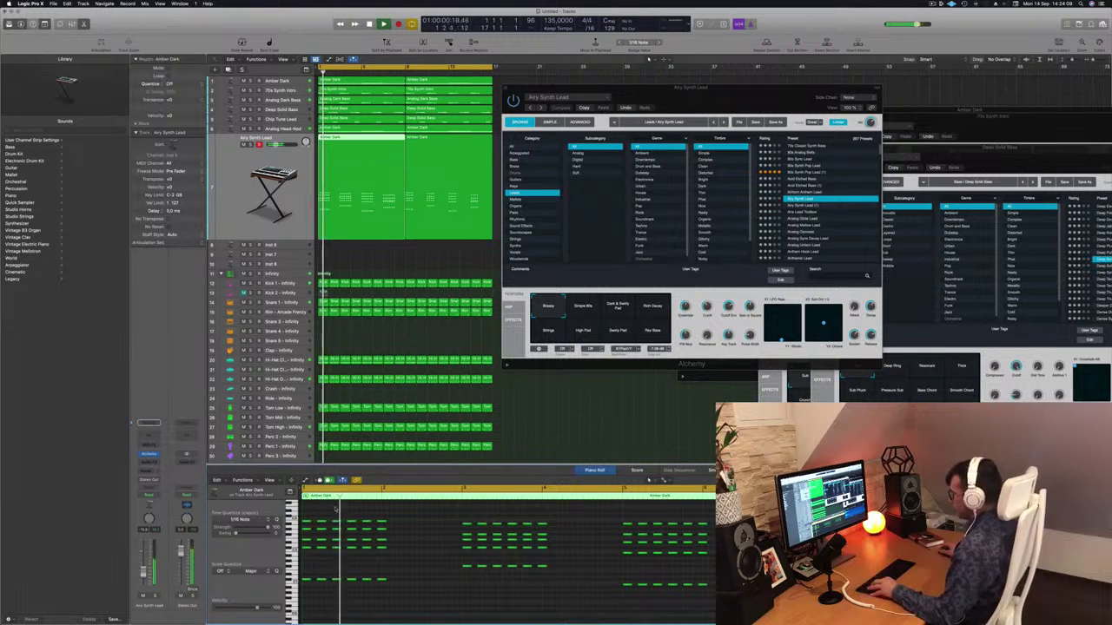
pyautogui.press('super+Left')
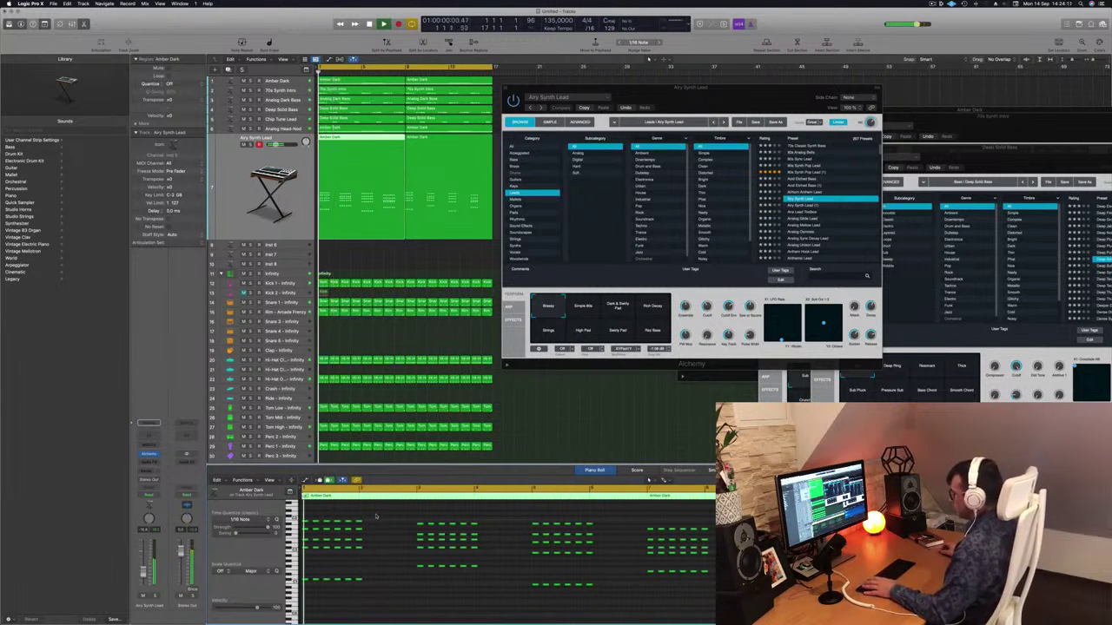
# Step: Delete the sixth stab of each of the four chords in the first Airy Synth Lead region
pyautogui.moveTo(376, 518); pyautogui.dragTo(356, 589)
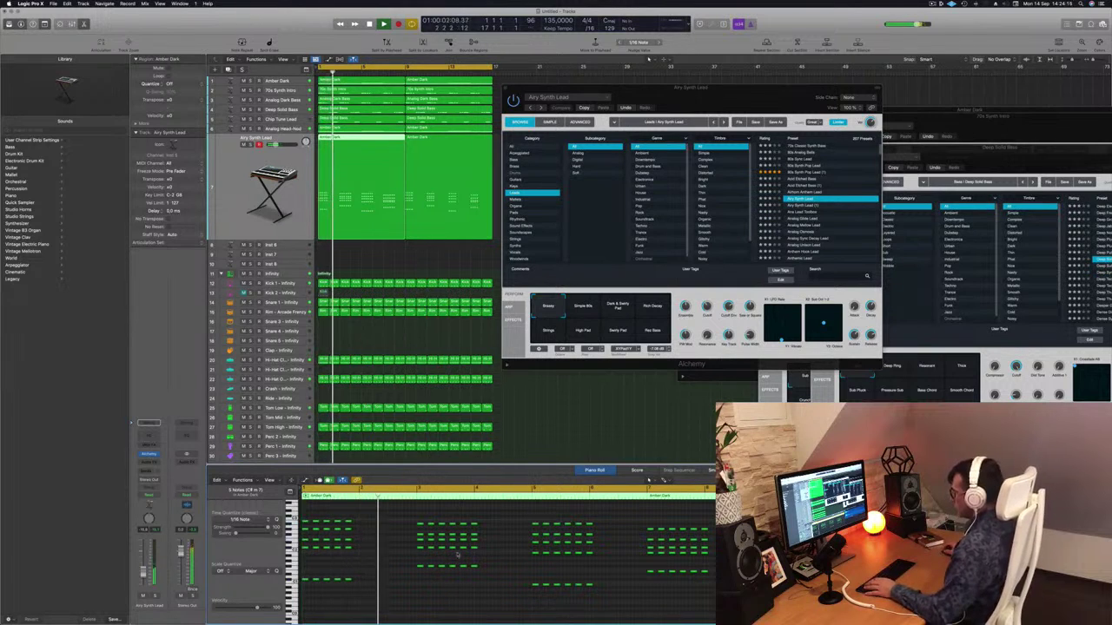
pyautogui.moveTo(497, 520); pyautogui.dragTo(473, 580)
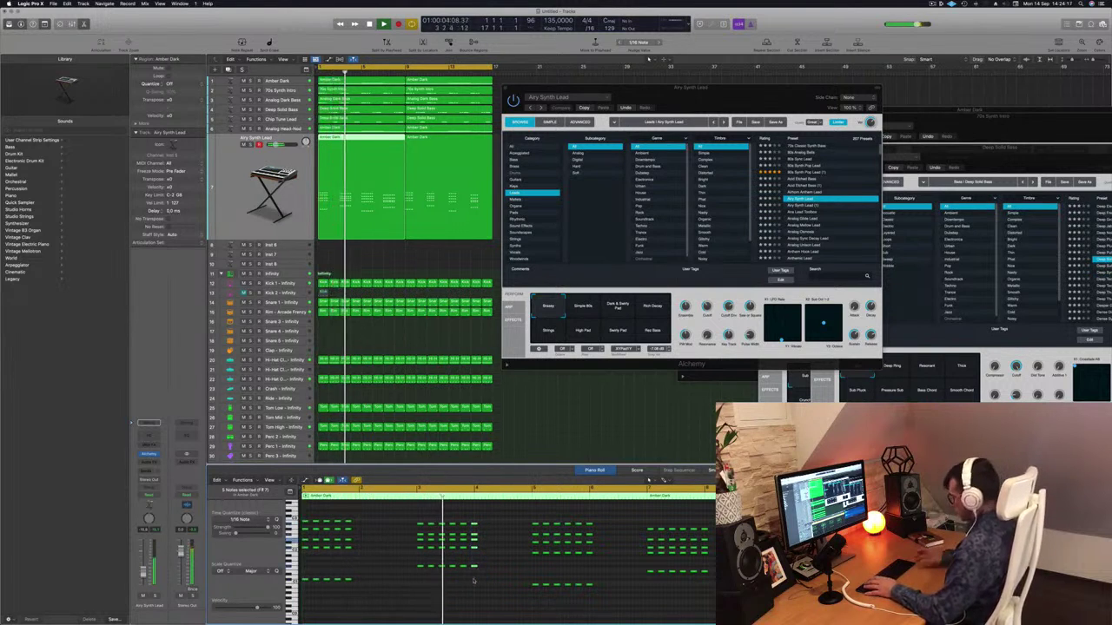
pyautogui.press('Delete')
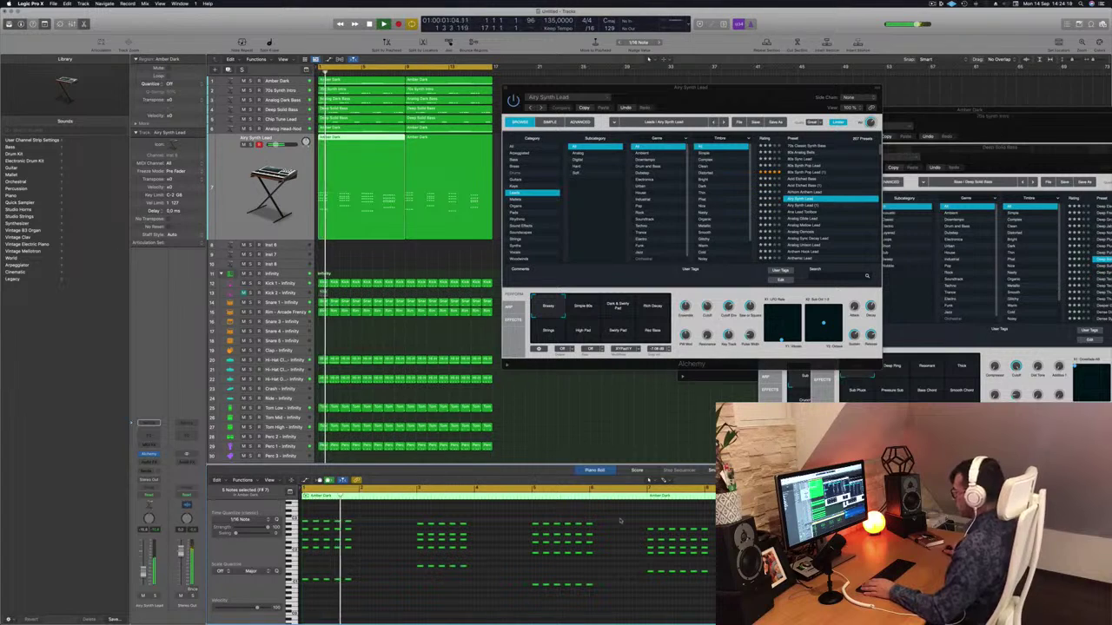
pyautogui.moveTo(620, 521); pyautogui.dragTo(589, 591)
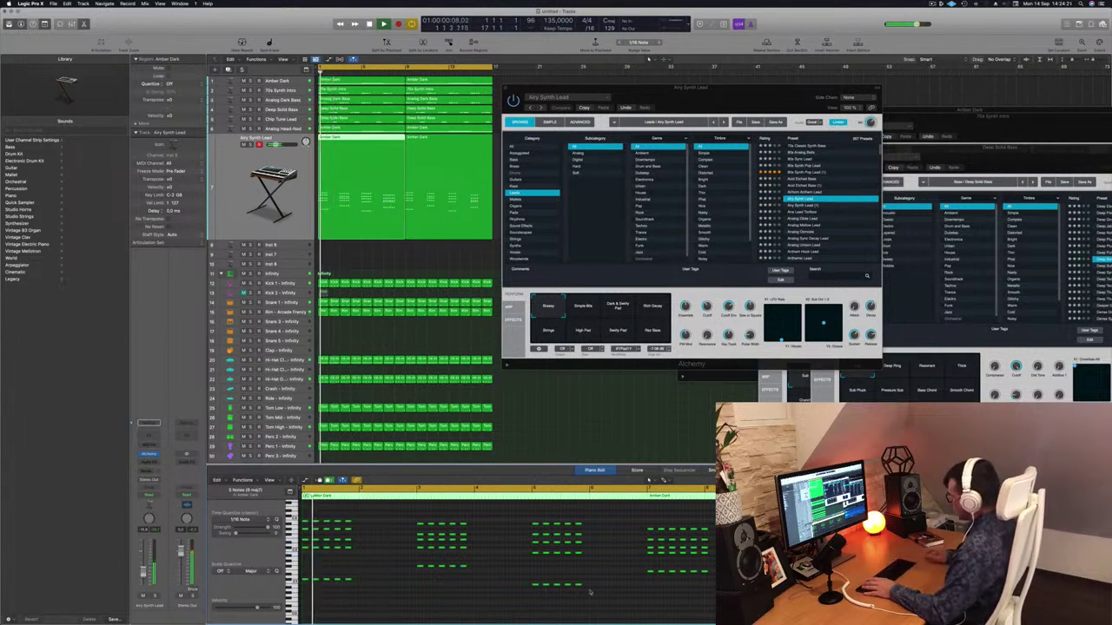
pyautogui.moveTo(712, 556); pyautogui.dragTo(700, 584)
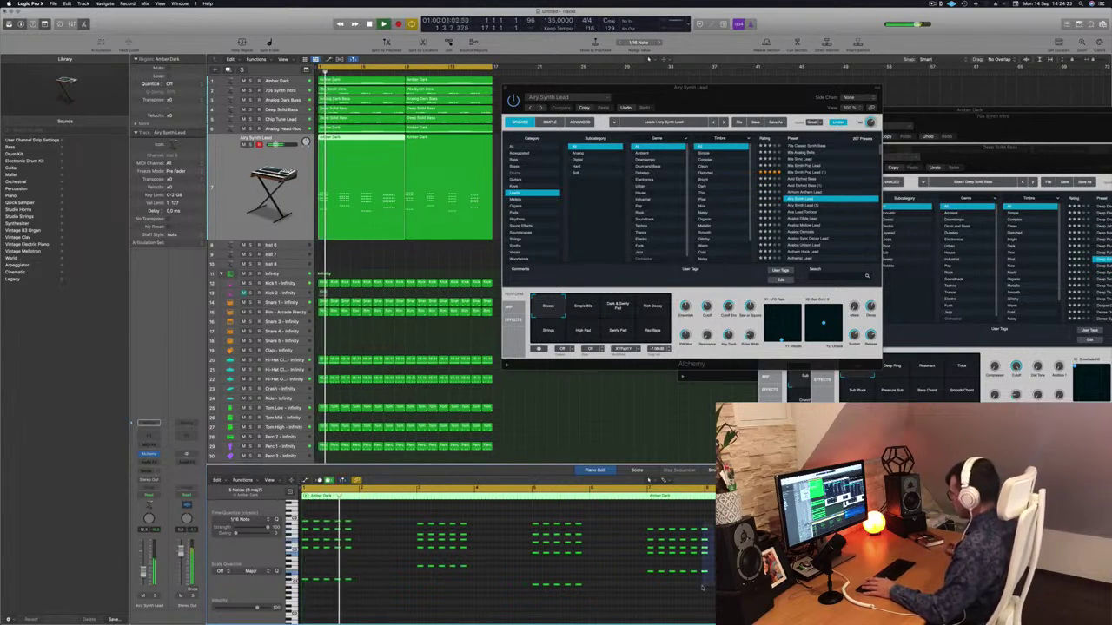
pyautogui.press('Delete')
pyautogui.press('space')
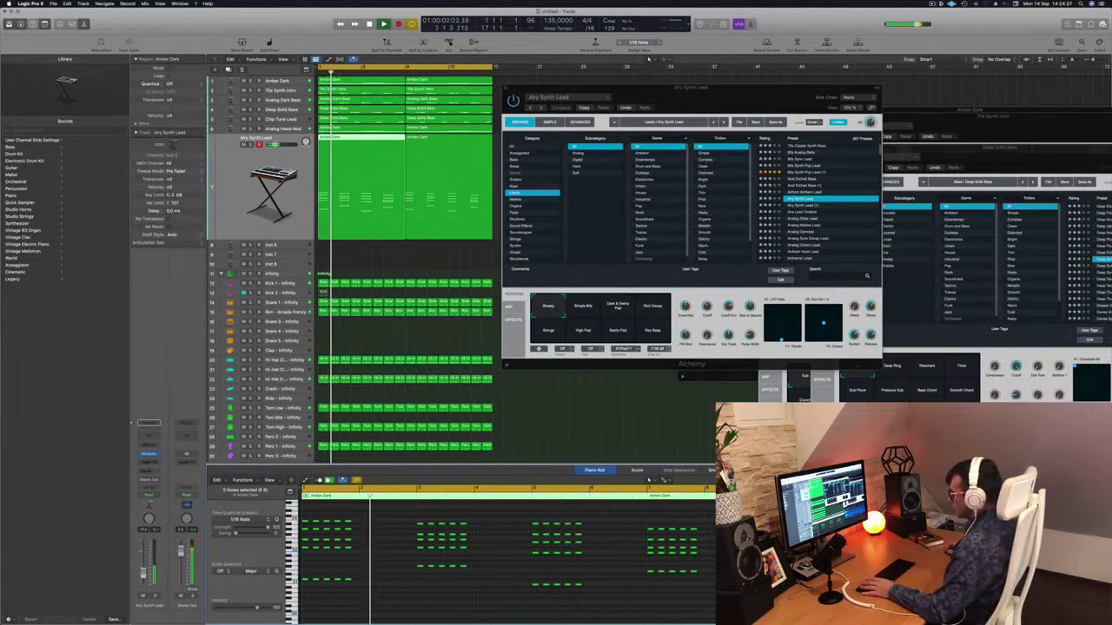
# Step: Try the Ana Lead Toolbox and Analog Mellow Lead presets on the chord-stab track and look through the other lead presets
pyautogui.moveTo(731, 100); pyautogui.dragTo(606, 110)
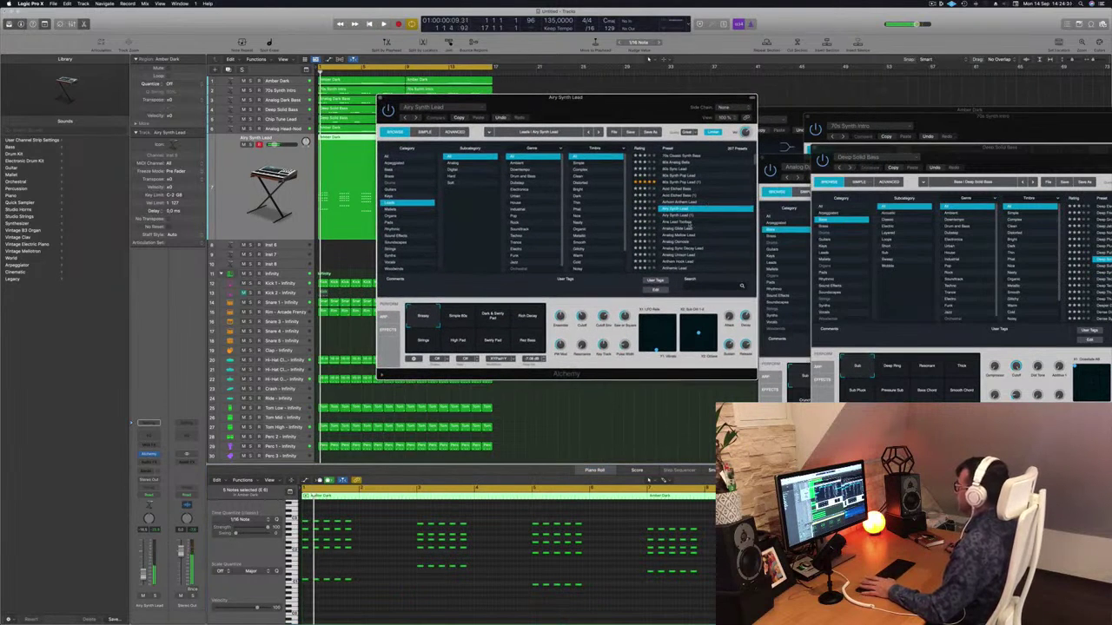
pyautogui.click(684, 223)
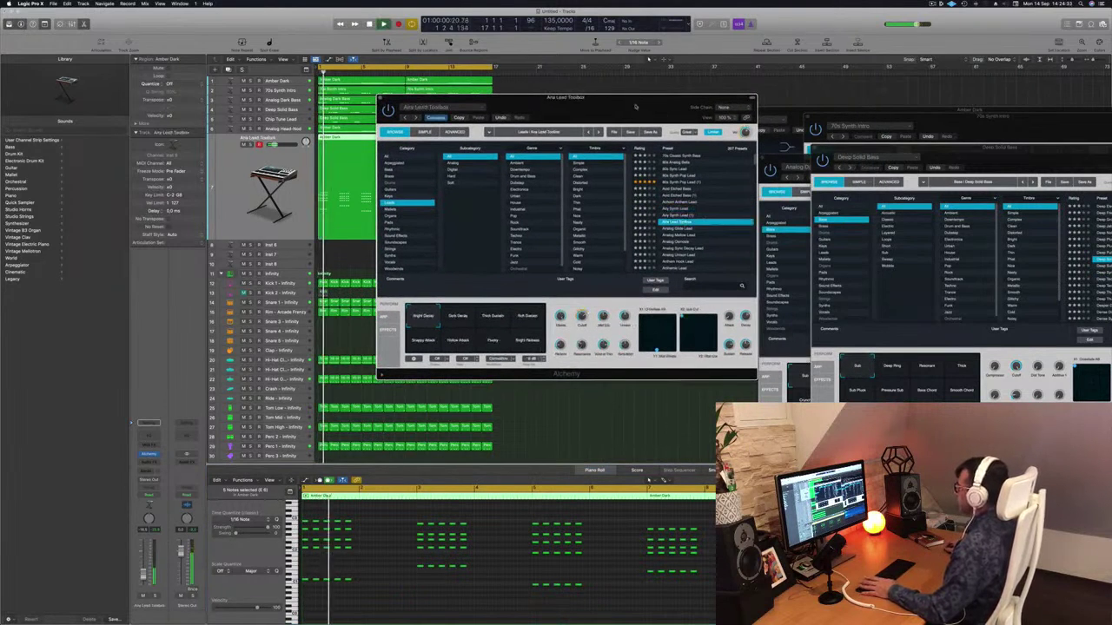
pyautogui.moveTo(635, 106); pyautogui.dragTo(691, 58)
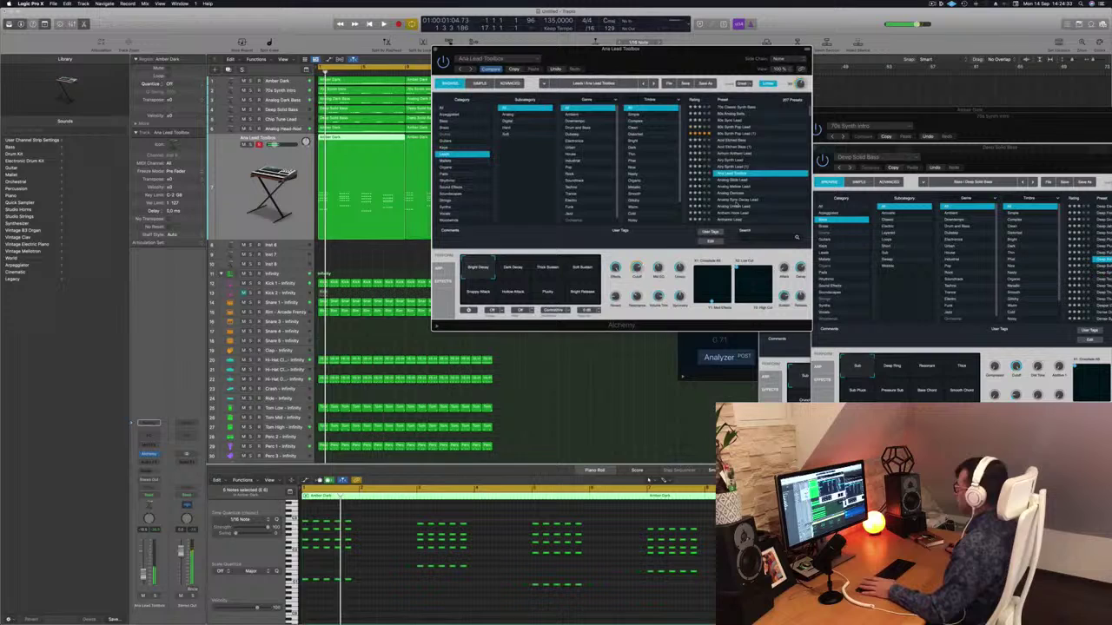
pyautogui.click(735, 186)
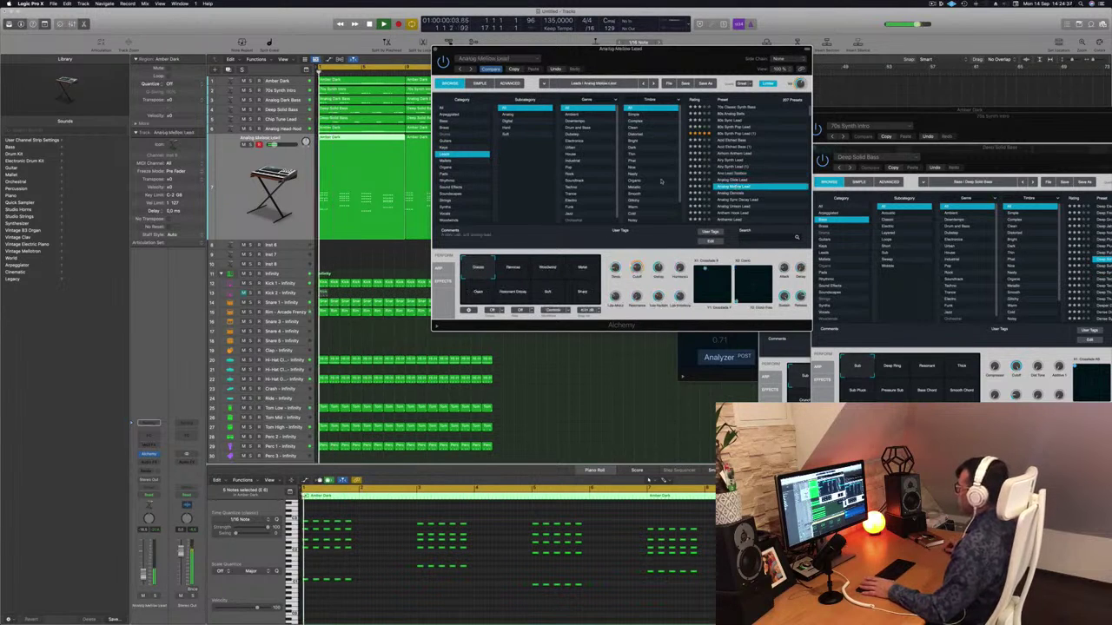
pyautogui.scroll(-2, 657, 183)
pyautogui.scroll(-1, 588, 181)
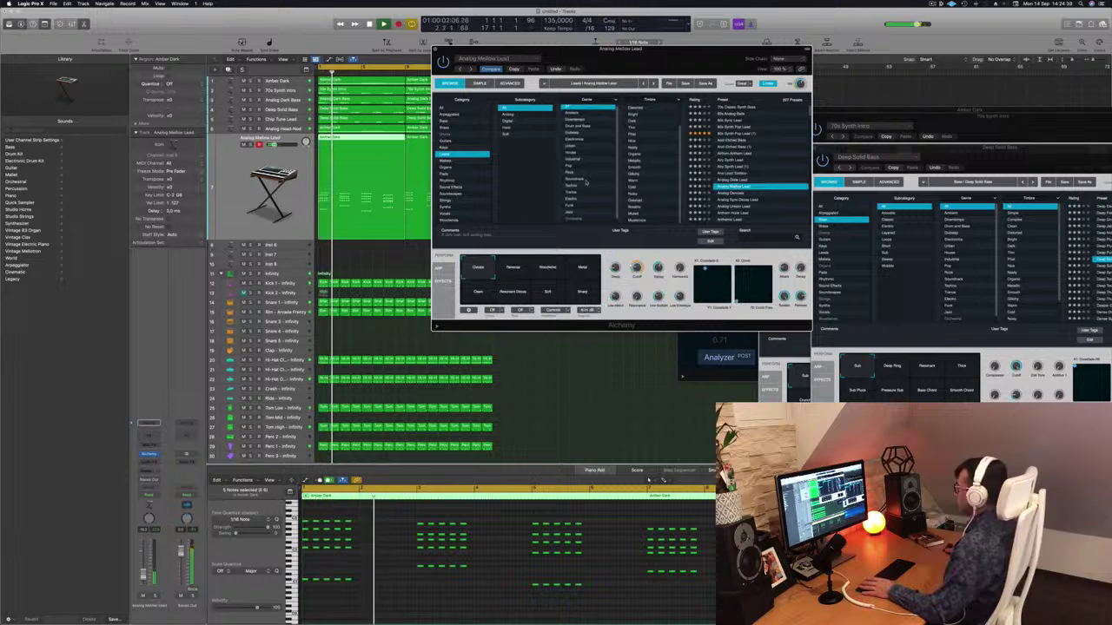
pyautogui.scroll(-1, 588, 180)
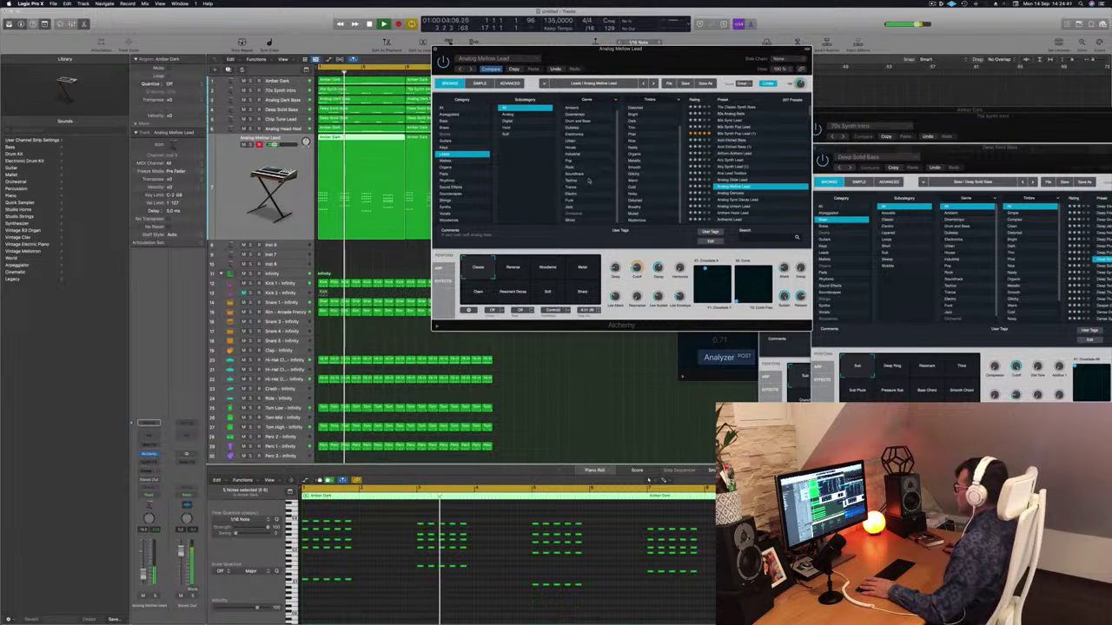
pyautogui.scroll(3, 660, 174)
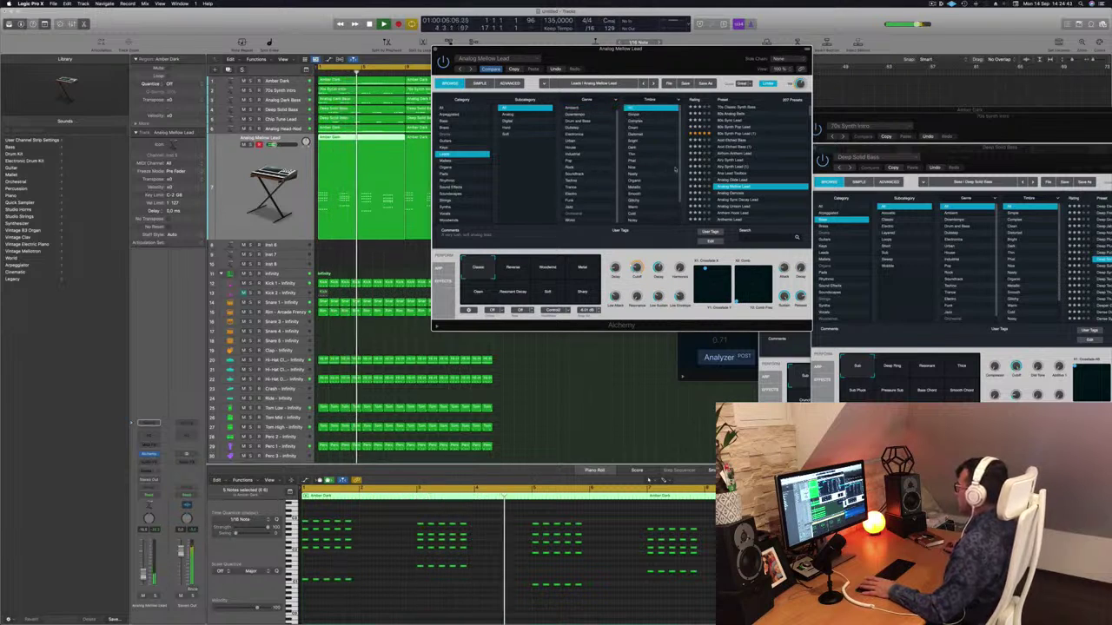
pyautogui.scroll(-3, 748, 162)
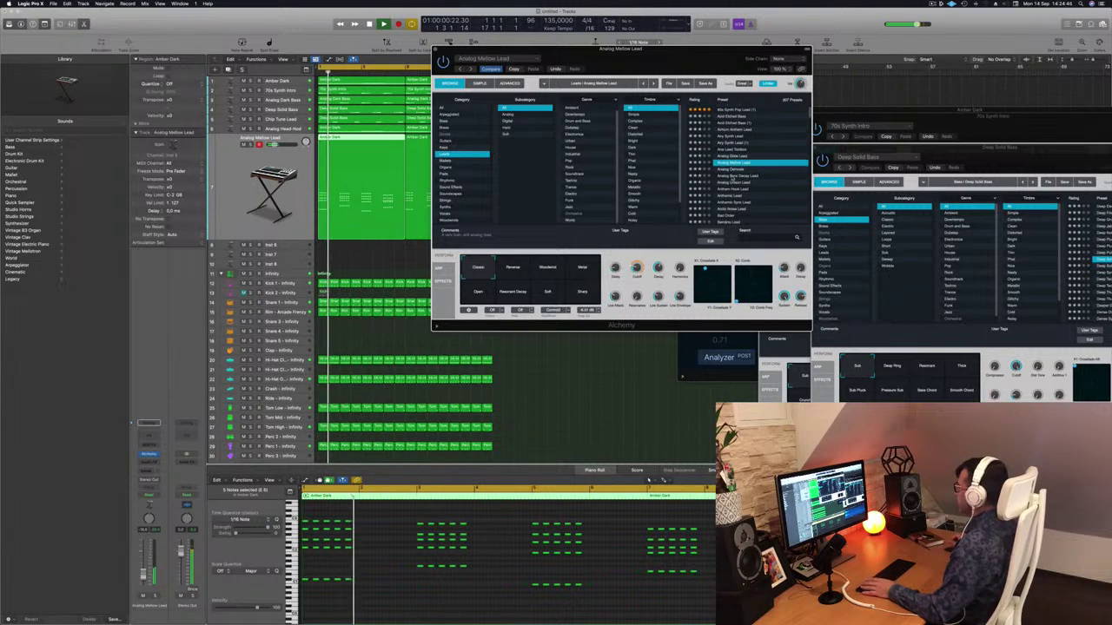
# Step: Audition the Analog Sync Decay Lead and Anthemic Sync Lead presets, and load Bad Order for the chord stabs
pyautogui.click(733, 176)
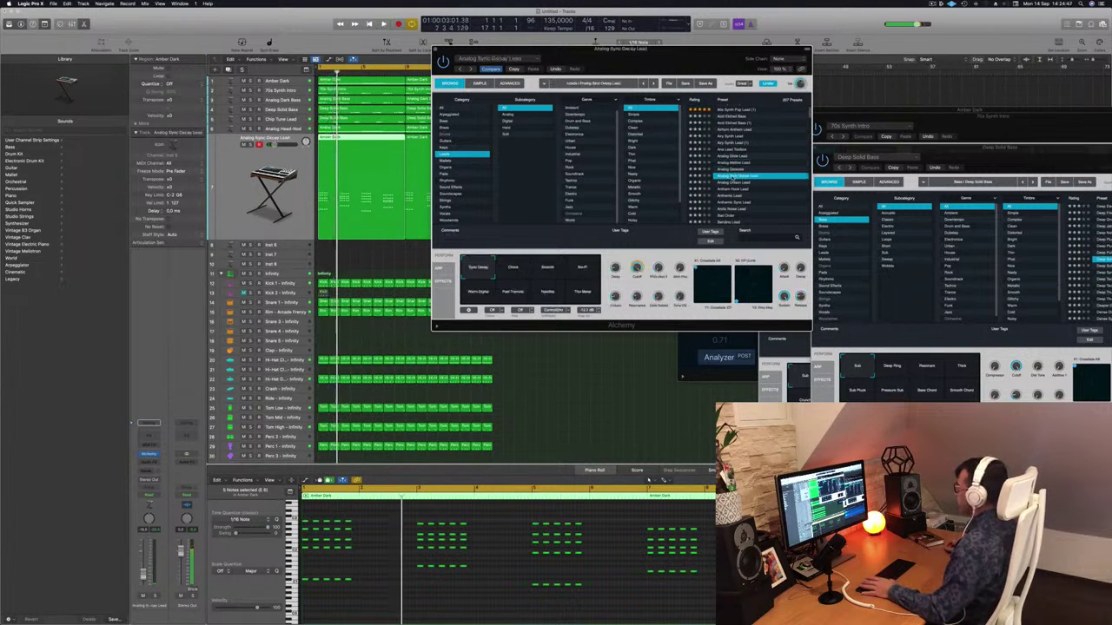
pyautogui.scroll(-3, 760, 177)
pyautogui.click(738, 166)
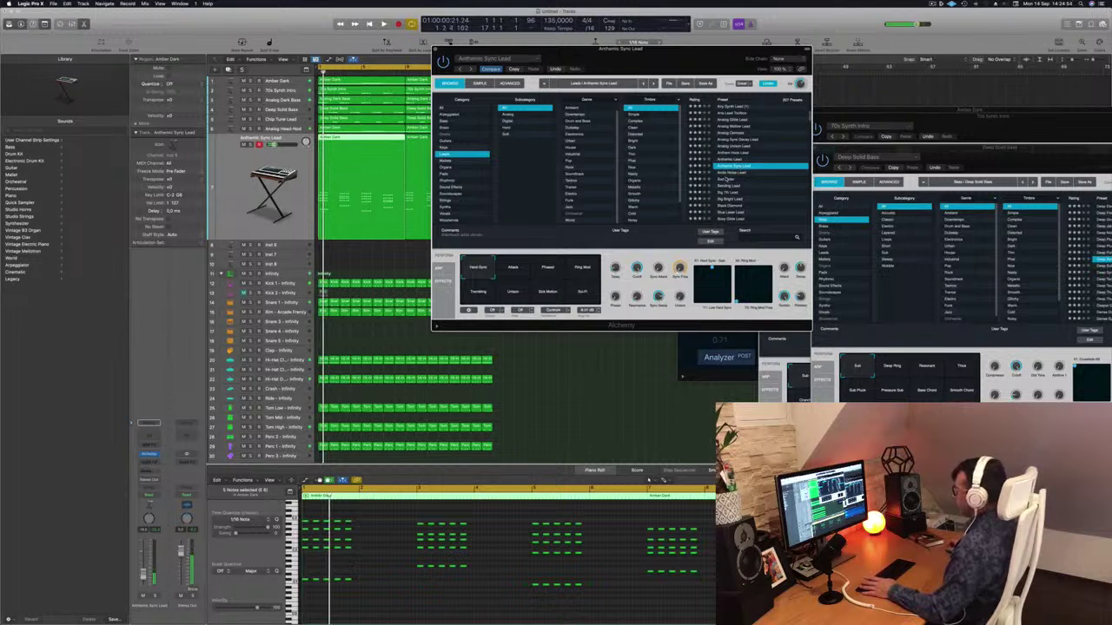
pyautogui.click(727, 179)
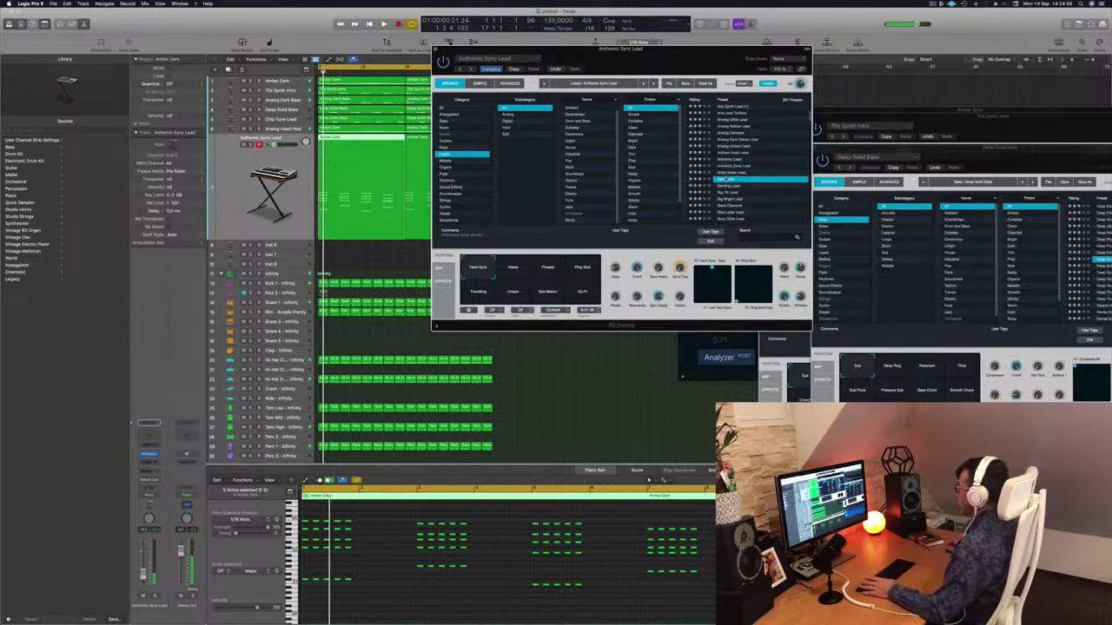
# Step: Browse the Alchemy Keys presets for the chord-stab track and audition 80s Bell Vox Layers from the start of the song
pyautogui.click(443, 148)
pyautogui.scroll(5, 742, 122)
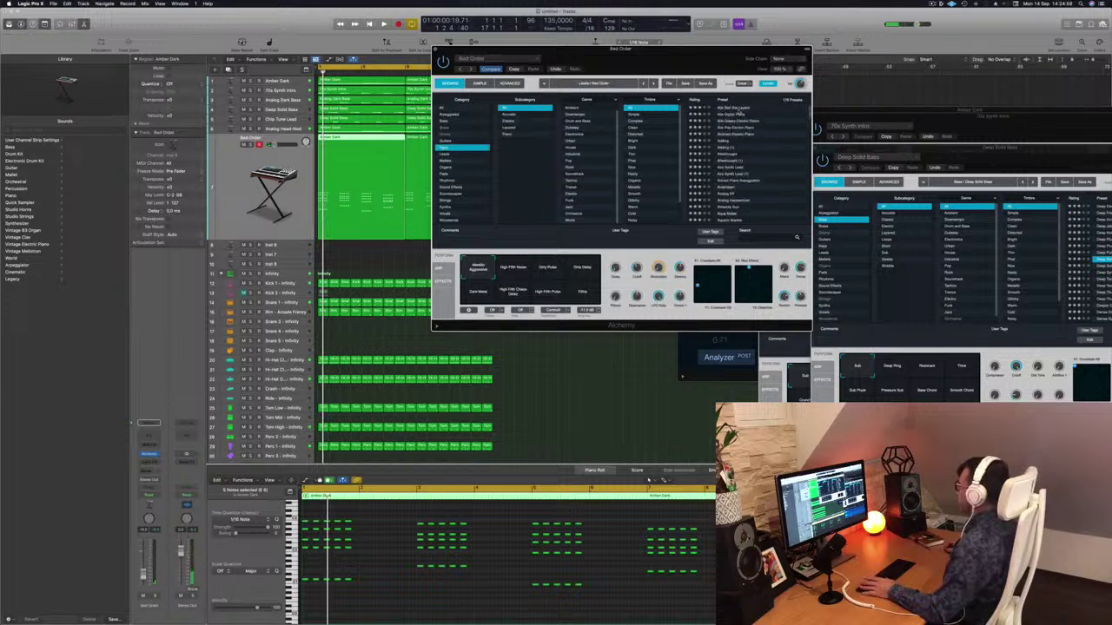
pyautogui.press('space')
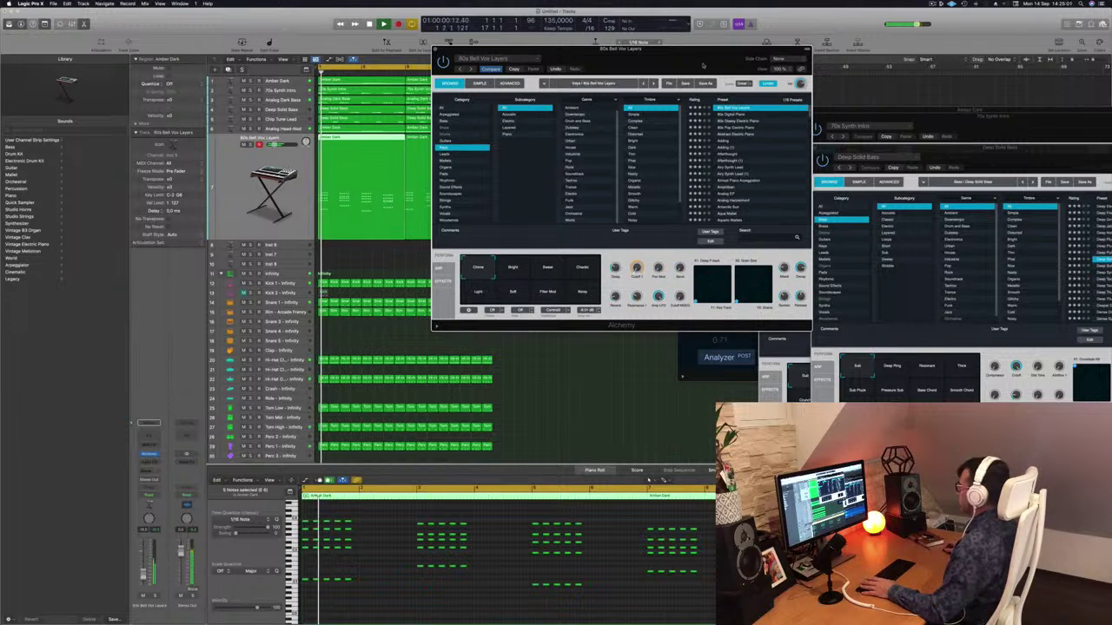
pyautogui.moveTo(702, 66); pyautogui.dragTo(743, 52)
pyautogui.press('Return')
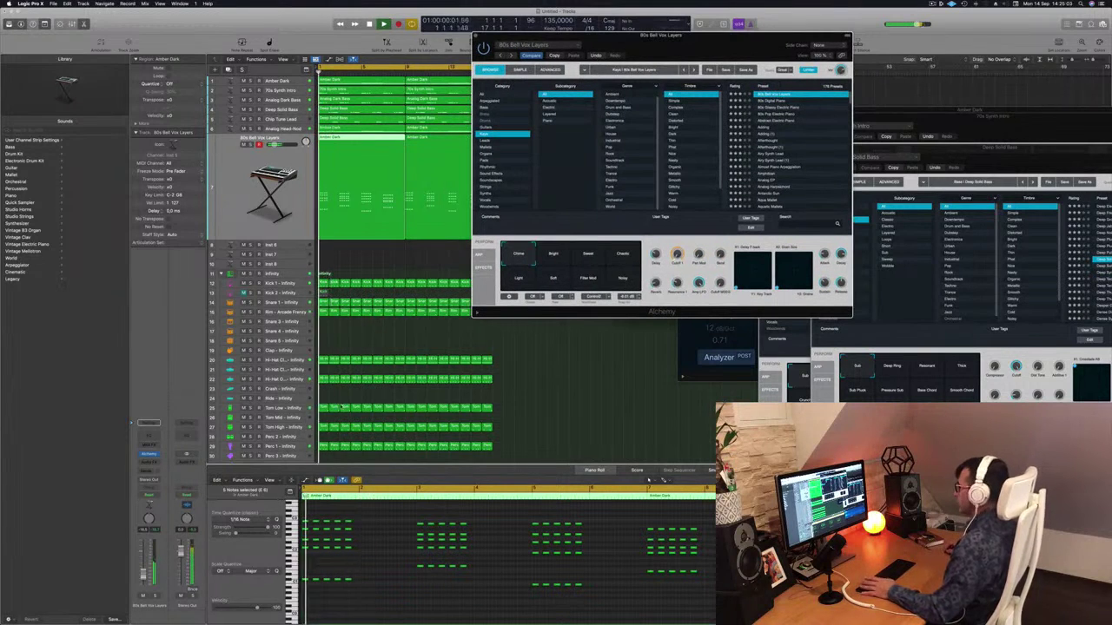
pyautogui.click(143, 575)
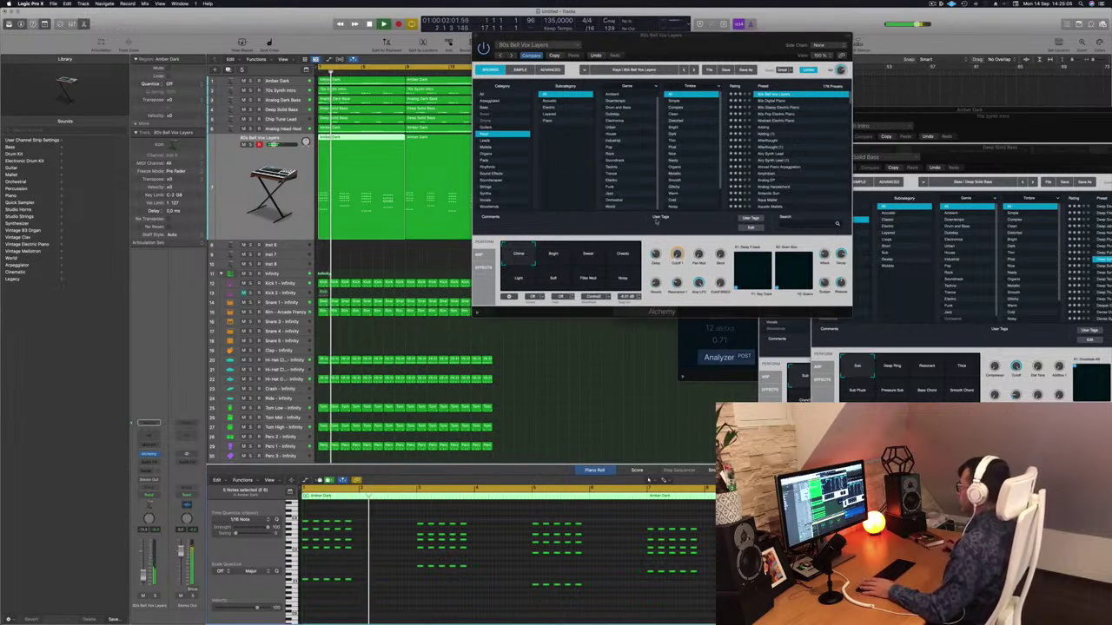
pyautogui.moveTo(699, 59); pyautogui.dragTo(659, 158)
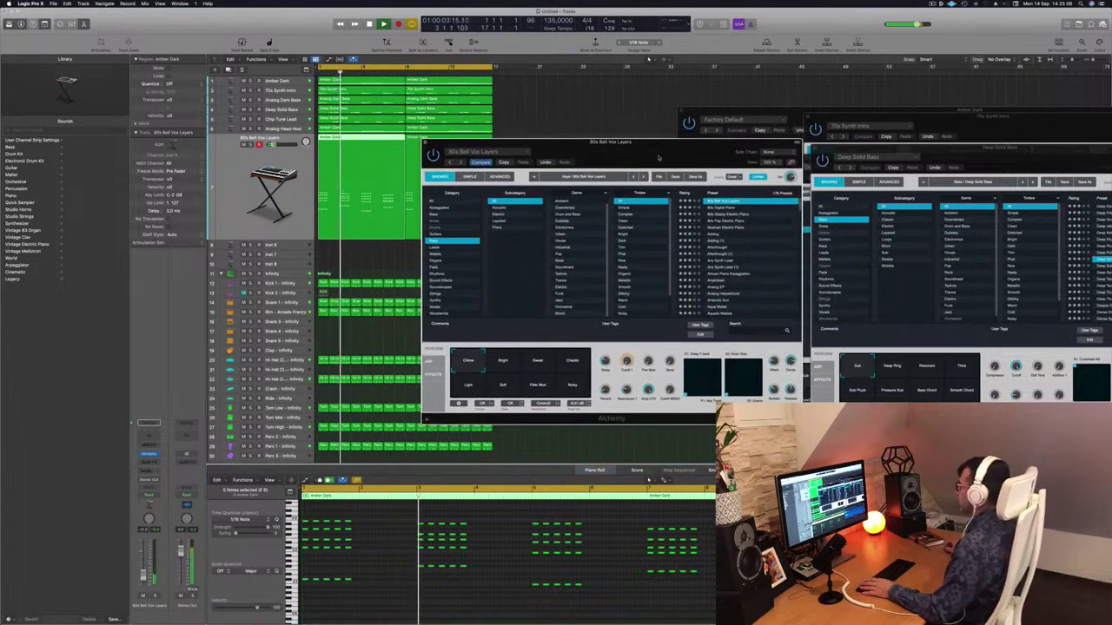
# Step: Audition further Keys presets such as 80s Glassy Electric Piano and Adding, then load Airy Synth Lead and lower the track's volume slightly
pyautogui.click(747, 213)
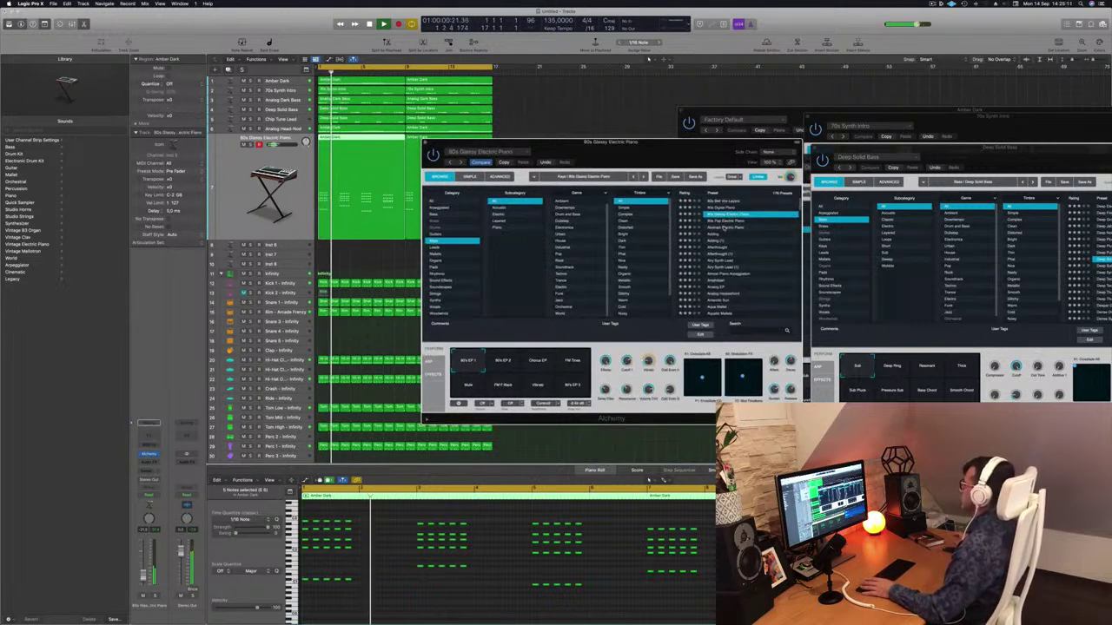
pyautogui.click(724, 227)
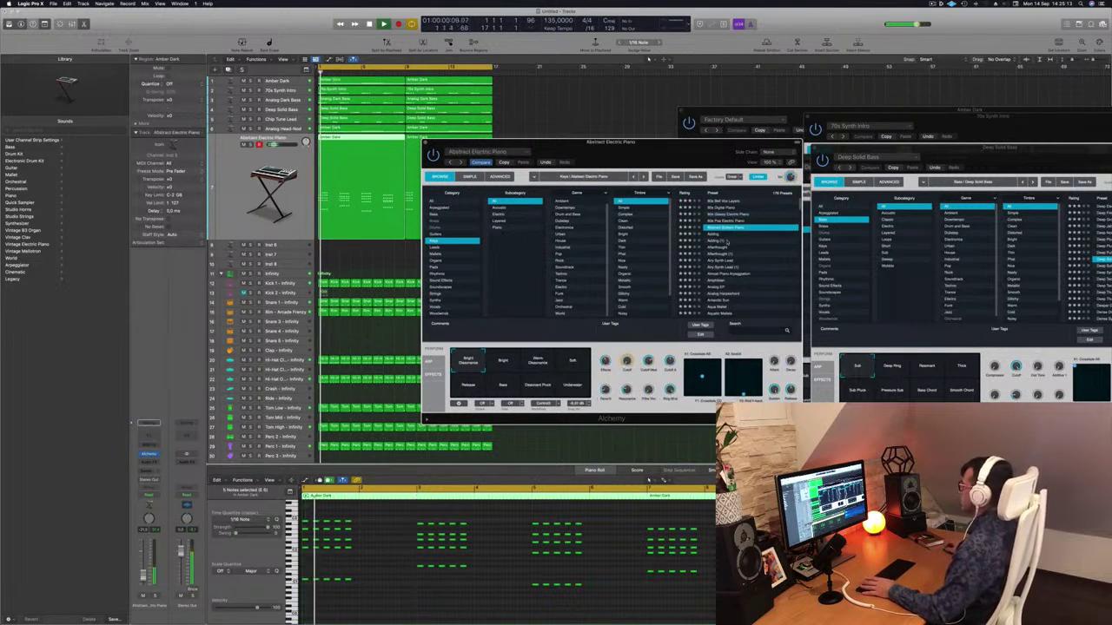
pyautogui.click(714, 240)
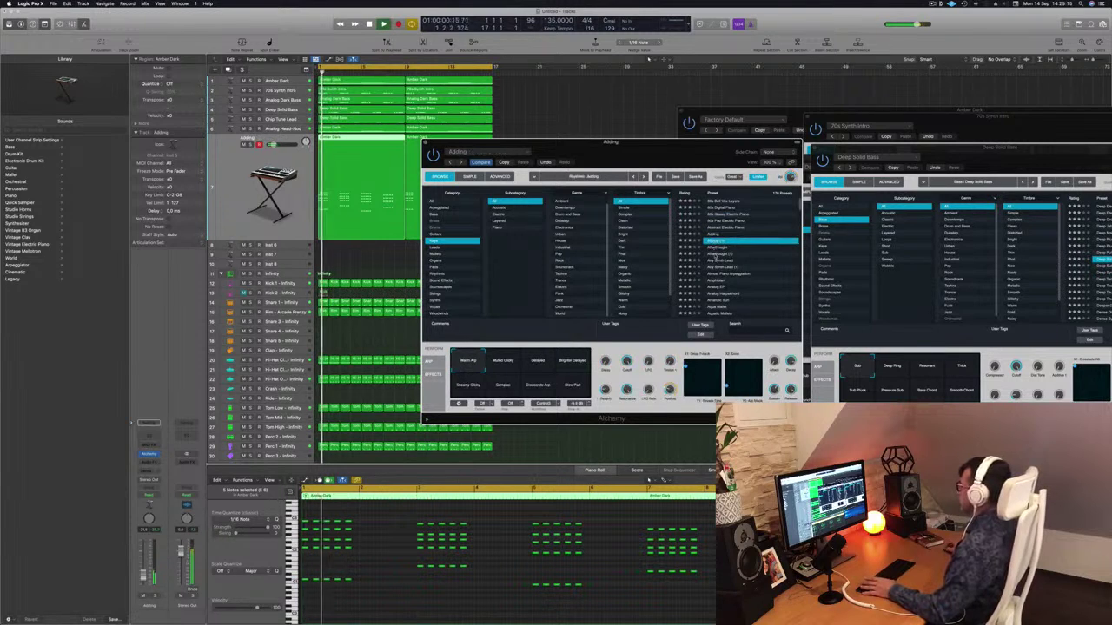
pyautogui.click(716, 254)
pyautogui.click(720, 262)
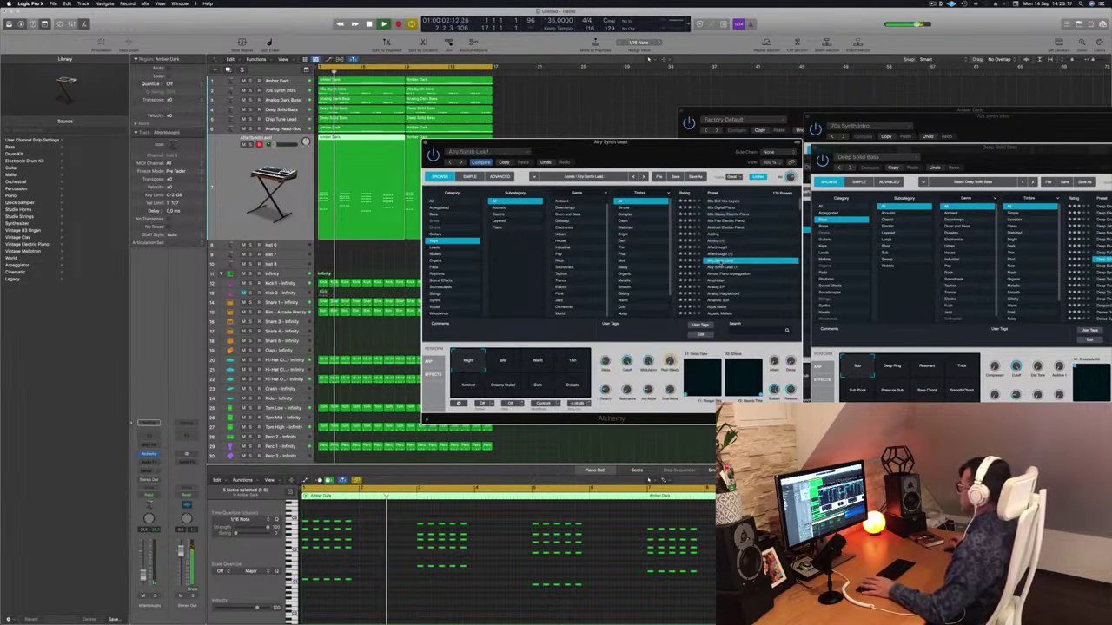
pyautogui.moveTo(650, 135); pyautogui.dragTo(698, 98)
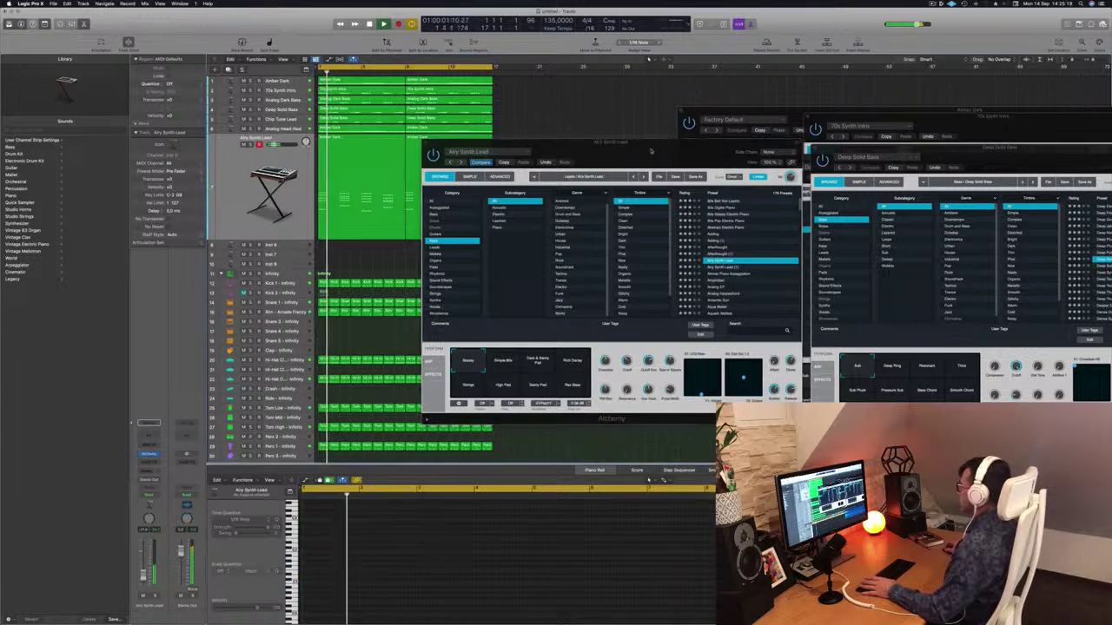
pyautogui.moveTo(648, 142); pyautogui.dragTo(713, 61)
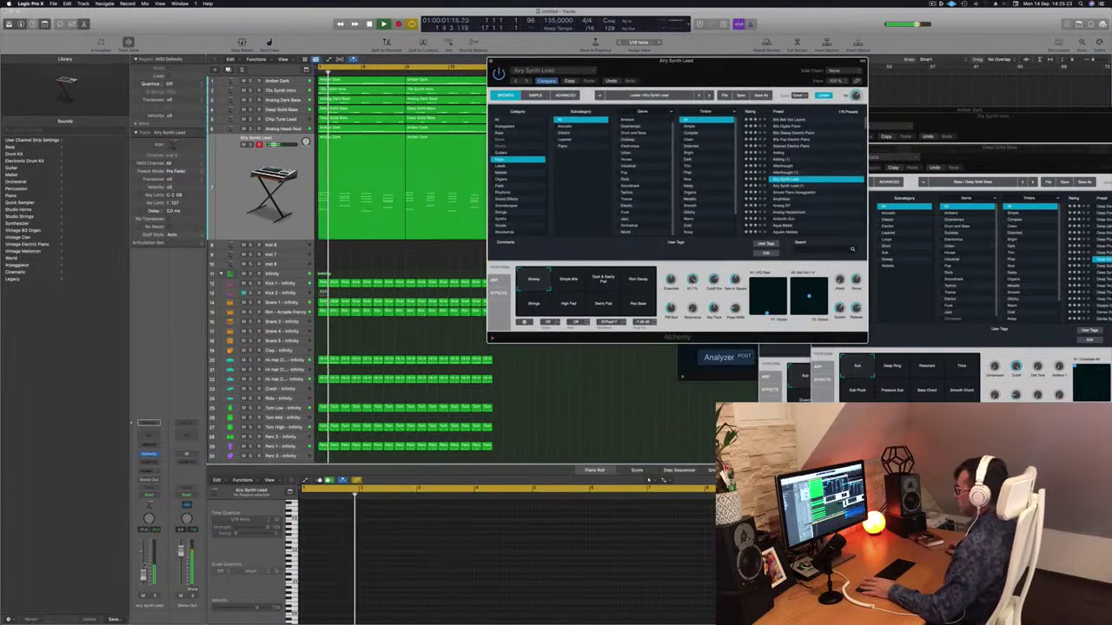
pyautogui.moveTo(145, 568); pyautogui.dragTo(144, 571)
# Step: Audition Airy Synth Lead's performance snapshots, including High Pad, Swirly Pad, Rez Bass and Rich Decay, and return to the first snapshot
pyautogui.moveTo(544, 283); pyautogui.dragTo(577, 281)
pyautogui.press('space')
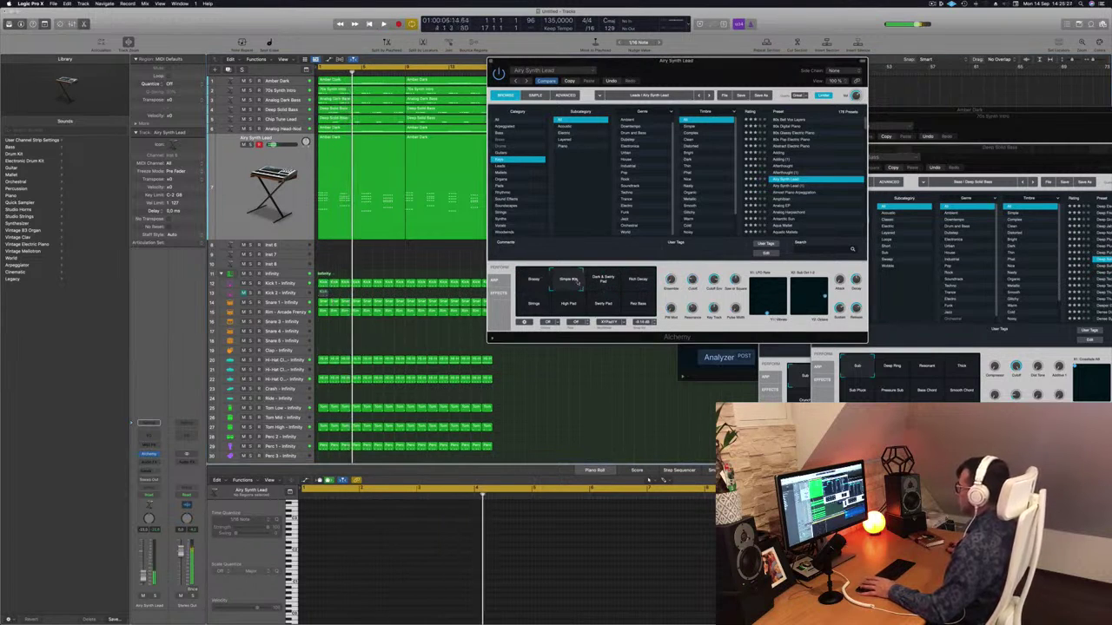
pyautogui.press('space')
pyautogui.press('space')
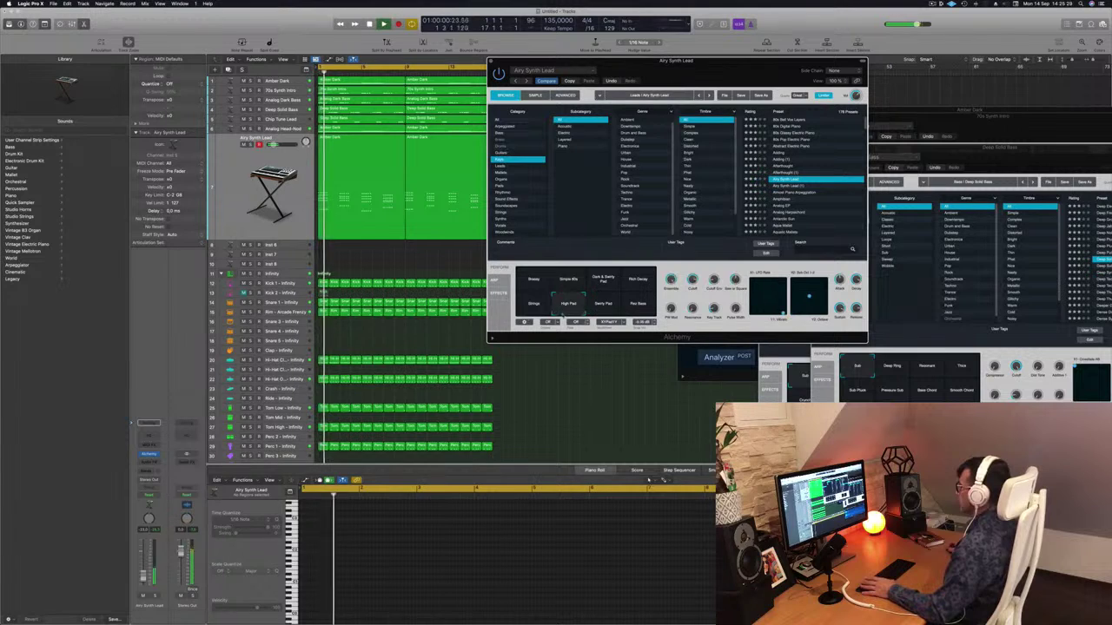
pyautogui.press('space')
pyautogui.press('space')
pyautogui.click(602, 311)
pyautogui.click(633, 311)
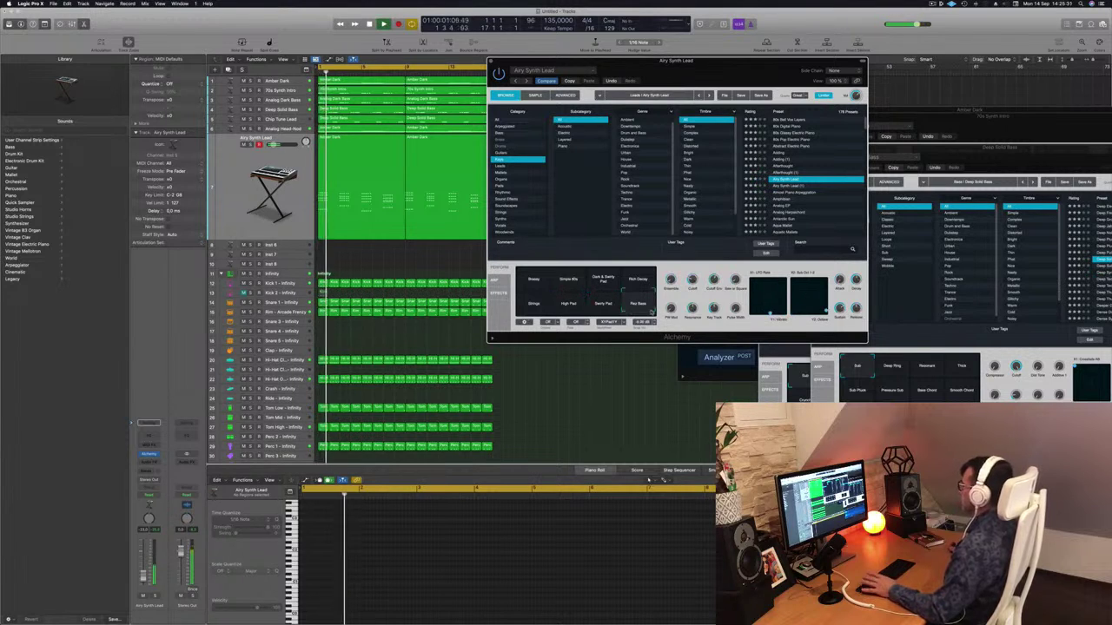
pyautogui.press('space')
pyautogui.press('space')
pyautogui.click(642, 276)
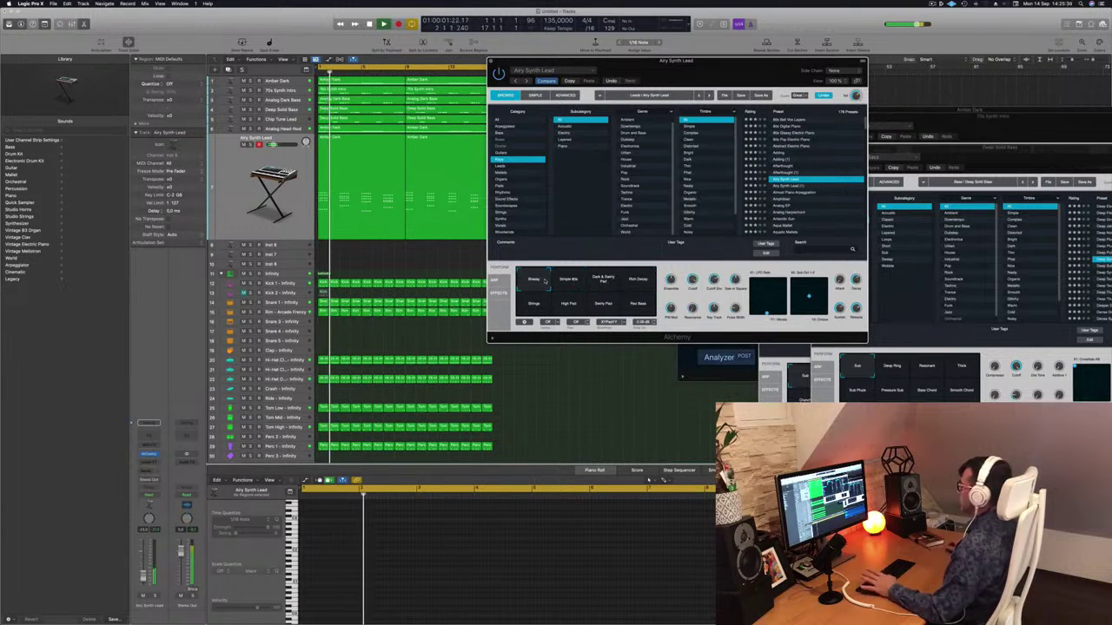
pyautogui.scroll(-3, 826, 191)
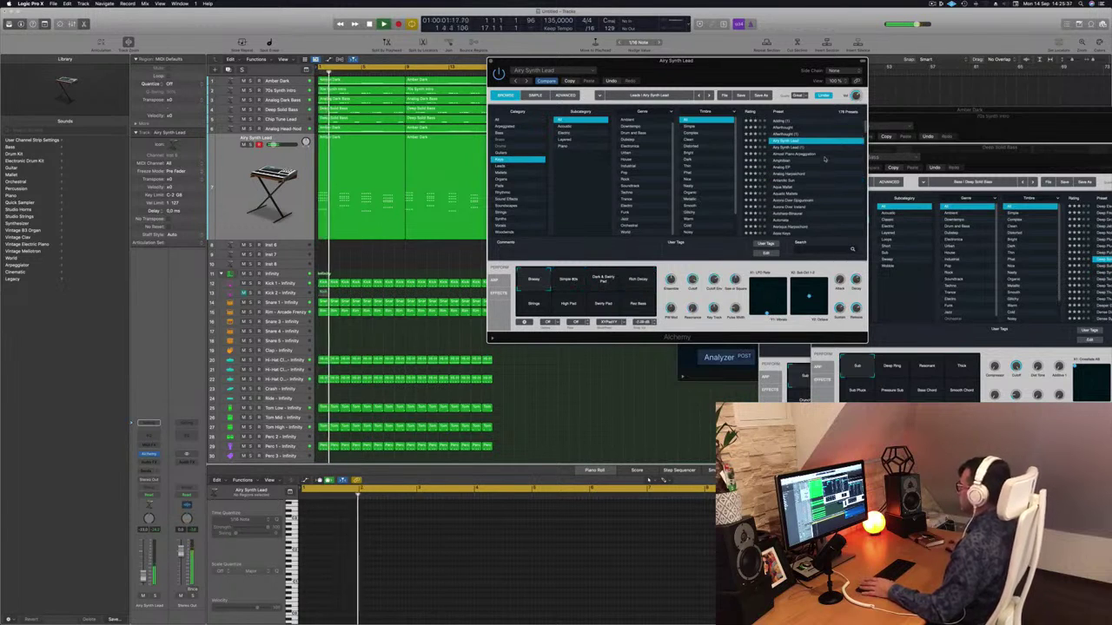
pyautogui.moveTo(721, 72); pyautogui.dragTo(740, 72)
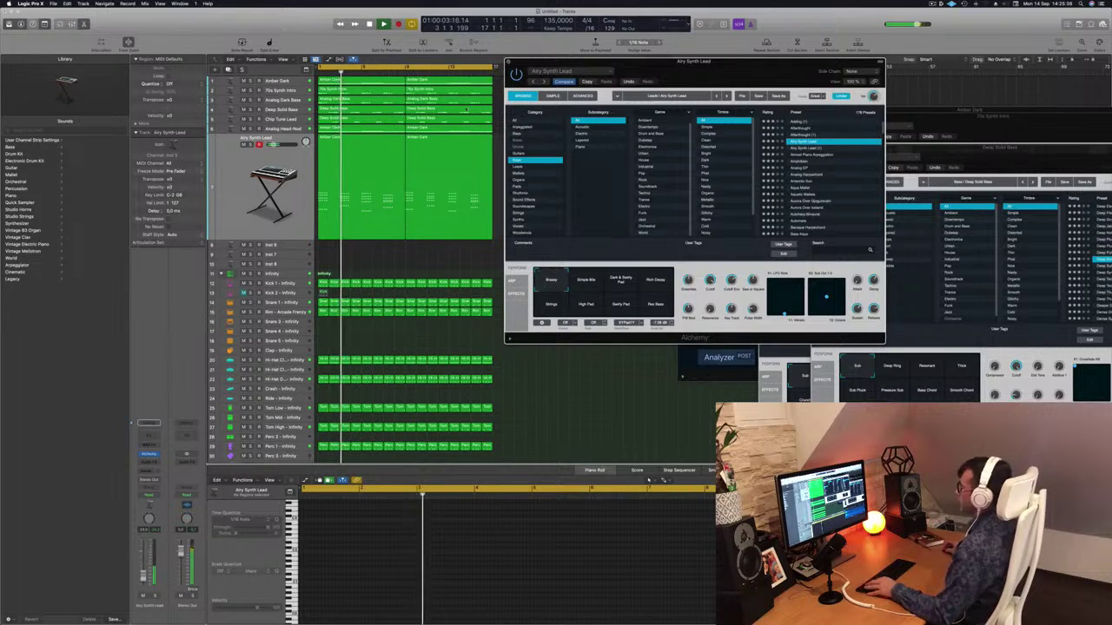
# Step: Close the Alchemy window, replay the chord-stab track and move the Musical Typing keyboard clear of the regions
pyautogui.click(510, 61)
pyautogui.click(291, 217)
pyautogui.press('space')
pyautogui.press('space')
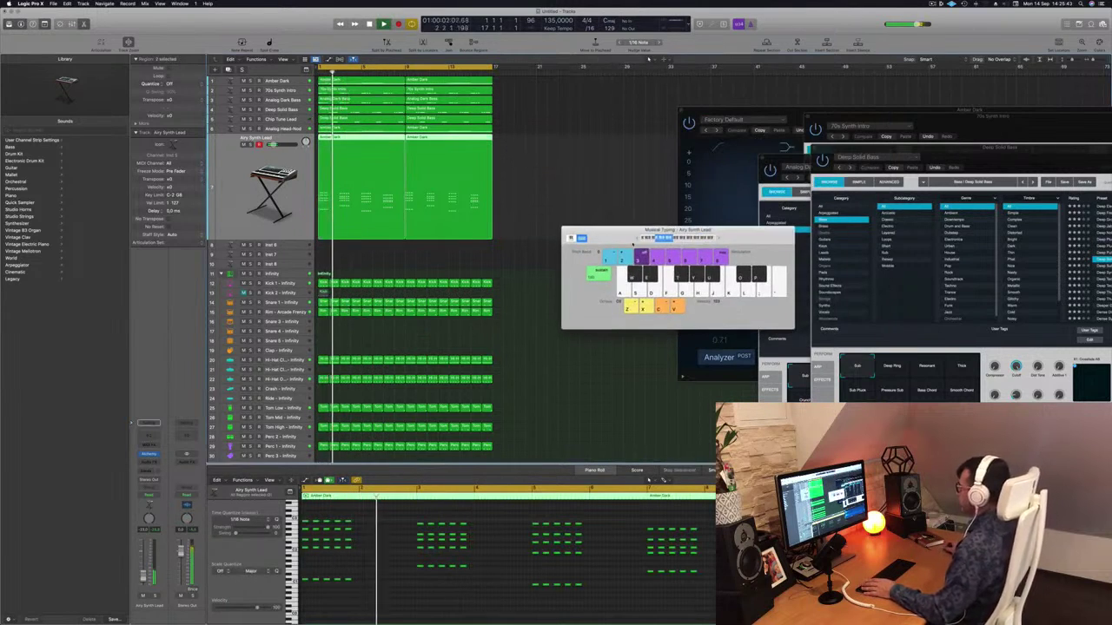
pyautogui.moveTo(757, 244); pyautogui.dragTo(976, 302)
pyautogui.click(501, 263)
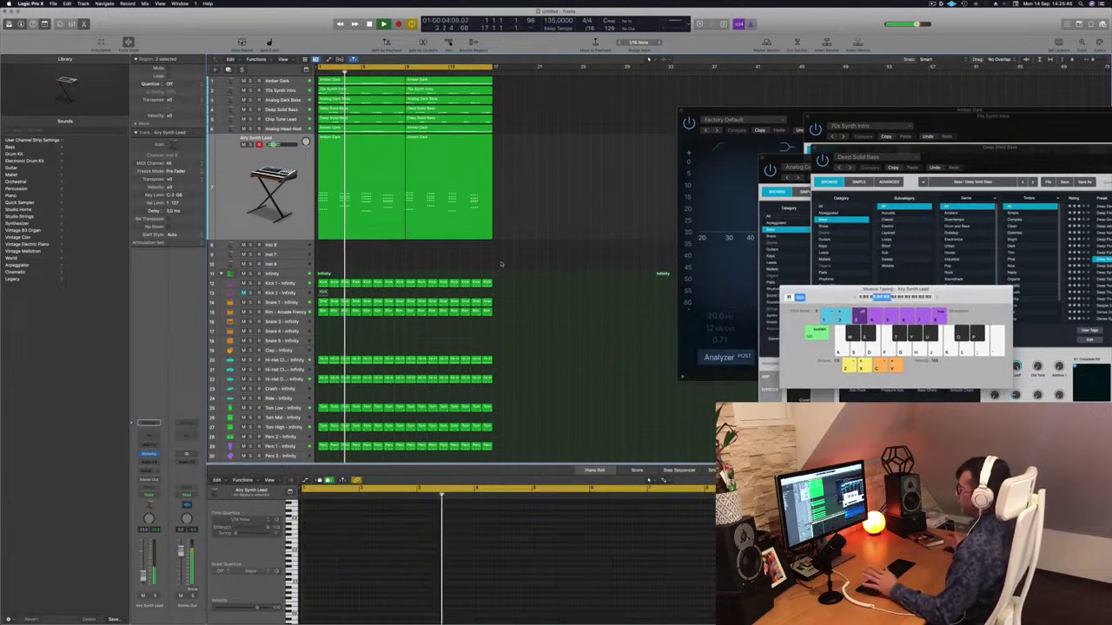
pyautogui.scroll(3, 581, 209)
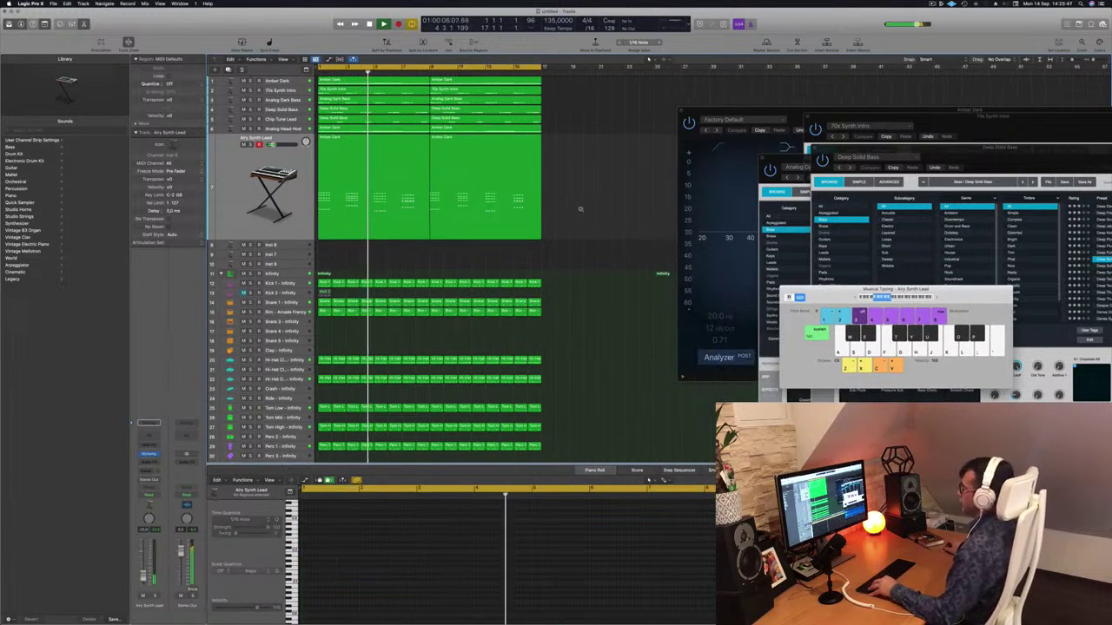
pyautogui.scroll(-3, 581, 209)
pyautogui.scroll(-1, 581, 209)
pyautogui.scroll(2, 581, 210)
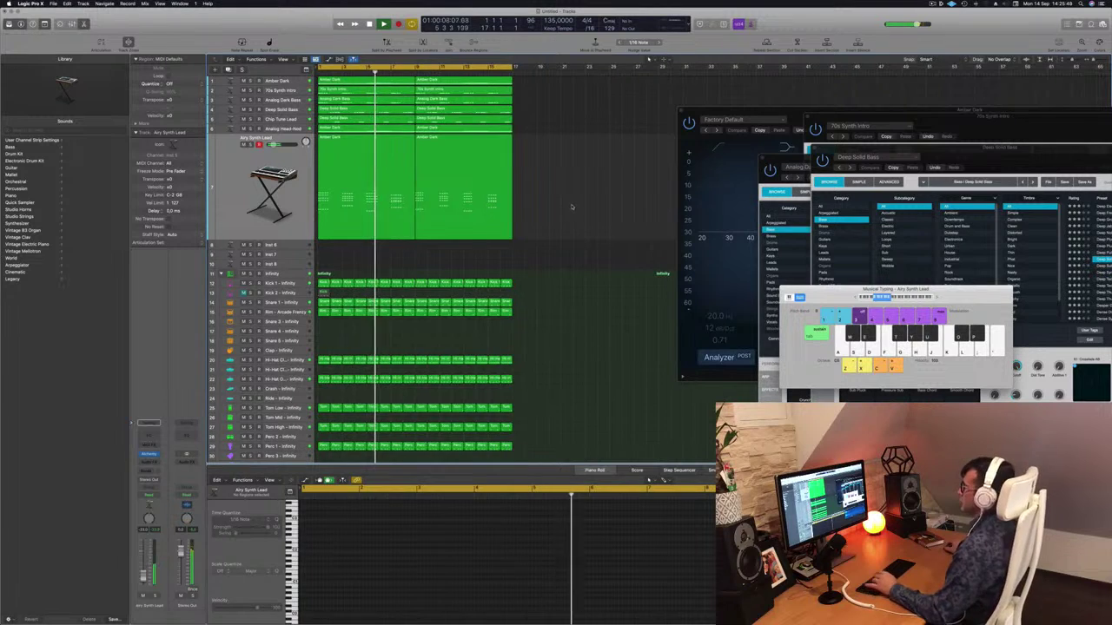
# Step: Duplicate the Airy Synth Lead track with its settings and open Alchemy on the new empty track
pyautogui.click(244, 185)
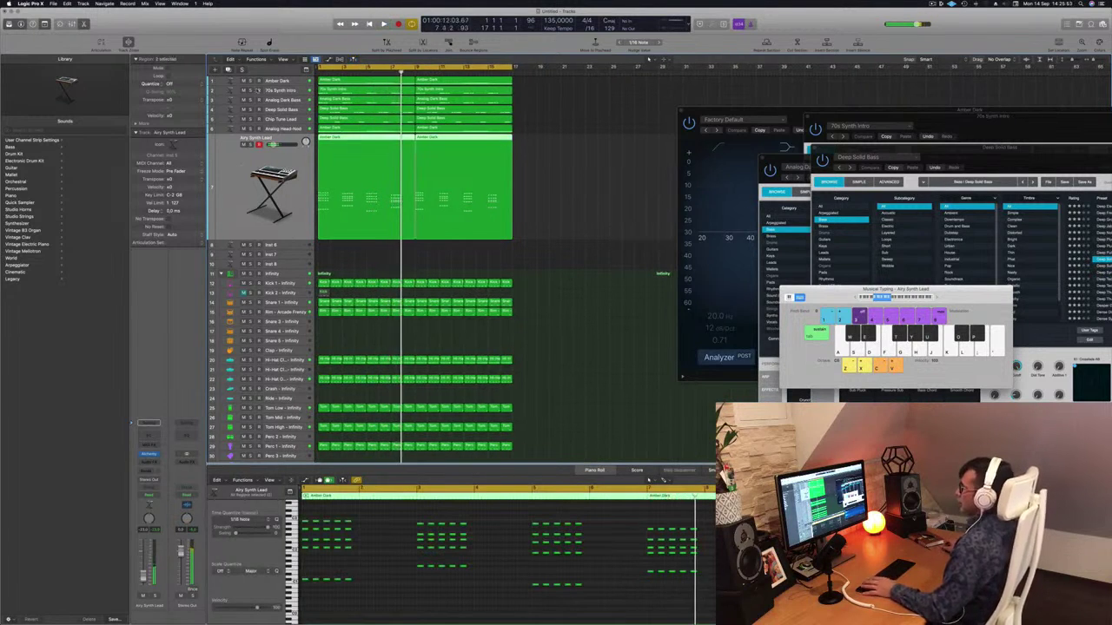
pyautogui.click(229, 68)
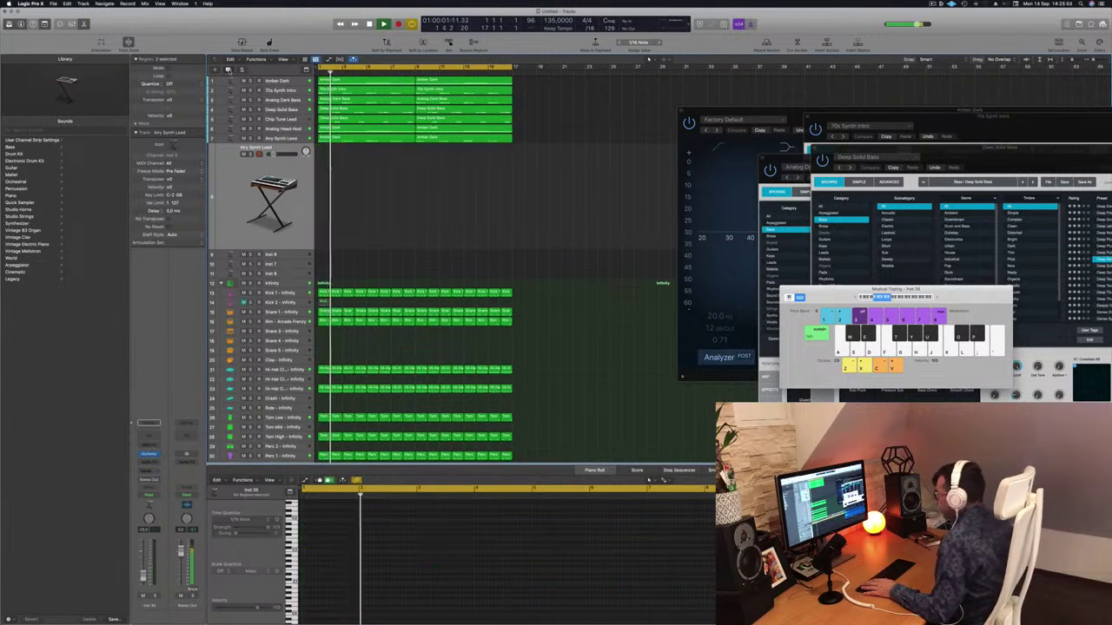
pyautogui.click(389, 136)
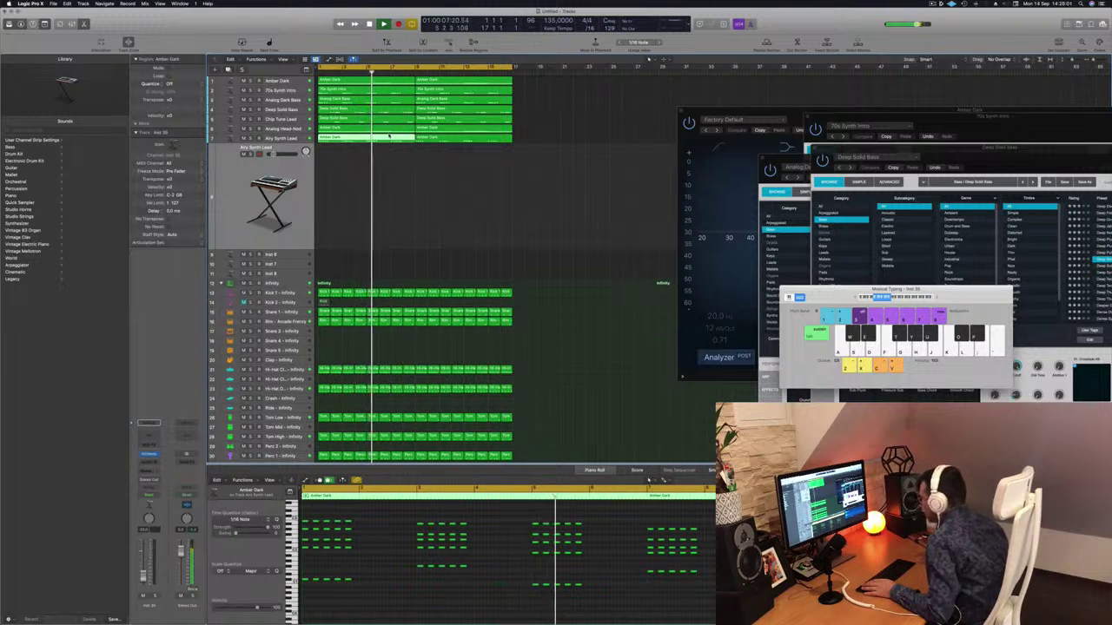
pyautogui.click(426, 193)
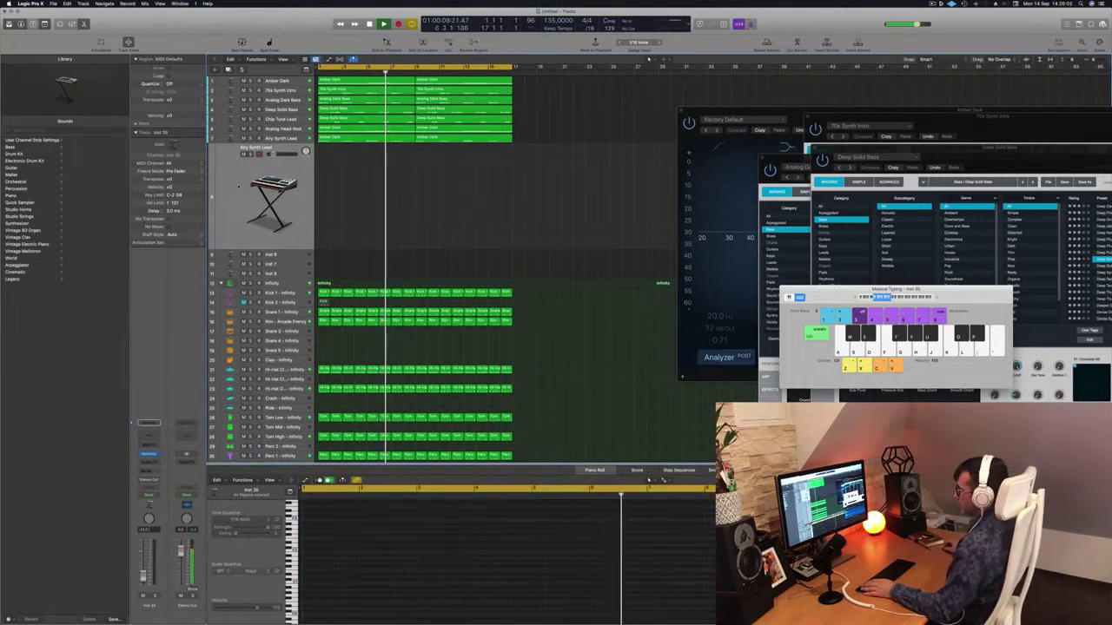
pyautogui.click(150, 454)
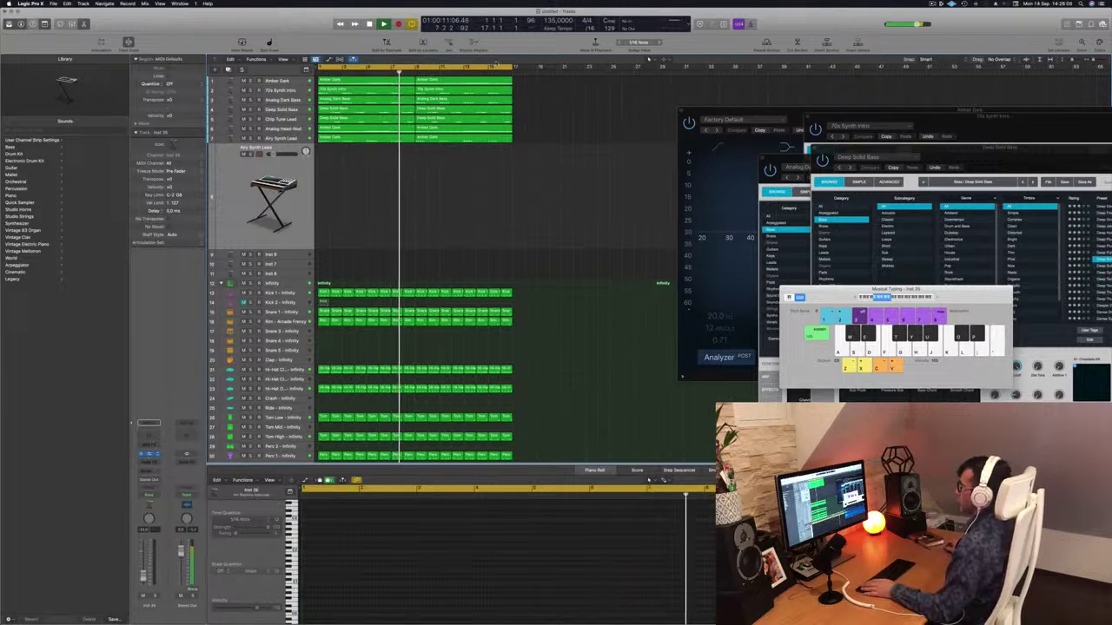
pyautogui.moveTo(446, 91); pyautogui.dragTo(645, 108)
pyautogui.press('Return')
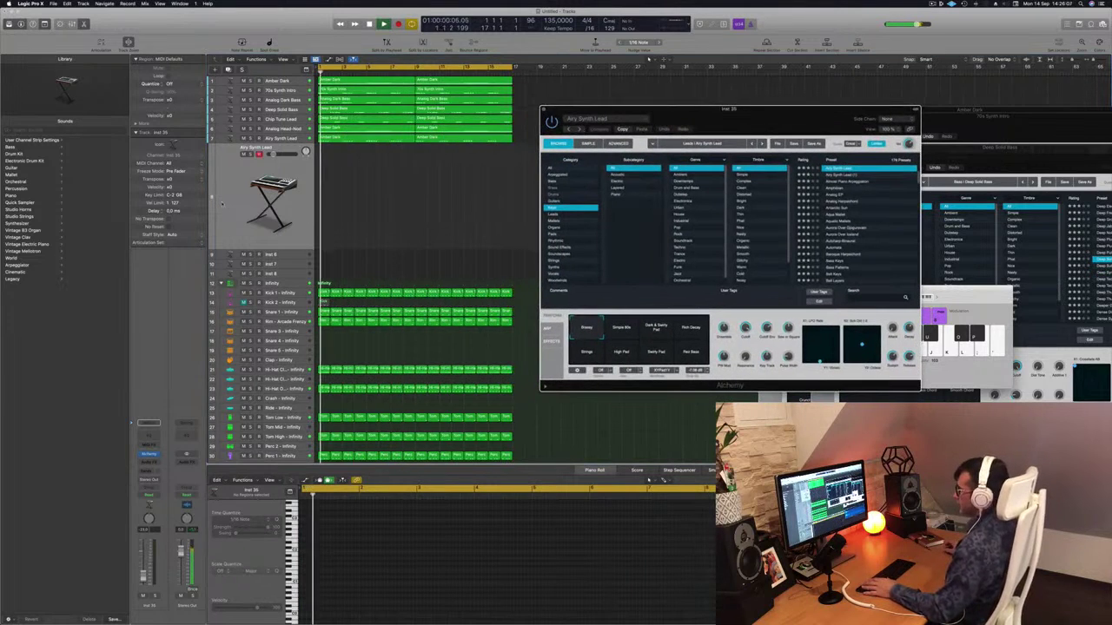
pyautogui.click(221, 204)
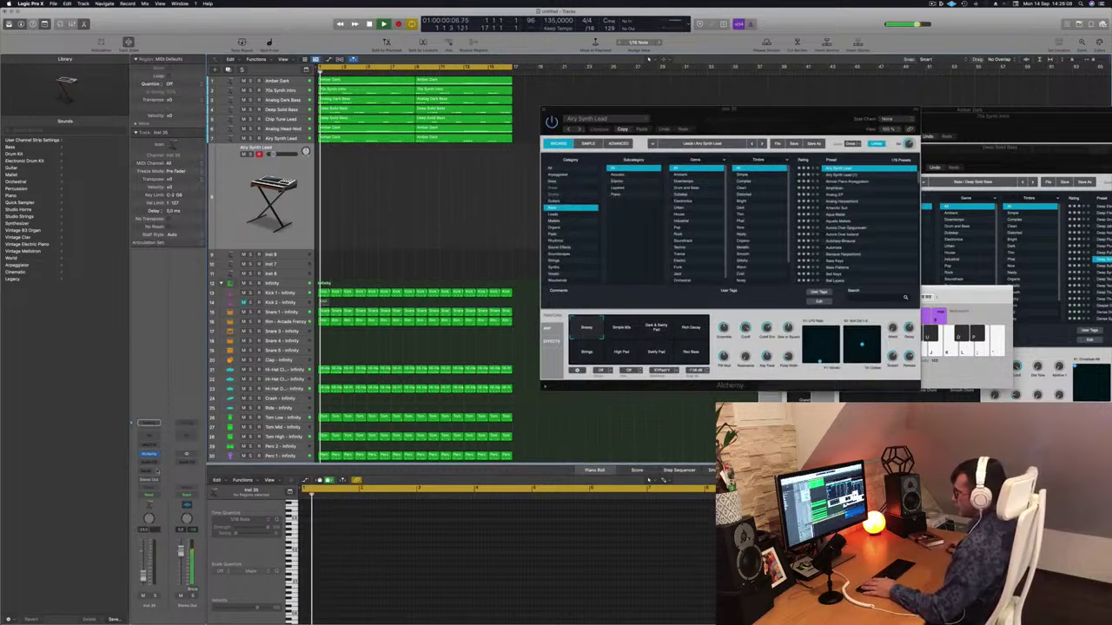
# Step: Send the duplicated Airy Synth Lead track to Bus 3 and insert a stereo SilverVerb on the bus's aux channel
pyautogui.click(150, 471)
pyautogui.moveTo(170, 480)
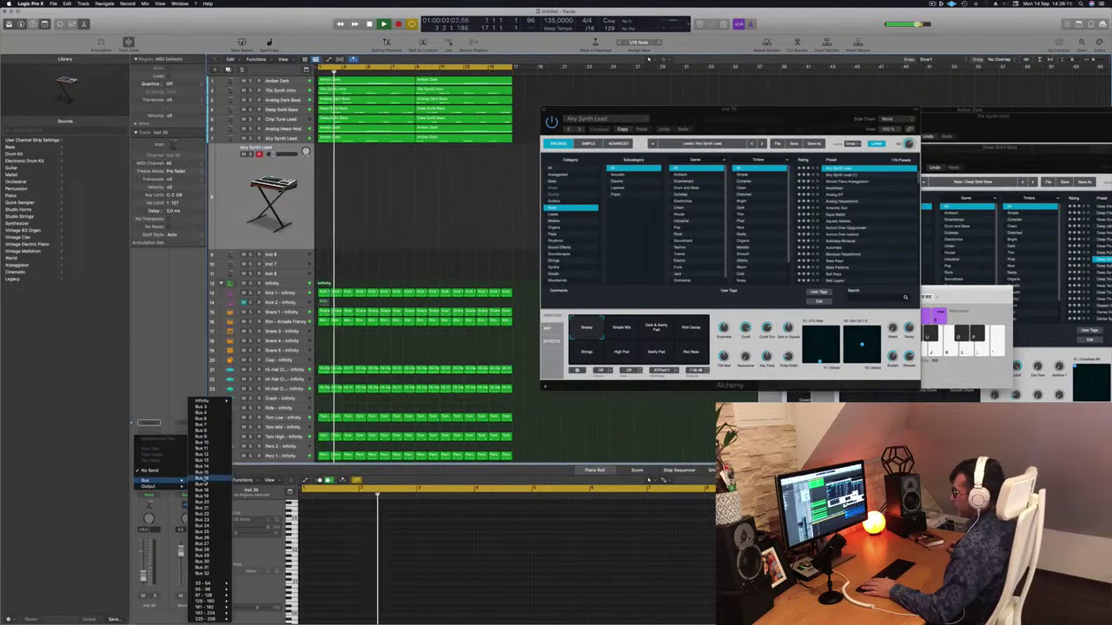
pyautogui.click(200, 408)
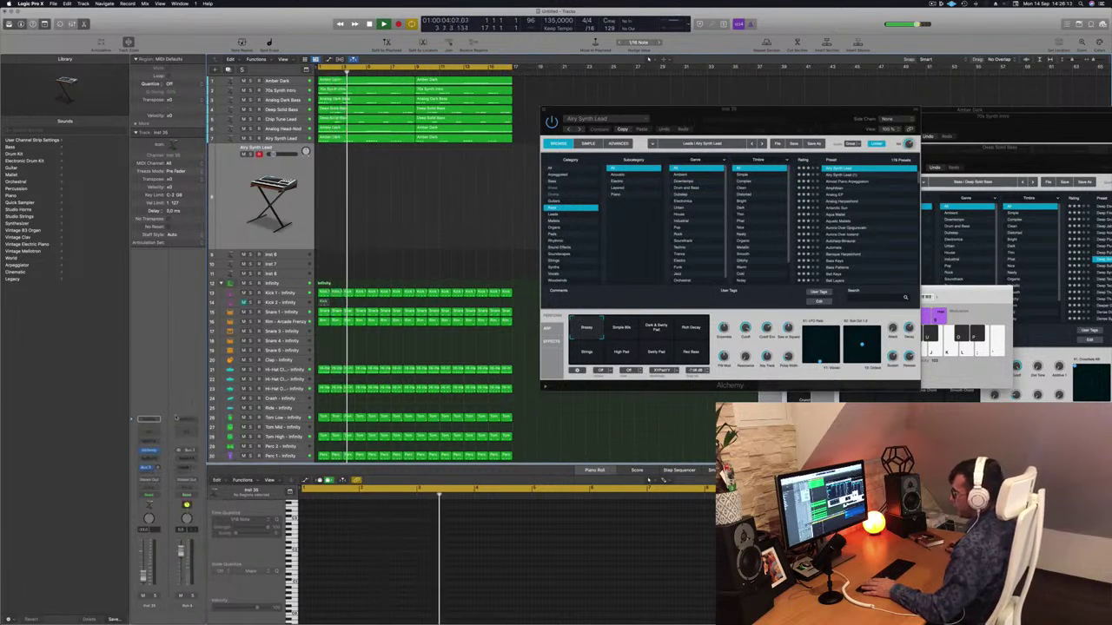
pyautogui.click(177, 460)
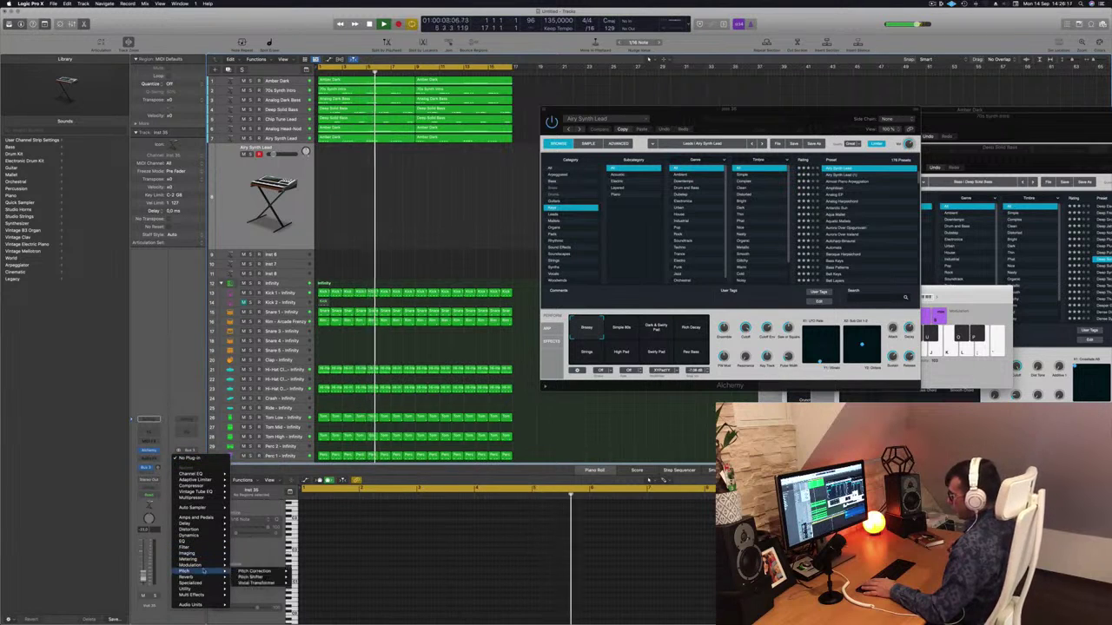
pyautogui.moveTo(201, 577)
pyautogui.moveTo(261, 589)
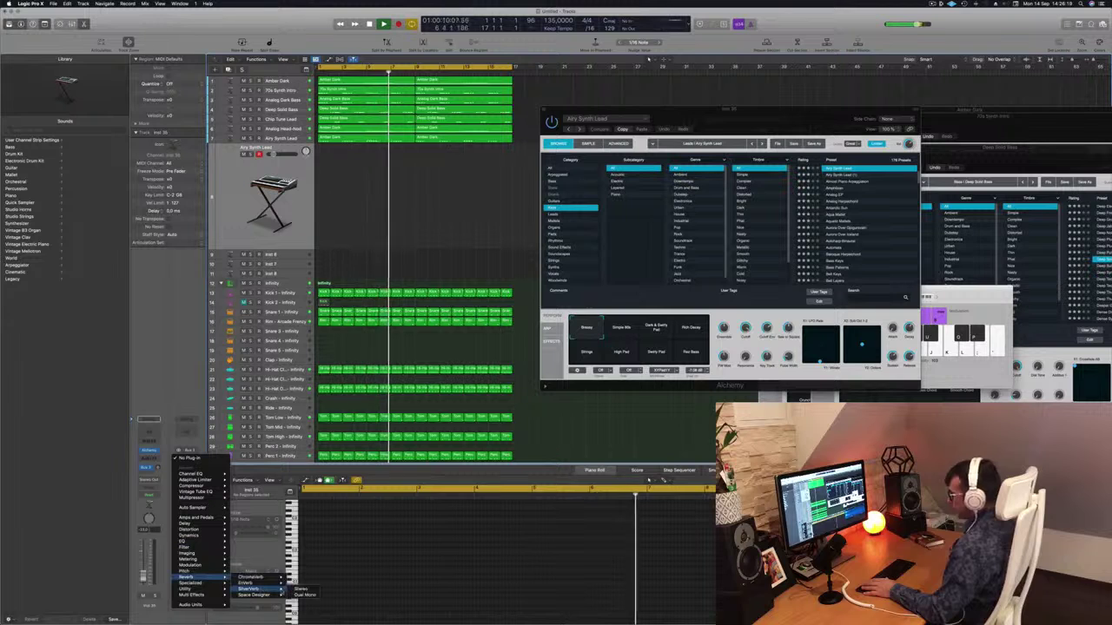
pyautogui.click(302, 589)
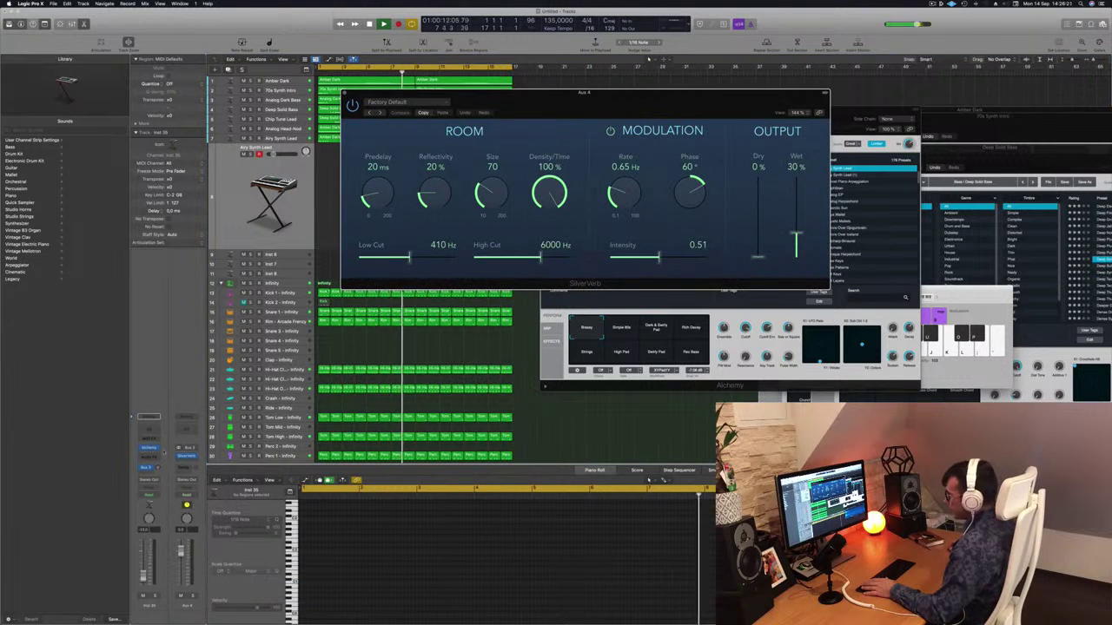
# Step: Load a SilverVerb preset with 92% reflectivity, size 162 and 100% wet output on the aux channel
pyautogui.click(178, 439)
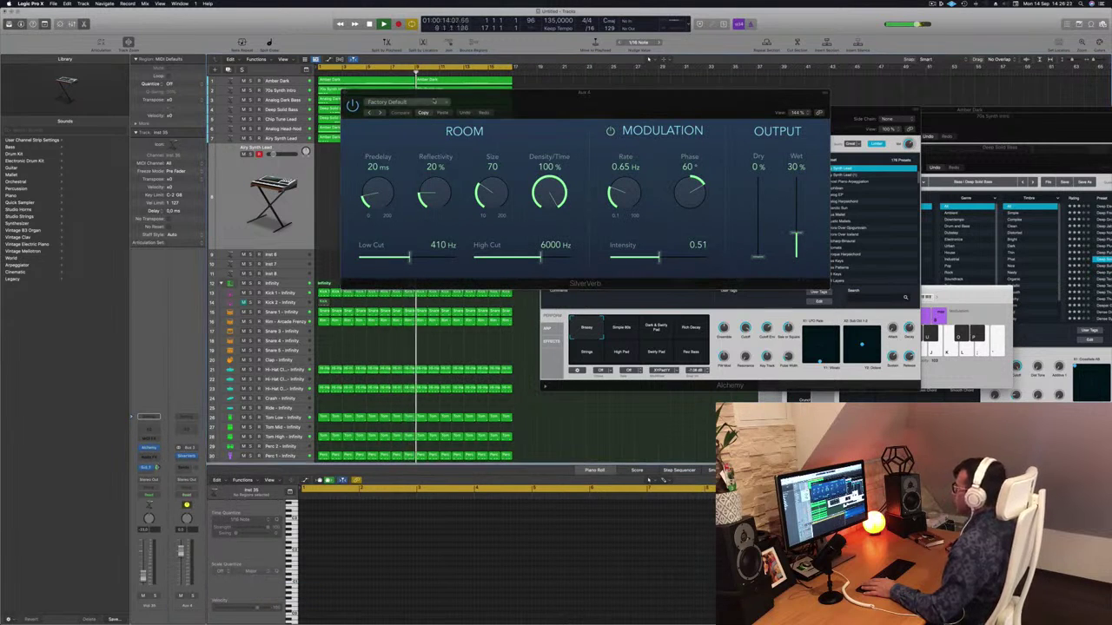
pyautogui.click(386, 102)
pyautogui.click(394, 231)
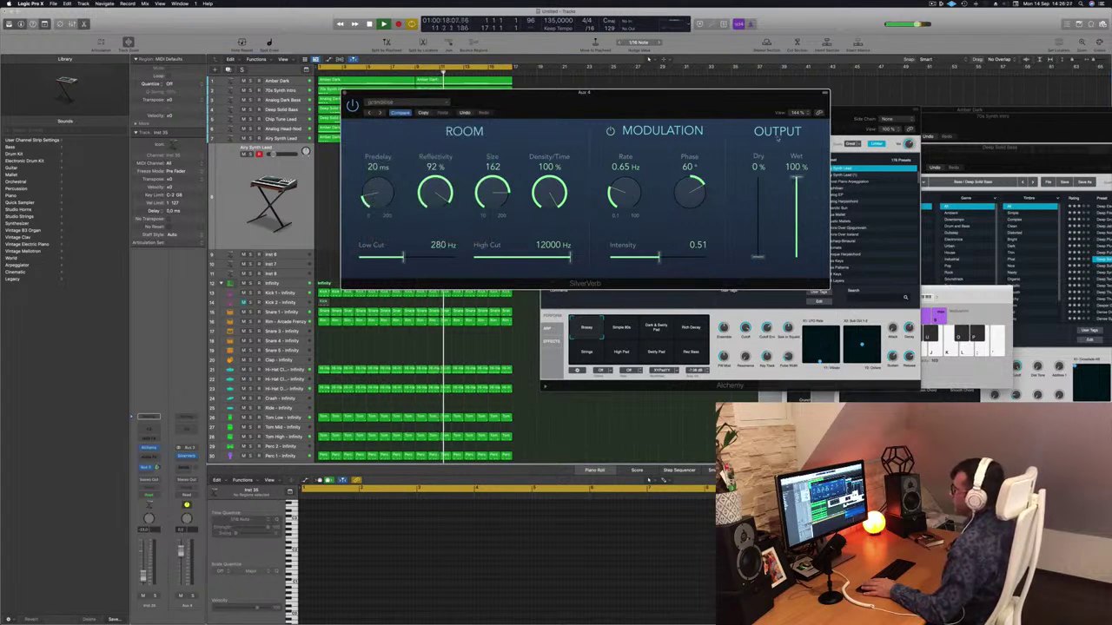
# Step: Start playback, open the Musical Typing keyboard at a higher octave and audition notes through the SilverVerb send
pyautogui.moveTo(547, 108); pyautogui.dragTo(569, 102)
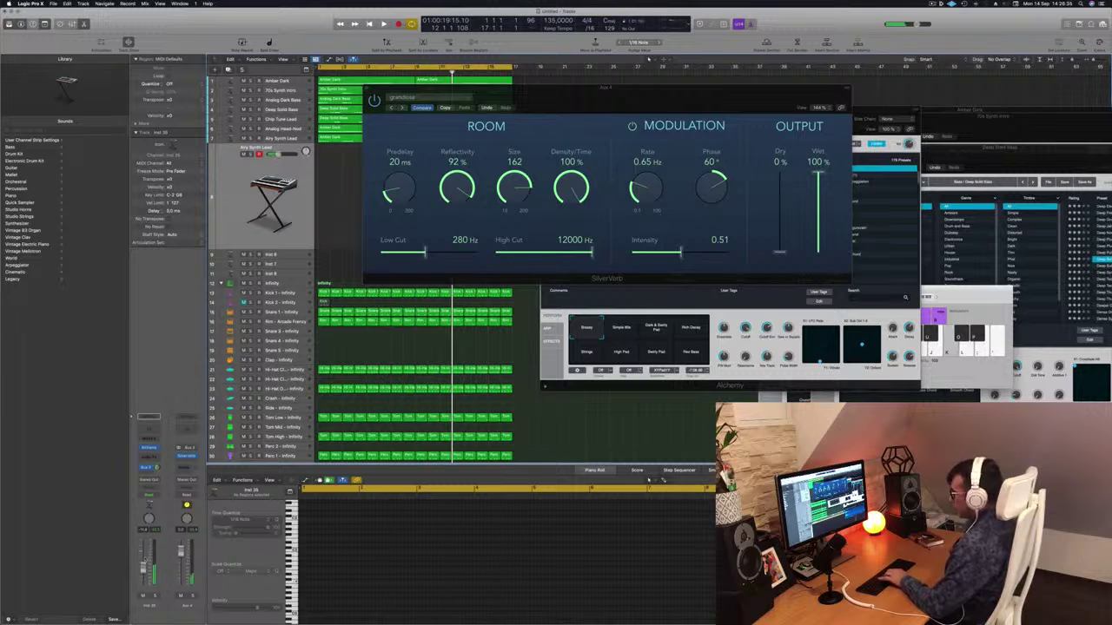
pyautogui.press('space')
pyautogui.moveTo(603, 90); pyautogui.dragTo(581, 92)
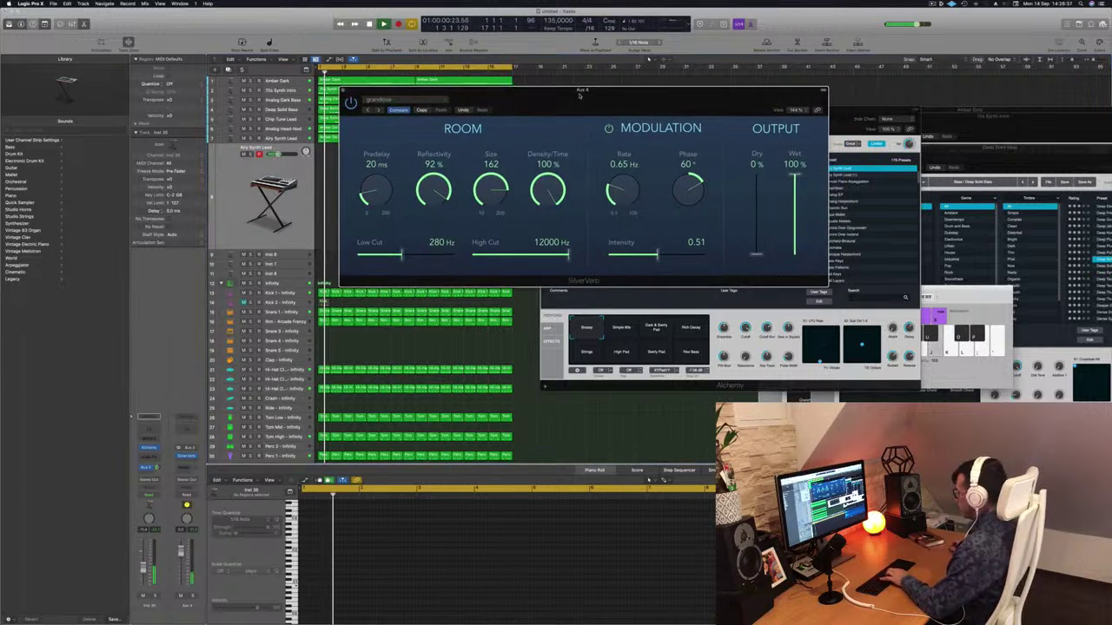
pyautogui.press('super+k')
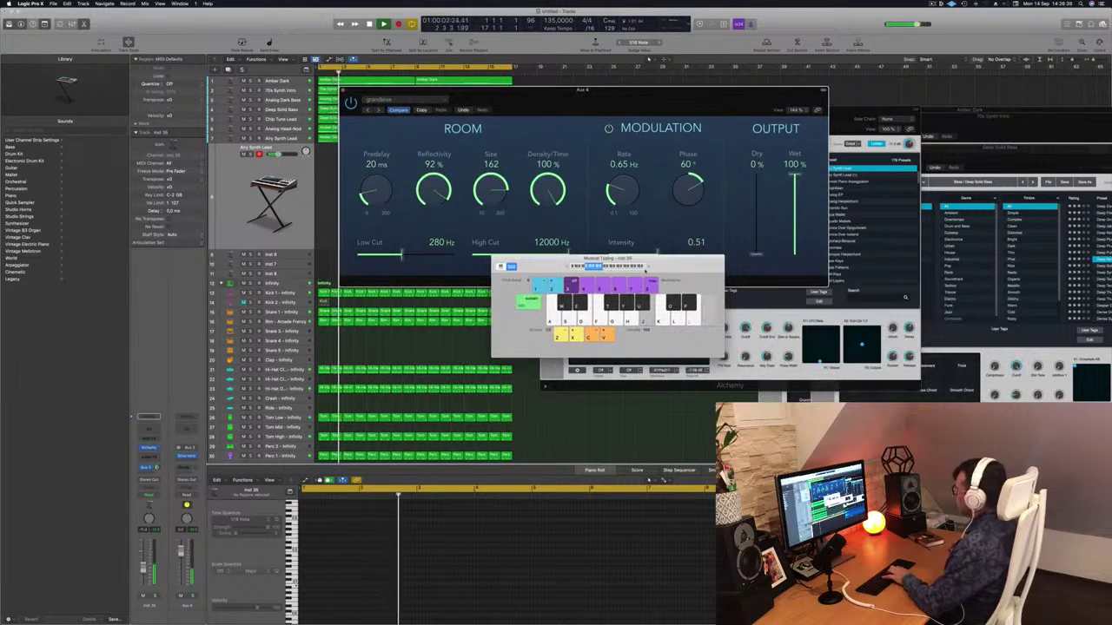
pyautogui.click(649, 268)
pyautogui.press("'")
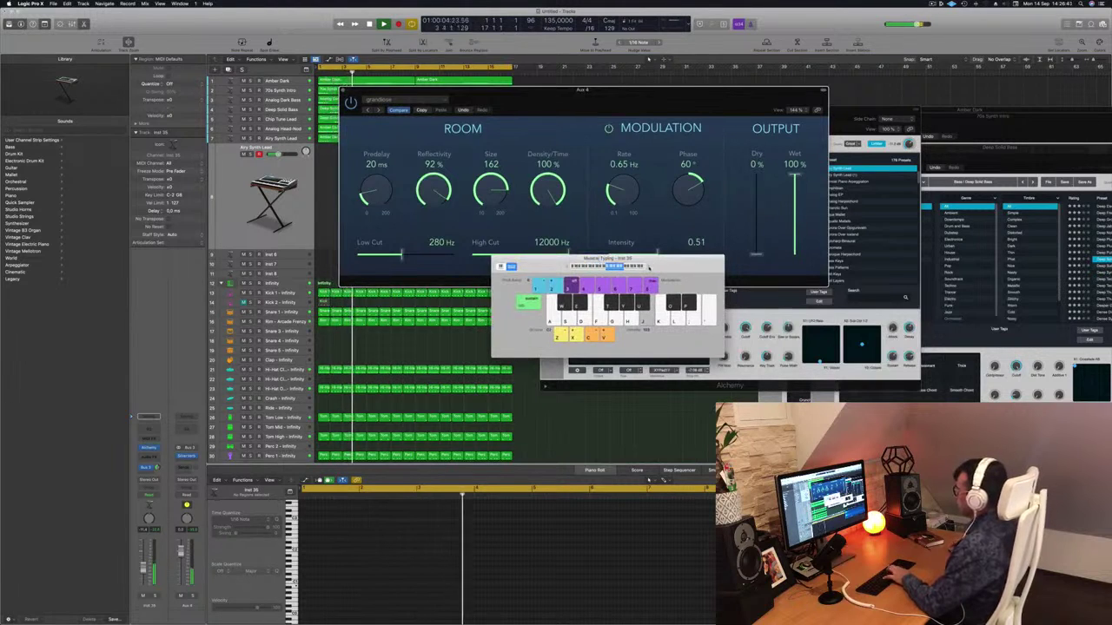
pyautogui.press(';')
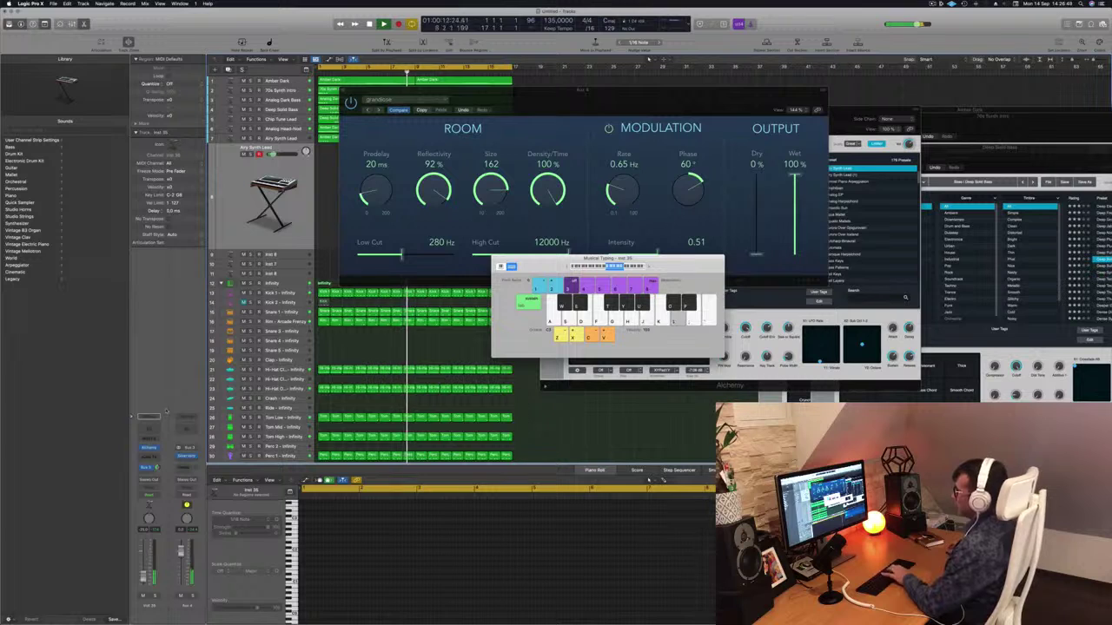
# Step: Bring the duplicated track's Alchemy window to the front, restart playback from the beginning and move the window up
pyautogui.click(148, 449)
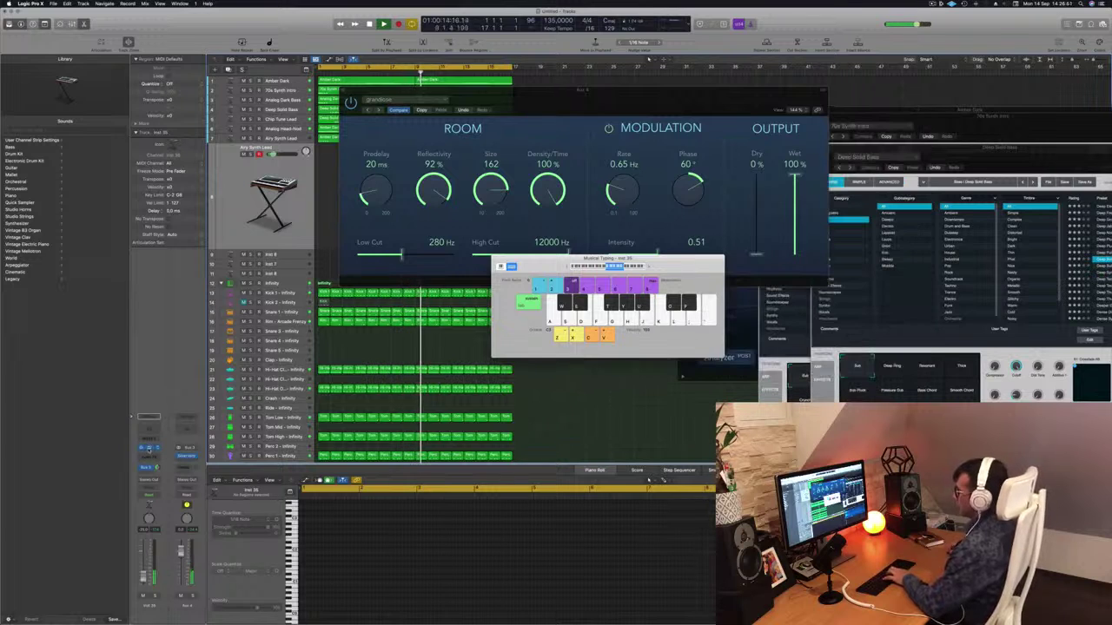
pyautogui.click(149, 448)
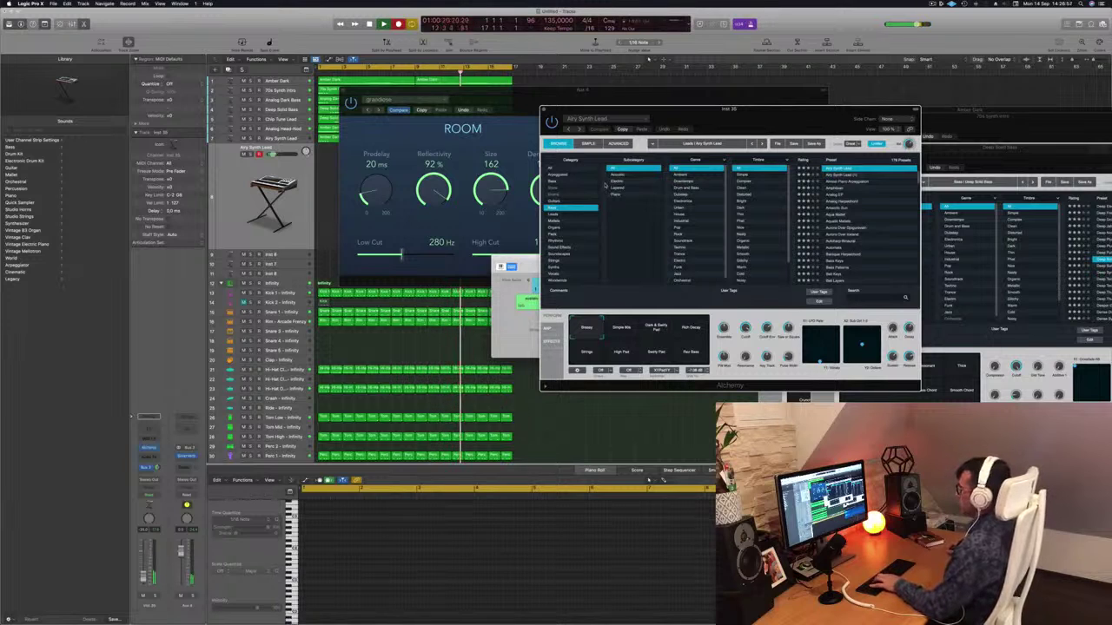
pyautogui.press('space')
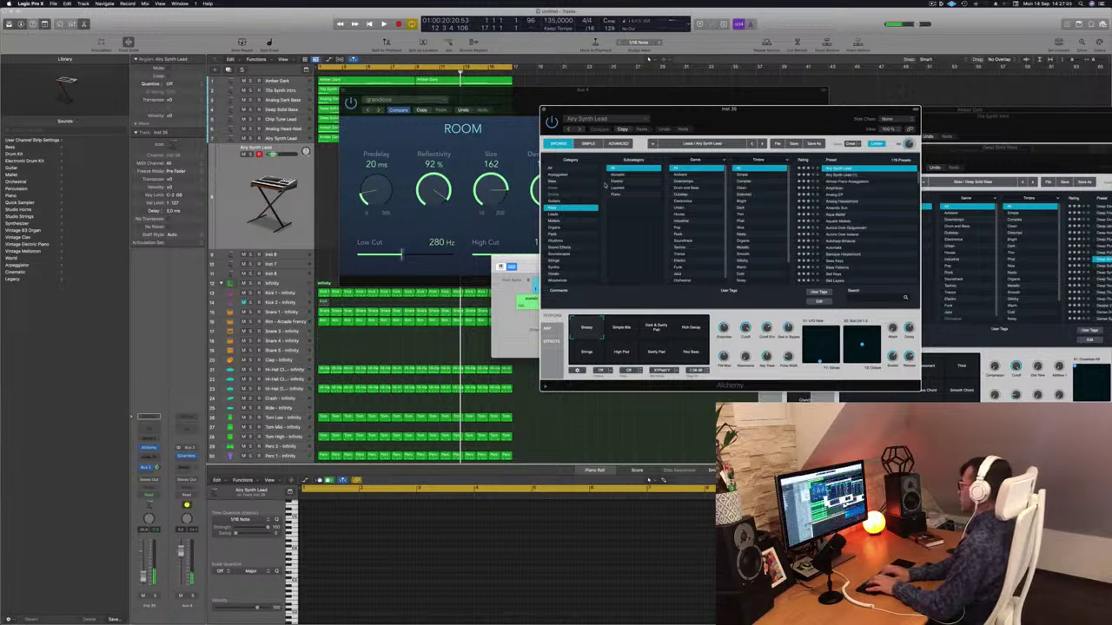
pyautogui.press('Return')
pyautogui.press('space')
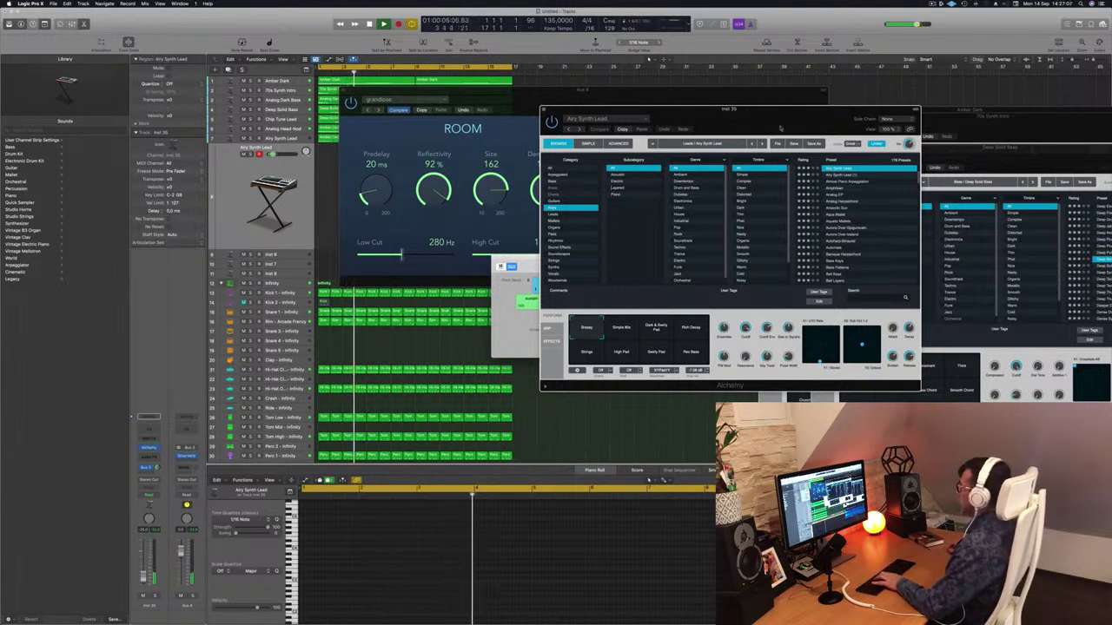
pyautogui.moveTo(595, 168); pyautogui.dragTo(635, 146)
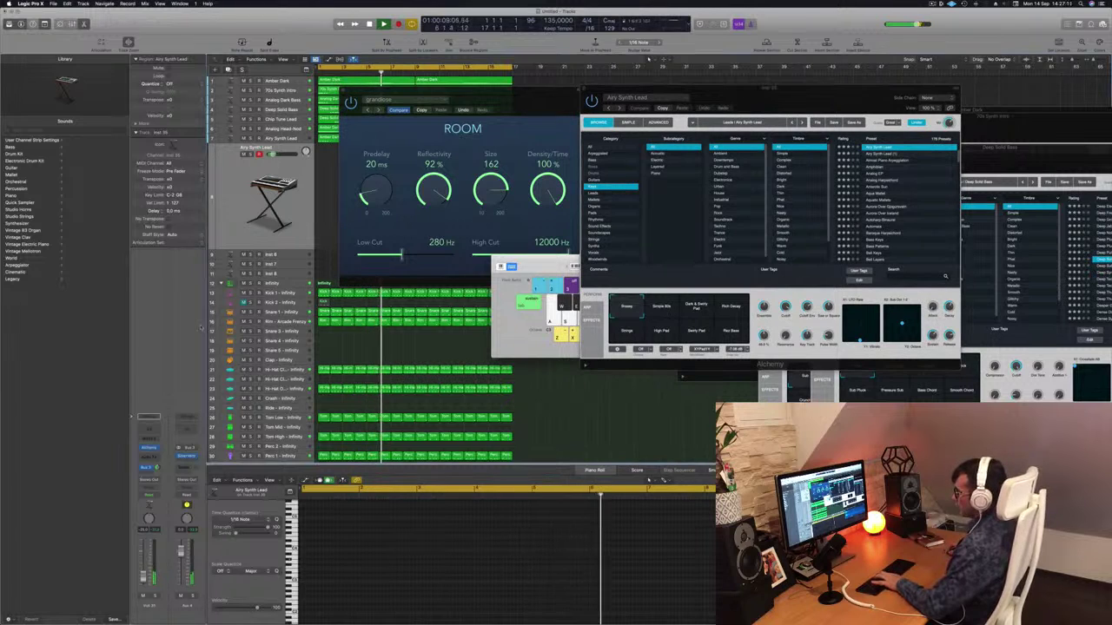
# Step: Reopen Alchemy and arrange the Musical Typing, SilverVerb and Alchemy windows clear of the track regions
pyautogui.click(149, 448)
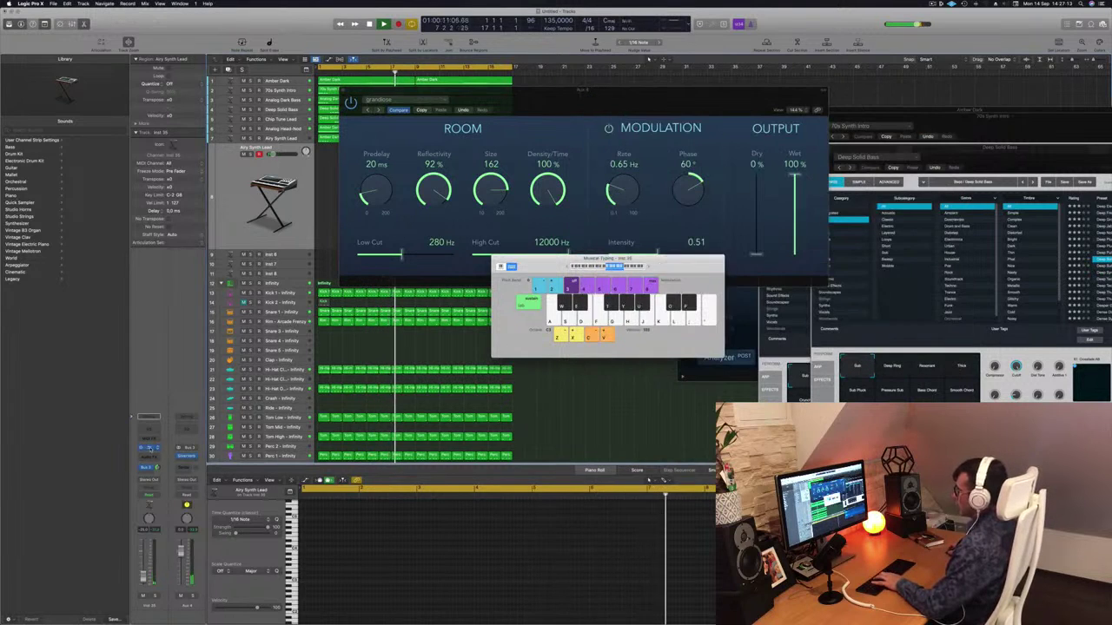
pyautogui.click(149, 448)
pyautogui.click(150, 449)
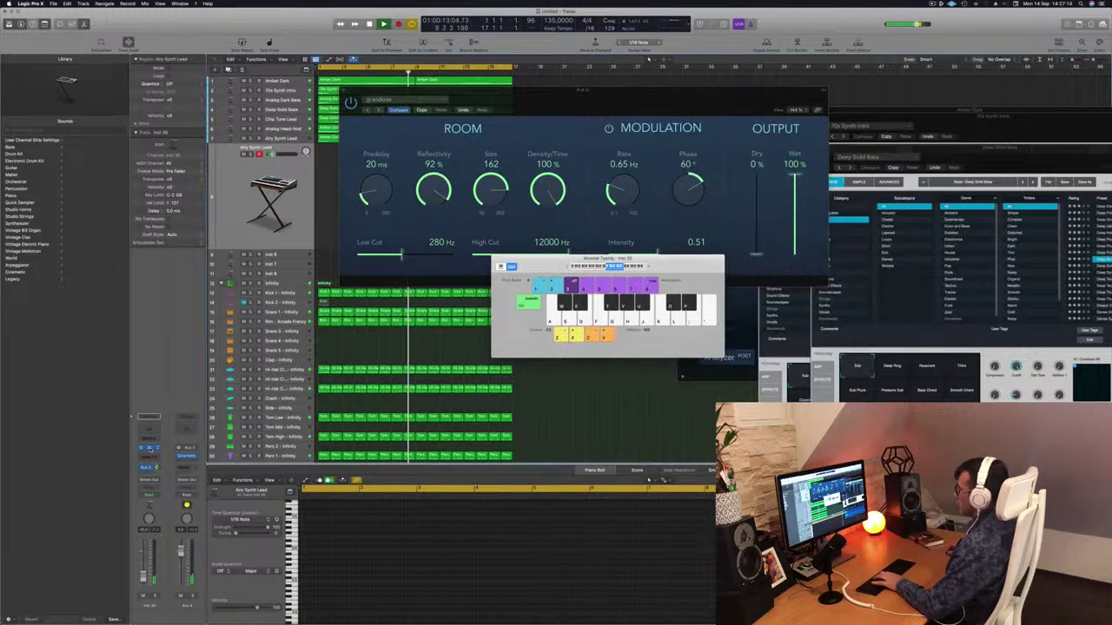
pyautogui.click(149, 449)
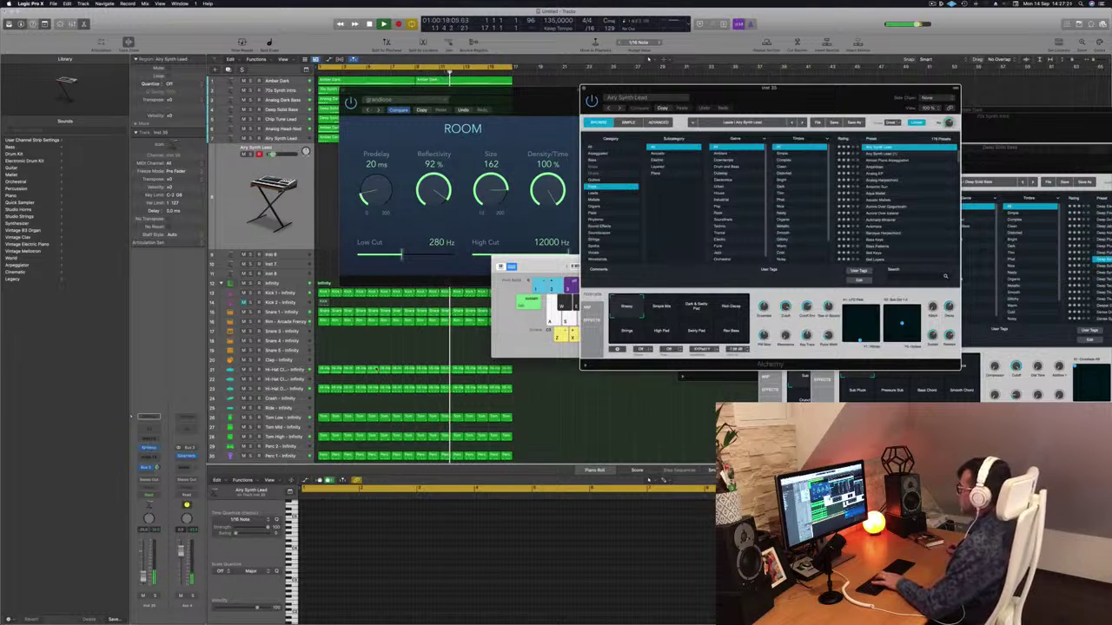
pyautogui.moveTo(551, 265); pyautogui.dragTo(379, 262)
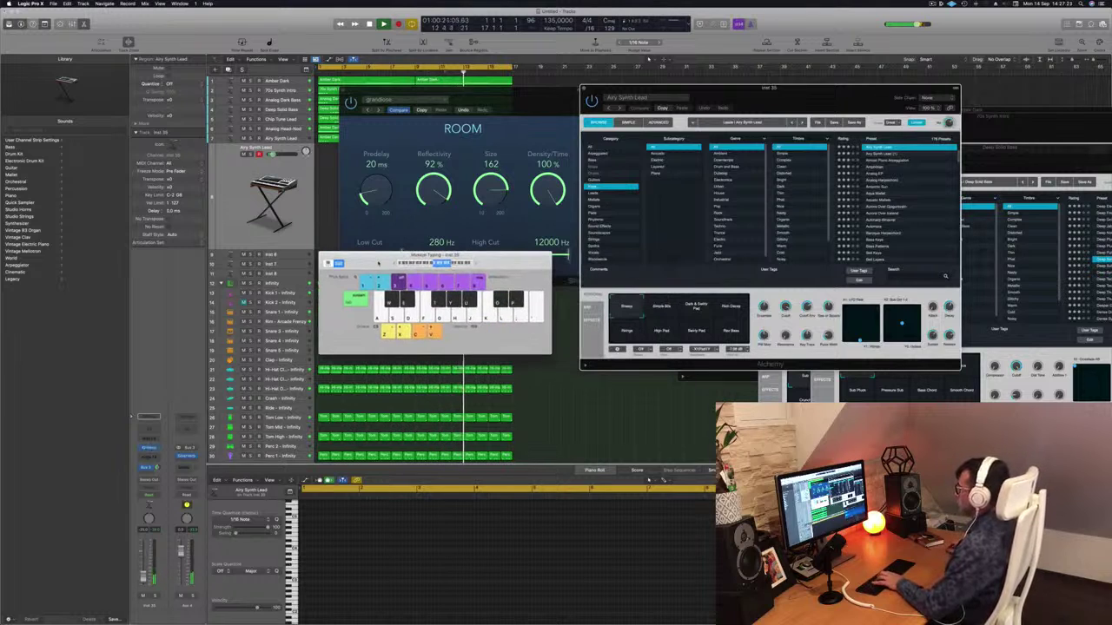
pyautogui.moveTo(529, 96); pyautogui.dragTo(937, 222)
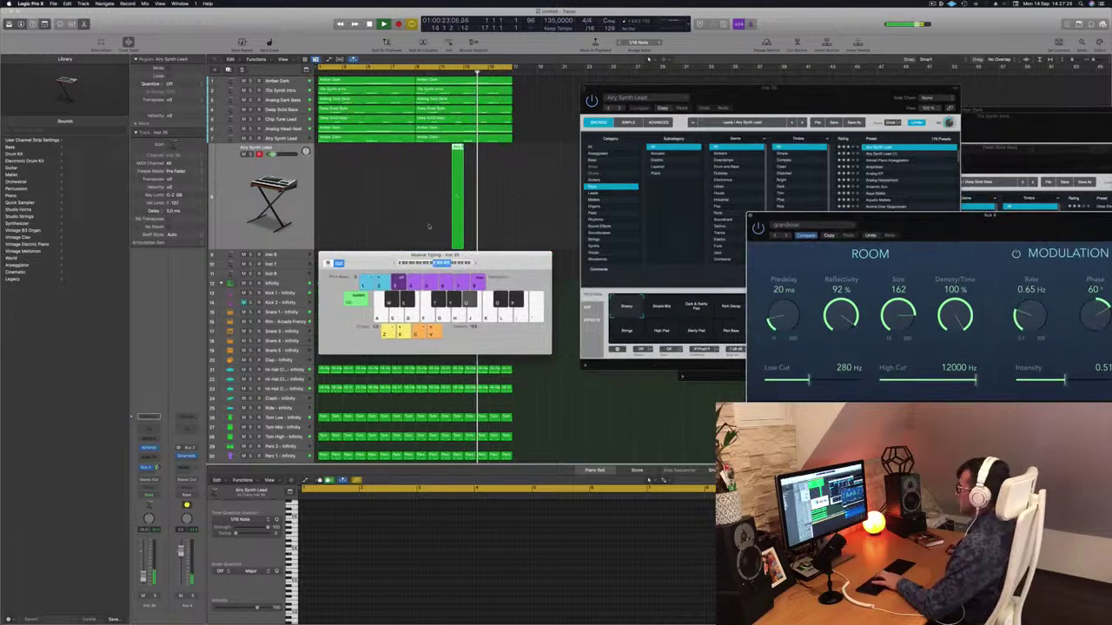
pyautogui.moveTo(804, 97); pyautogui.dragTo(718, 96)
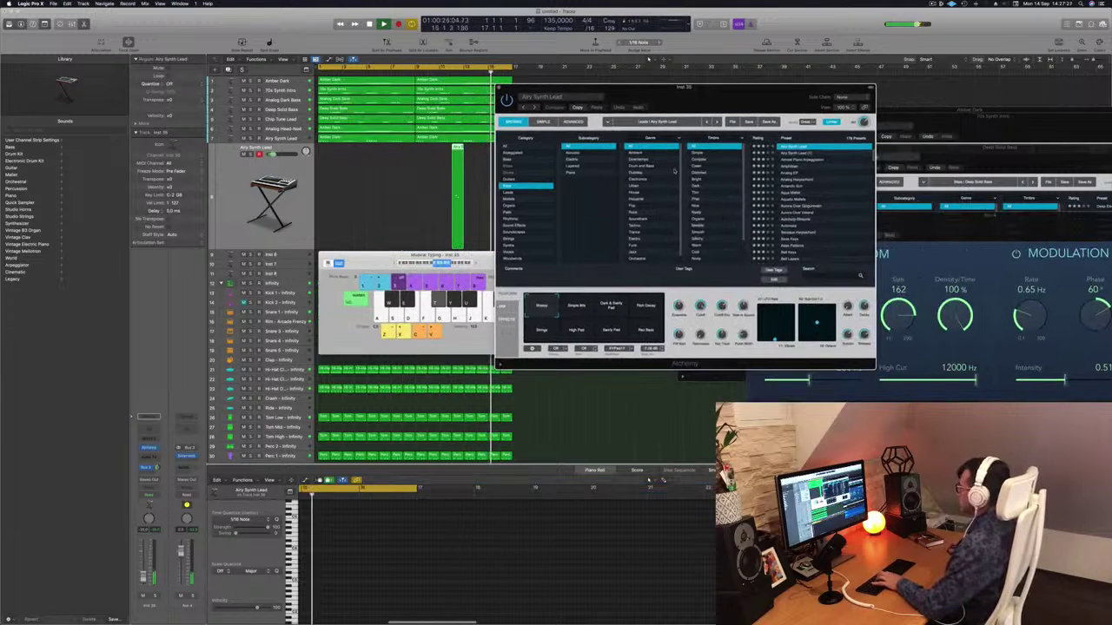
# Step: Try notes on Musical Typing and switch the Airy Synth Lead preset in Alchemy to its Rich Decay snapshot
pyautogui.click(372, 262)
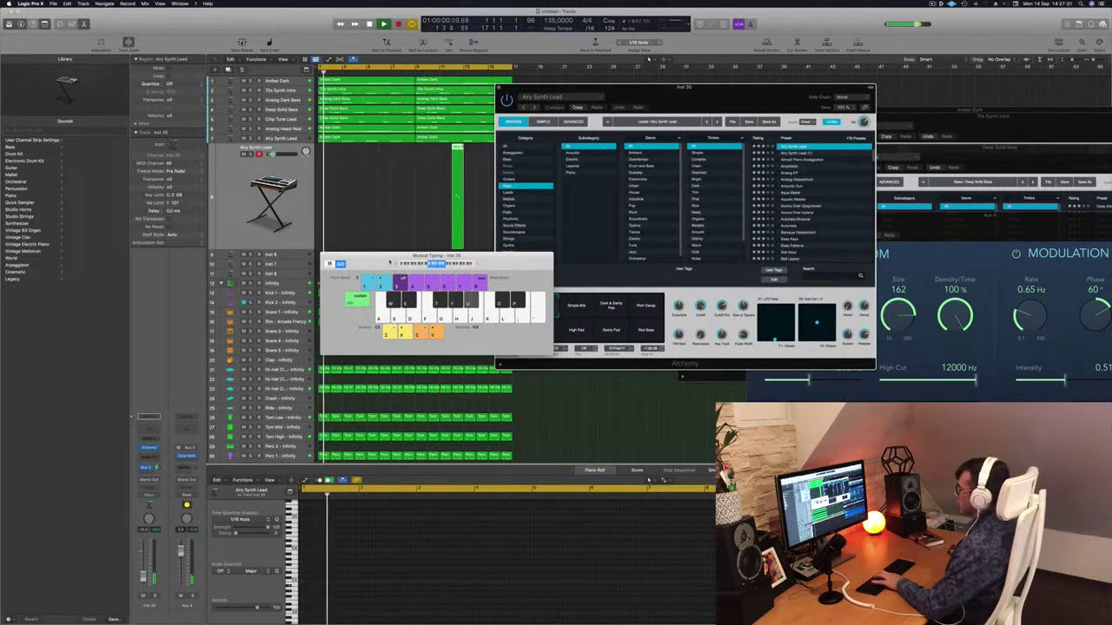
pyautogui.press('y')
pyautogui.press('u')
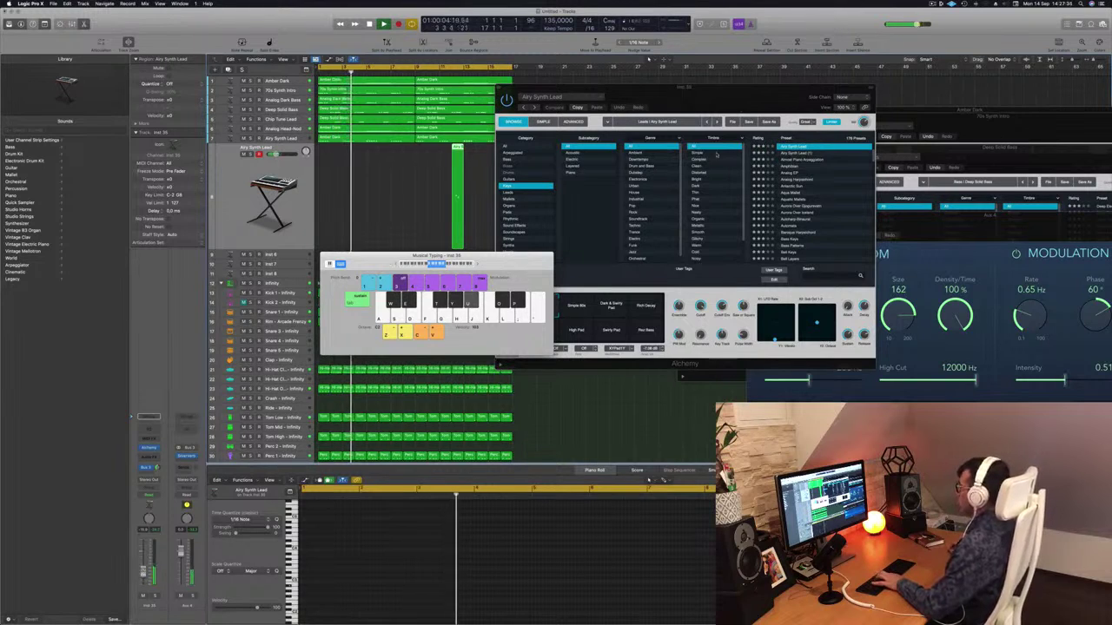
pyautogui.moveTo(606, 292); pyautogui.dragTo(633, 277)
pyautogui.click(605, 293)
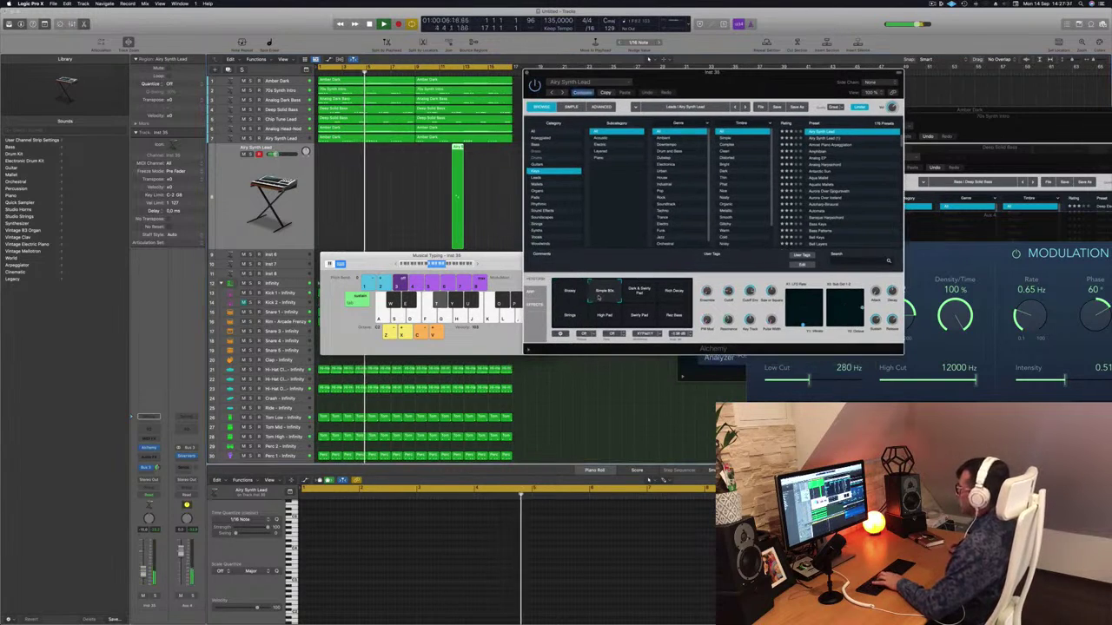
pyautogui.click(638, 295)
pyautogui.click(674, 294)
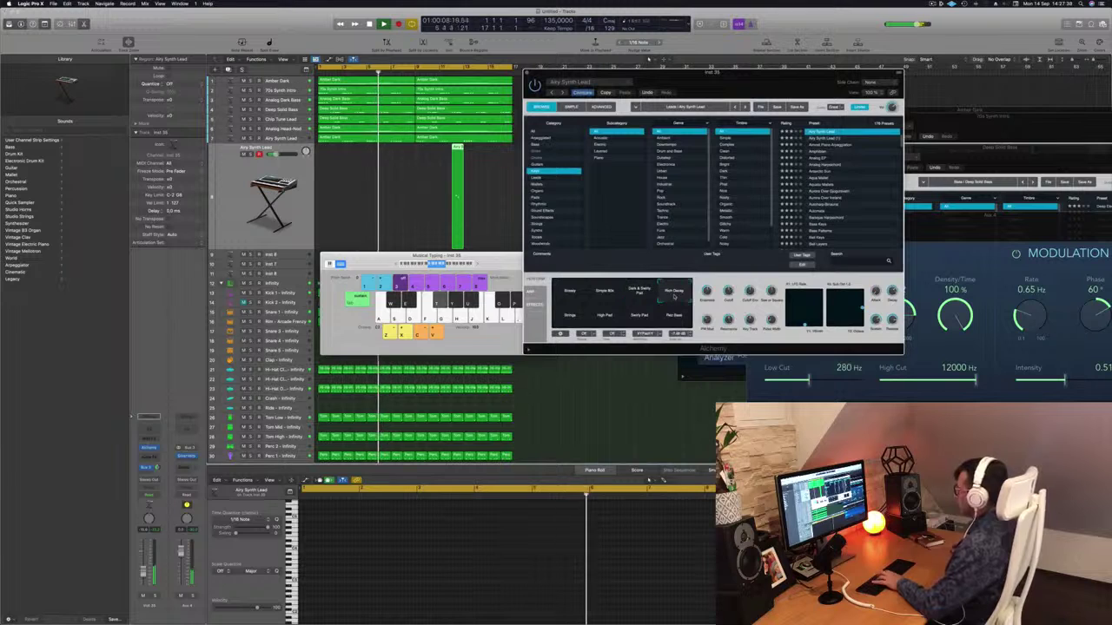
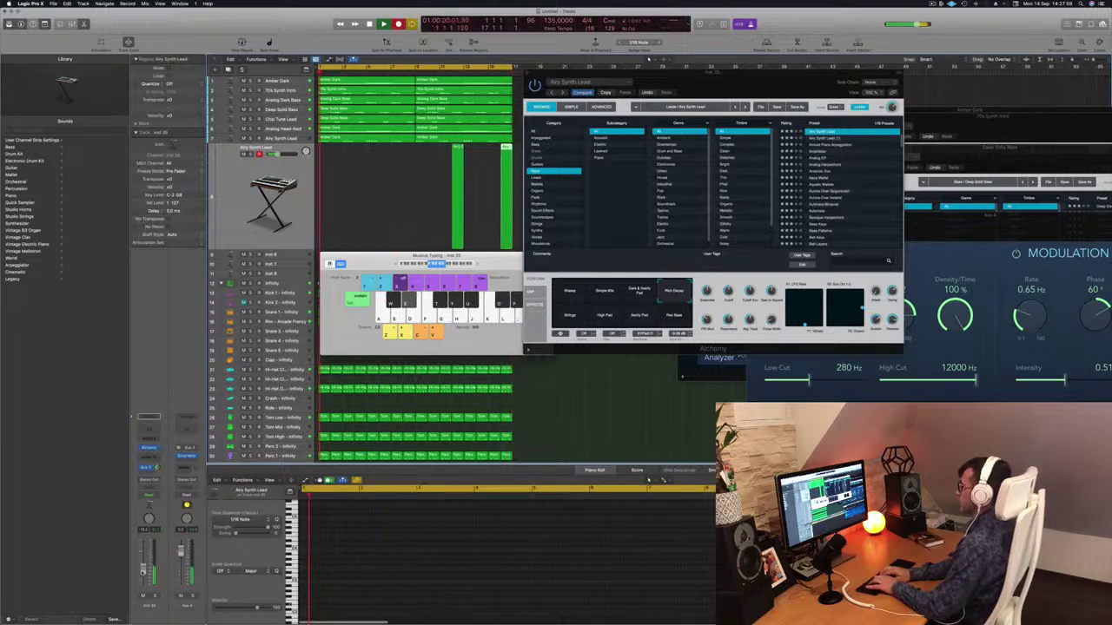
# Step: Record a repeating melody of about 12 bars from bar 1 onto the duplicated Airy Synth Lead track
pyautogui.press('e')
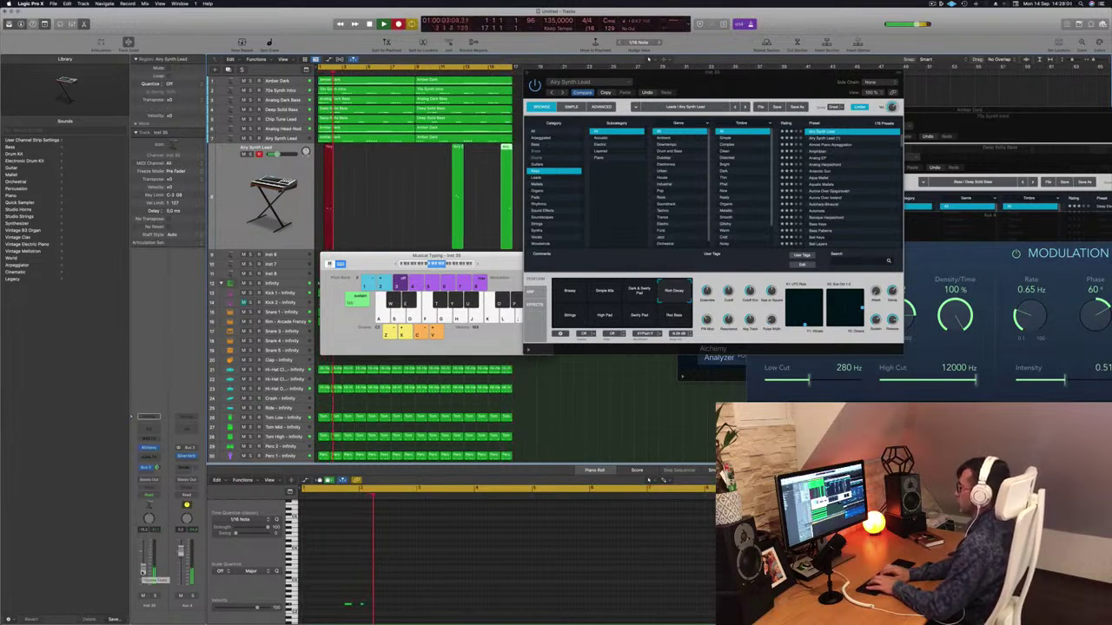
pyautogui.press('i')
pyautogui.press('u')
pyautogui.press('y')
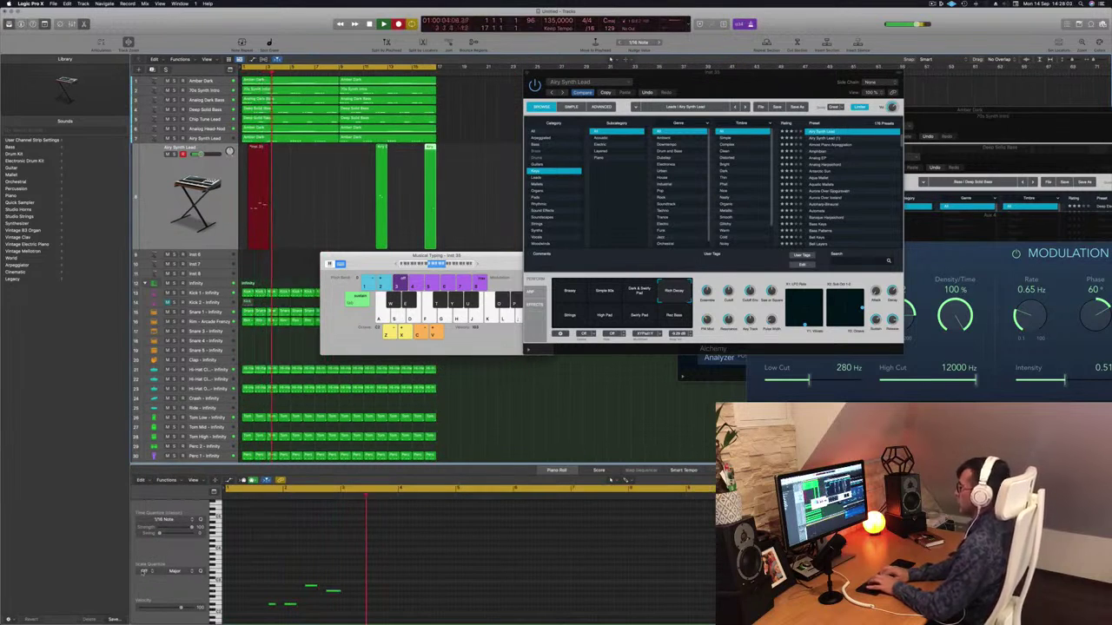
pyautogui.press('e')
pyautogui.press('e')
pyautogui.press('u')
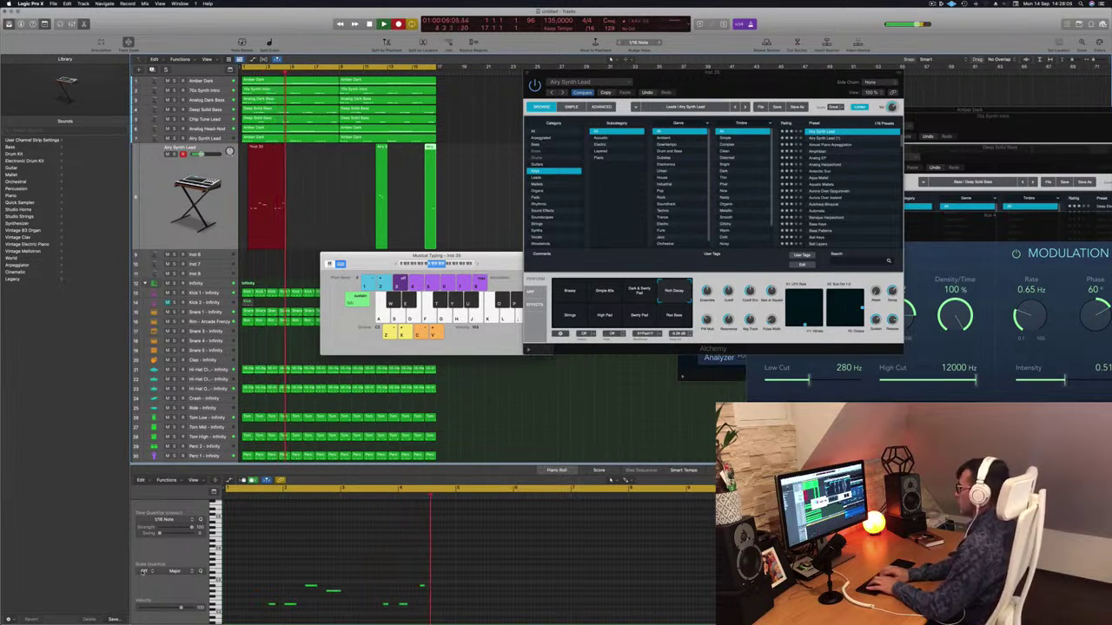
pyautogui.press('y')
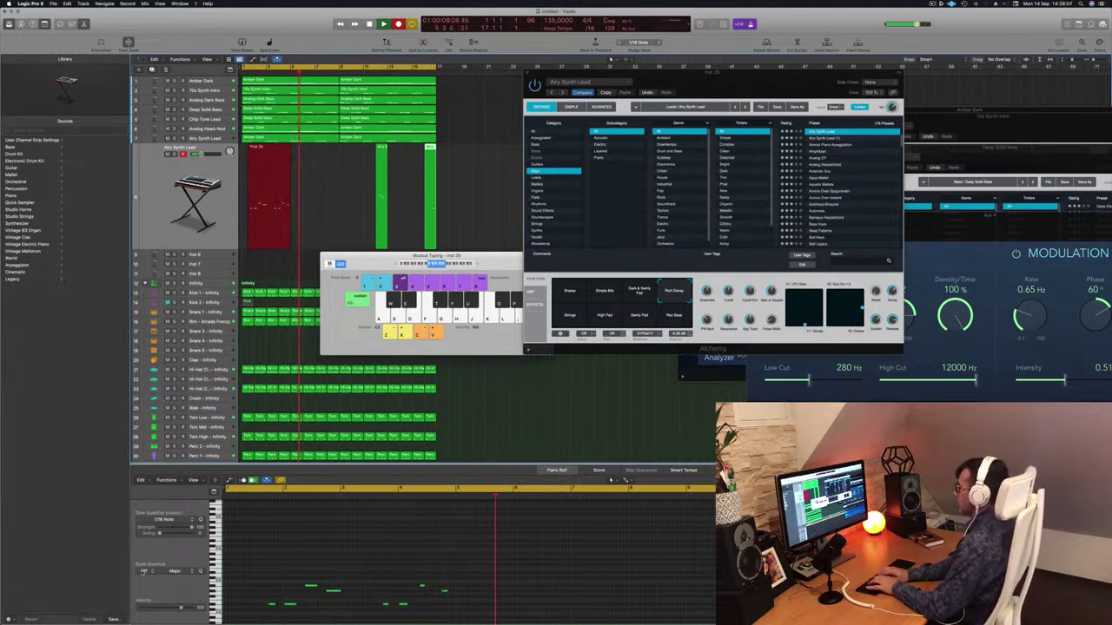
pyautogui.press('e')
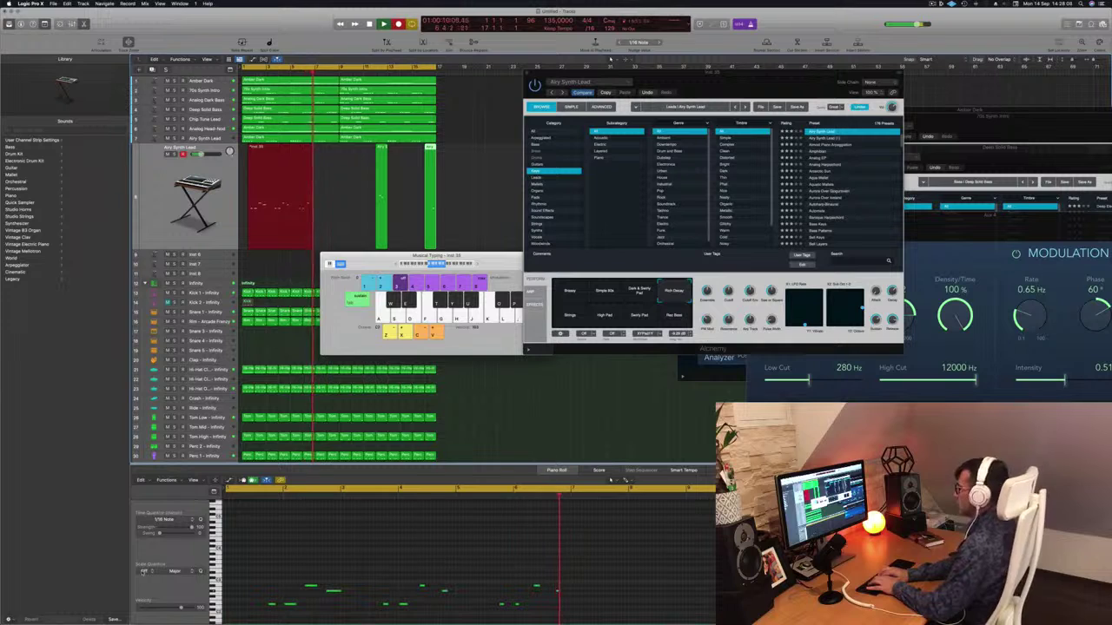
pyautogui.press('t')
pyautogui.press('y')
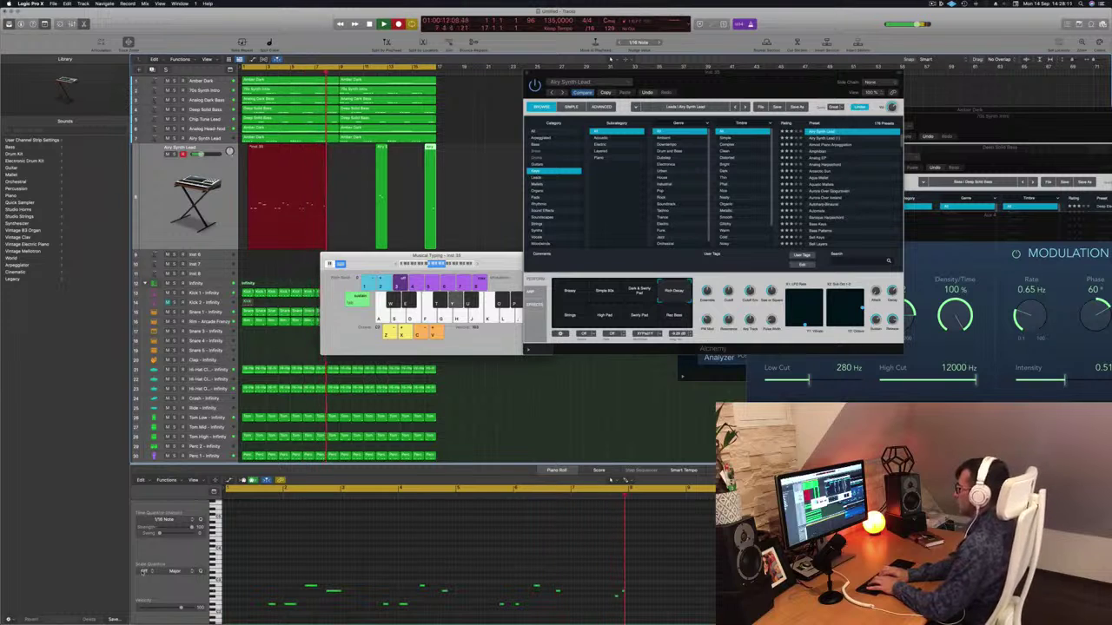
pyautogui.press('u')
pyautogui.press('e')
pyautogui.press('t')
pyautogui.press('y')
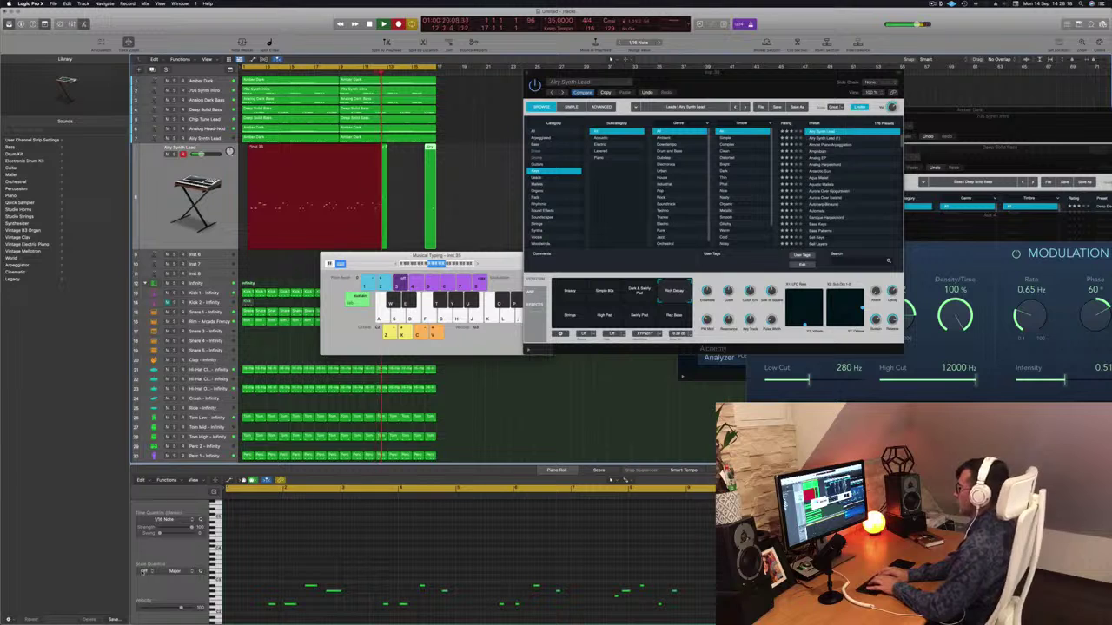
pyautogui.press('space')
# Step: Play back the recorded melody and select all of its notes in the Piano Roll
pyautogui.press('space')
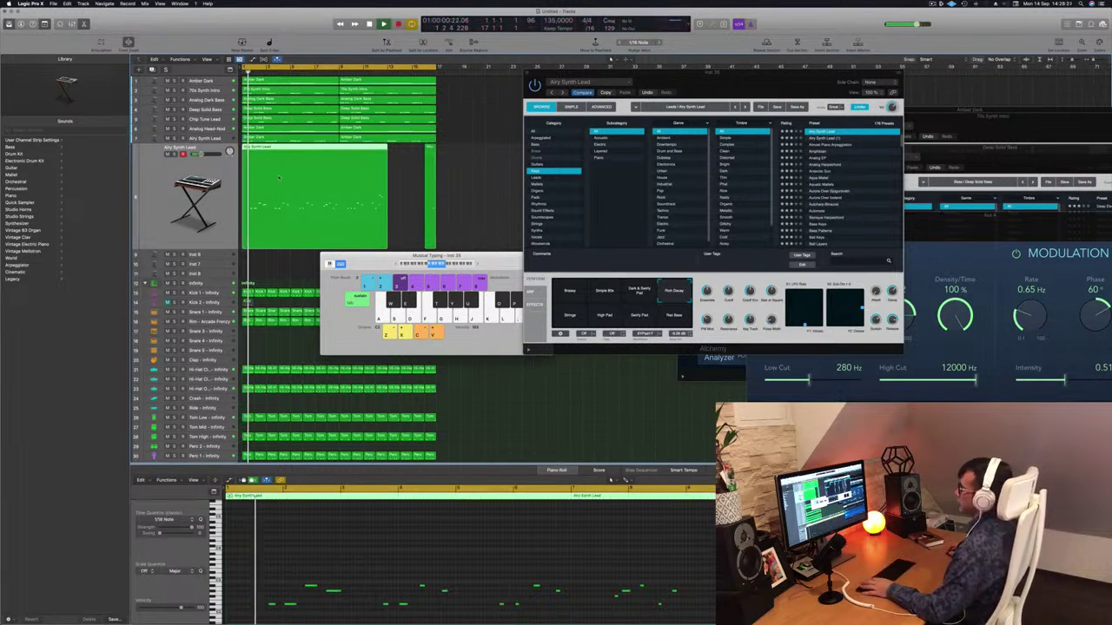
pyautogui.click(414, 551)
pyautogui.press('super+a')
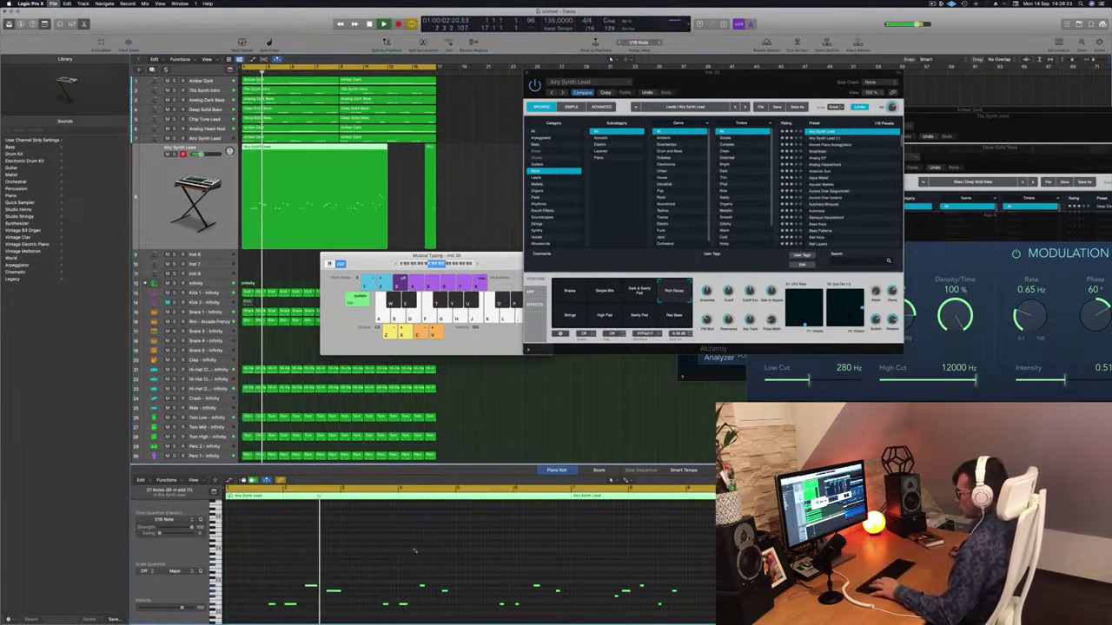
# Step: Save the untitled project as a package in the Logic folder
pyautogui.press('super+9')
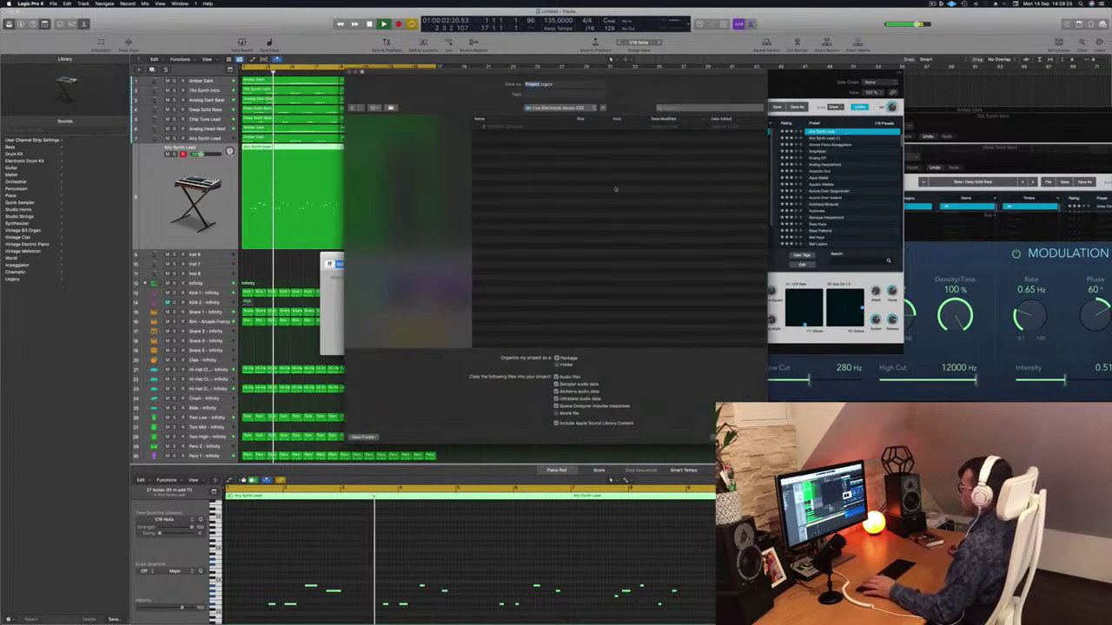
pyautogui.click(588, 108)
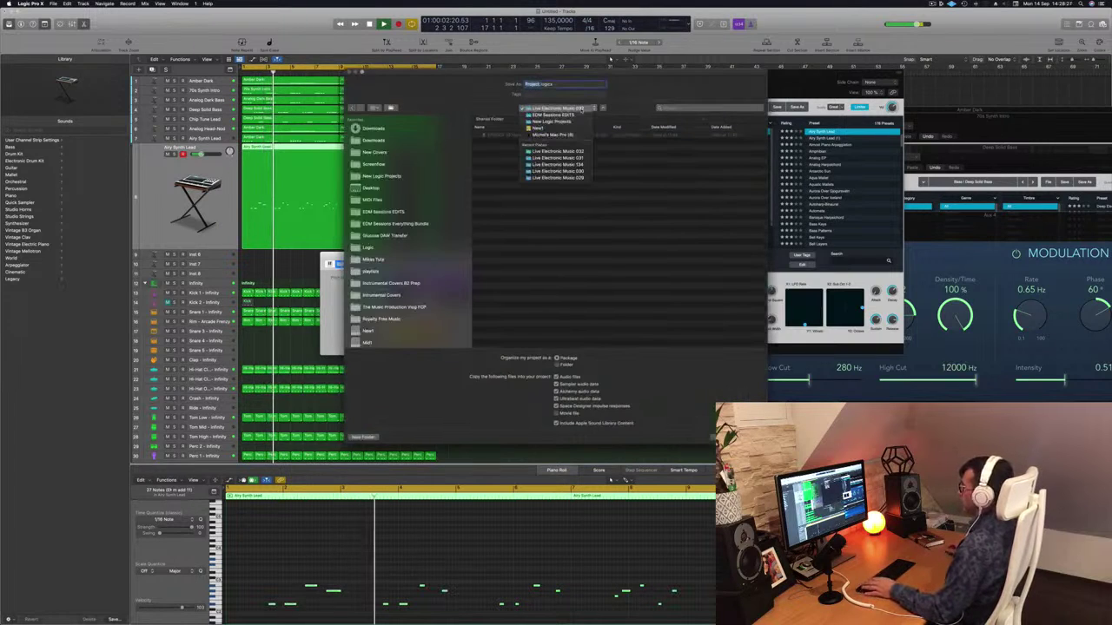
pyautogui.click(426, 187)
pyautogui.click(368, 249)
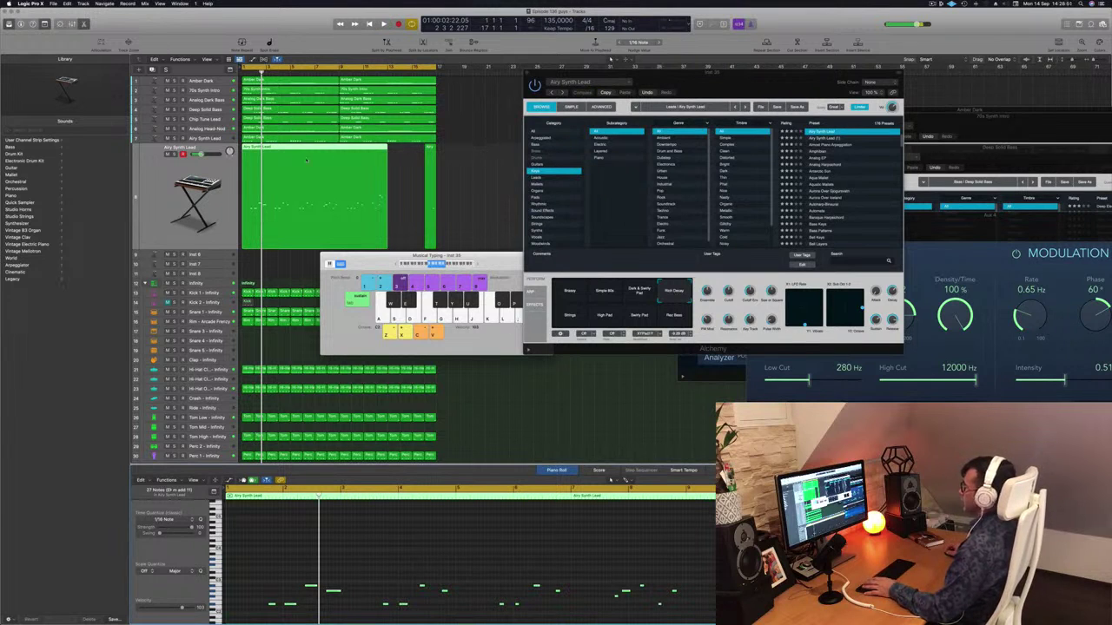
# Step: Replay the loop from the start and select every region in the arrangement
pyautogui.click(480, 169)
pyautogui.press('space')
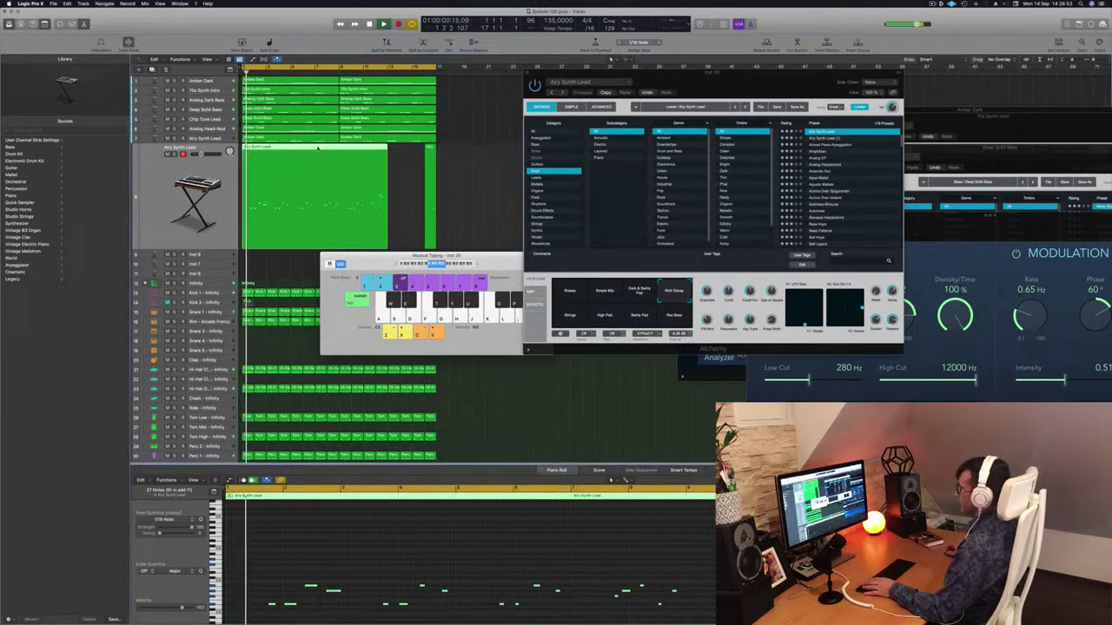
pyautogui.press('super+a')
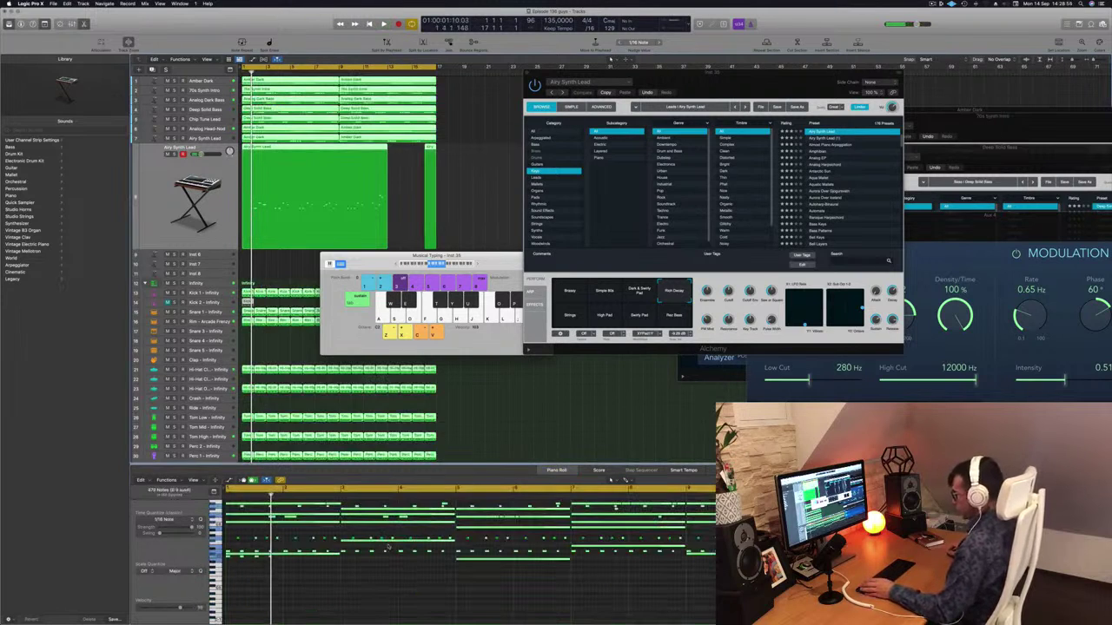
# Step: Select the recorded Airy Synth Lead region and play its melody back from the start, following the notes in the Piano Roll
pyautogui.click(534, 470)
pyautogui.click(403, 179)
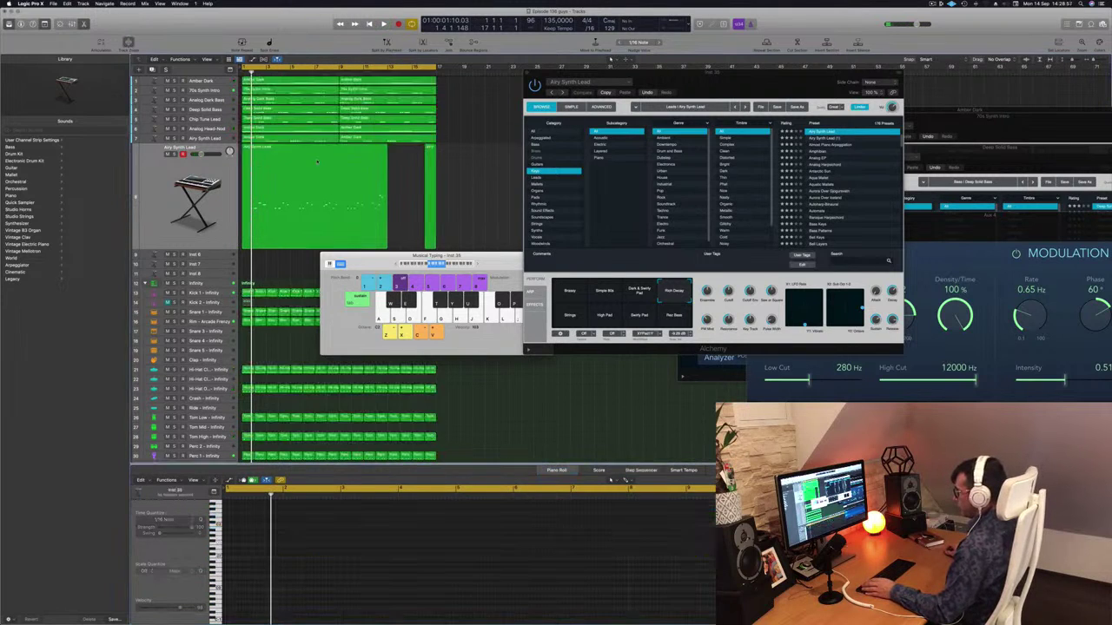
pyautogui.click(358, 187)
pyautogui.click(328, 563)
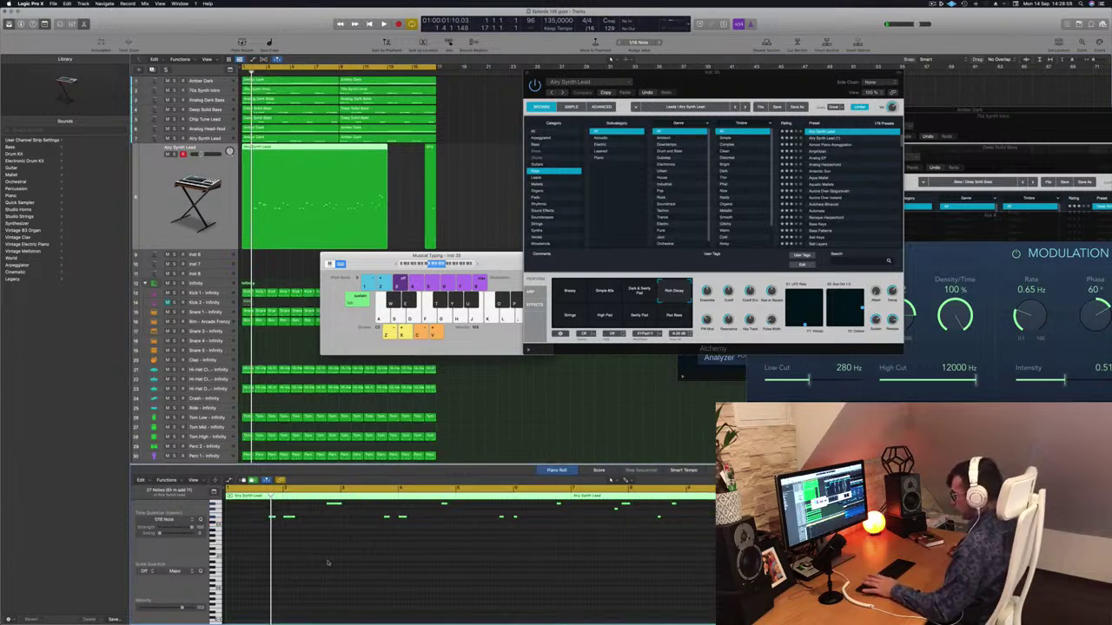
pyautogui.press('space')
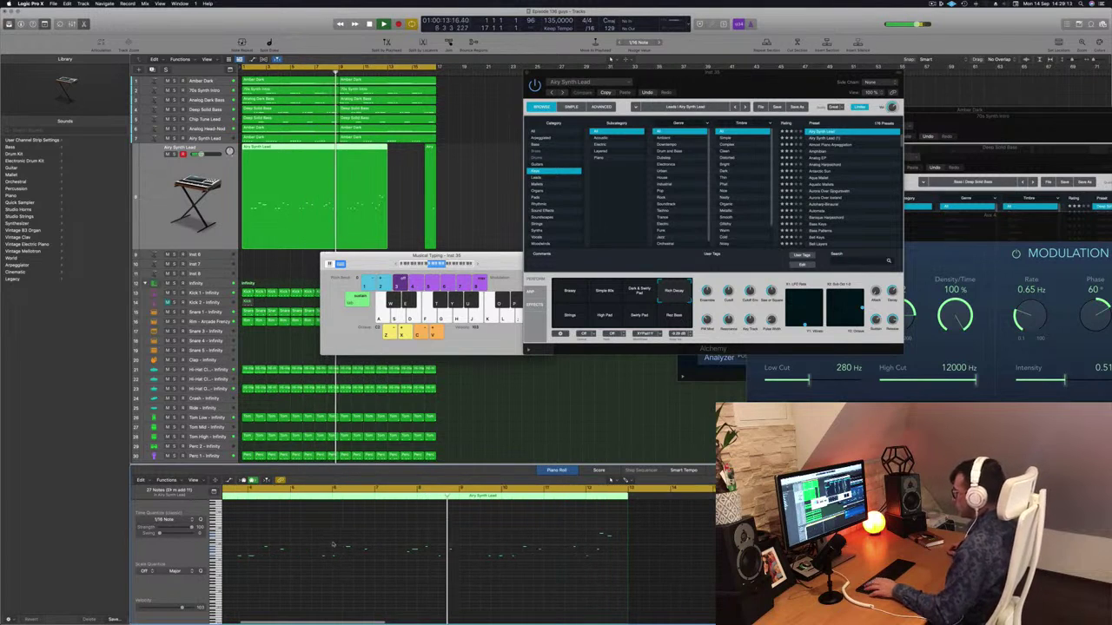
pyautogui.press('Return')
pyautogui.scroll(3, 324, 550)
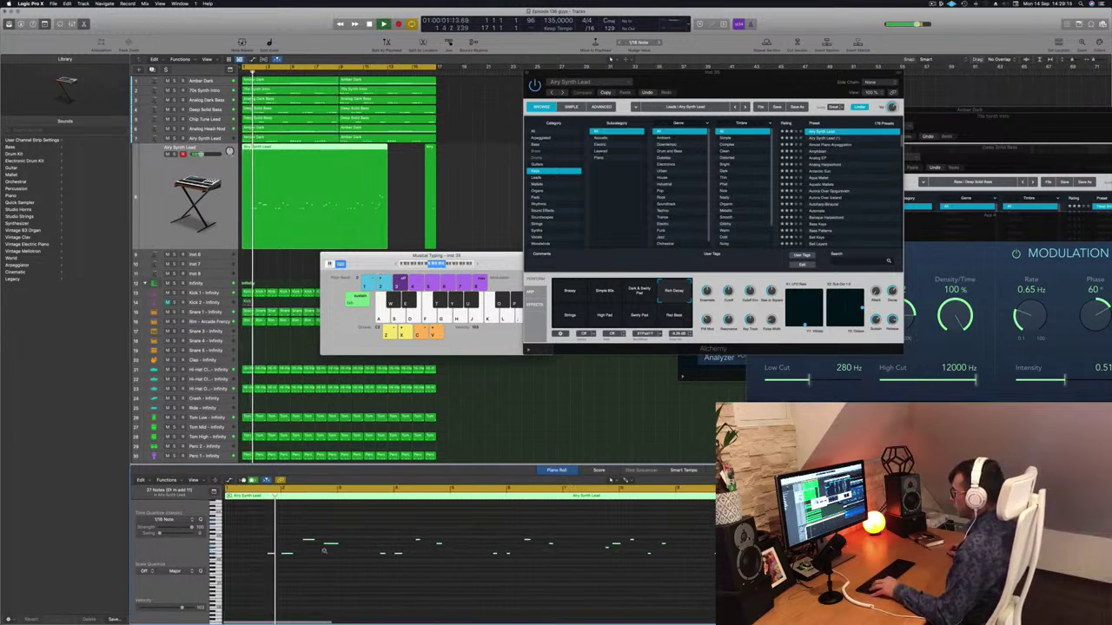
pyautogui.scroll(2, 330, 552)
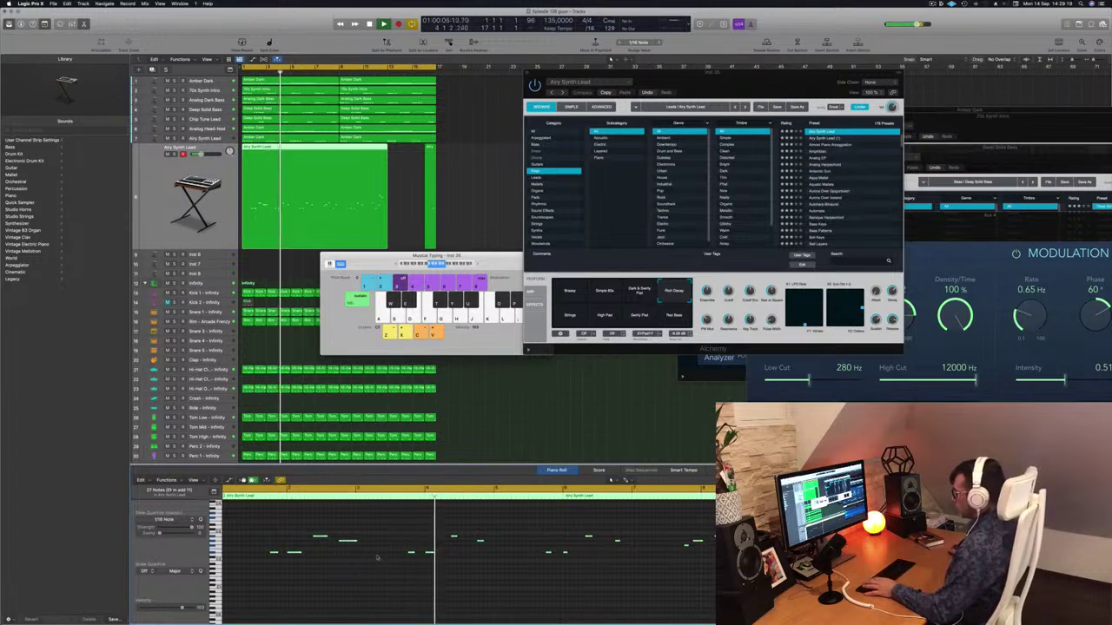
pyautogui.press('Return')
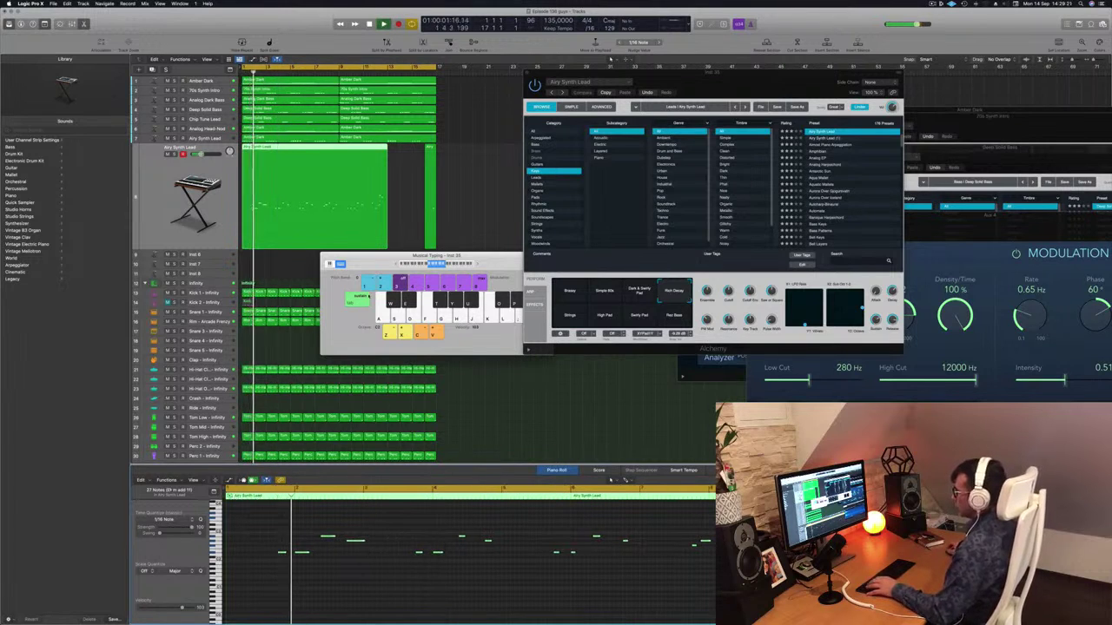
pyautogui.press('Return')
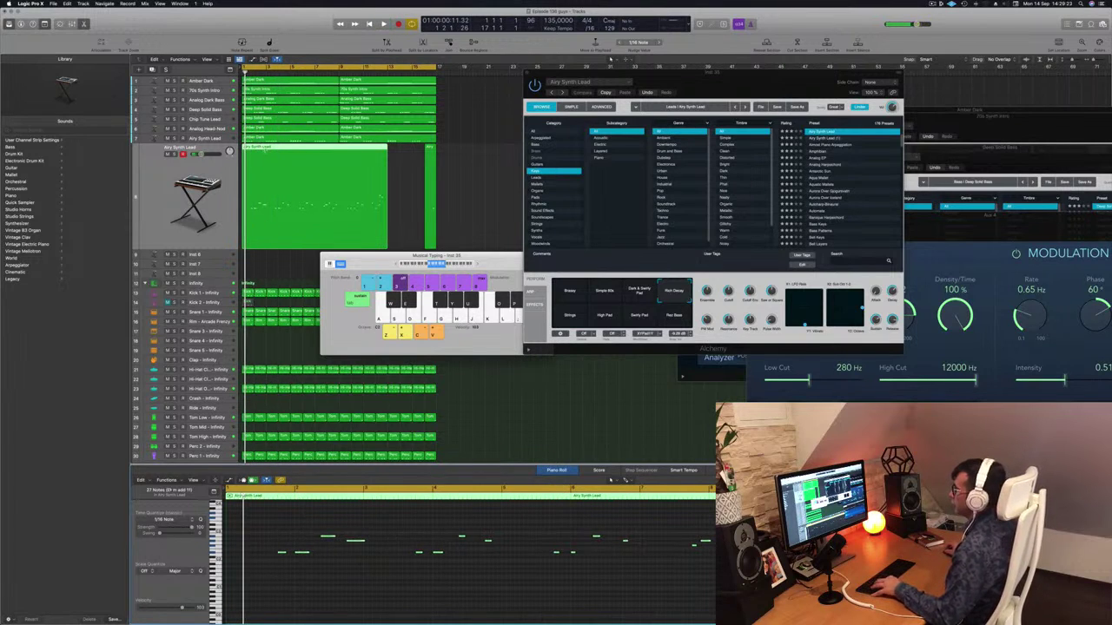
# Step: Split the Airy Synth Lead region at bar 3, splitting overlapping notes too, and delete all of the melody after that point
pyautogui.doubleClick(266, 151)
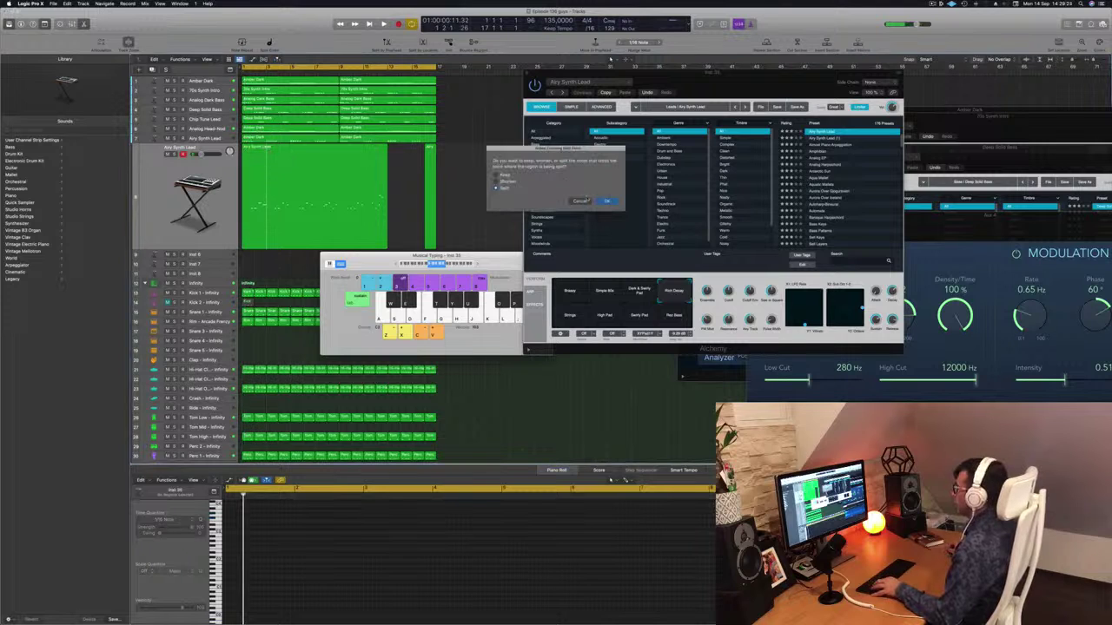
pyautogui.click(602, 200)
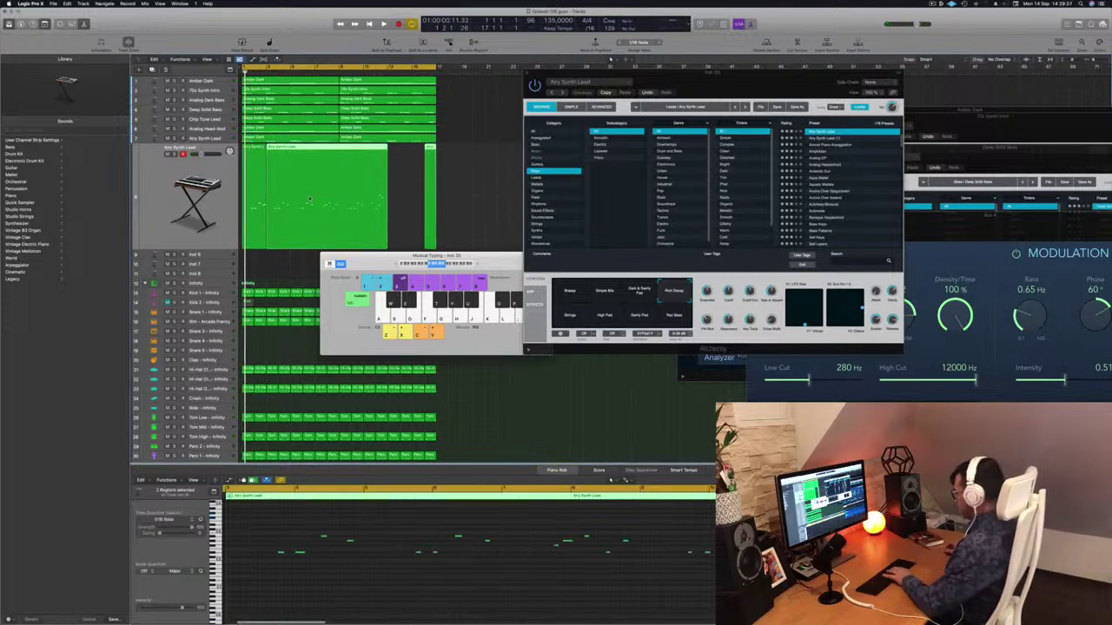
pyautogui.press('Delete')
pyautogui.press('space')
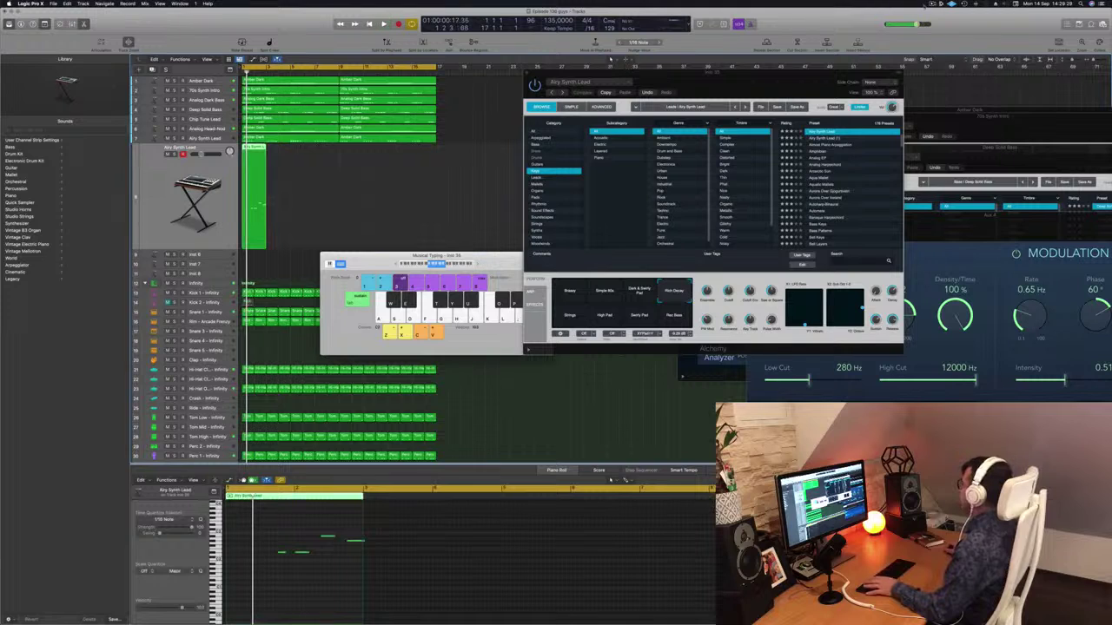
pyautogui.click(932, 4)
pyautogui.click(932, 4)
pyautogui.press('space')
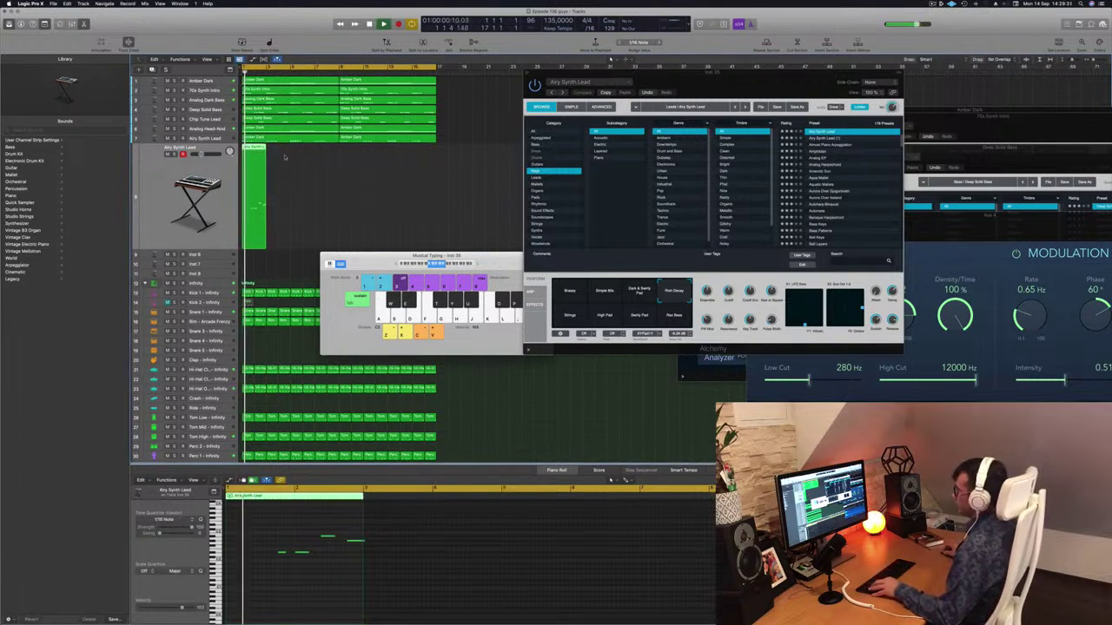
# Step: Copy the two-bar melody region to bar 3 and transpose all notes in both regions up one octave
pyautogui.moveTo(253, 154); pyautogui.dragTo(277, 155)
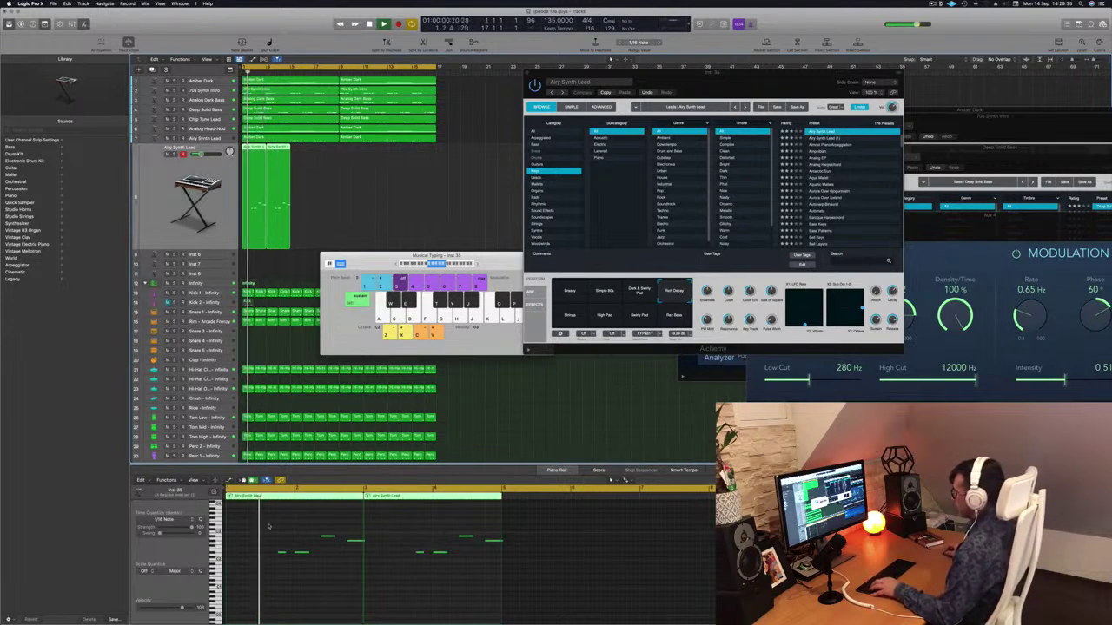
pyautogui.moveTo(269, 526); pyautogui.dragTo(493, 588)
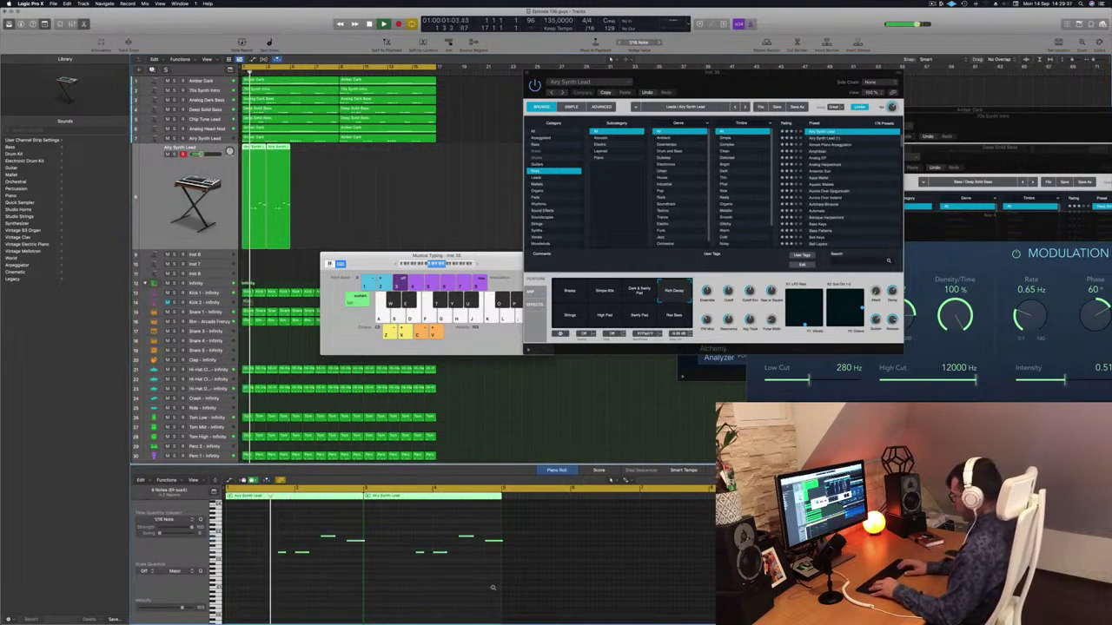
pyautogui.hotkey('alt', 'shift', 'Up')
pyautogui.press('space')
pyautogui.press('space')
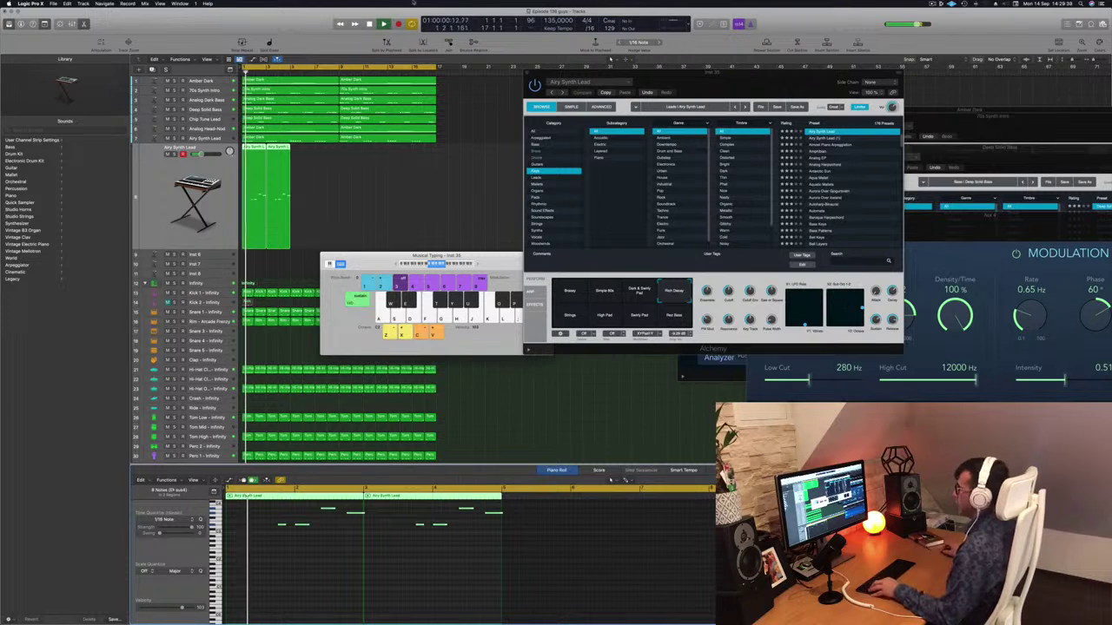
# Step: Repeat the two-bar melody regions until they fill the track up to bar 17, and replay the loop from the start
pyautogui.moveTo(277, 157); pyautogui.dragTo(304, 162)
pyautogui.moveTo(400, 167); pyautogui.dragTo(345, 157)
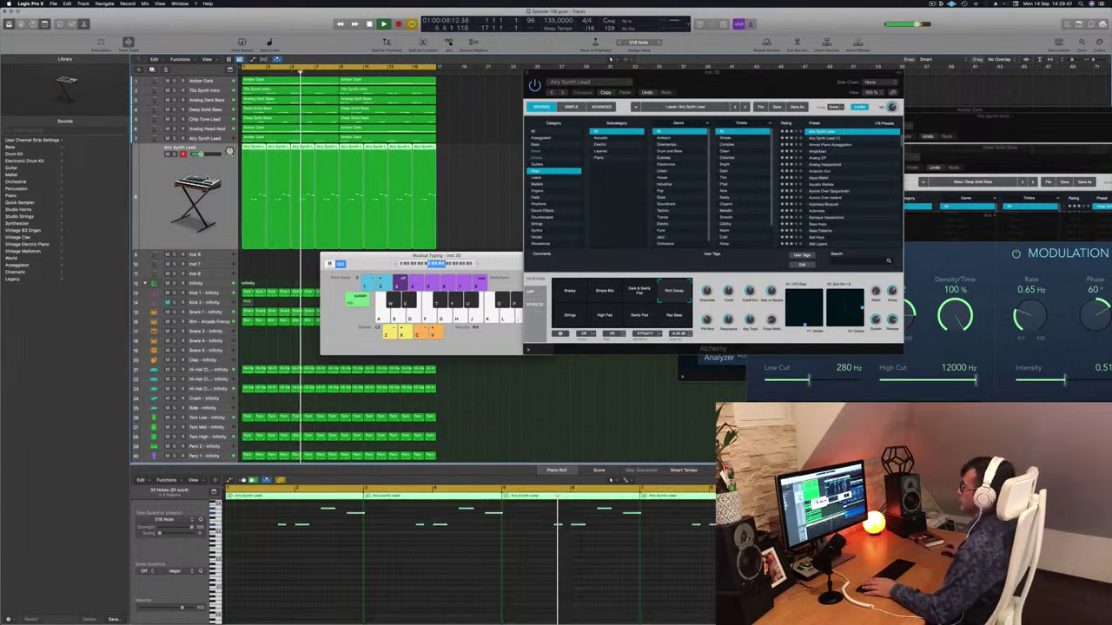
pyautogui.press('Return')
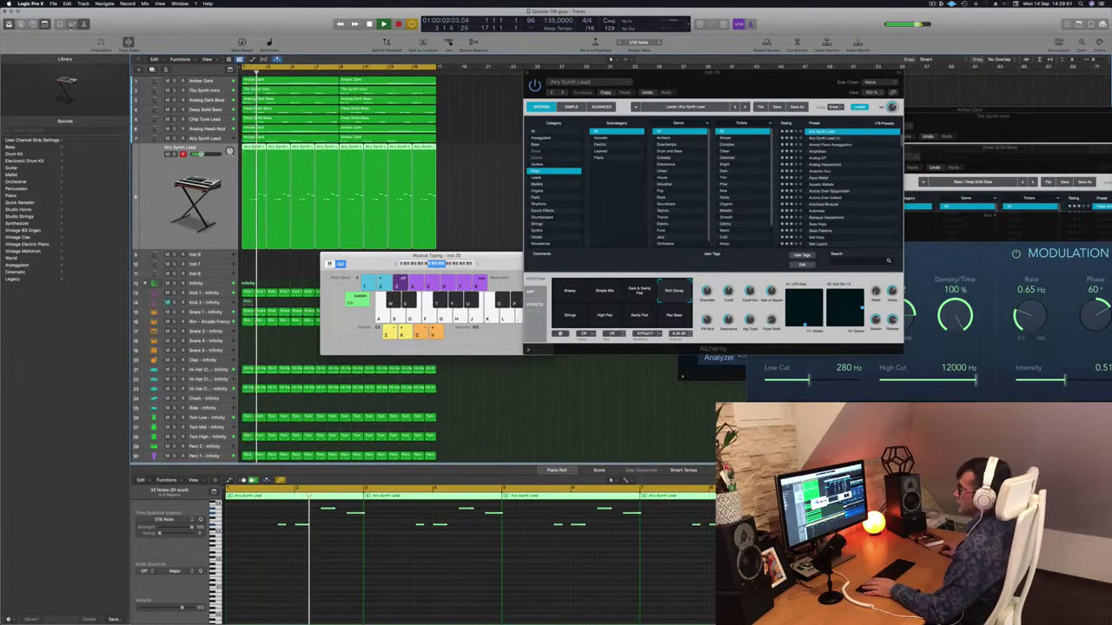
# Step: Check the Mixer, switch to the lead track's Smart Controls, and show the inspector with its channel strips
pyautogui.press('x')
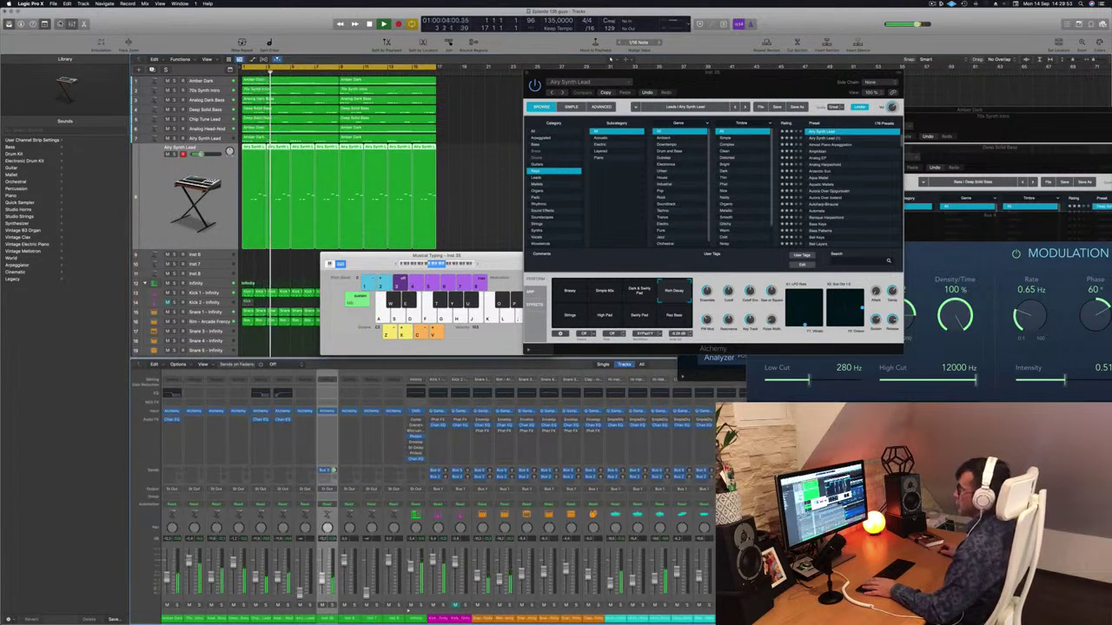
pyautogui.press('b')
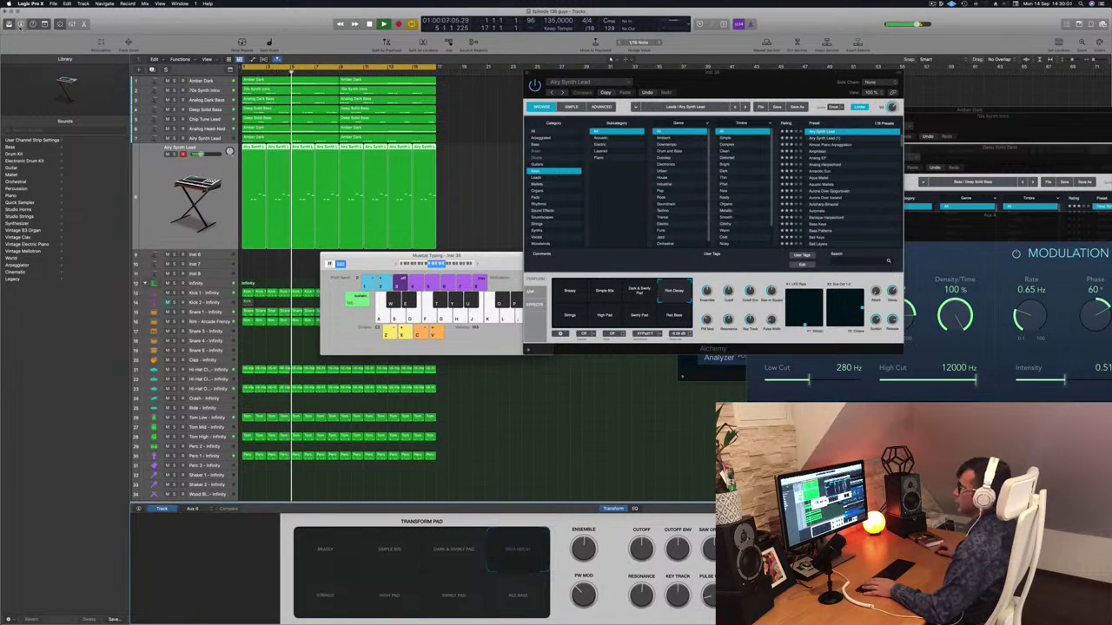
pyautogui.click(21, 23)
pyautogui.click(21, 24)
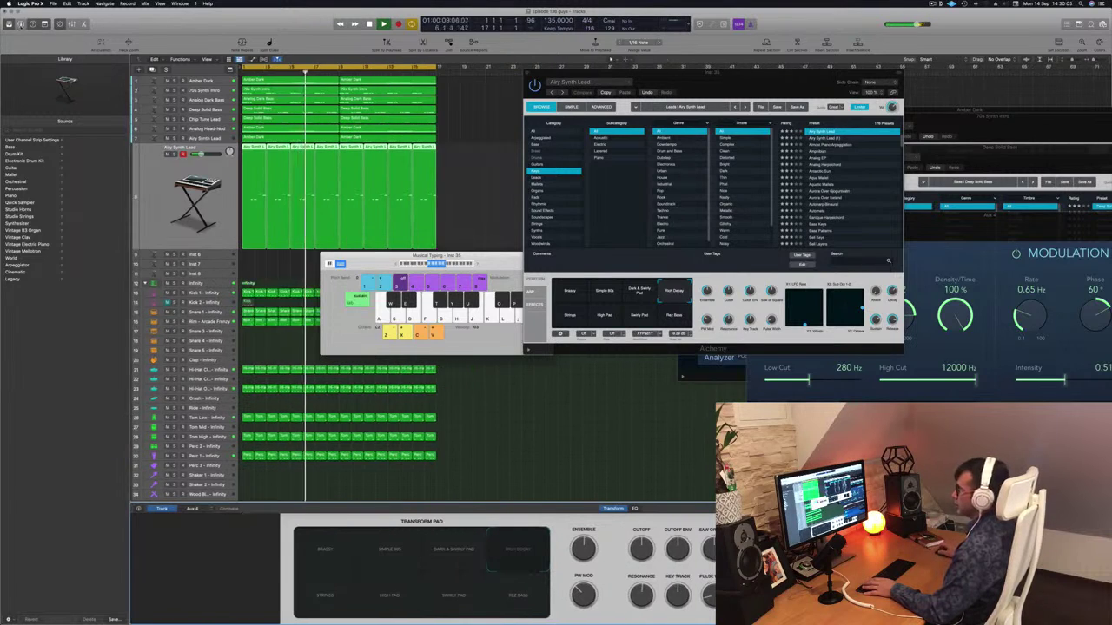
pyautogui.click(21, 24)
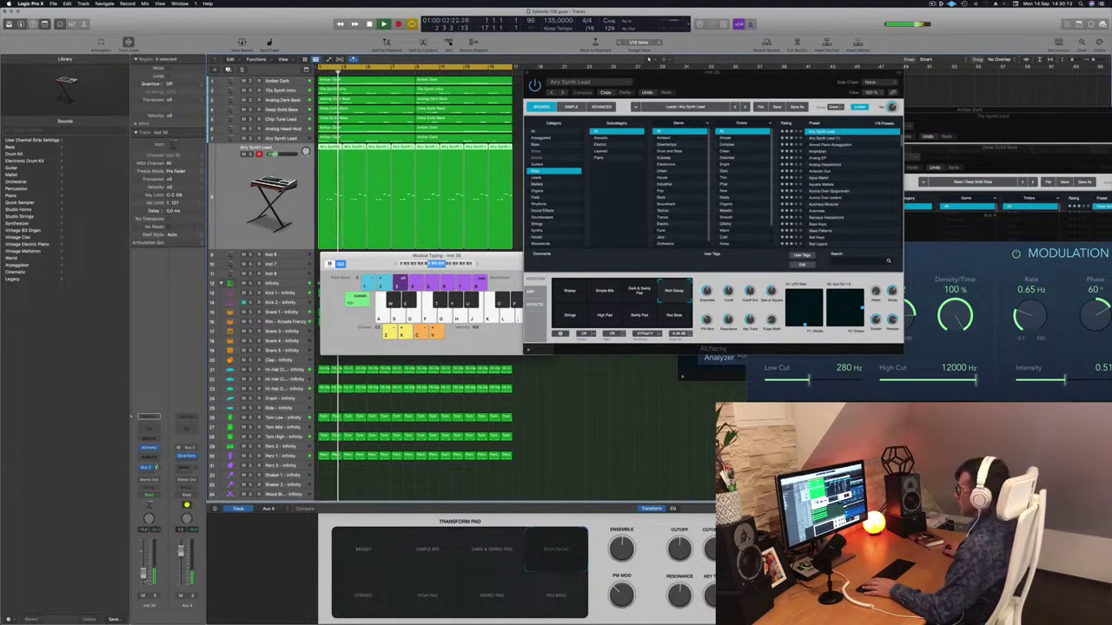
# Step: Audition the Rez Bass, Swirly Pad, High Pad and Strings variations of the Airy Synth Lead preset during playback
pyautogui.moveTo(722, 82); pyautogui.dragTo(683, 144)
pyautogui.press('space')
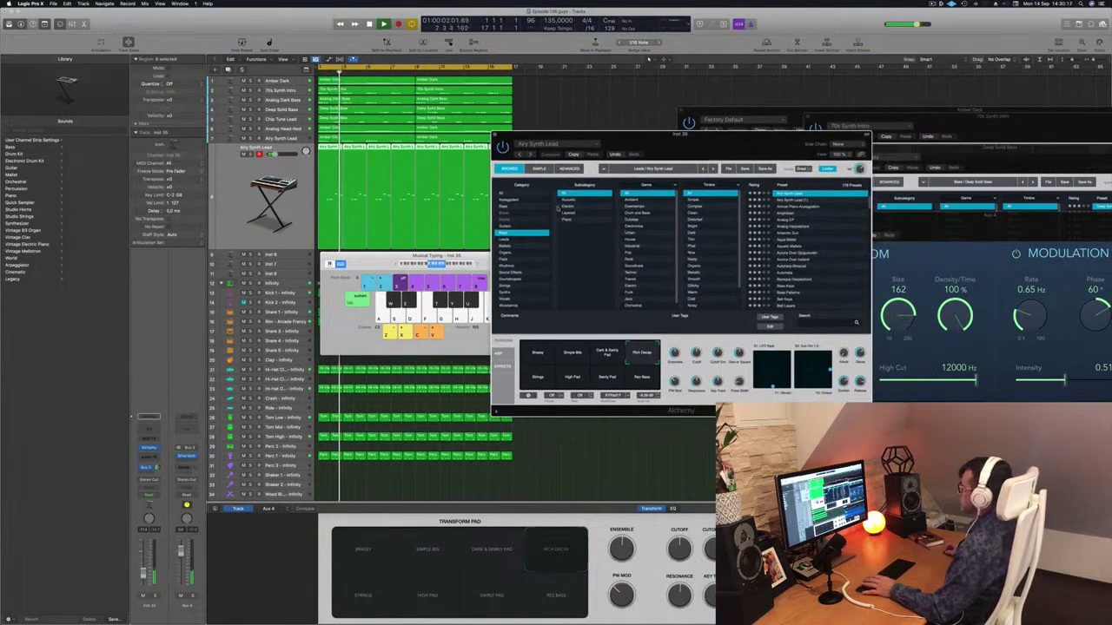
pyautogui.press('space')
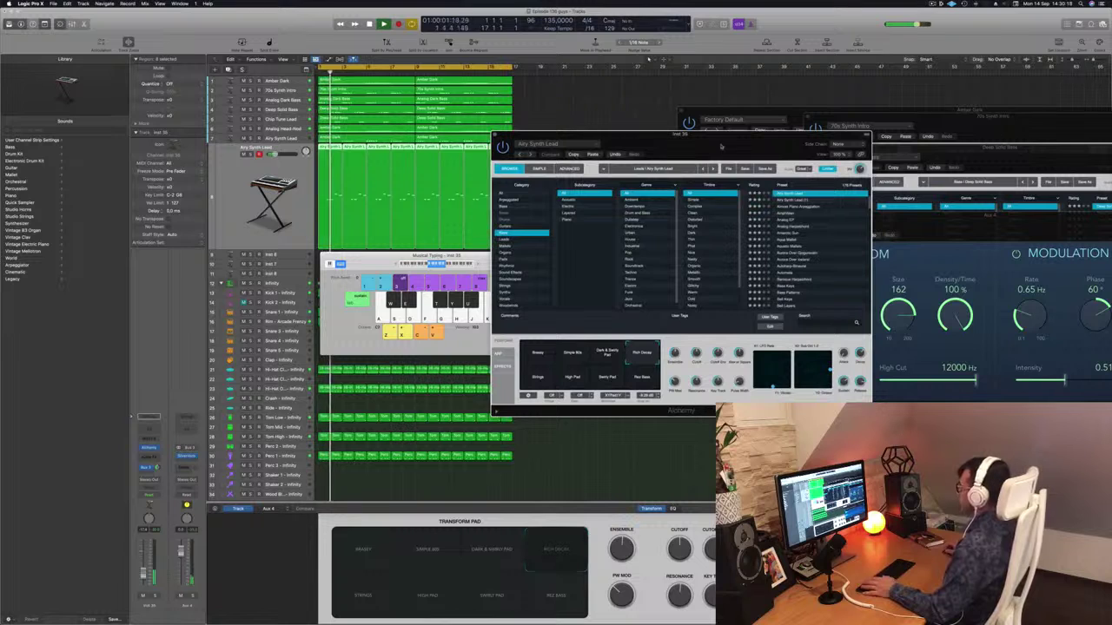
pyautogui.click(641, 377)
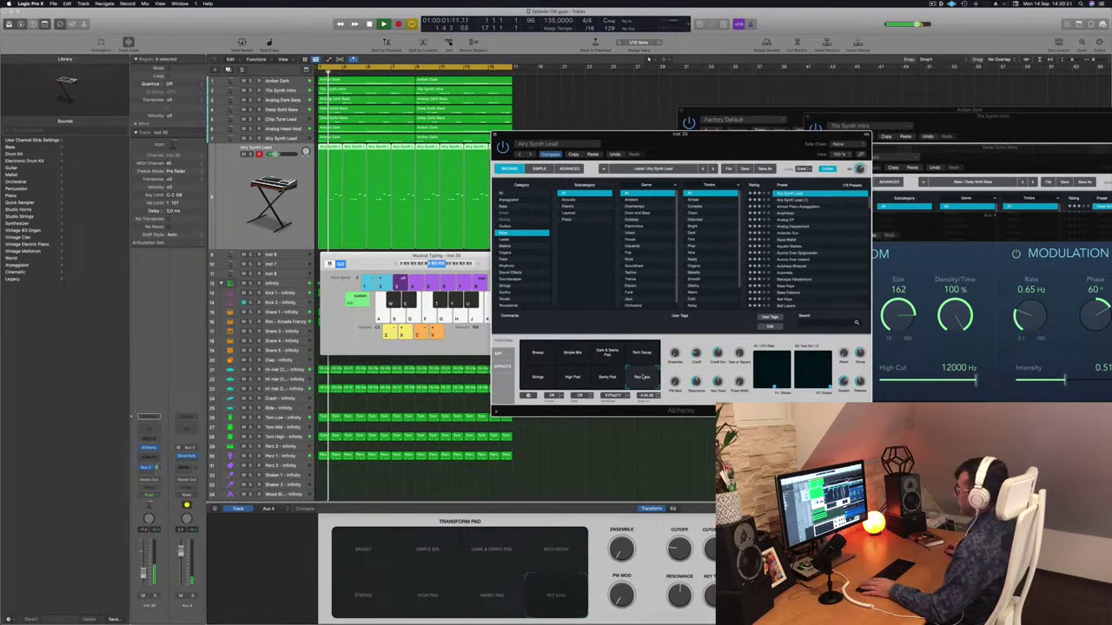
pyautogui.click(608, 379)
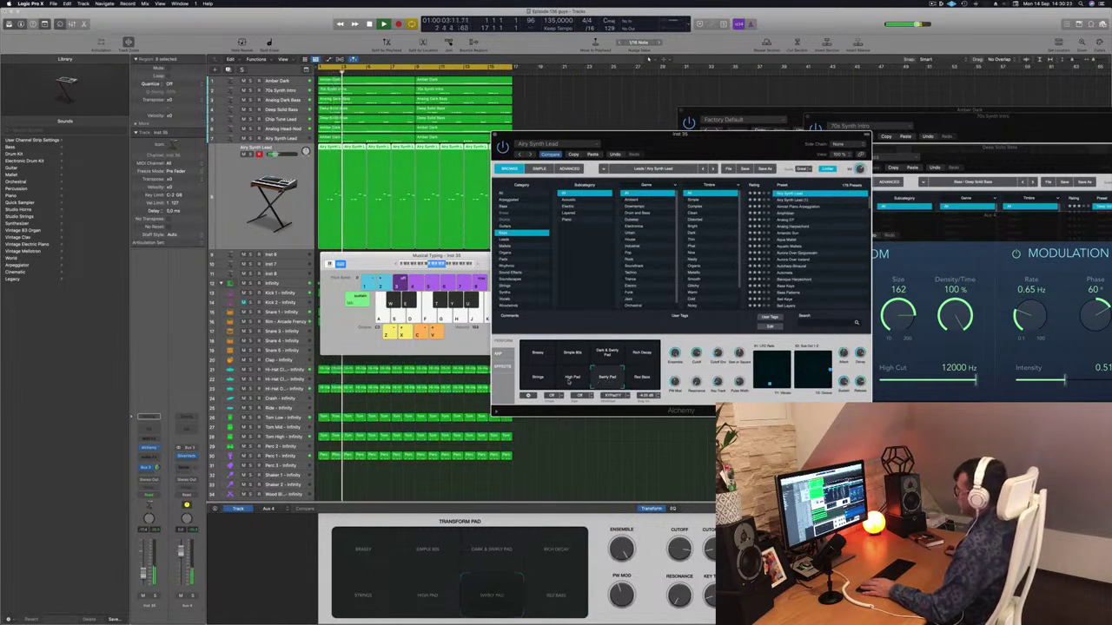
pyautogui.click(572, 379)
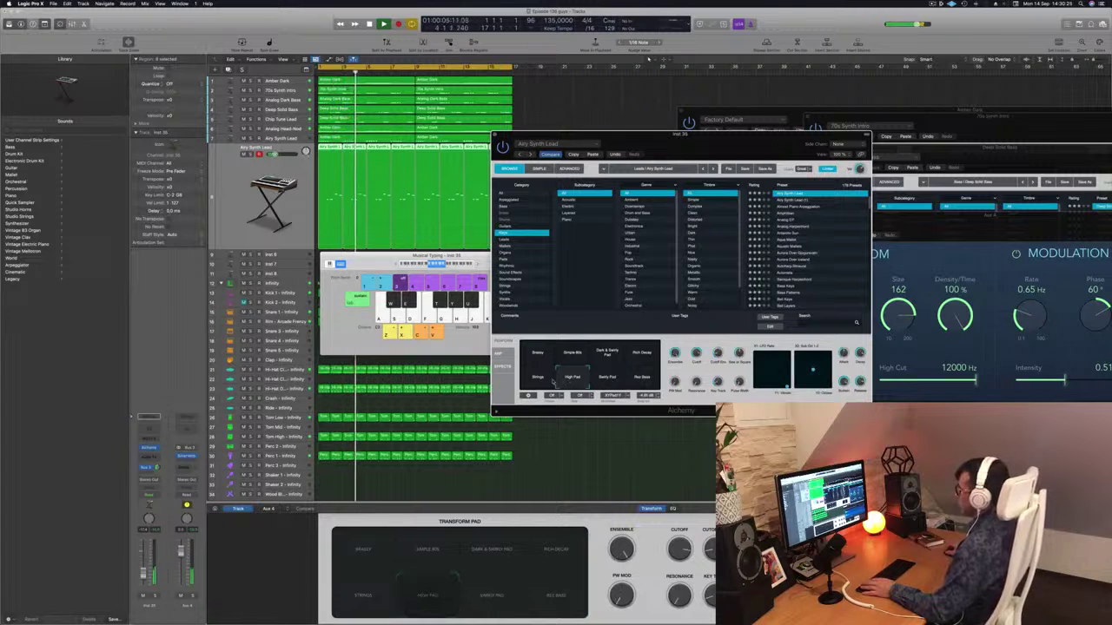
pyautogui.click(535, 382)
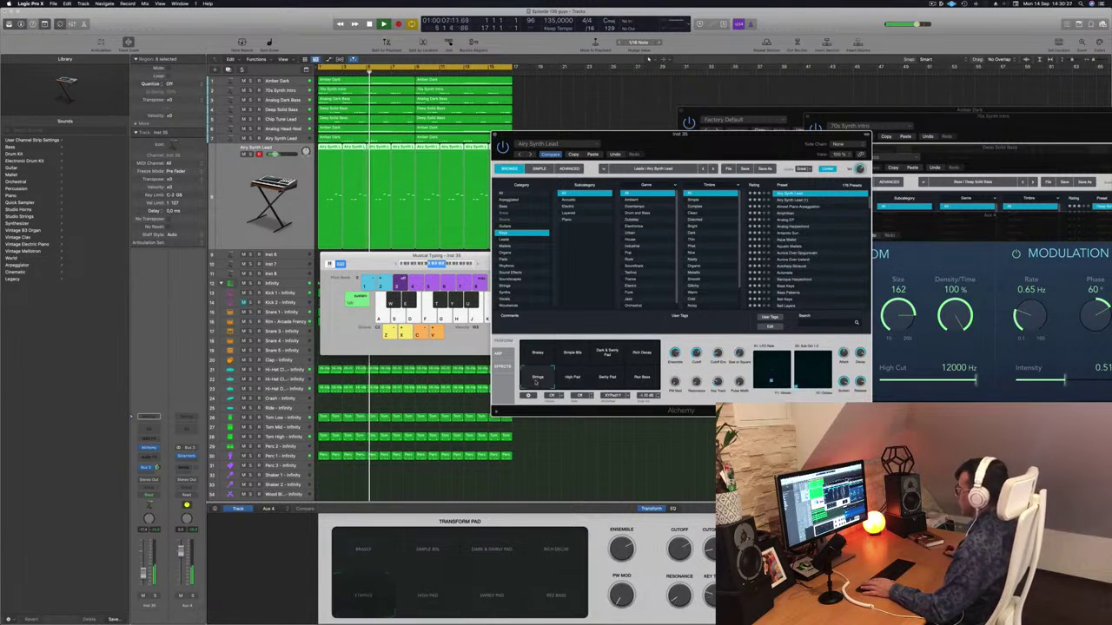
pyautogui.moveTo(709, 150); pyautogui.dragTo(709, 102)
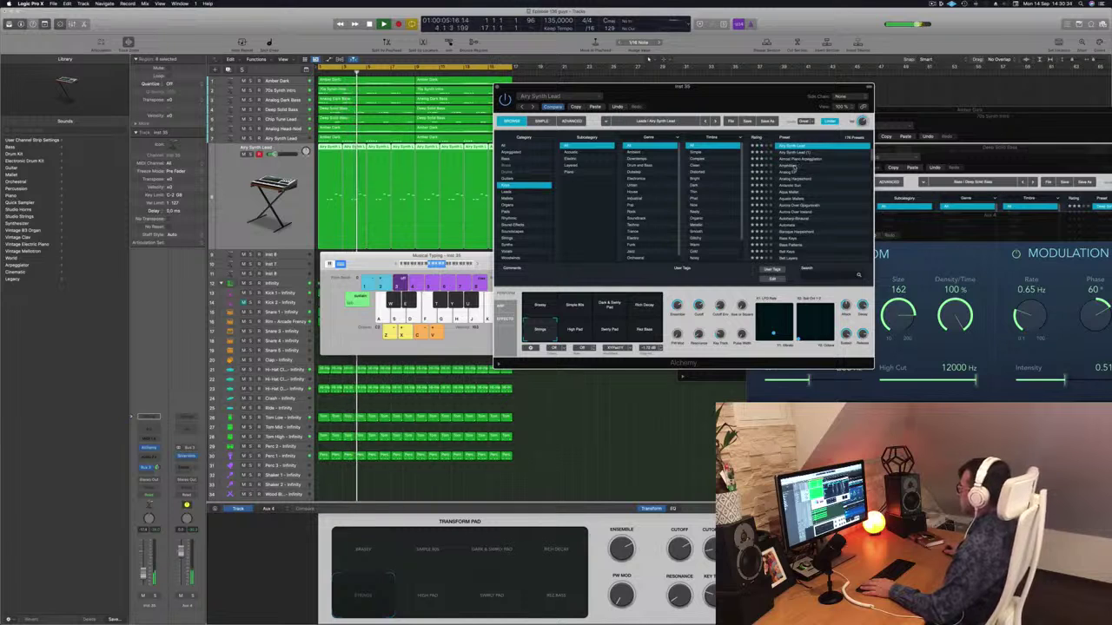
# Step: Try the Analog EP preset on the lead track in Alchemy and load Antarctic Sun instead
pyautogui.click(786, 165)
pyautogui.click(784, 172)
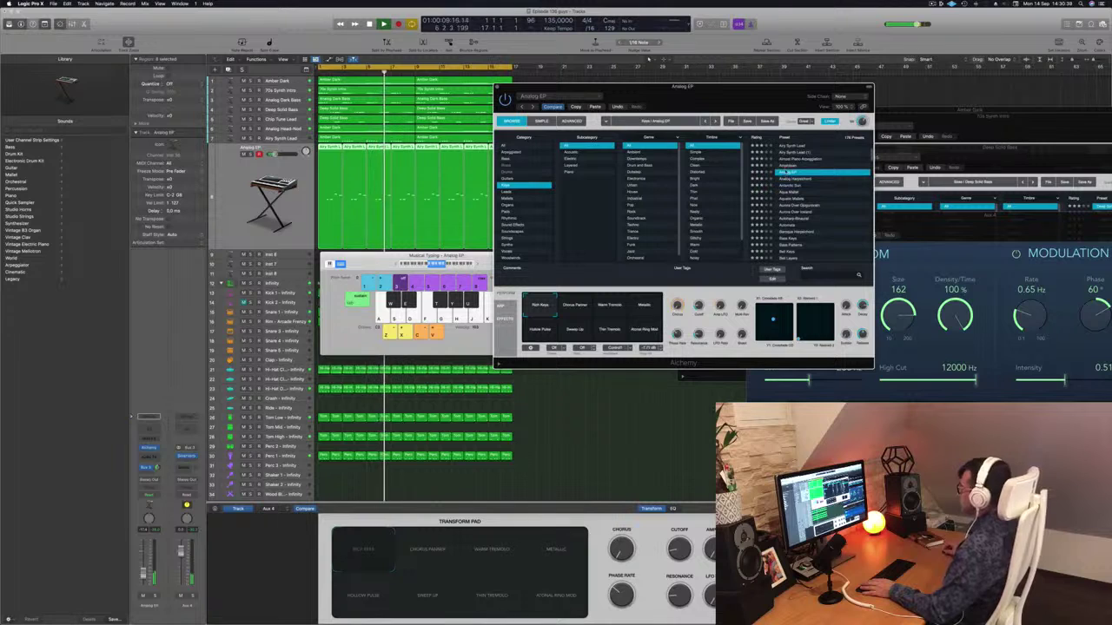
pyautogui.click(415, 303)
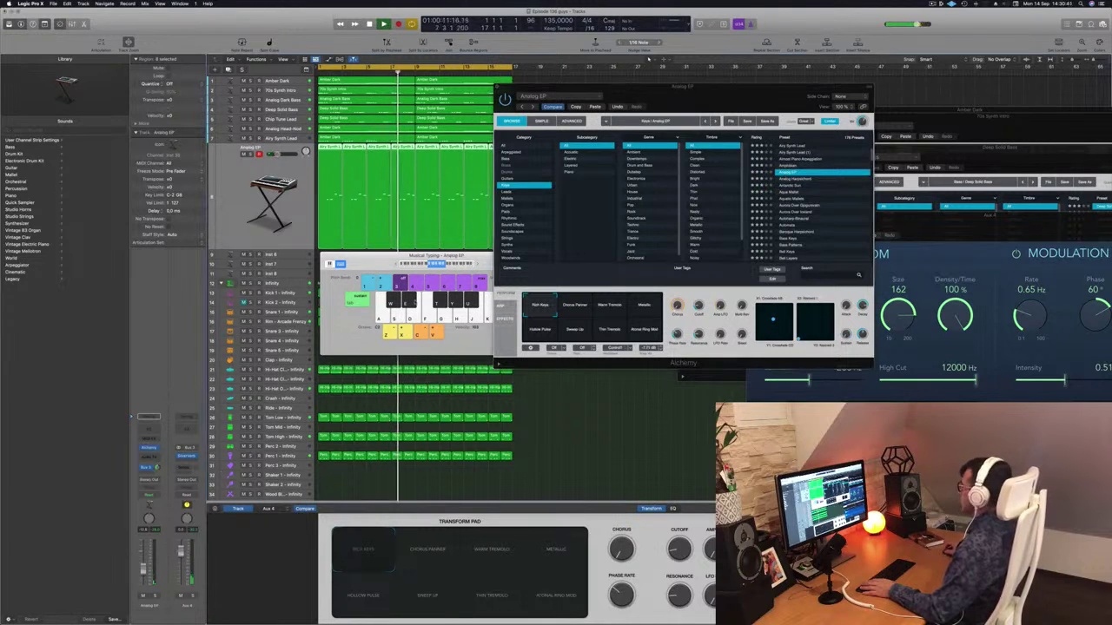
pyautogui.click(790, 185)
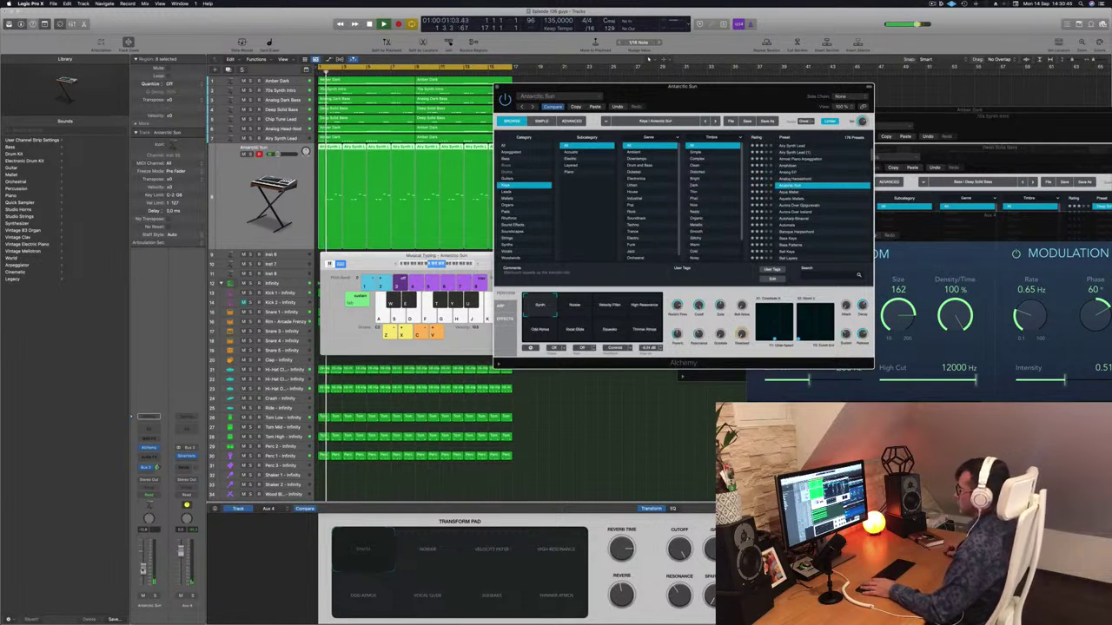
pyautogui.click(648, 59)
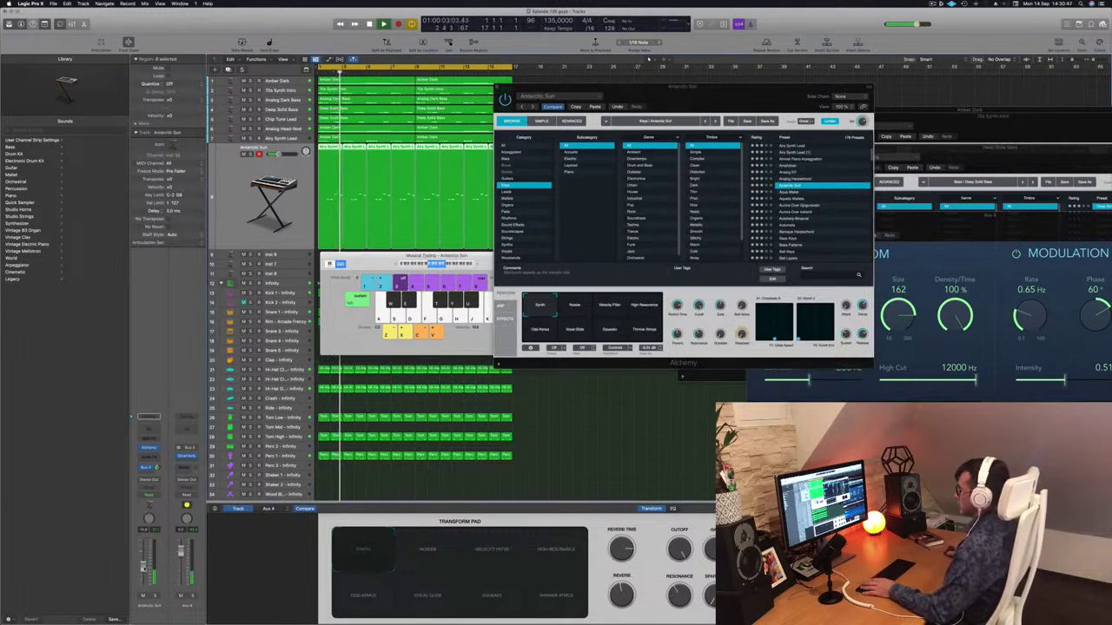
# Step: Audition the Antarctic Sun variations, including Velocity Filter and High Resonance, and choose Vocal Glide
pyautogui.click(578, 310)
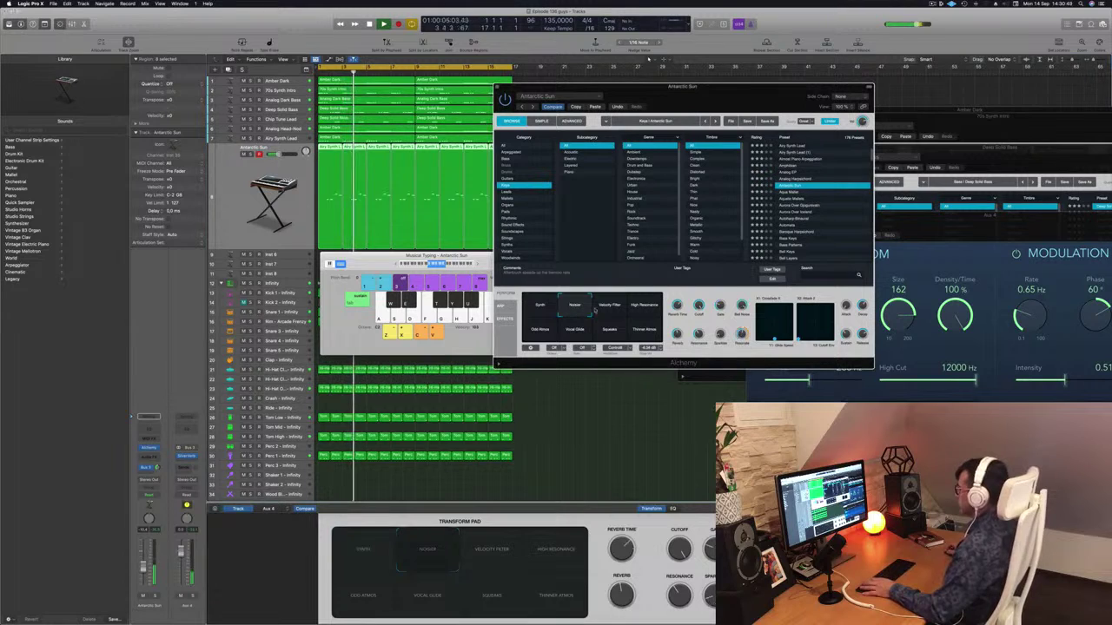
pyautogui.click(612, 310)
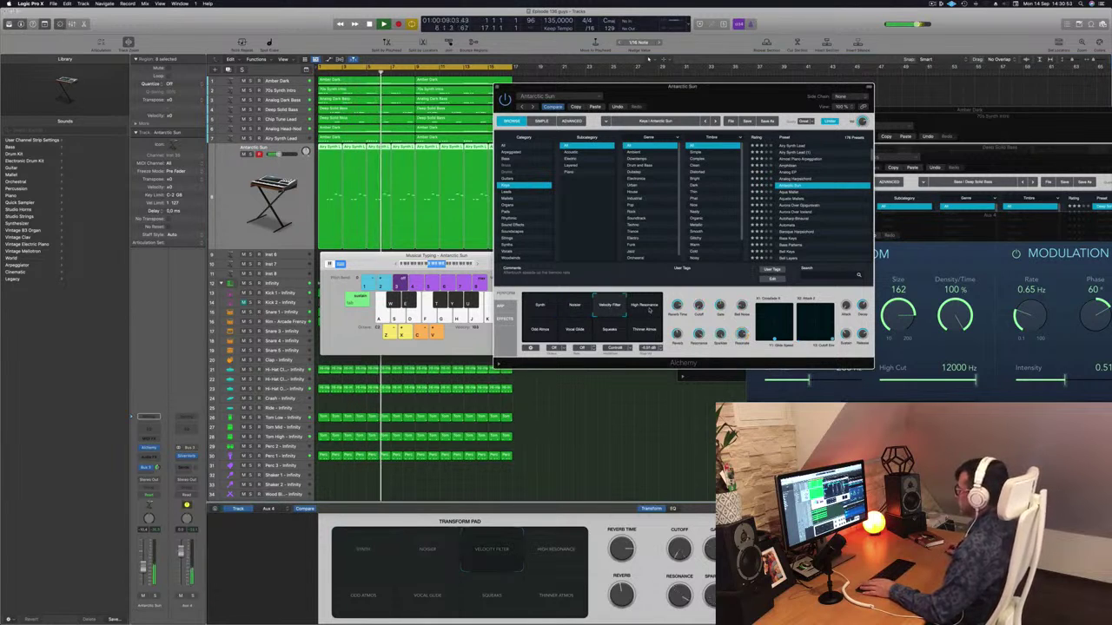
pyautogui.click(649, 310)
pyautogui.click(539, 330)
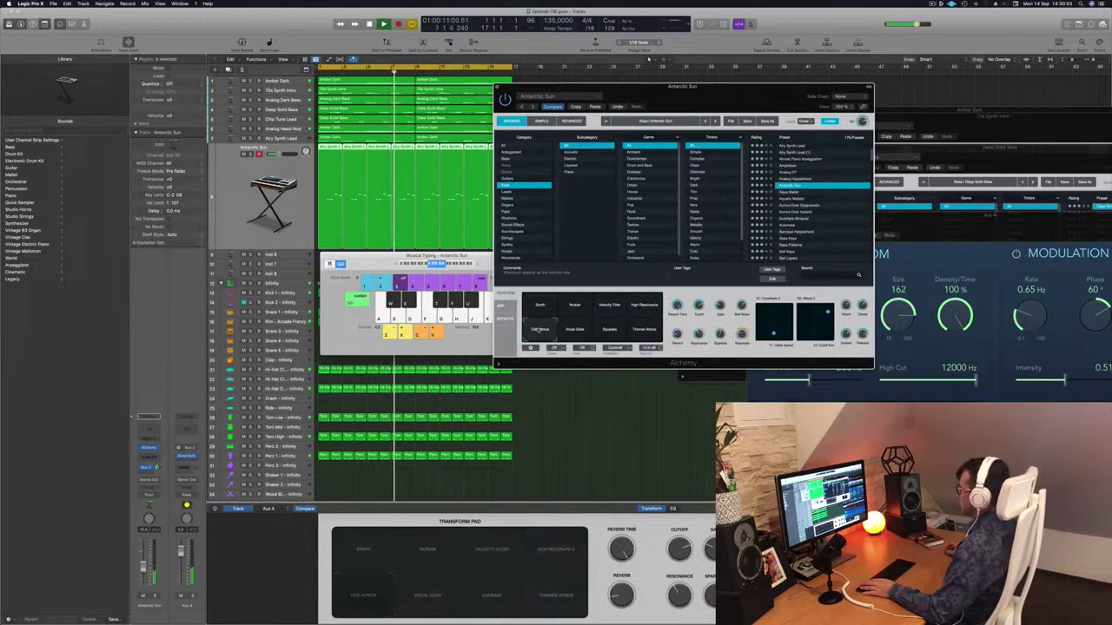
pyautogui.click(569, 333)
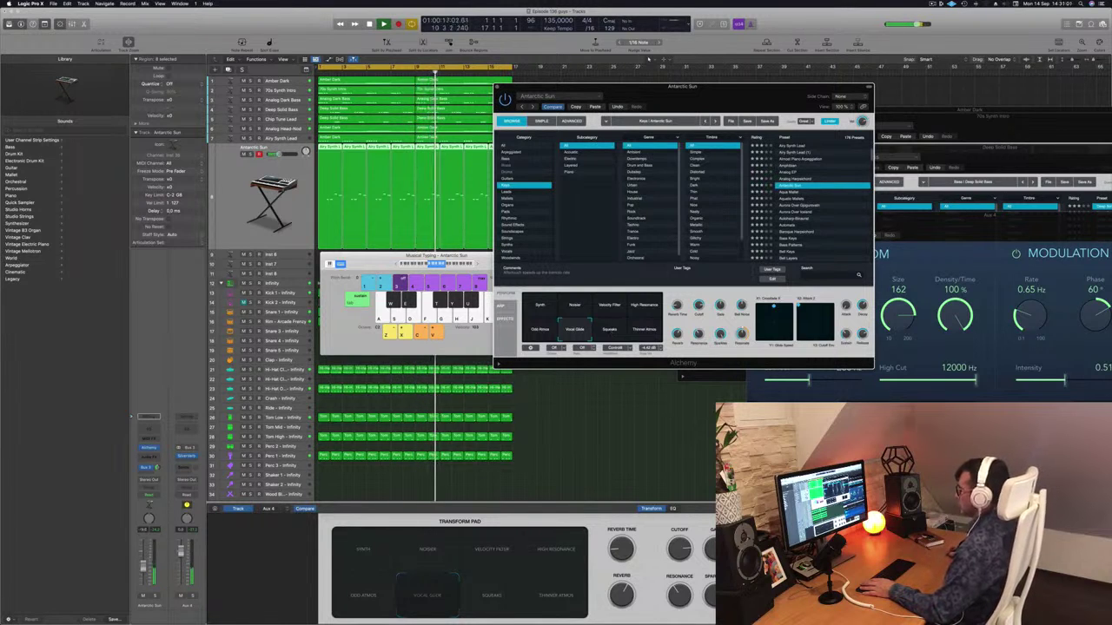
# Step: Nudge up the lead track's volume, audition the Squeaks variation of Antarctic Sun, and return to Vocal Glide
pyautogui.moveTo(144, 566); pyautogui.dragTo(144, 562)
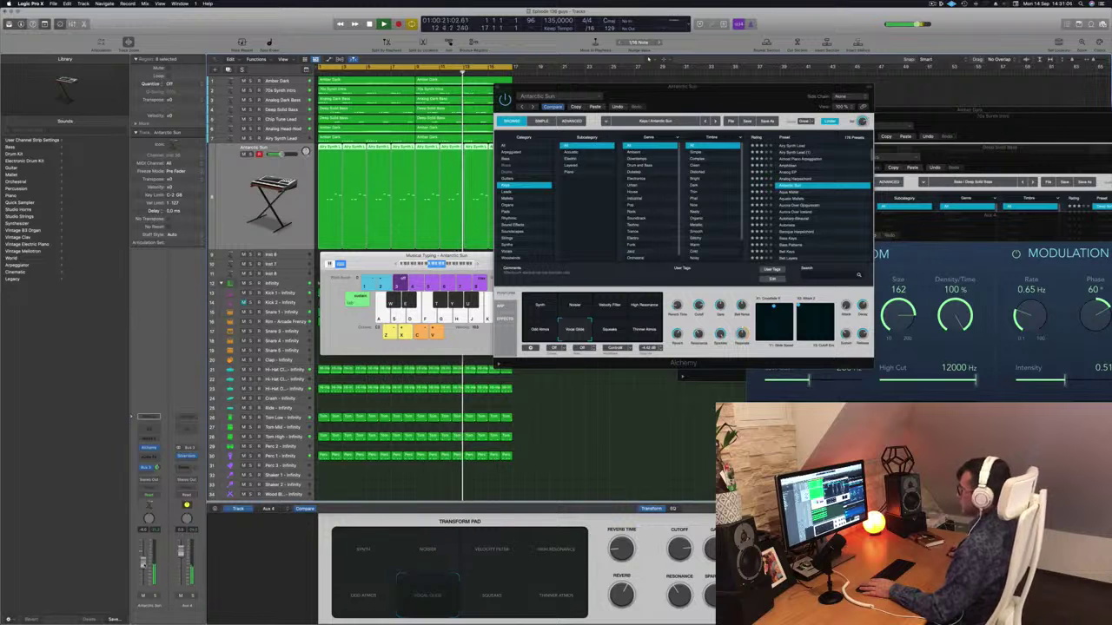
pyautogui.click(609, 330)
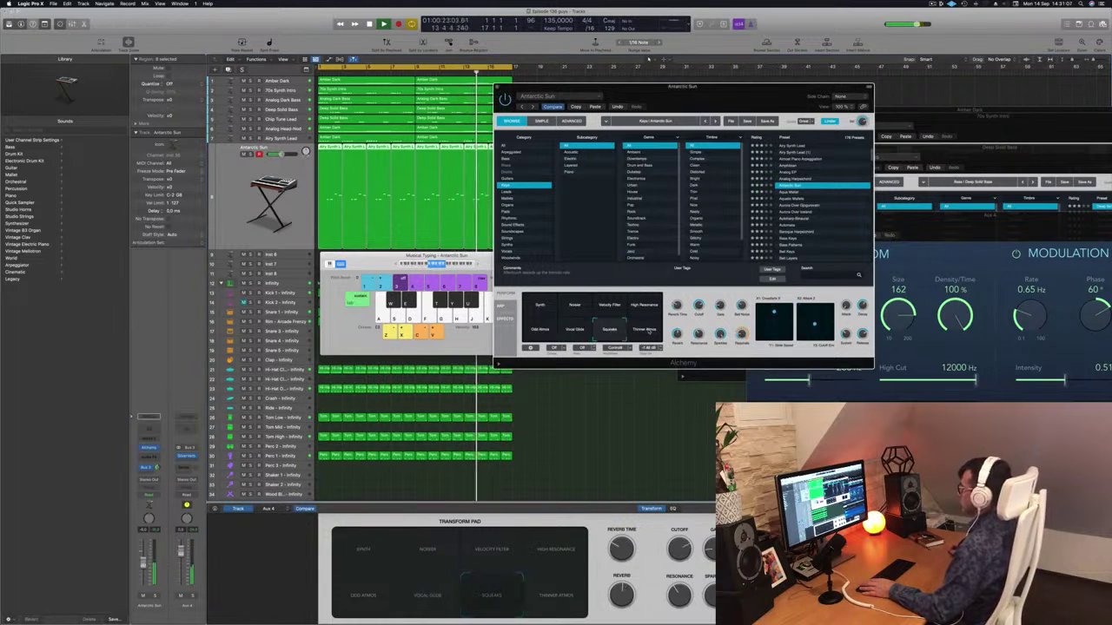
pyautogui.click(575, 330)
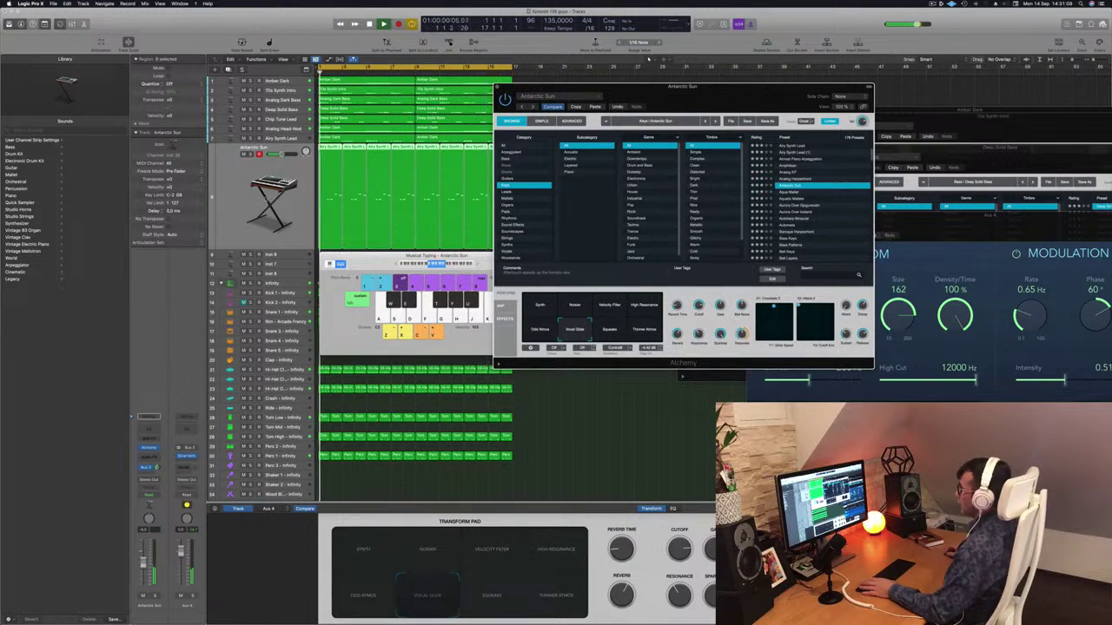
pyautogui.click(143, 562)
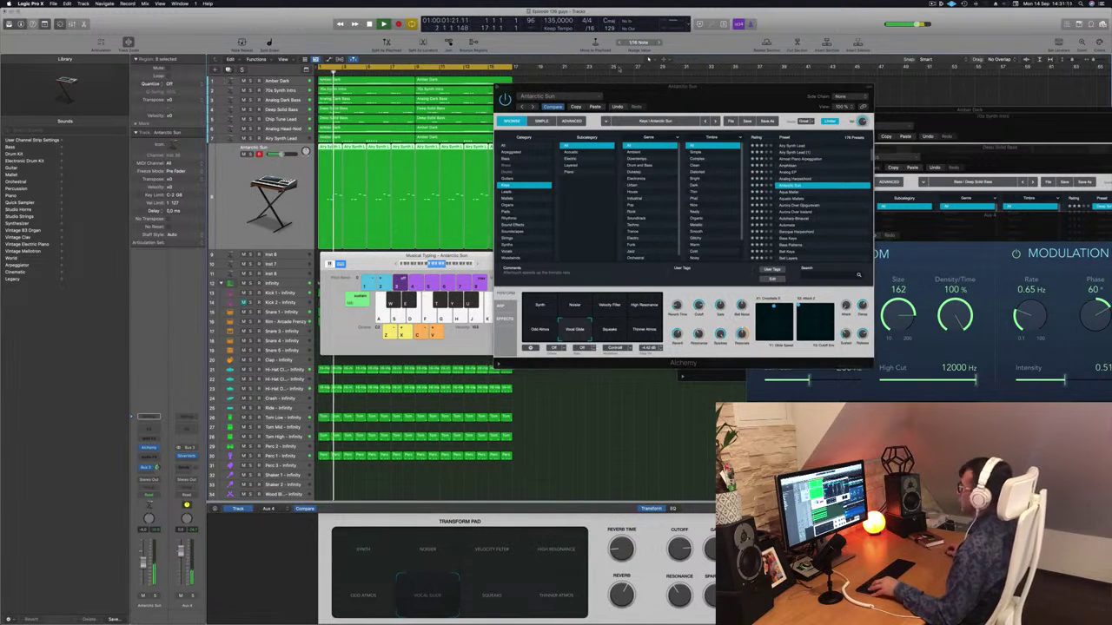
# Step: Duplicate the Antarctic Sun track with its settings and copy all its melody regions onto the new track
pyautogui.press('super+d')
pyautogui.moveTo(619, 87); pyautogui.dragTo(950, 123)
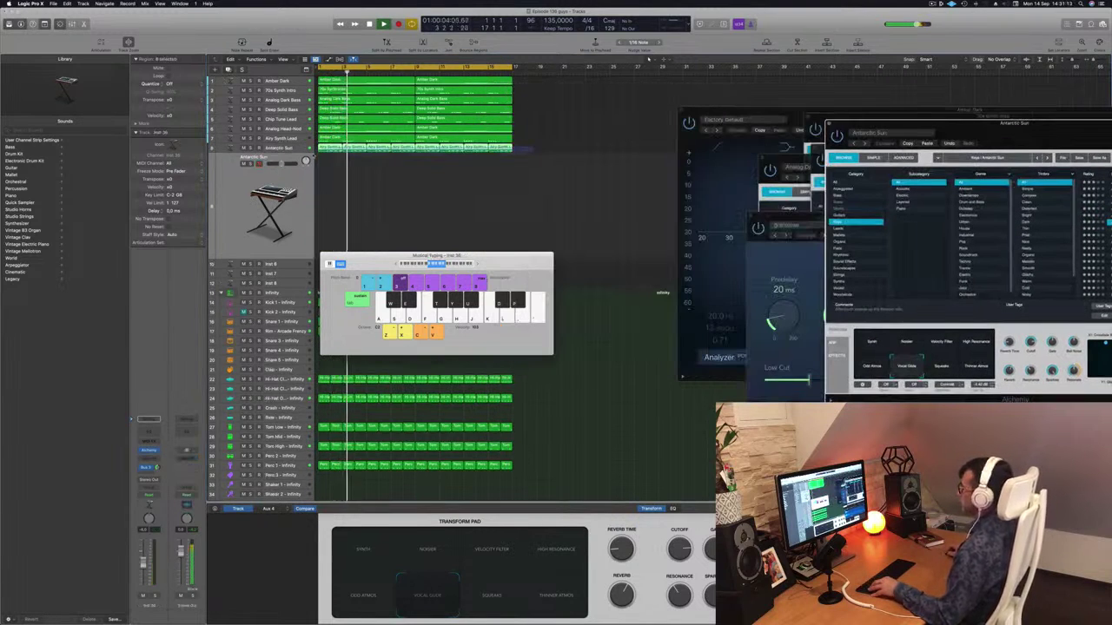
pyautogui.moveTo(533, 150); pyautogui.dragTo(335, 174)
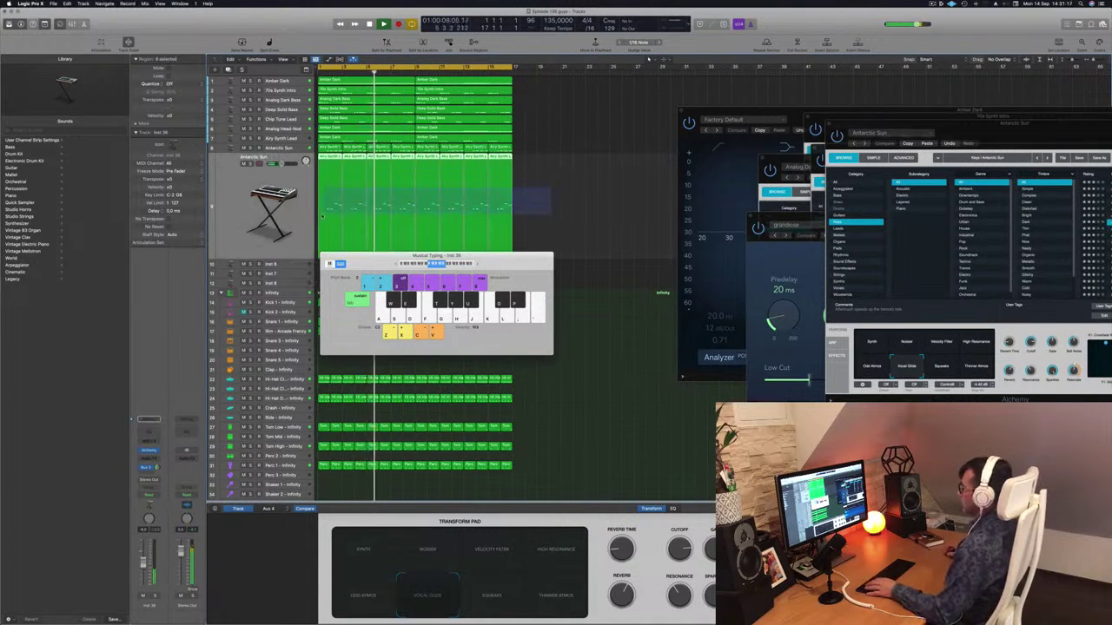
# Step: Transpose all notes of the copied melody regions up two octaves in the Piano Roll
pyautogui.doubleClick(328, 157)
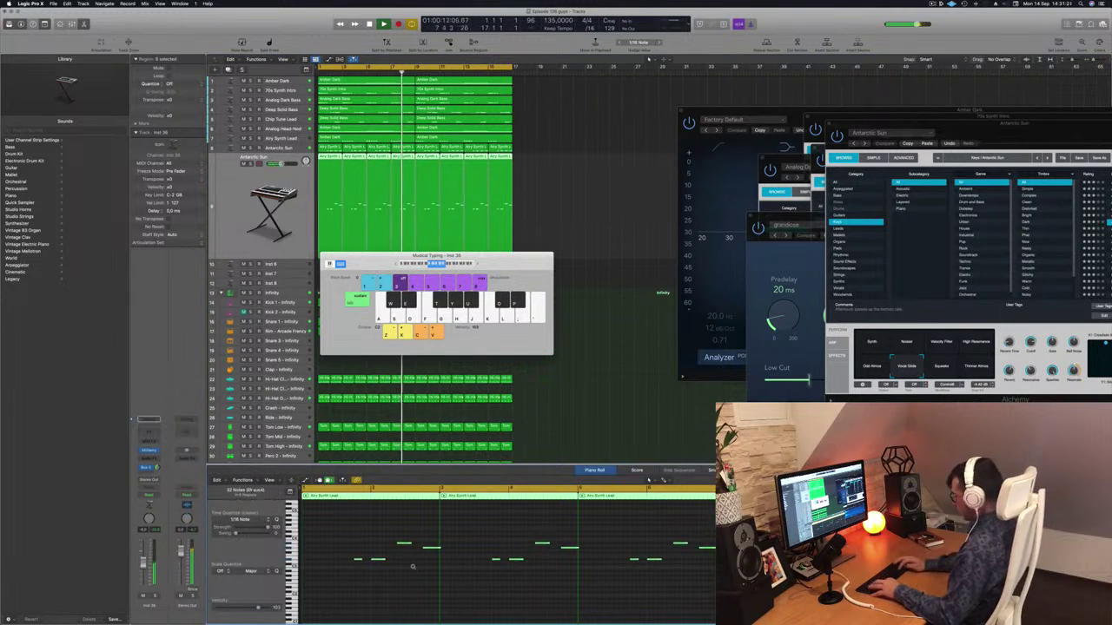
pyautogui.scroll(2, 413, 569)
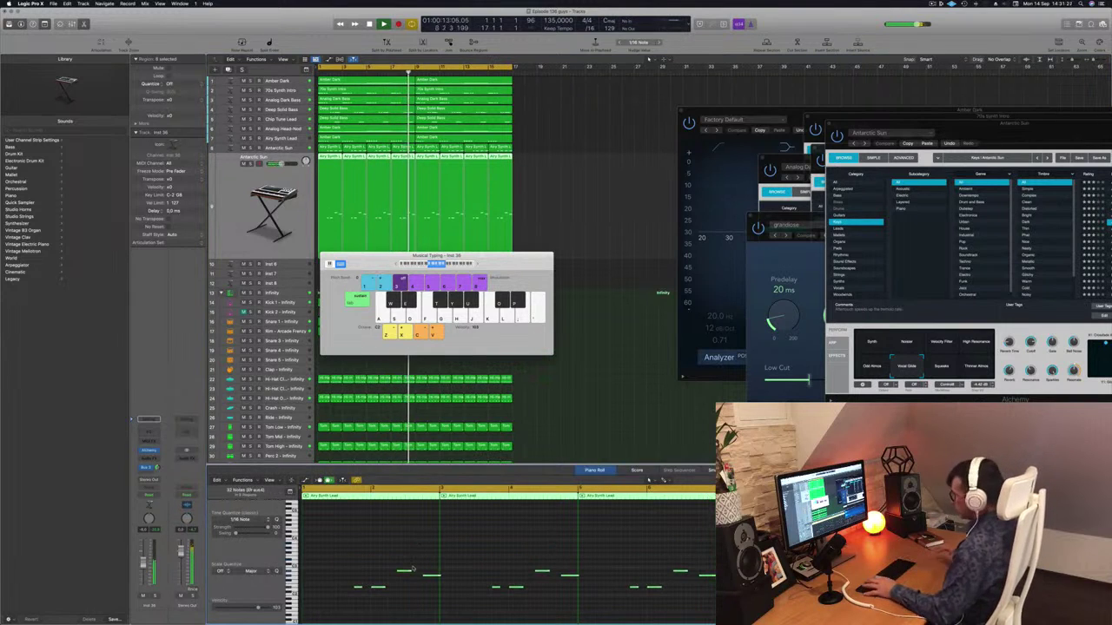
pyautogui.press('Return')
pyautogui.click(548, 181)
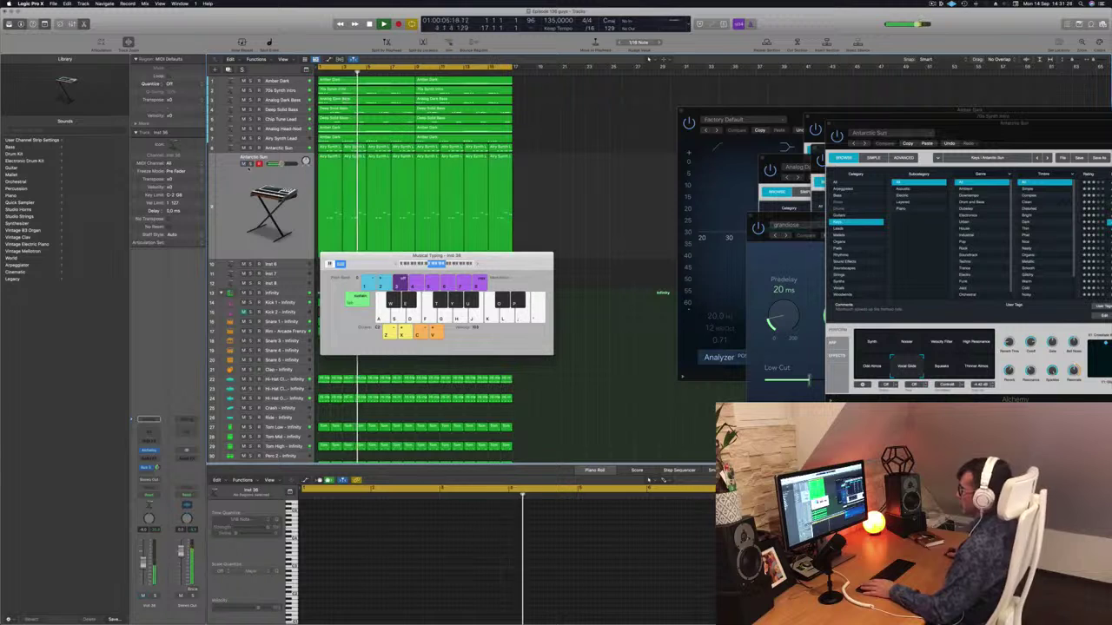
pyautogui.click(251, 164)
pyautogui.click(251, 164)
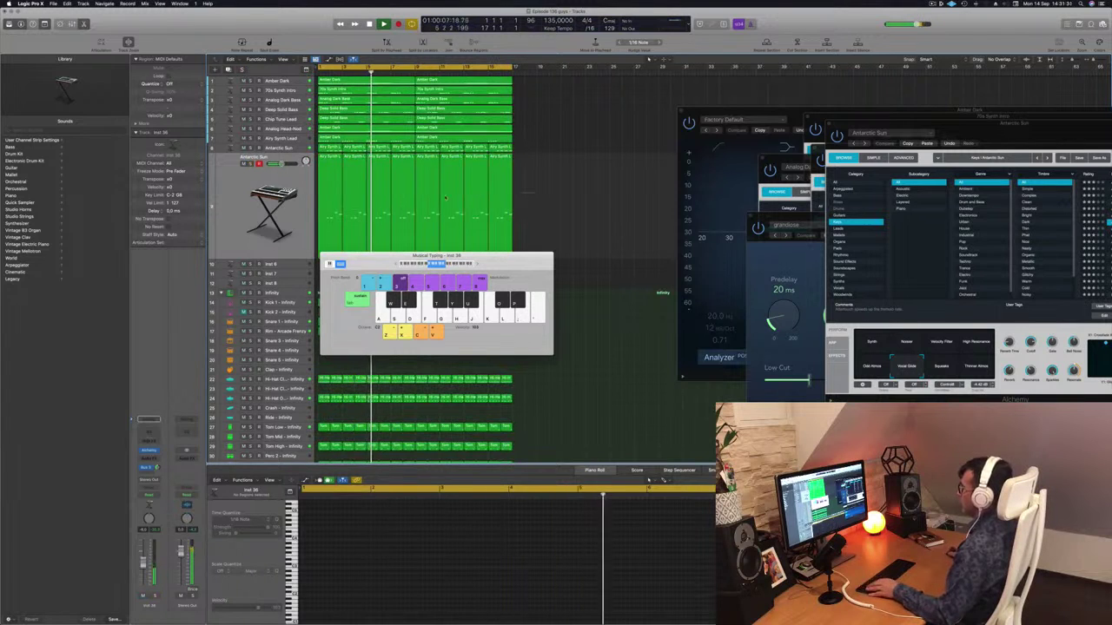
pyautogui.moveTo(526, 193); pyautogui.dragTo(332, 236)
pyautogui.click(453, 569)
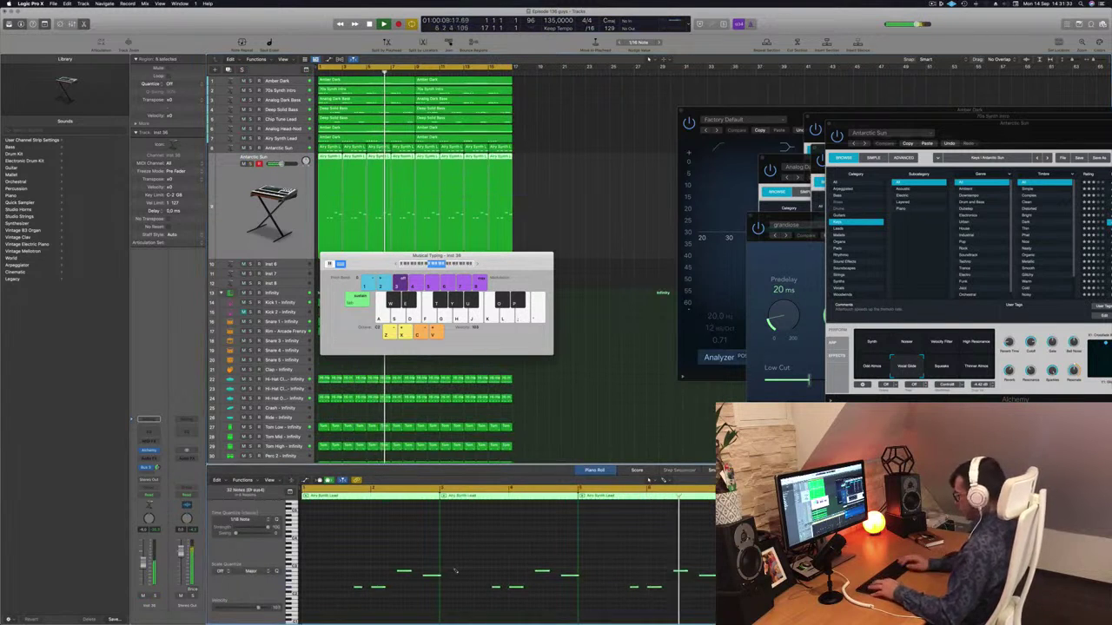
pyautogui.hotkey('alt', 'shift', 'Up')
pyautogui.hotkey('alt', 'shift', 'Up')
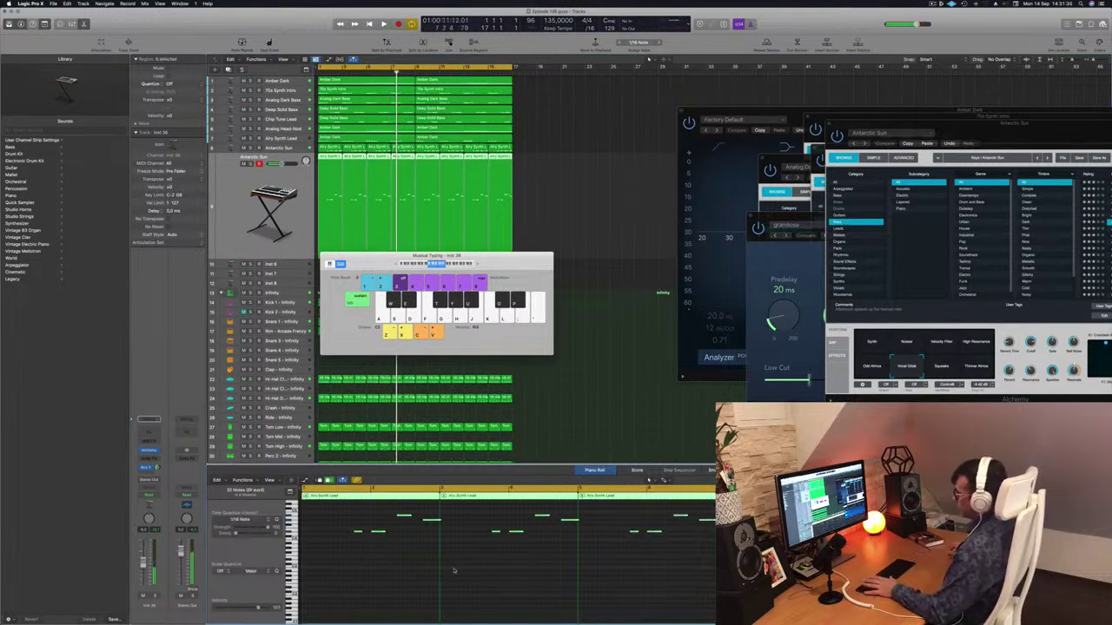
# Step: Play the loop from the start, move Musical Typing off the tracks, and mute the duplicated lead
pyautogui.press('space')
pyautogui.moveTo(406, 258); pyautogui.dragTo(743, 253)
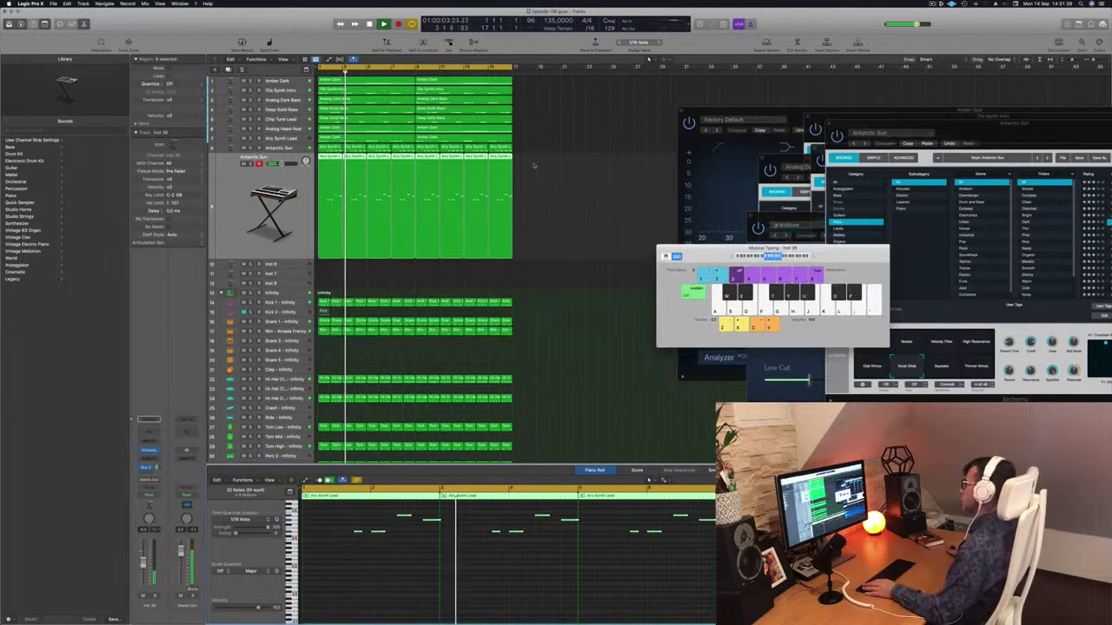
pyautogui.hotkey('ctrl', 'm')
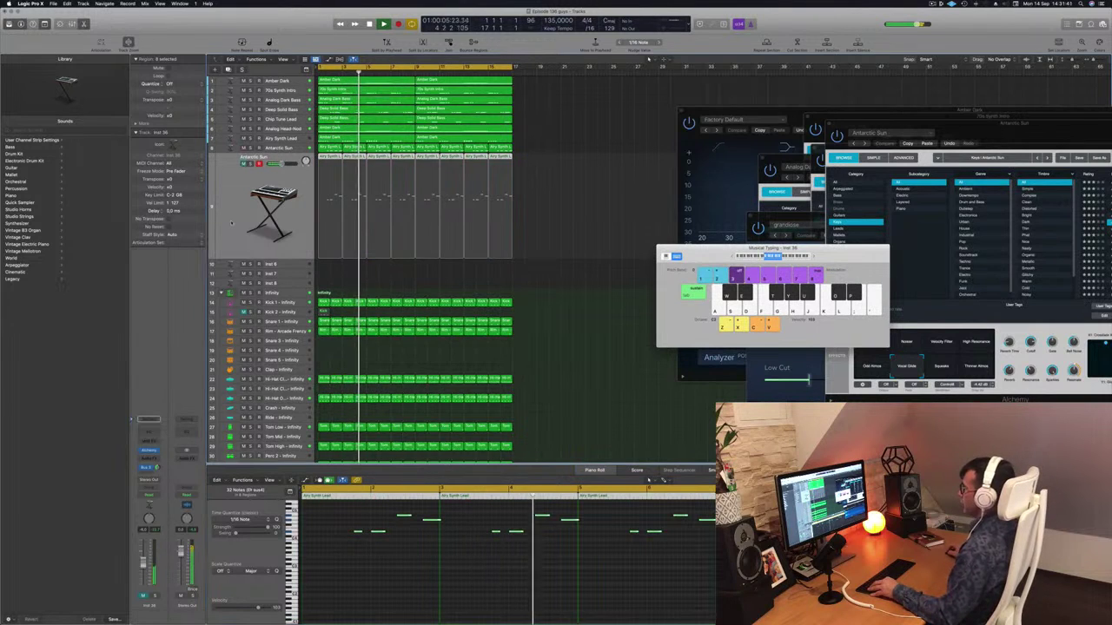
# Step: Reduce the track height, close the equalizer window, and move the Musical Typing and Antarctic Sun windows away from the arrangement
pyautogui.press('super+Up')
pyautogui.press('super+Up')
pyautogui.press('super+Up')
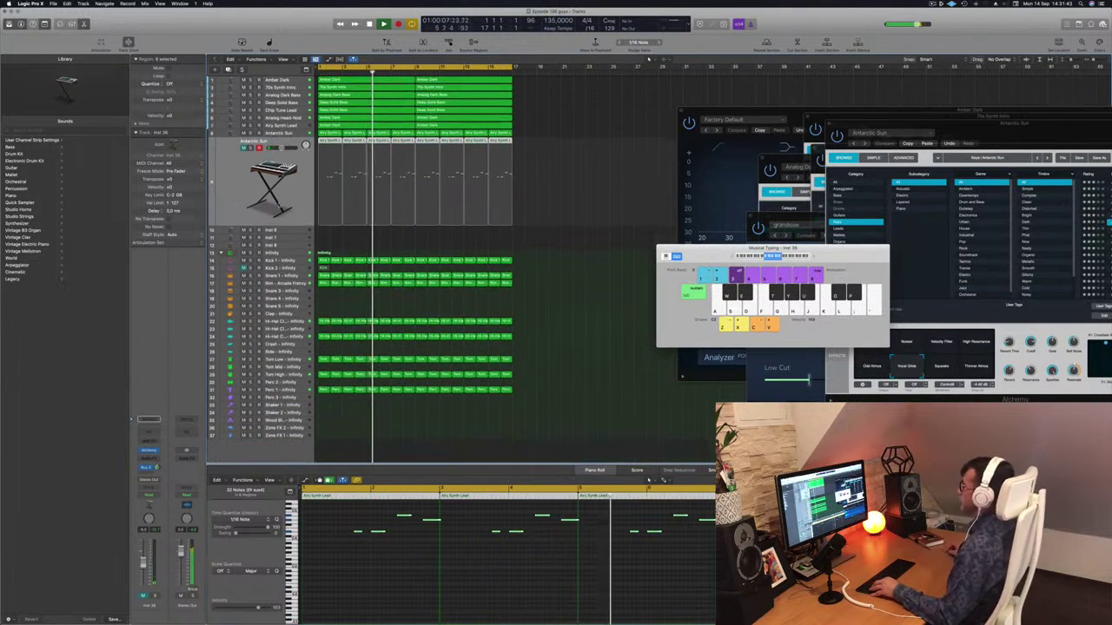
pyautogui.moveTo(735, 251); pyautogui.dragTo(945, 253)
pyautogui.click(469, 192)
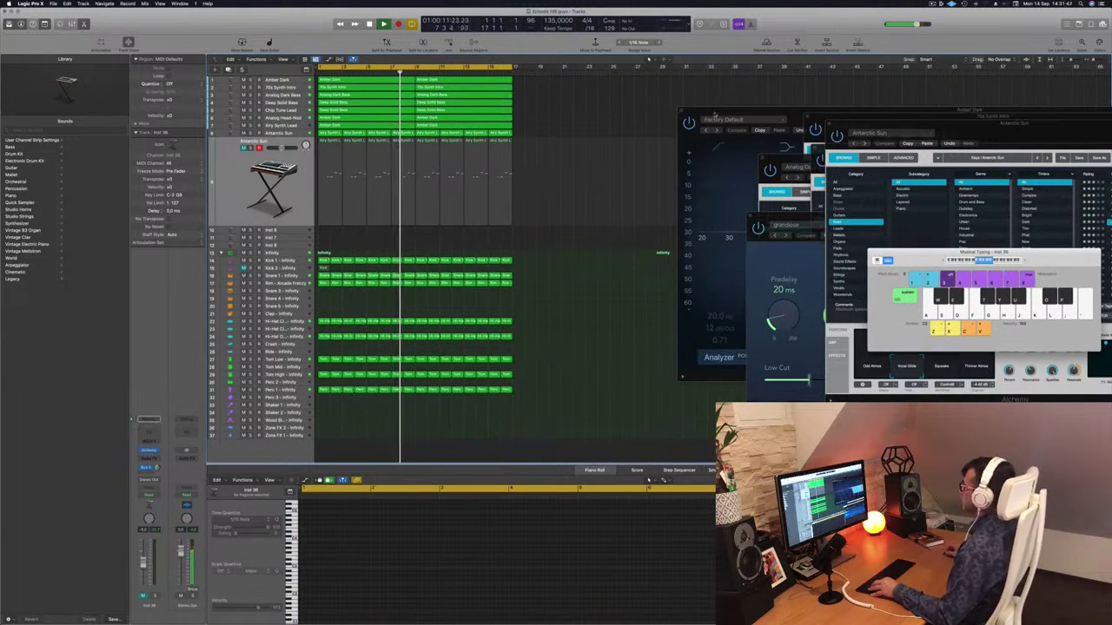
pyautogui.moveTo(719, 115); pyautogui.dragTo(648, 117)
pyautogui.click(610, 114)
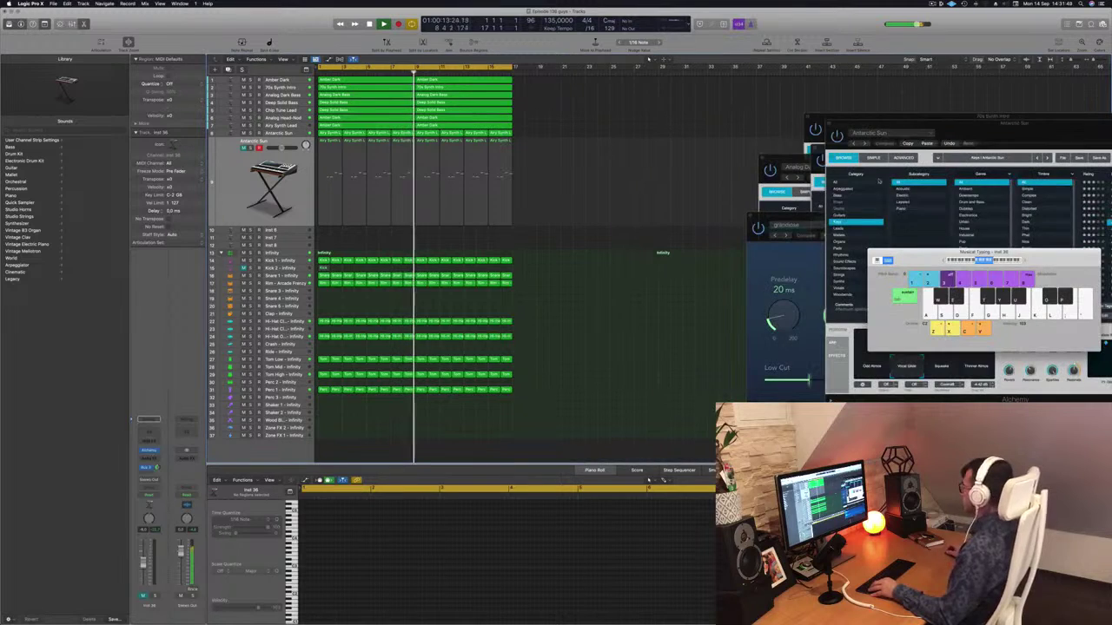
pyautogui.moveTo(1046, 137); pyautogui.dragTo(926, 316)
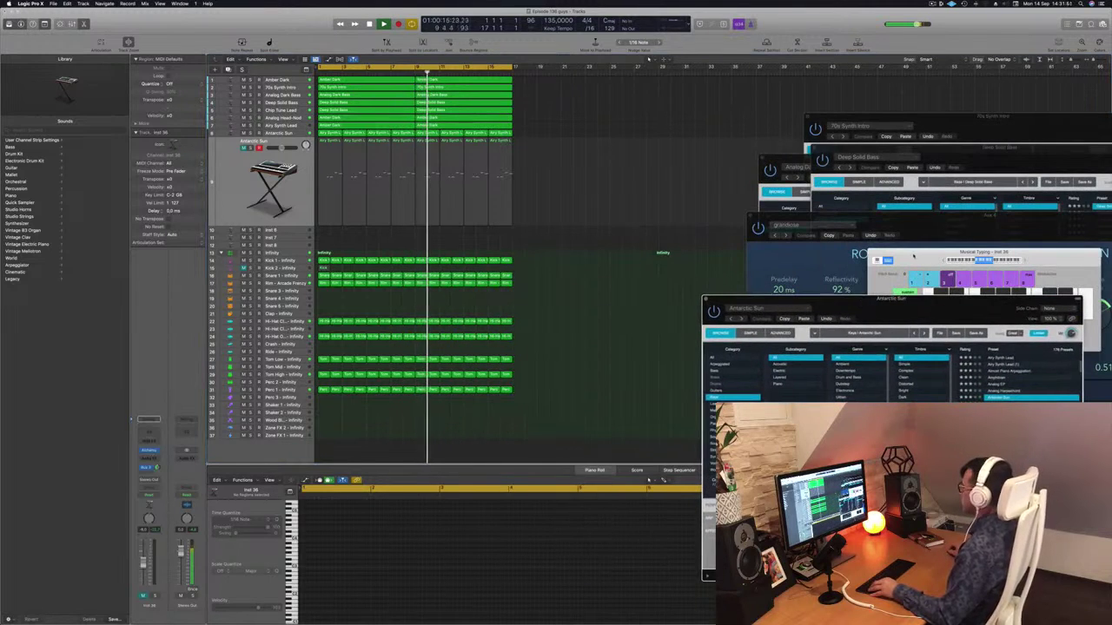
pyautogui.moveTo(982, 252); pyautogui.dragTo(981, 202)
pyautogui.scroll(4, 512, 180)
pyautogui.scroll(-3, 512, 180)
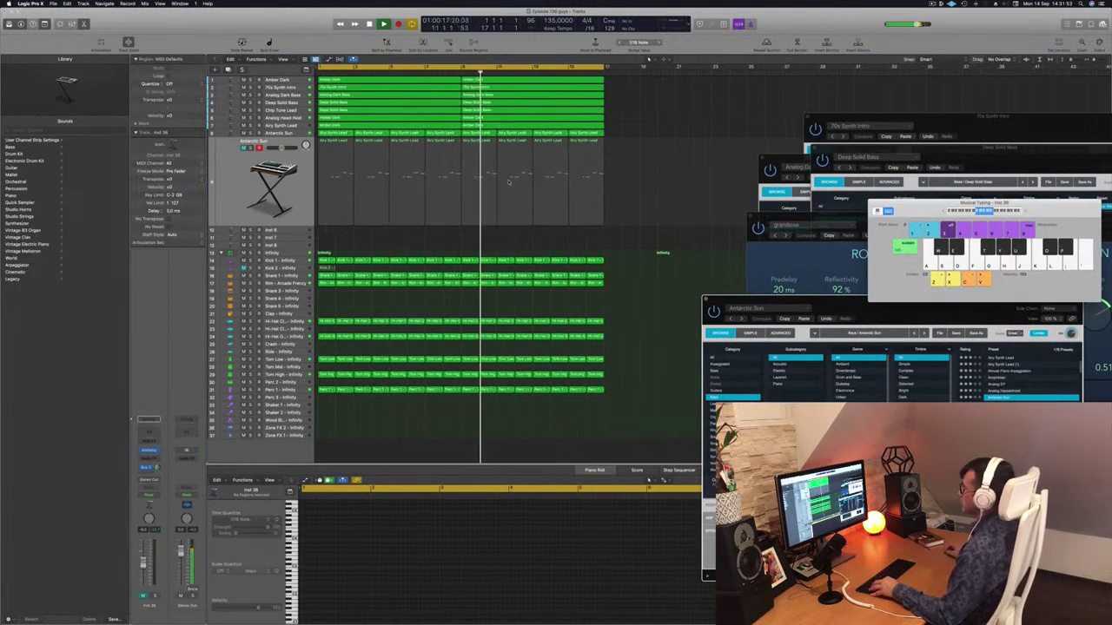
pyautogui.scroll(-3, 234, 177)
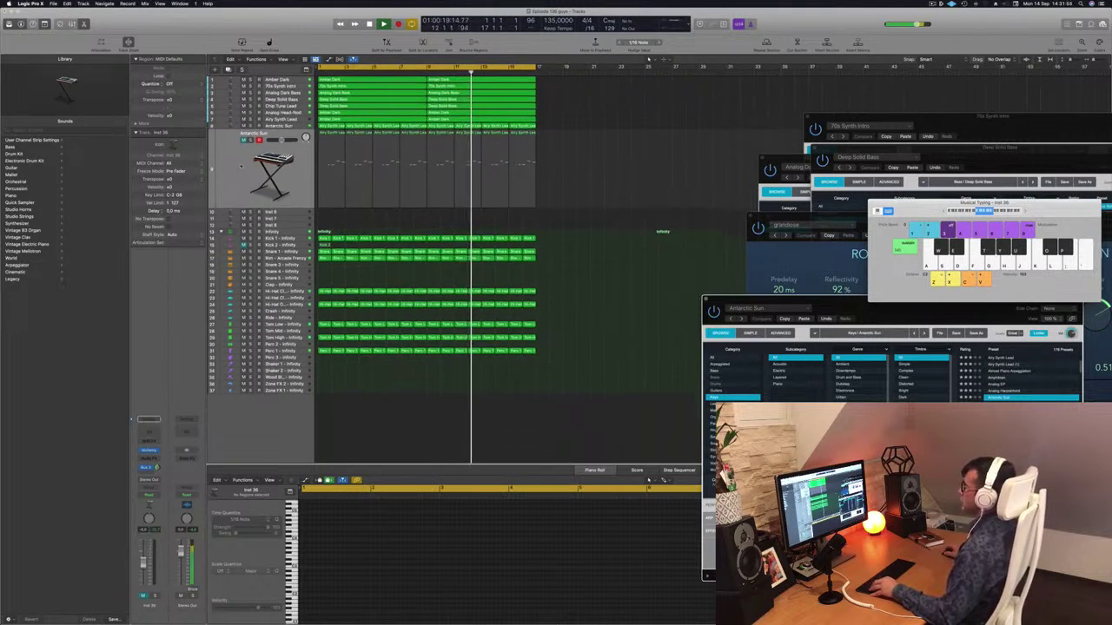
# Step: Name all regions in the project after their tracks
pyautogui.click(242, 159)
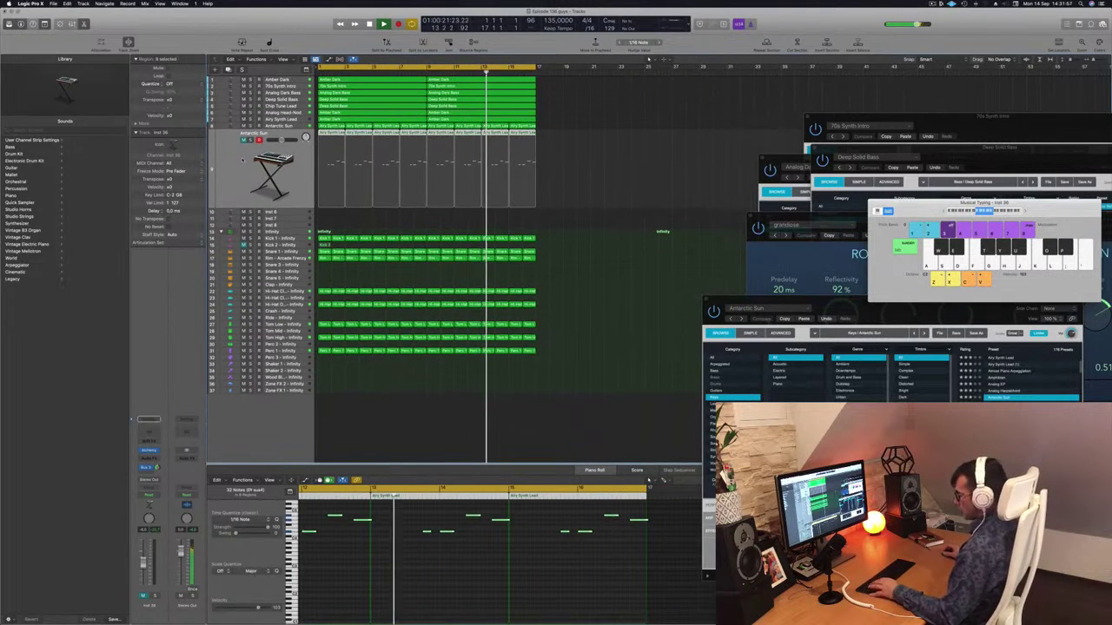
pyautogui.press('super+a')
pyautogui.rightClick(417, 99)
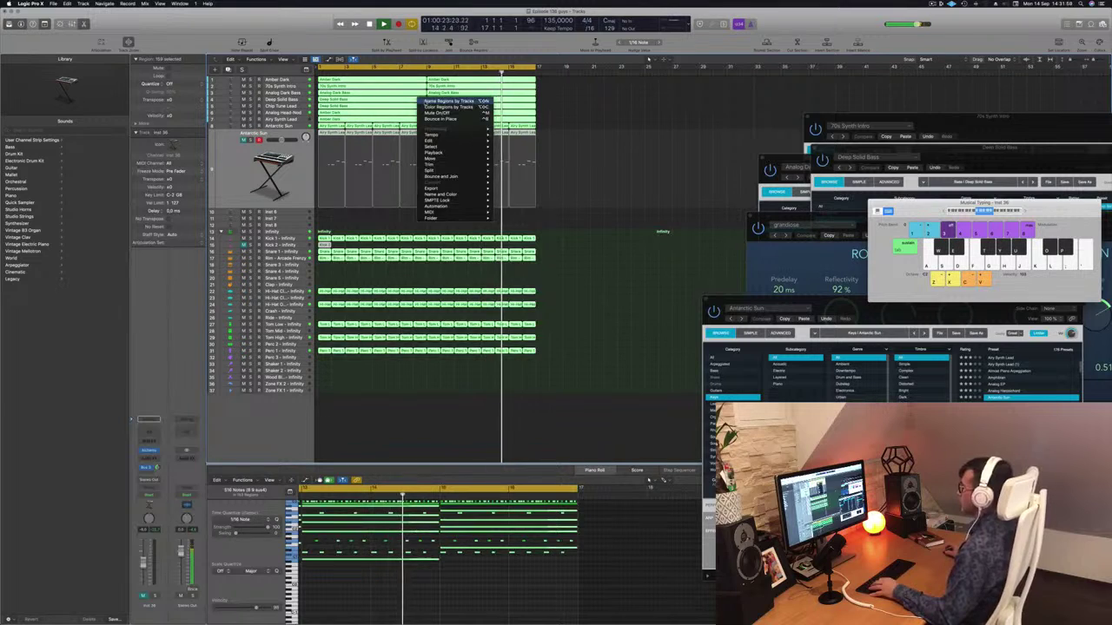
pyautogui.click(452, 105)
pyautogui.click(614, 110)
# Step: Compare the notes of the original and duplicated Antarctic Sun tracks
pyautogui.click(240, 176)
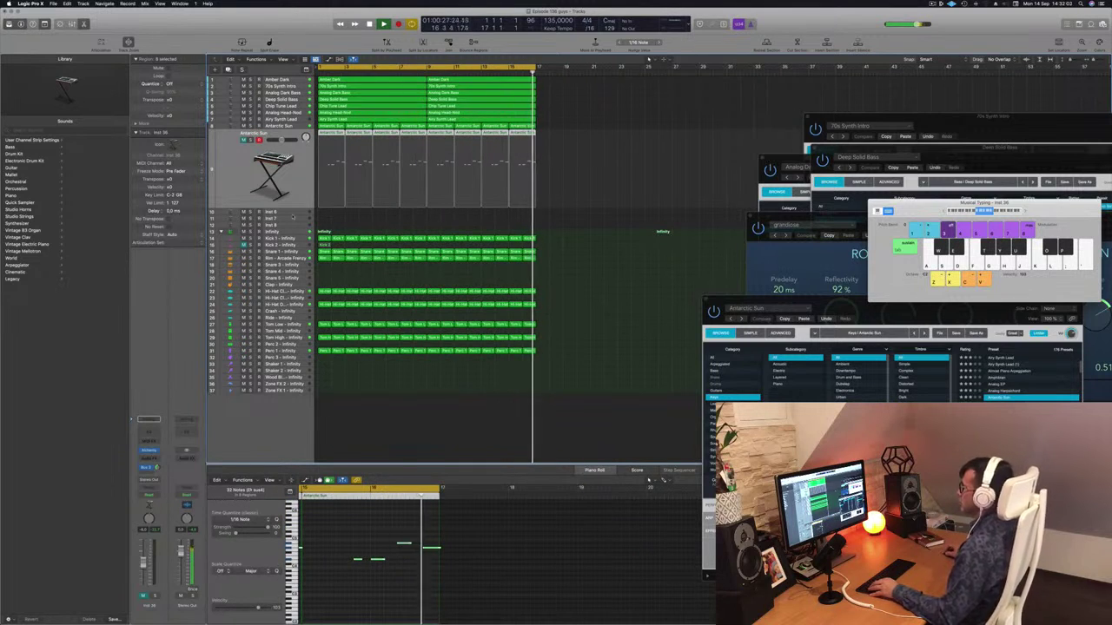
pyautogui.click(288, 125)
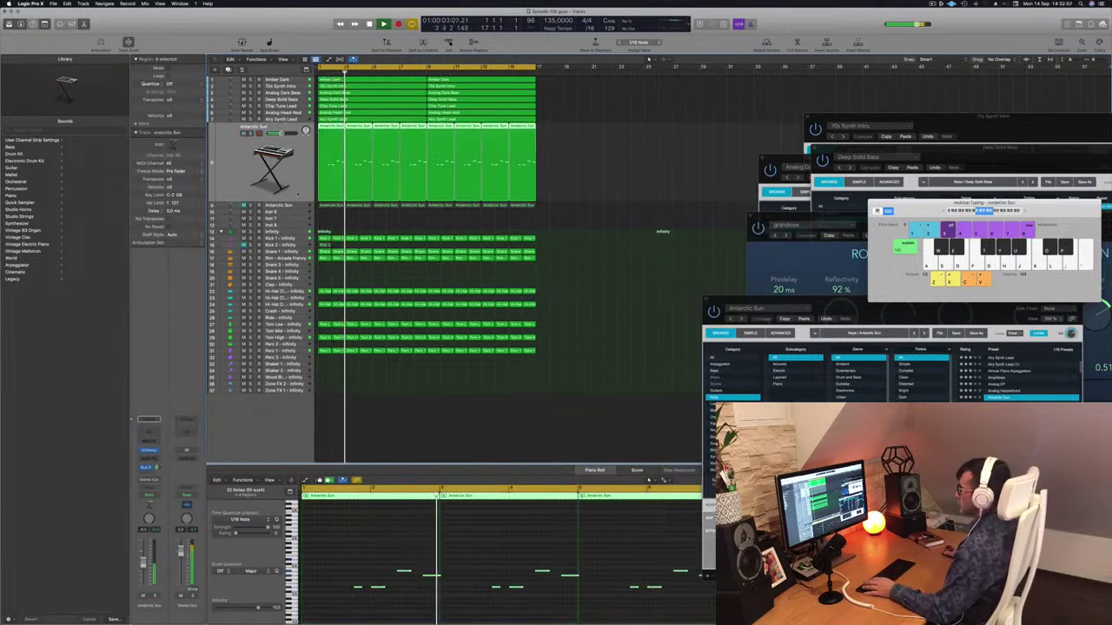
pyautogui.click(291, 207)
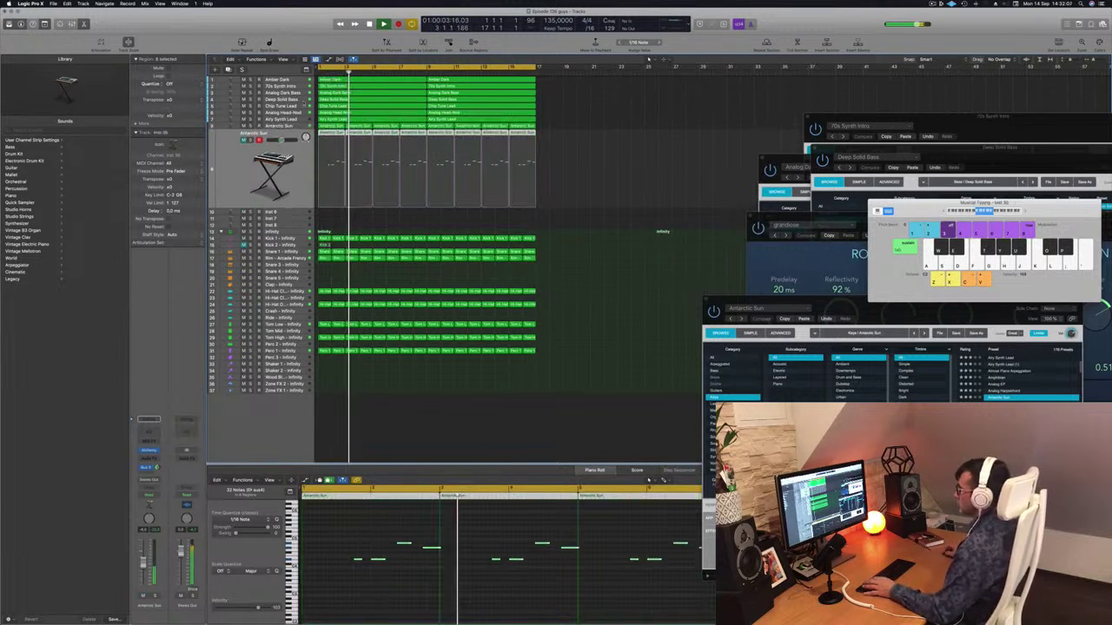
# Step: Select the Airy Synth Lead track and replay the loop's opening while raising the track's level
pyautogui.click(281, 119)
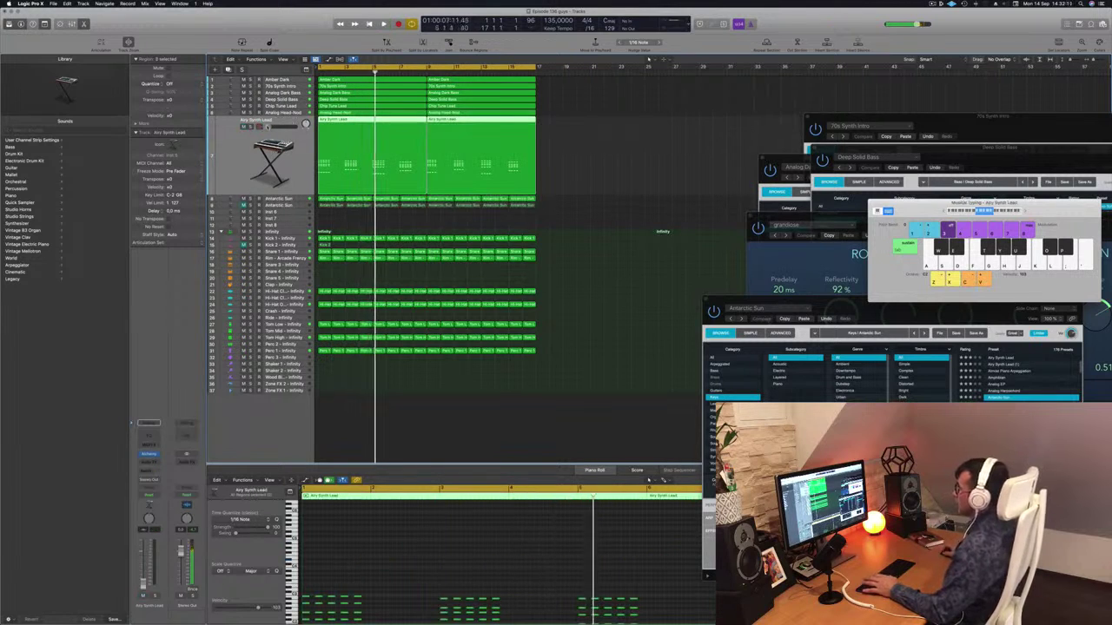
pyautogui.press('space')
pyautogui.press('space')
pyautogui.press('space')
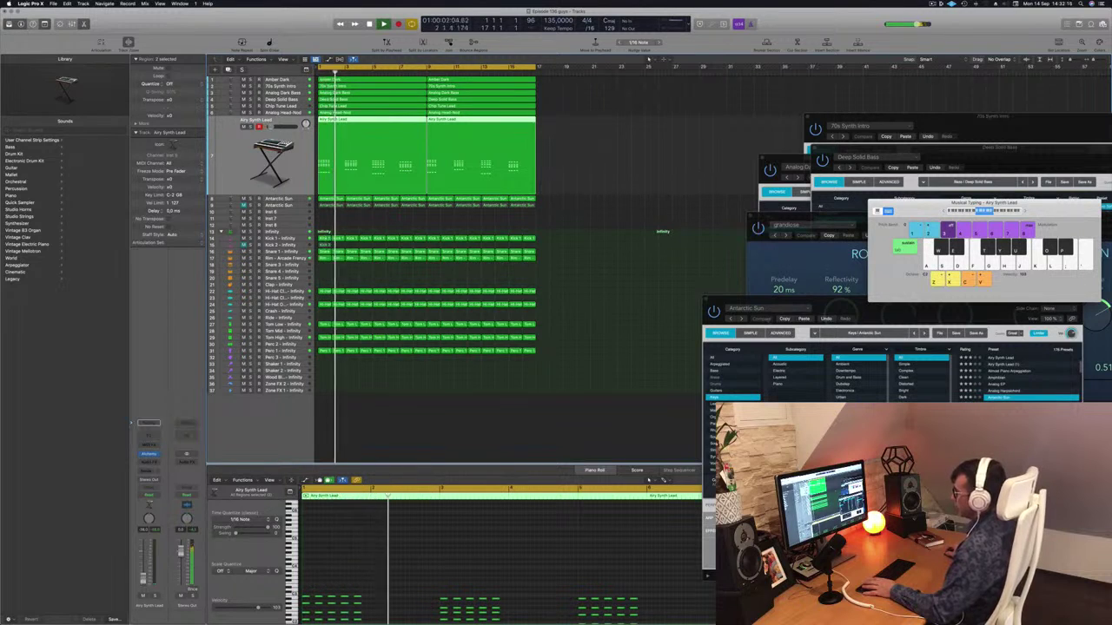
pyautogui.press('space')
pyautogui.press('space')
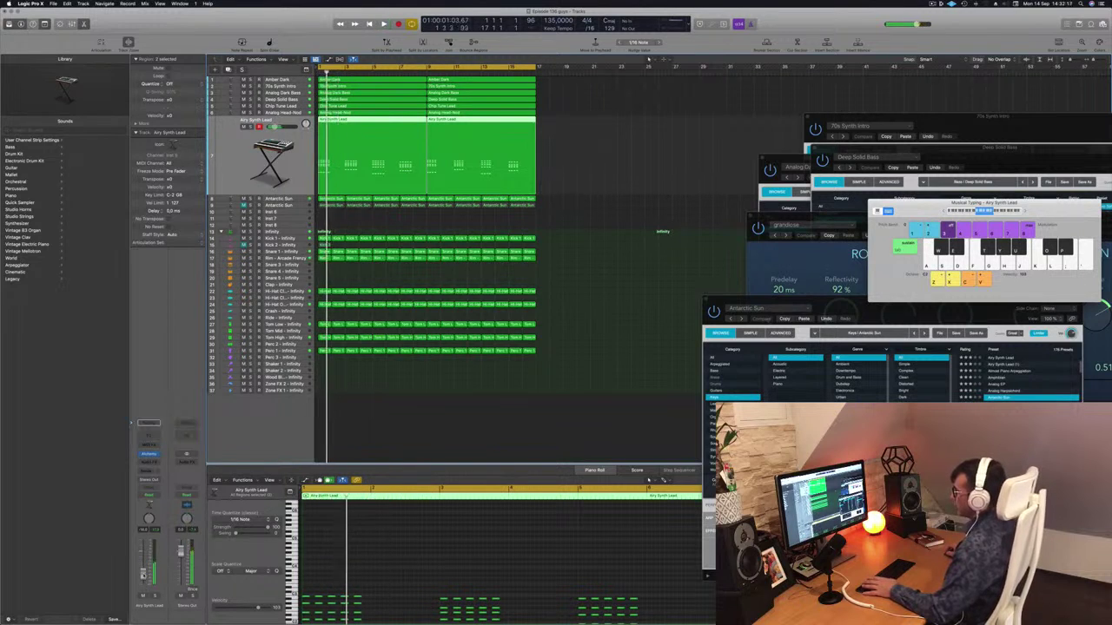
pyautogui.press('space')
pyautogui.press('space')
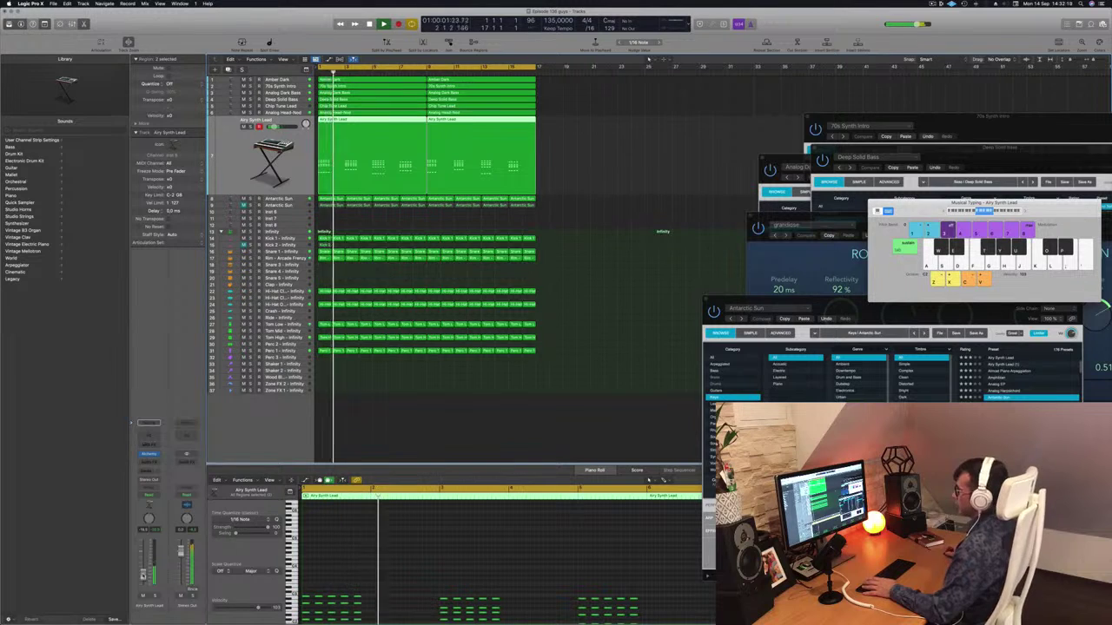
# Step: Open the Airy Synth Lead's Alchemy instrument and nudge the track's volume up during playback
pyautogui.click(150, 454)
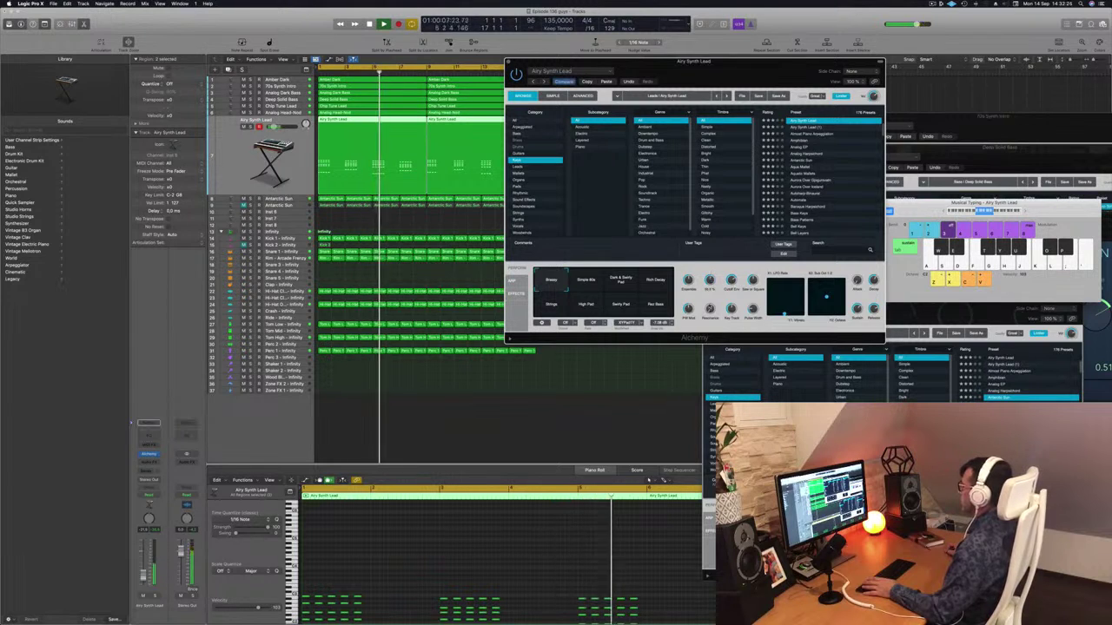
pyautogui.press('space')
pyautogui.press('space')
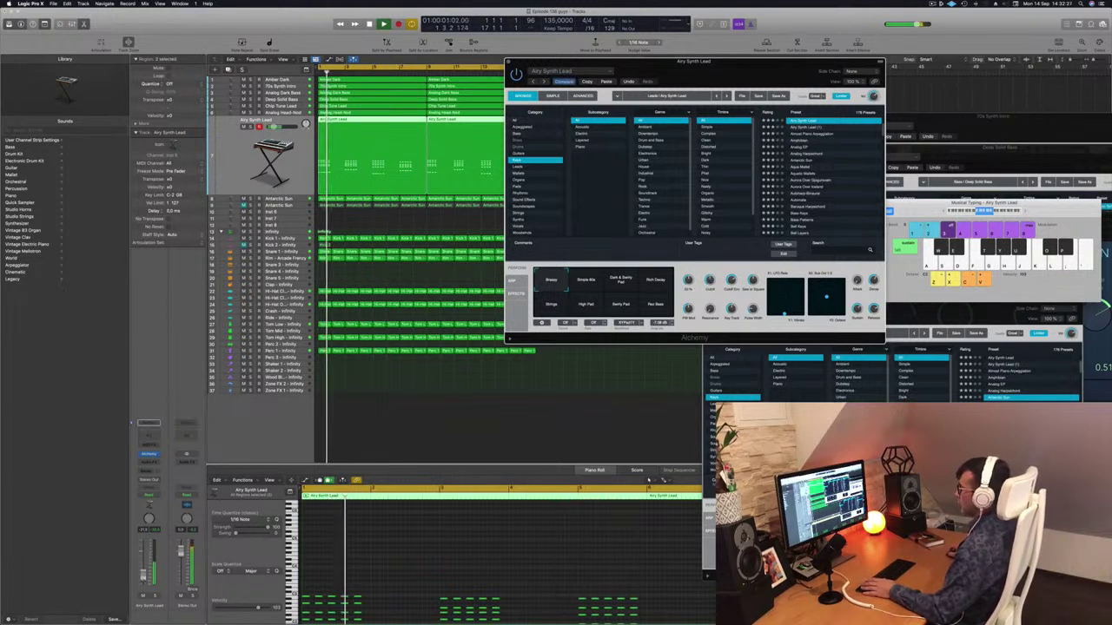
pyautogui.moveTo(144, 577); pyautogui.dragTo(143, 575)
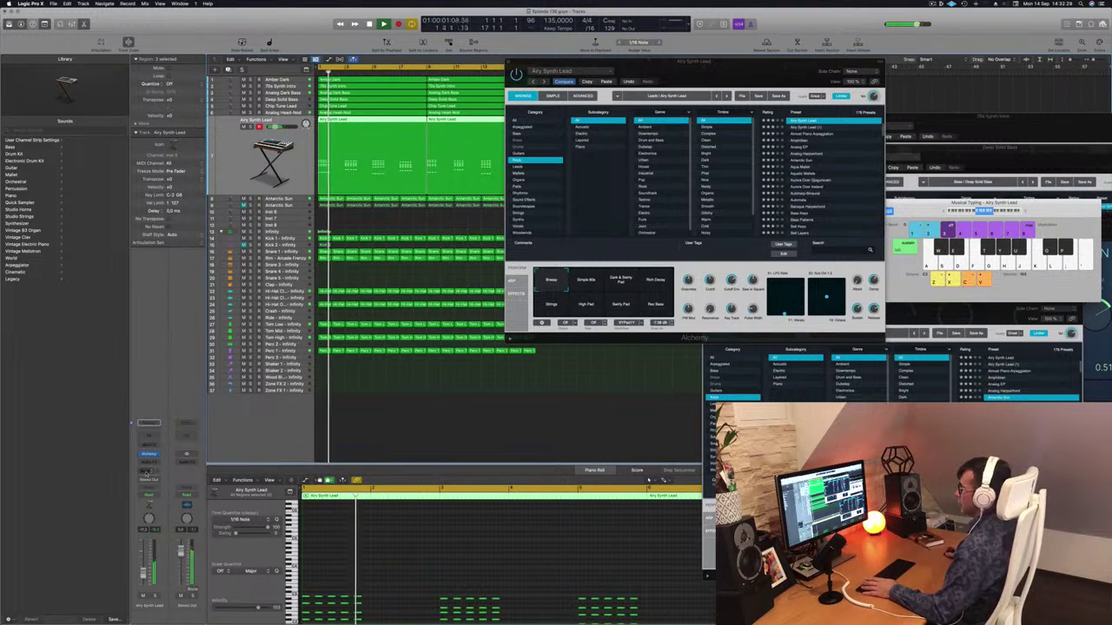
# Step: Add a Bus 3 send to the Airy Synth Lead channel and adjust the send level while replaying the loop
pyautogui.click(149, 423)
pyautogui.moveTo(148, 480)
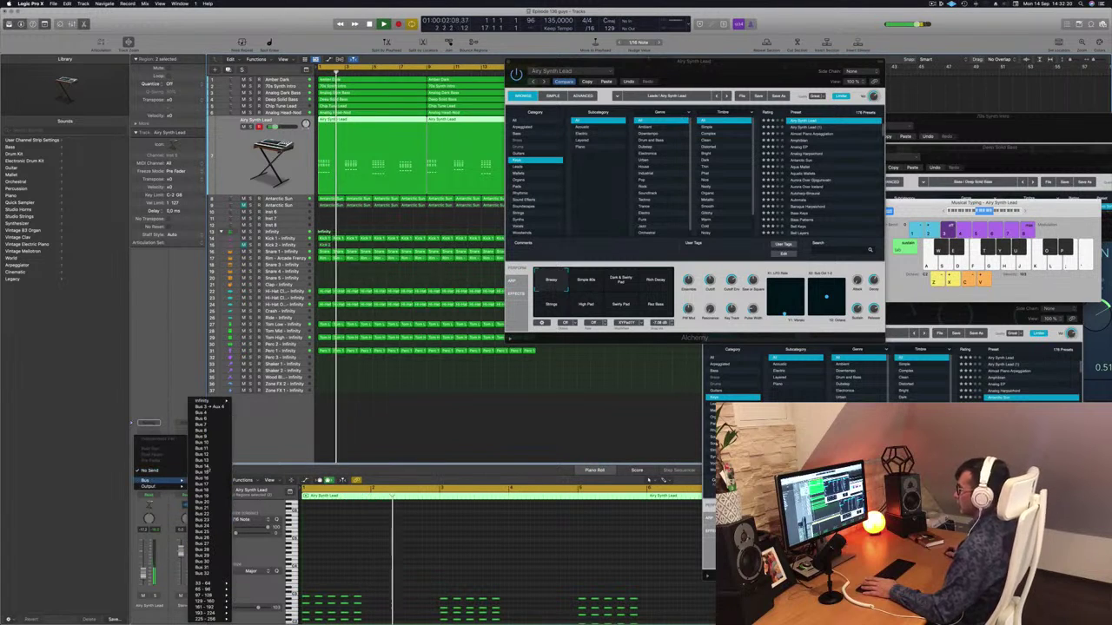
pyautogui.click(210, 406)
pyautogui.press('space')
pyautogui.press('space')
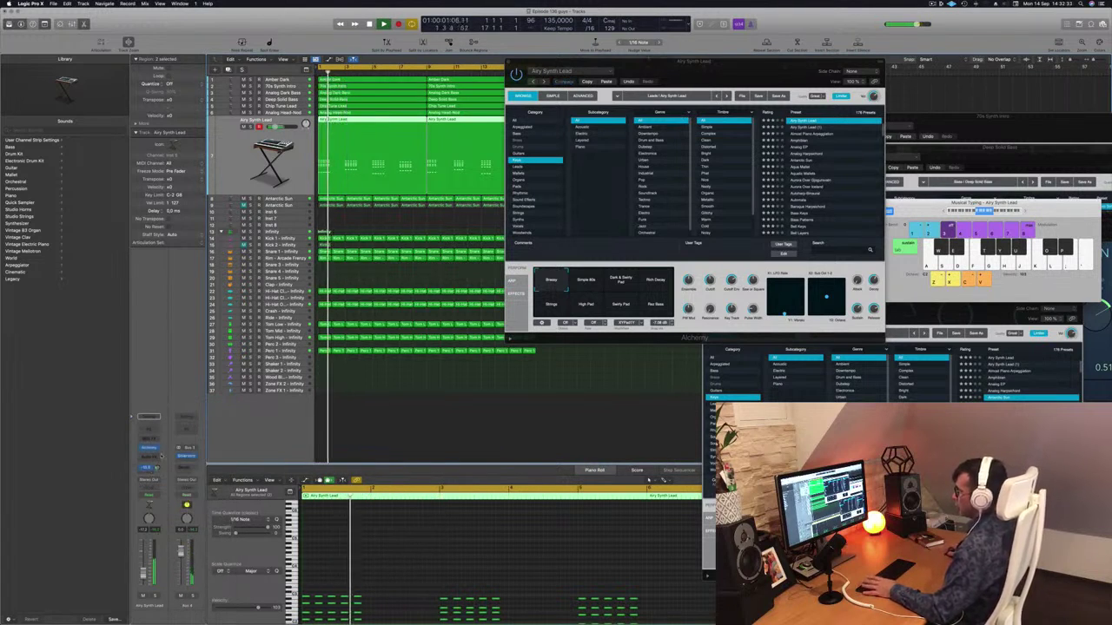
pyautogui.press('space')
pyautogui.press('space')
pyautogui.moveTo(158, 469); pyautogui.dragTo(157, 469)
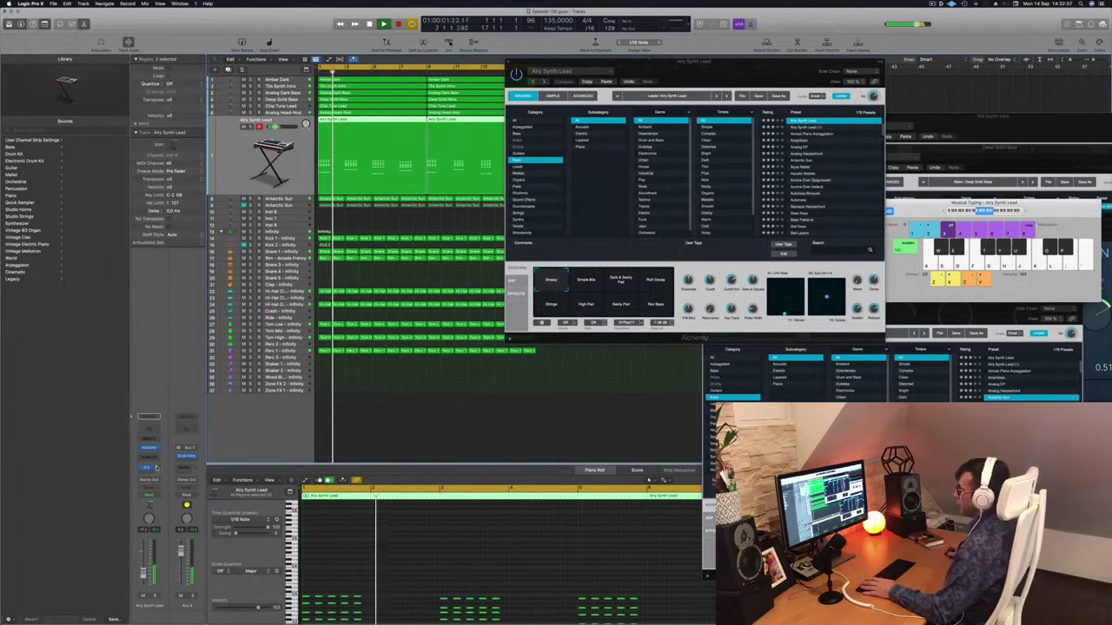
# Step: Close the Airy Synth Lead's Alchemy window and compare the Antarctic Sun and Airy Synth Lead tracks during playback
pyautogui.moveTo(708, 61); pyautogui.dragTo(595, 79)
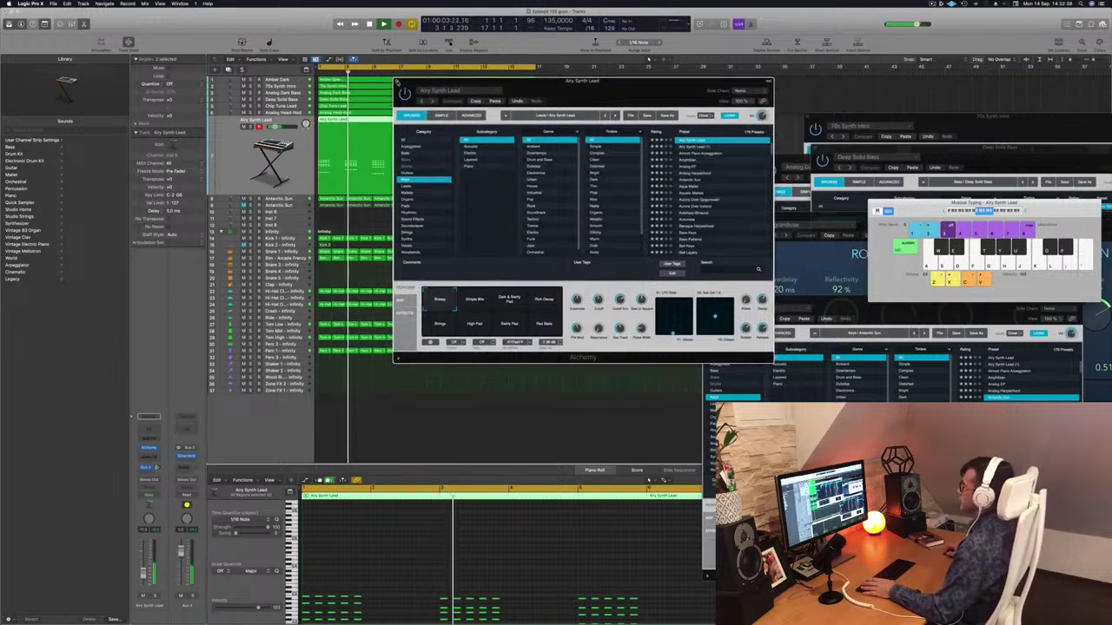
pyautogui.click(396, 79)
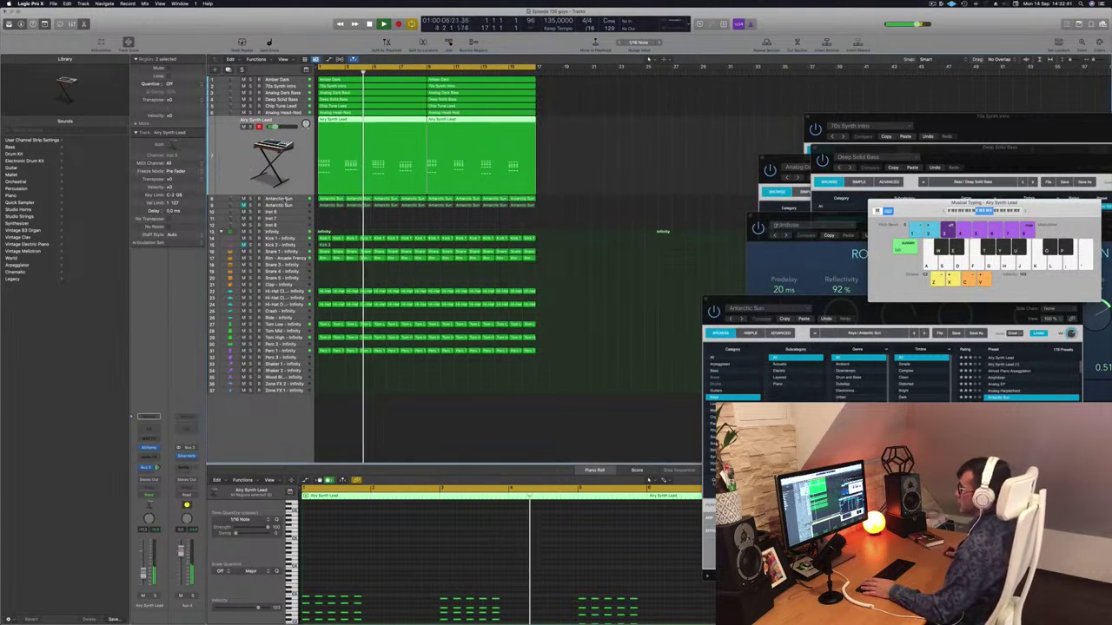
pyautogui.click(267, 199)
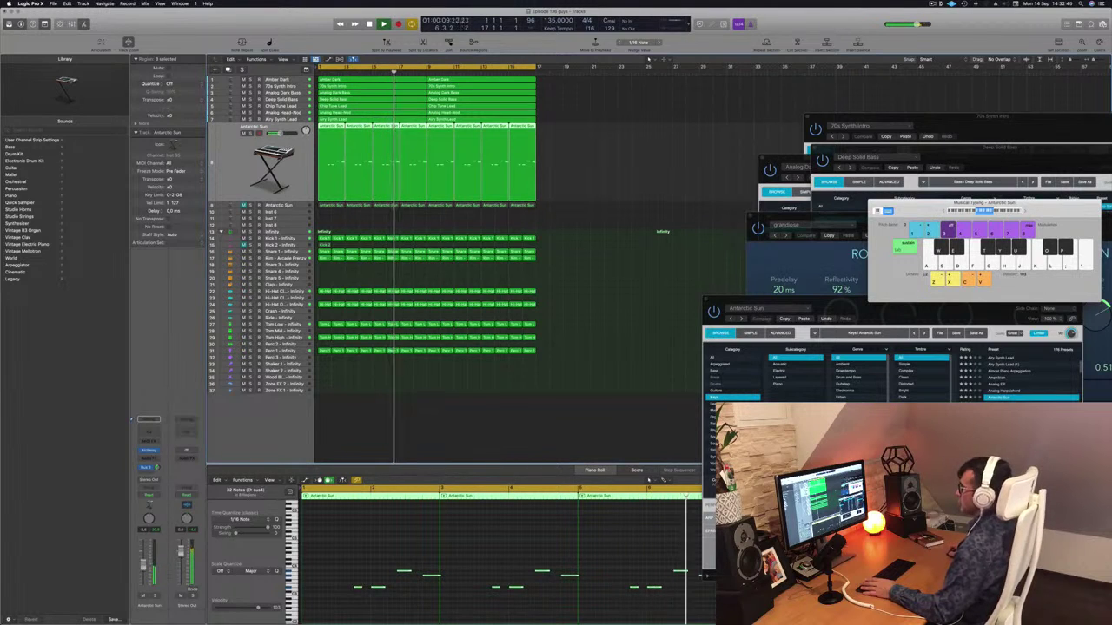
pyautogui.click(422, 420)
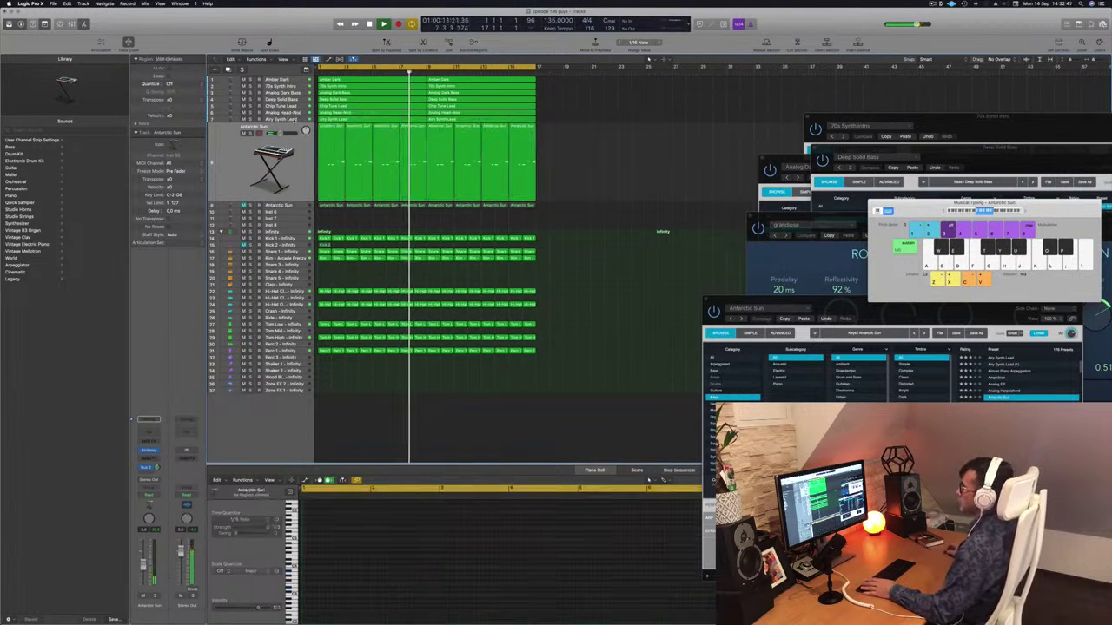
pyautogui.click(296, 120)
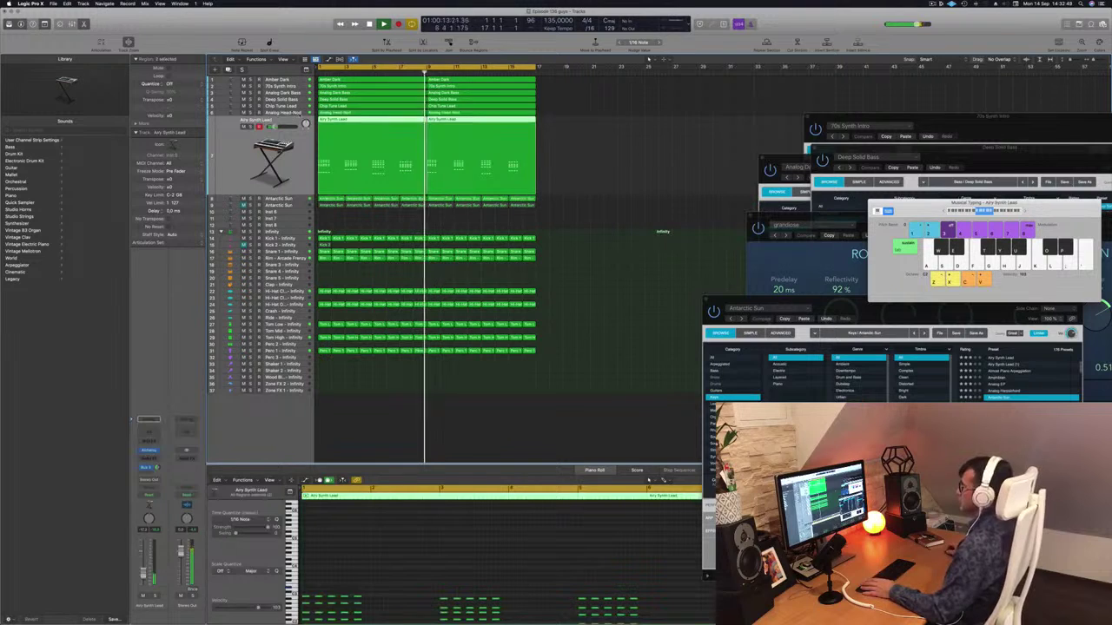
# Step: Select the Analog Head-Nod track, review its Alchemy instrument while replaying the loop from the start, and clear the region selection
pyautogui.click(298, 113)
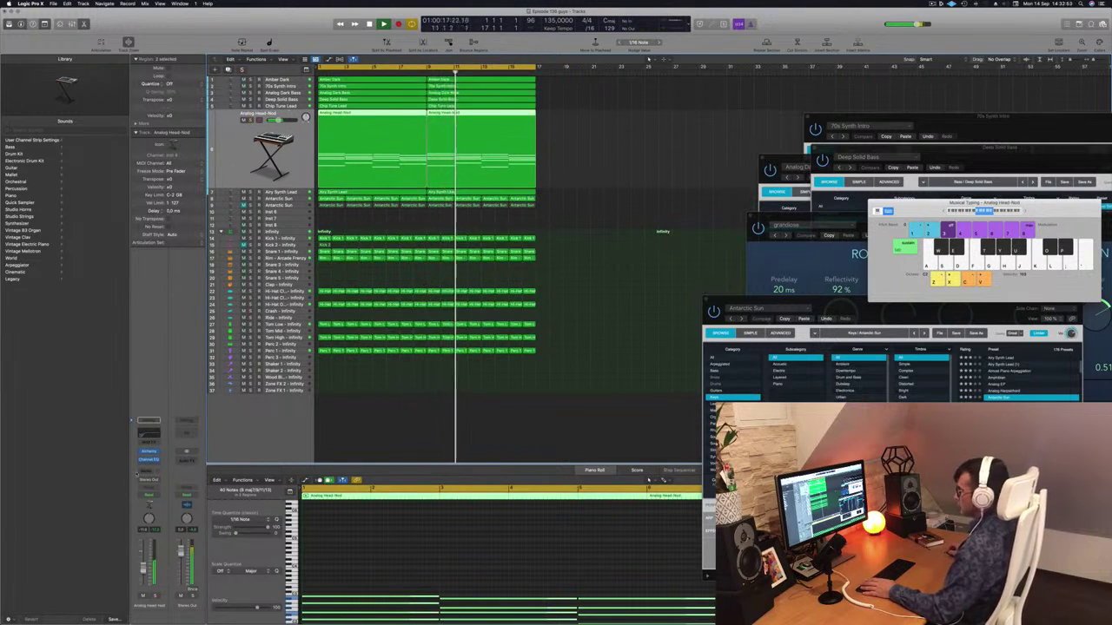
pyautogui.press('Return')
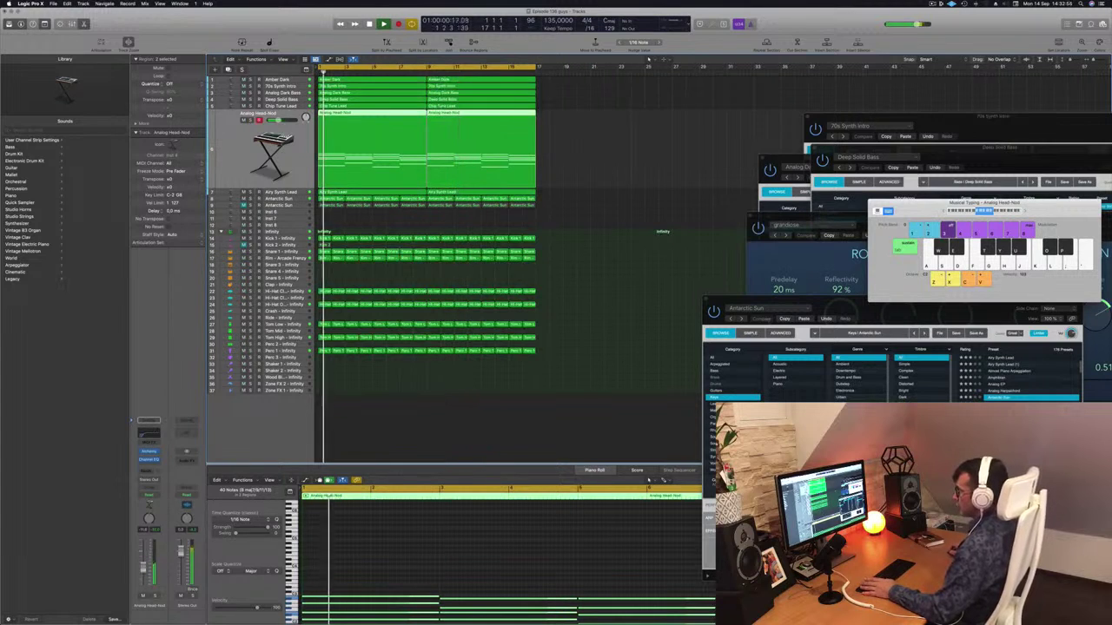
pyautogui.click(151, 453)
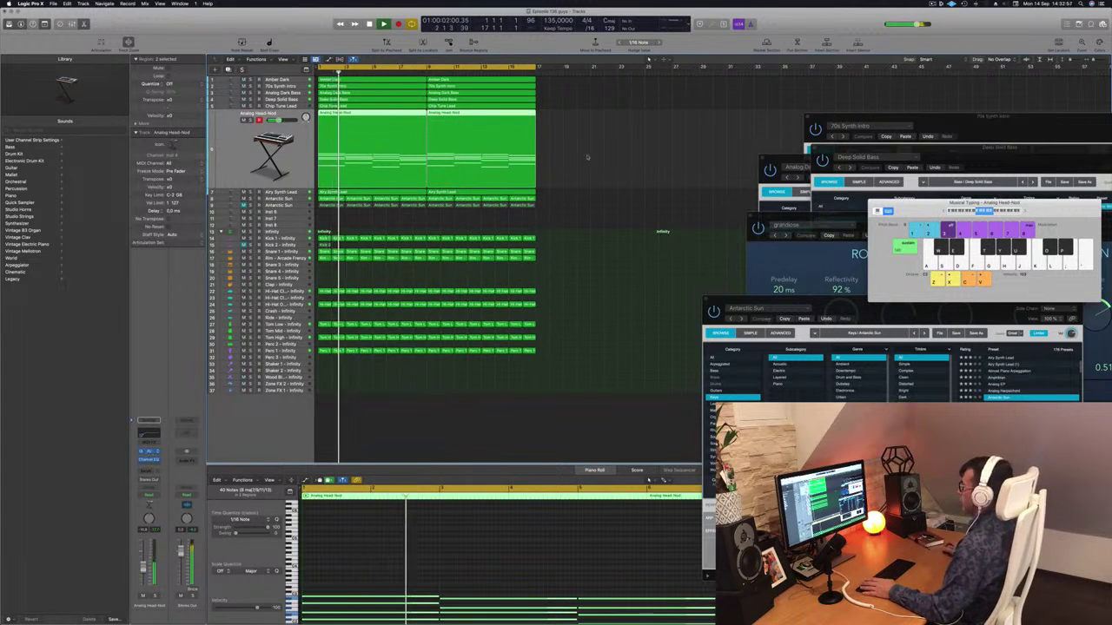
pyautogui.press('Return')
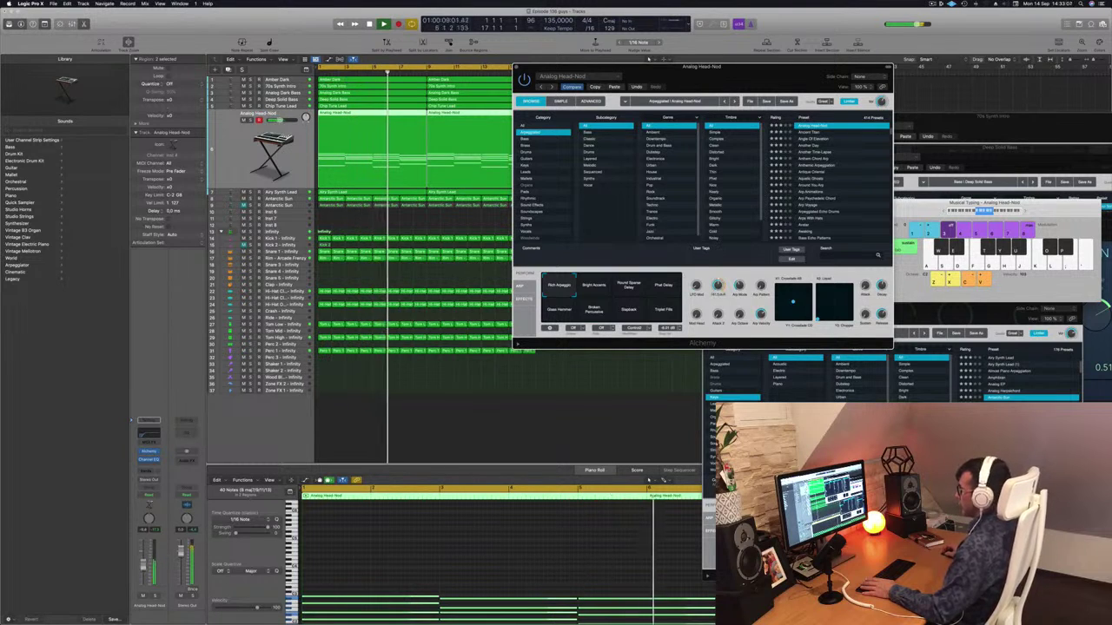
pyautogui.click(648, 59)
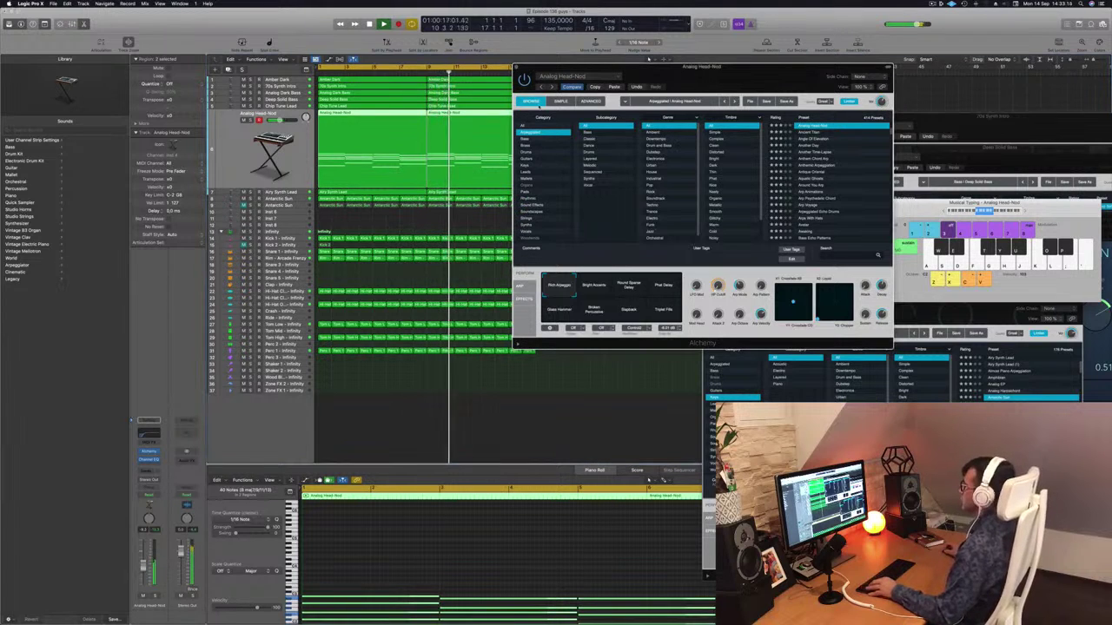
pyautogui.click(519, 69)
pyautogui.scroll(-3, 577, 184)
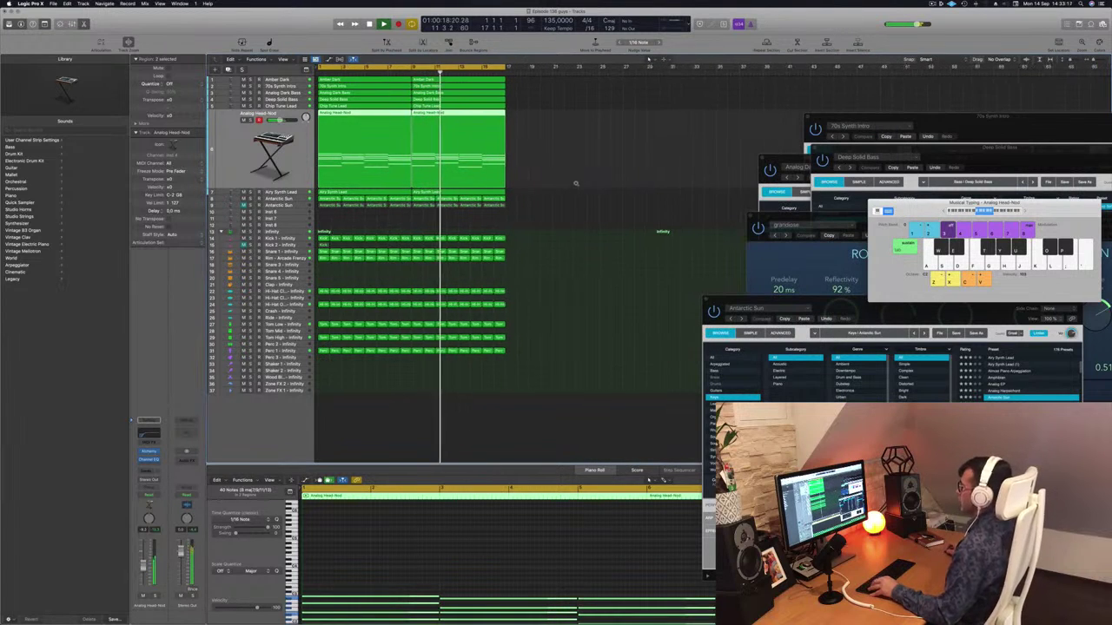
pyautogui.click(571, 203)
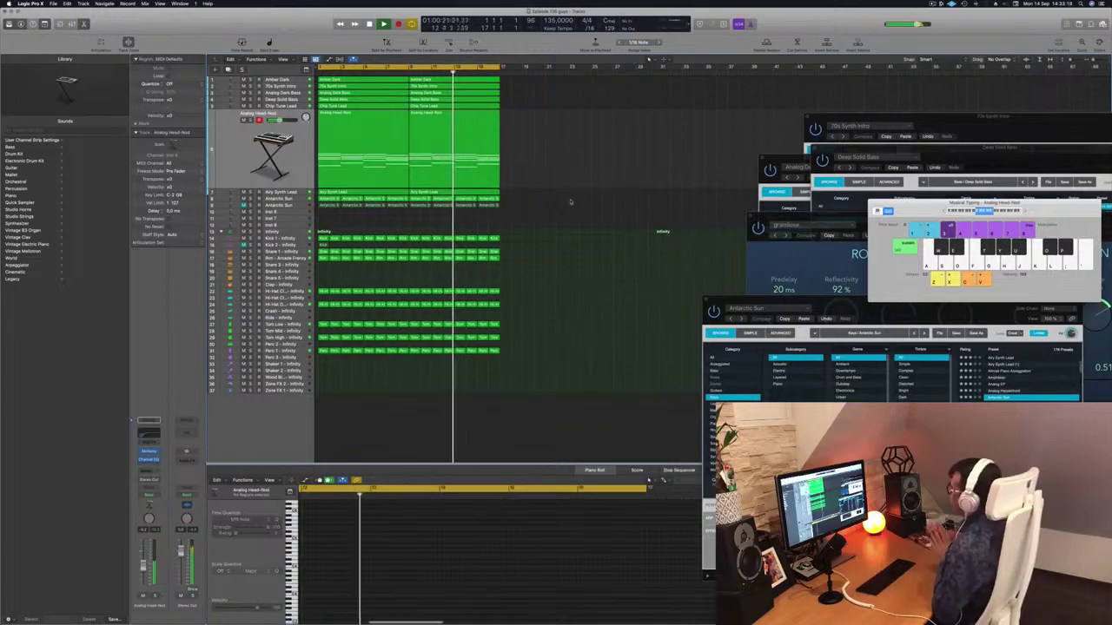